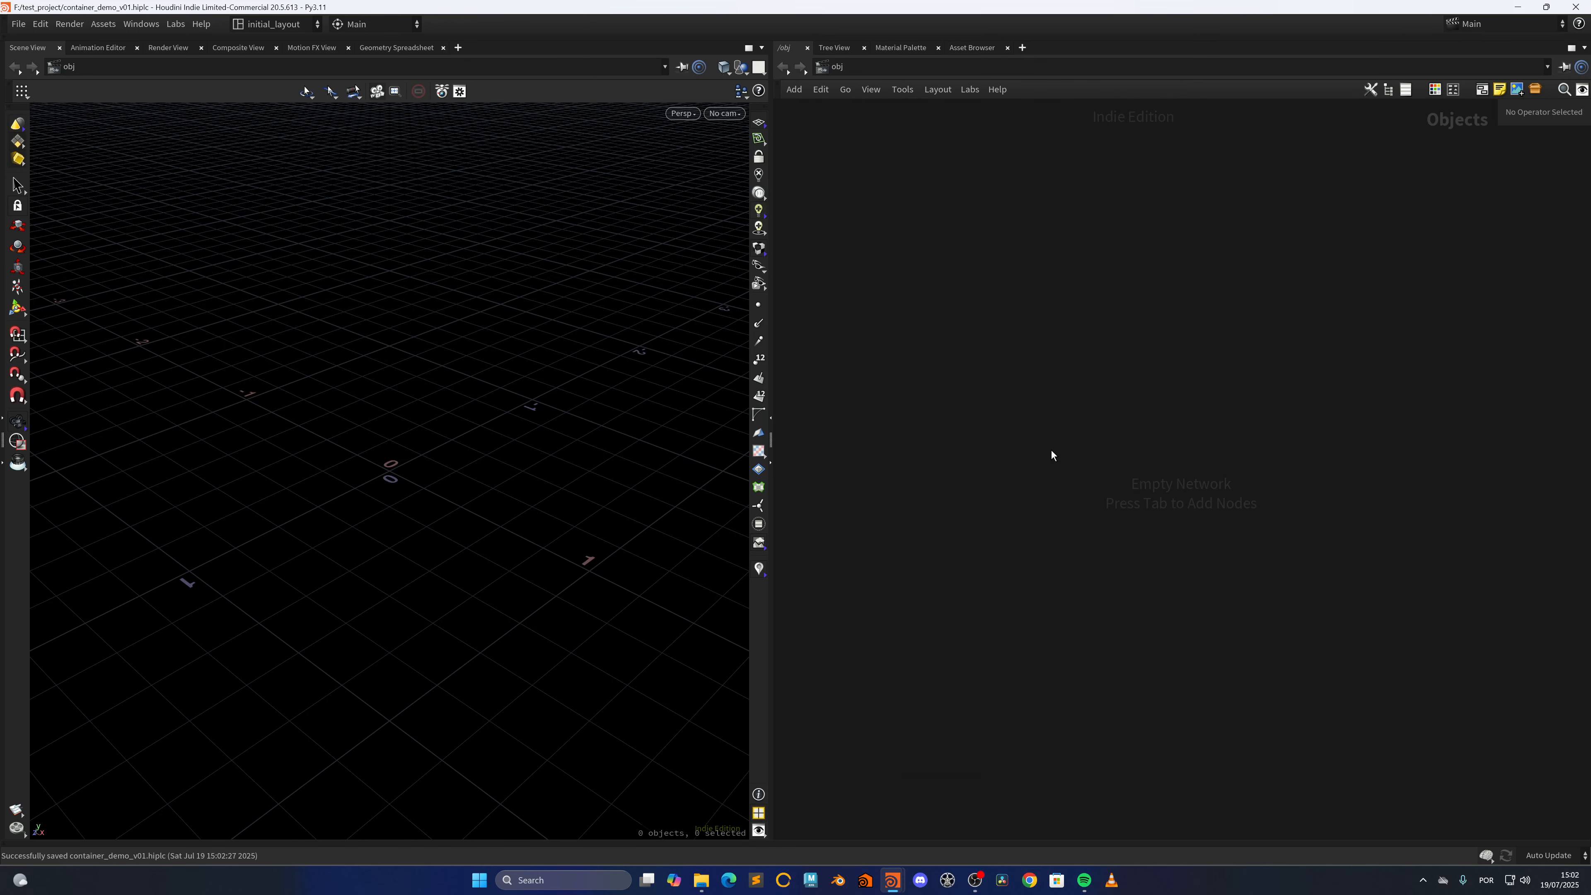
Create a Geometry object, go inside it and add a Box node
{"action": "key", "text": "Tab"}
{"action": "type", "text": "geo"}
{"action": "key", "text": "Return"}
{"action": "key", "text": "Return"}
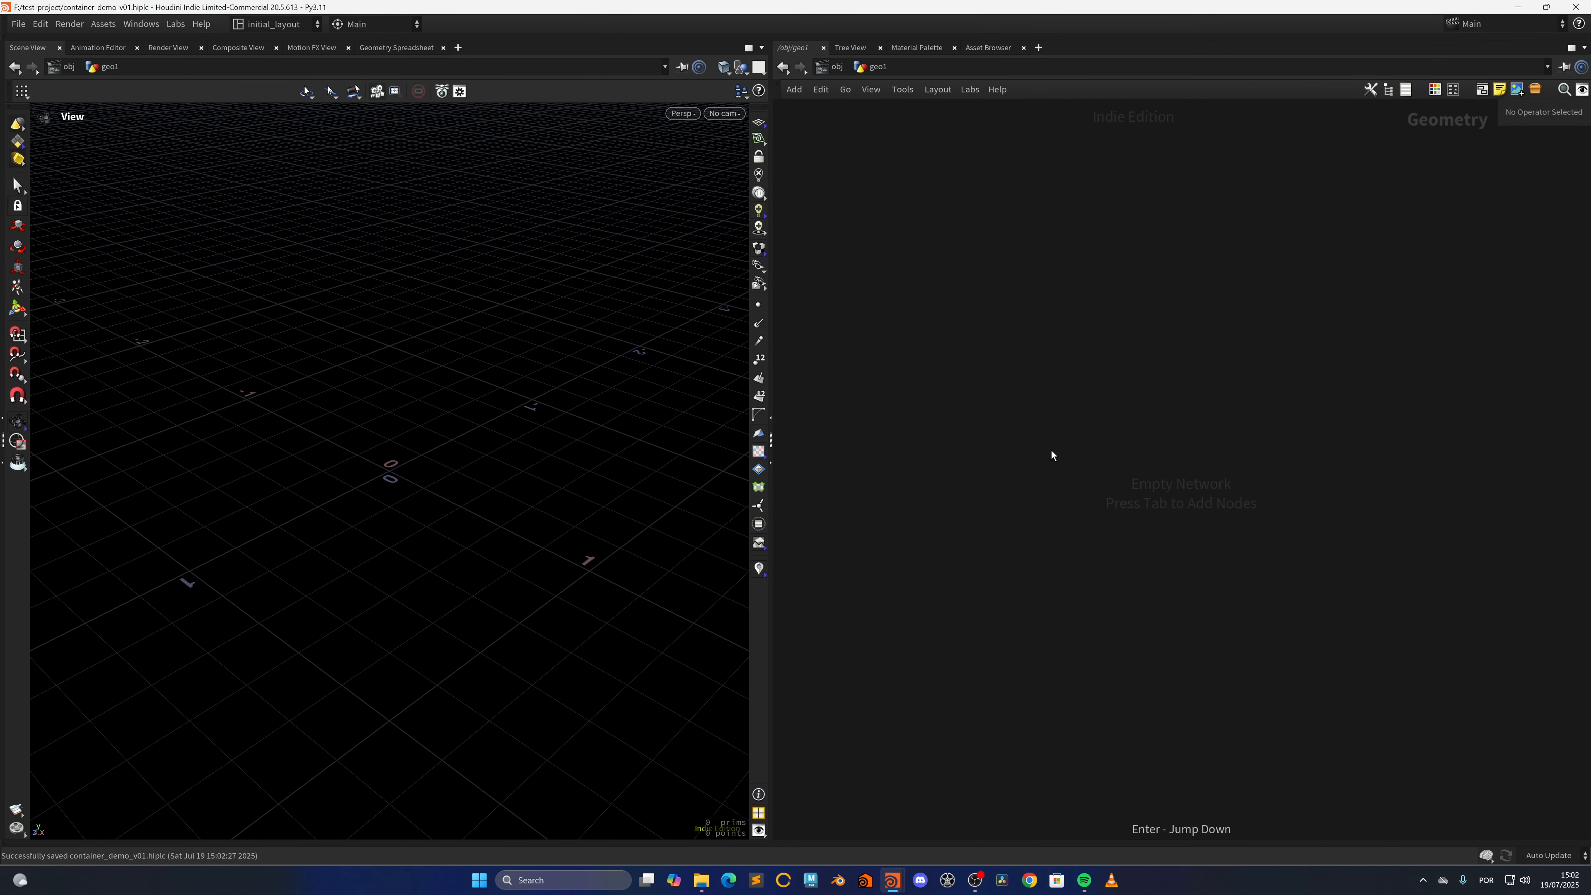
{"action": "key", "text": "Tab"}
{"action": "type", "text": "box"}
{"action": "key", "text": "Return"}
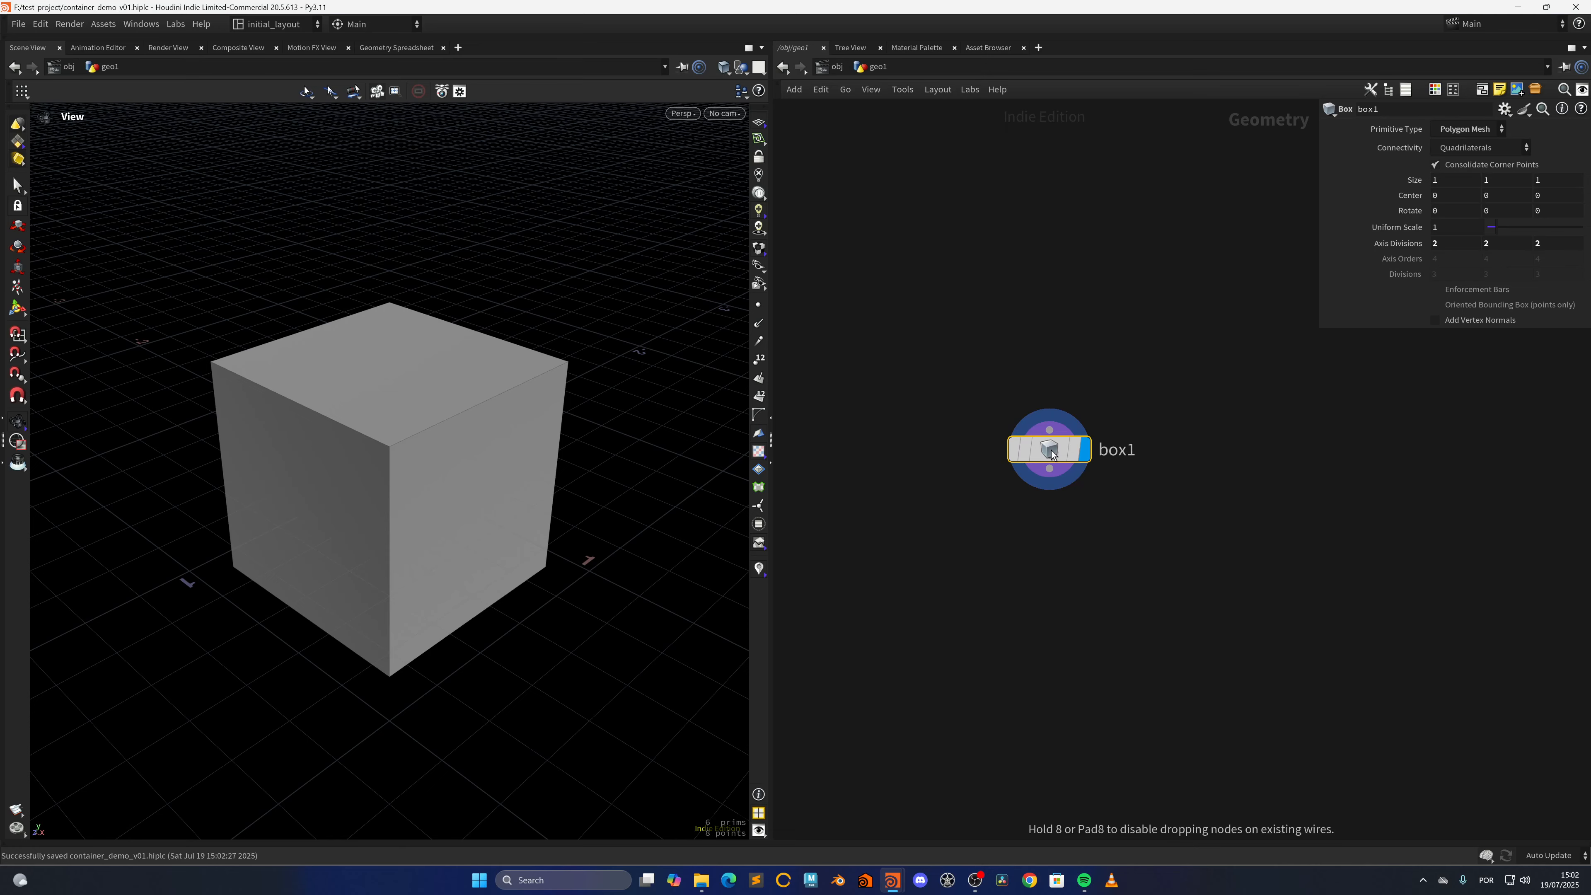
Set the box's X size to 2.8 to stretch it into a container shape
{"action": "scroll", "coordinate": [539, 451], "scroll_direction": "down", "scroll_amount": 3}
{"action": "left_click_drag", "start_coordinate": [461, 519], "coordinate": [471, 429]}
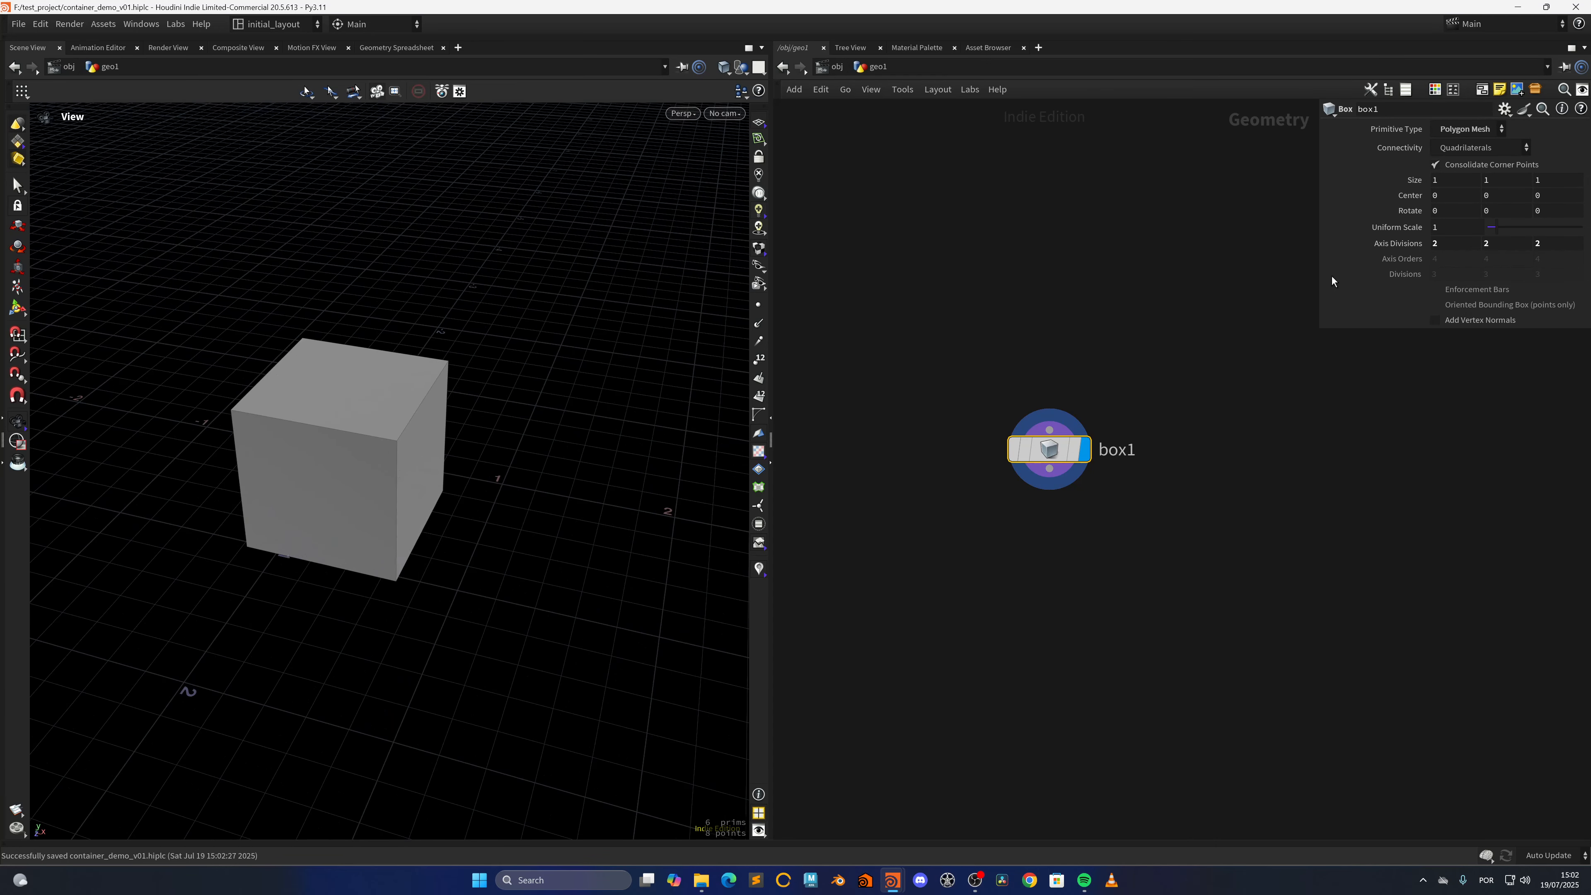
{"action": "left_click", "coordinate": [1450, 181]}
{"action": "type", "text": "2.8"}
{"action": "key", "text": "Return"}
Change the box's primitive type to Mesh and check the node's geometry information
{"action": "left_click_drag", "start_coordinate": [539, 306], "coordinate": [479, 488]}
{"action": "left_click", "coordinate": [1469, 130]}
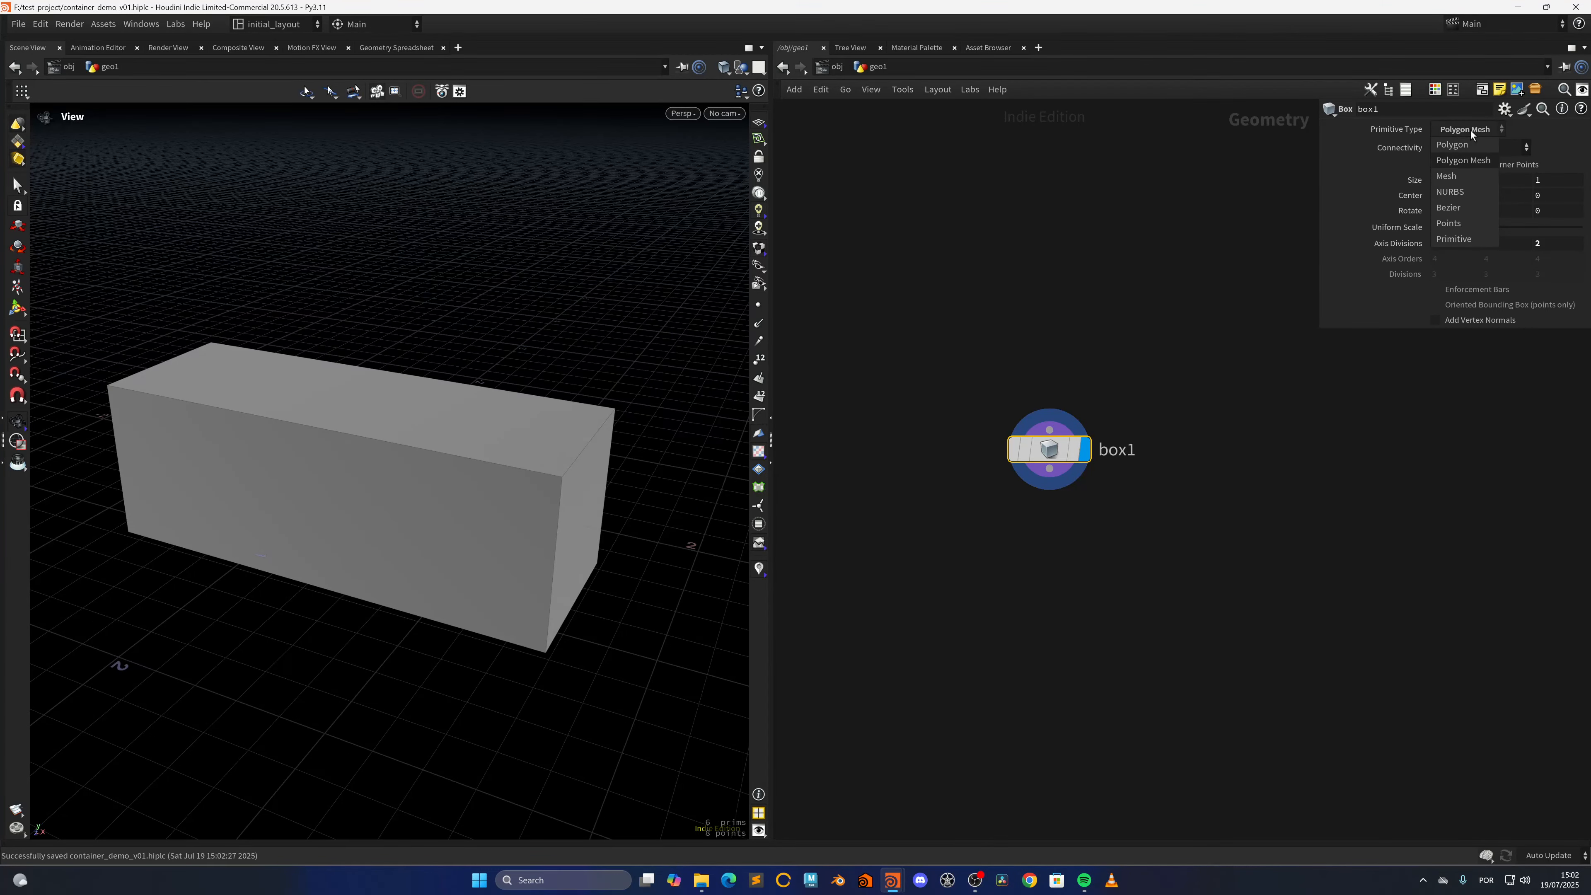
{"action": "left_click", "coordinate": [1448, 176]}
{"action": "left_click_drag", "start_coordinate": [519, 496], "coordinate": [545, 501]}
{"action": "middle_click", "coordinate": [1025, 445]}
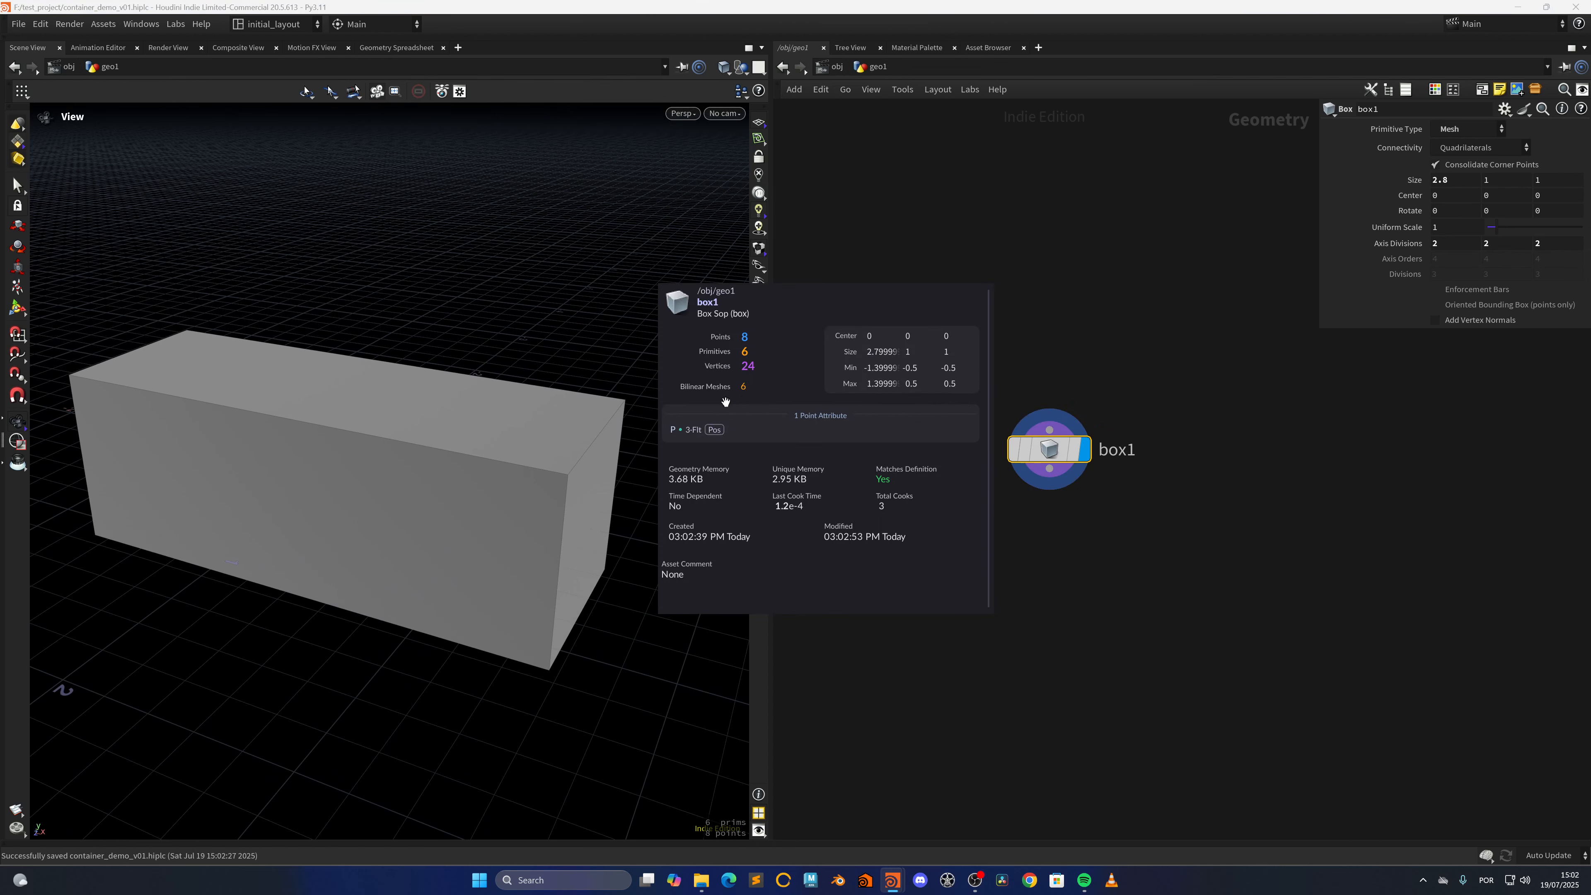
{"action": "left_click_drag", "start_coordinate": [725, 401], "coordinate": [537, 549]}
{"action": "right_click_drag", "start_coordinate": [537, 548], "coordinate": [551, 565]}
{"action": "left_click_drag", "start_coordinate": [551, 565], "coordinate": [531, 530]}
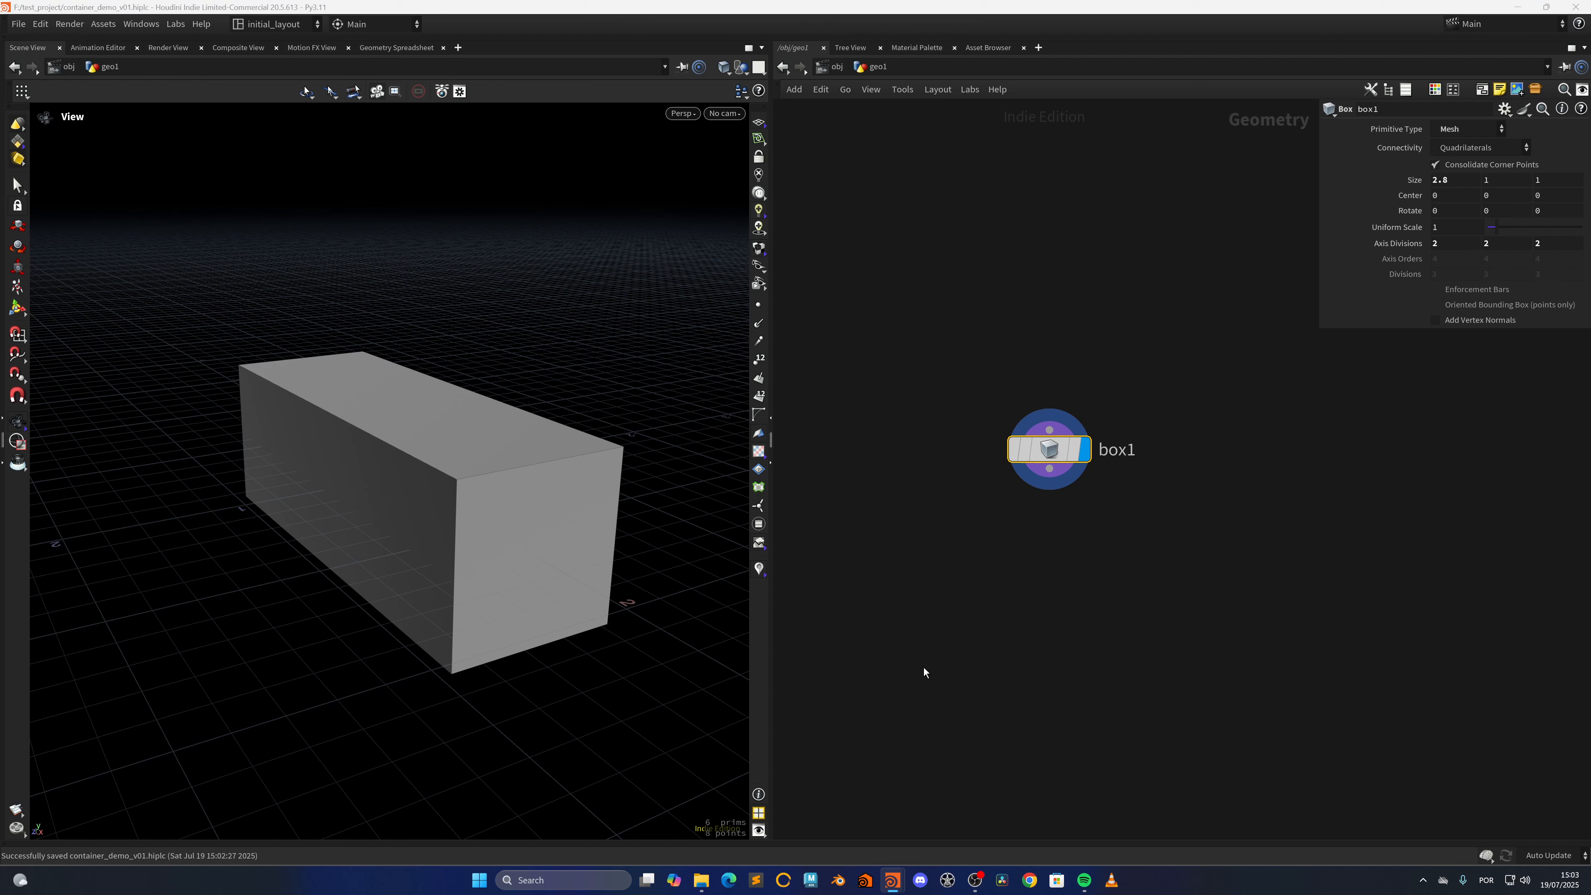
Add a Labs Split Primitives by Normal node connected to the box's output
{"action": "middle_click_drag", "start_coordinate": [924, 667], "coordinate": [835, 540]}
{"action": "left_click_drag", "start_coordinate": [959, 342], "coordinate": [1175, 535]}
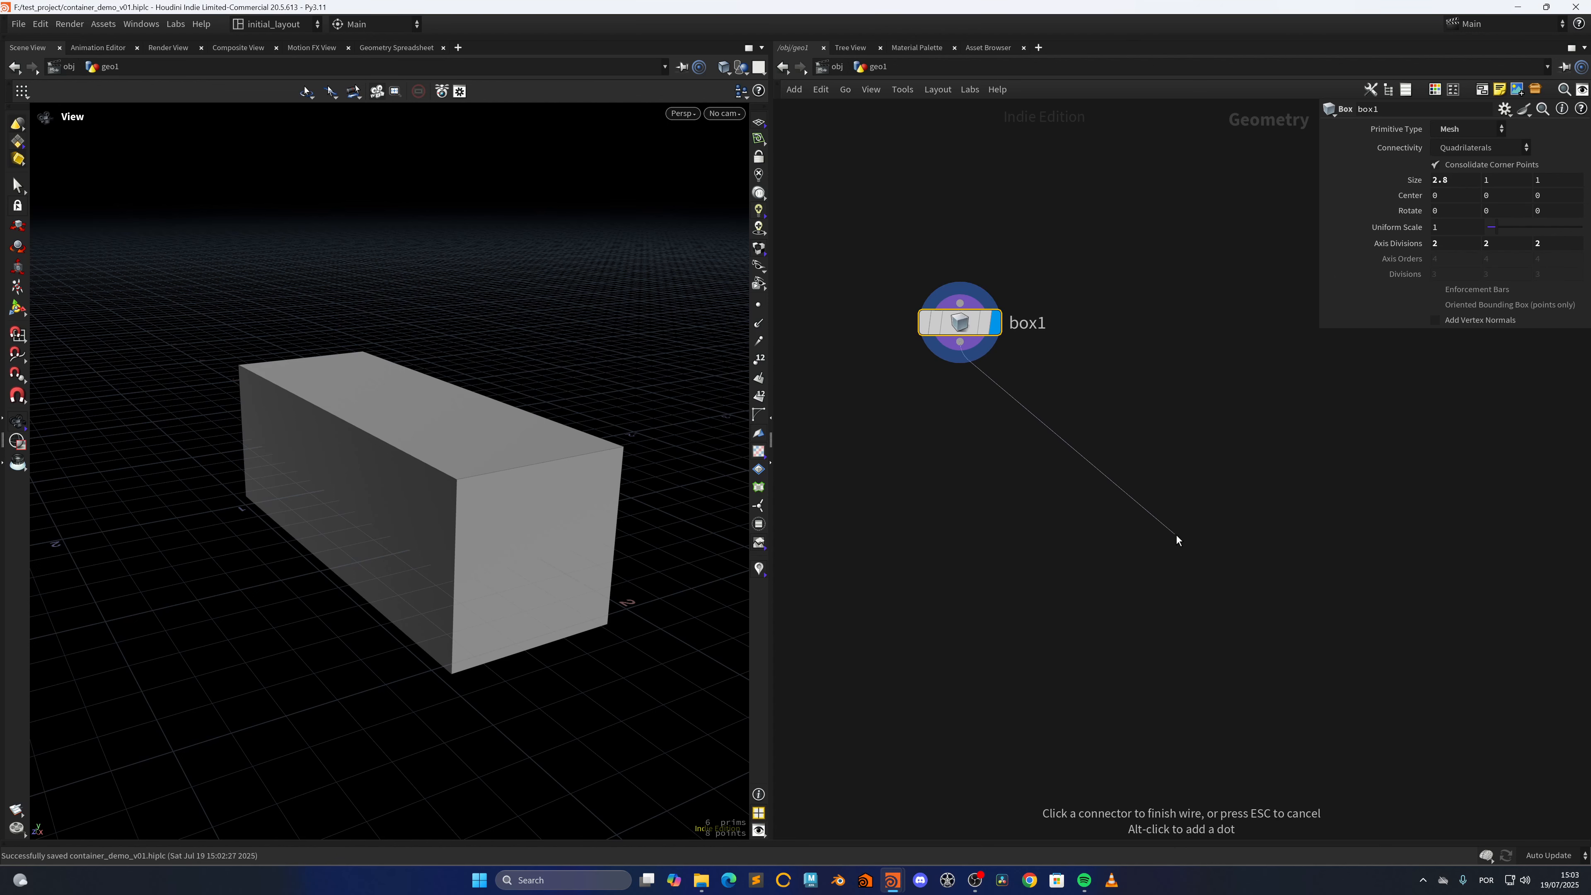
{"action": "key", "text": "Tab"}
{"action": "type", "text": "spli"}
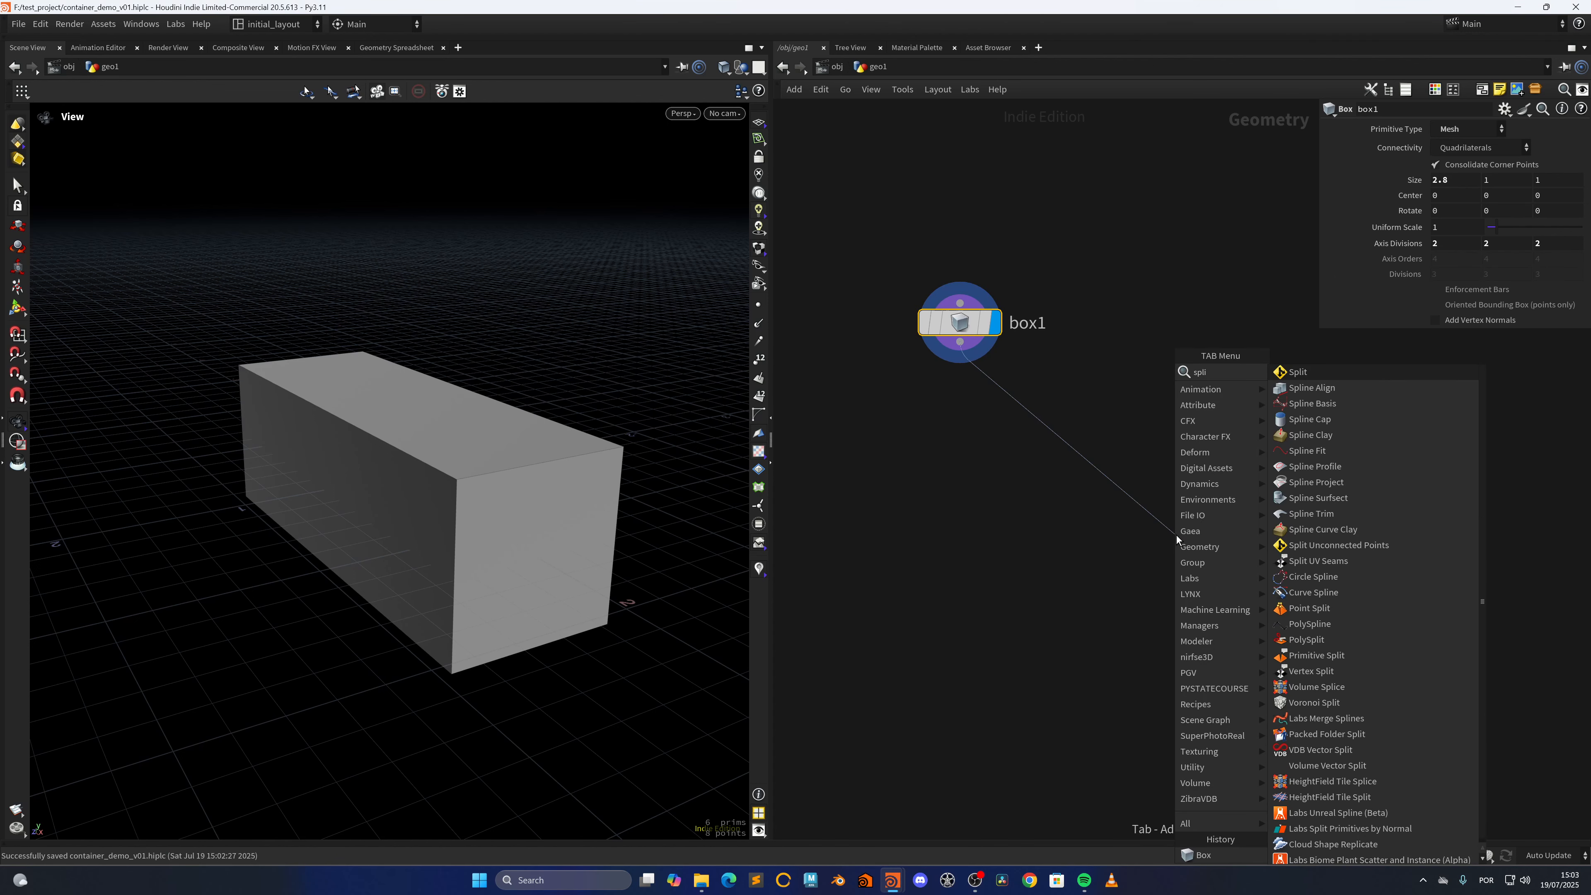
{"action": "type", "text": "t p"}
{"action": "key", "text": "Return"}
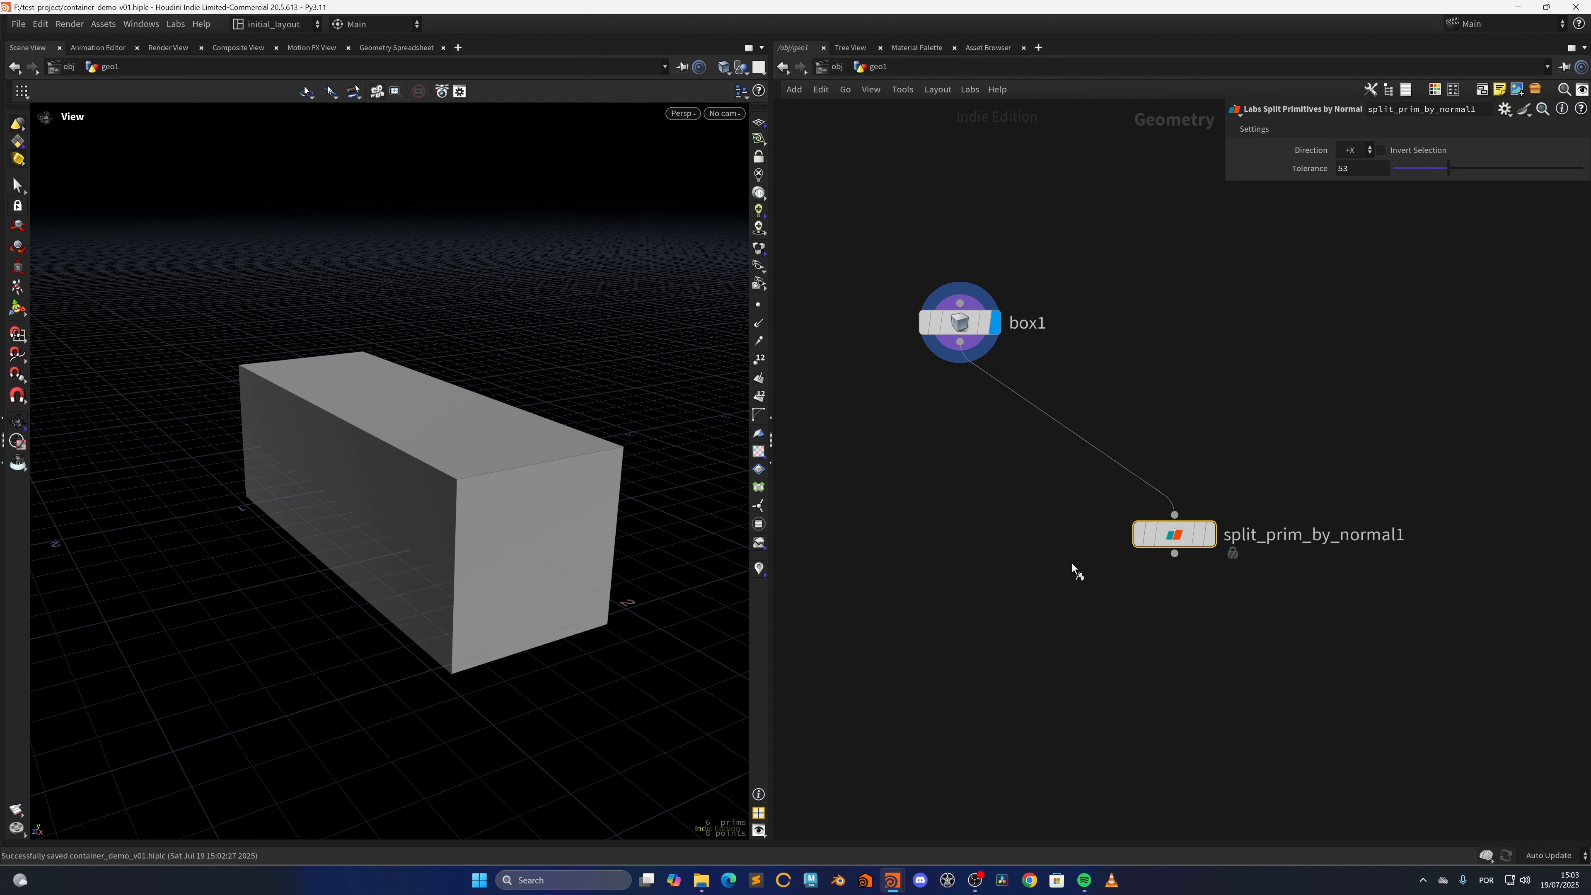
Display the split node's result and set its direction to Z to isolate the two long side faces
{"action": "left_click", "coordinate": [1209, 534]}
{"action": "left_click", "coordinate": [1359, 150]}
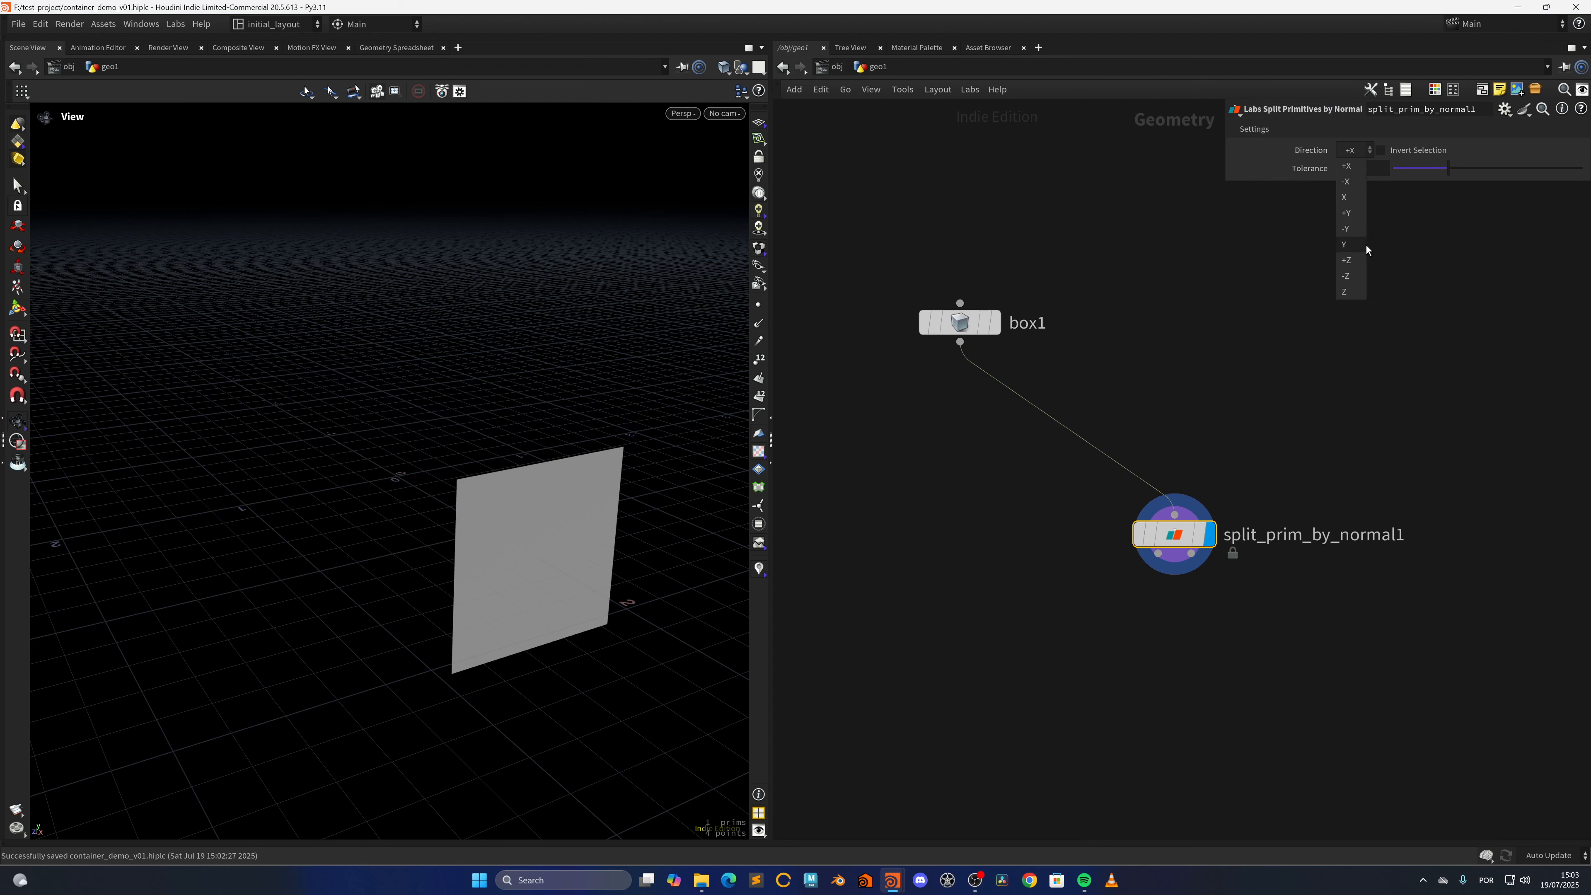
{"action": "left_click", "coordinate": [1341, 293]}
{"action": "left_click_drag", "start_coordinate": [542, 567], "coordinate": [534, 570]}
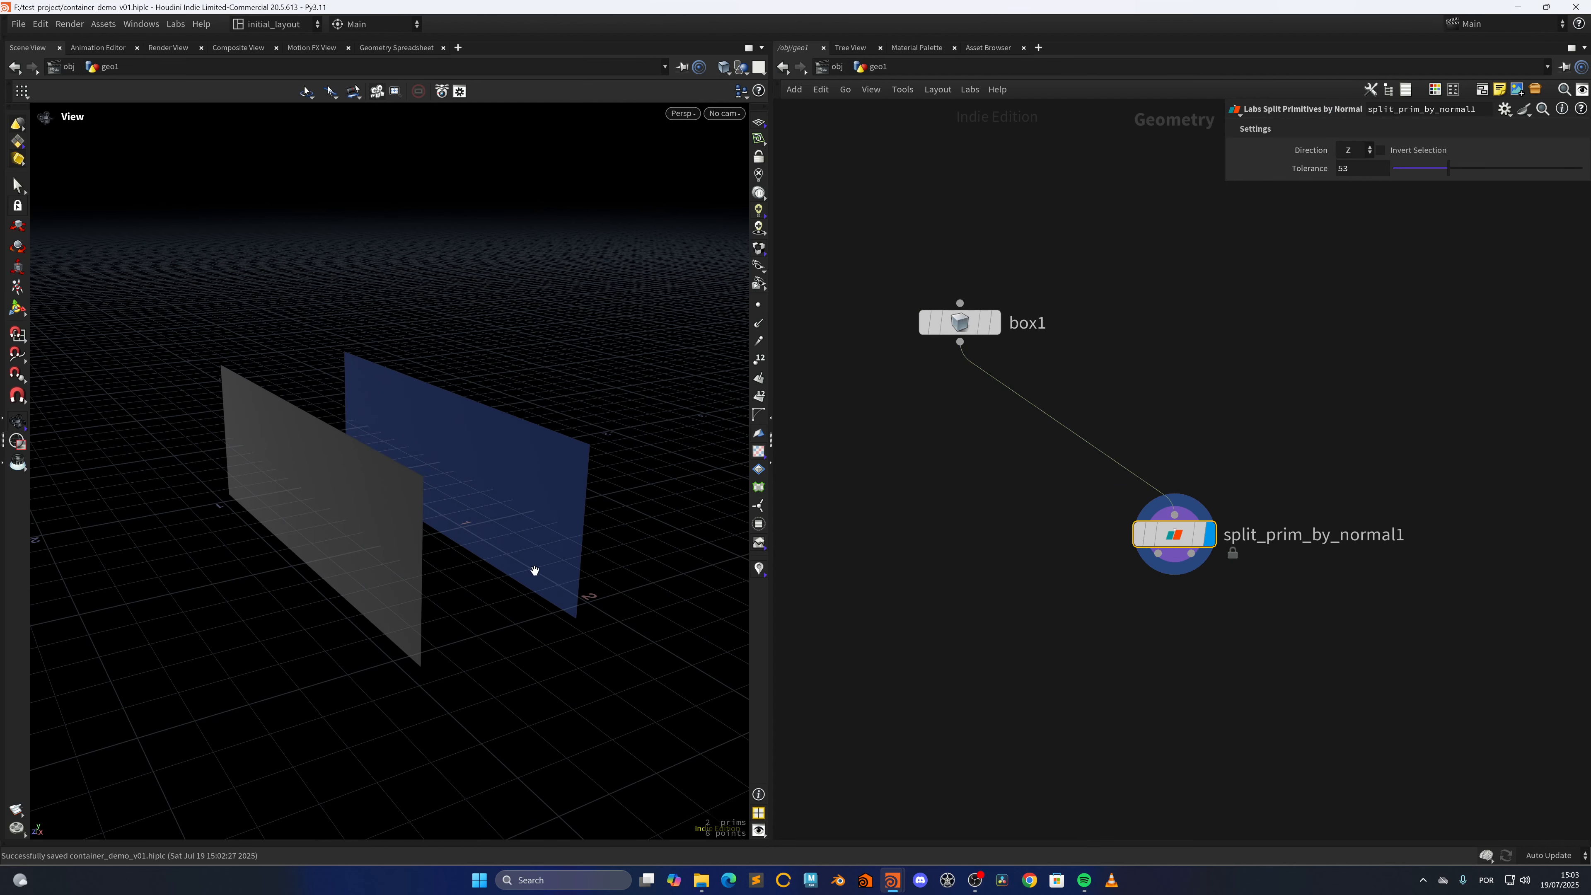
{"action": "left_click_drag", "start_coordinate": [465, 524], "coordinate": [516, 530]}
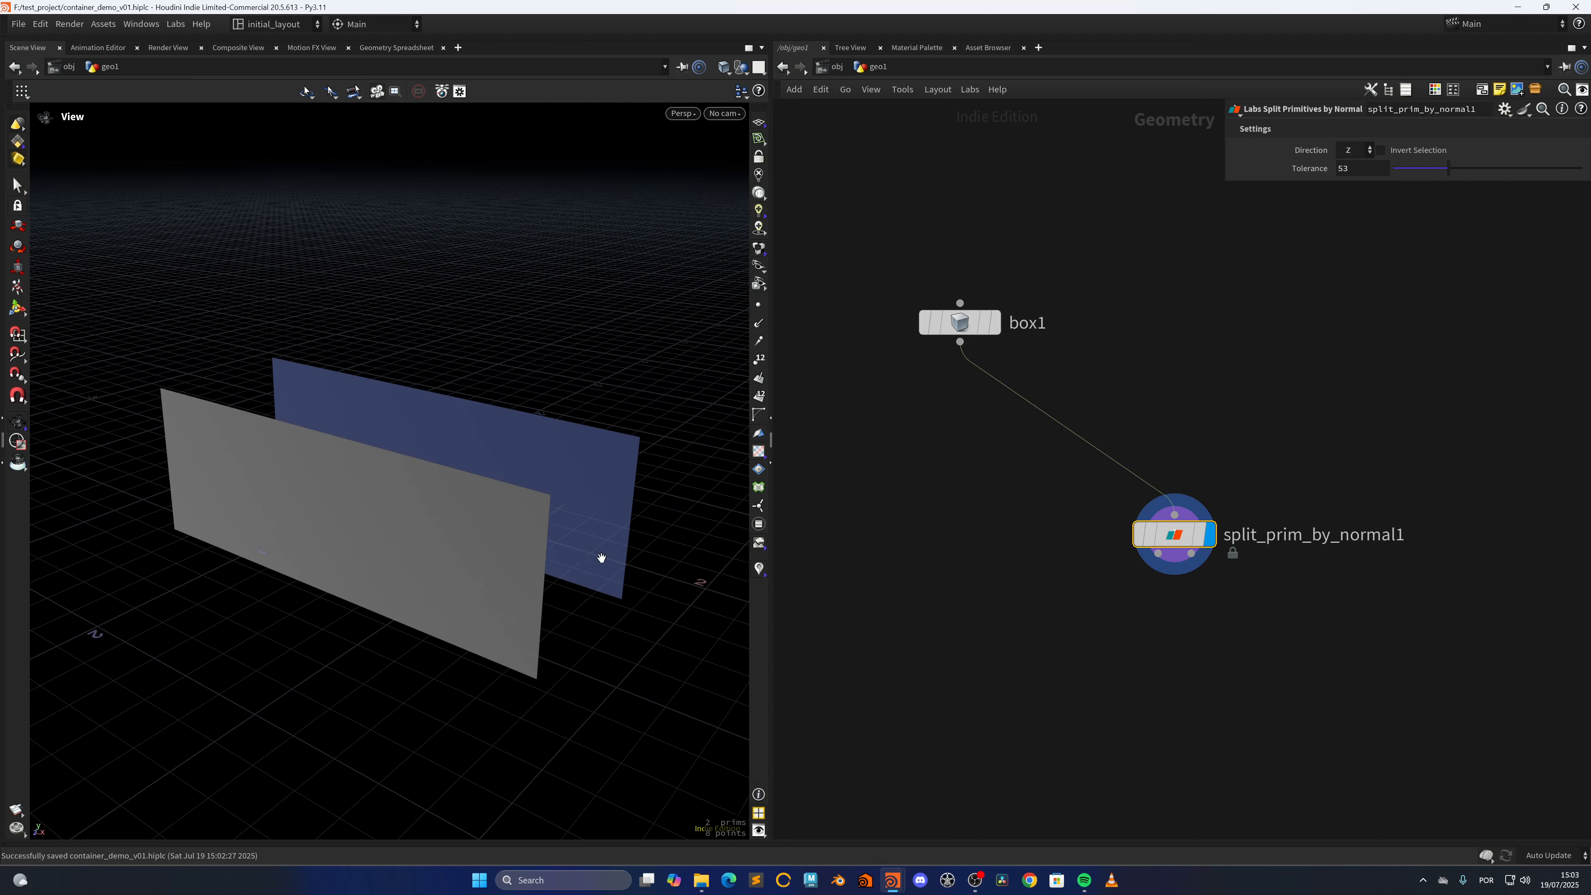
{"action": "left_click_drag", "start_coordinate": [601, 558], "coordinate": [559, 551]}
Connect a Null node to the split node's second output and display the remaining faces
{"action": "middle_click_drag", "start_coordinate": [1113, 701], "coordinate": [899, 566]}
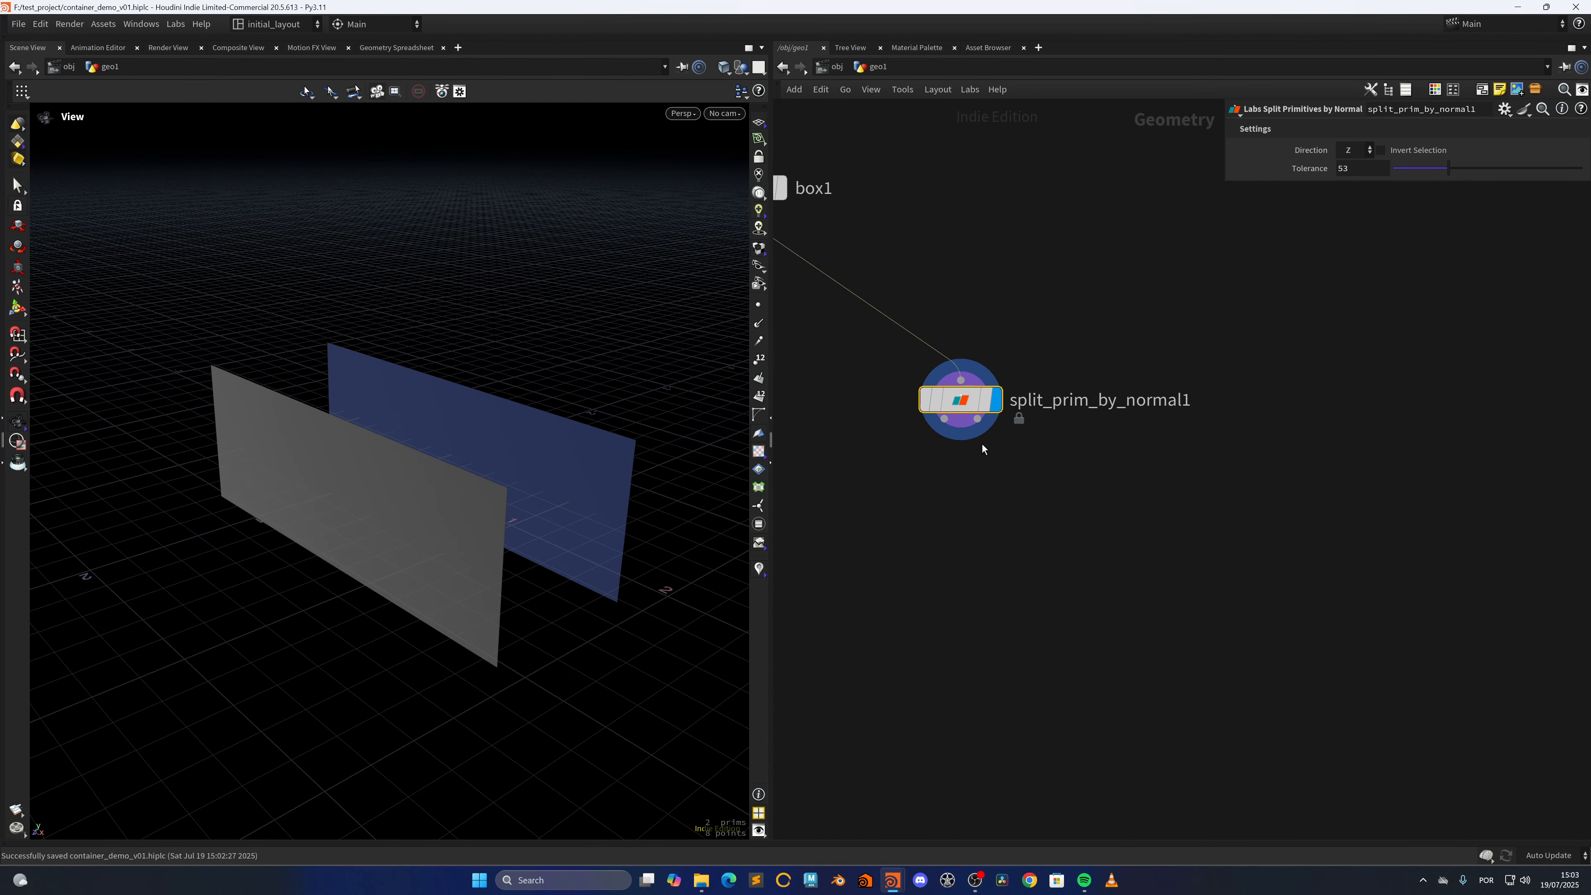
{"action": "left_click", "coordinate": [977, 420]}
{"action": "key", "text": "Tab"}
{"action": "type", "text": "nu"}
{"action": "key", "text": "Return"}
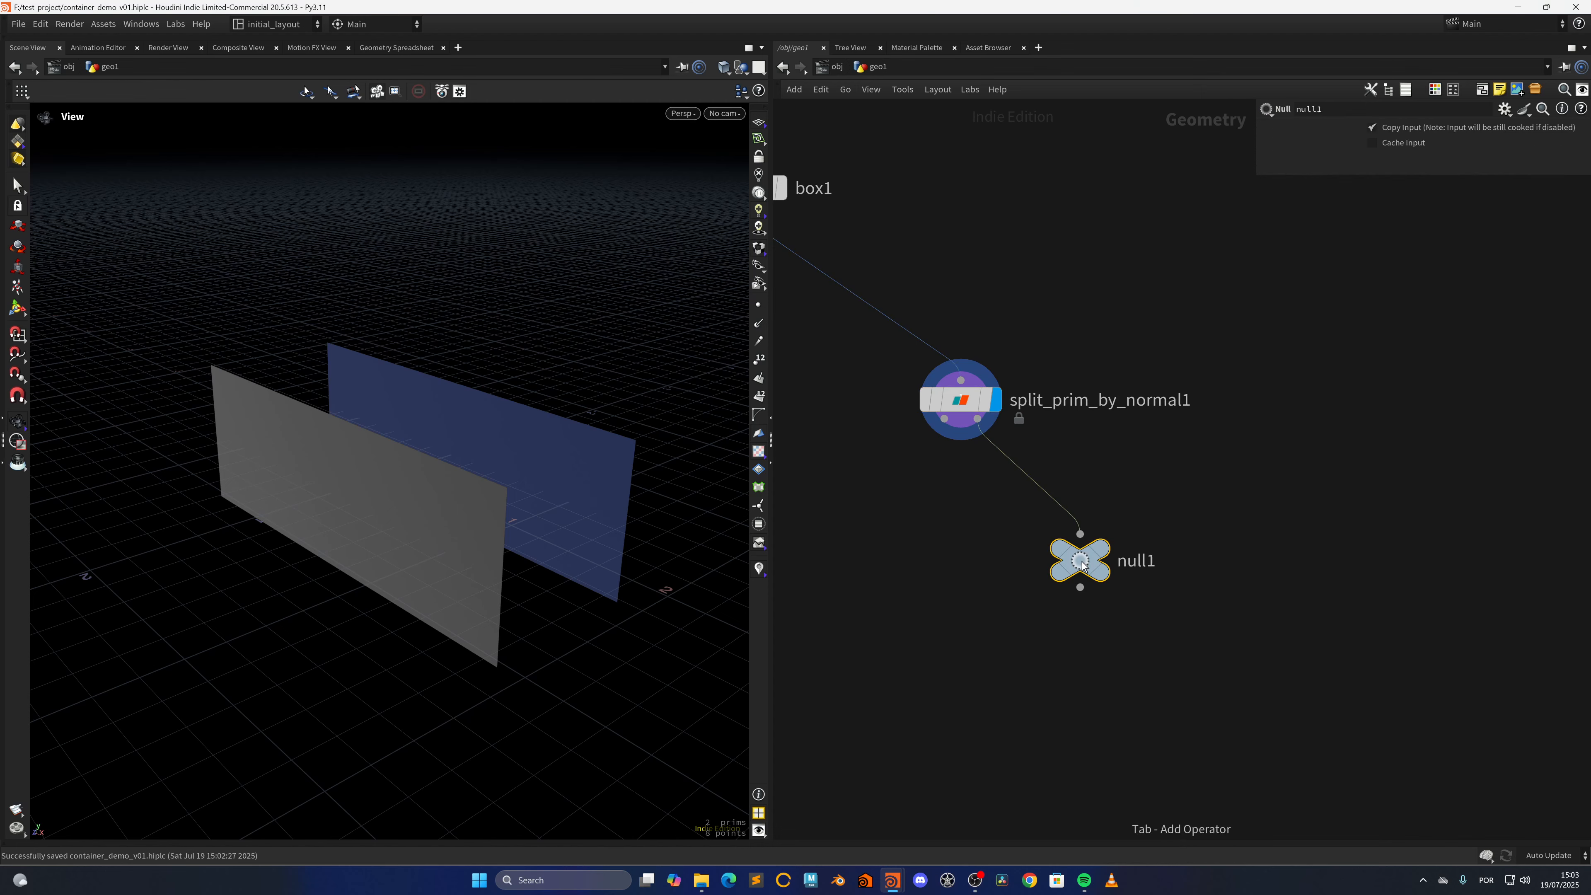
{"action": "left_click", "coordinate": [1082, 566]}
Add a second Labs Split Primitives by Normal node after the null, display it and set its direction to X
{"action": "middle_click_drag", "start_coordinate": [1080, 662], "coordinate": [987, 548]}
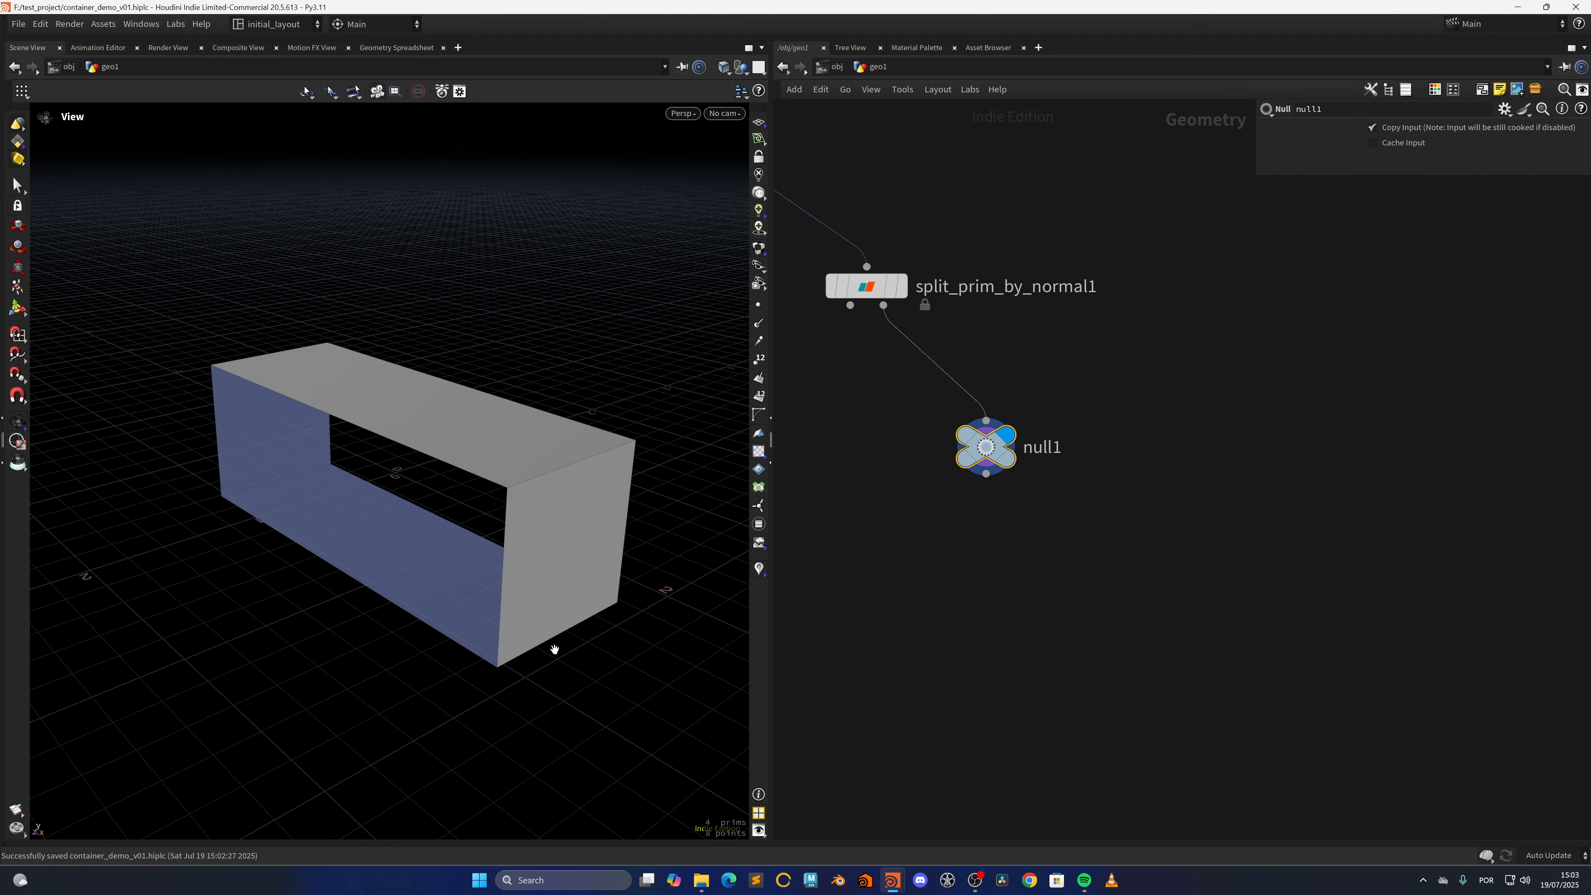
{"action": "middle_click_drag", "start_coordinate": [1000, 622], "coordinate": [971, 550]}
{"action": "left_click", "coordinate": [965, 527]}
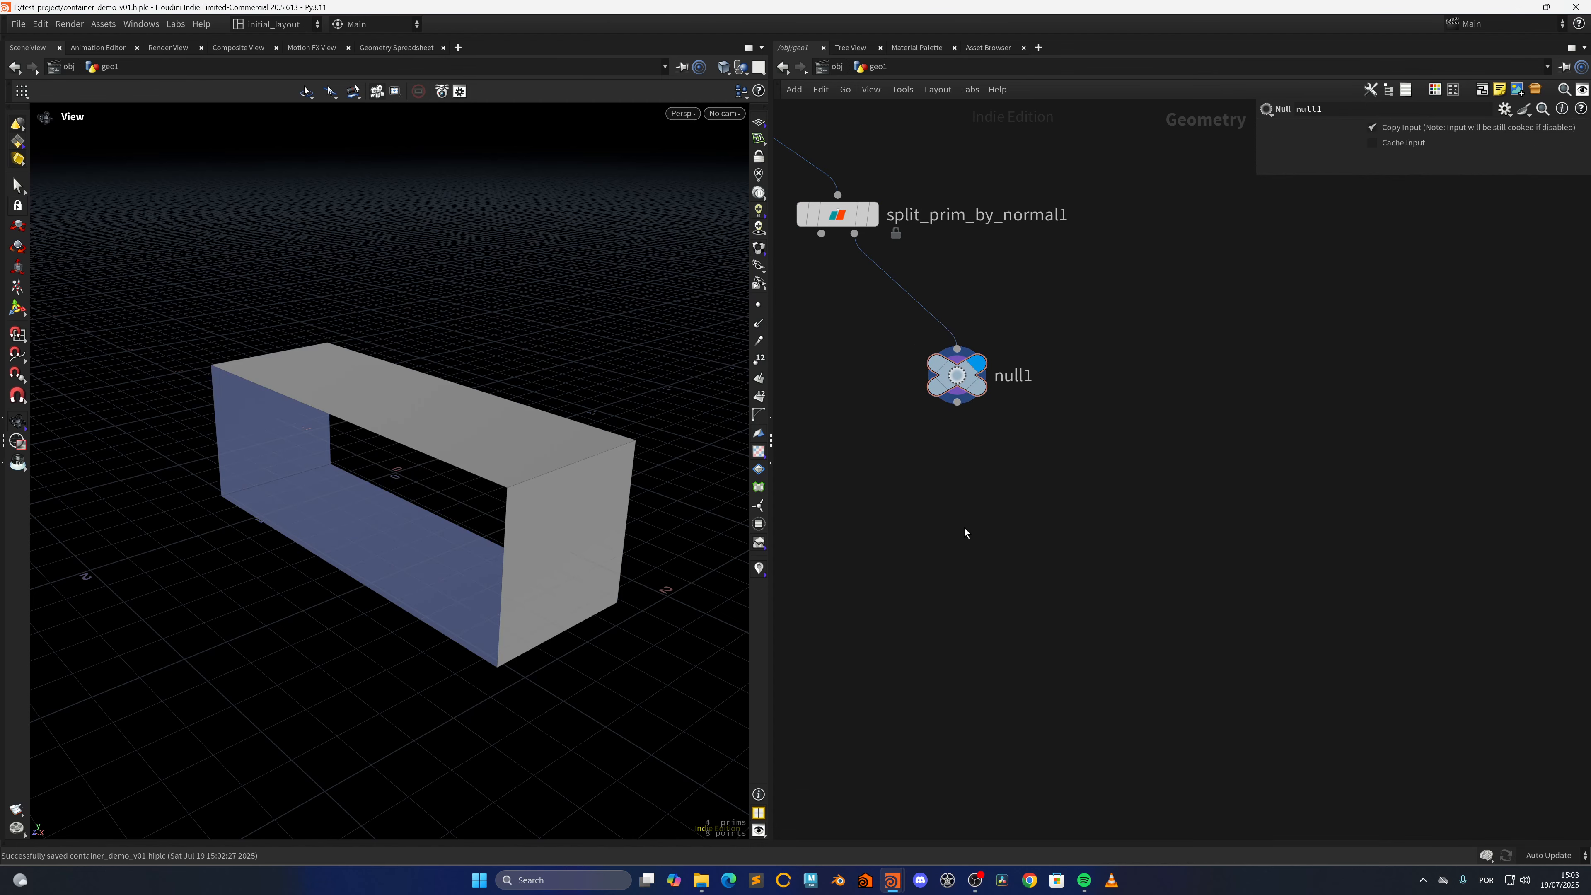
{"action": "key", "text": "Tab"}
{"action": "type", "text": "splino"}
{"action": "key", "text": "Return"}
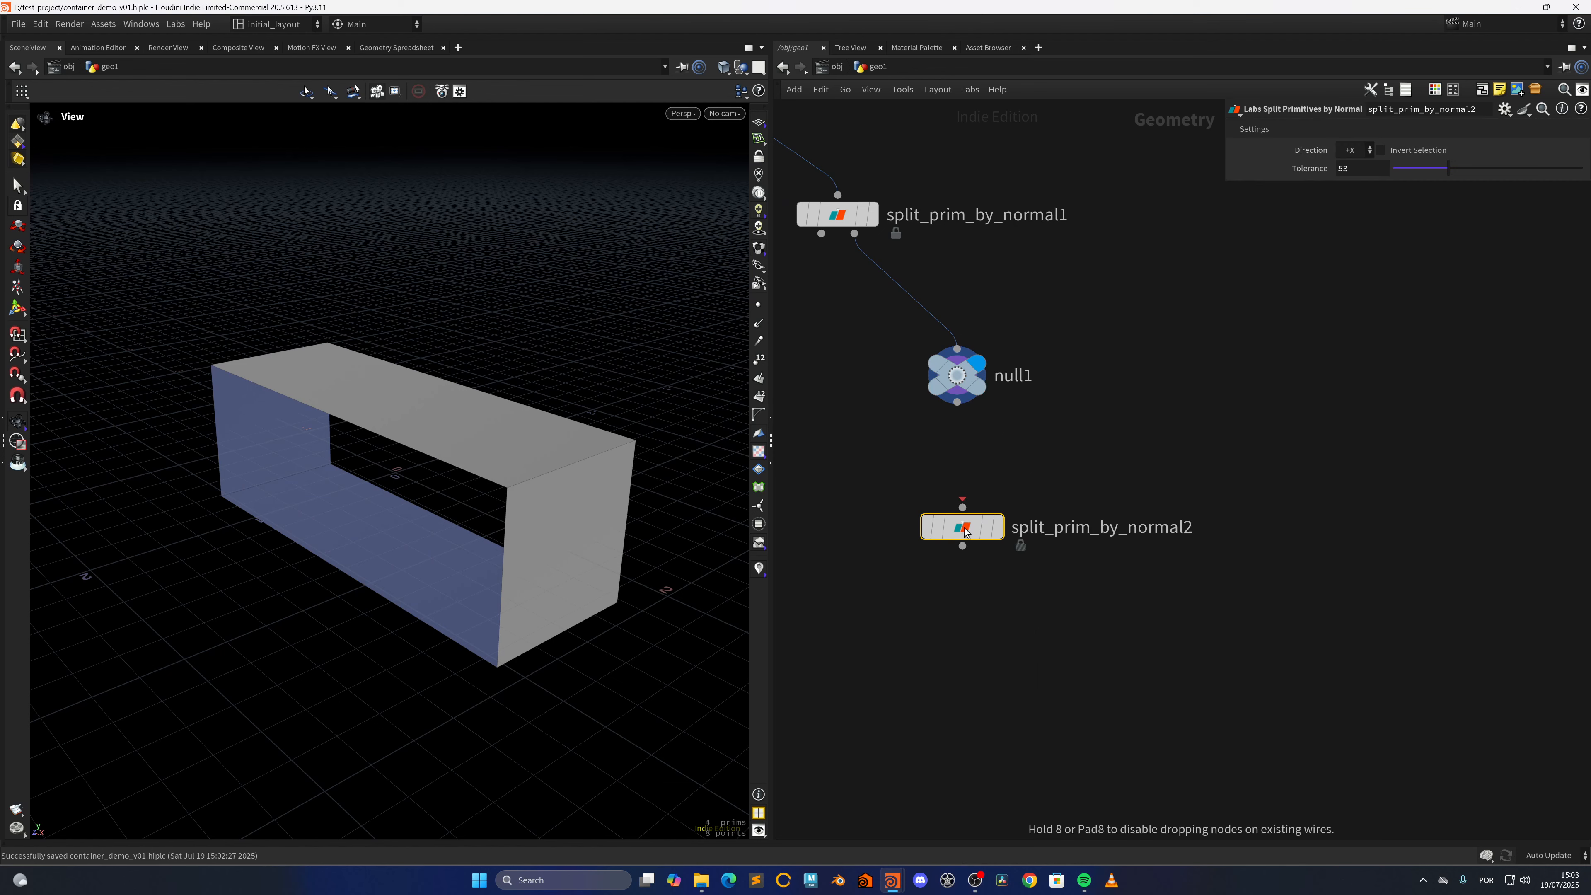
{"action": "left_click", "coordinate": [964, 531]}
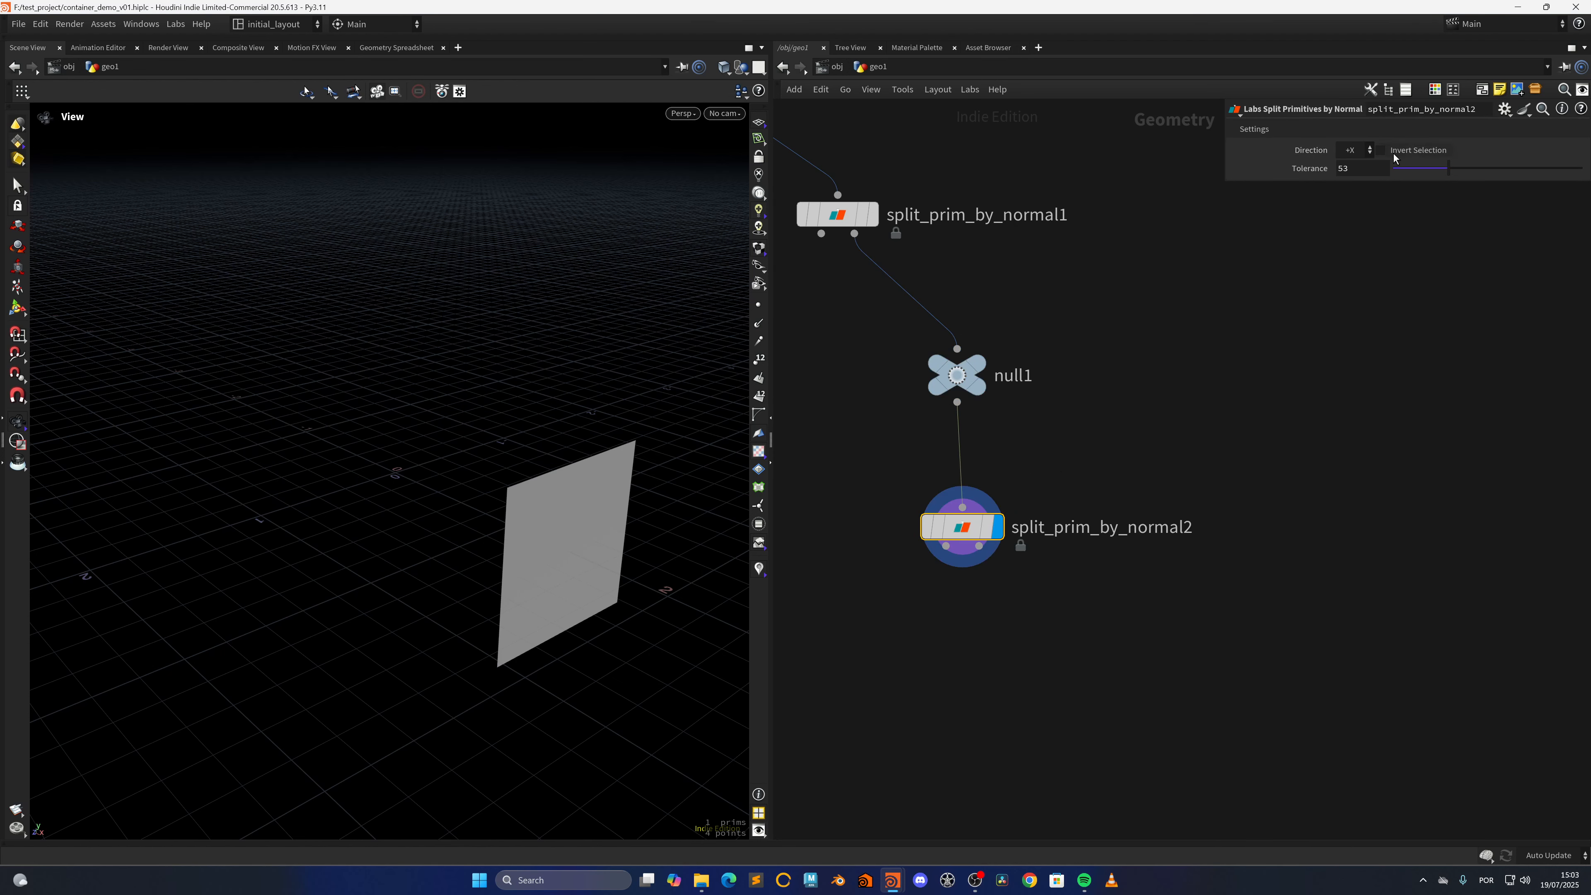
{"action": "left_click", "coordinate": [1353, 151]}
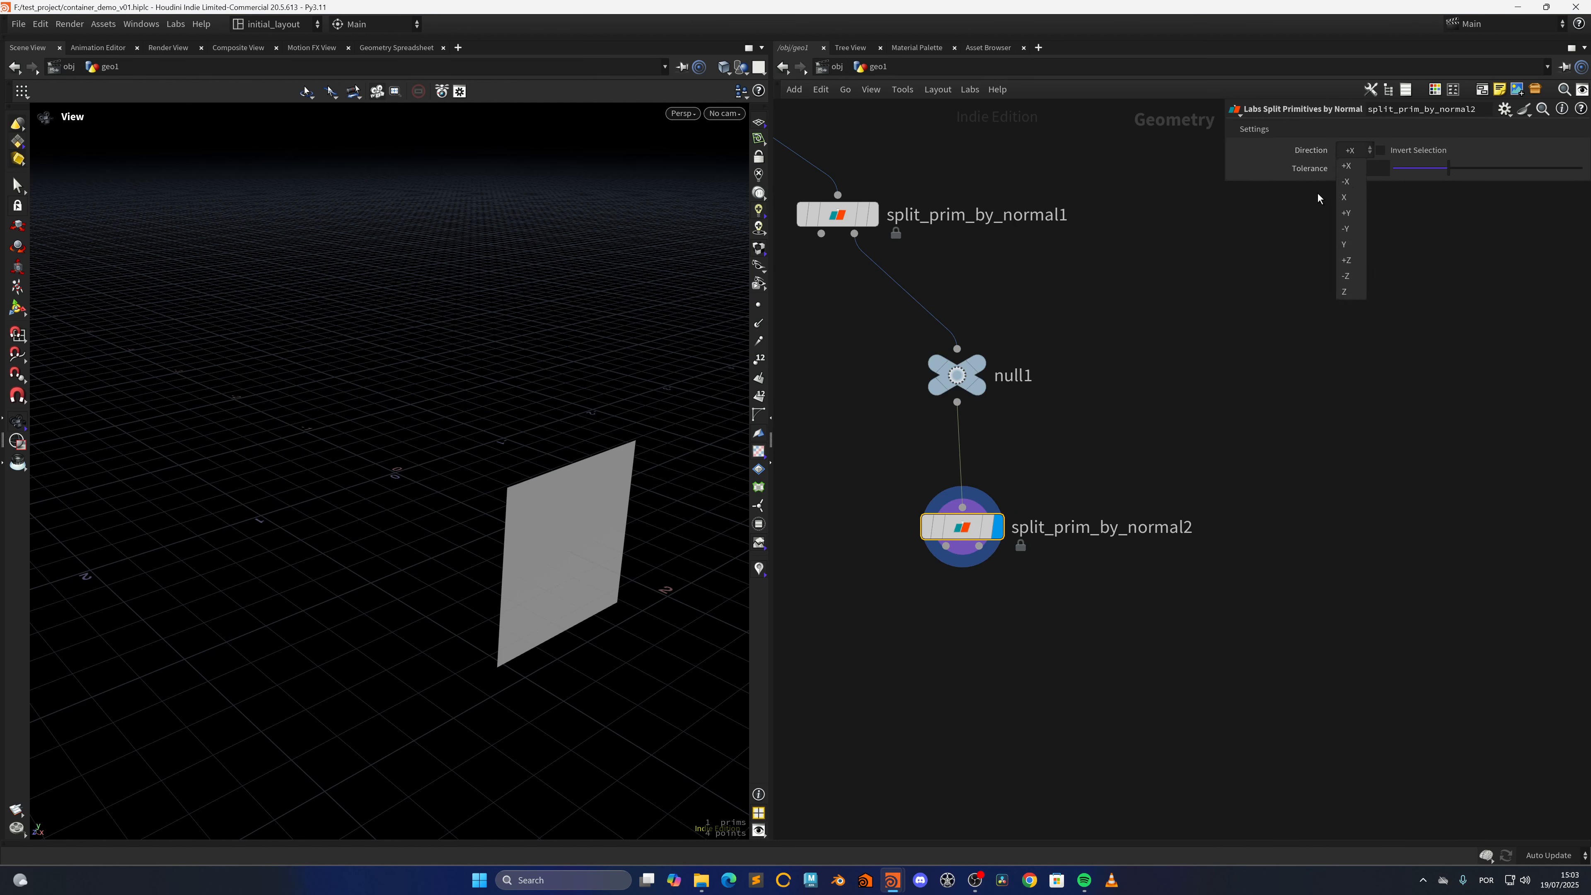
{"action": "left_click", "coordinate": [1348, 197]}
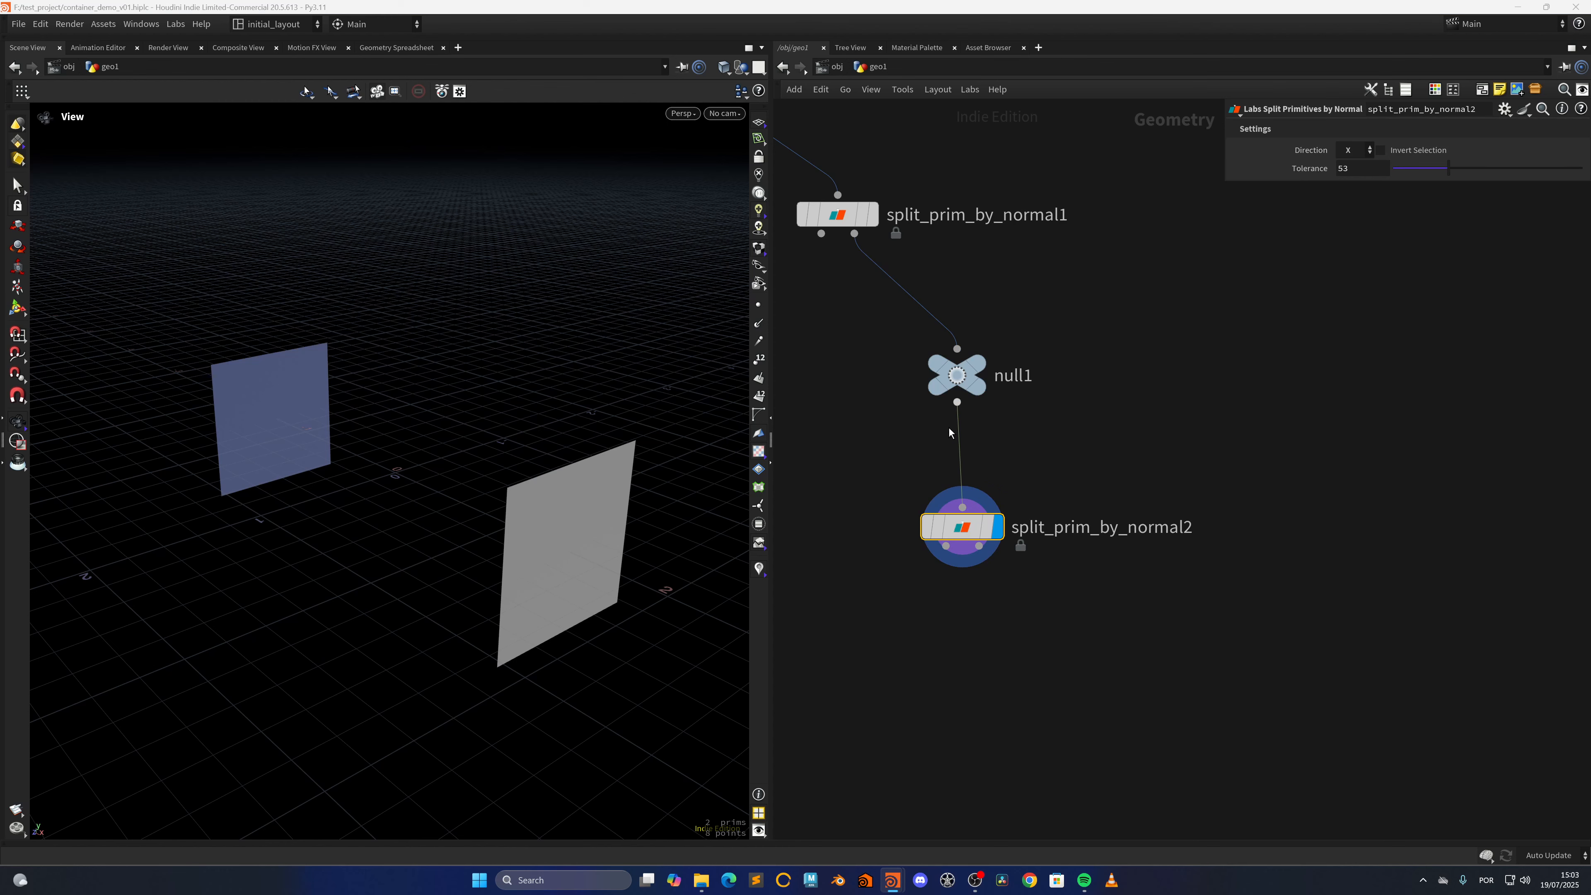
Add a Blast node on the second split's first output, display it and set its group to 0
{"action": "middle_click_drag", "start_coordinate": [984, 683], "coordinate": [988, 588]}
{"action": "key", "text": "Tab"}
{"action": "type", "text": "blas"}
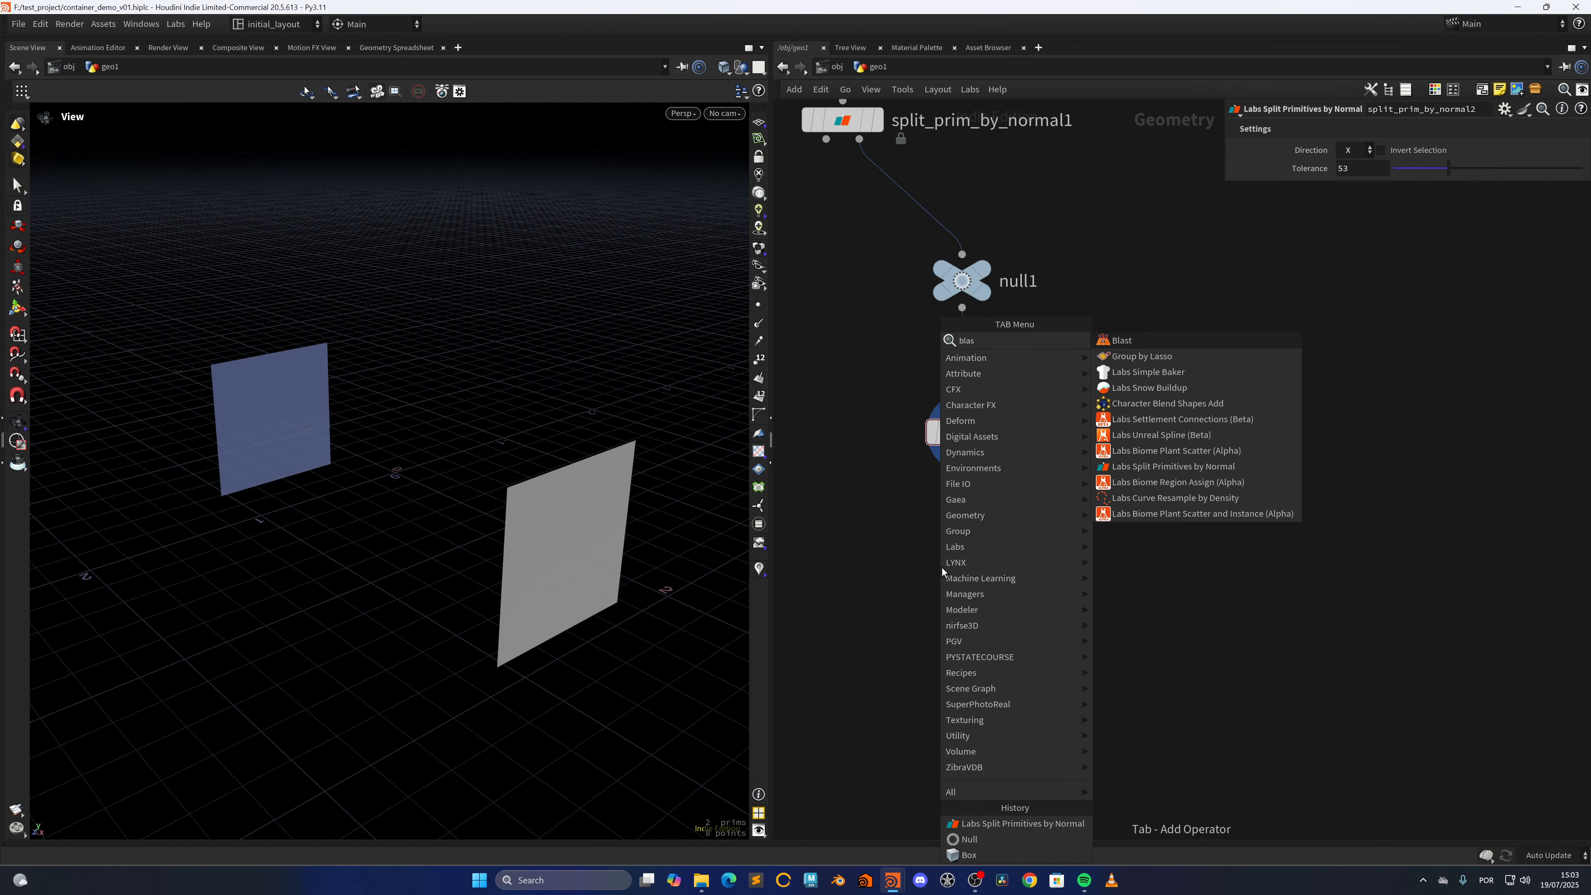
{"action": "key", "text": "Return"}
{"action": "left_click", "coordinate": [941, 569]}
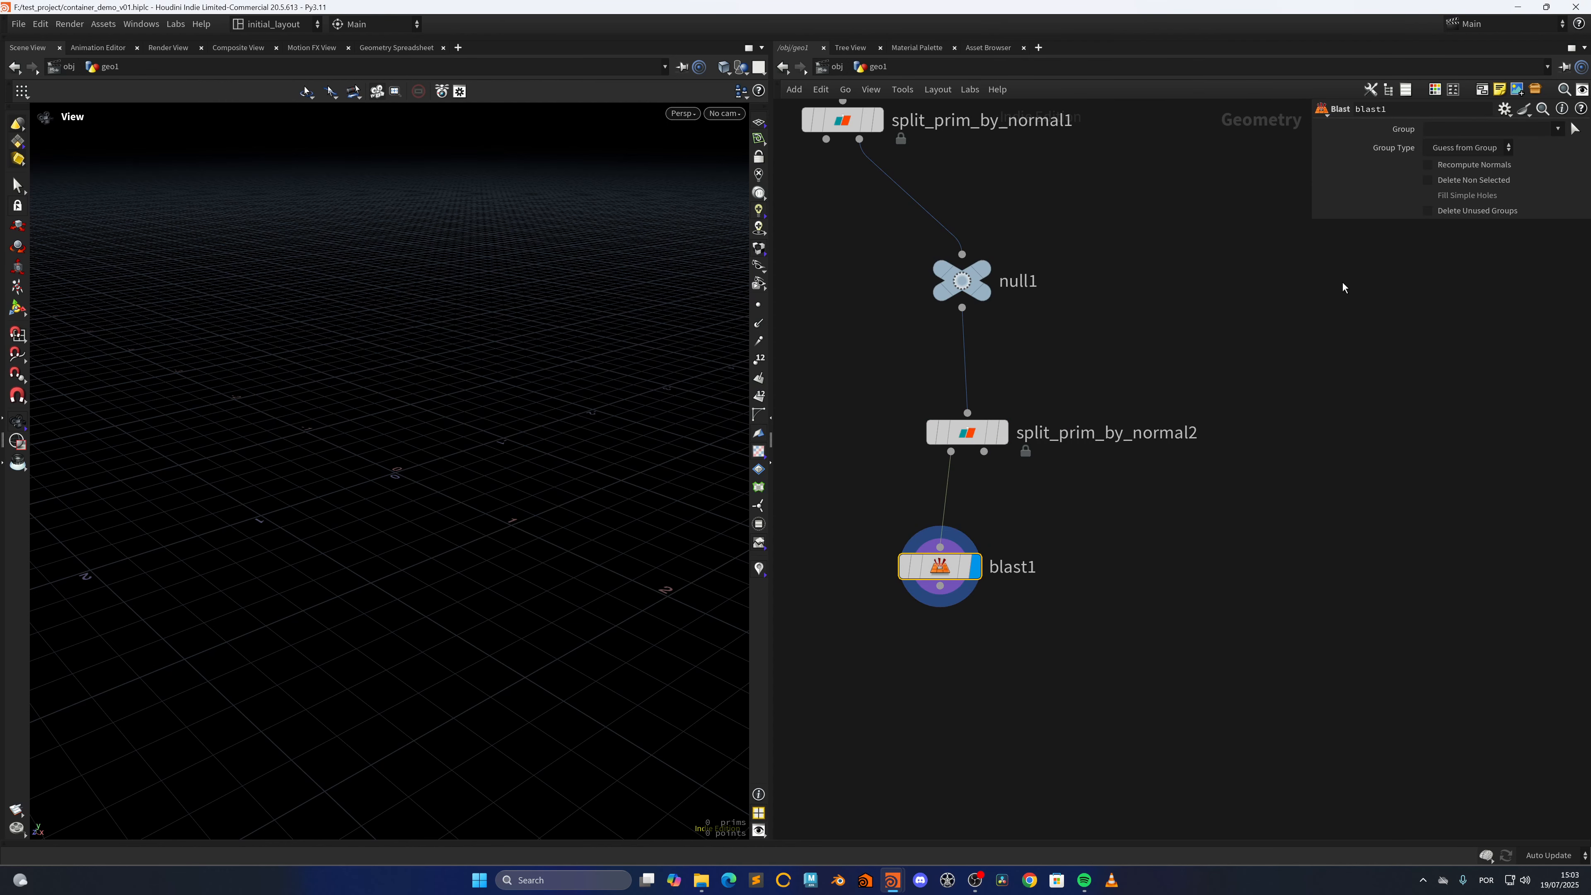
{"action": "left_click", "coordinate": [1446, 133]}
{"action": "type", "text": "0"}
{"action": "key", "text": "Return"}
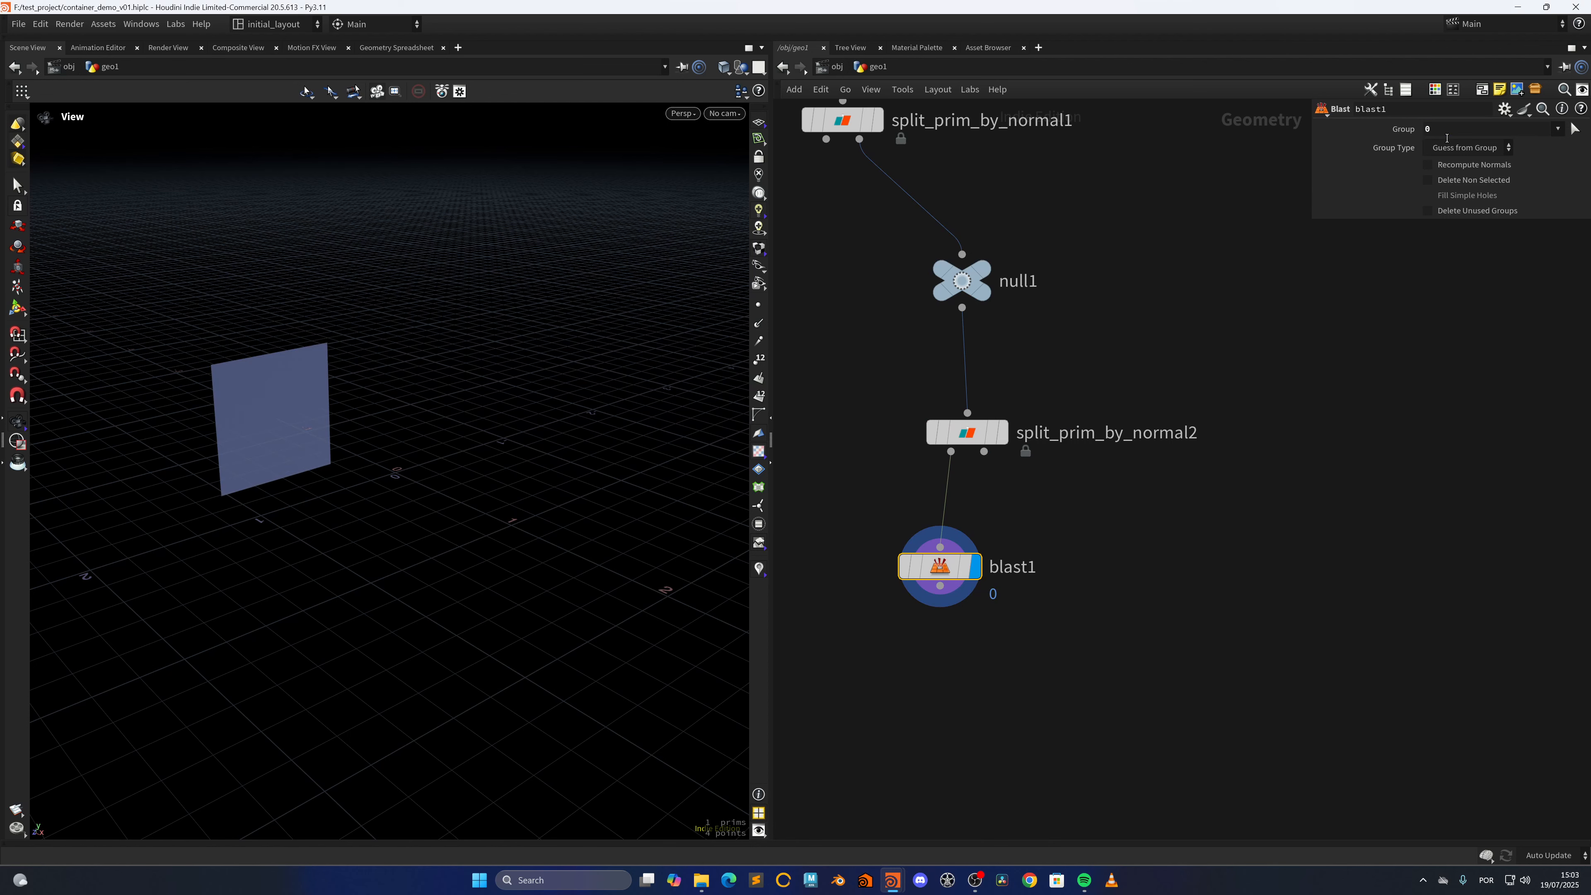
Add a Carve node, connect it to the blast's output and display its result
{"action": "left_click_drag", "start_coordinate": [311, 501], "coordinate": [572, 487], "text": "alt"}
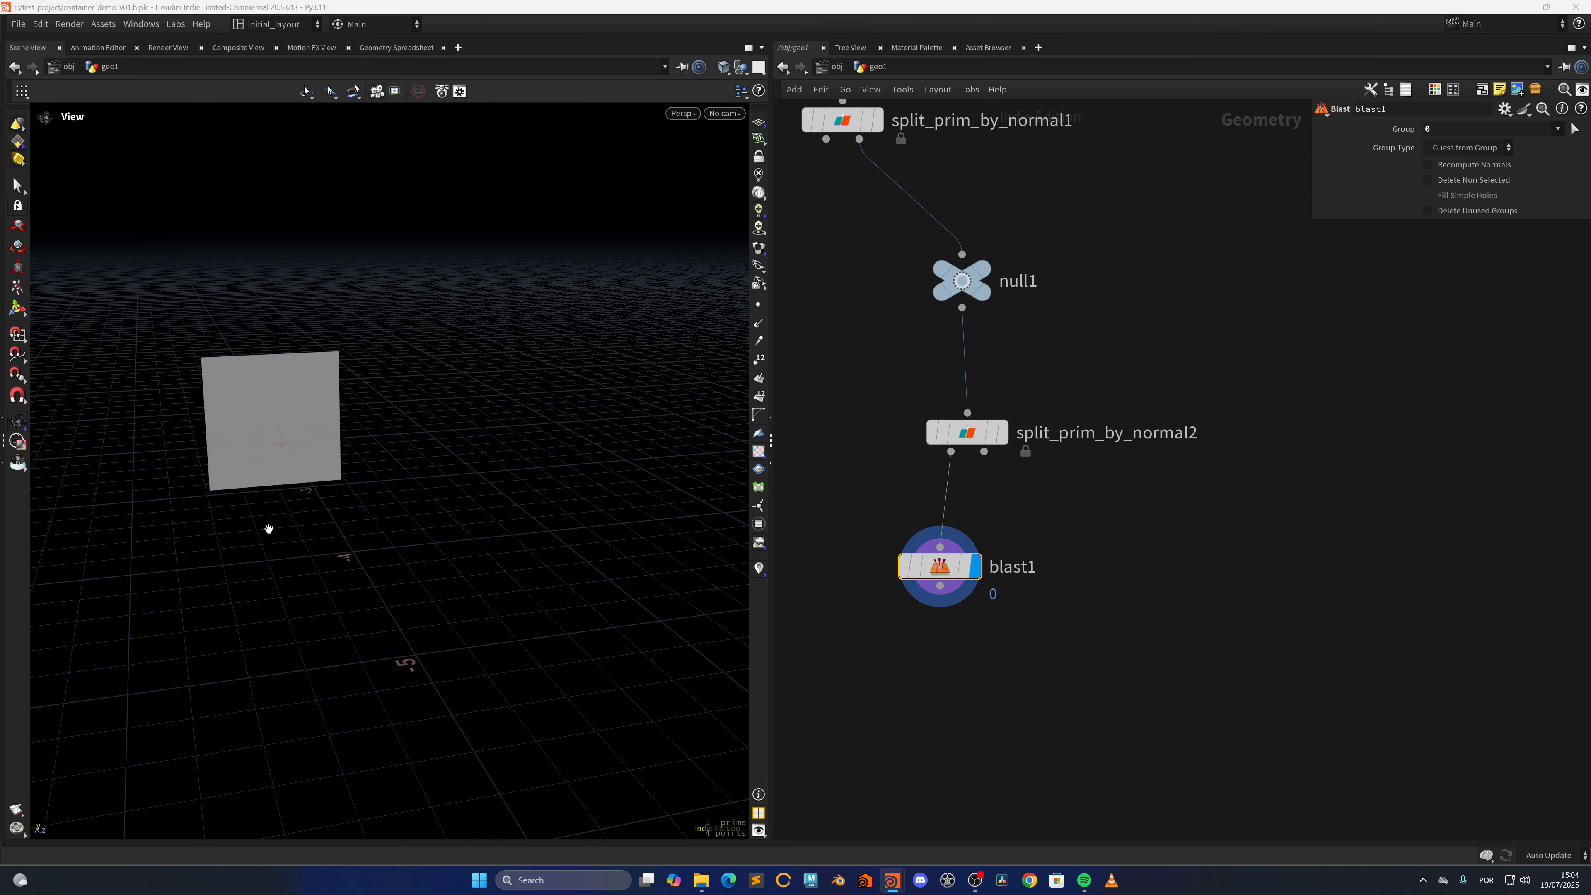
{"action": "scroll", "coordinate": [269, 529], "scroll_direction": "up", "scroll_amount": 3}
{"action": "middle_click_drag", "start_coordinate": [1025, 692], "coordinate": [1029, 526]}
{"action": "left_click", "coordinate": [953, 552]}
{"action": "key", "text": "Tab"}
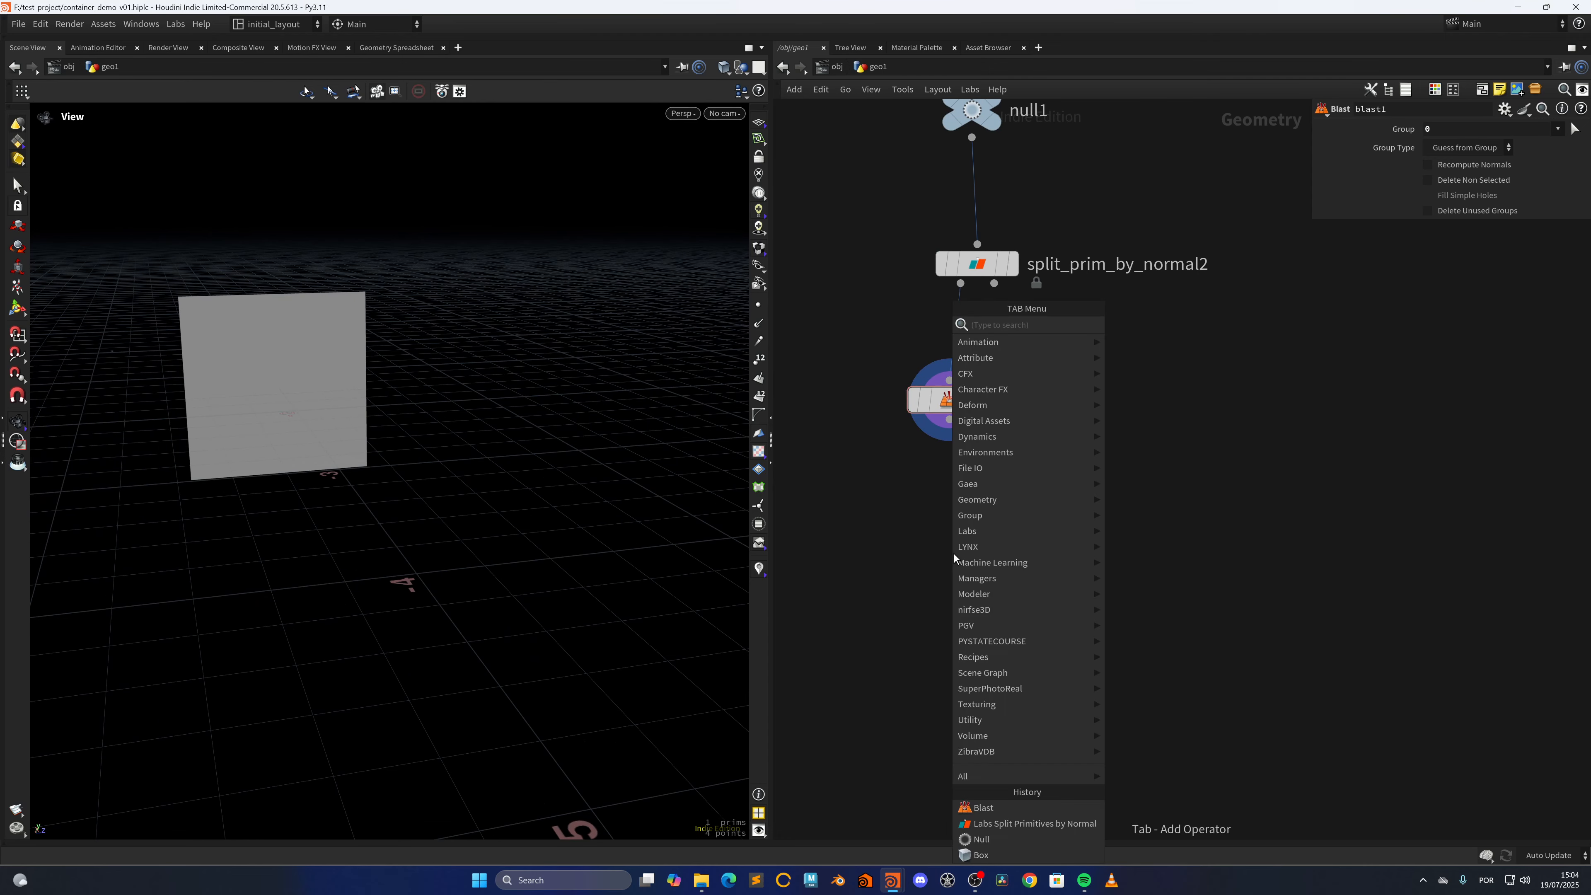
{"action": "type", "text": "carve"}
{"action": "key", "text": "Return"}
{"action": "left_click", "coordinate": [953, 553]}
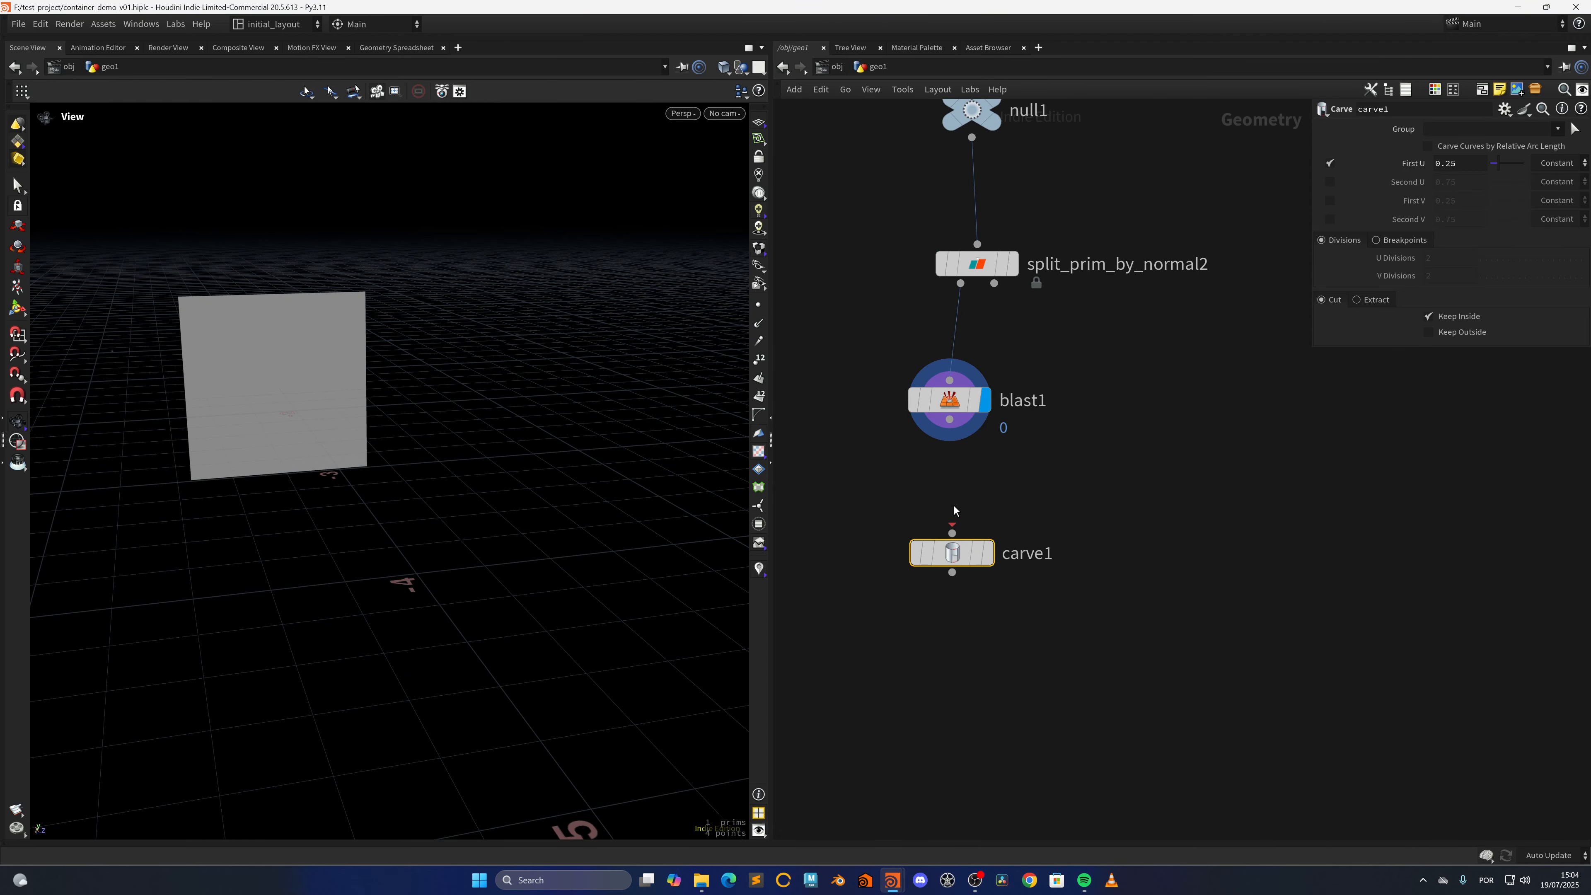
{"action": "left_click_drag", "start_coordinate": [949, 419], "coordinate": [952, 533]}
{"action": "left_click", "coordinate": [987, 553]}
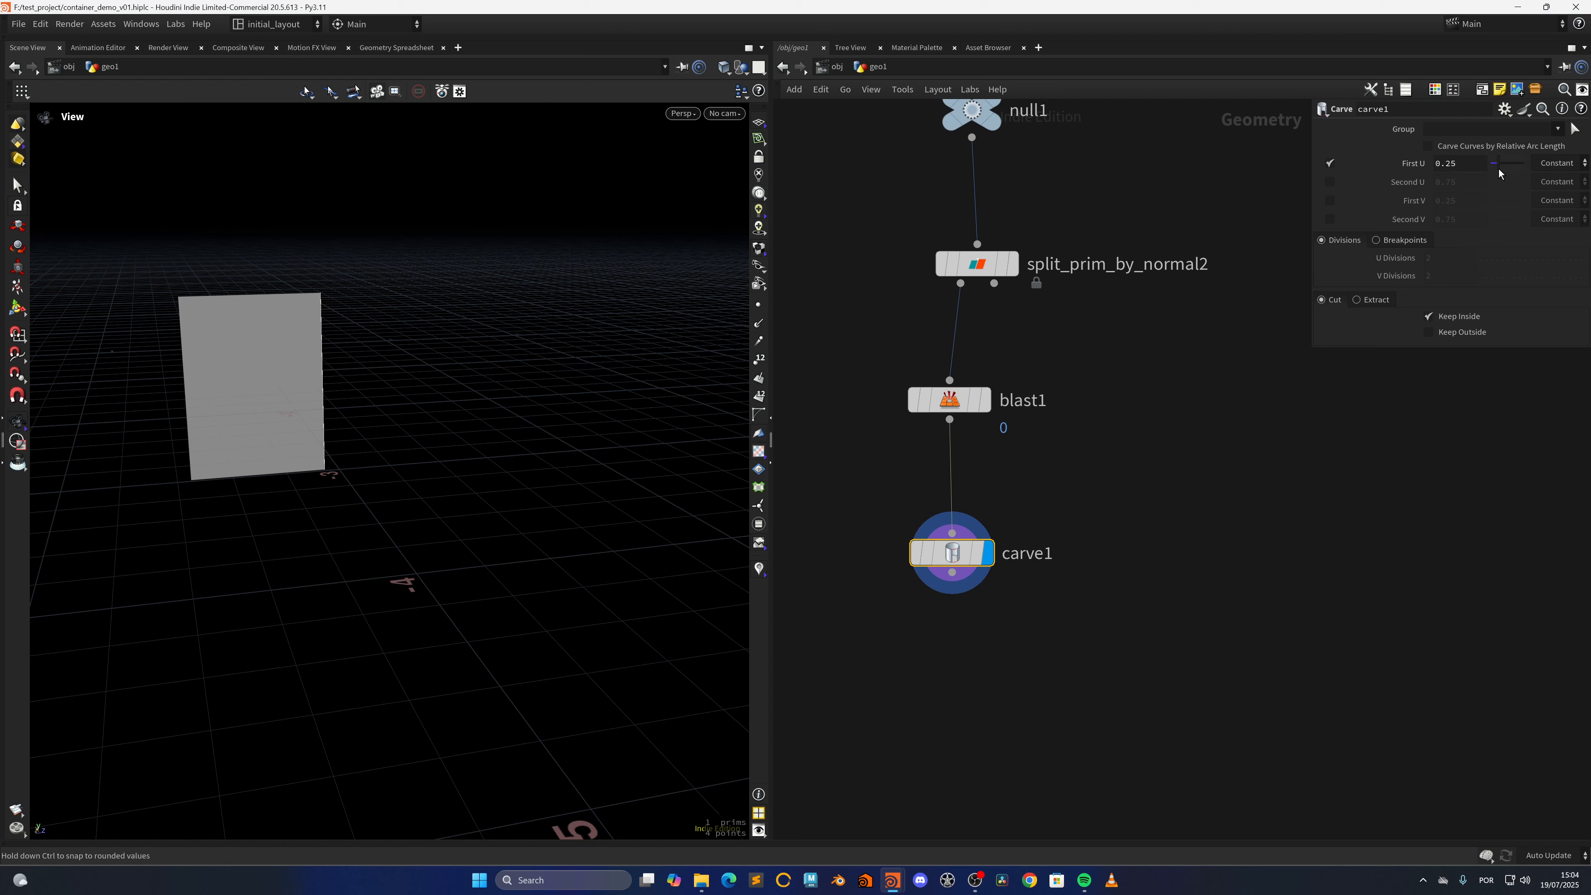
Try carving the end face in both directions, with second U at 0.71, first V at 0.29 and second V at 0.58
{"action": "left_click_drag", "start_coordinate": [1501, 170], "coordinate": [1514, 182]}
{"action": "left_click", "coordinate": [1329, 182]}
{"action": "left_click", "coordinate": [1331, 201]}
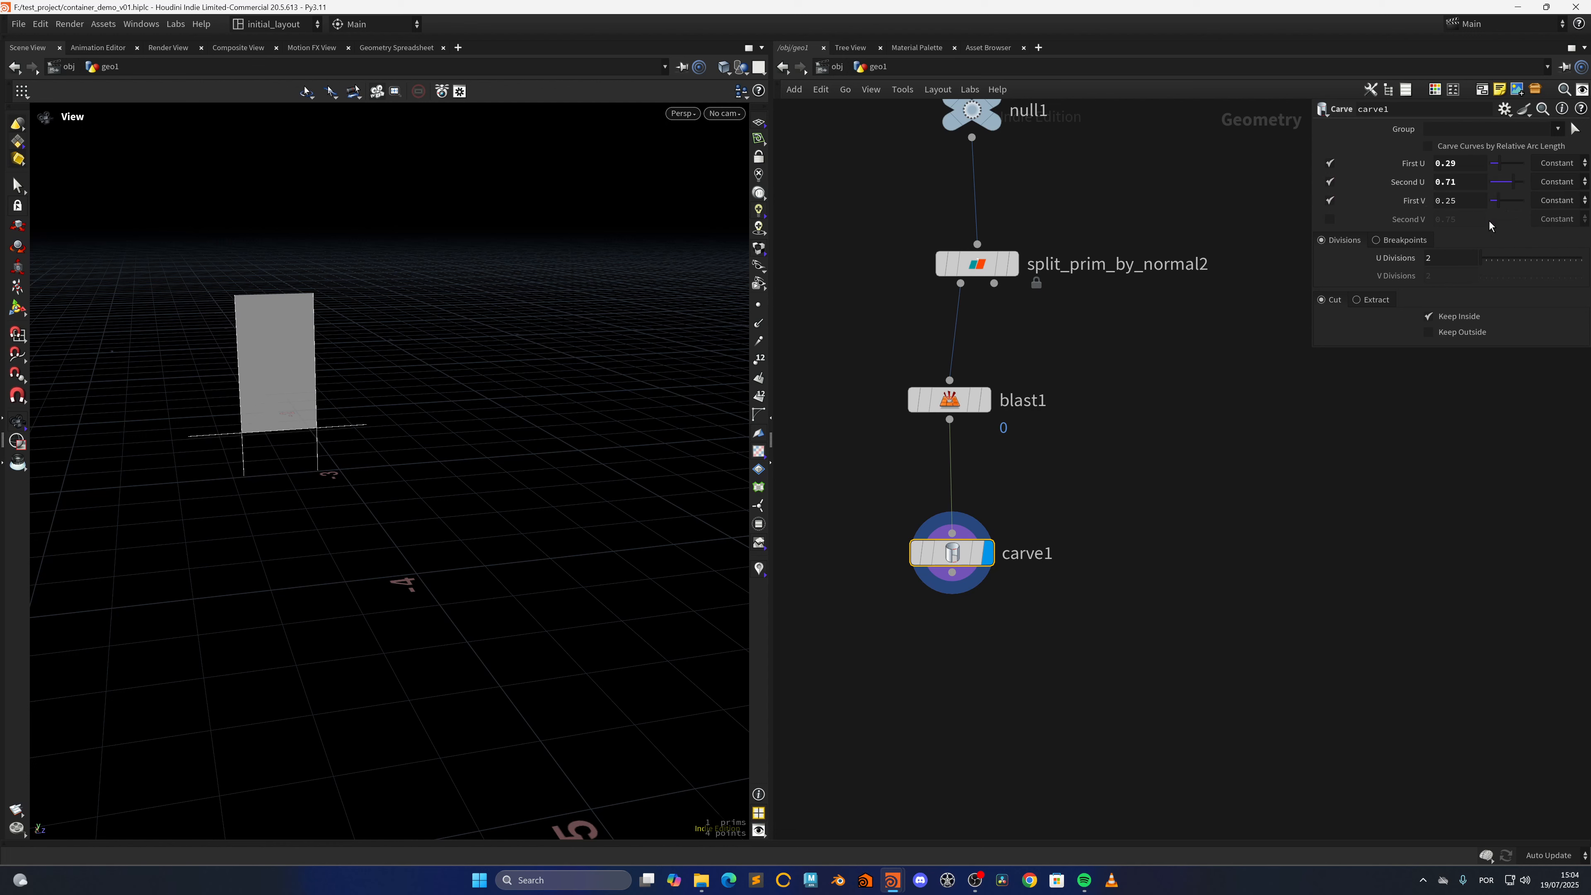
{"action": "left_click", "coordinate": [1329, 219]}
{"action": "left_click_drag", "start_coordinate": [1500, 202], "coordinate": [1510, 219]}
{"action": "left_click_drag", "start_coordinate": [1500, 164], "coordinate": [1490, 174]}
Turn off the U and V carve ranges and delete the Carve node
{"action": "left_click", "coordinate": [1330, 162]}
{"action": "left_click", "coordinate": [1330, 182]}
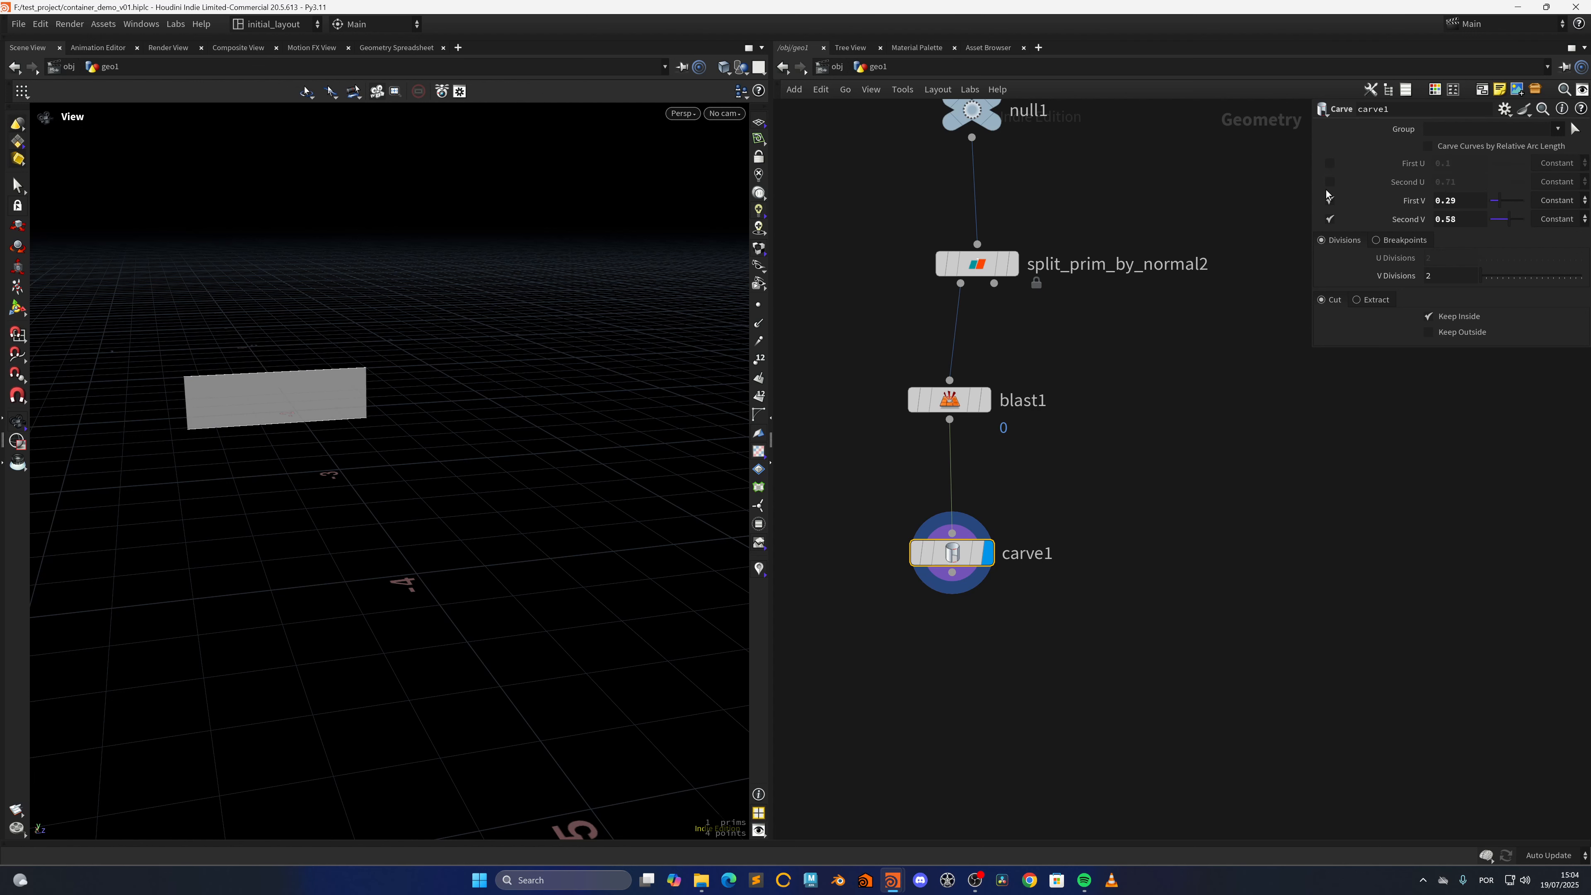
{"action": "left_click", "coordinate": [1330, 200]}
{"action": "left_click", "coordinate": [1330, 219]}
{"action": "key", "text": "Delete"}
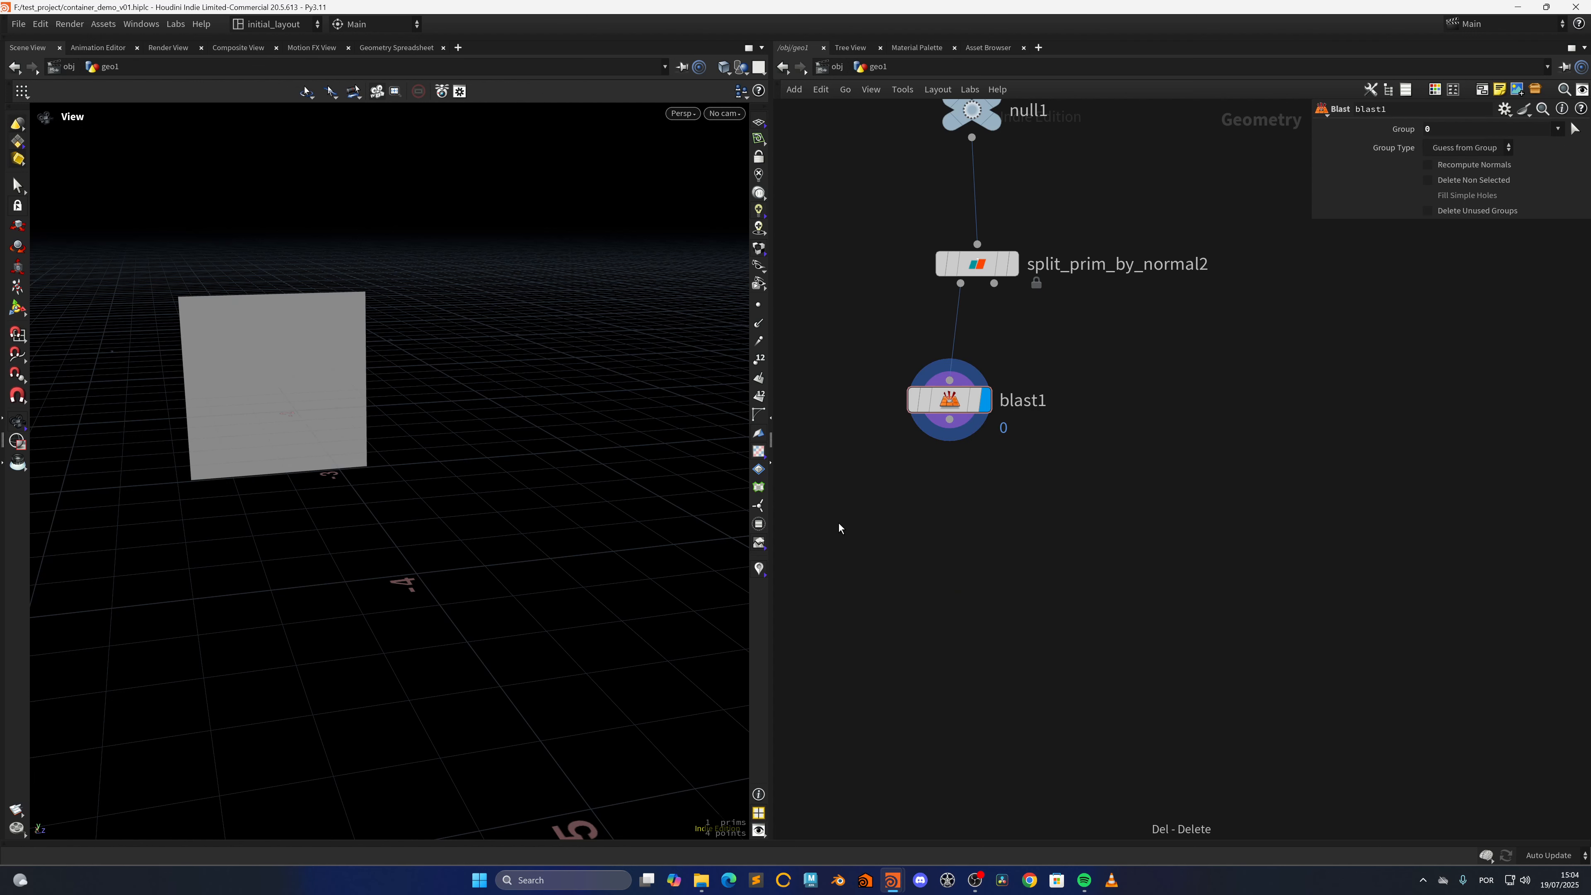
Save the scene file and frame the single end face in the viewport
{"action": "key", "text": "ctrl+s"}
{"action": "key", "text": "space+f"}
{"action": "scroll", "coordinate": [536, 429], "scroll_direction": "down", "scroll_amount": 3}
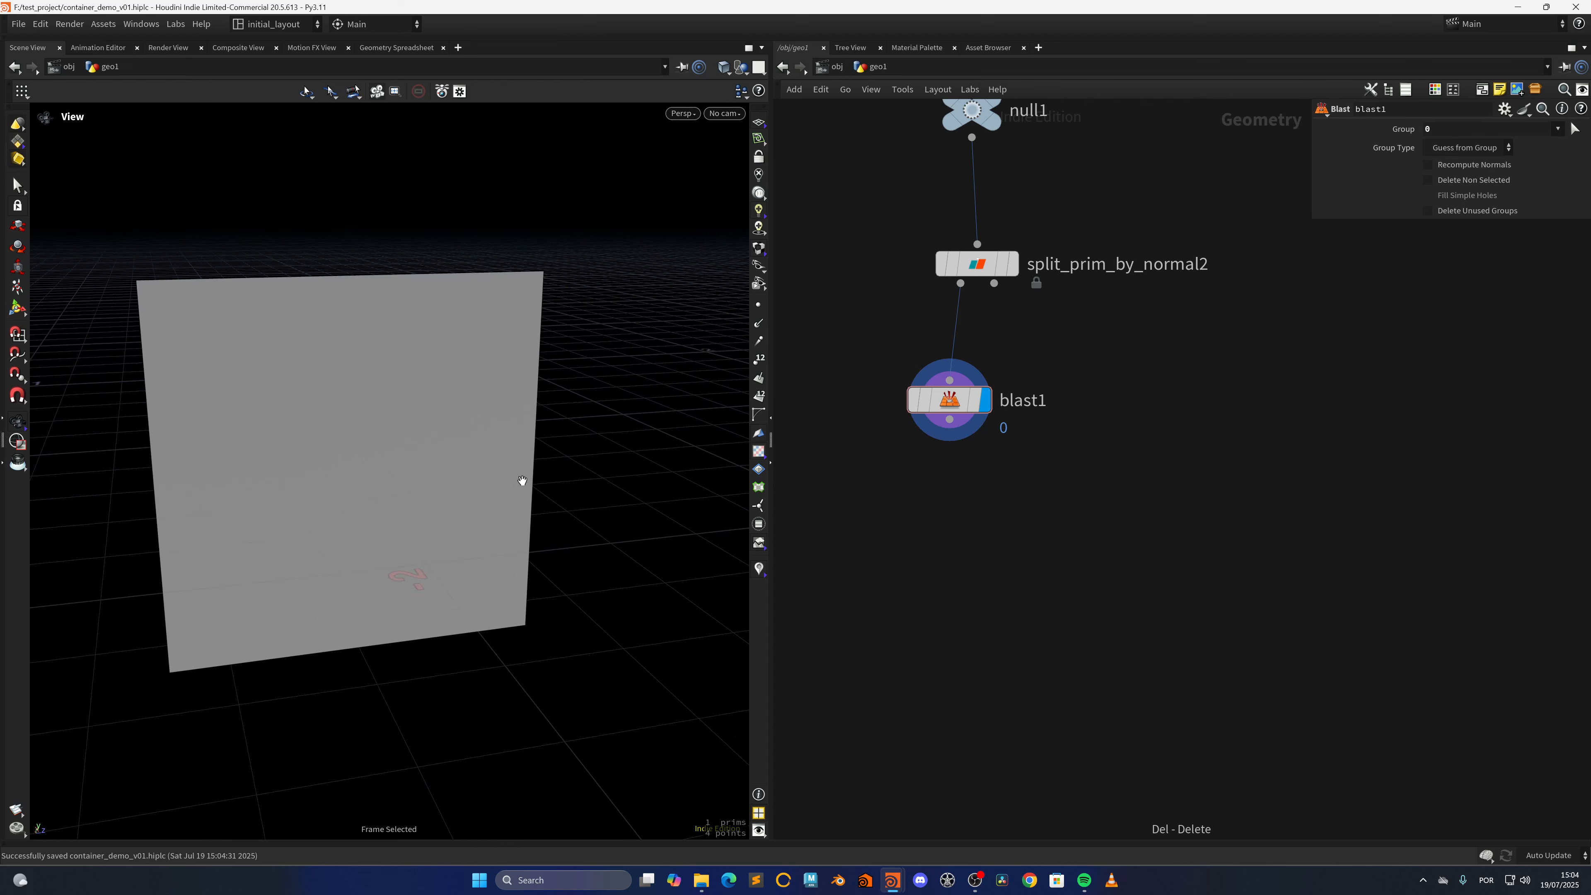
{"action": "left_click_drag", "start_coordinate": [522, 480], "coordinate": [556, 428]}
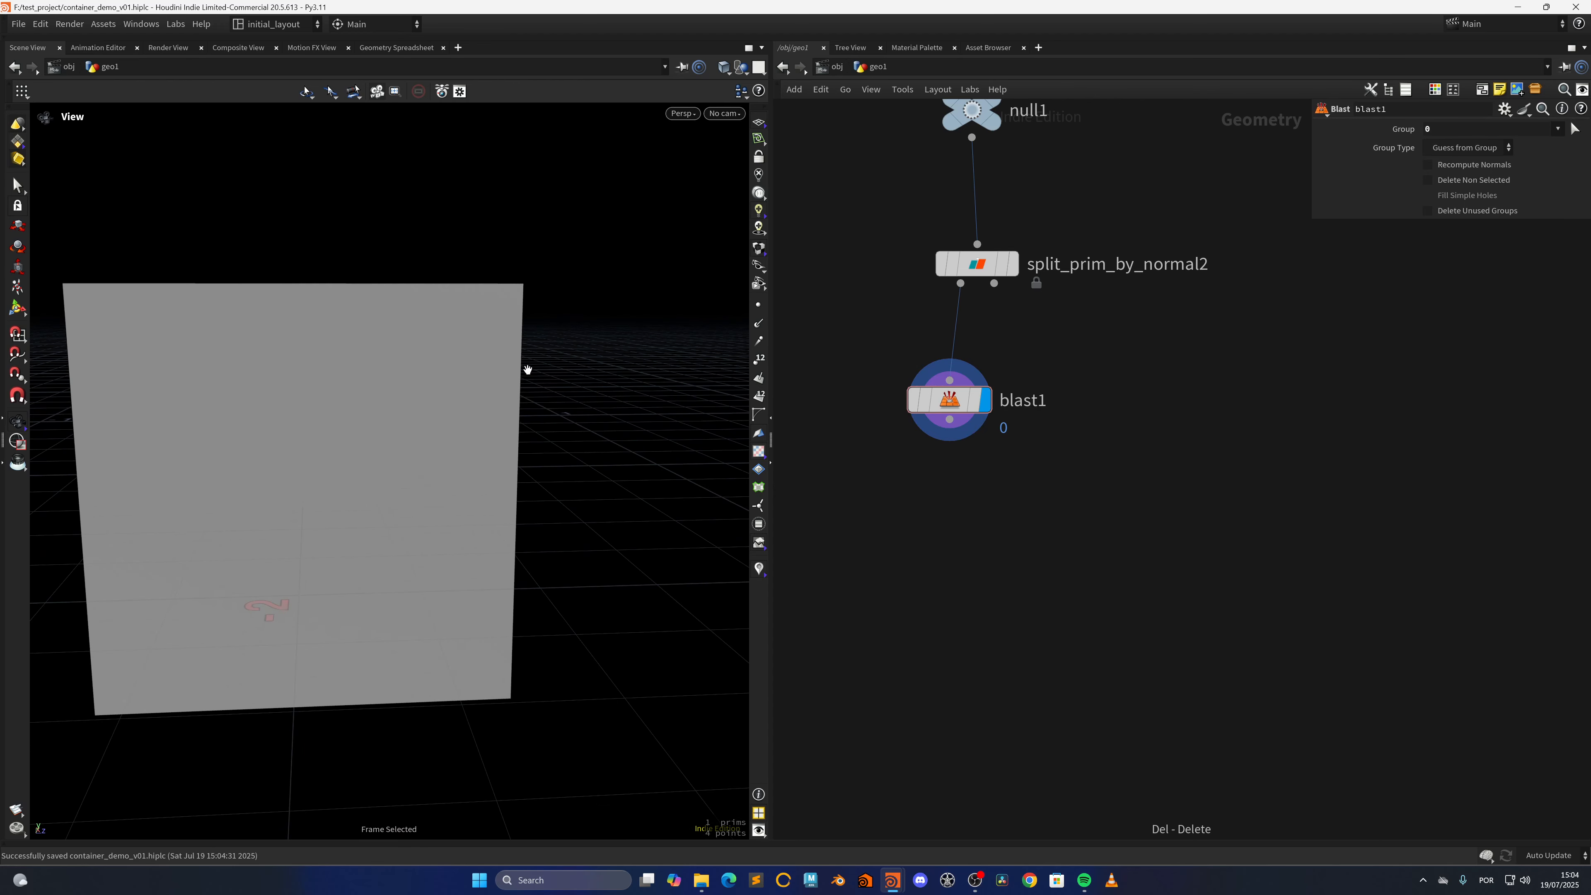
{"action": "scroll", "coordinate": [532, 458], "scroll_direction": "down", "scroll_amount": 1}
{"action": "middle_click_drag", "start_coordinate": [573, 463], "coordinate": [551, 458]}
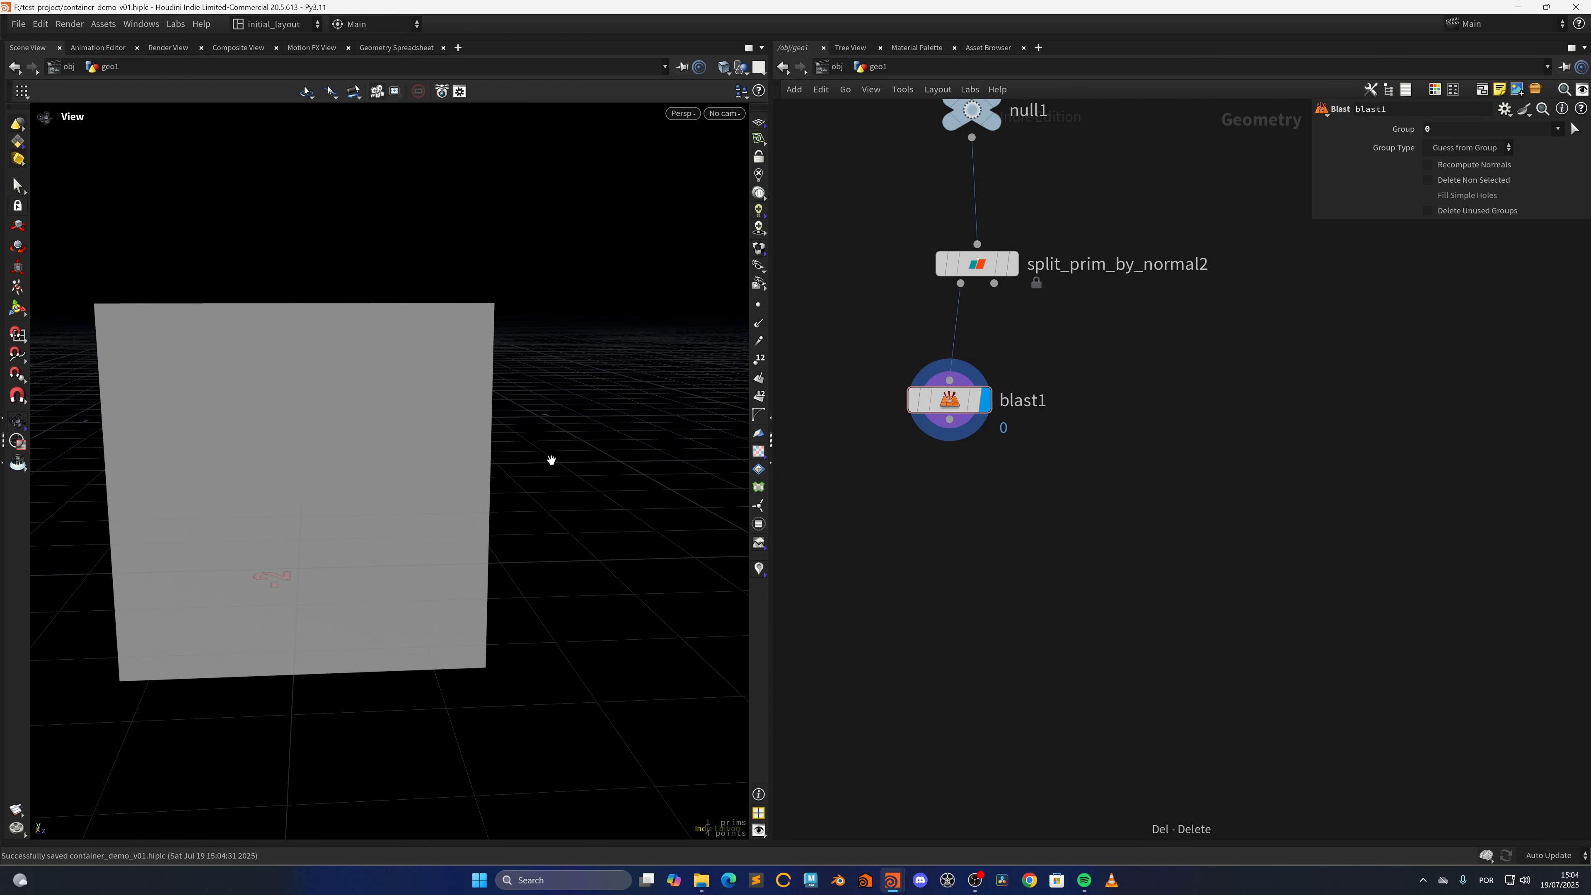
{"action": "scroll", "coordinate": [549, 464], "scroll_direction": "down", "scroll_amount": 1}
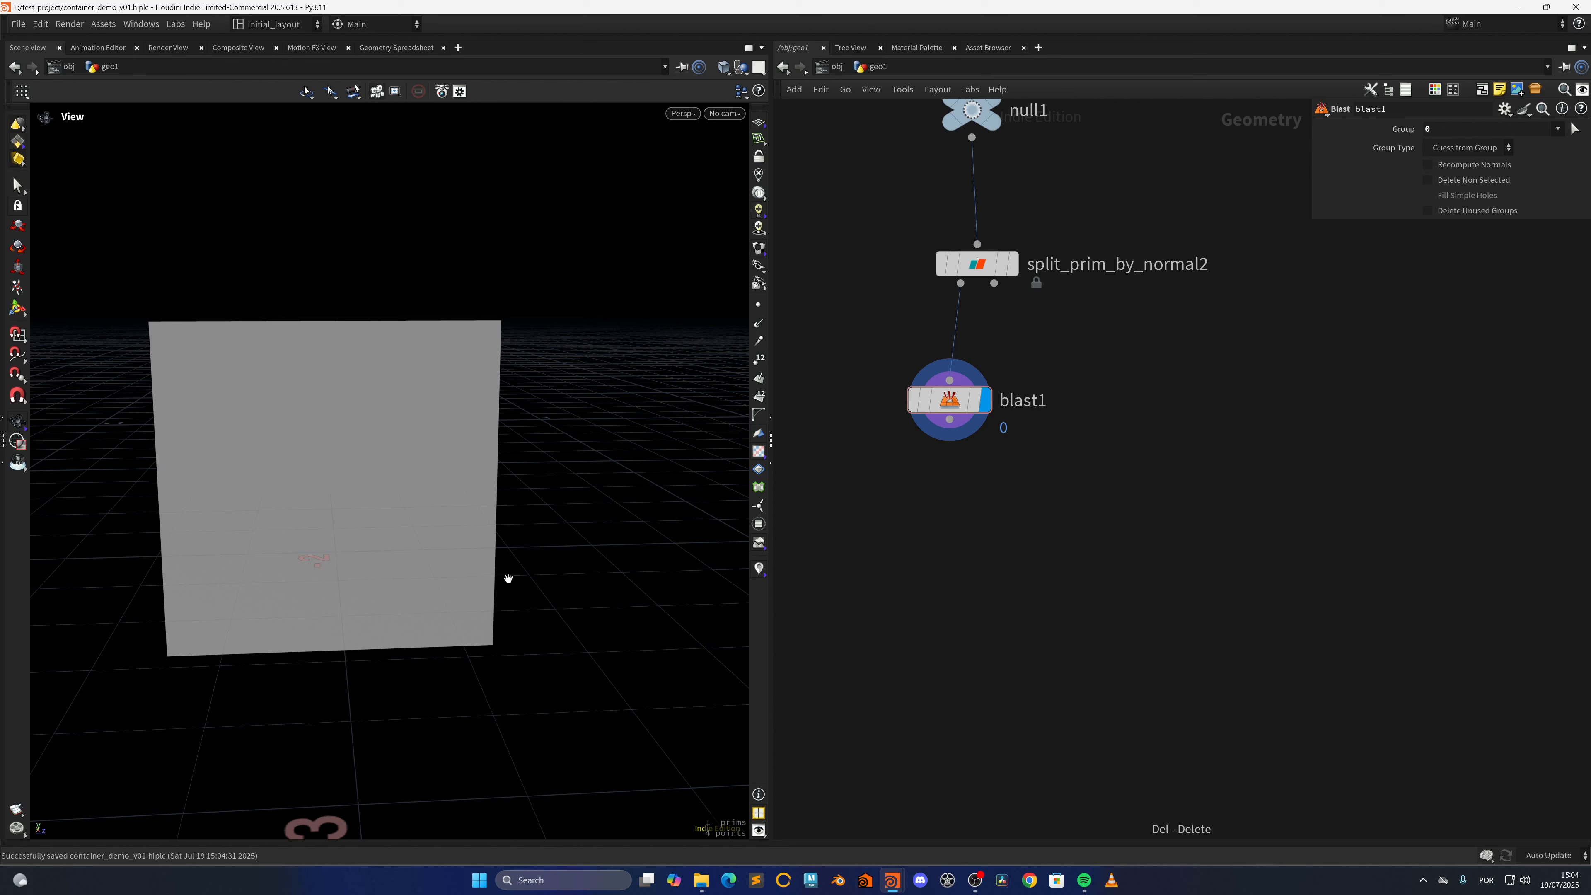
{"action": "left_click_drag", "start_coordinate": [447, 362], "coordinate": [621, 508]}
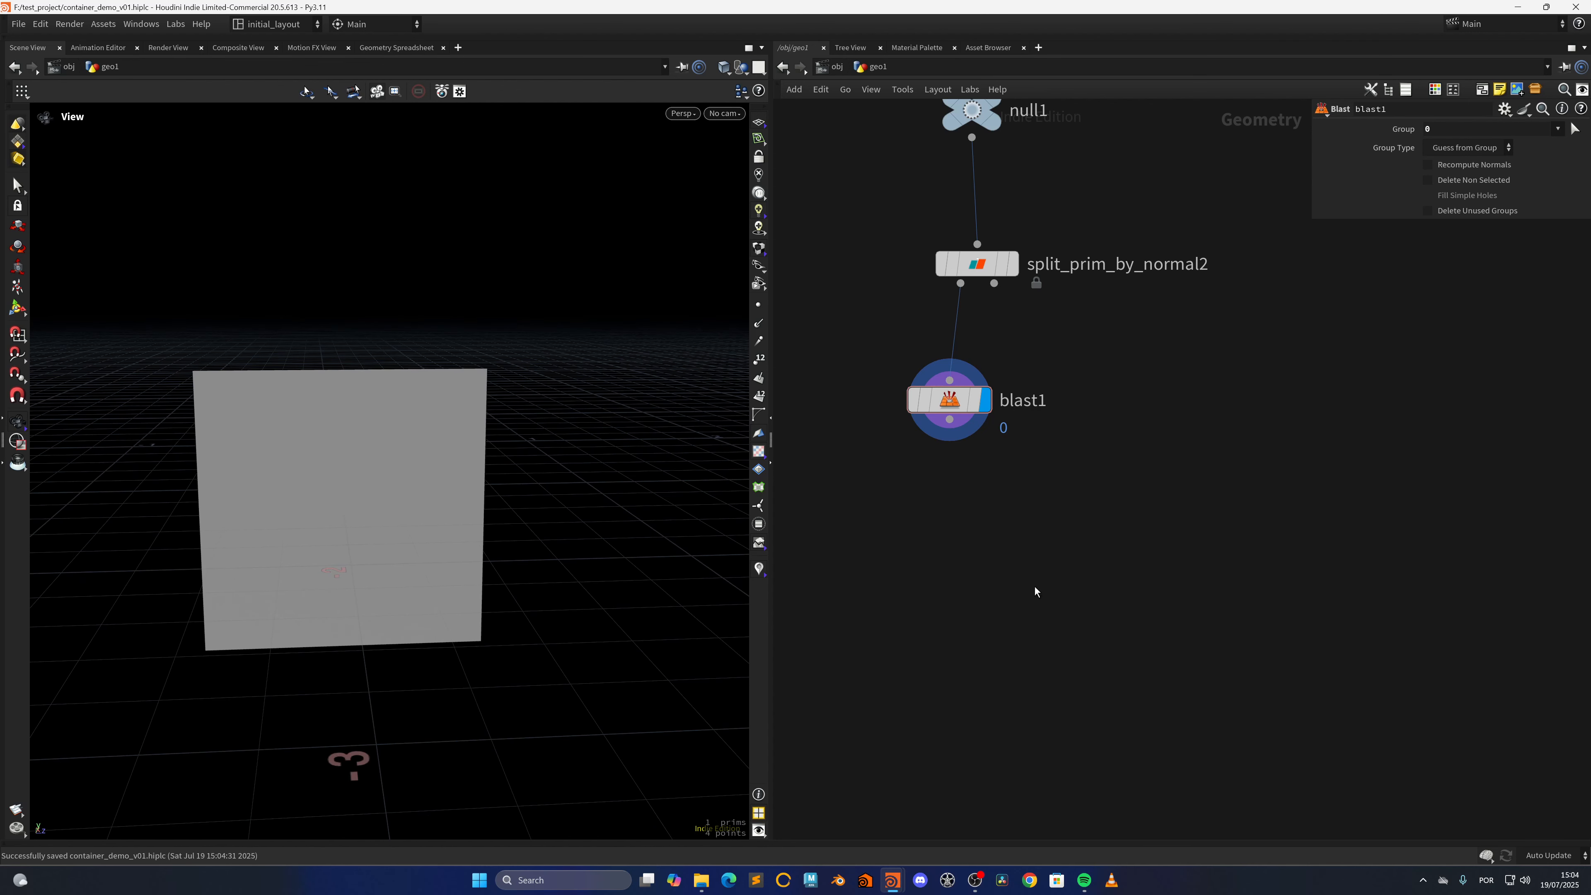
Add a new Carve node below the blast and connect the blast's output to it
{"action": "middle_click_drag", "start_coordinate": [1066, 571], "coordinate": [1034, 498]}
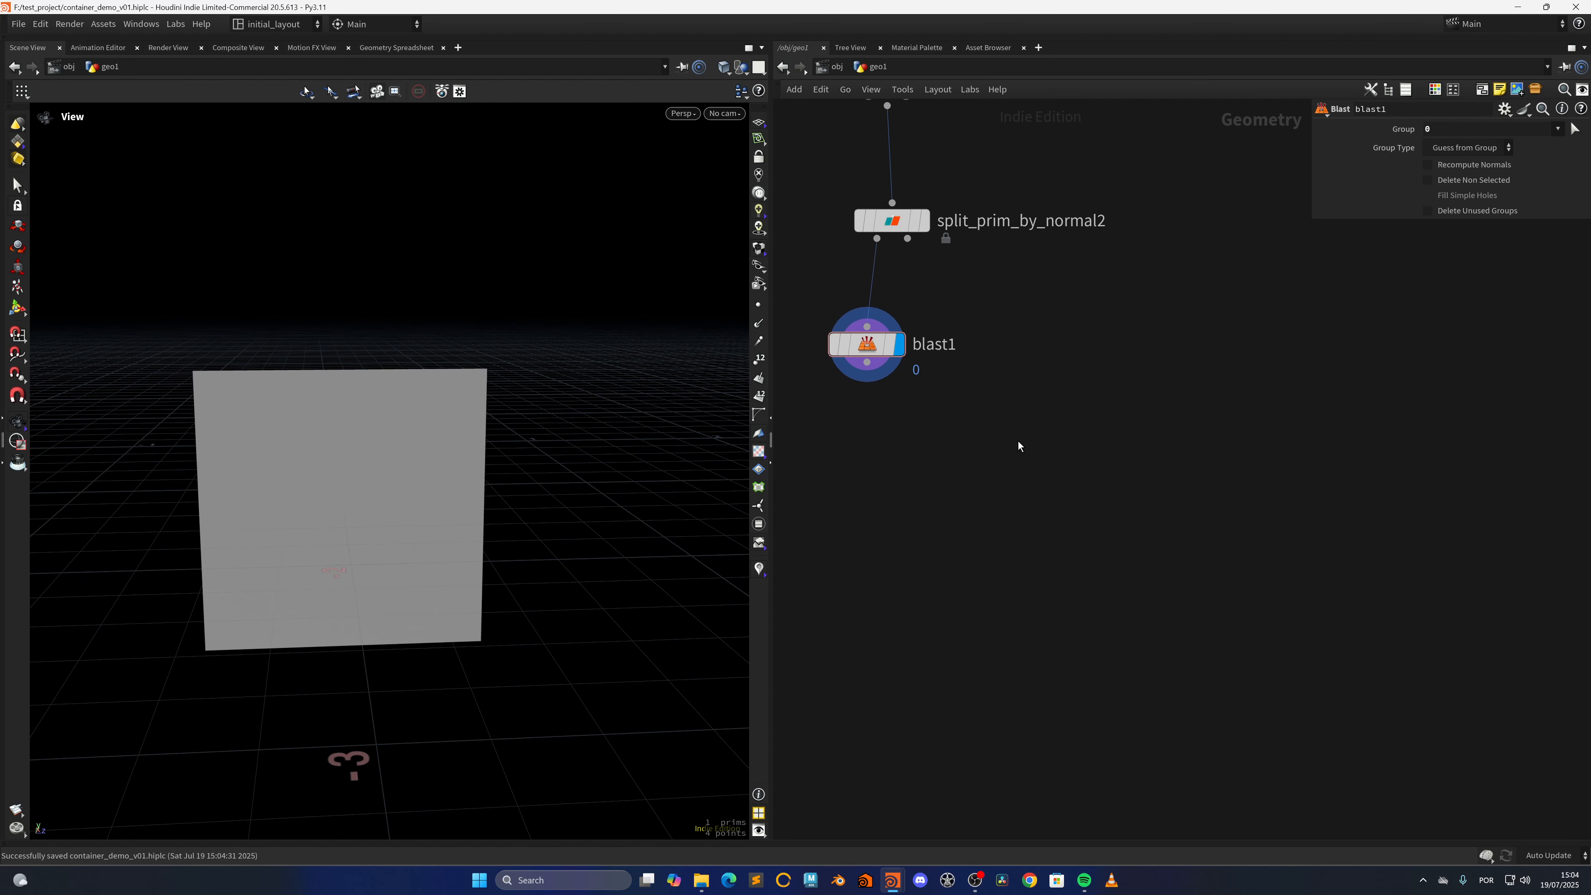
{"action": "key", "text": "Tab"}
{"action": "type", "text": "carve"}
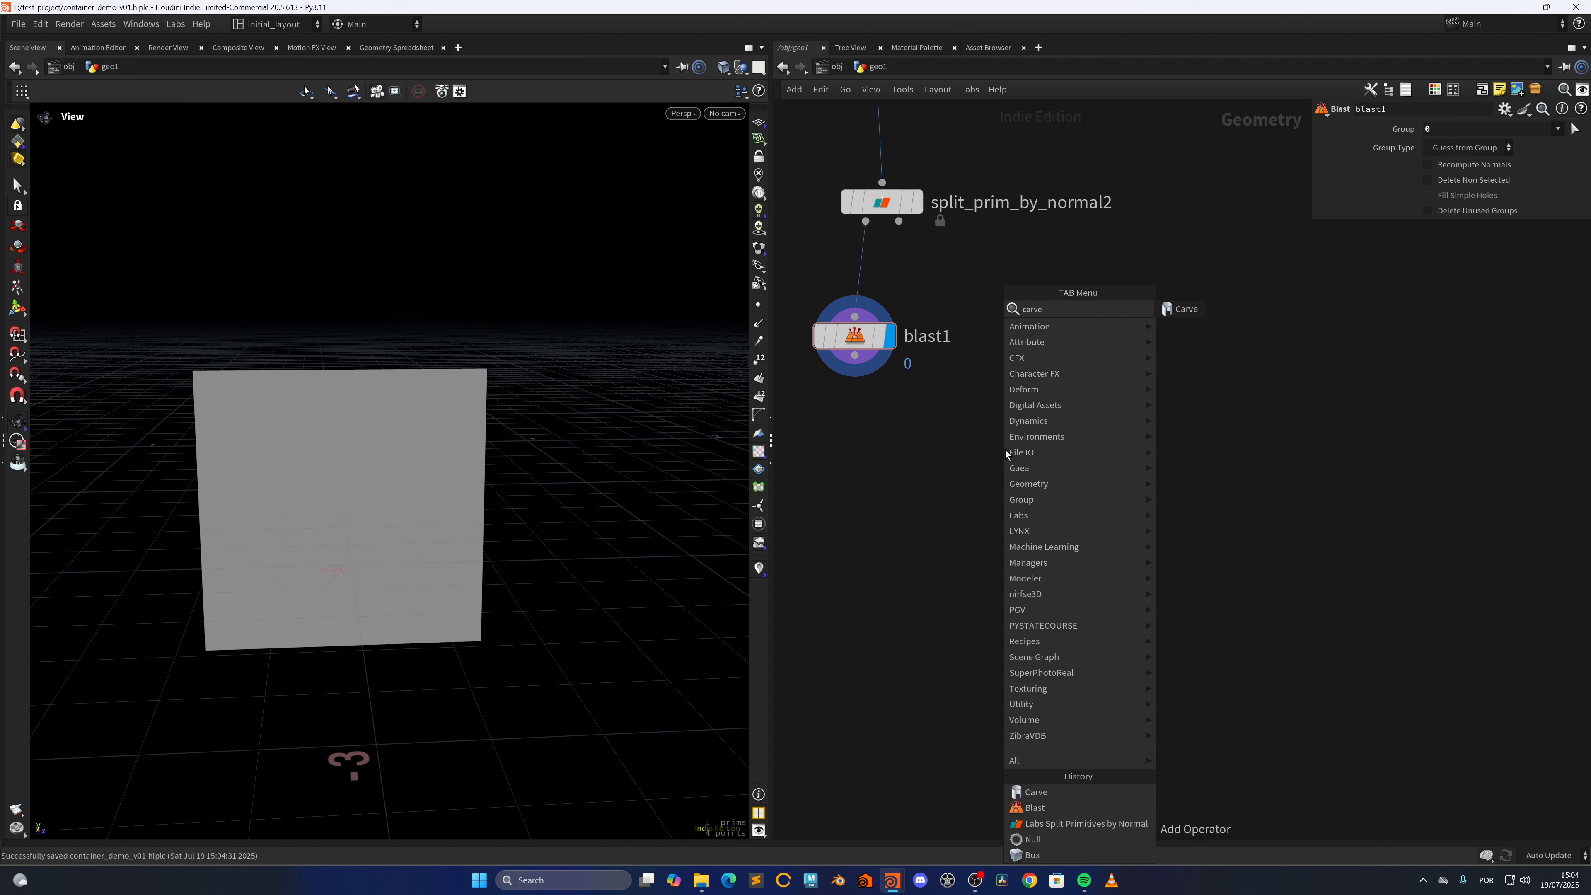
{"action": "key", "text": "Return"}
{"action": "left_click", "coordinate": [1005, 450]}
{"action": "left_click_drag", "start_coordinate": [855, 355], "coordinate": [1004, 429]}
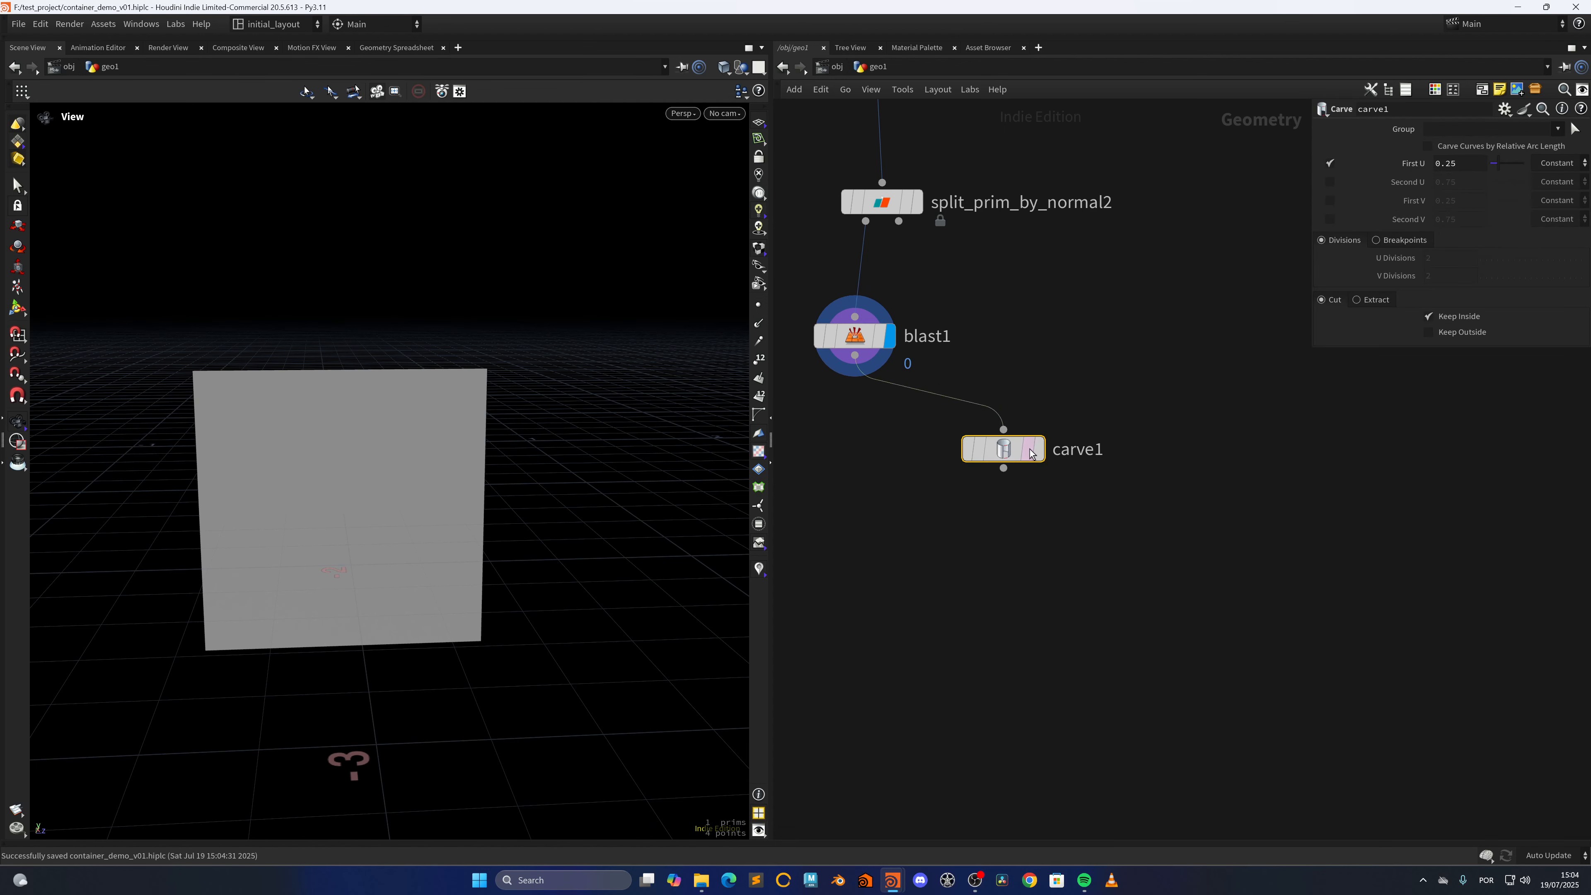
Display the Carve node's result, set its first U to 0 and switch it from cutting to extracting the curve
{"action": "left_click", "coordinate": [1037, 449]}
{"action": "left_click_drag", "start_coordinate": [1497, 163], "coordinate": [1473, 169]}
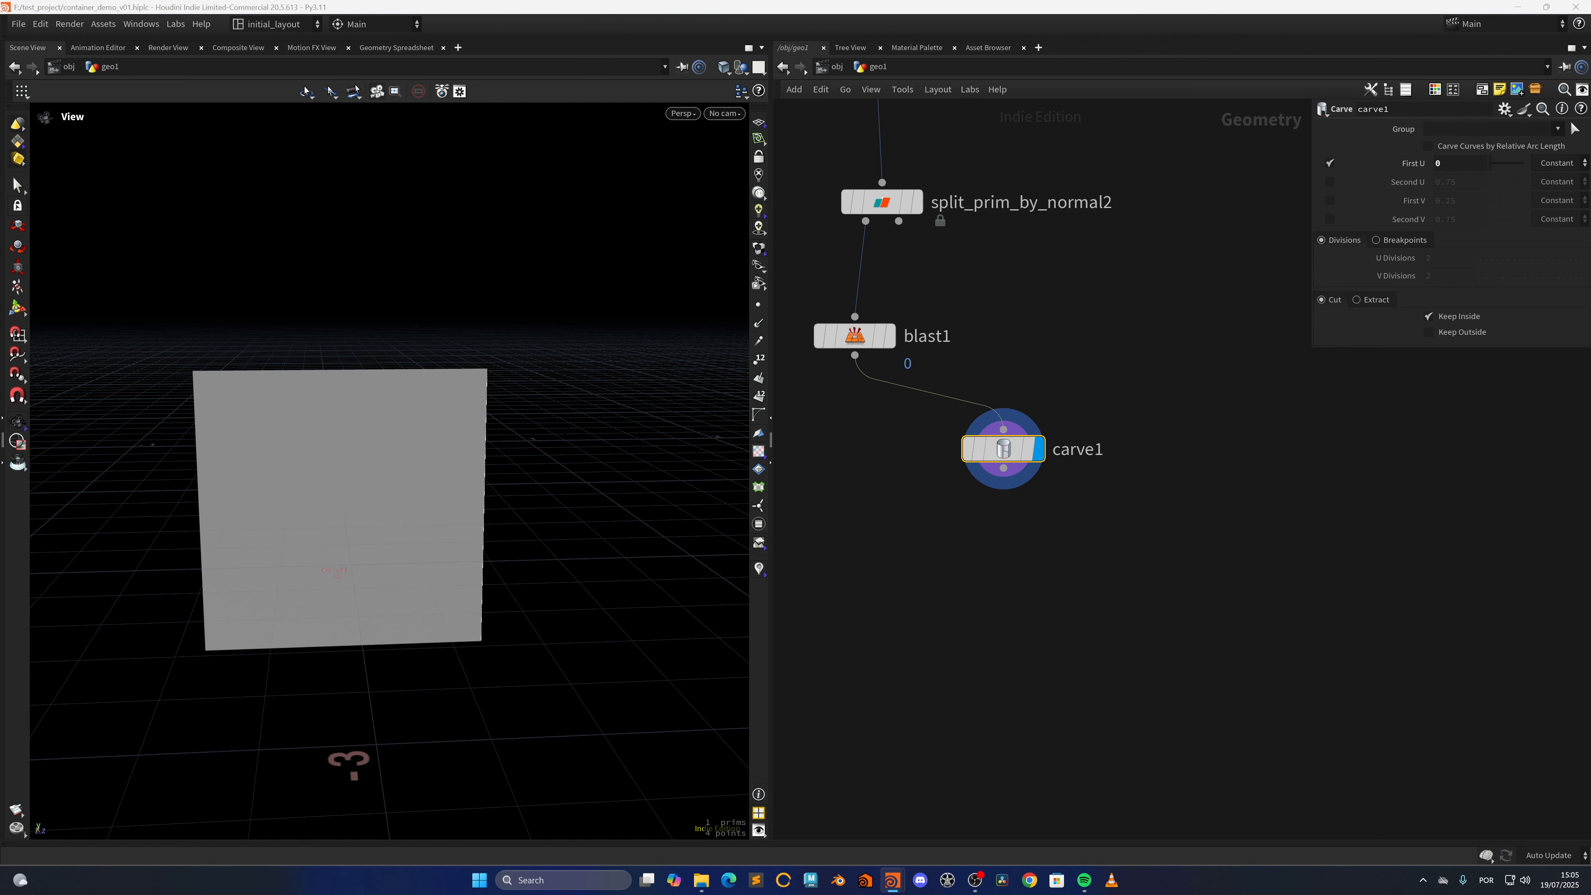
{"action": "left_click", "coordinate": [1357, 299]}
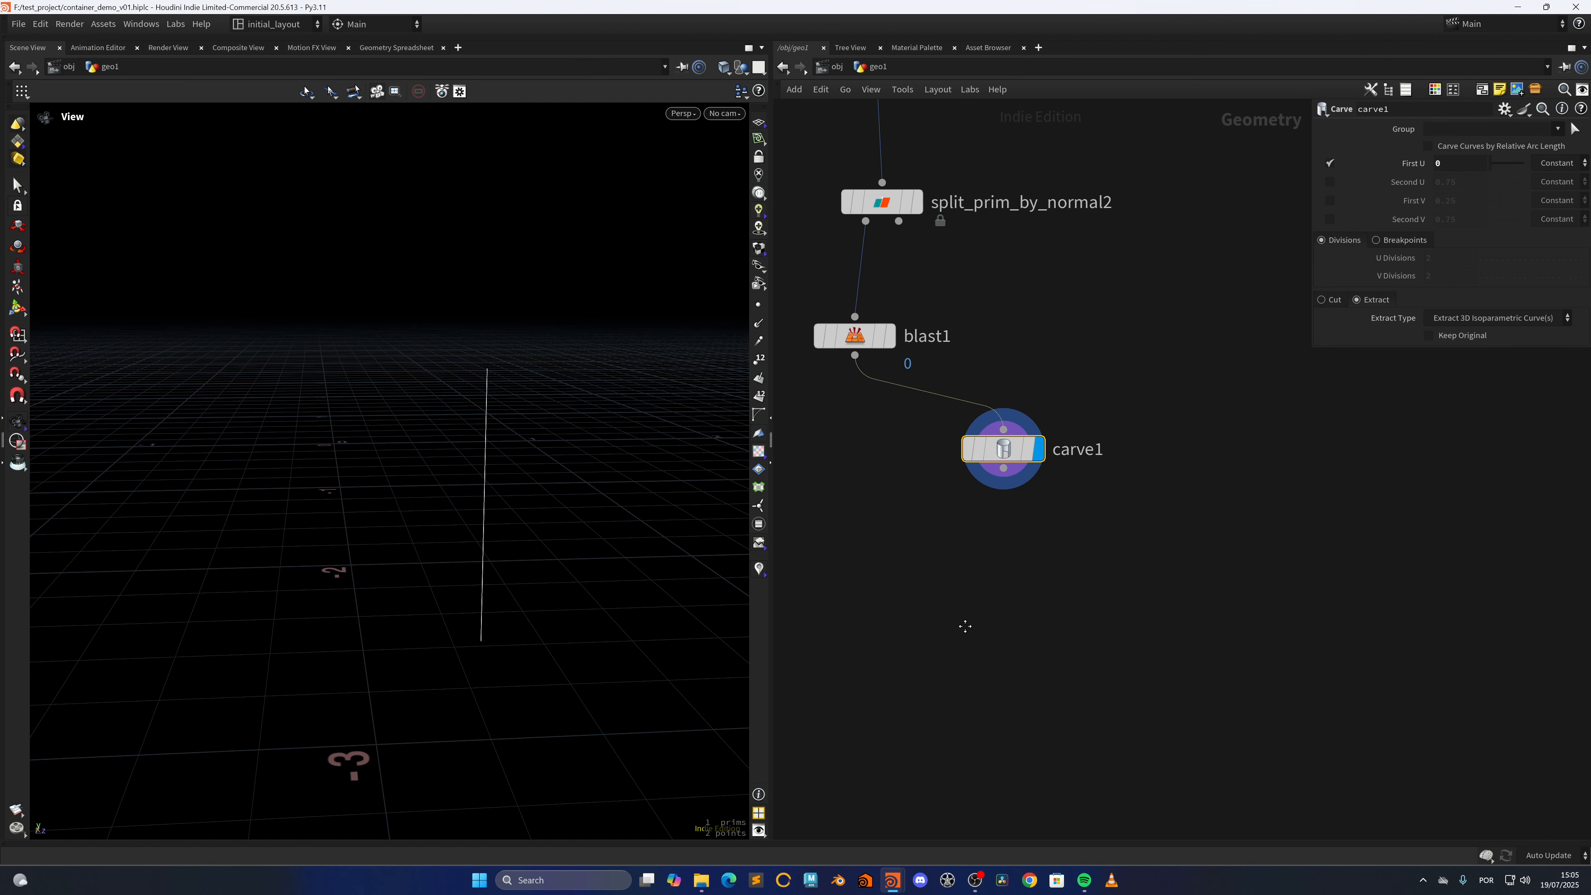
Add a Labs Curve Resample by Density node, connect it to the Carve node's output and display its result
{"action": "middle_click_drag", "start_coordinate": [965, 626], "coordinate": [923, 455]}
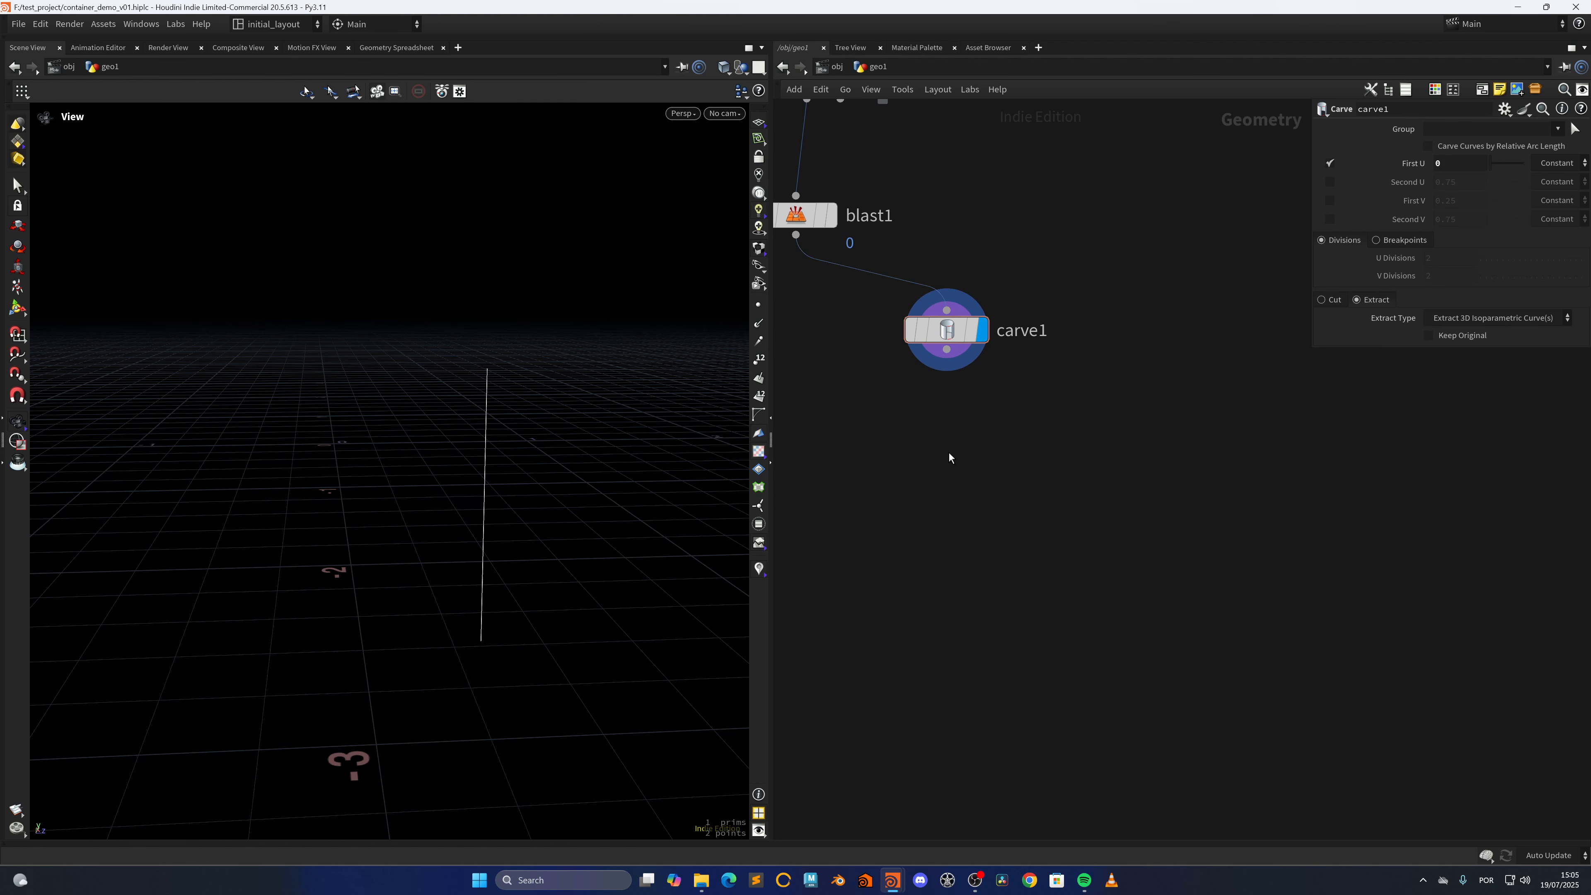
{"action": "key", "text": "Tab"}
{"action": "type", "text": "resam"}
{"action": "key", "text": "Down"}
{"action": "key", "text": "Down"}
{"action": "key", "text": "Down"}
{"action": "key", "text": "Down"}
{"action": "key", "text": "Down"}
{"action": "key", "text": "Down"}
{"action": "key", "text": "Down"}
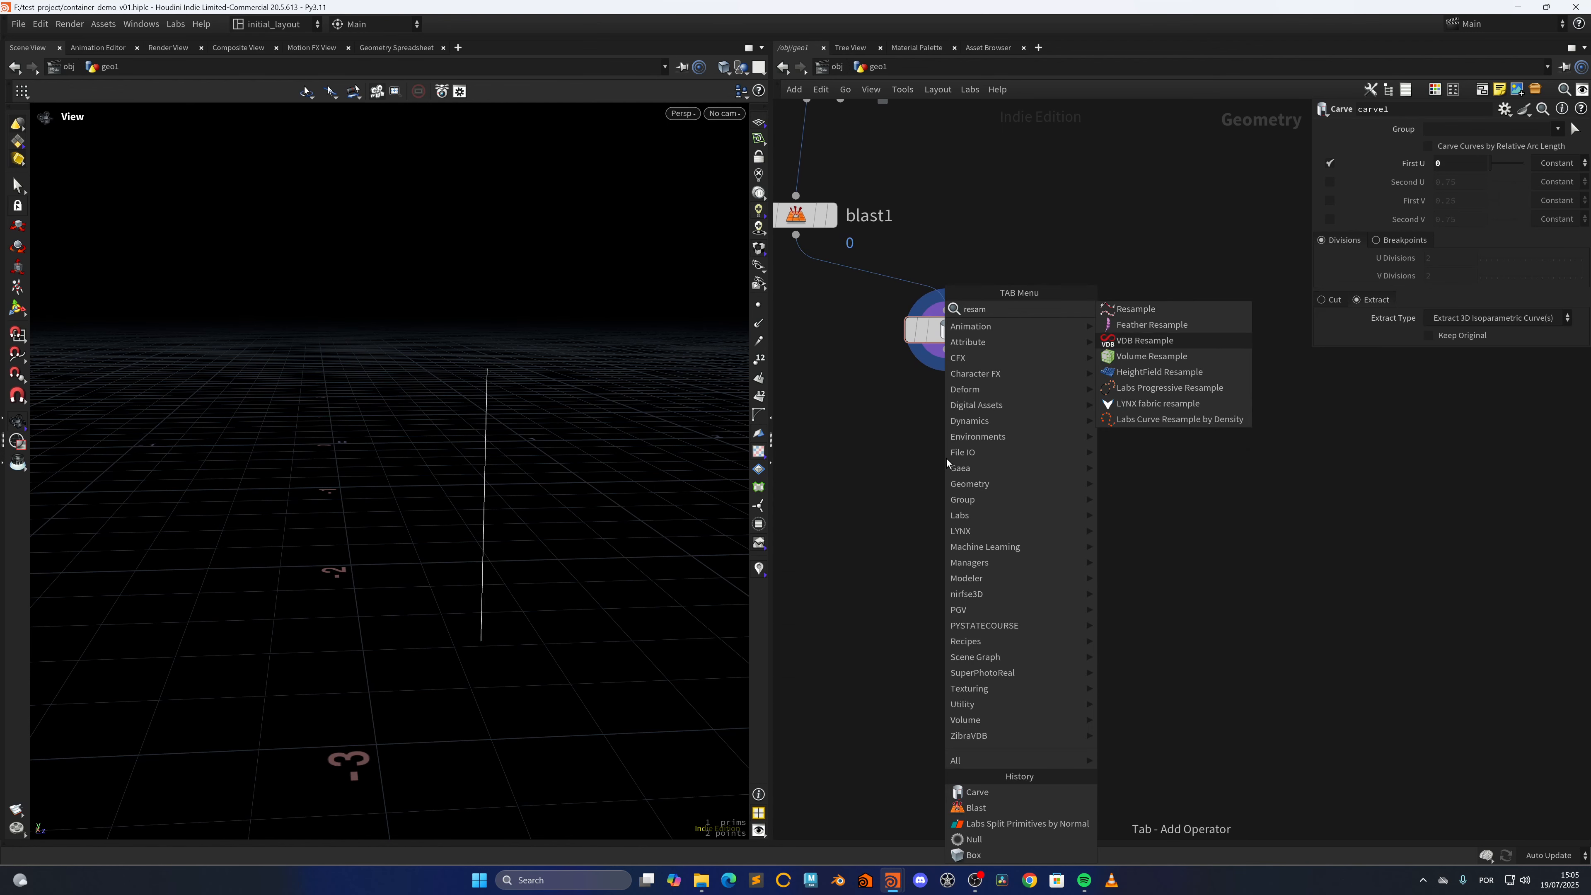
{"action": "key", "text": "Return"}
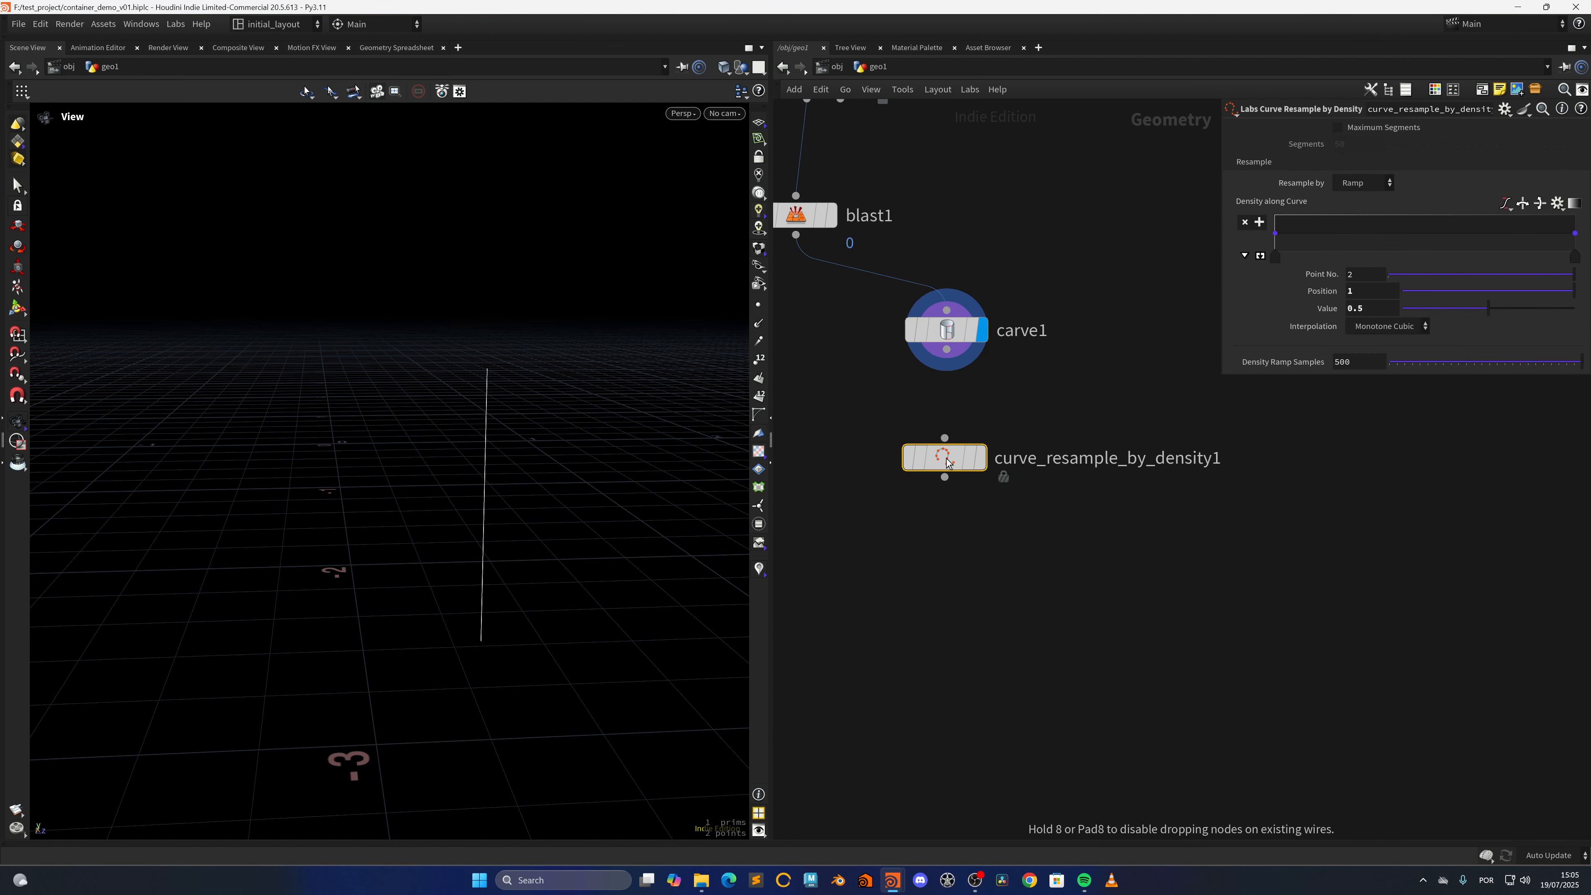
{"action": "left_click", "coordinate": [984, 417]}
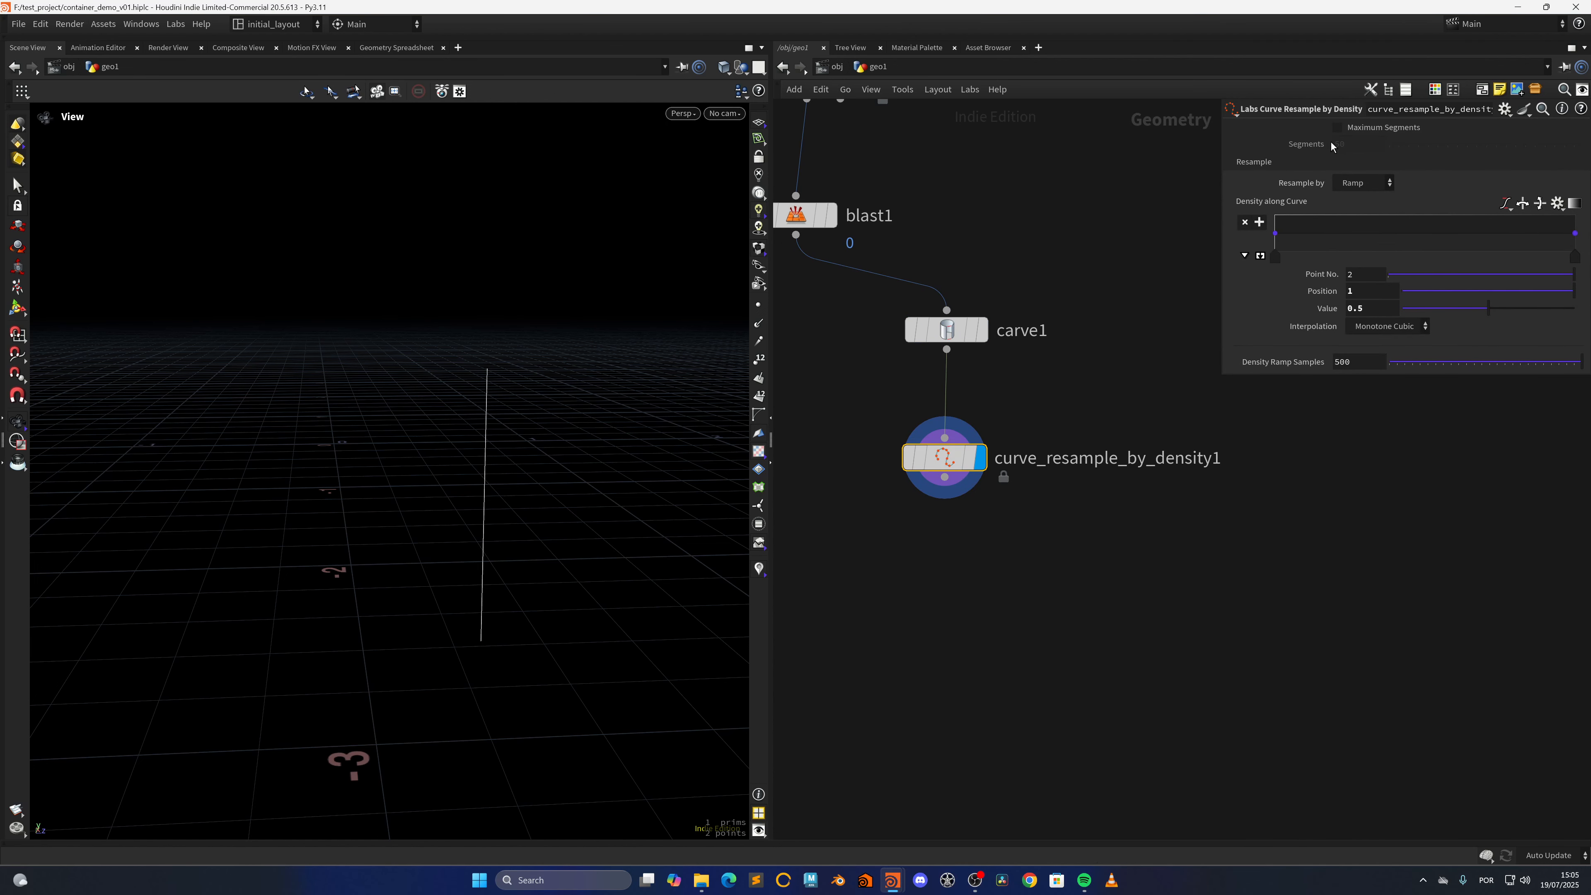
Enable Maximum Segments on the curve resample node and set the segments to 6
{"action": "left_click", "coordinate": [1337, 128]}
{"action": "left_click_drag", "start_coordinate": [1348, 145], "coordinate": [1108, 180]}
{"action": "type", "text": "6"}
{"action": "key", "text": "Return"}
Increase the viewport's point marker size to 8 in the display options and frame the resampled curve
{"action": "right_click_drag", "start_coordinate": [540, 469], "coordinate": [508, 486]}
{"action": "key", "text": "f"}
{"action": "key", "text": "d"}
{"action": "left_click", "coordinate": [343, 335]}
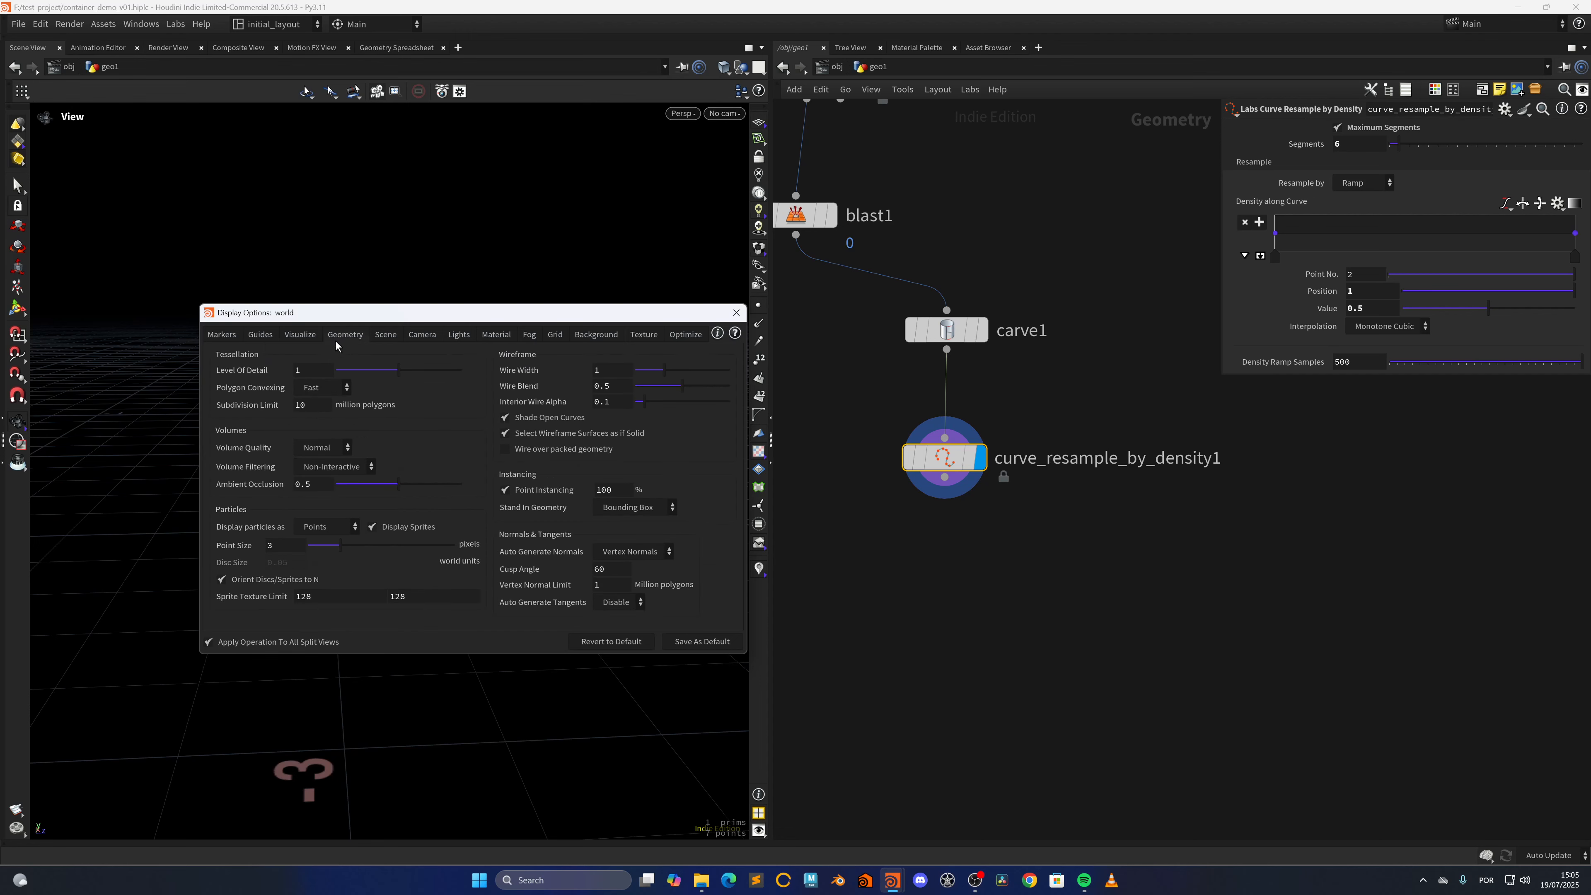
{"action": "left_click", "coordinate": [260, 334]}
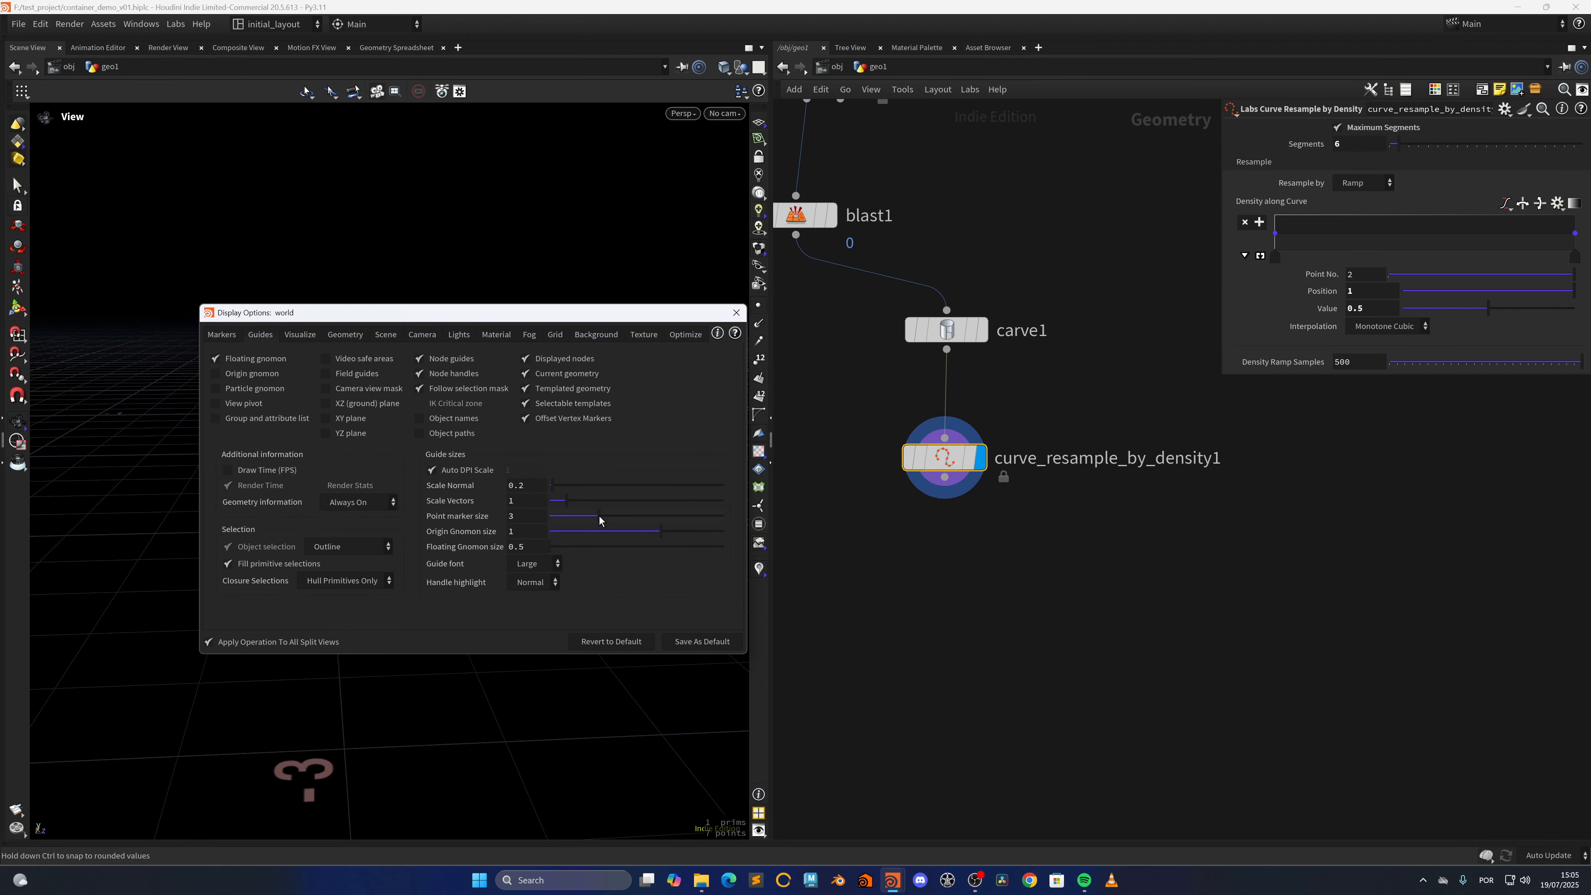
{"action": "left_click_drag", "start_coordinate": [600, 519], "coordinate": [716, 517]}
{"action": "left_click_drag", "start_coordinate": [560, 310], "coordinate": [1014, 277]}
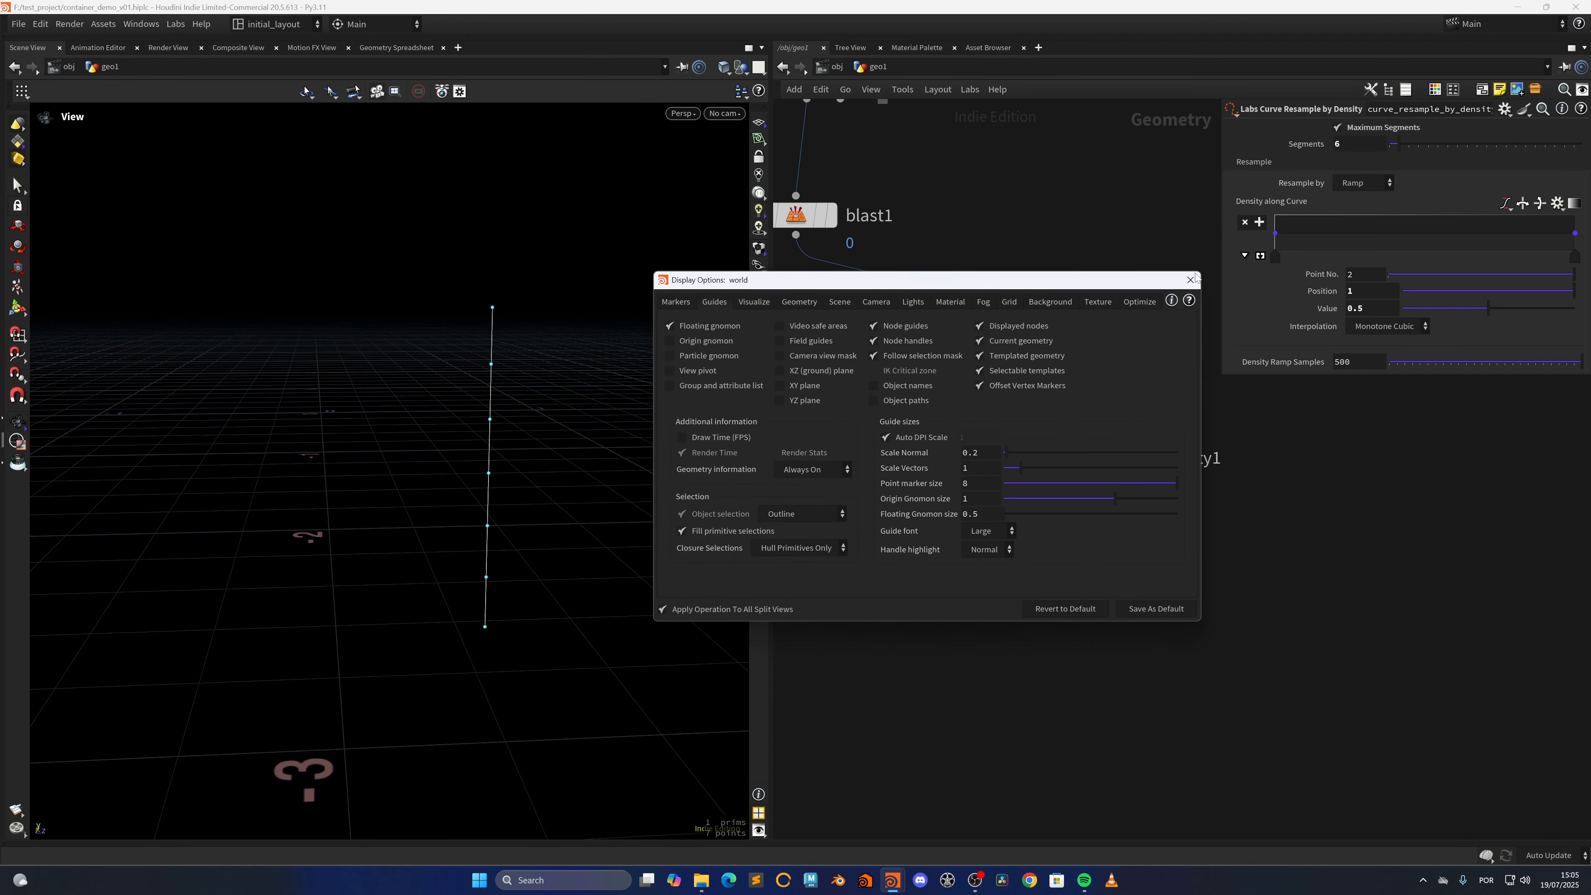
{"action": "left_click", "coordinate": [1189, 279]}
{"action": "key", "text": "f"}
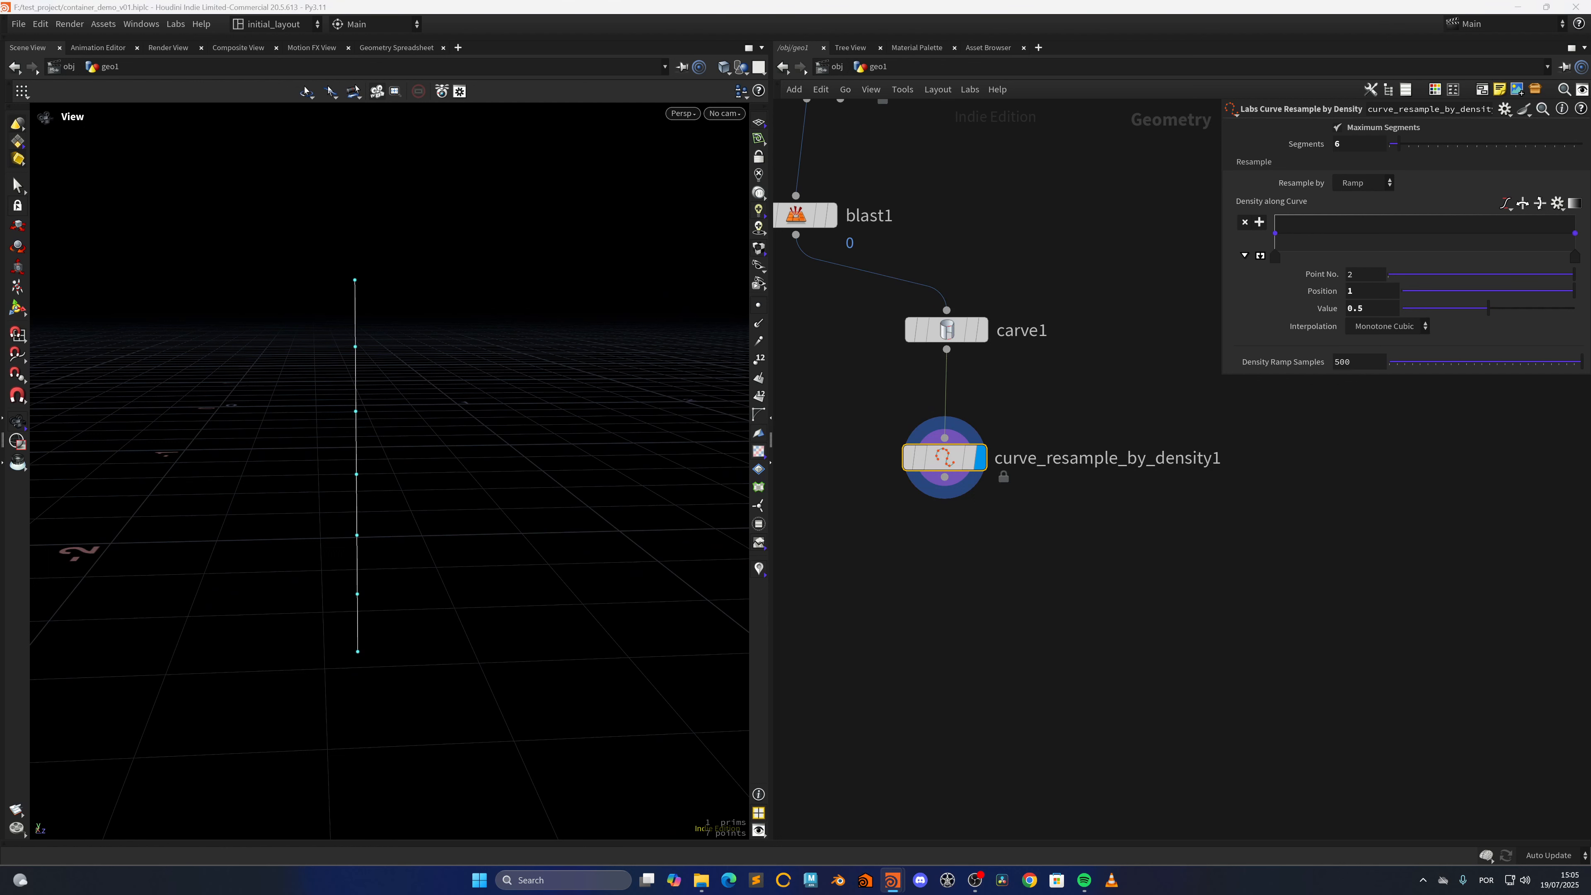
Lower the density ramp's first point to value 0 and add a second point at position 0.15 with value 1
{"action": "mouse_move", "coordinate": [986, 445]}
{"action": "left_click_drag", "start_coordinate": [1275, 233], "coordinate": [1271, 263]}
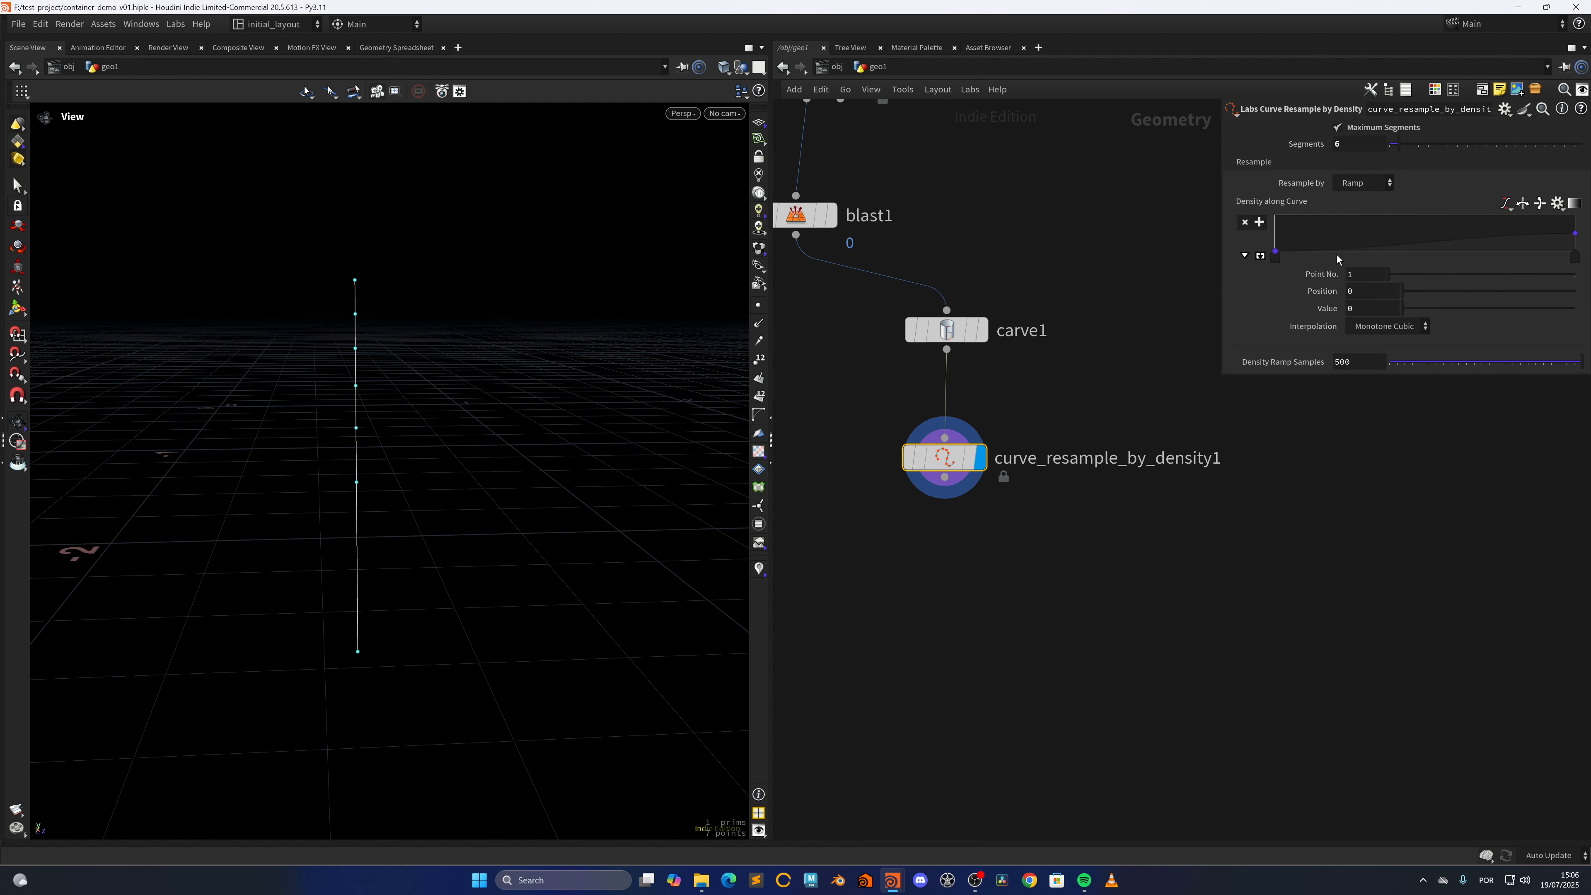
{"action": "left_click_drag", "start_coordinate": [1318, 248], "coordinate": [1319, 217]}
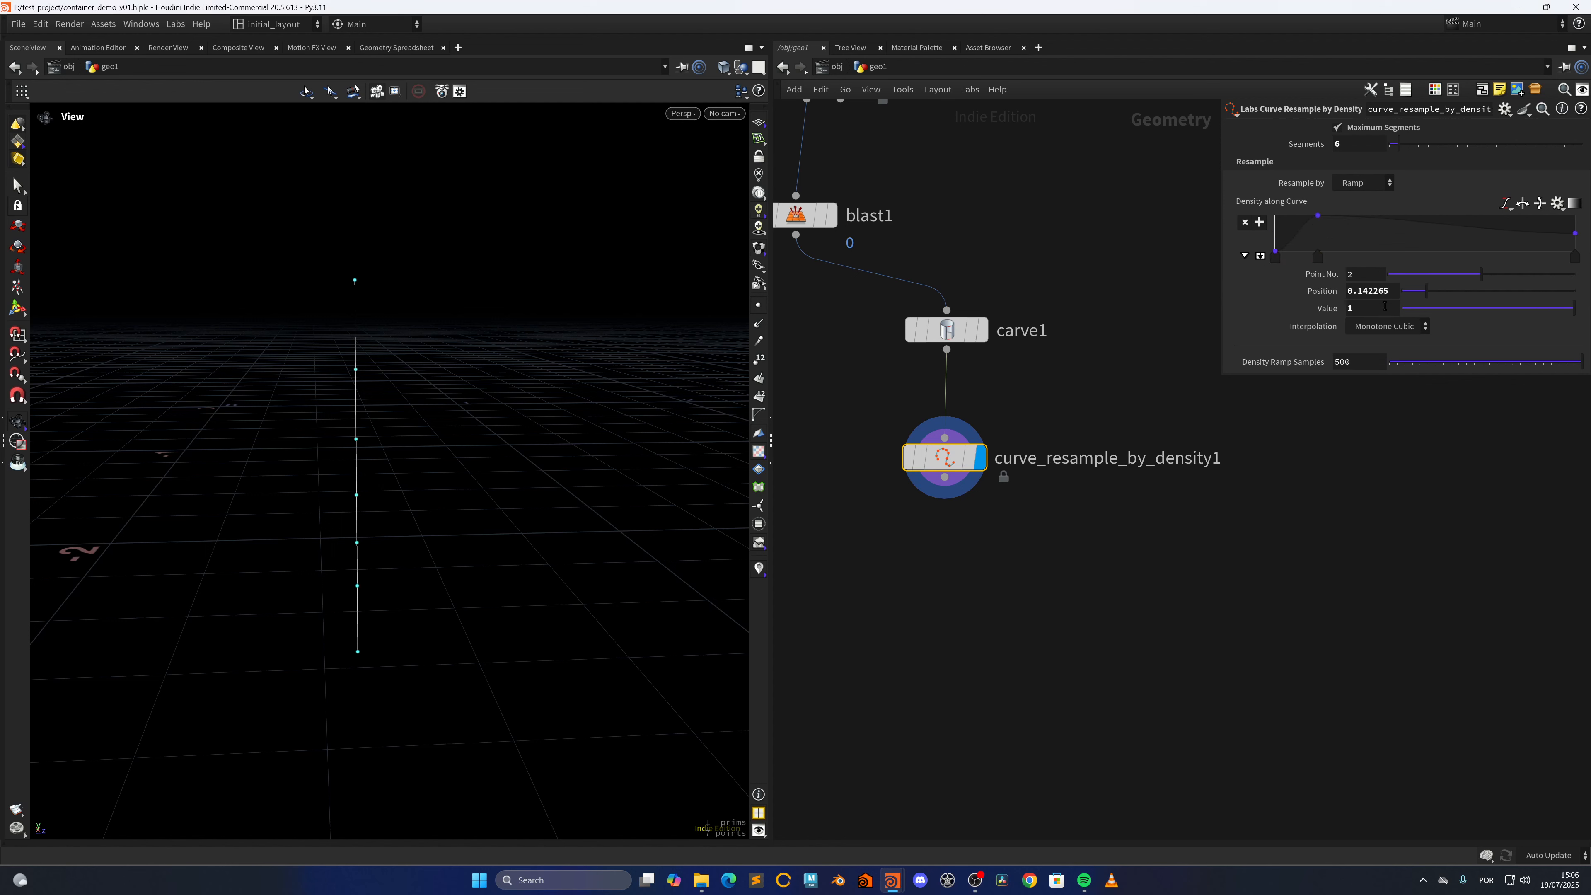
{"action": "double_click", "coordinate": [1372, 291]}
{"action": "type", "text": "0.15"}
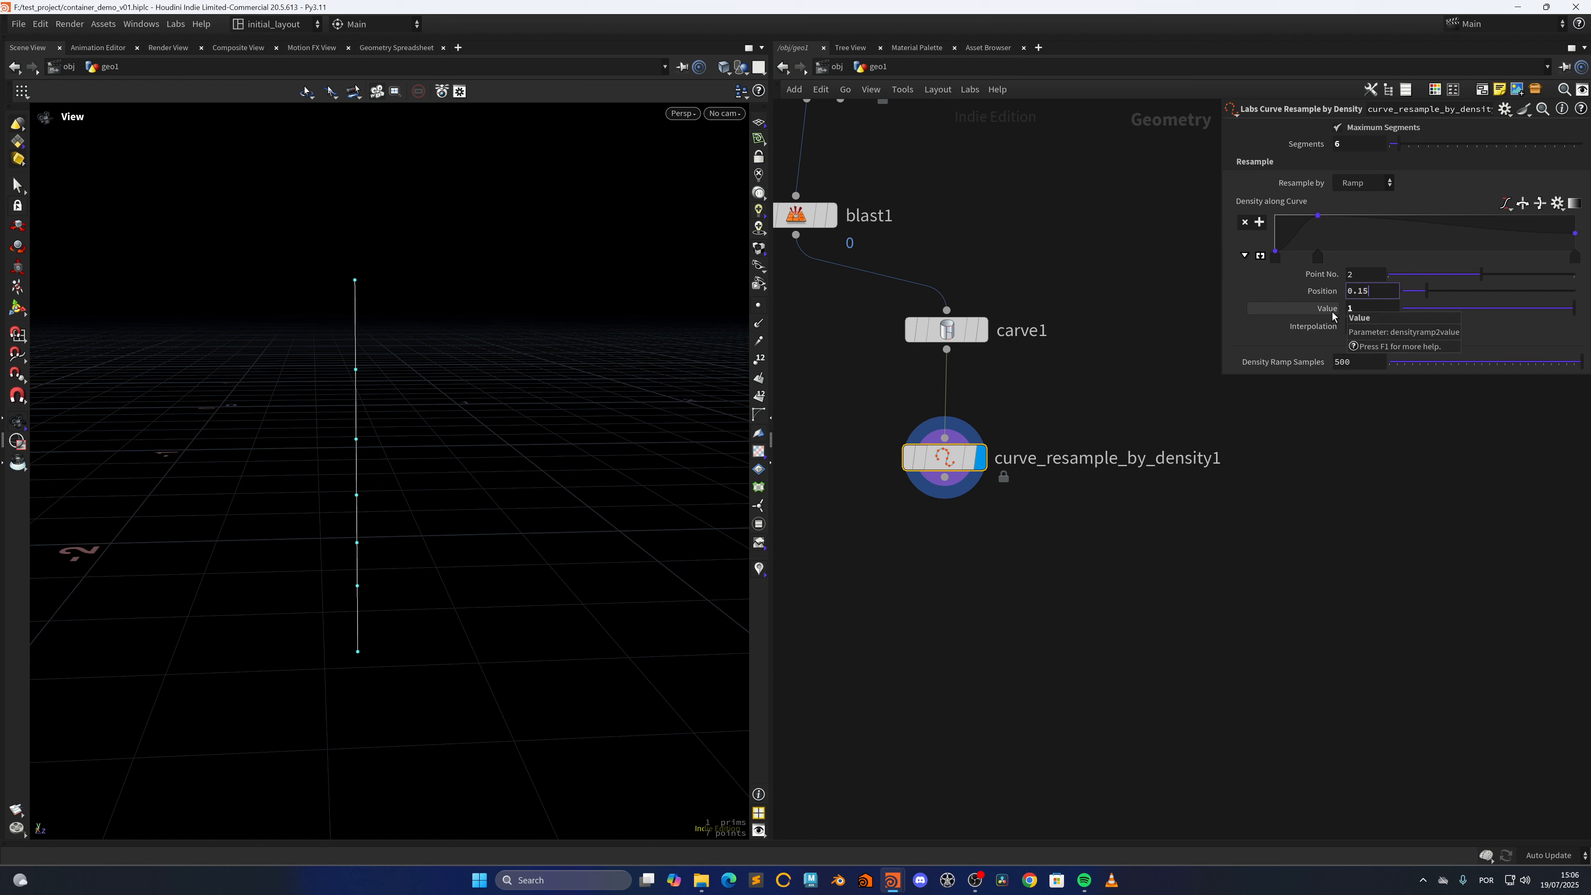
{"action": "key", "text": "Return"}
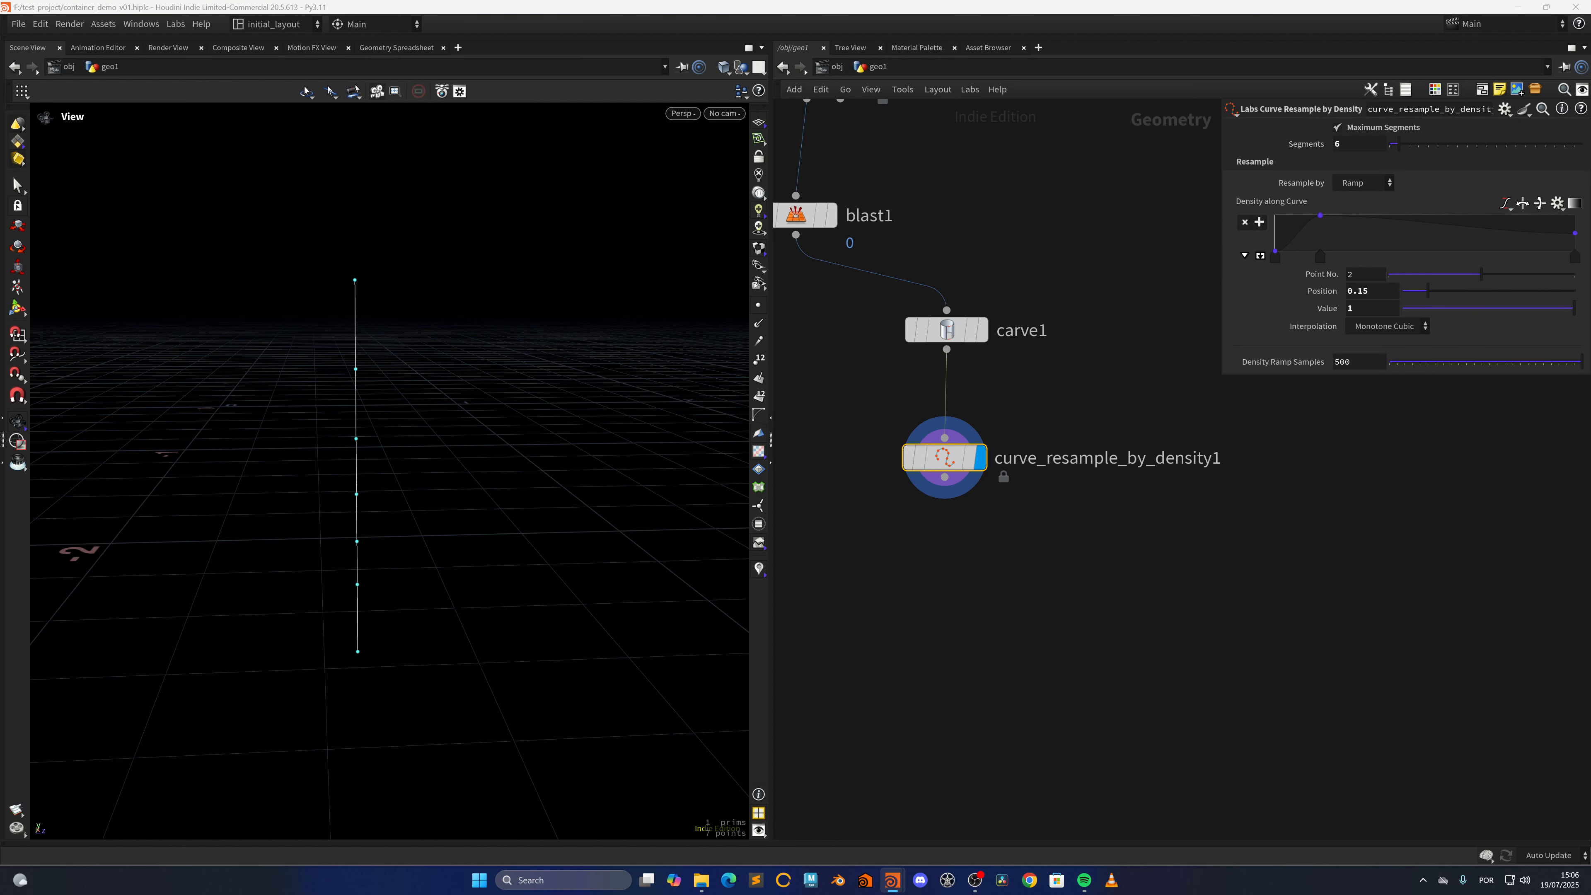
Add a density ramp point with value 0 at position about 0.32 and another with value 1 at position 0.5
{"action": "left_click_drag", "start_coordinate": [1367, 240], "coordinate": [1400, 295]}
{"action": "type", "text": "2"}
{"action": "key", "text": "Return"}
{"action": "left_click", "coordinate": [1409, 216]}
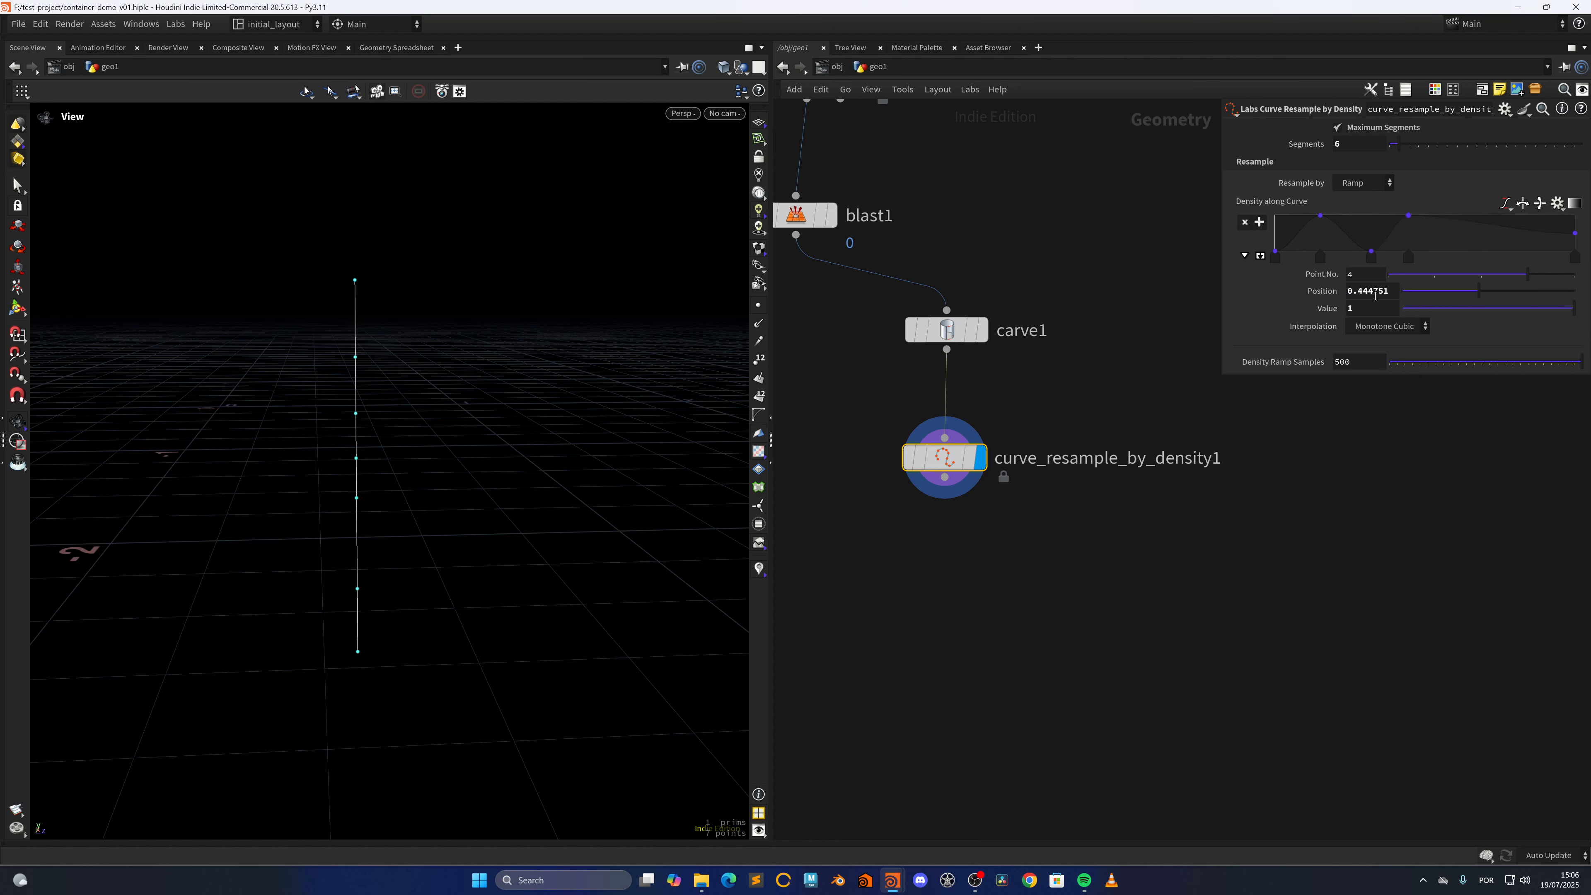
{"action": "double_click", "coordinate": [1366, 291]}
{"action": "type", "text": "0.5"}
{"action": "key", "text": "Return"}
Add a density ramp point with value 0 at position about 0.68 and one with value 1 at about 0.82
{"action": "left_click", "coordinate": [1477, 251]}
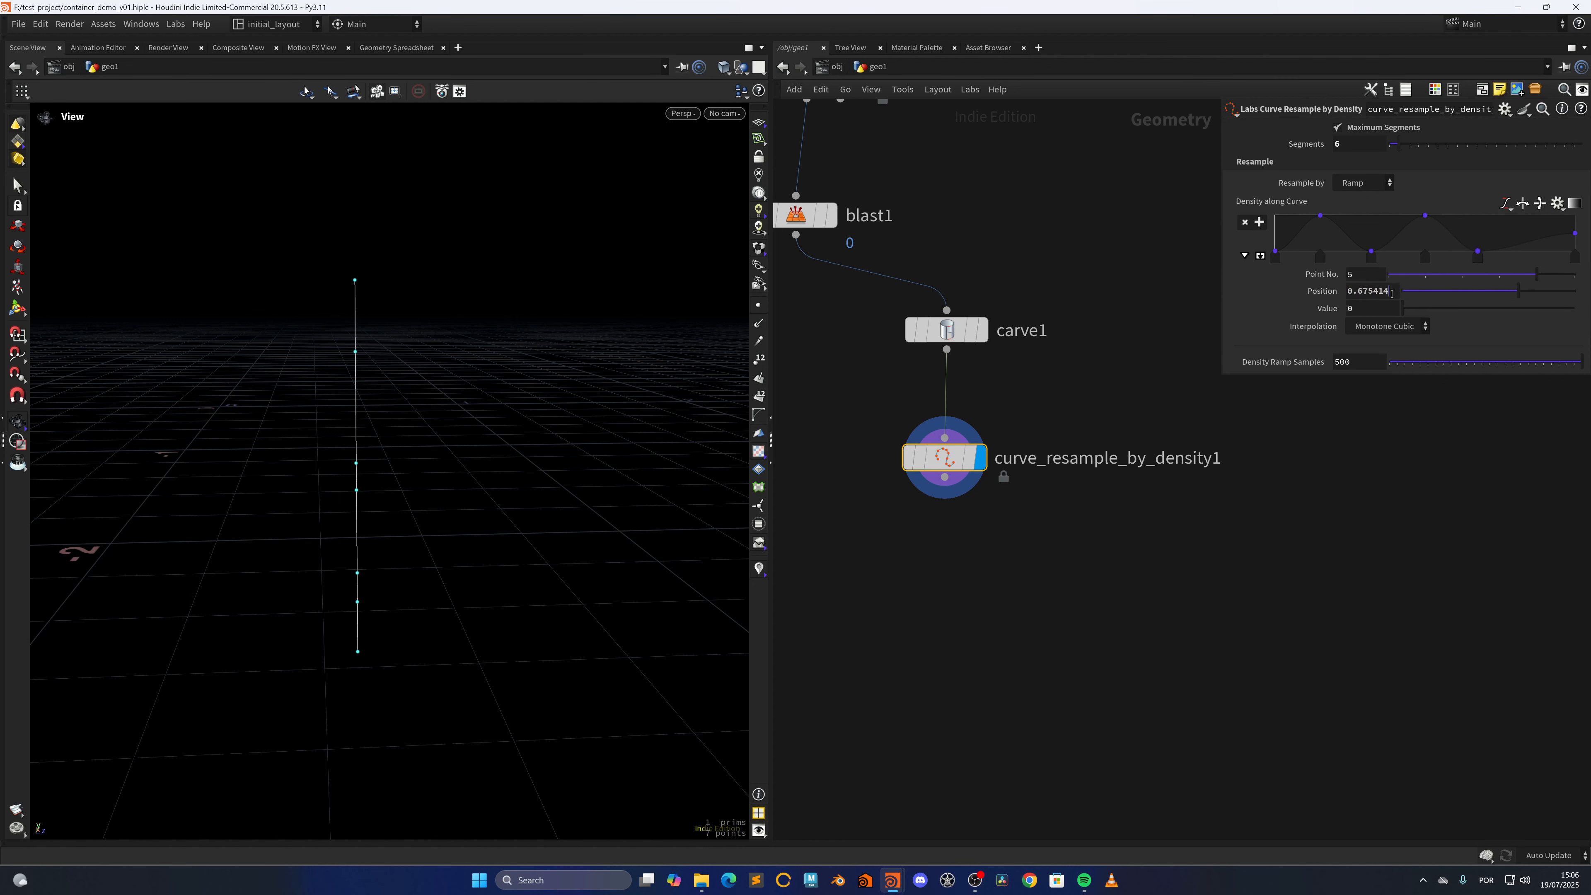
{"action": "left_click_drag", "start_coordinate": [1389, 290], "coordinate": [1359, 305]}
{"action": "left_click", "coordinate": [1522, 215]}
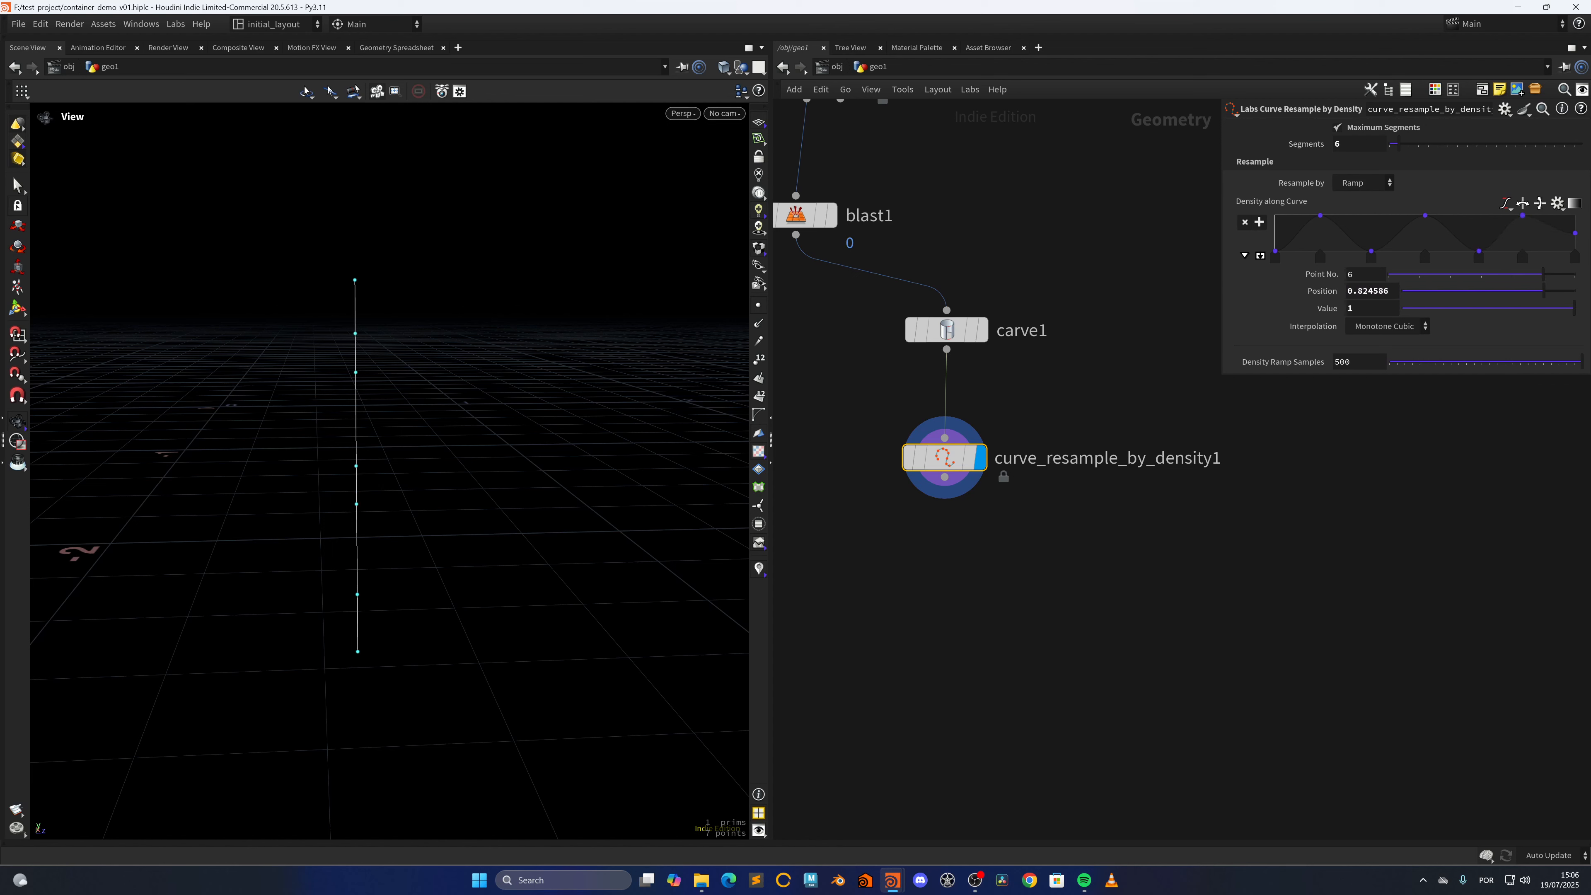
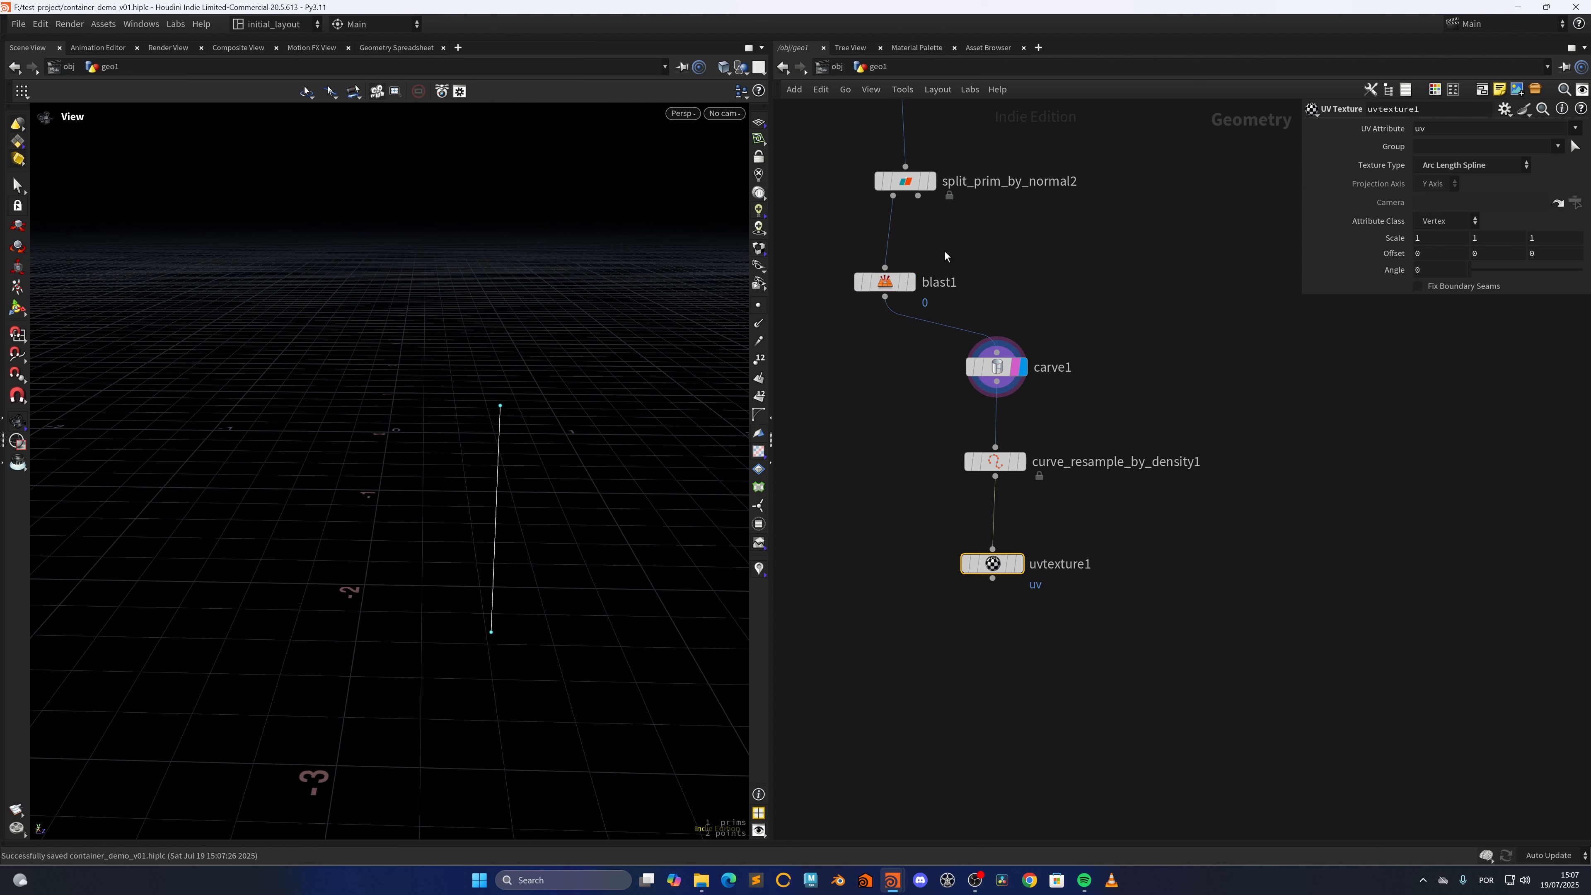
Show blast1 as a template and display the result of uvtexture1
{"action": "left_click", "coordinate": [918, 316]}
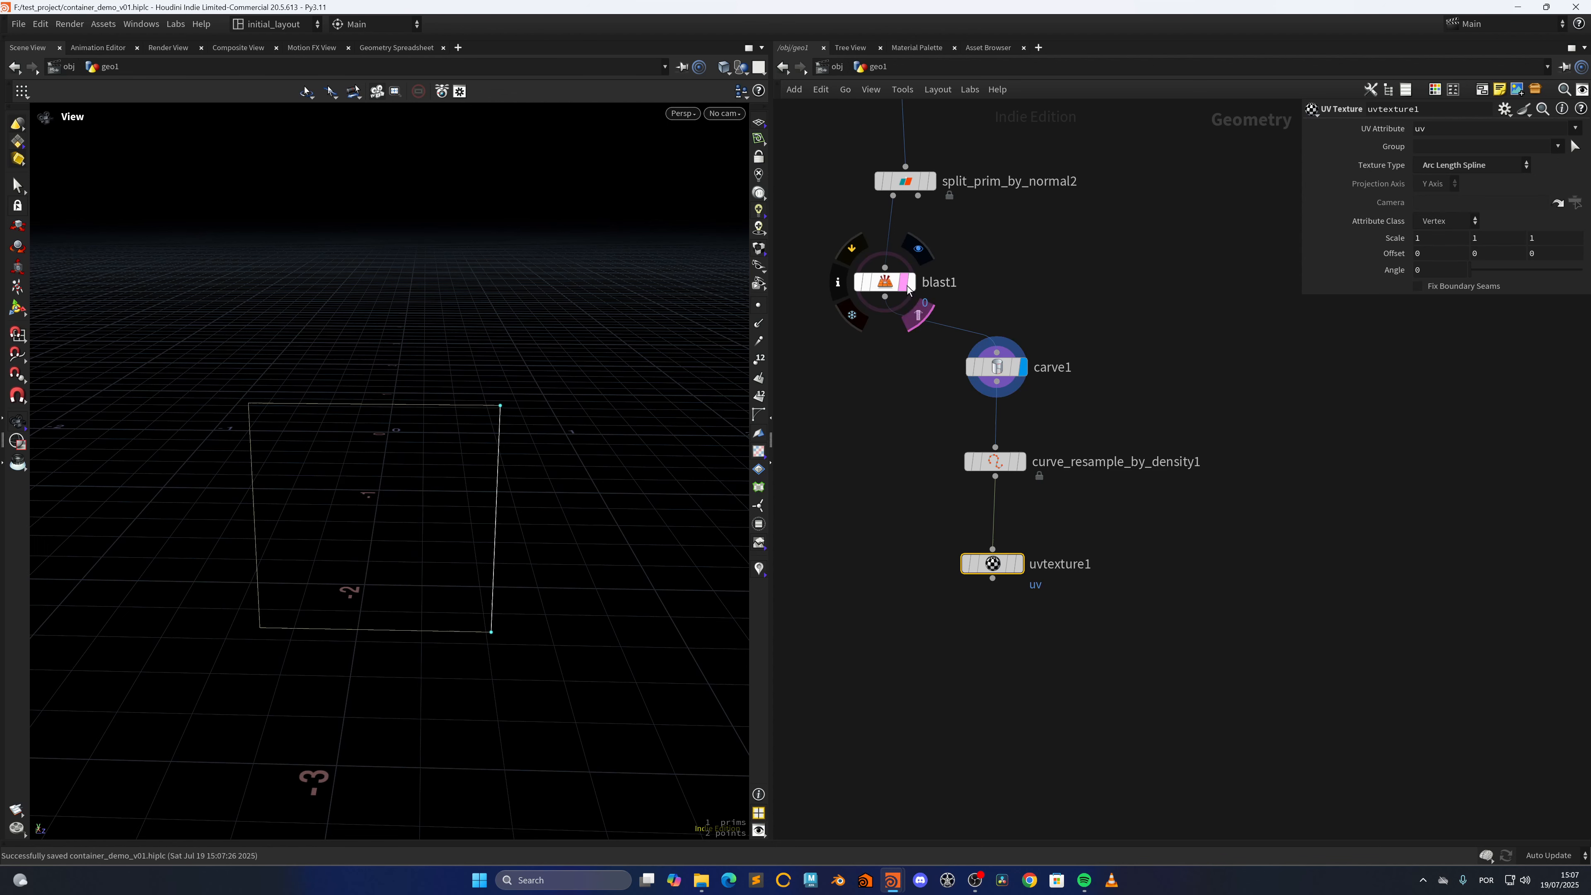
{"action": "left_click", "coordinate": [1018, 564]}
{"action": "middle_click_drag", "start_coordinate": [863, 571], "coordinate": [872, 541]}
Add a For-Each Number loop block below the uvtexture1 node
{"action": "left_click", "coordinate": [886, 592]}
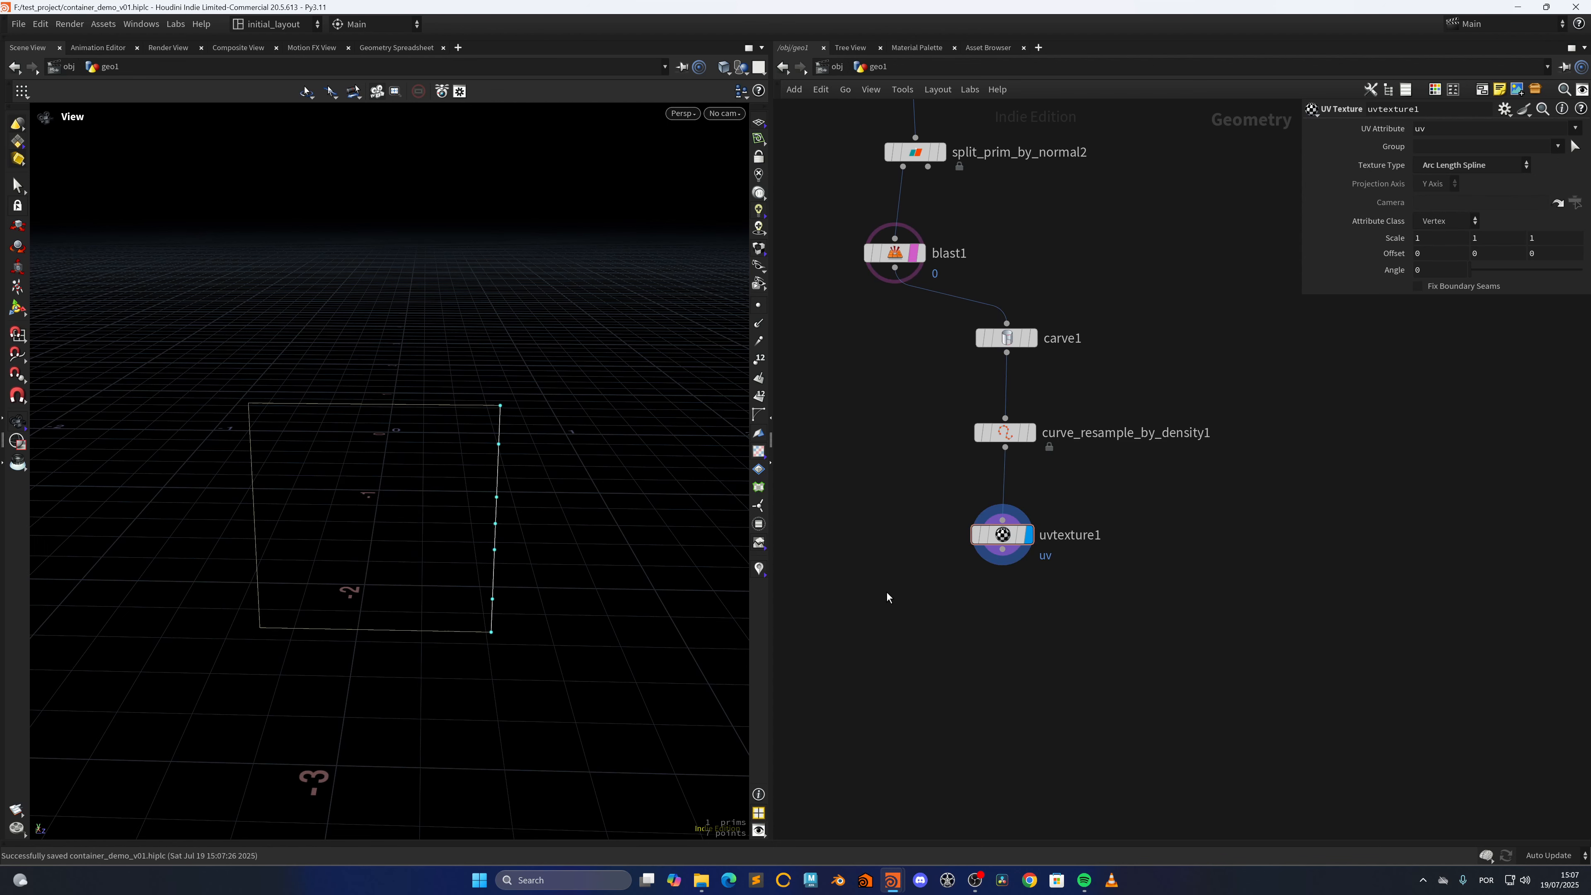
{"action": "key", "text": "Tab"}
{"action": "type", "text": "fore"}
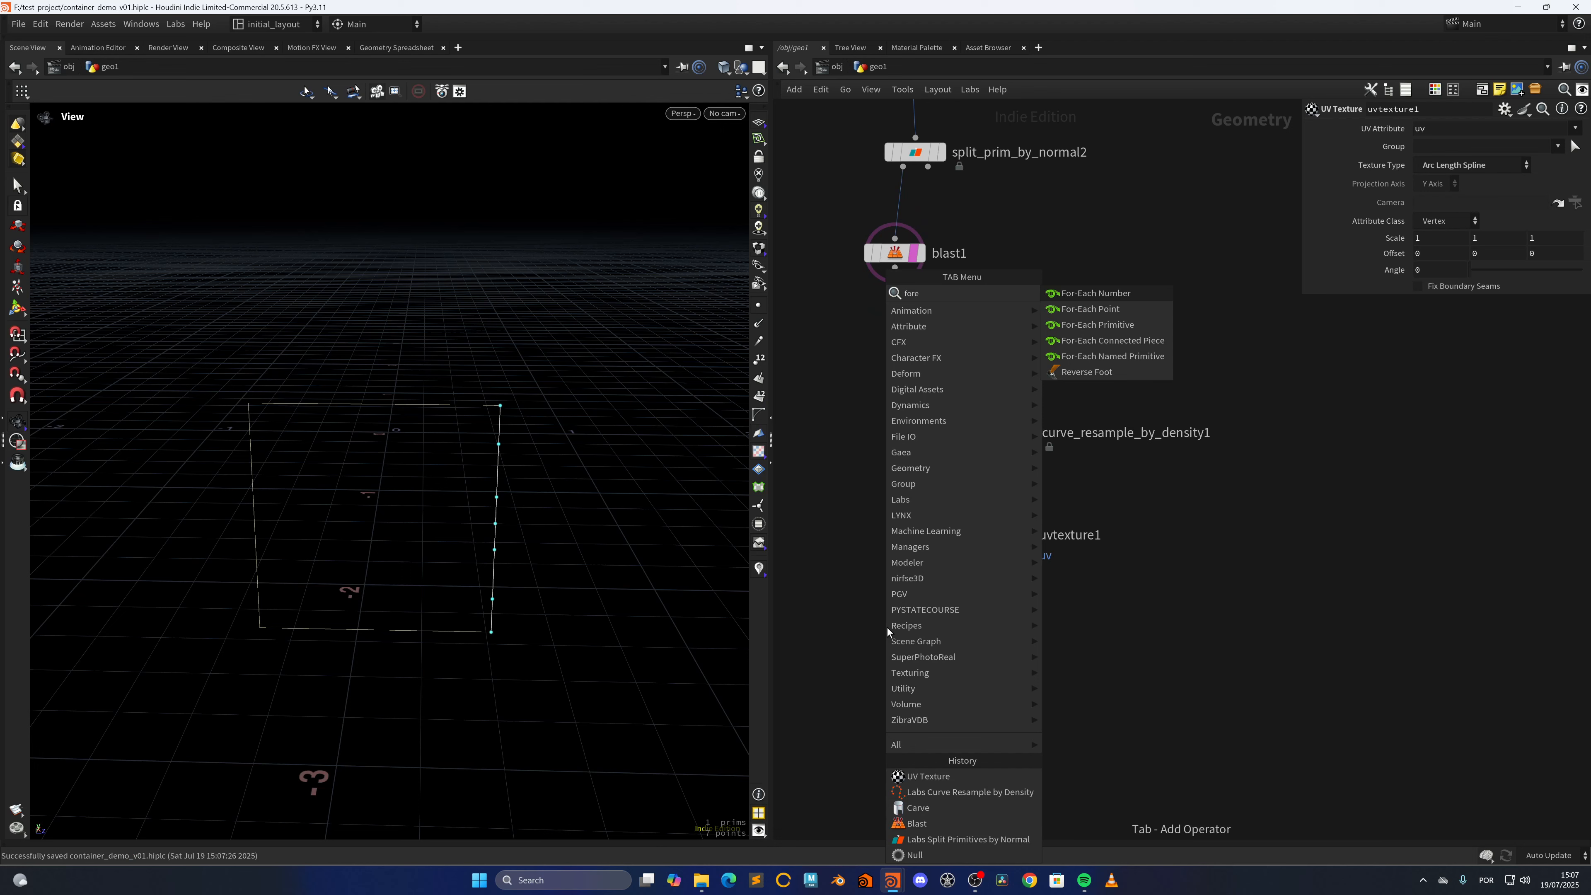
{"action": "key", "text": "Return"}
{"action": "left_click", "coordinate": [887, 628]}
Colour the three for-each block nodes pink
{"action": "key", "text": "c"}
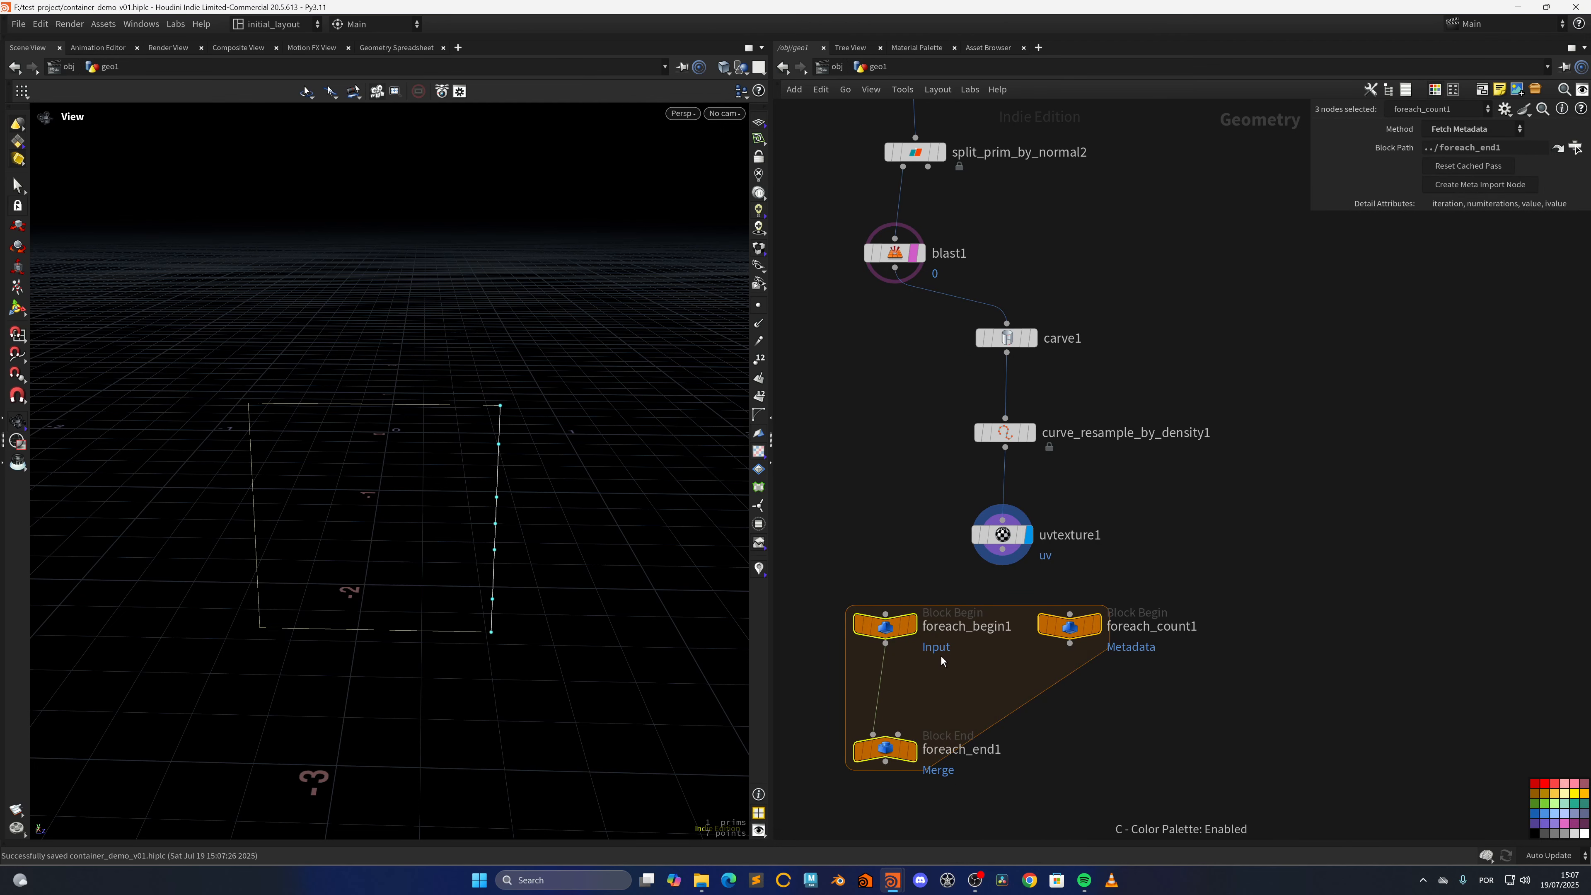
{"action": "left_click_drag", "start_coordinate": [1530, 780], "coordinate": [1393, 673]}
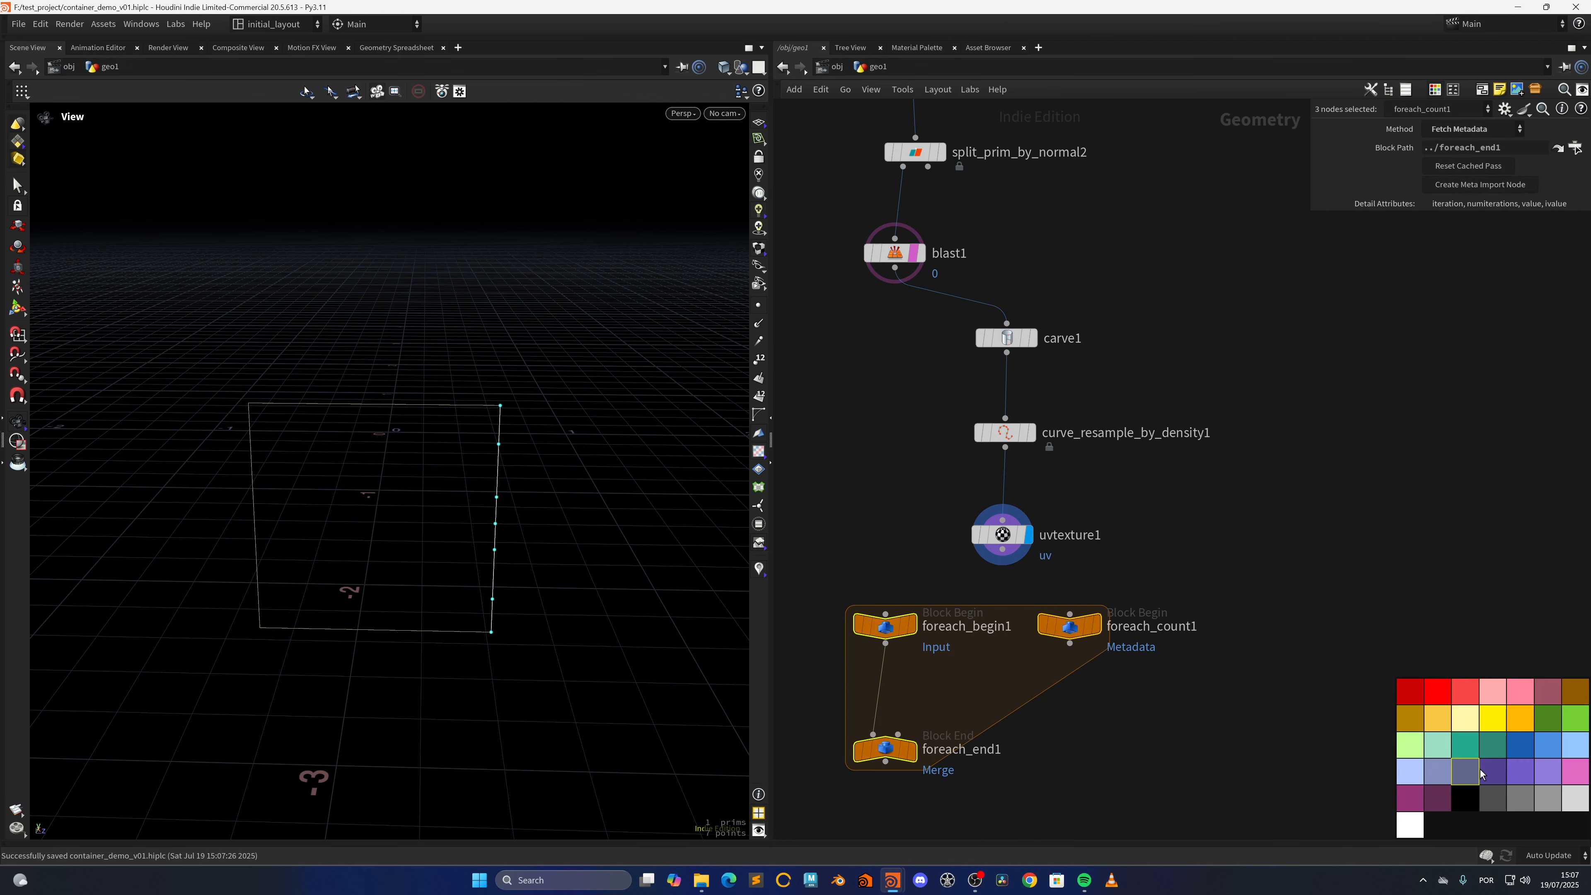
{"action": "left_click", "coordinate": [1506, 795]}
{"action": "key", "text": "c"}
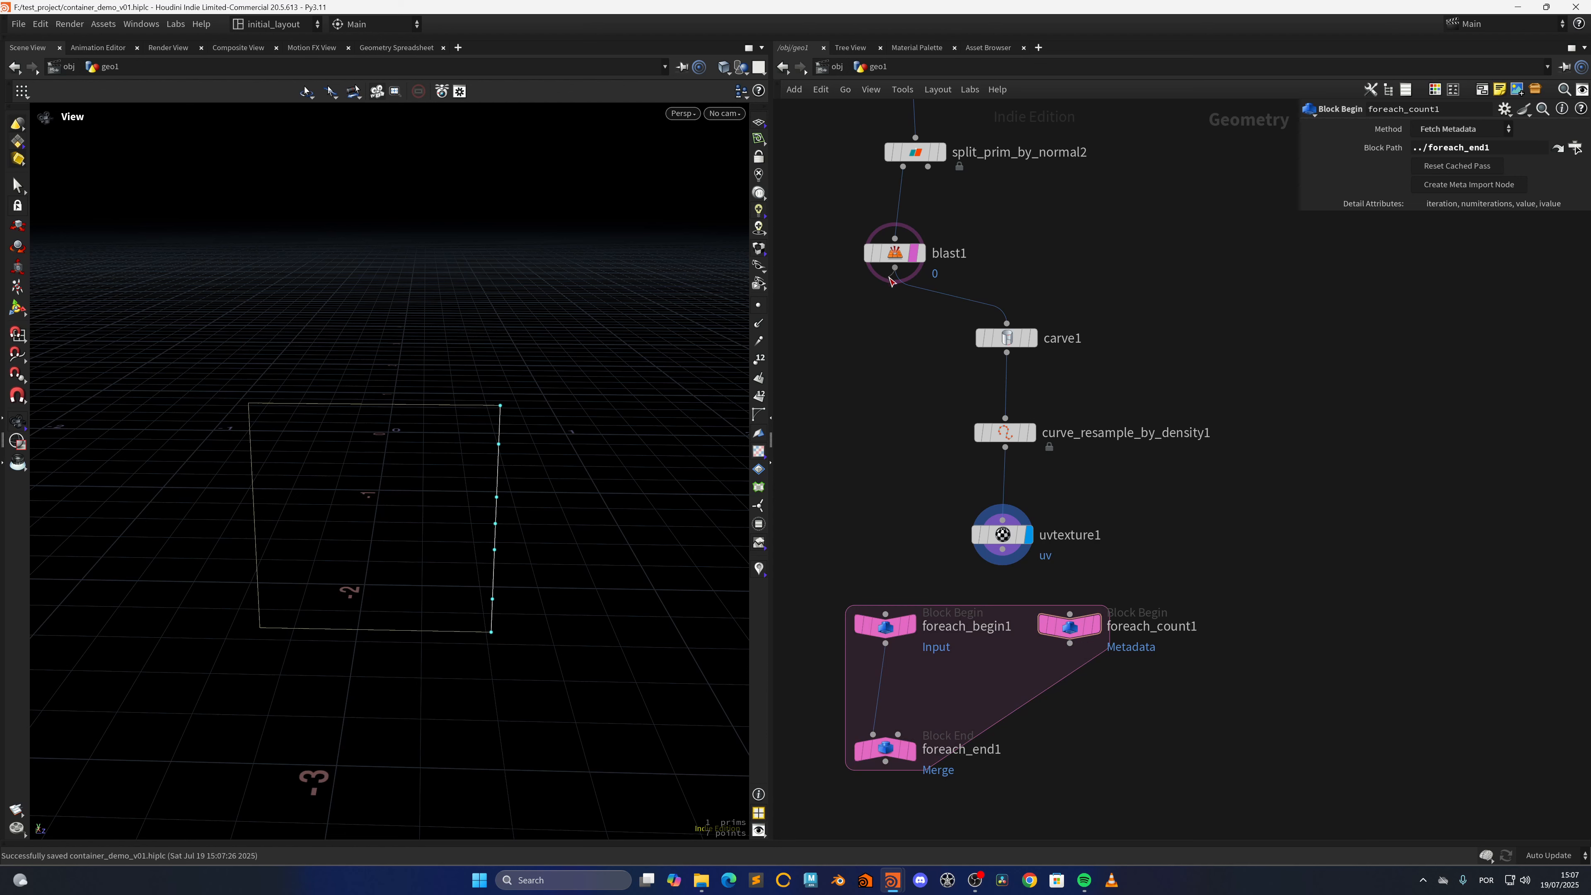
Connect the blast1 output to foreach_begin1 and display the result of foreach_end1
{"action": "left_click_drag", "start_coordinate": [894, 268], "coordinate": [885, 614]}
{"action": "middle_click_drag", "start_coordinate": [927, 549], "coordinate": [944, 529]}
{"action": "left_click", "coordinate": [928, 605]}
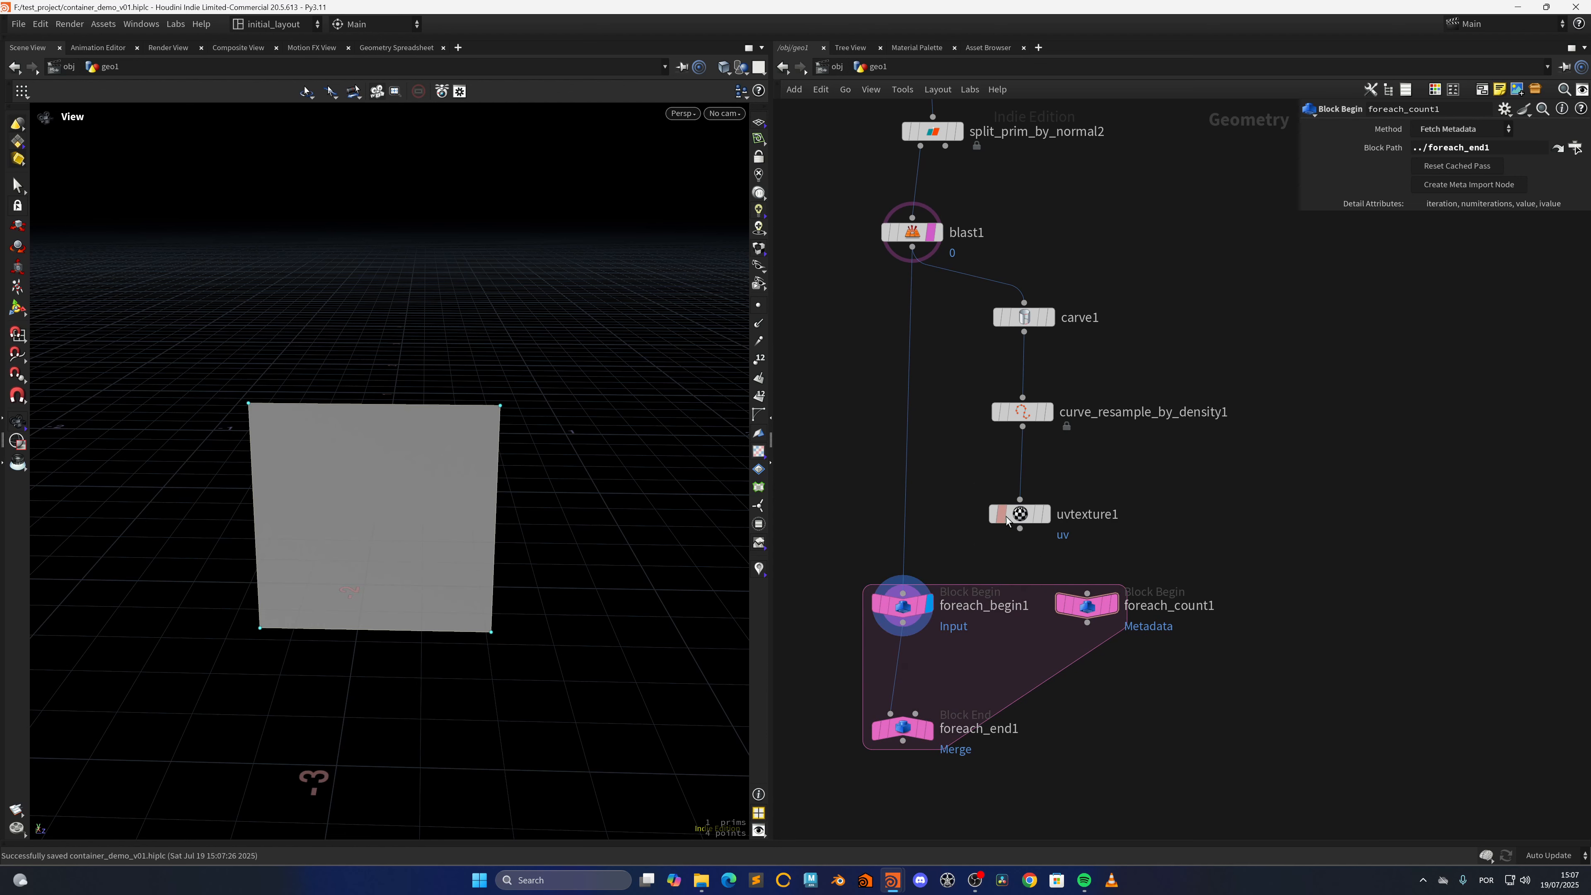
{"action": "left_click_drag", "start_coordinate": [905, 606], "coordinate": [902, 571]}
{"action": "left_click", "coordinate": [928, 729]}
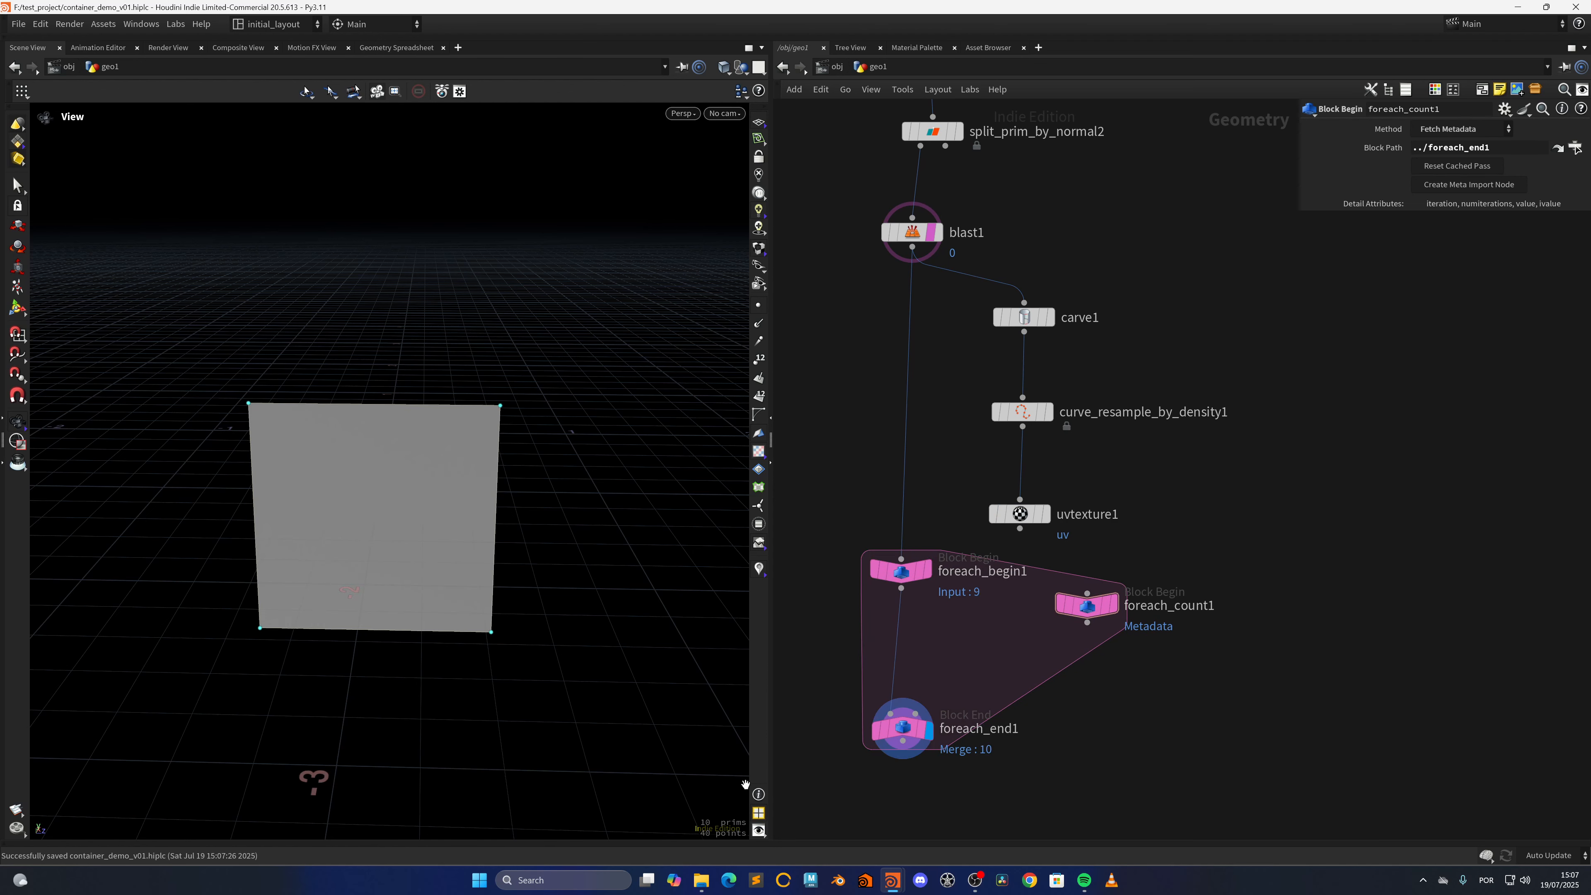
Add a spare input to foreach_end1 that references uvtexture1, with uvtexture1 displayed
{"action": "left_click", "coordinate": [893, 727]}
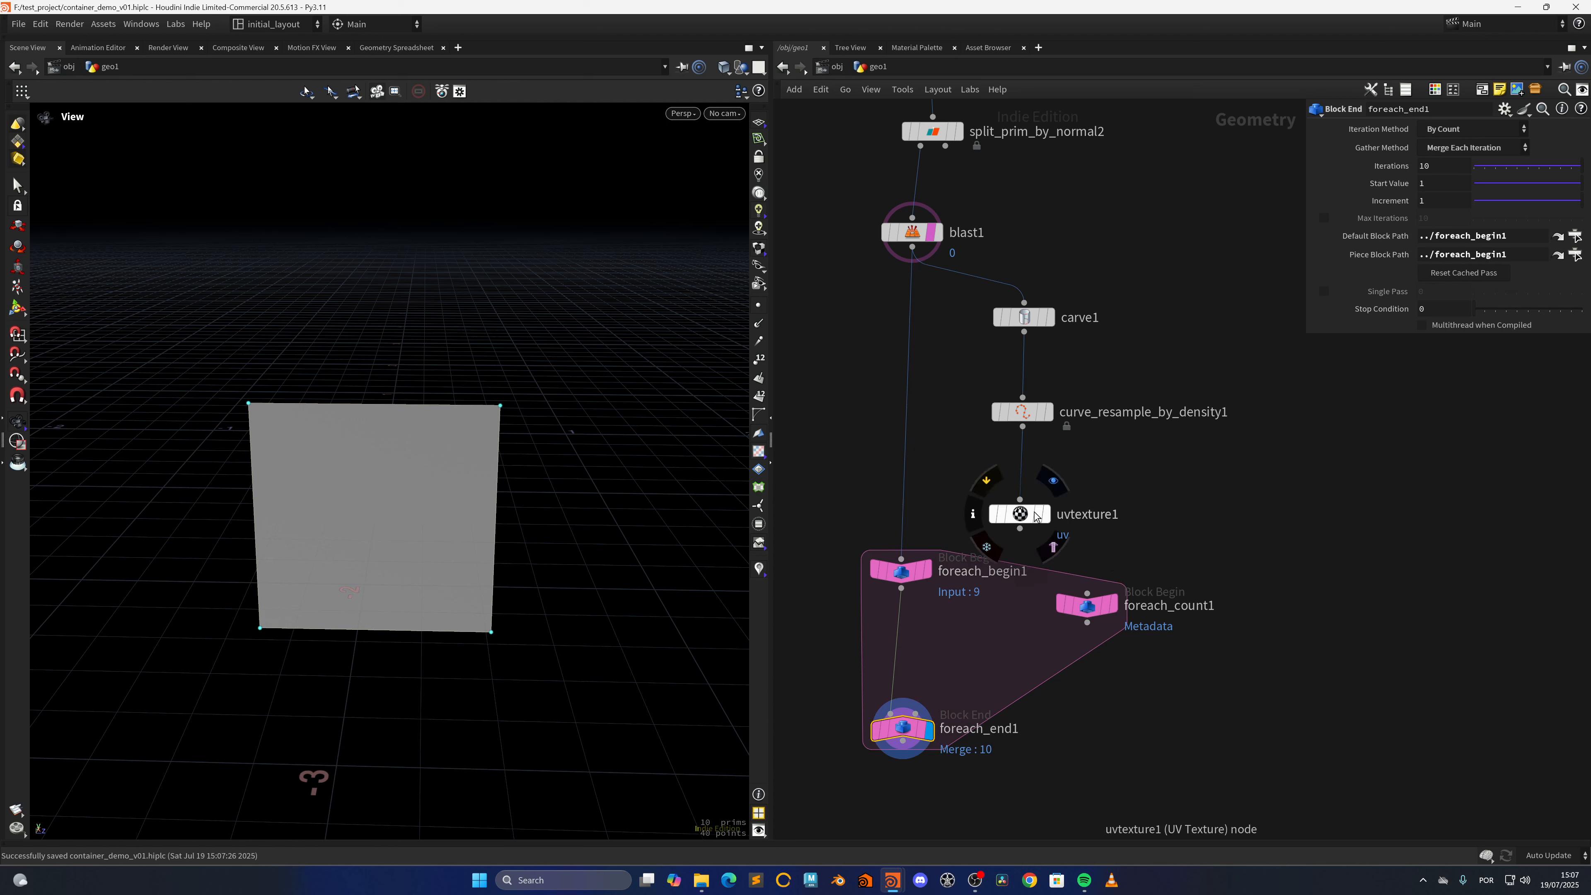
{"action": "left_click", "coordinate": [1052, 480]}
{"action": "middle_click_drag", "start_coordinate": [1054, 527], "coordinate": [1077, 482]}
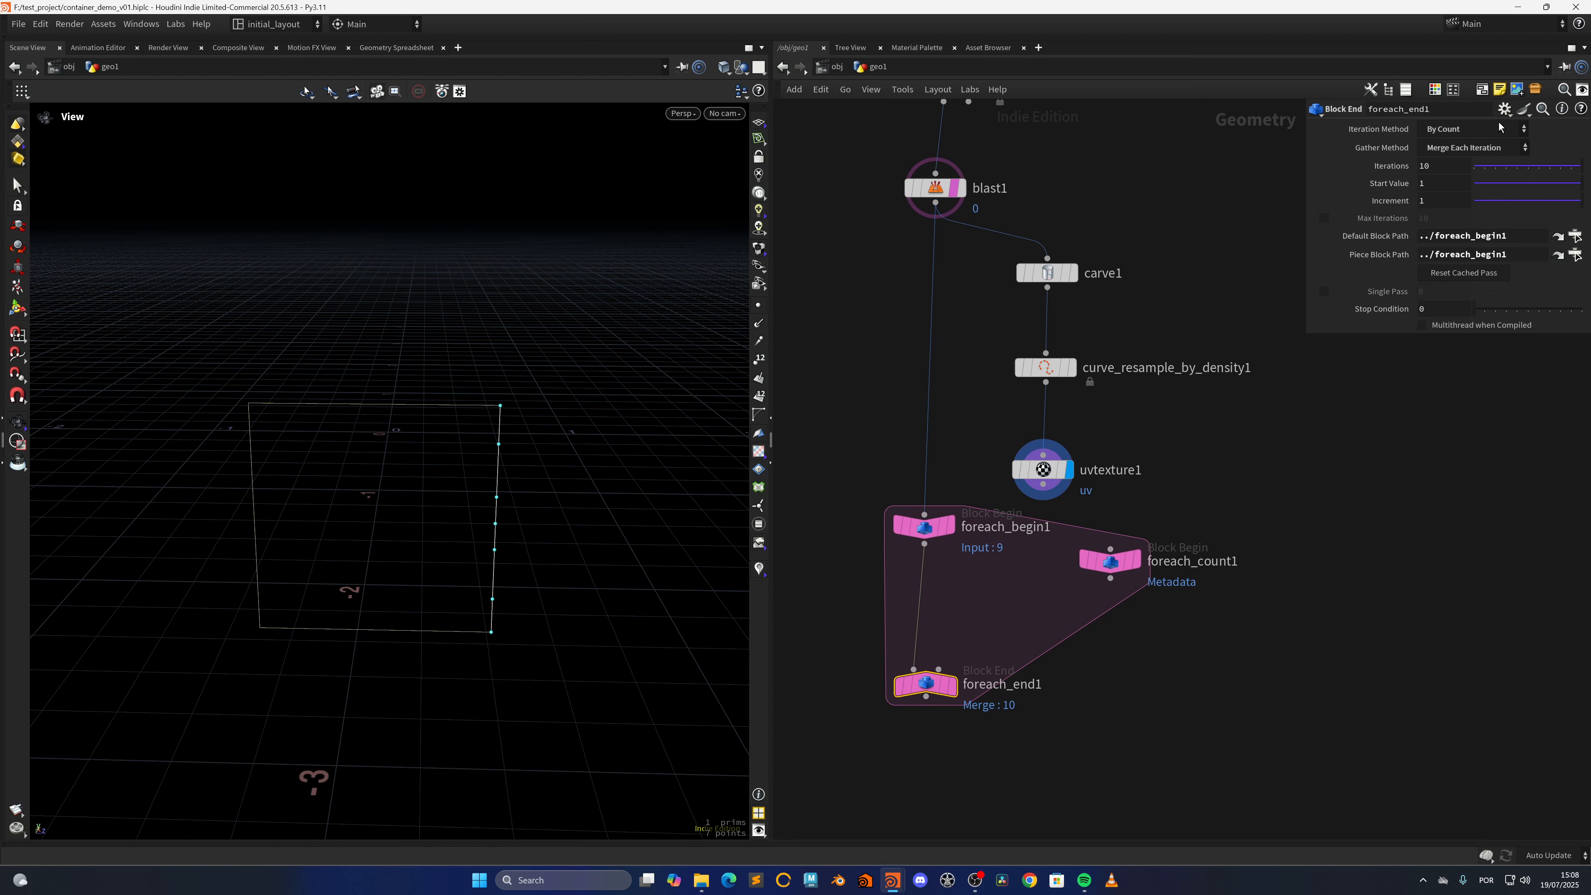
{"action": "left_click", "coordinate": [1504, 109]}
{"action": "left_click", "coordinate": [1413, 244]}
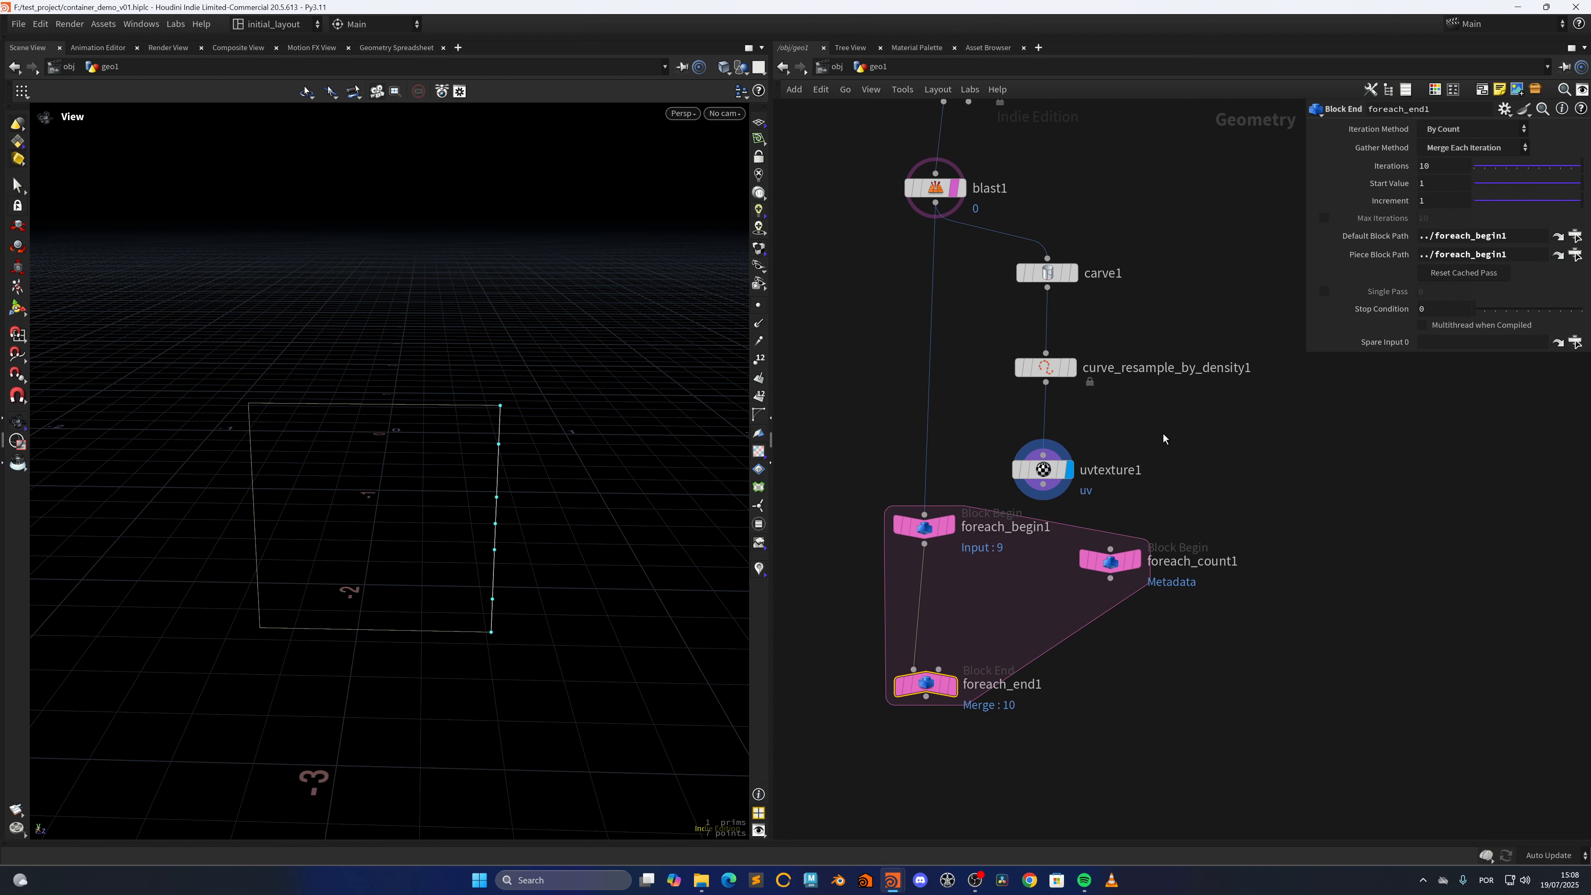
{"action": "left_click_drag", "start_coordinate": [1042, 469], "coordinate": [1462, 344]}
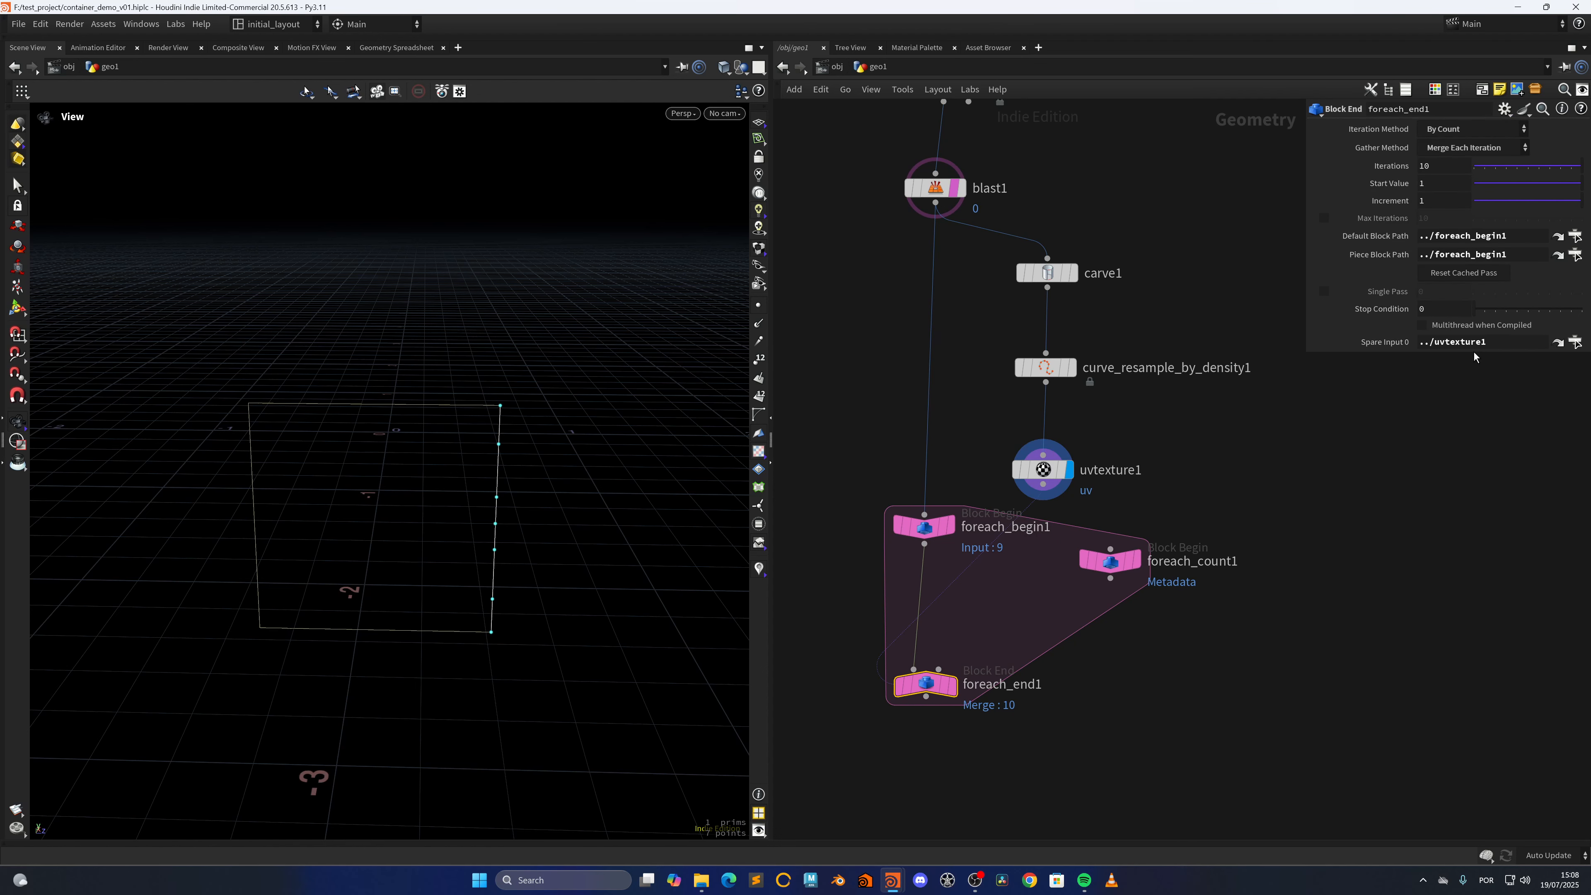
Set the foreach_end1 iterations to the expression npoints(-1)-1
{"action": "double_click", "coordinate": [1443, 165]}
{"action": "type", "text": "np"}
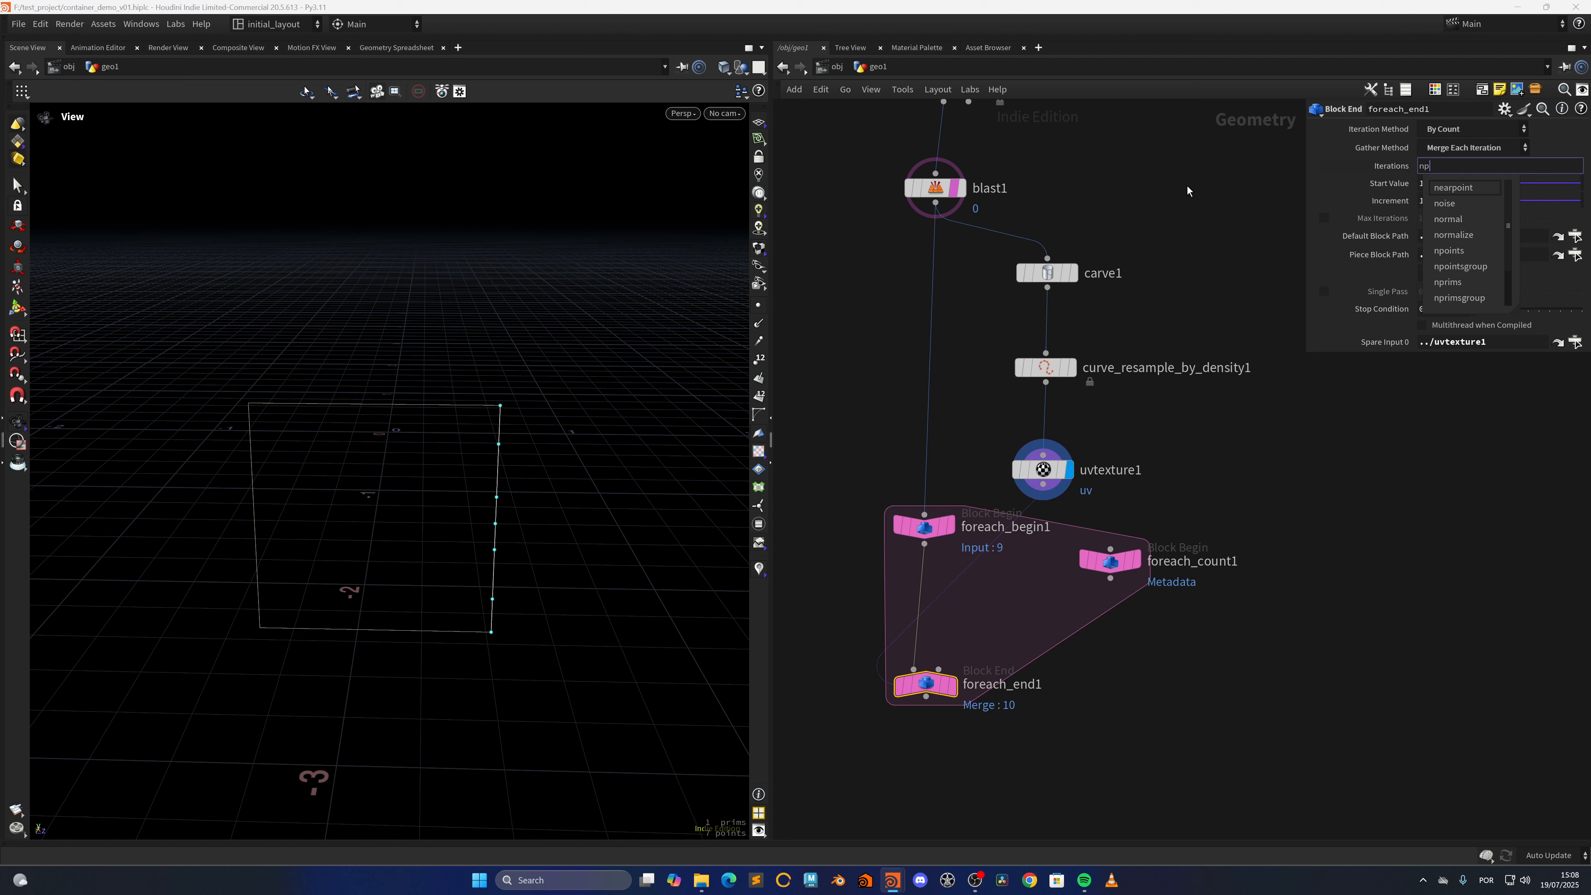
{"action": "type", "text": "oints()"}
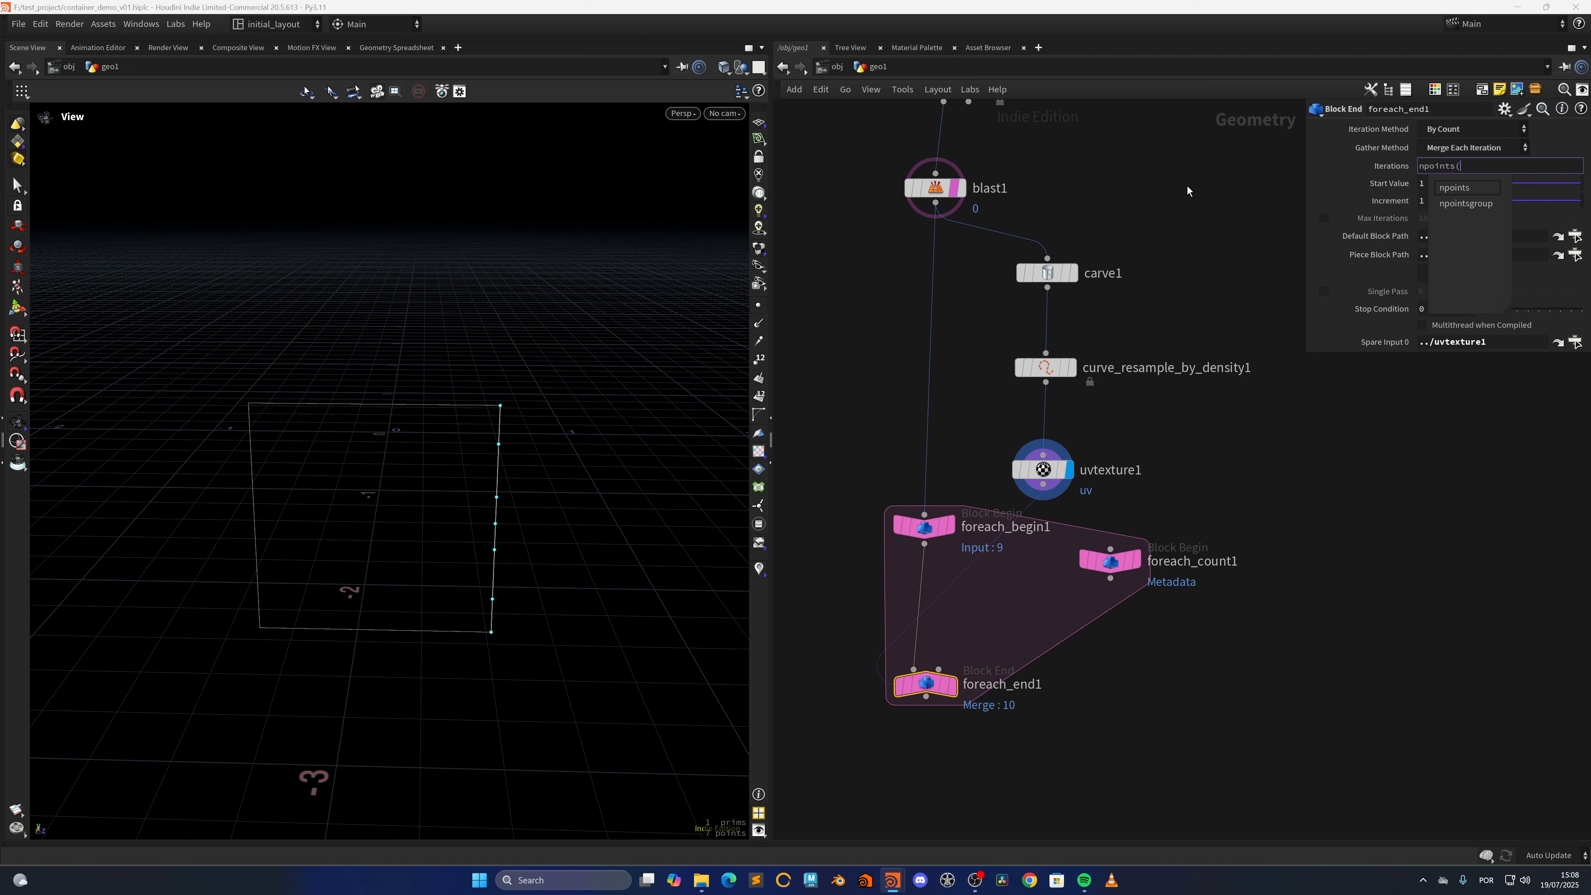
{"action": "type", "text": "-1"}
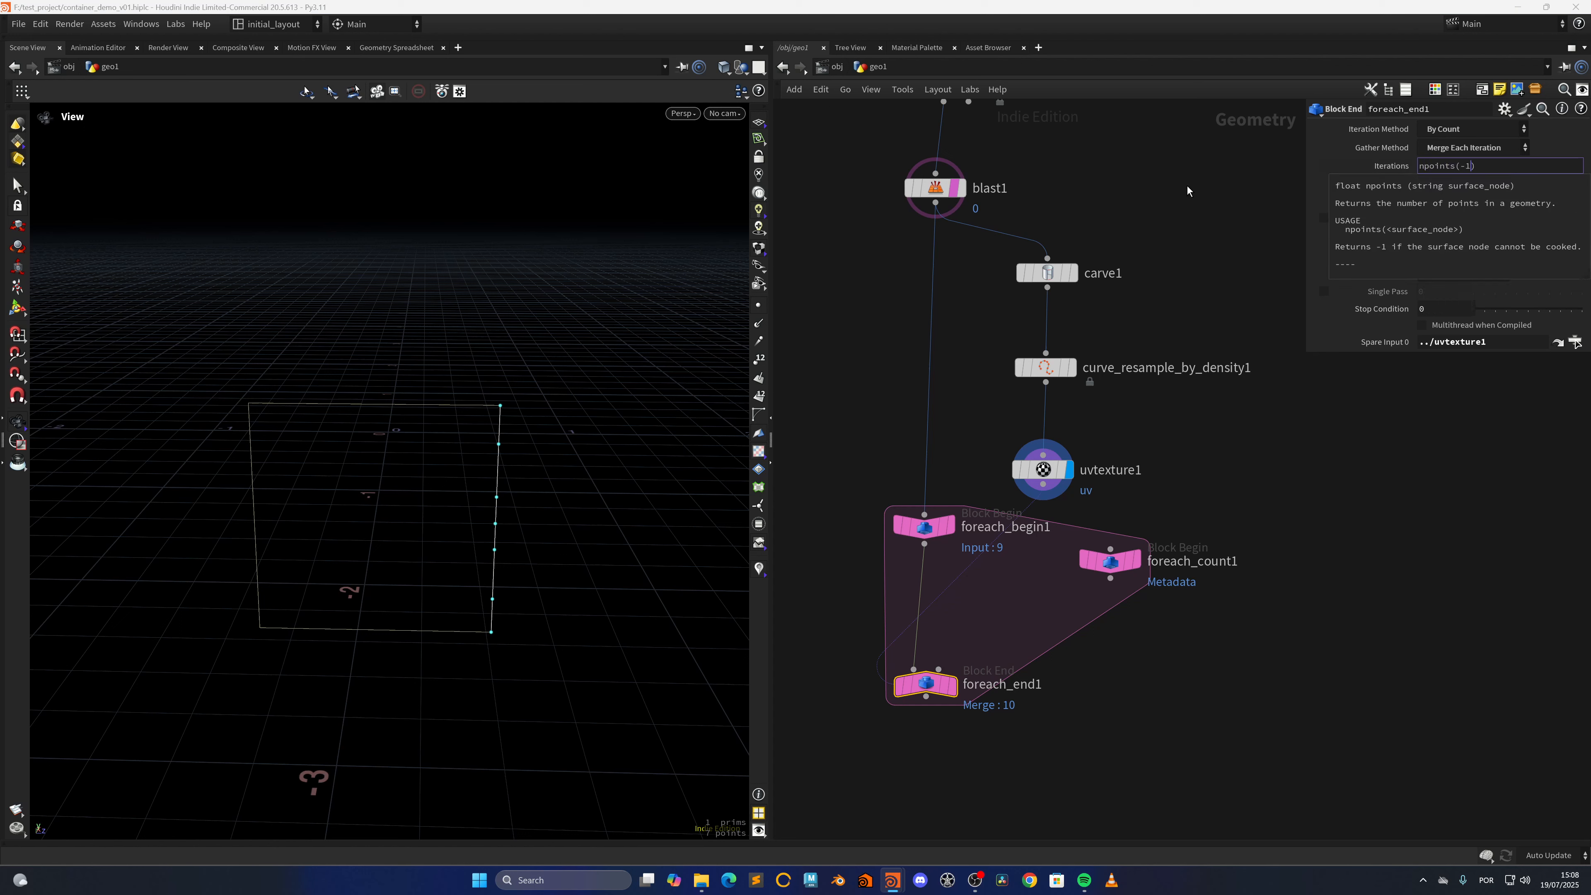
{"action": "key", "text": "Right"}
{"action": "type", "text": "-1"}
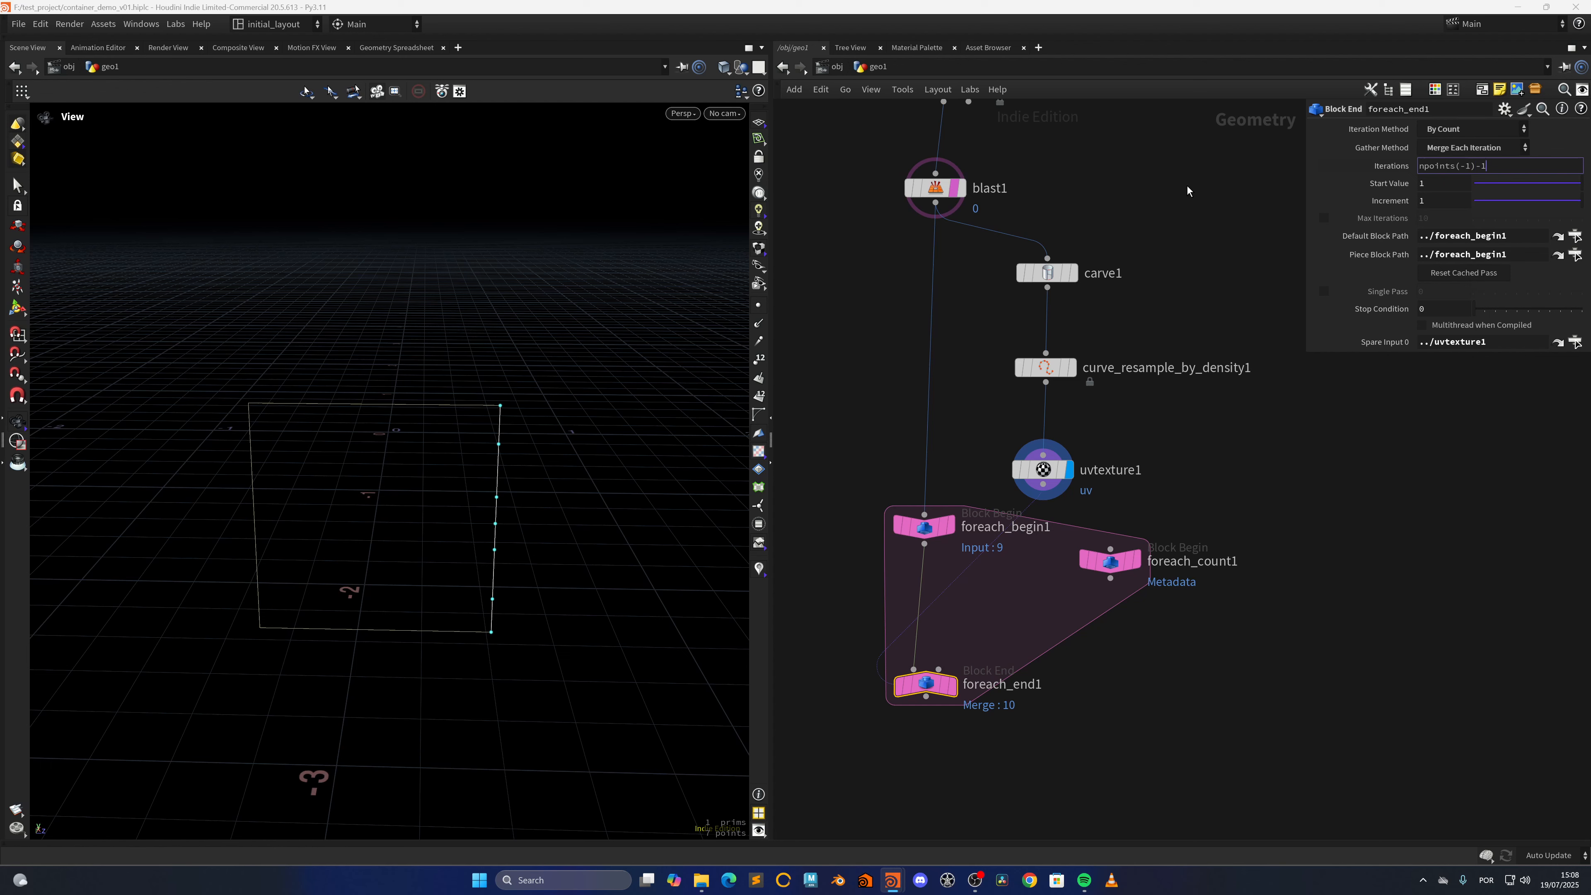
{"action": "key", "text": "Return"}
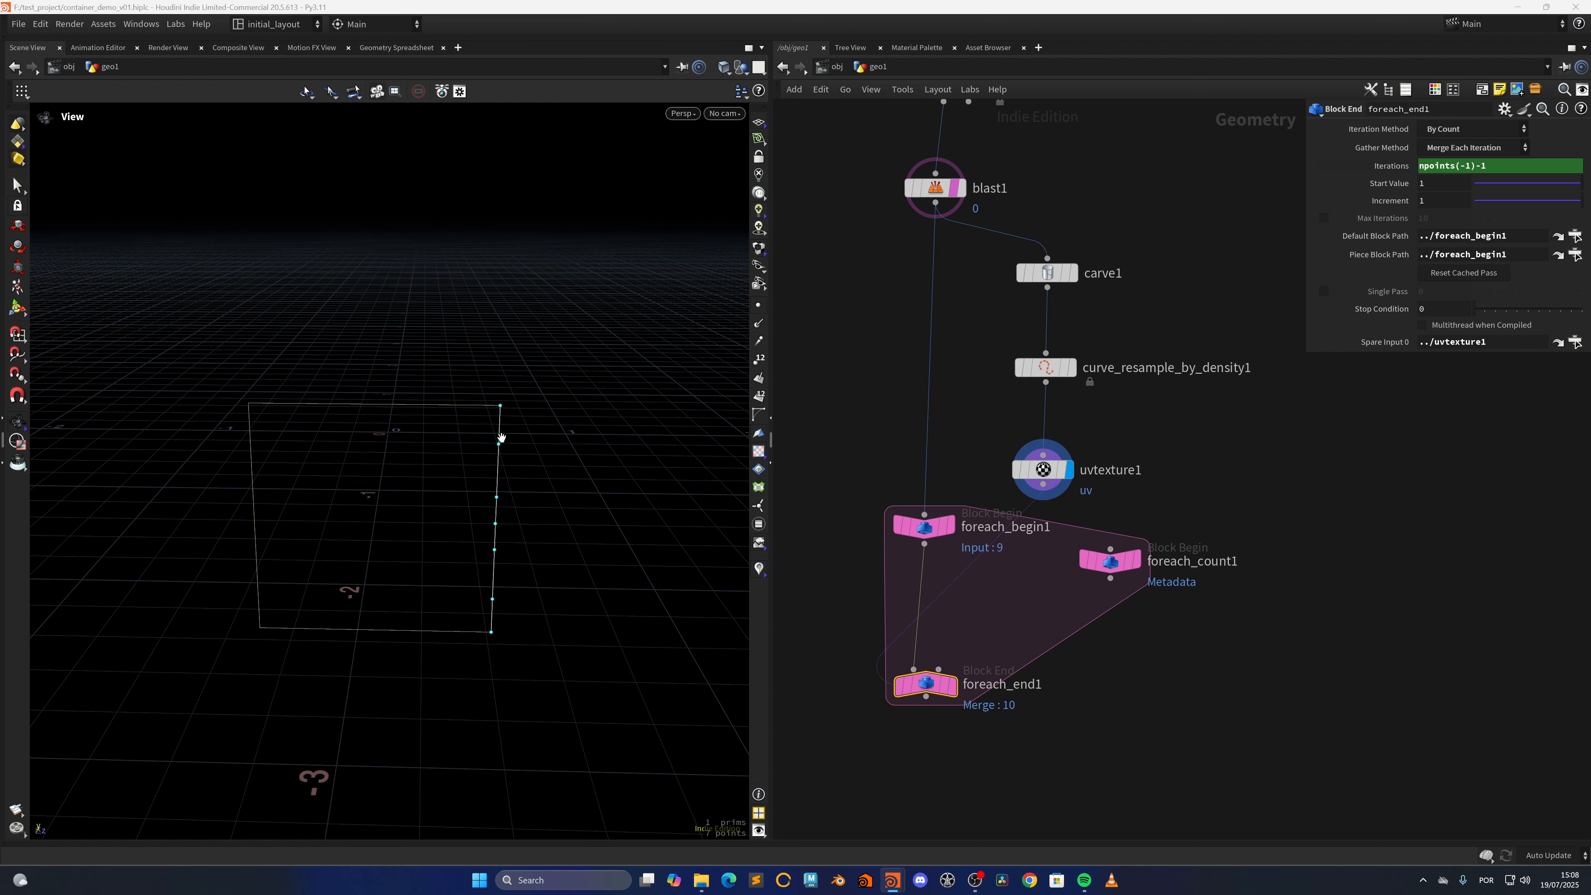
Display foreach_end1, move it lower to make room in the loop, and show the evaluated value of its iterations expression
{"action": "left_click_drag", "start_coordinate": [506, 410], "coordinate": [447, 426]}
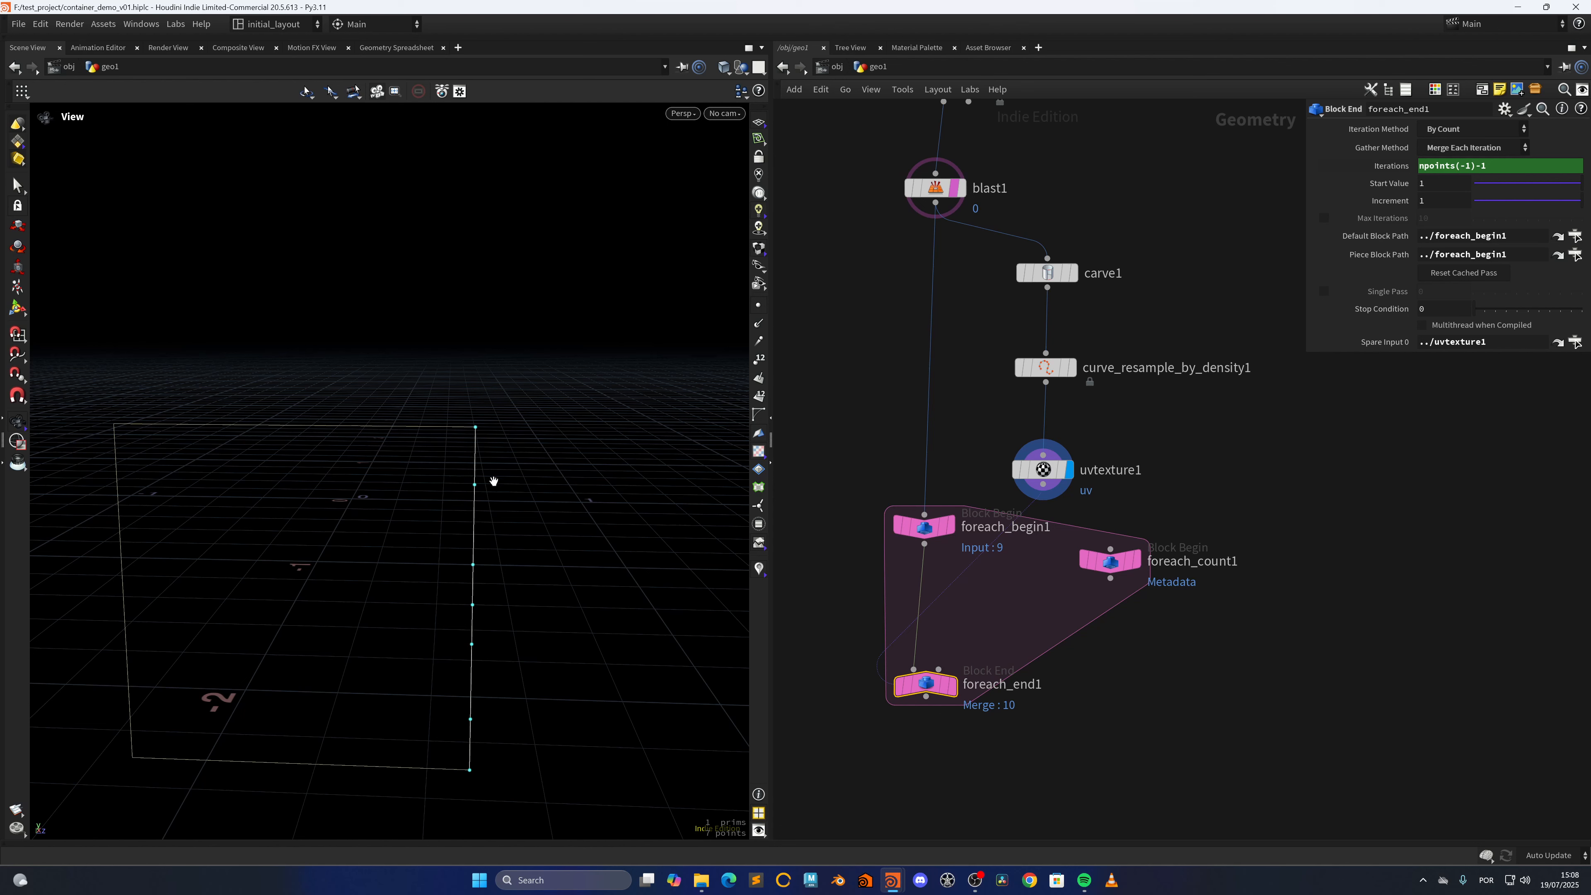
{"action": "left_click", "coordinate": [959, 652]}
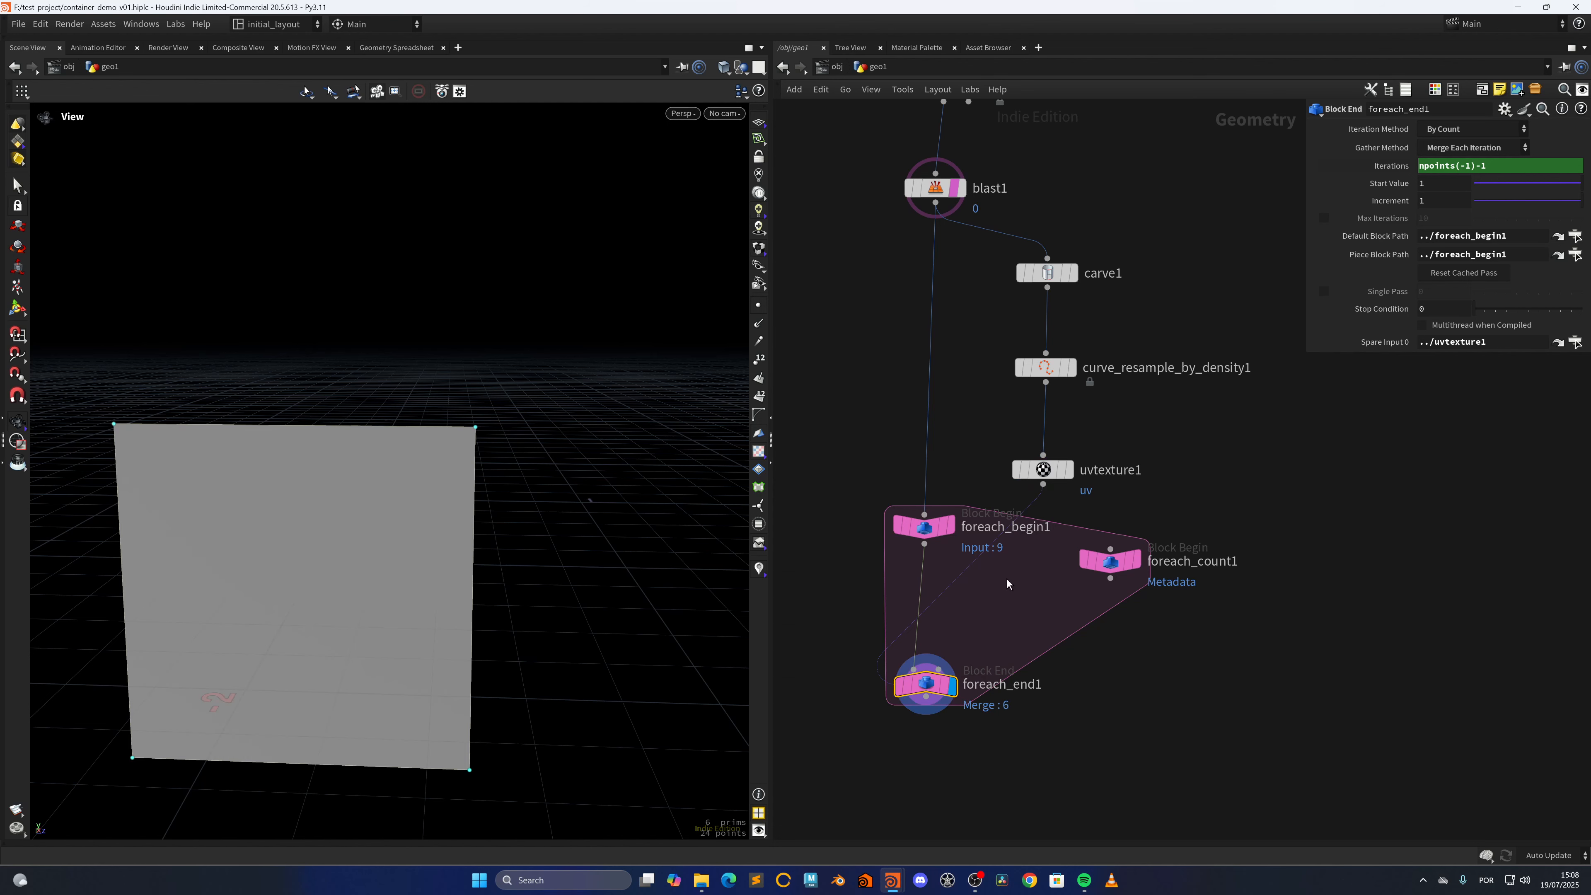
{"action": "middle_click_drag", "start_coordinate": [974, 623], "coordinate": [978, 591]}
{"action": "left_click_drag", "start_coordinate": [925, 654], "coordinate": [928, 700]}
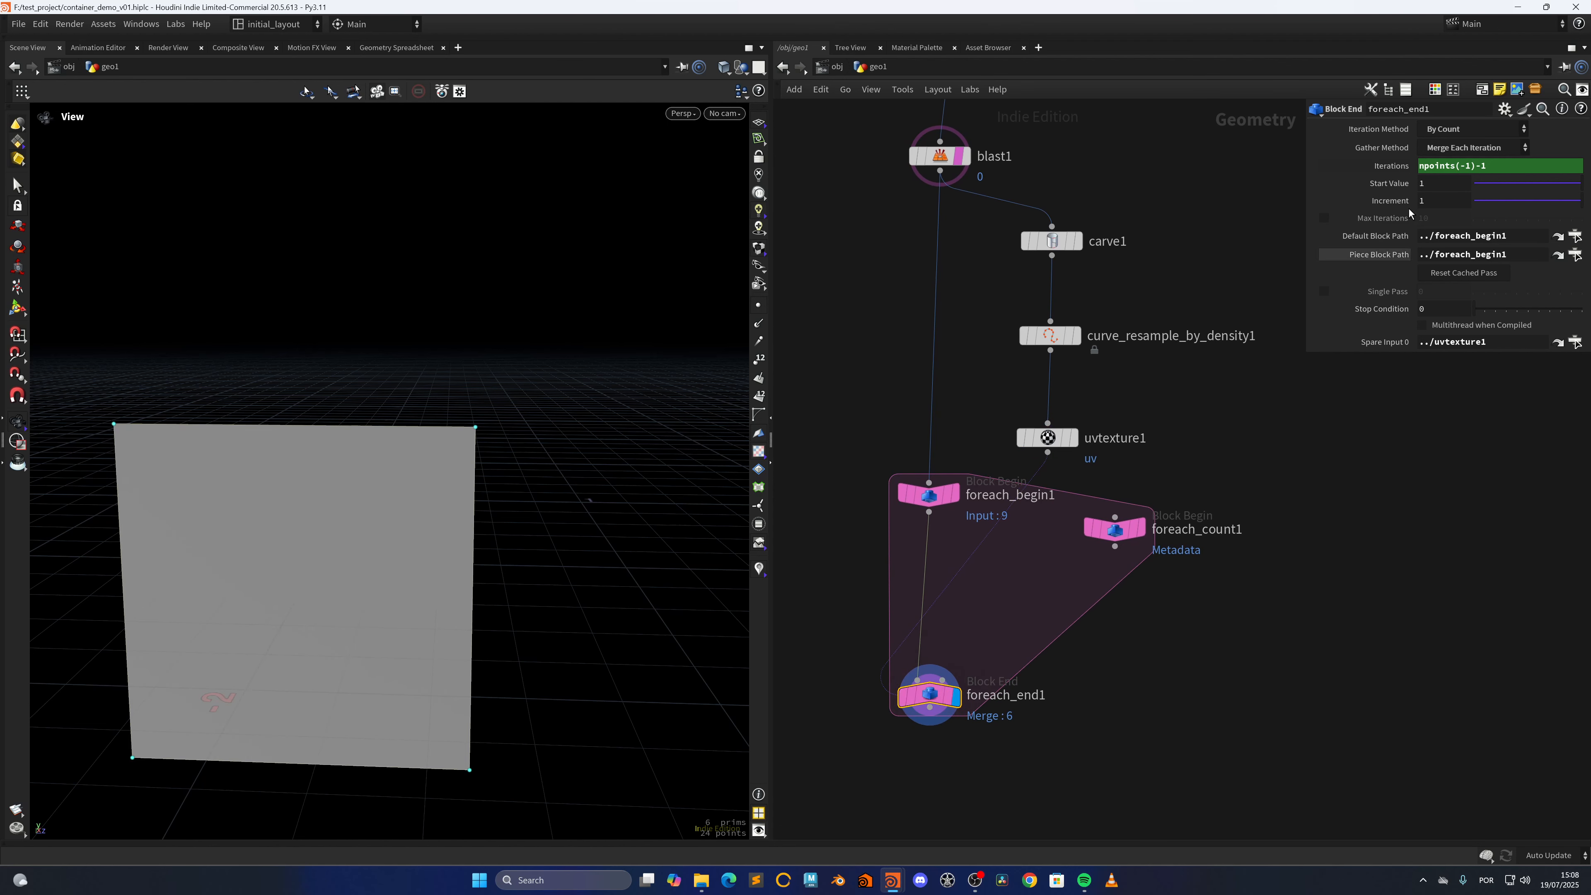
{"action": "left_click", "coordinate": [1407, 170]}
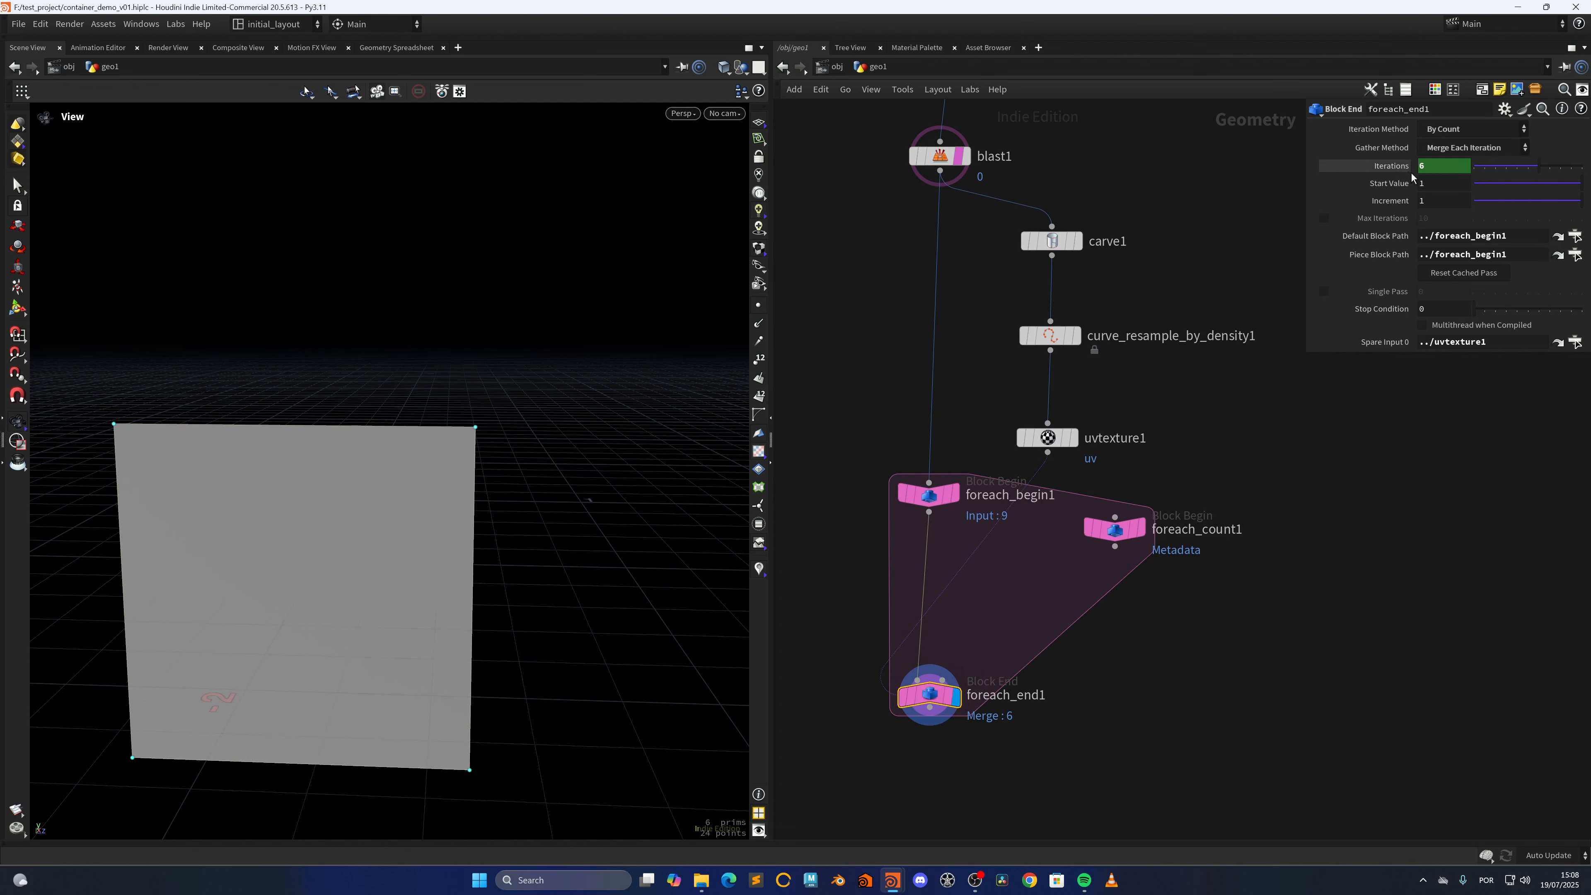
Insert a Carve node between foreach_begin1 and foreach_end1 and display its result
{"action": "left_click", "coordinate": [953, 495]}
{"action": "middle_click_drag", "start_coordinate": [977, 587], "coordinate": [980, 552]}
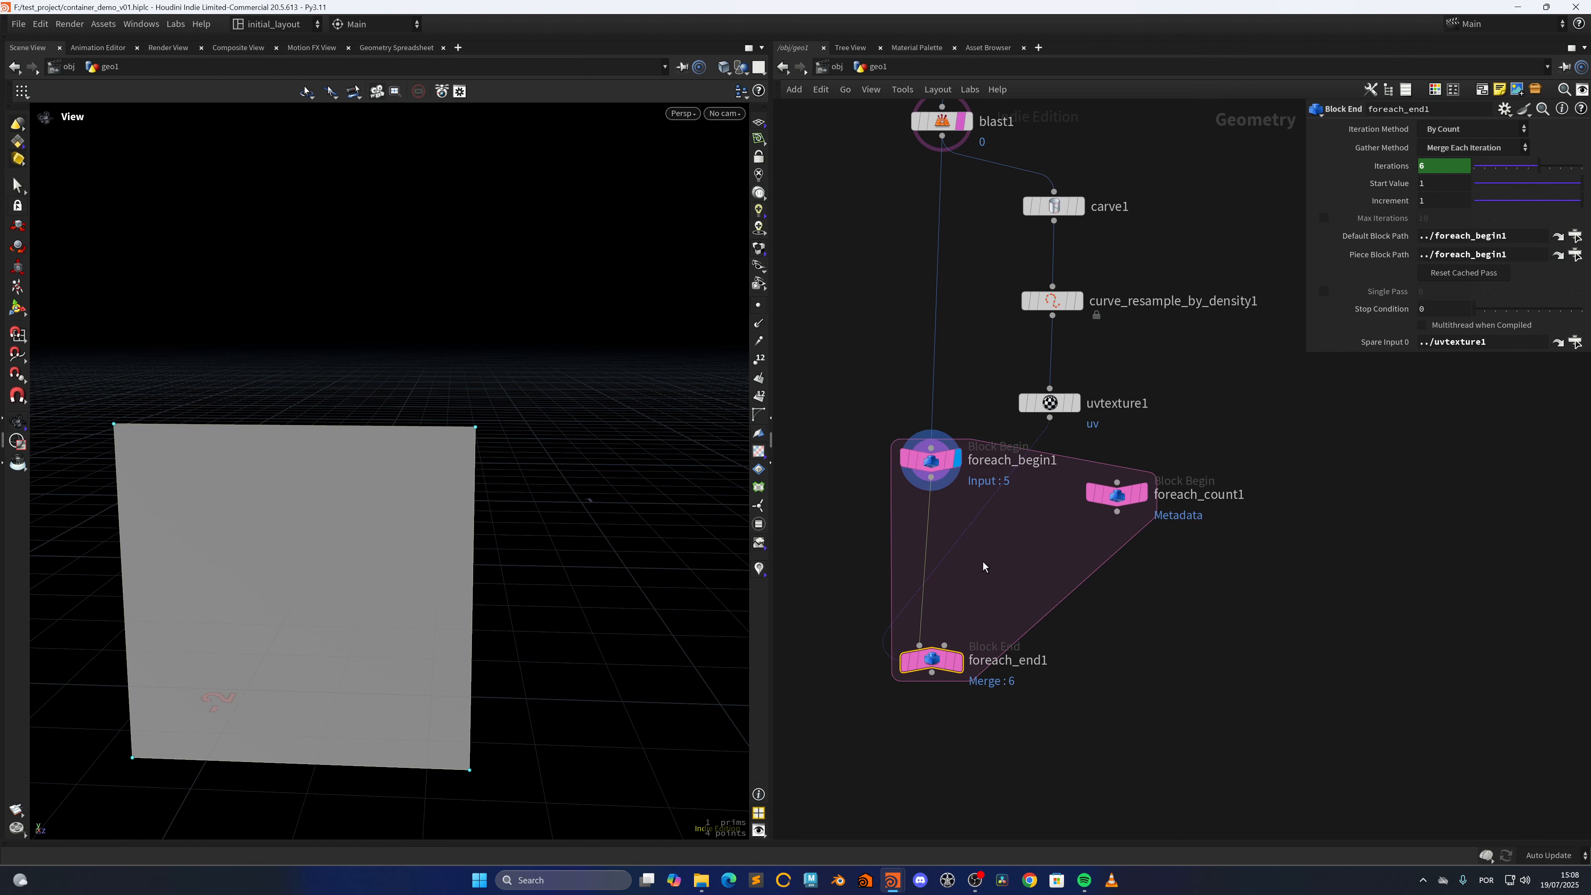
{"action": "key", "text": "Tab"}
{"action": "type", "text": "cvar"}
{"action": "key", "text": "BackSpace"}
{"action": "key", "text": "BackSpace"}
{"action": "key", "text": "BackSpace"}
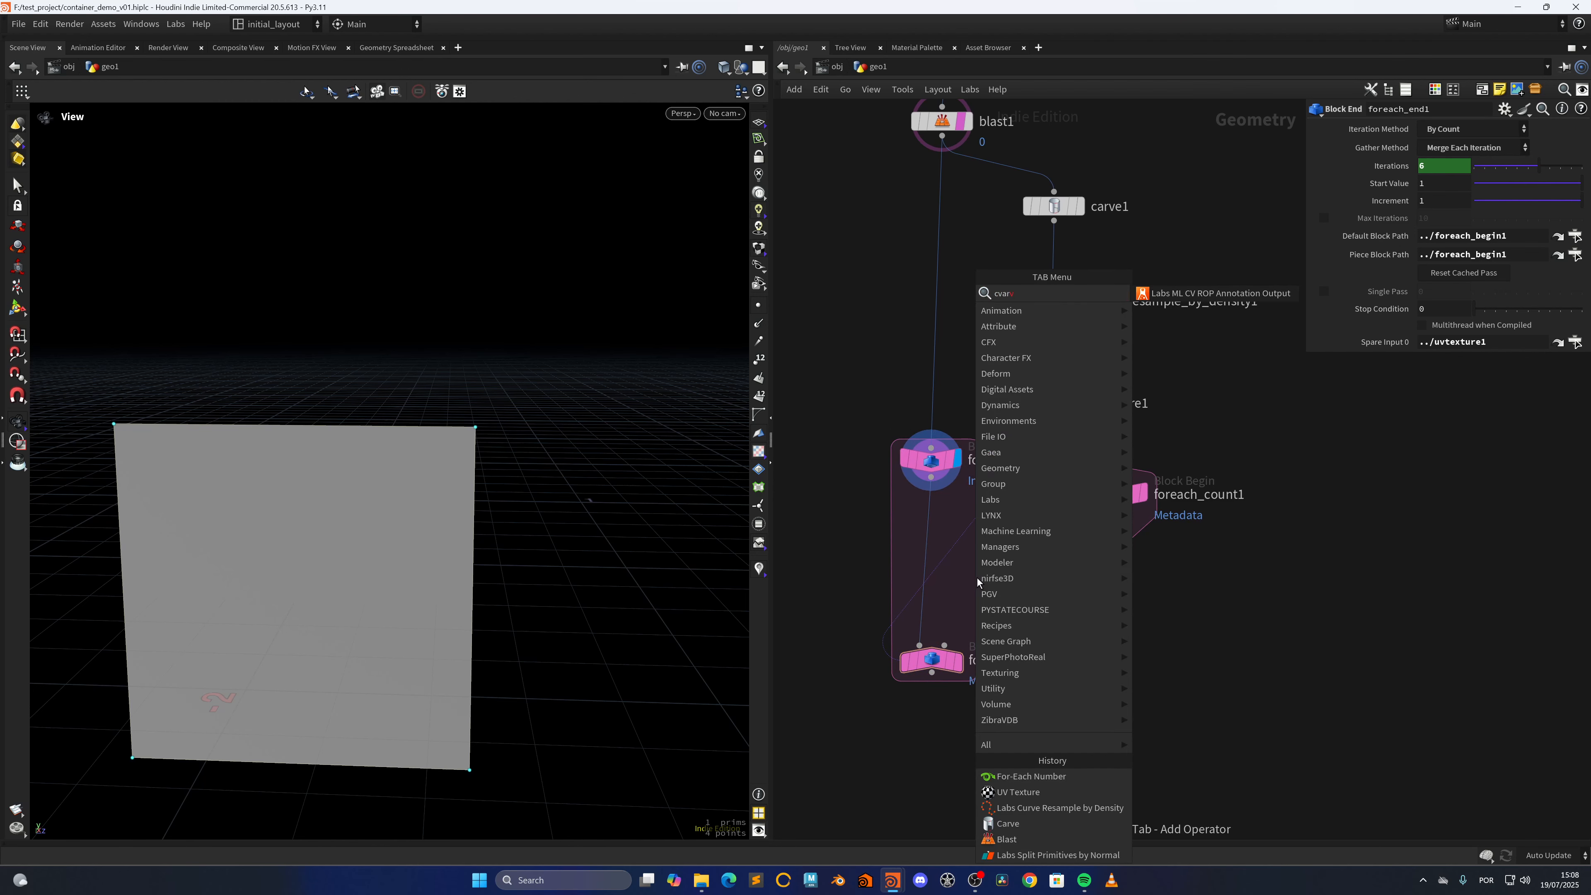
{"action": "type", "text": "ar"}
{"action": "key", "text": "Return"}
{"action": "left_click", "coordinate": [977, 578]}
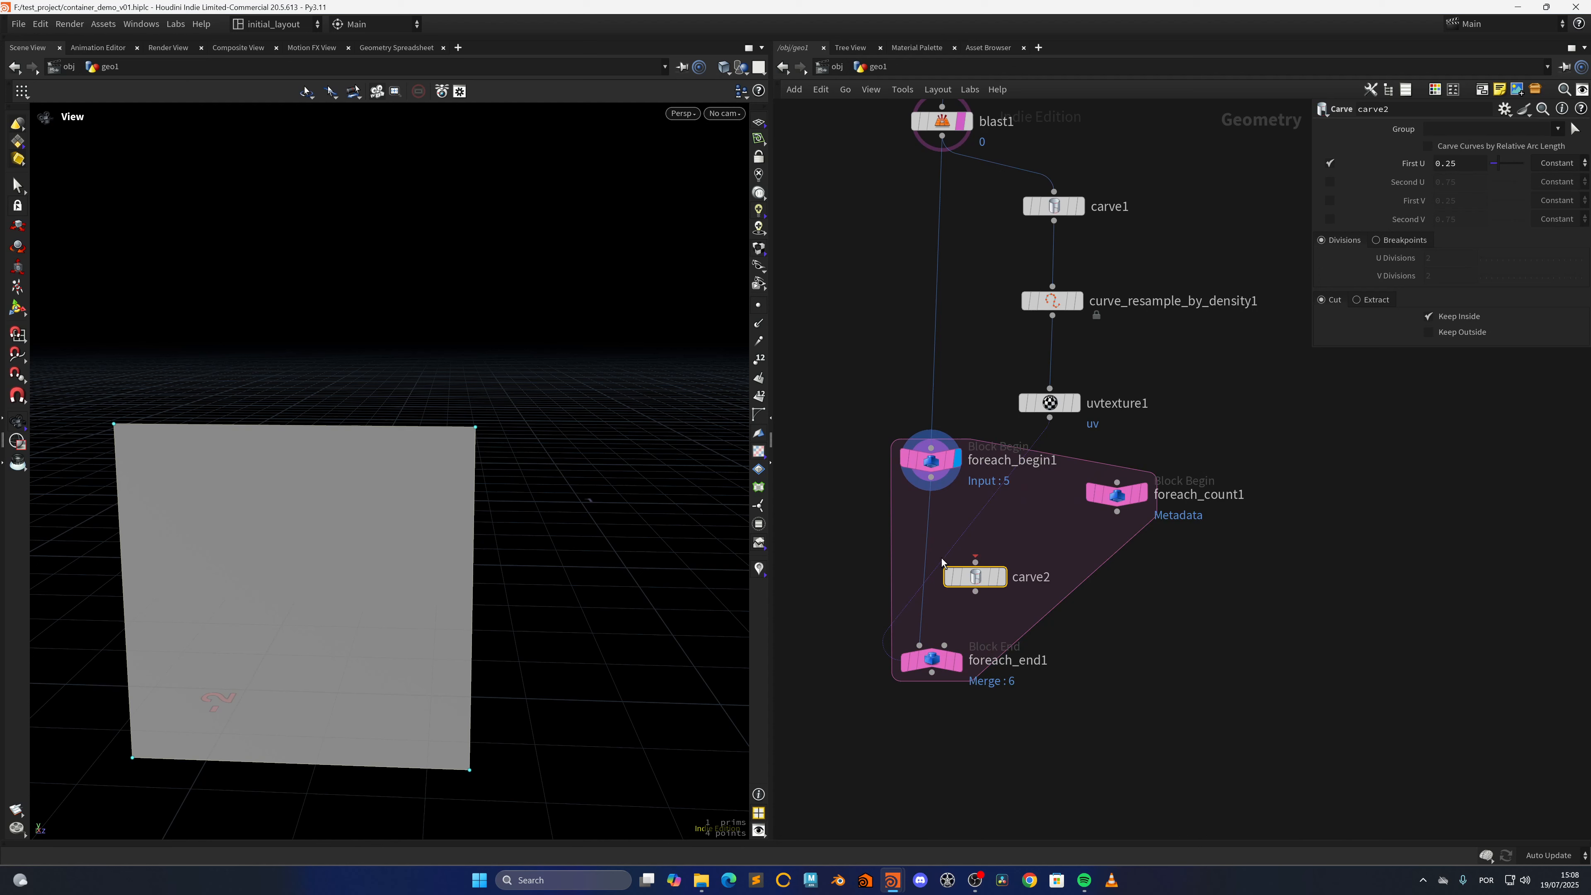
{"action": "left_click_drag", "start_coordinate": [977, 578], "coordinate": [924, 537]}
{"action": "left_click", "coordinate": [957, 538]}
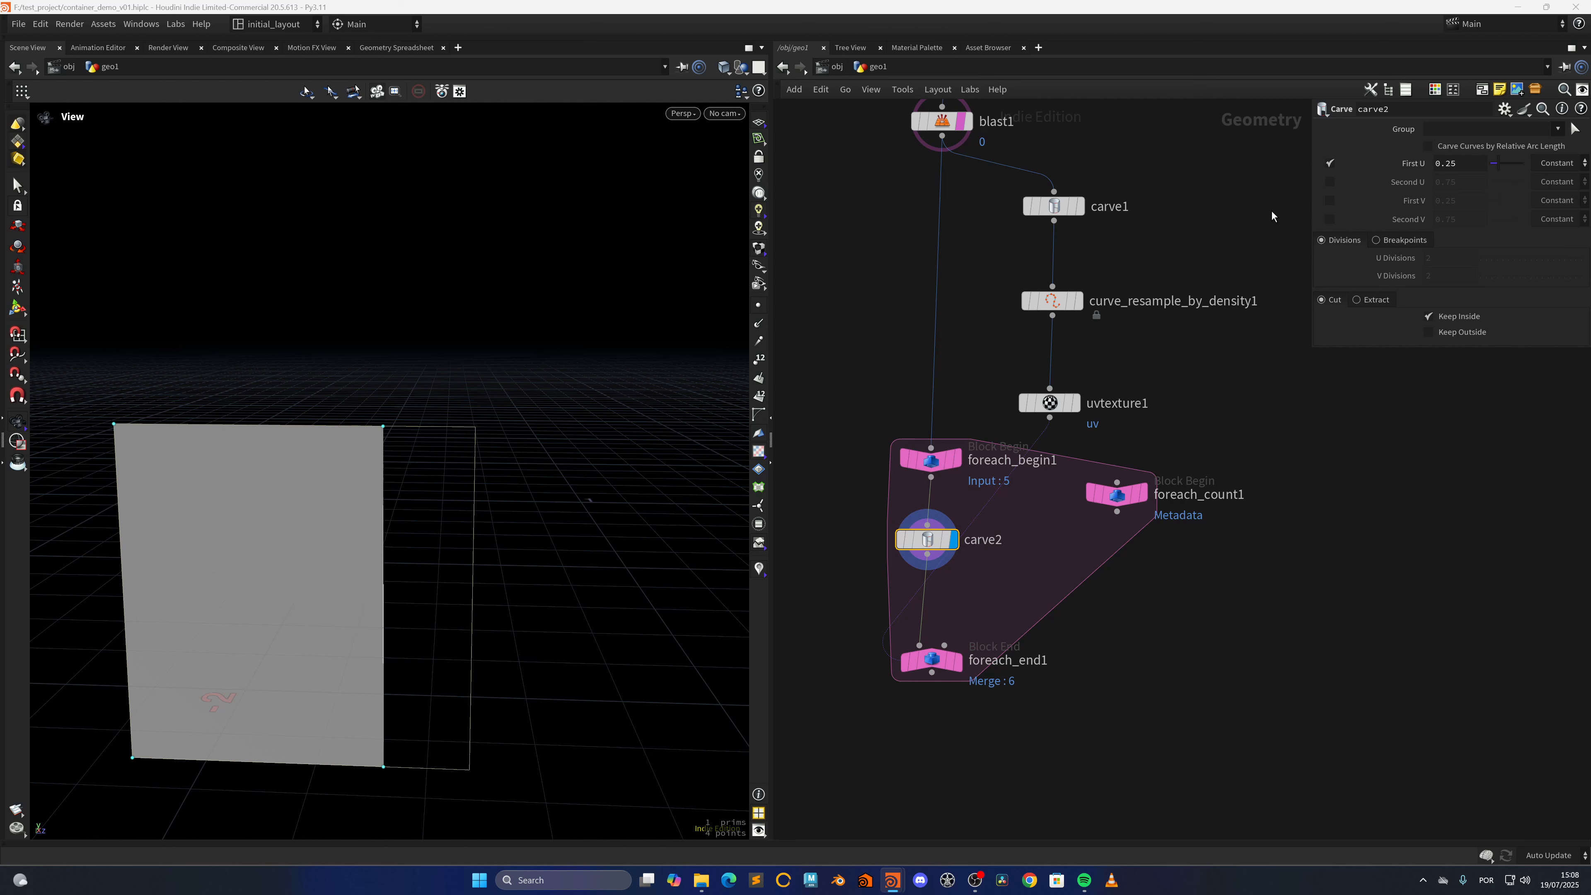
Turn off First U on carve2 and enable First V and Second V
{"action": "left_click", "coordinate": [1329, 163]}
{"action": "left_click", "coordinate": [1329, 200]}
{"action": "left_click", "coordinate": [1328, 220]}
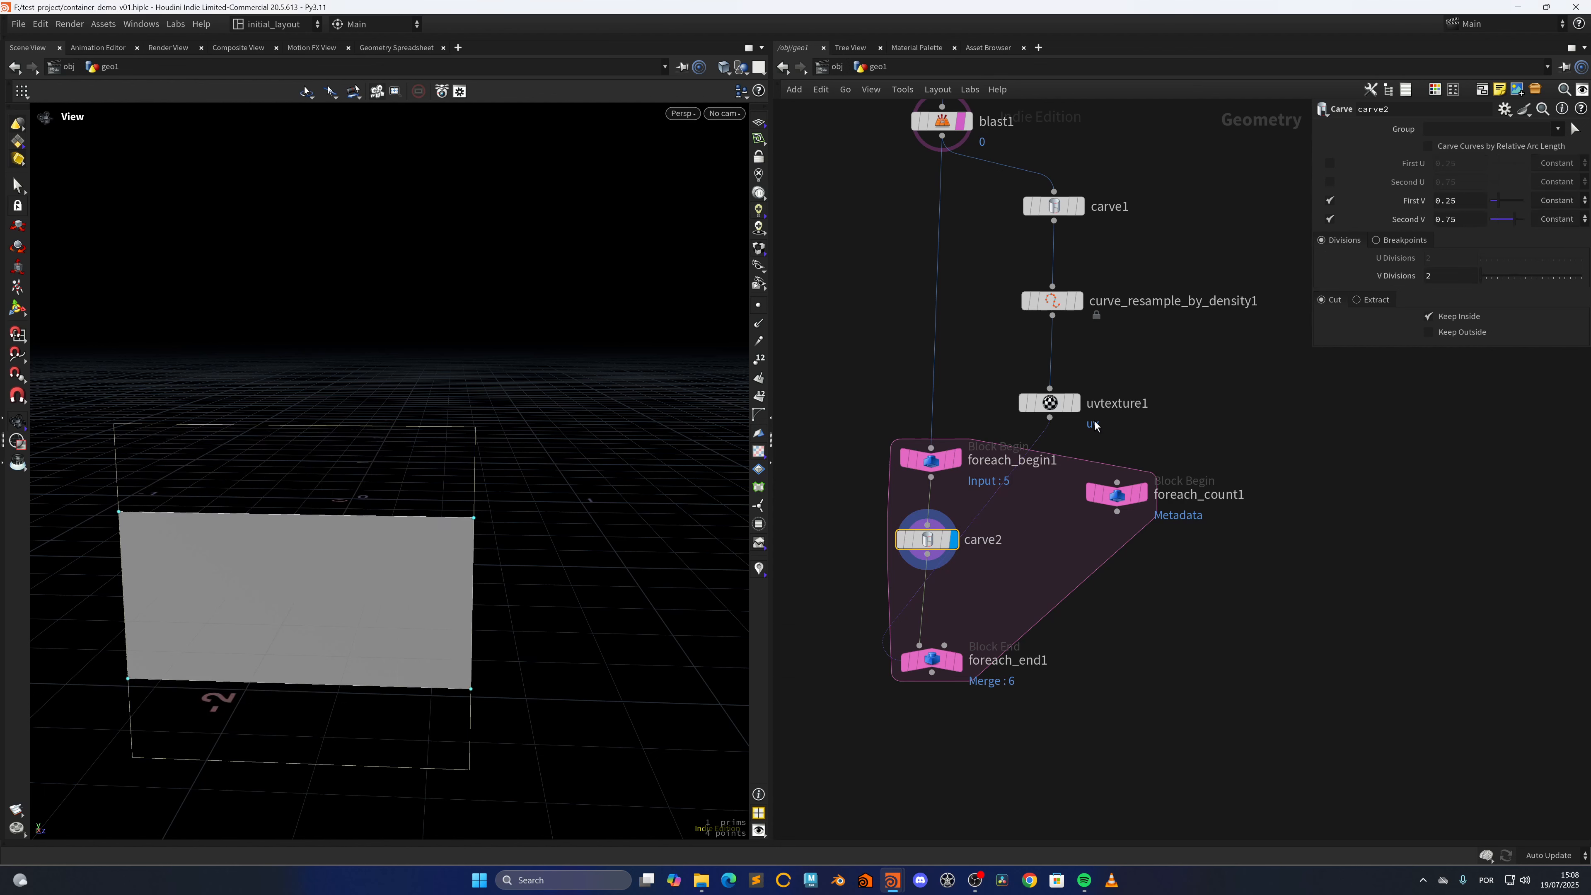
{"action": "left_click", "coordinate": [1059, 408]}
{"action": "left_click", "coordinate": [932, 540]}
{"action": "left_click", "coordinate": [1074, 398]}
{"action": "left_click", "coordinate": [1504, 109]}
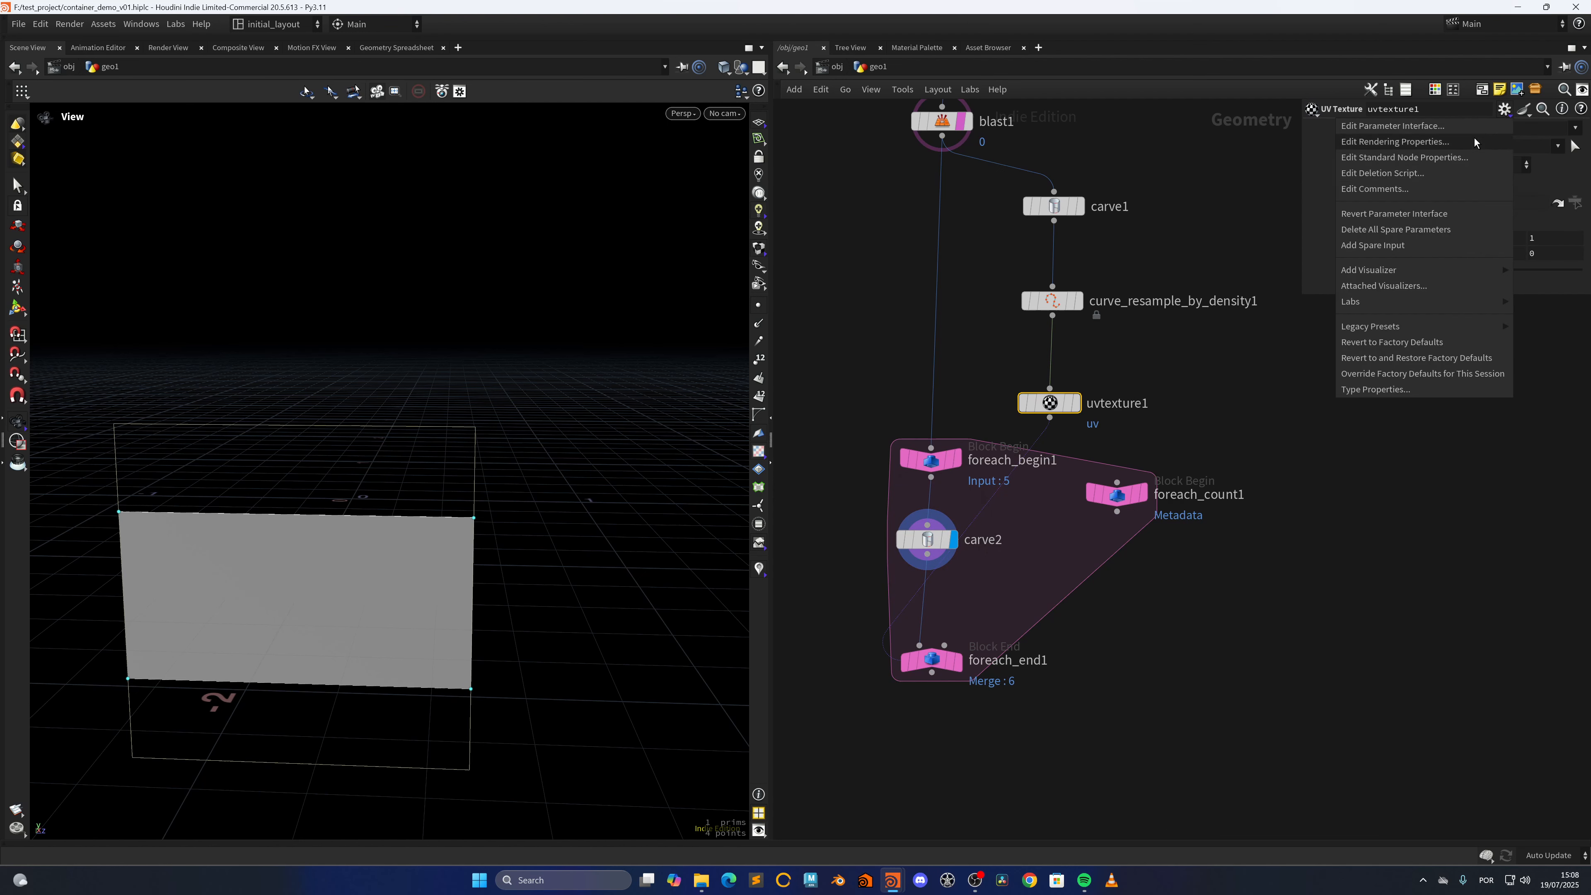
{"action": "left_click", "coordinate": [1389, 241]}
{"action": "left_click_drag", "start_coordinate": [1052, 405], "coordinate": [1440, 304]}
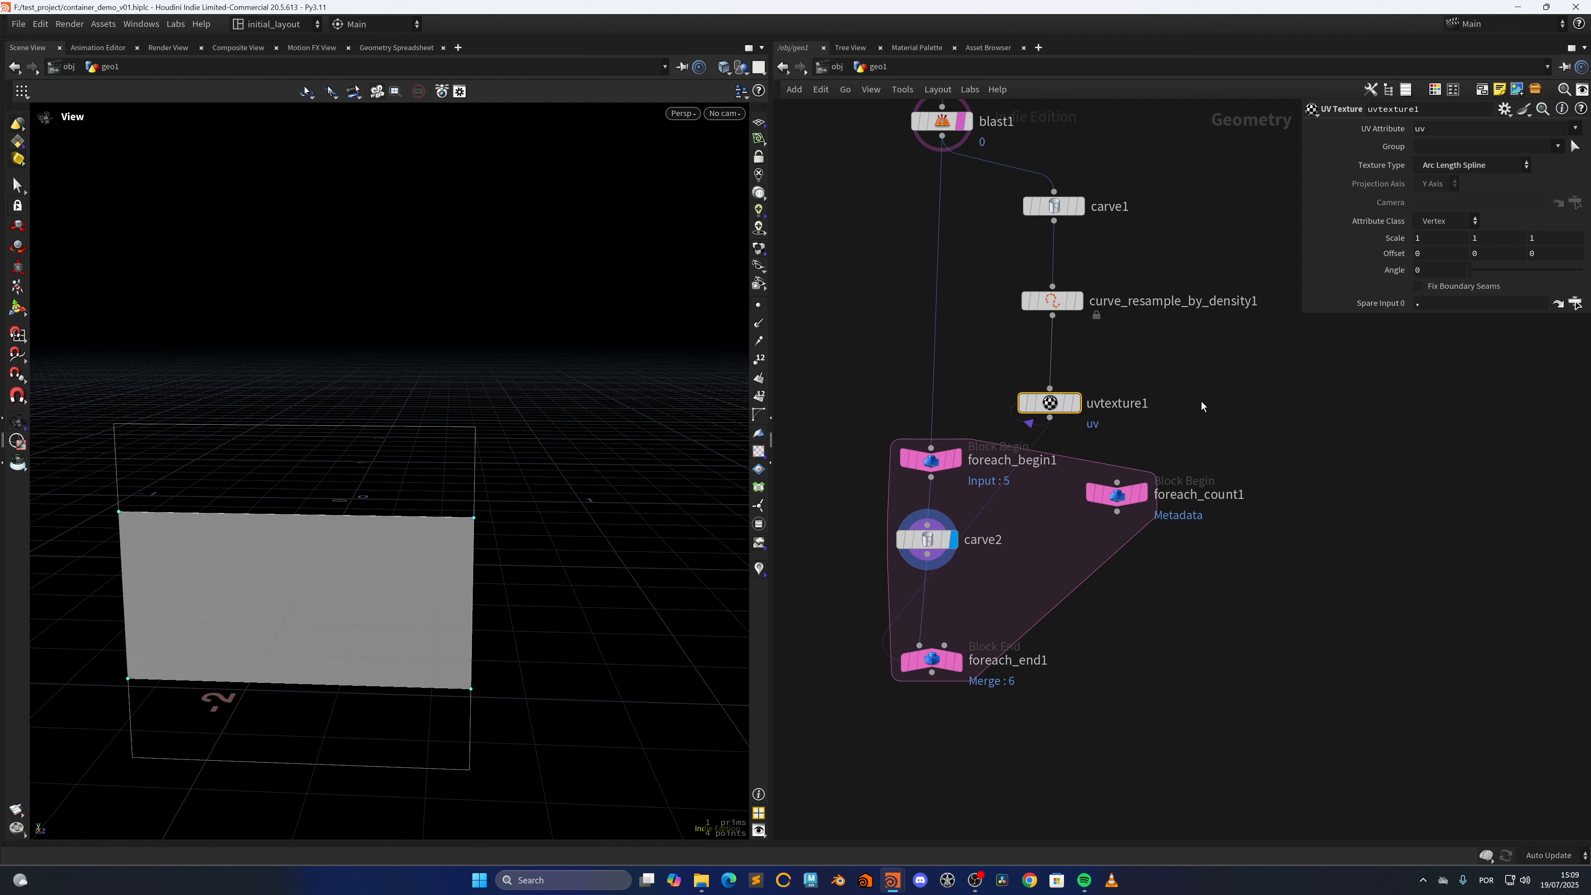
{"action": "key", "text": "ctrl+z"}
{"action": "key", "text": "ctrl+z"}
{"action": "key", "text": "ctrl+z"}
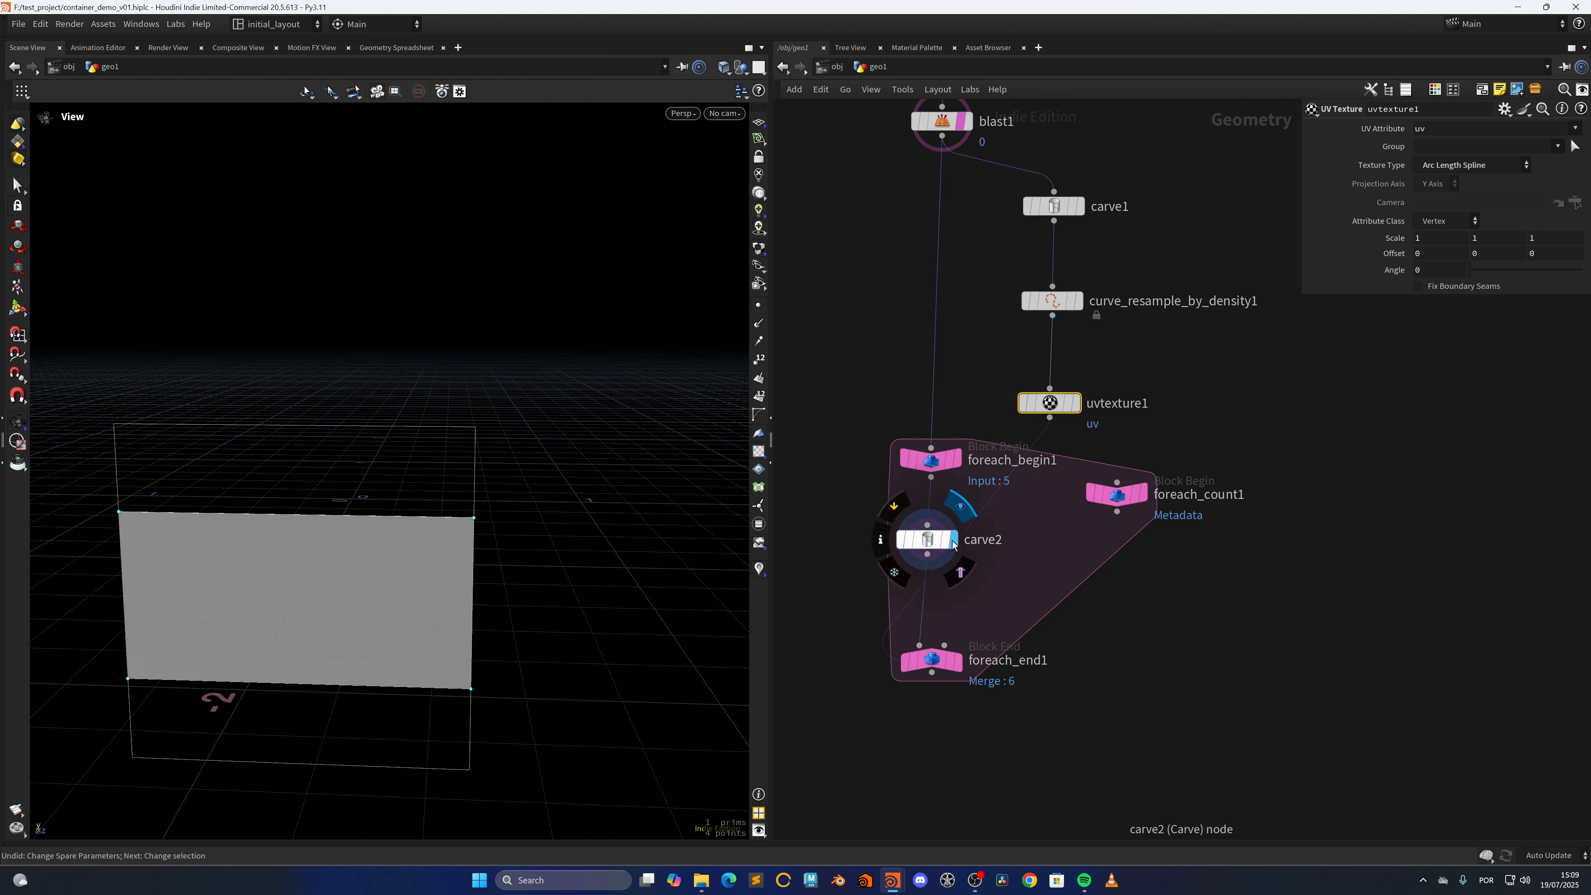
Add a spare input to carve2 that references uvtexture1
{"action": "left_click", "coordinate": [1504, 110]}
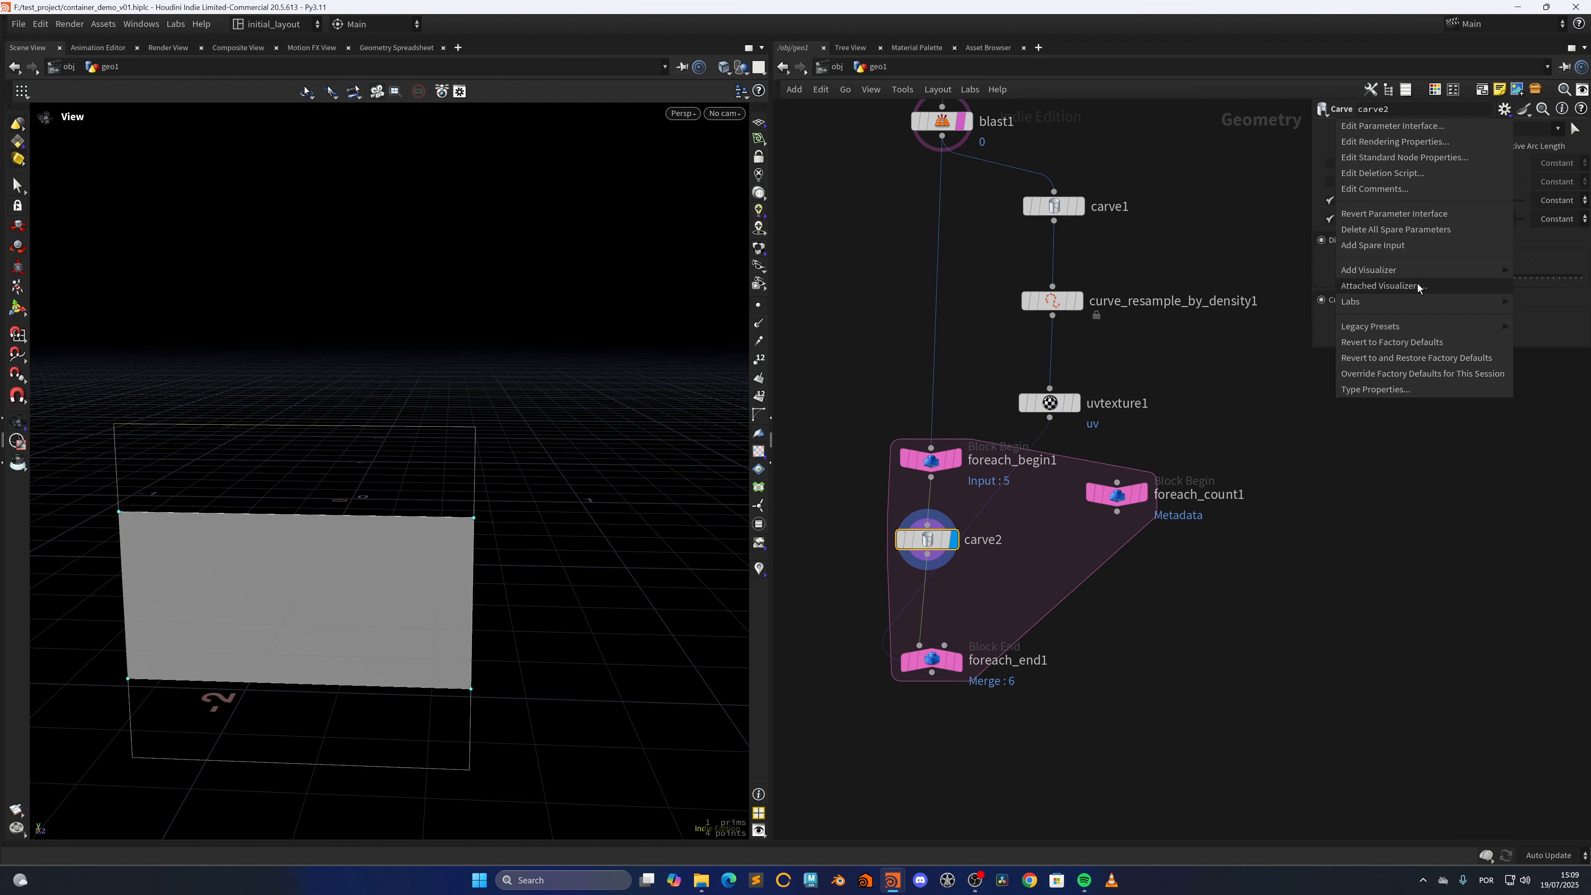
{"action": "left_click", "coordinate": [1391, 245]}
{"action": "mouse_move", "coordinate": [1052, 411]}
{"action": "left_click_drag", "start_coordinate": [1050, 408], "coordinate": [1452, 356]}
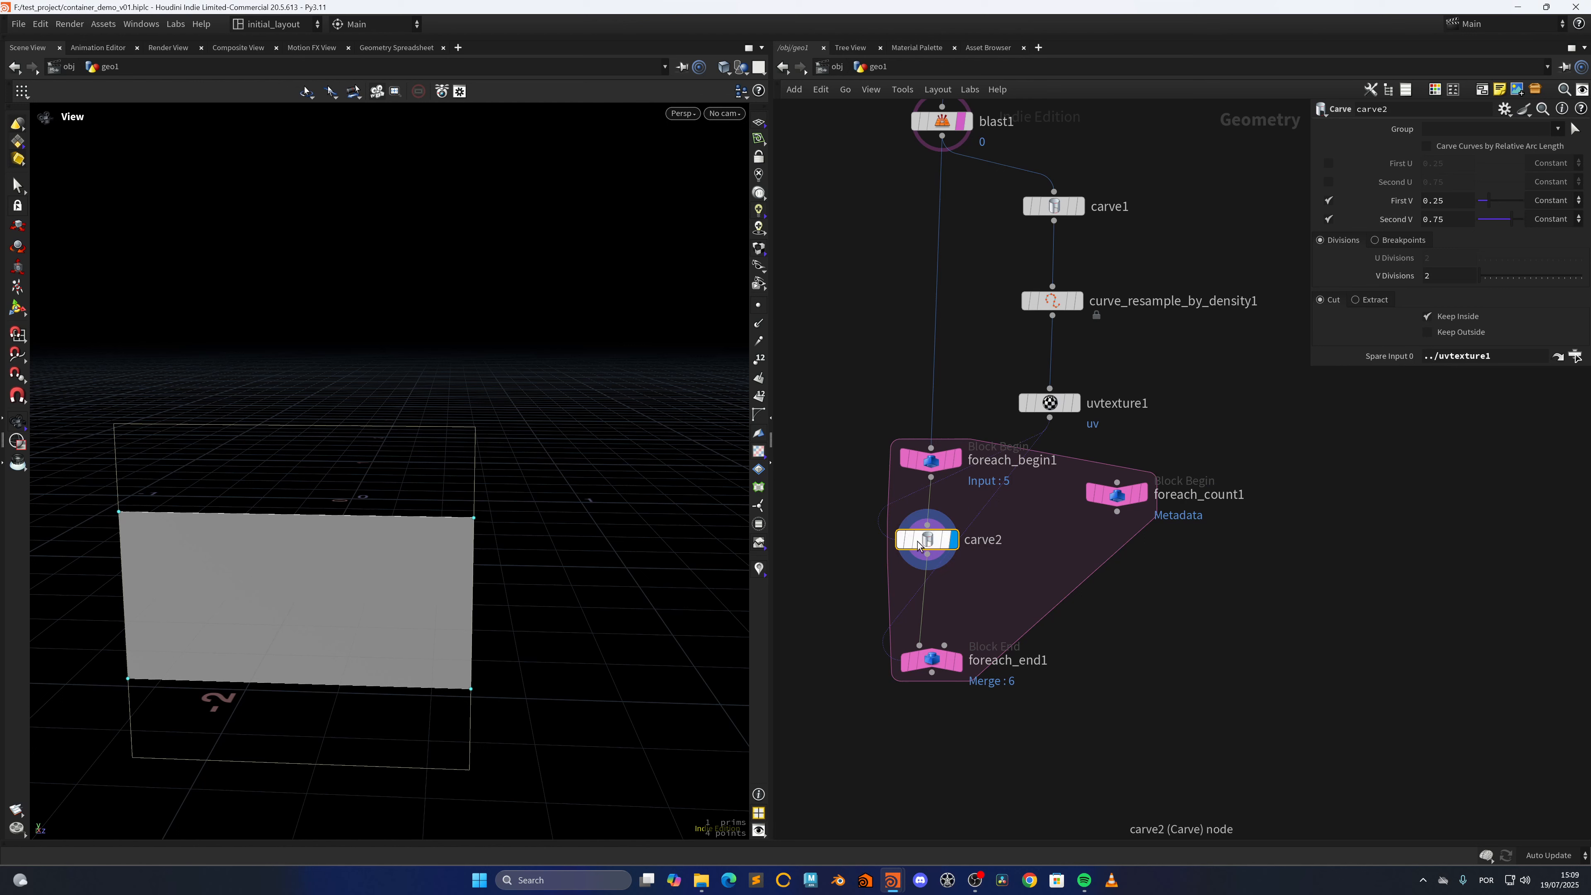
Move foreach_count1 level with foreach_begin1 and reference it in a second spare input on carve2
{"action": "left_click_drag", "start_coordinate": [1117, 495], "coordinate": [1116, 468]}
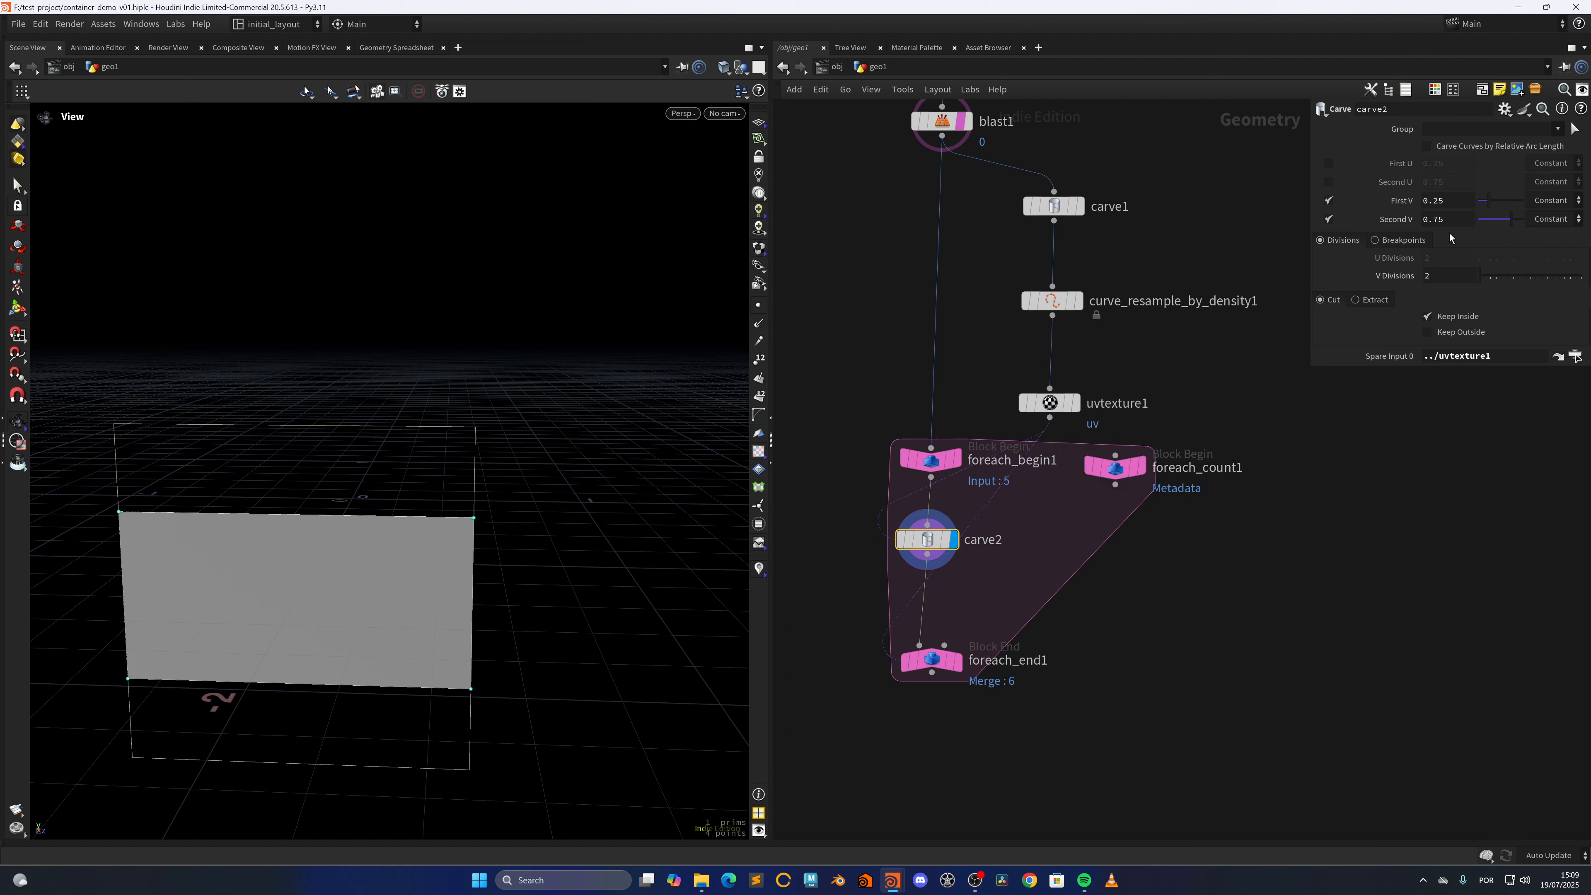
{"action": "left_click", "coordinate": [1504, 109]}
{"action": "left_click", "coordinate": [1421, 252]}
{"action": "left_click_drag", "start_coordinate": [1114, 467], "coordinate": [1462, 372]}
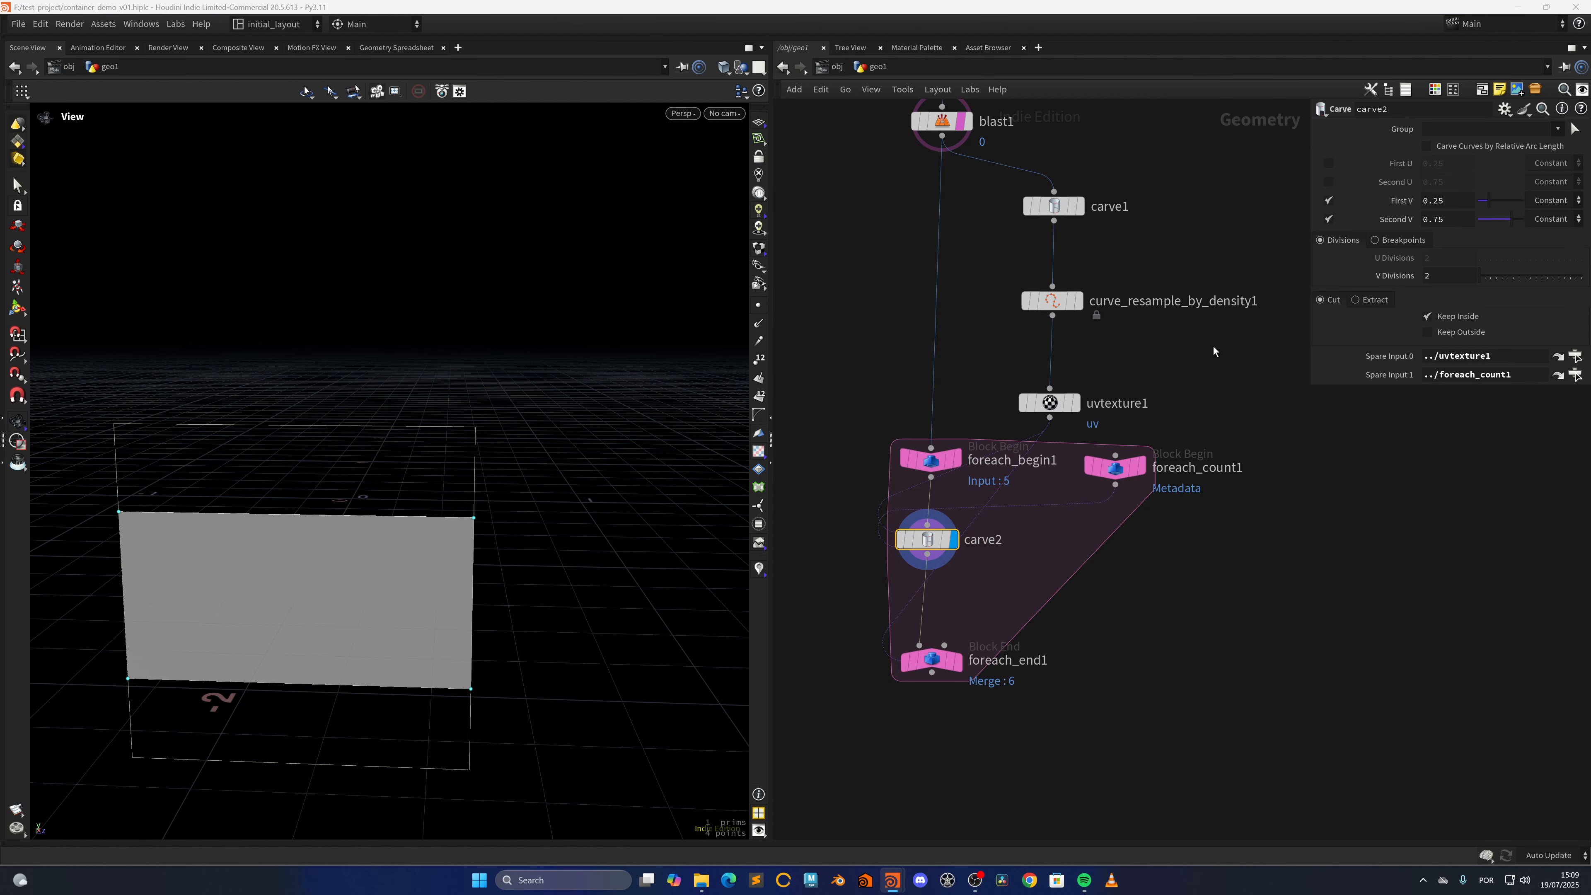
Open the expression editor for carve2's First V and enter point(-1, , "uv",0), leaving the point-number argument empty
{"action": "left_click", "coordinate": [1454, 202]}
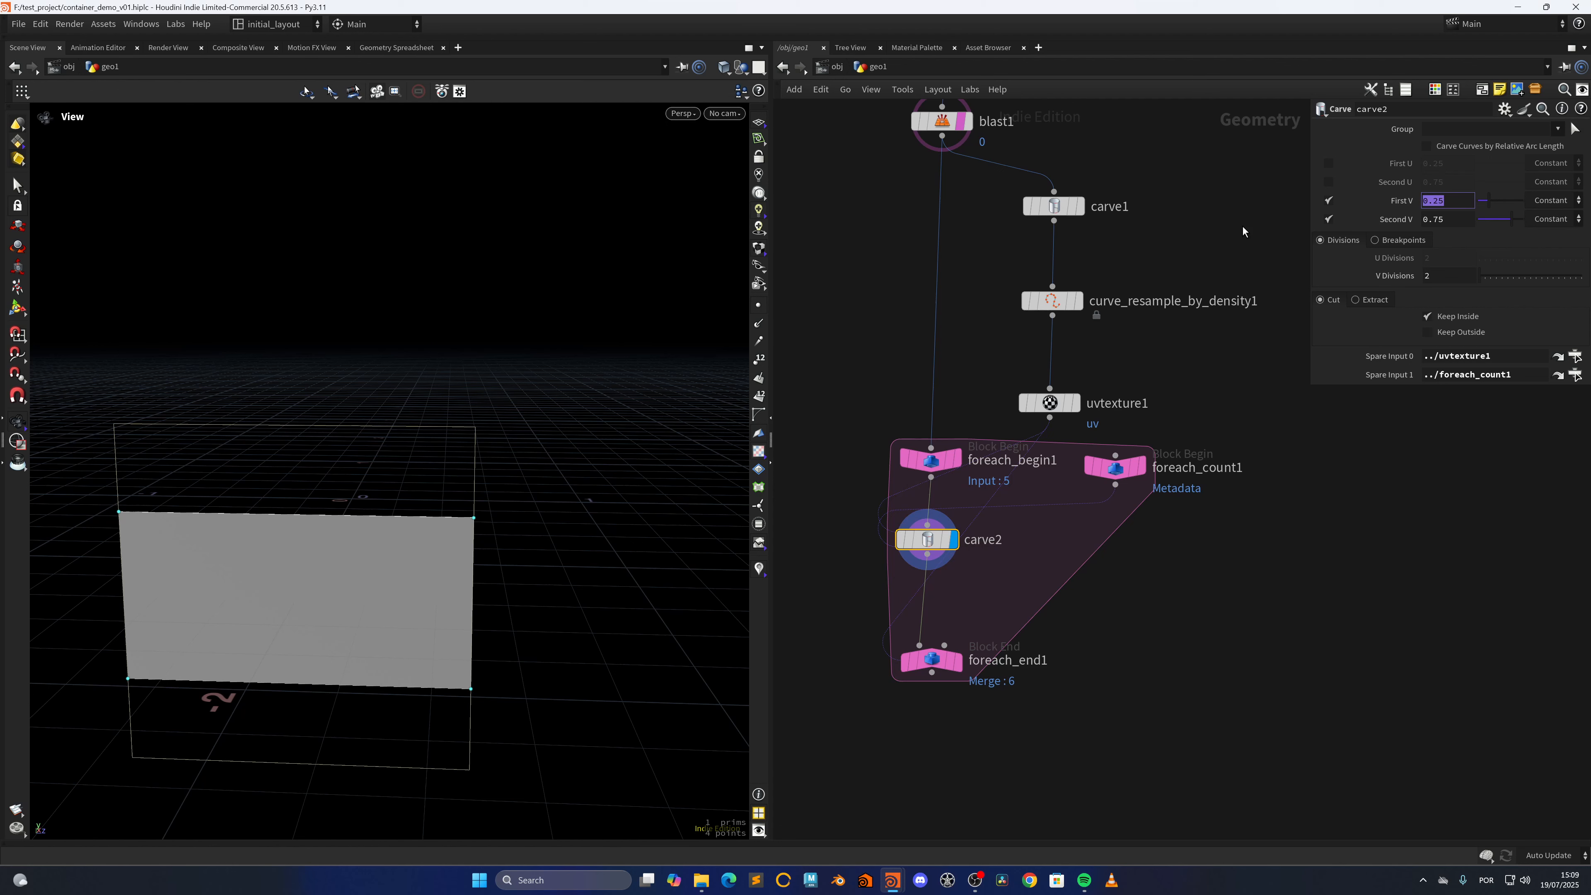
{"action": "right_click", "coordinate": [1456, 202]}
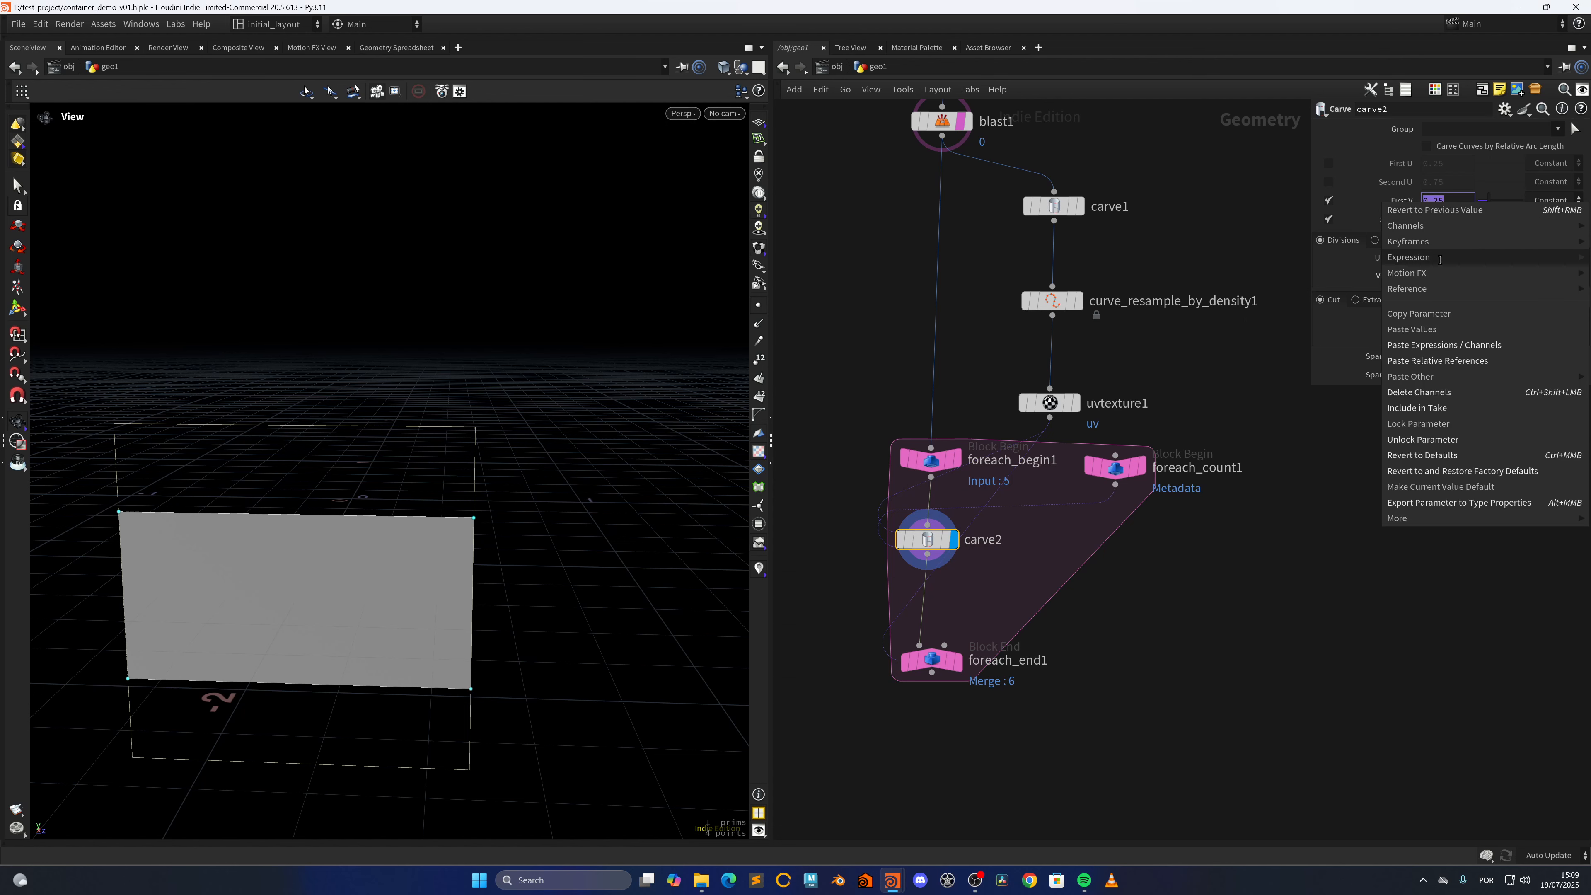
{"action": "mouse_move", "coordinate": [1409, 256]}
{"action": "left_click", "coordinate": [1293, 273]}
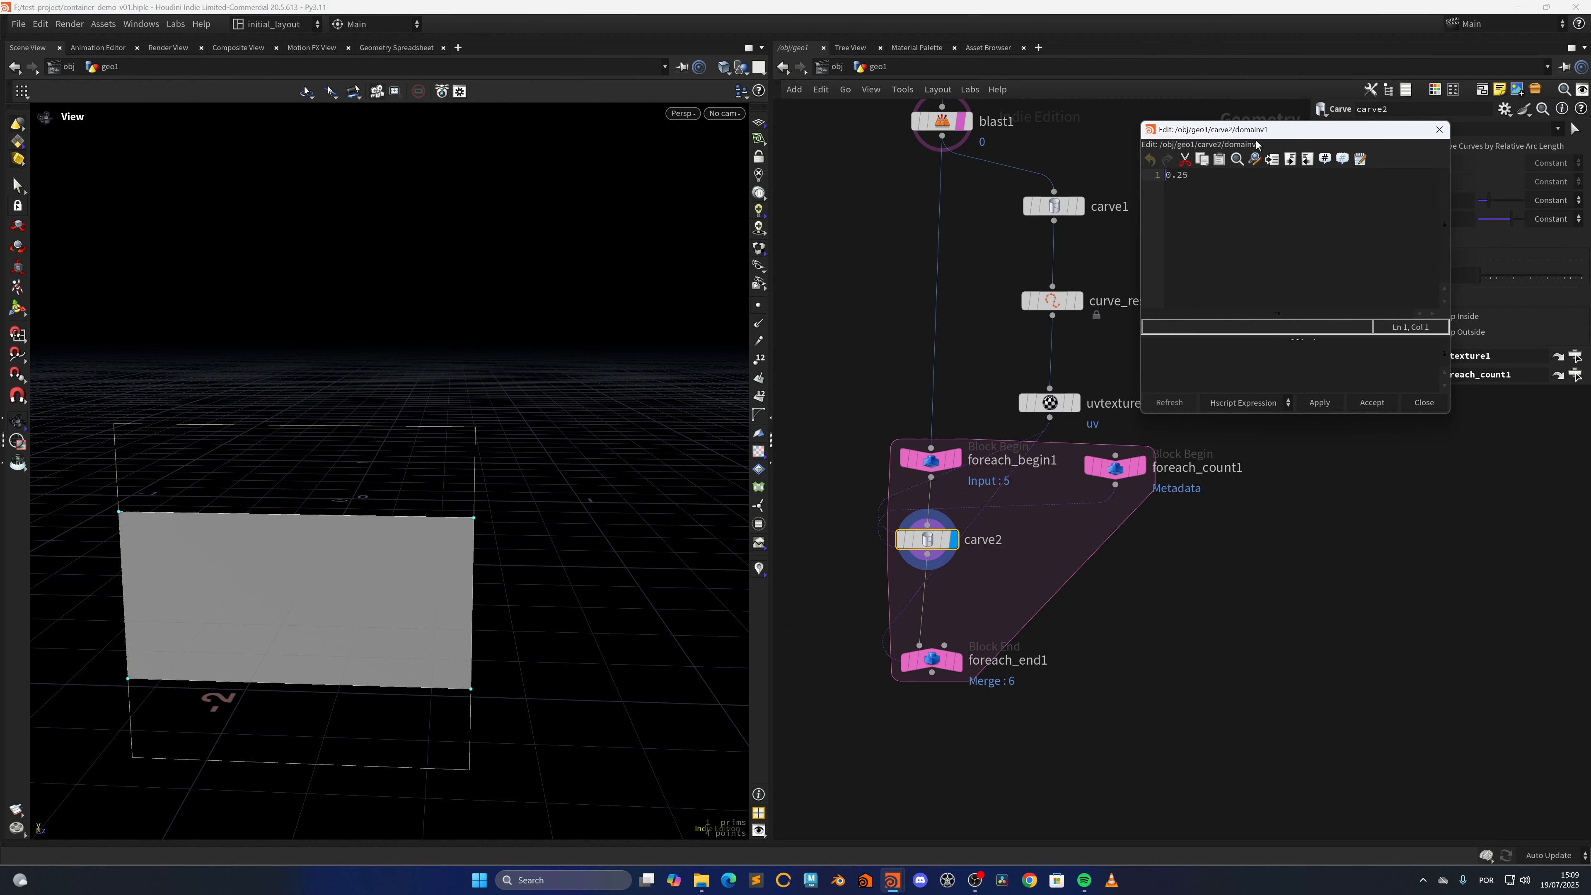
{"action": "left_click_drag", "start_coordinate": [597, 523], "coordinate": [465, 508]}
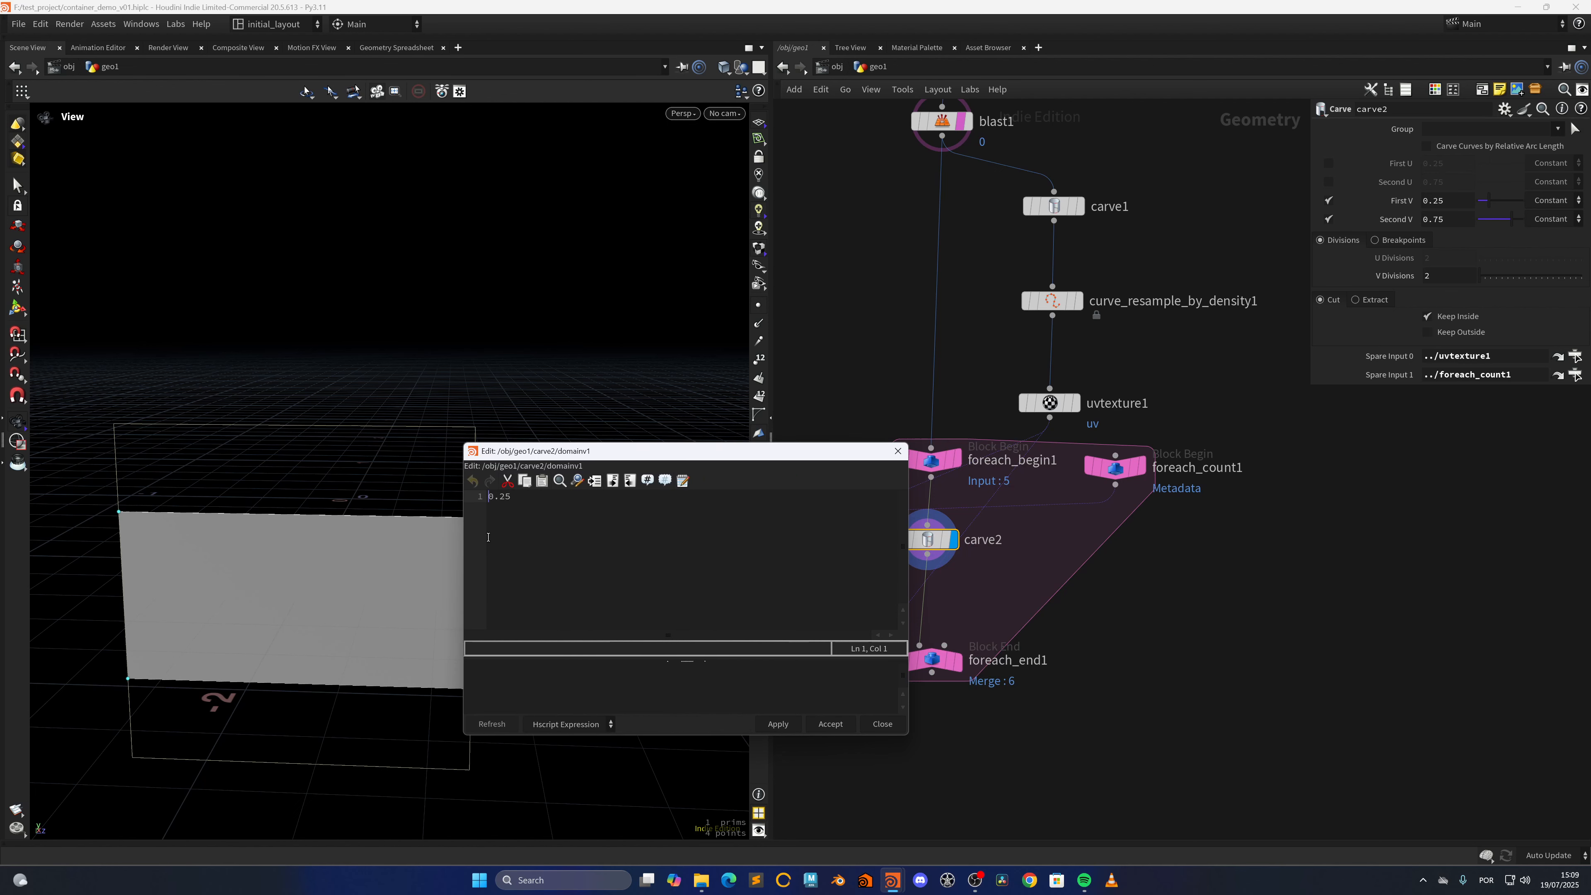
{"action": "type", "text": "point()-1"}
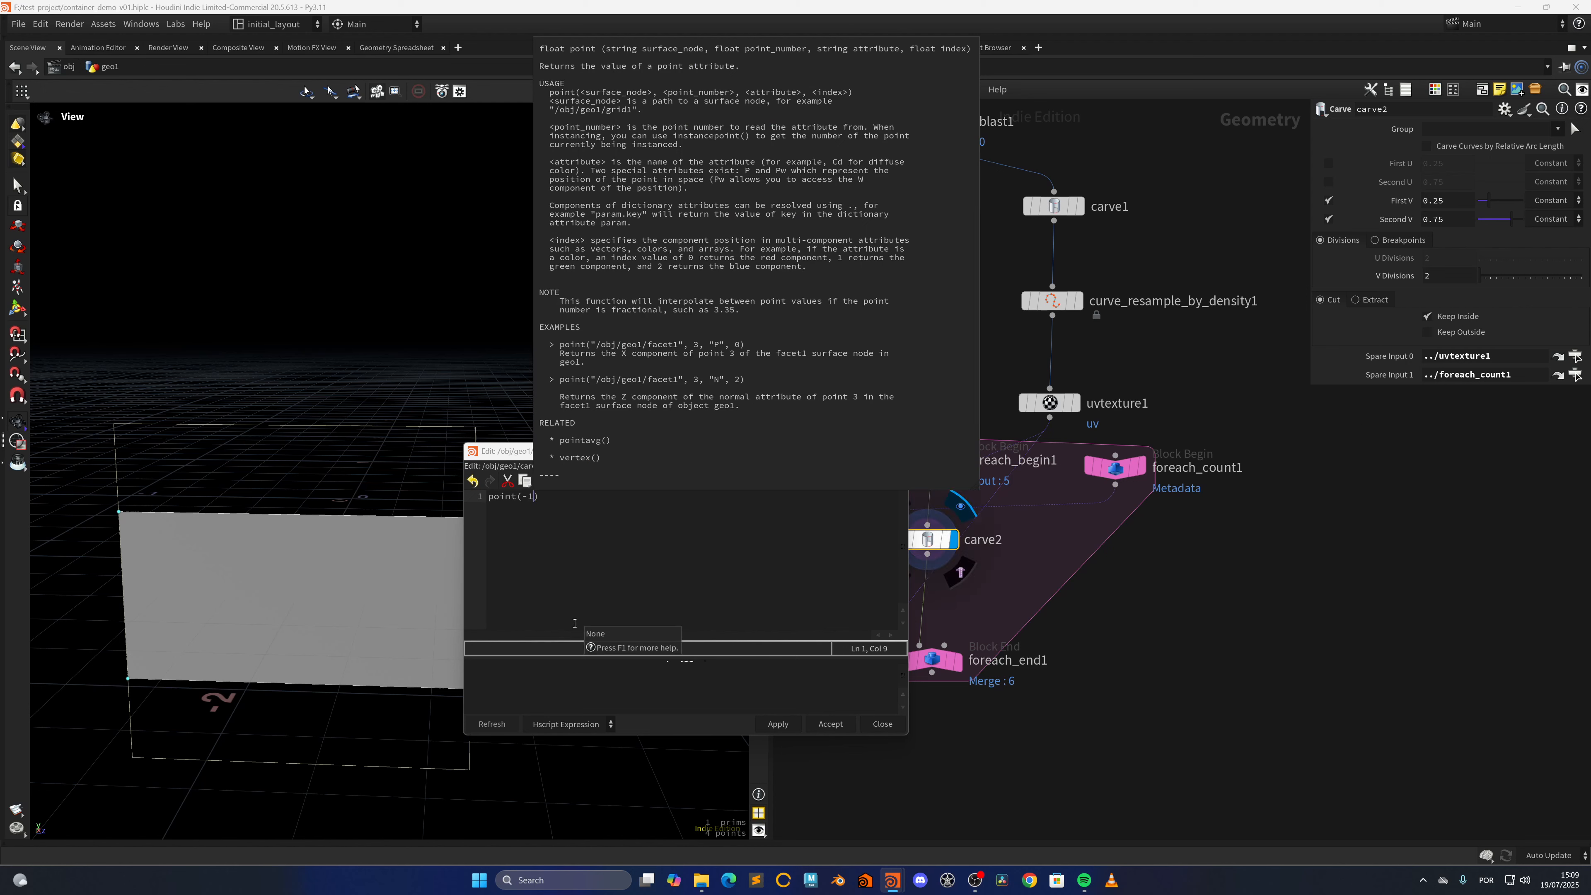
{"action": "type", "text": ", , \"uv\","}
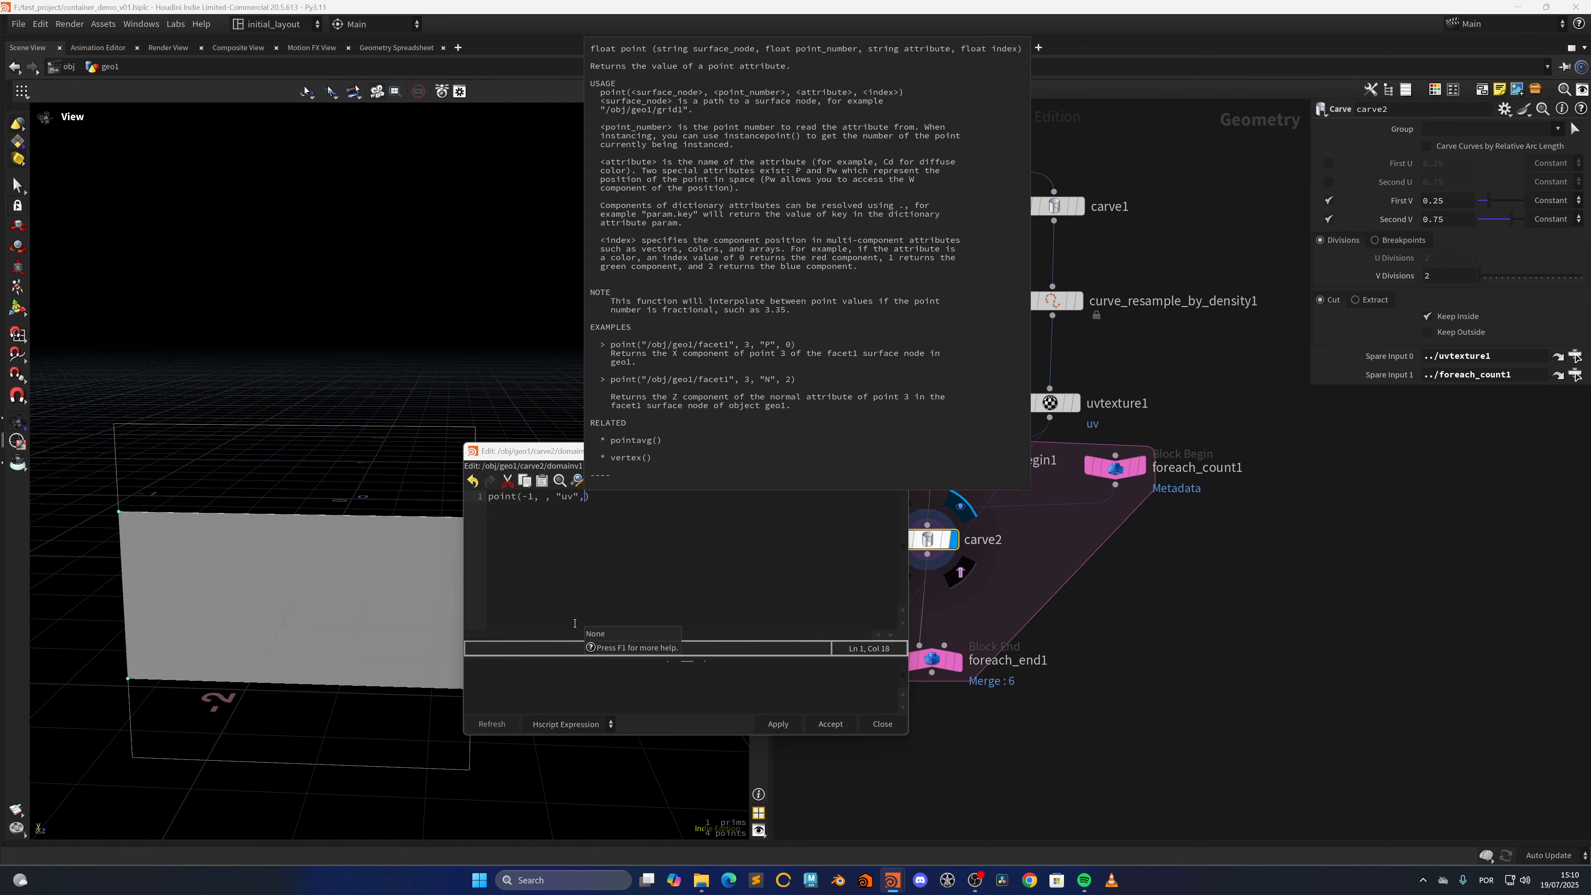
{"action": "type", "text": "0"}
Fill the empty point-number argument of the First V expression with detail(-2,"iteration",0)
{"action": "key", "text": "Left"}
{"action": "key", "text": "Left"}
{"action": "key", "text": "Left"}
{"action": "key", "text": "Left"}
{"action": "key", "text": "Left"}
{"action": "key", "text": "Left"}
{"action": "key", "text": "Left"}
{"action": "key", "text": "Left"}
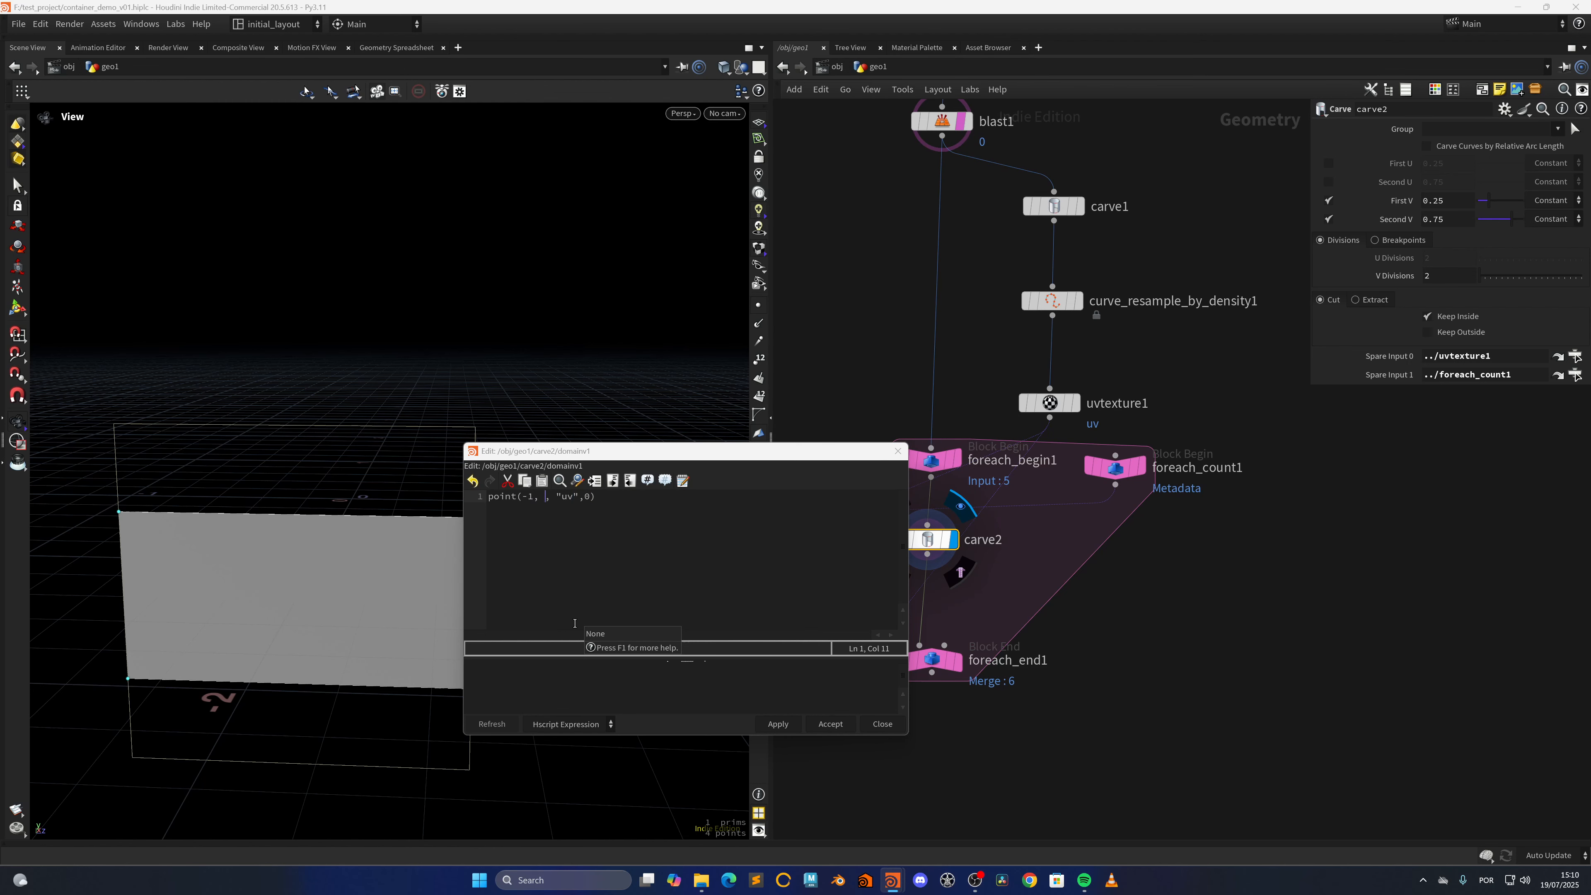
{"action": "type", "text": "de "}
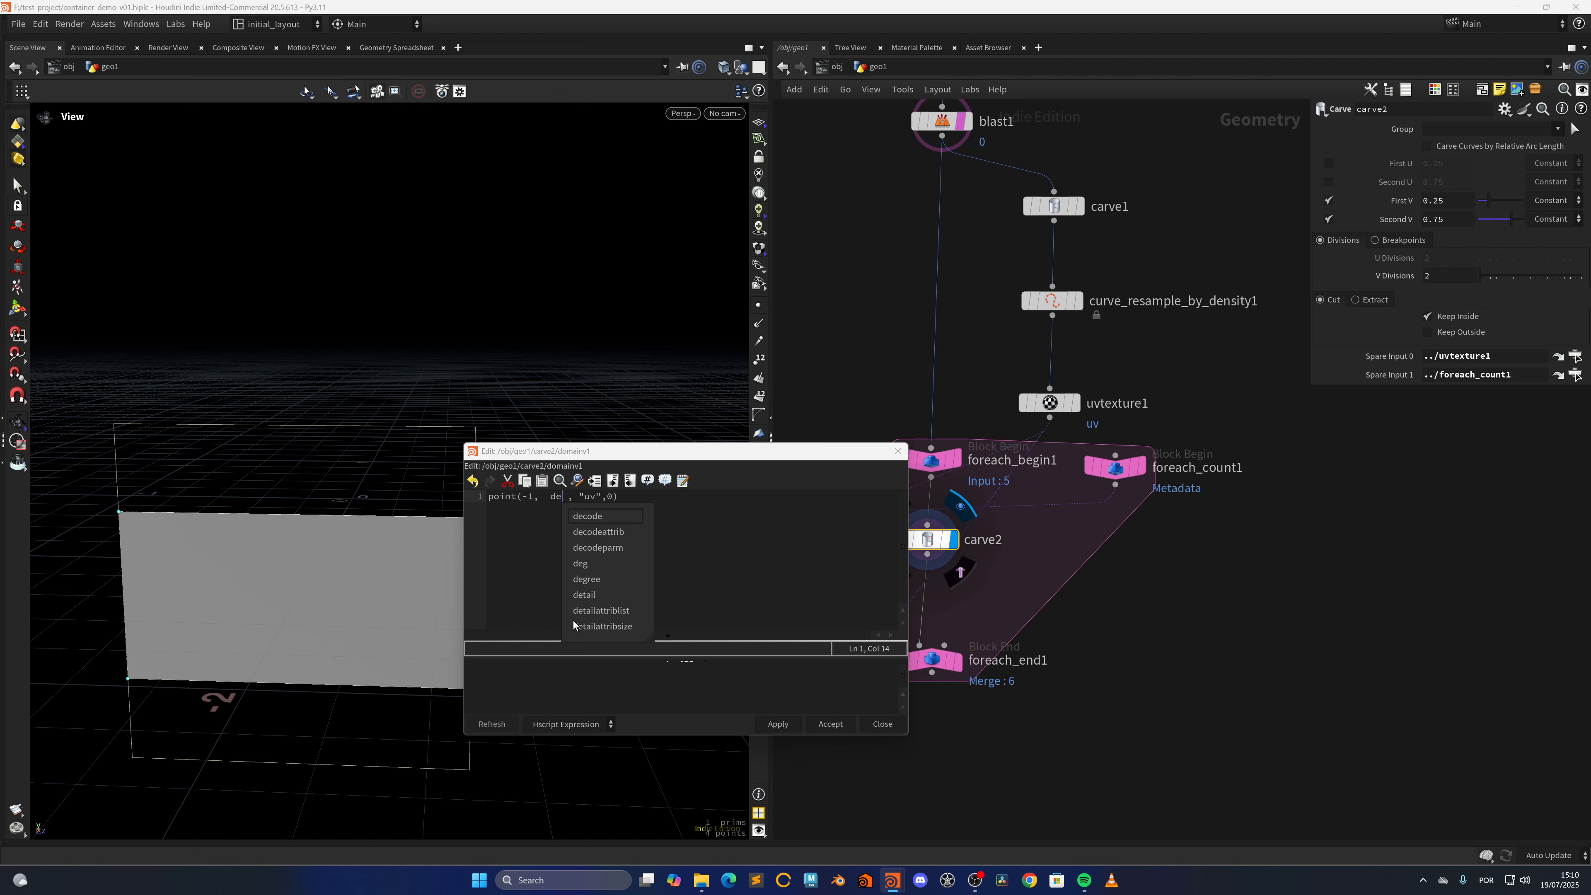
{"action": "type", "text": "tail(-2"}
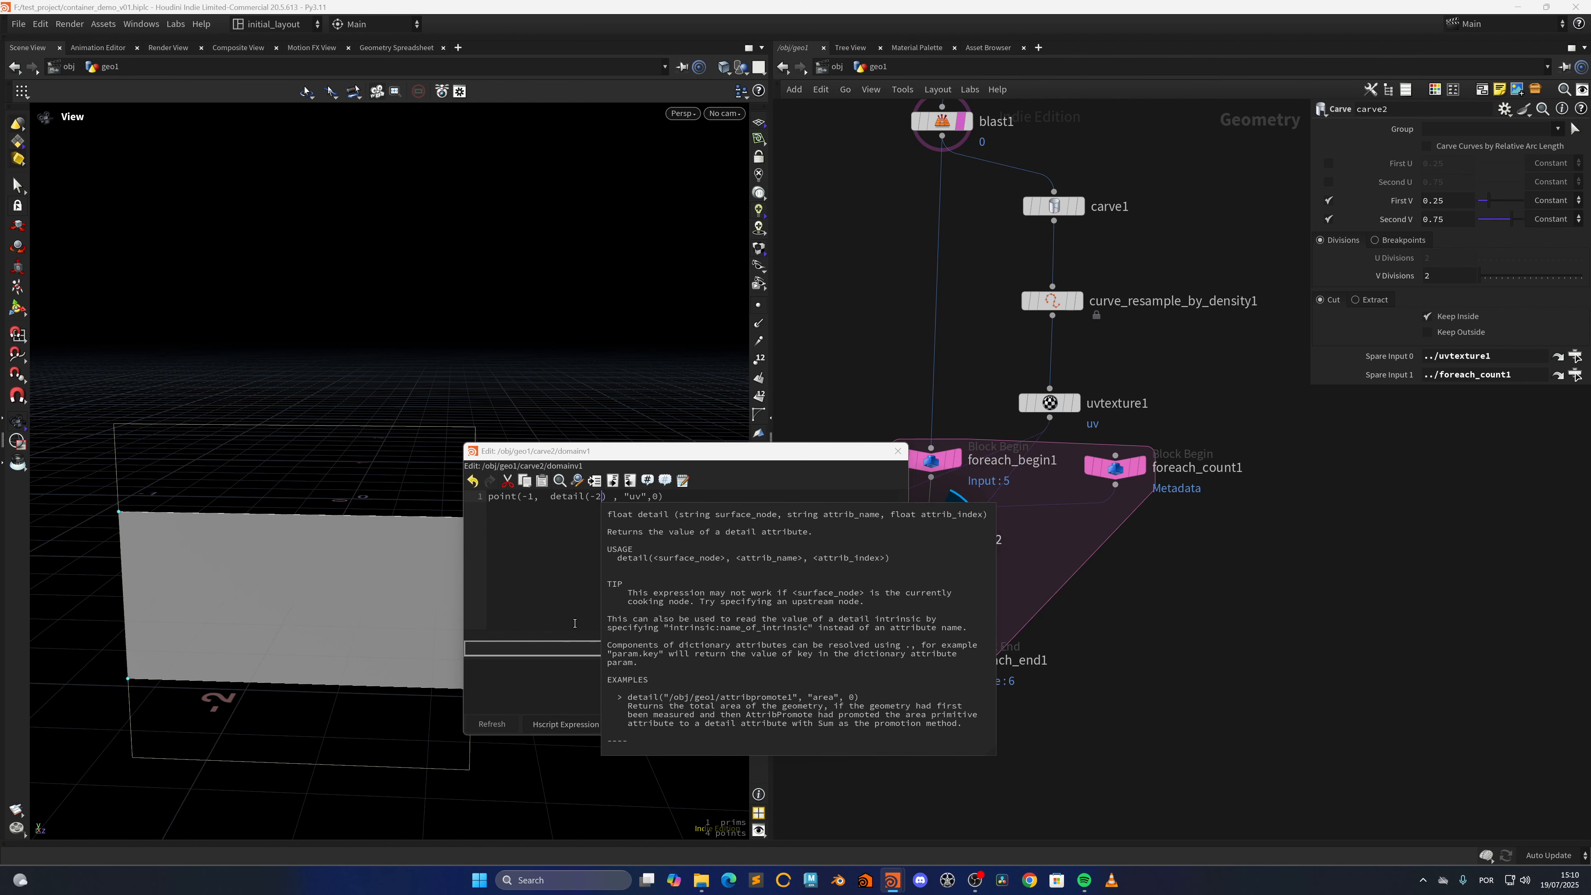
{"action": "type", "text": ",\"\""}
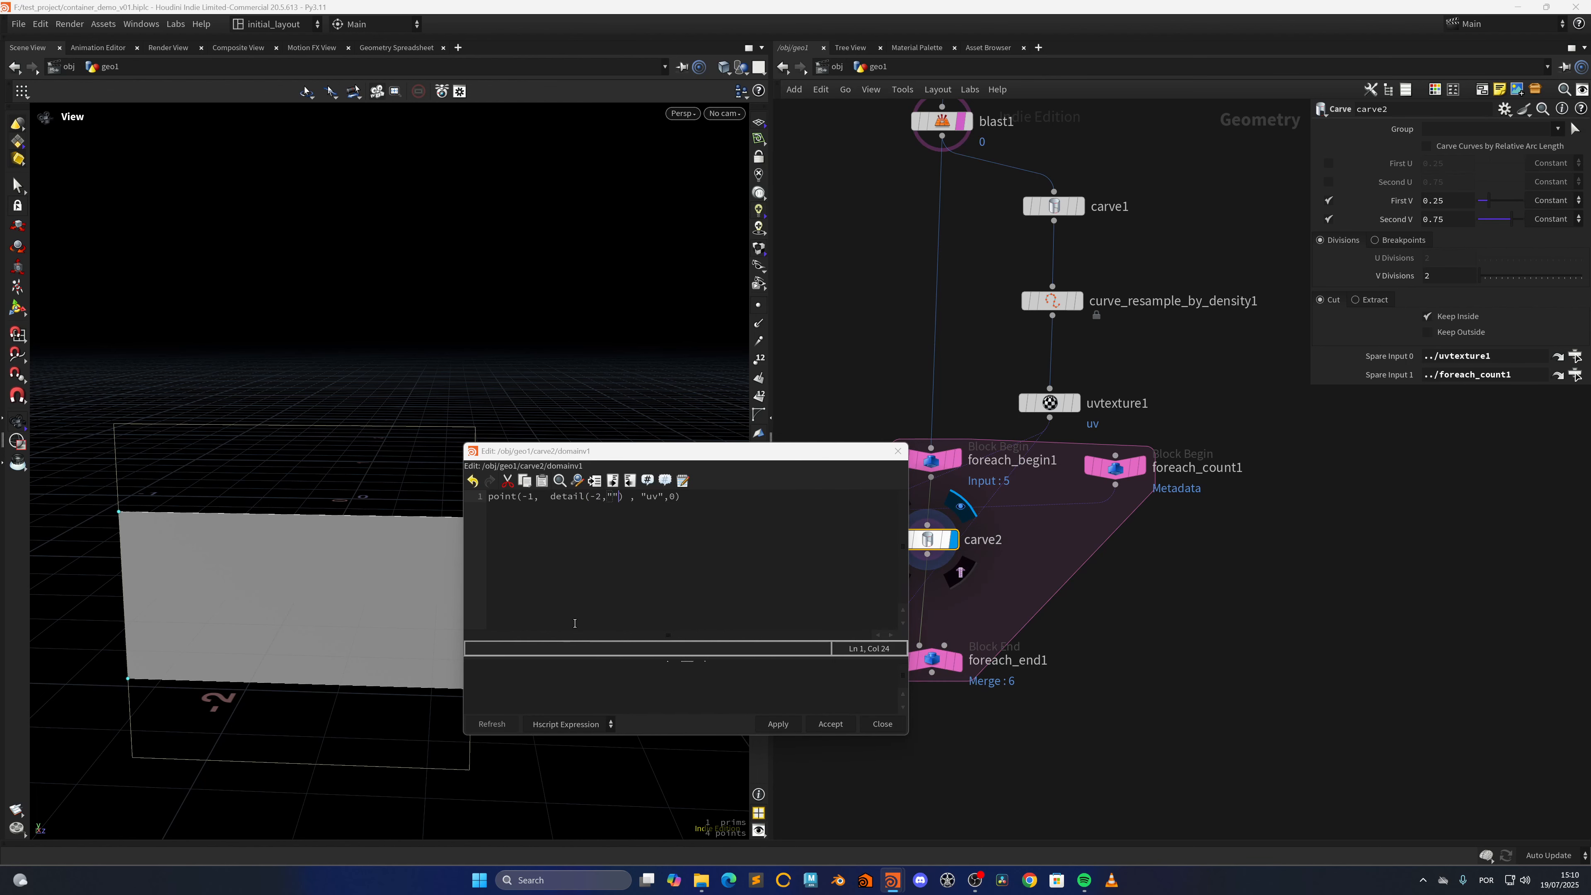
{"action": "type", "text": "iteration"}
{"action": "type", "text": ",0"}
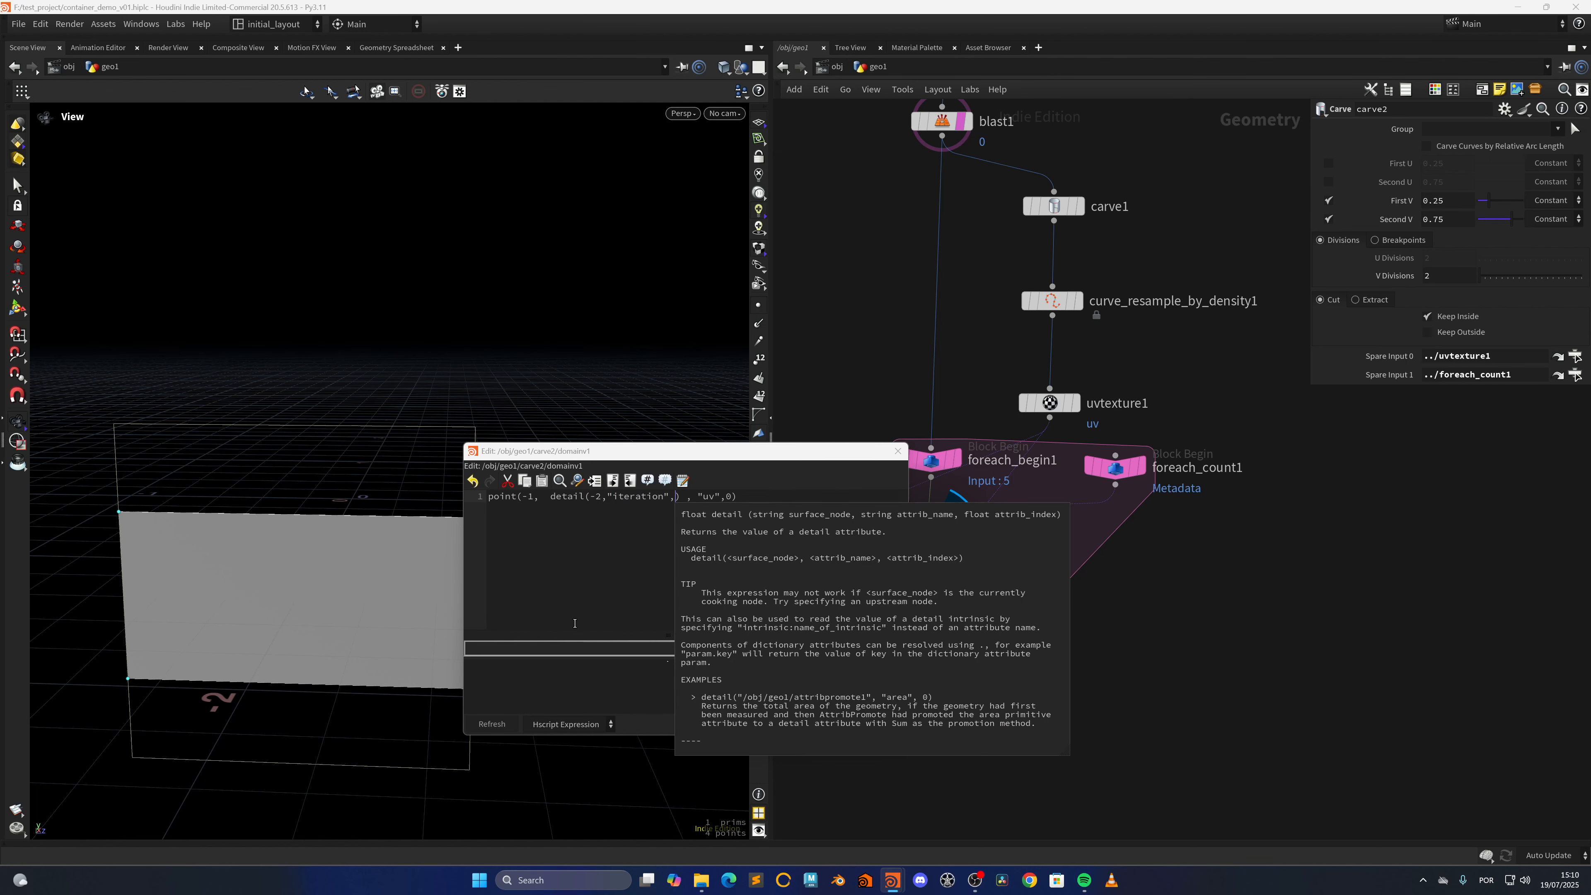
{"action": "key", "text": "Right"}
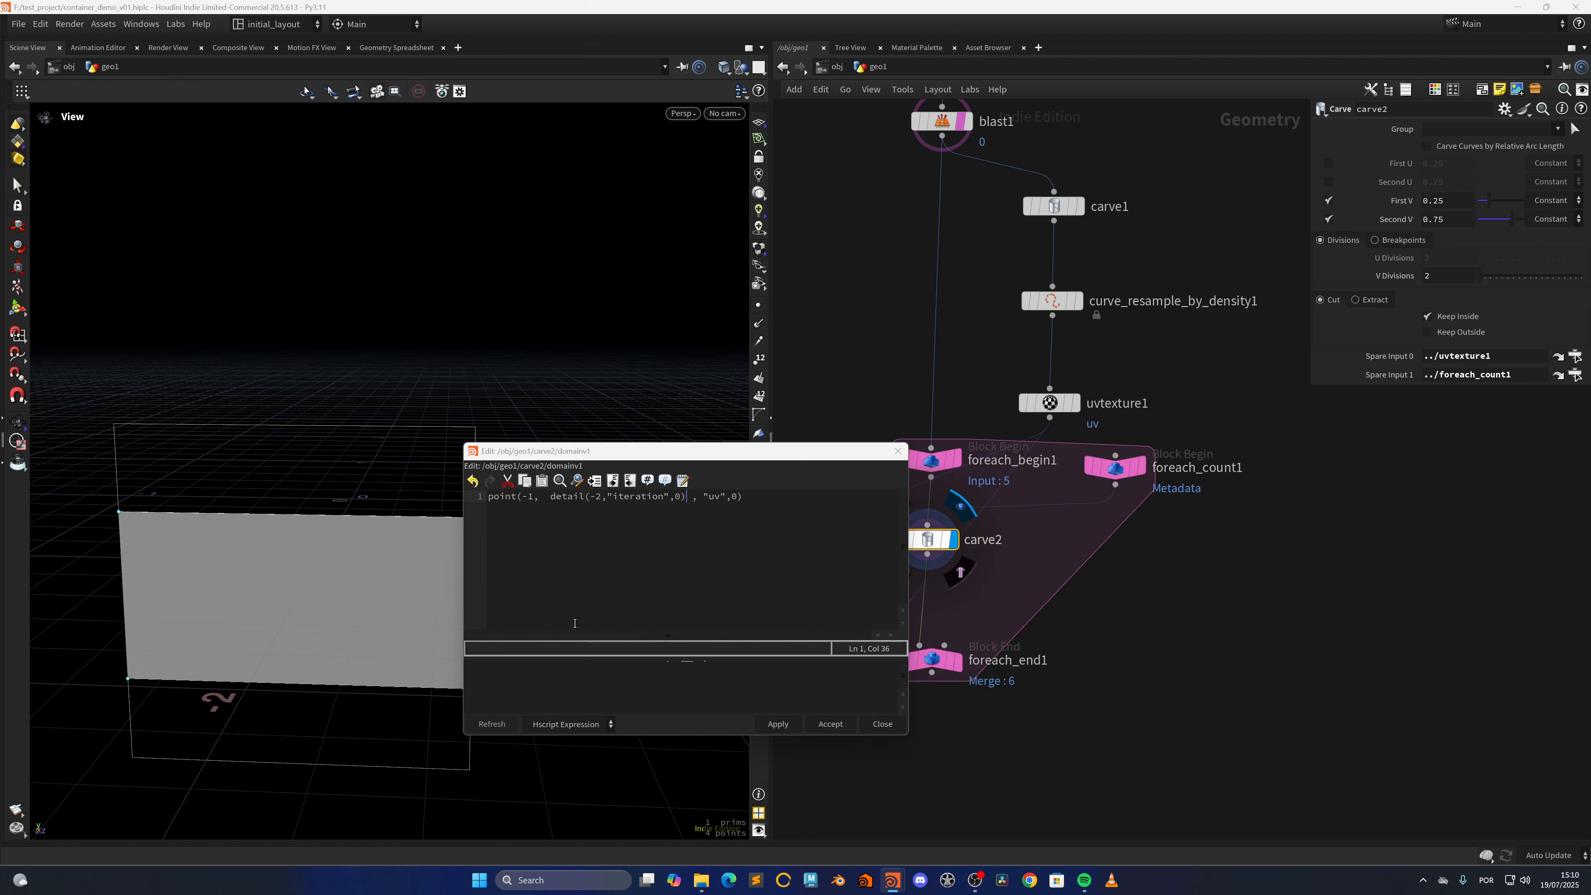
Copy the whole expression, accept it for First V, and paste it into Second V on carve2
{"action": "key", "text": "ctrl+a"}
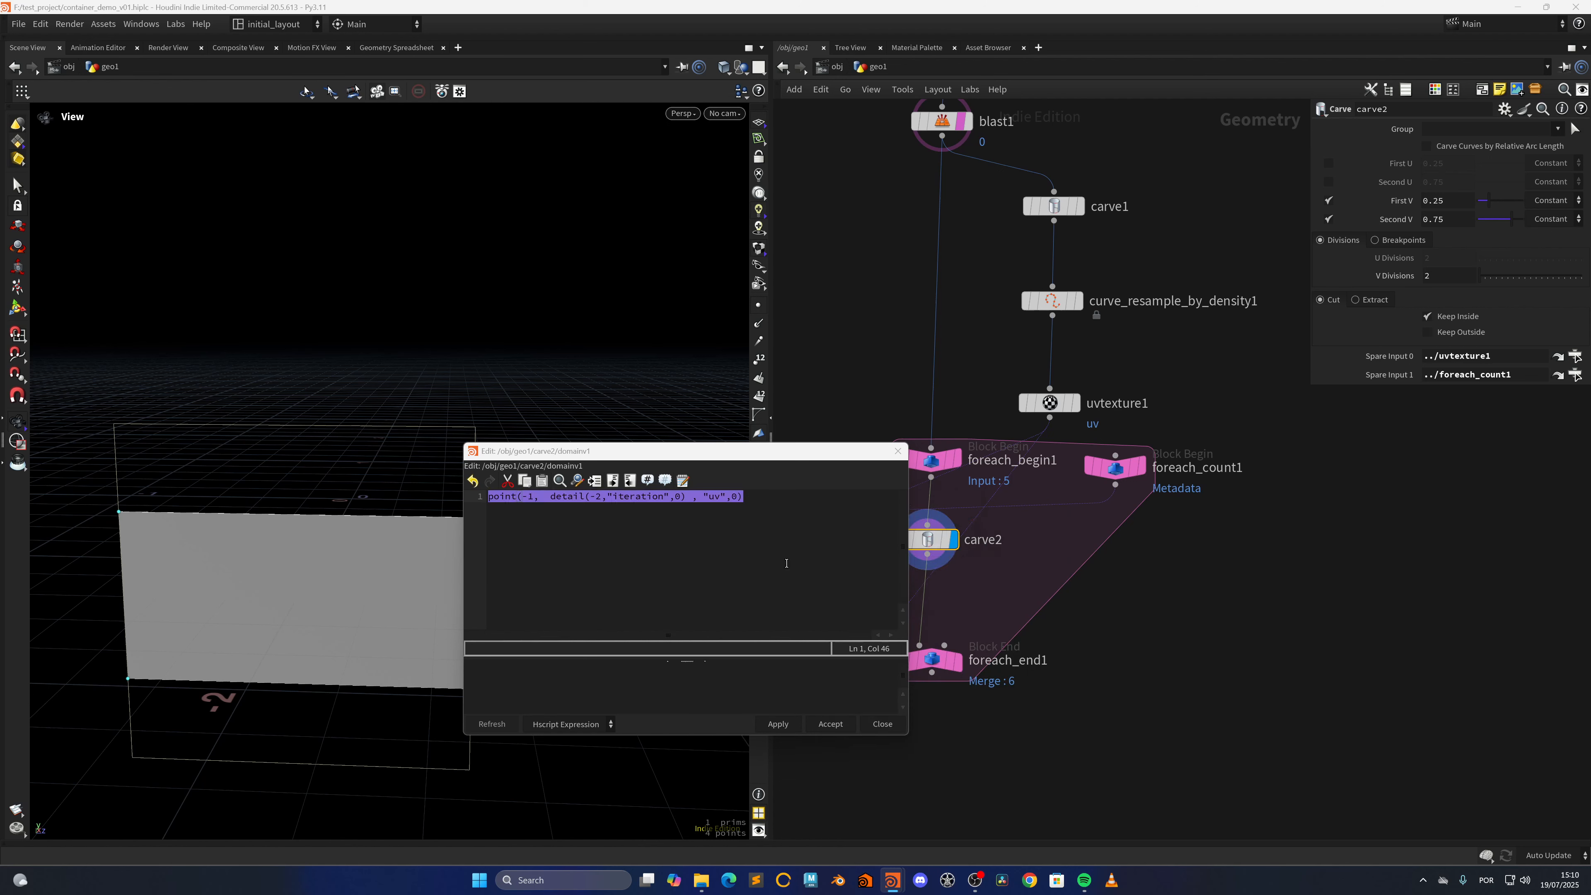
{"action": "left_click", "coordinate": [779, 724]}
{"action": "left_click", "coordinate": [832, 724]}
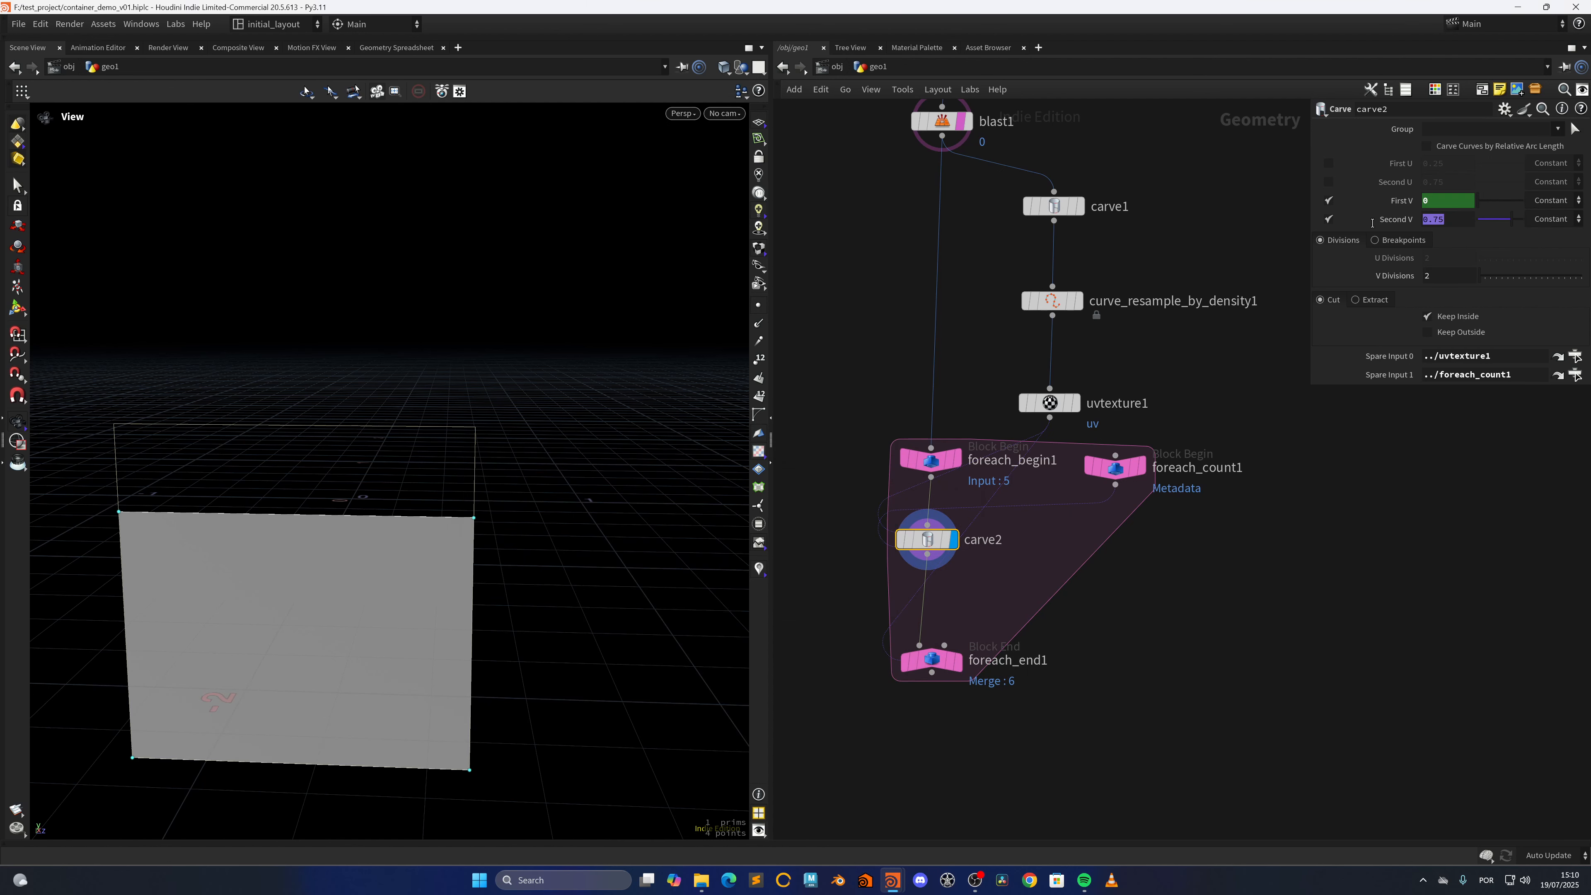
{"action": "key", "text": "ctrl+v"}
{"action": "key", "text": "Return"}
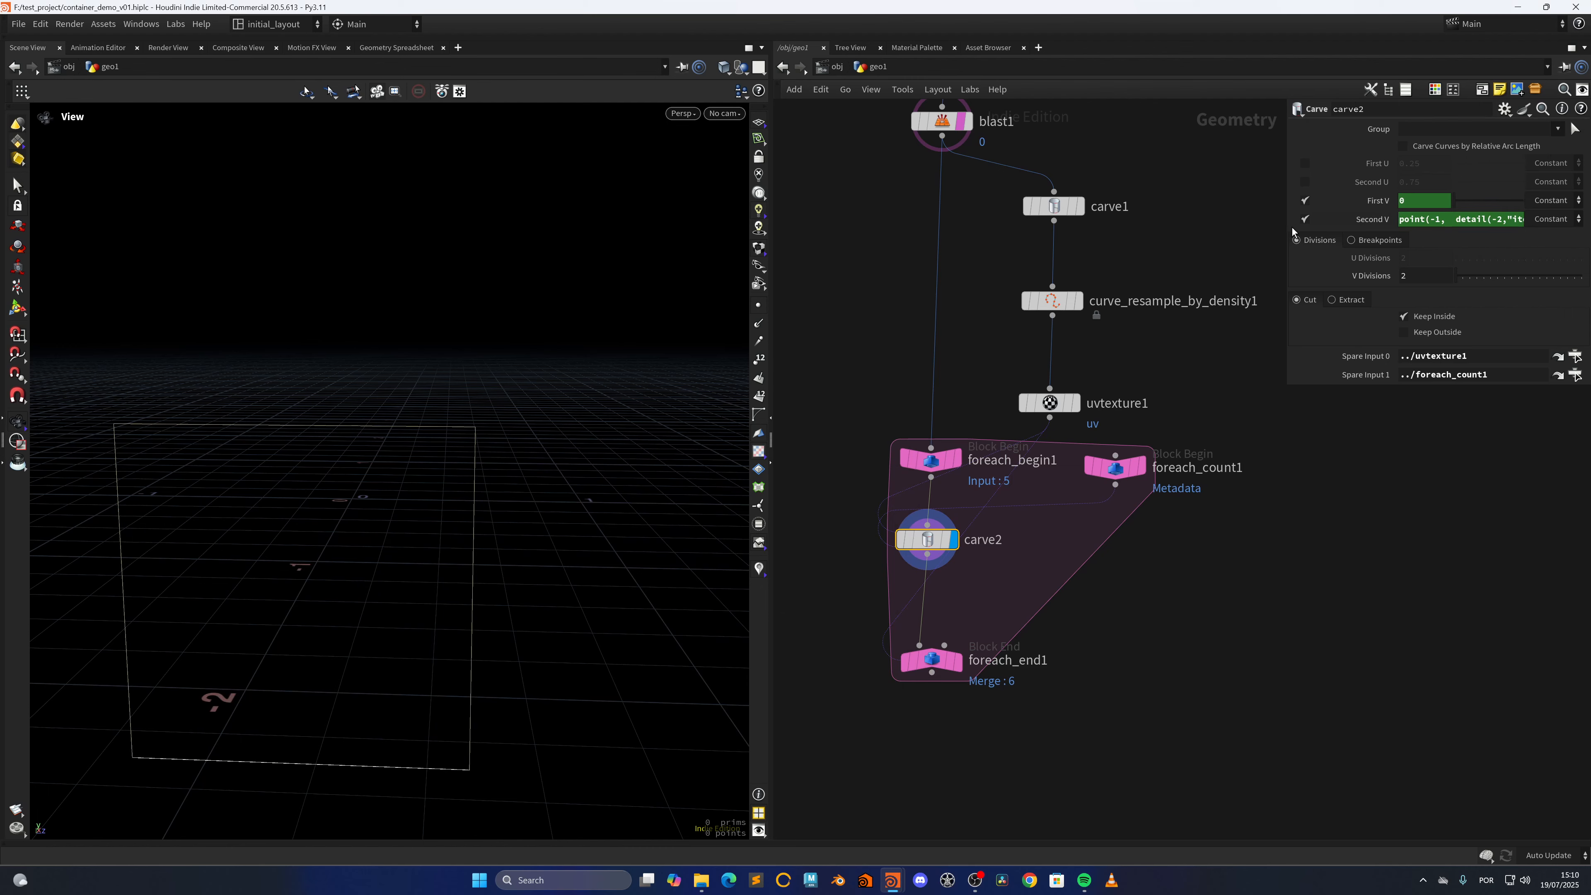
Widen the parameter area and add +1 after detail(-2,"iteration",0) in carve2's Second V expression
{"action": "left_click_drag", "start_coordinate": [1309, 225], "coordinate": [1021, 226]}
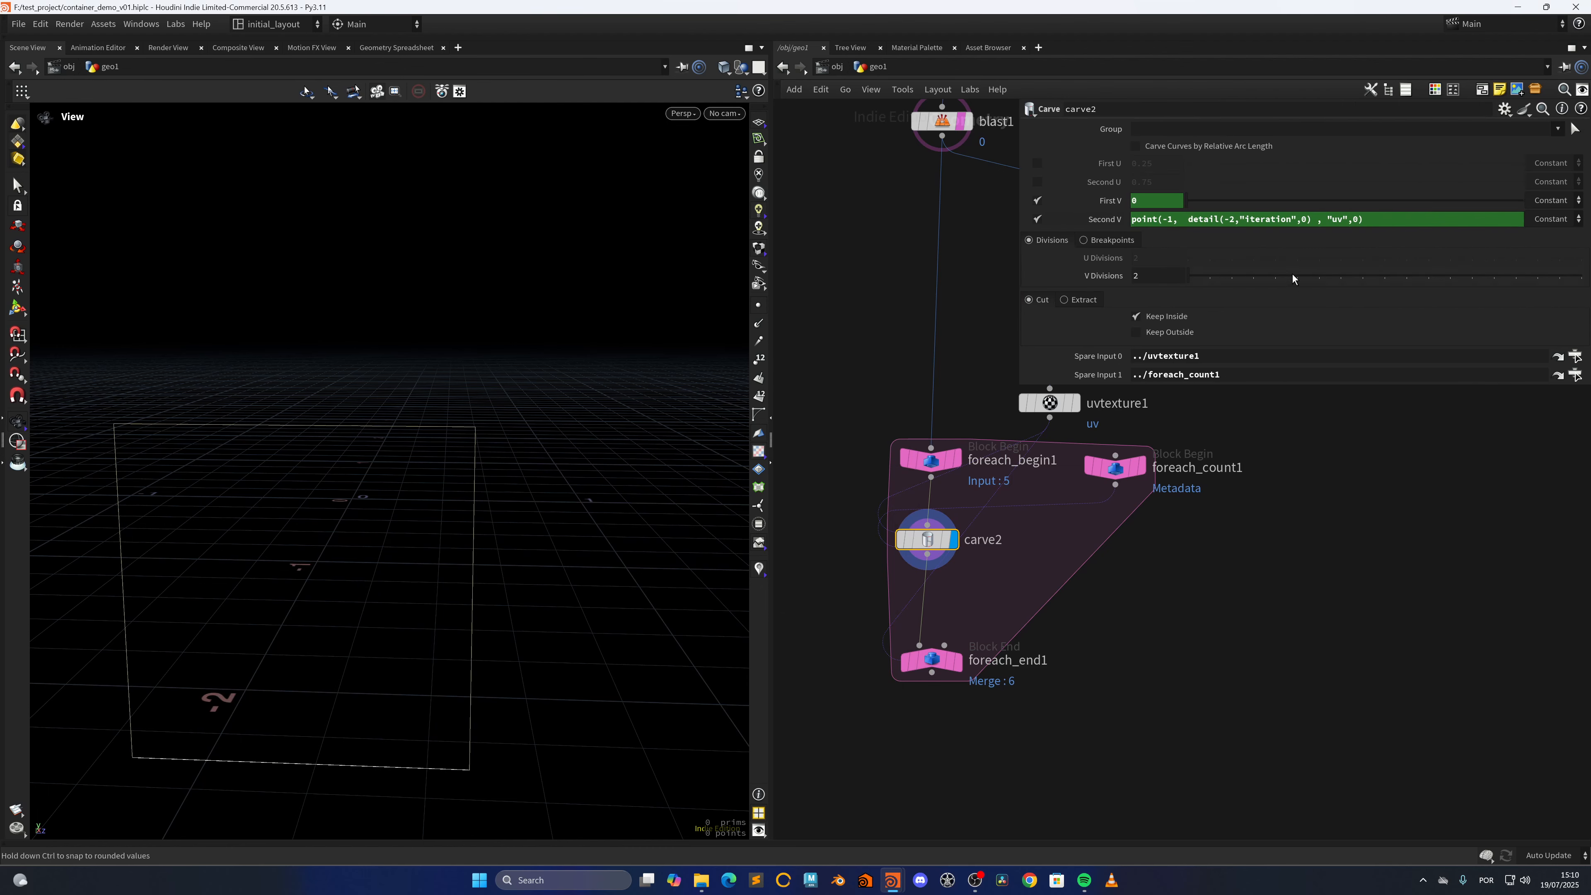
{"action": "left_click", "coordinate": [1312, 219]}
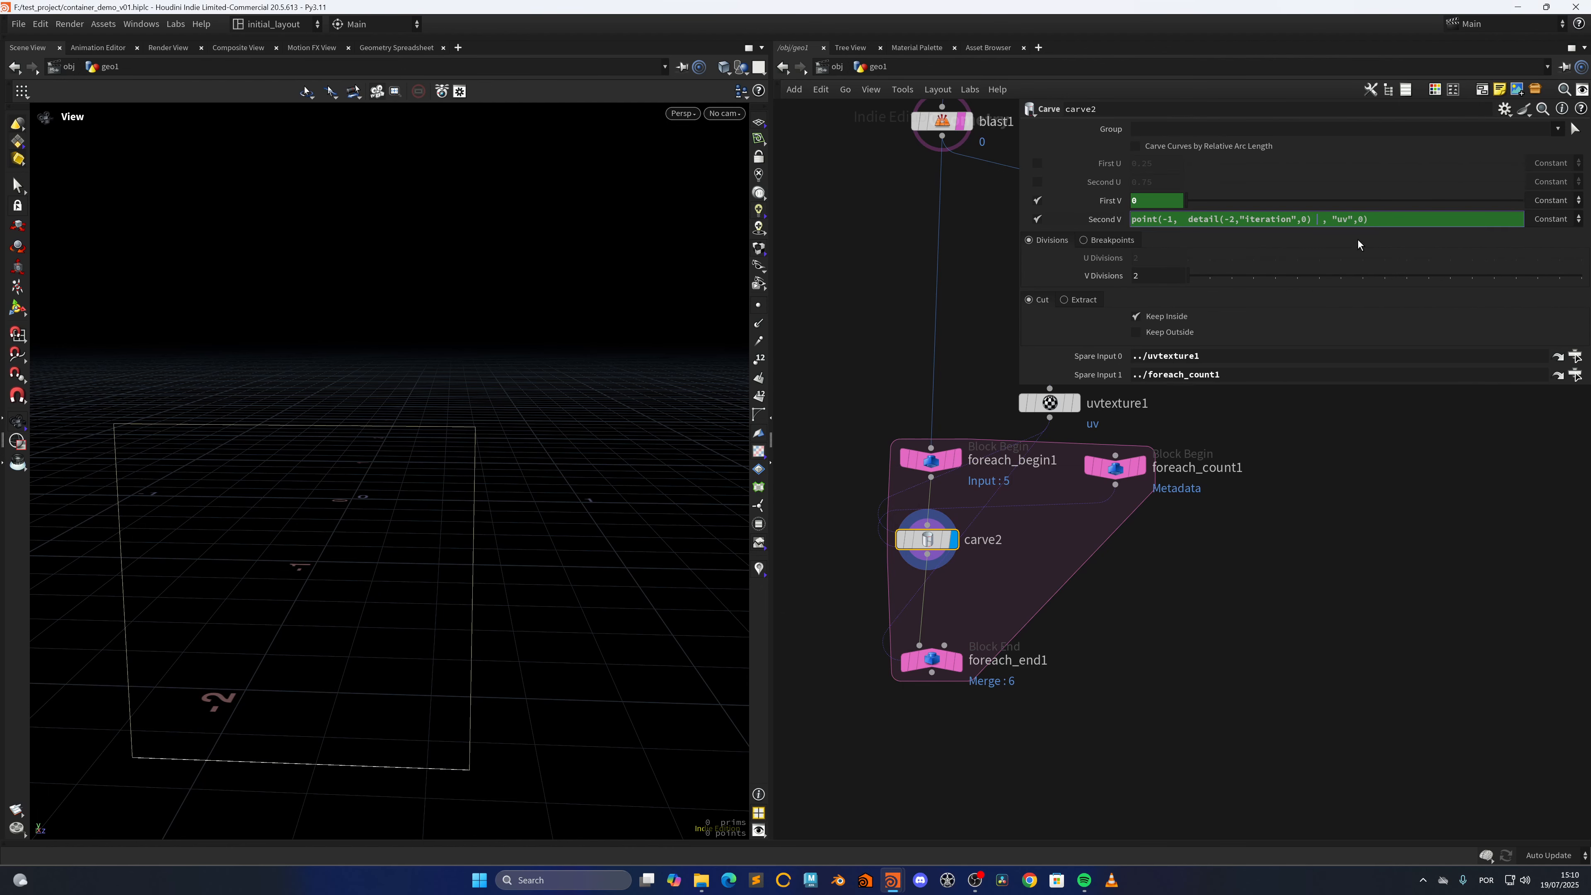
{"action": "type", "text": "+1"}
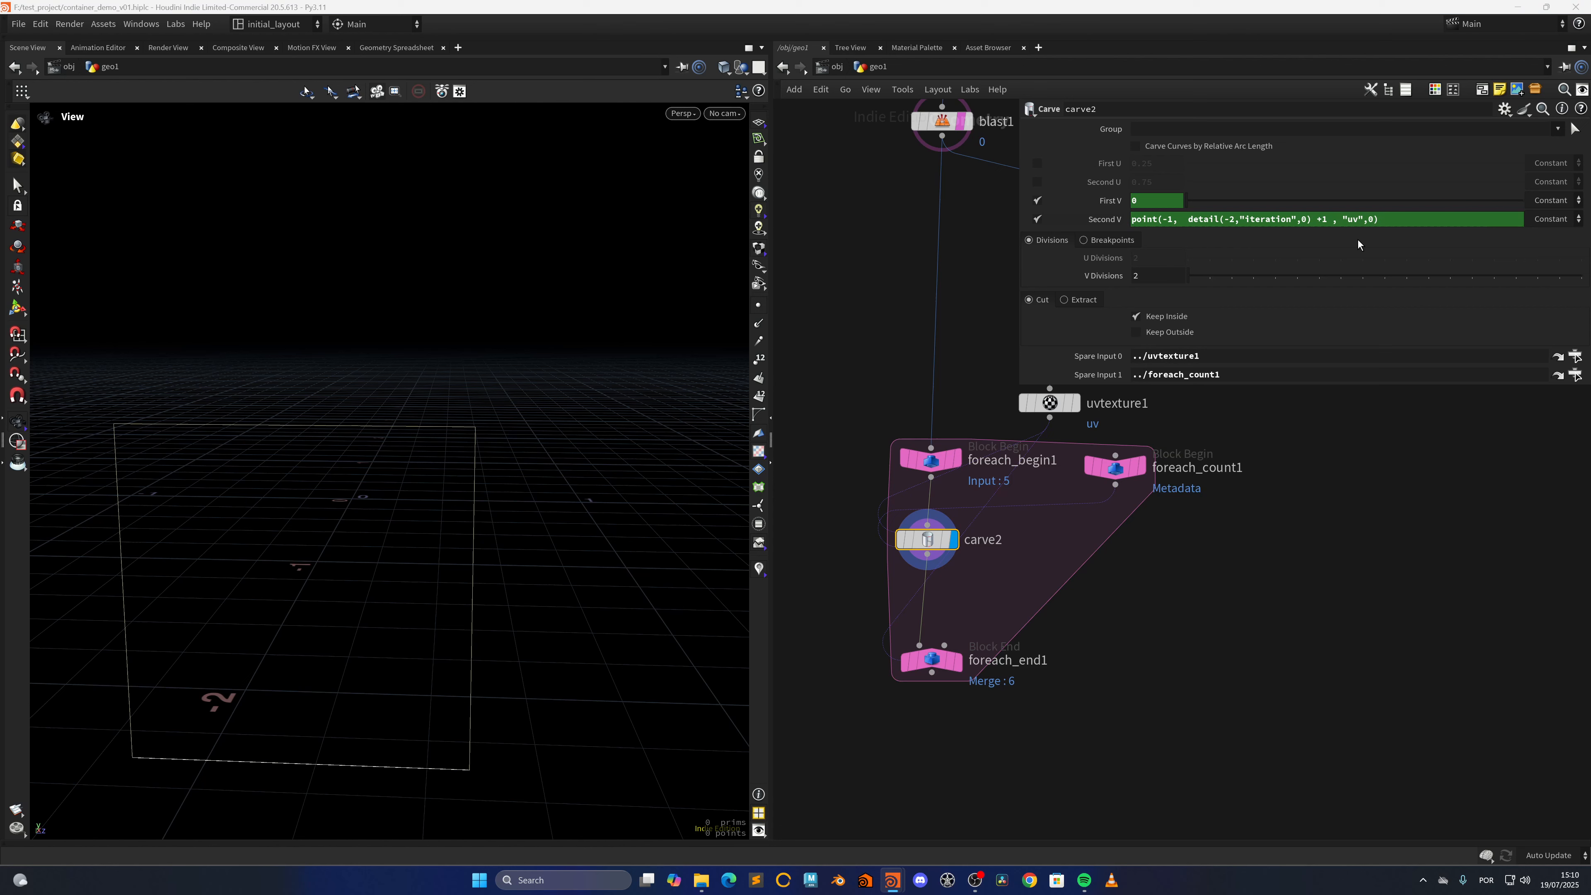
Check the output of foreach_end1, return the display to carve2, and show First V's expression
{"action": "left_click", "coordinate": [962, 629]}
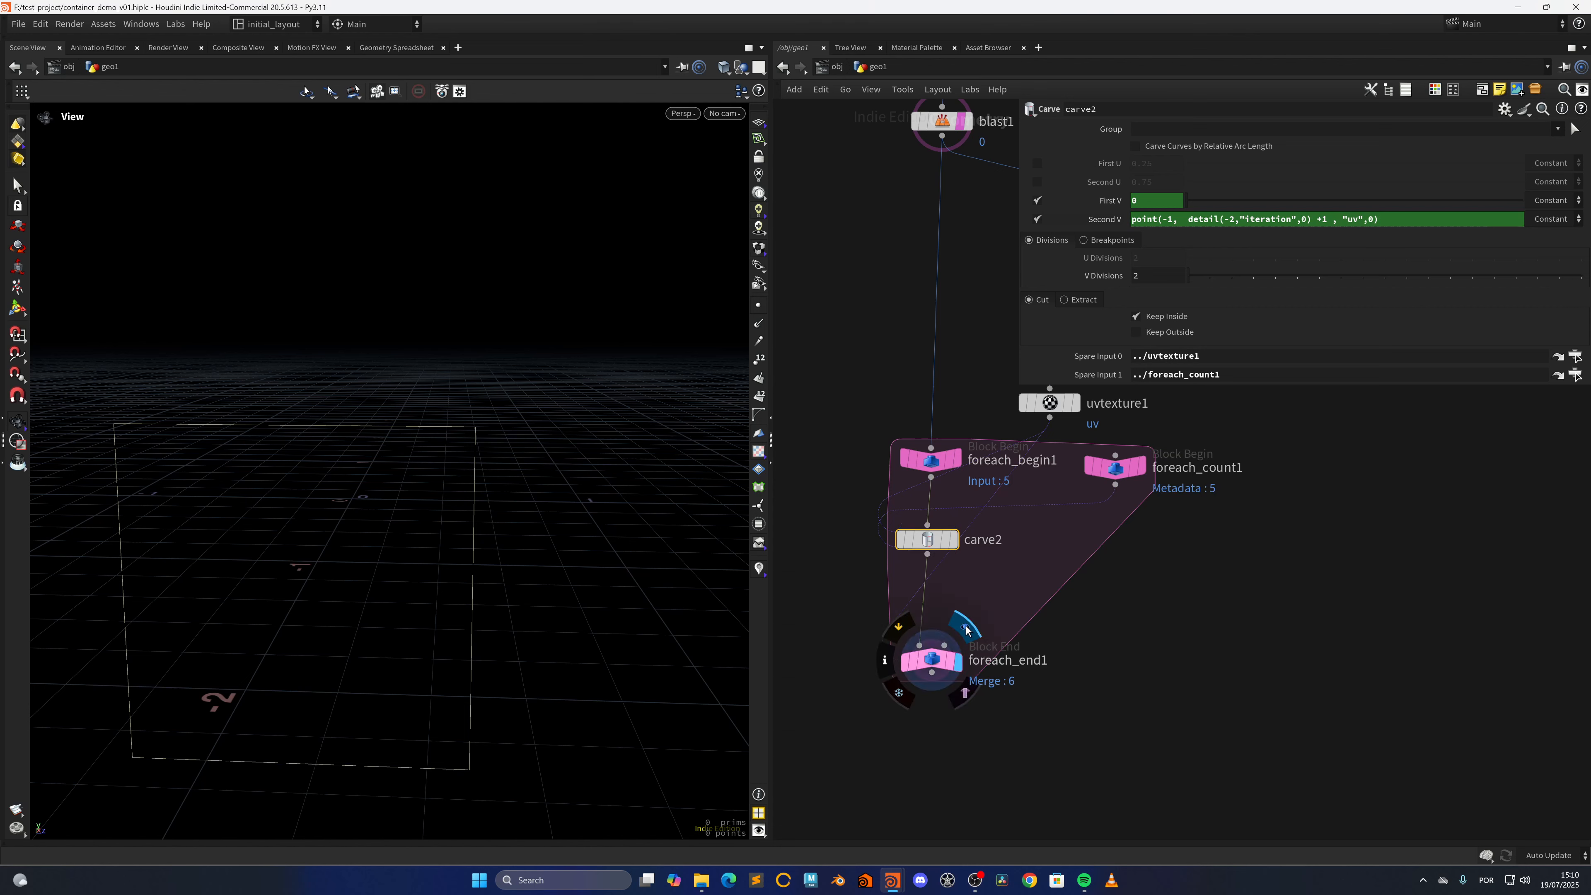
{"action": "left_click", "coordinate": [954, 518]}
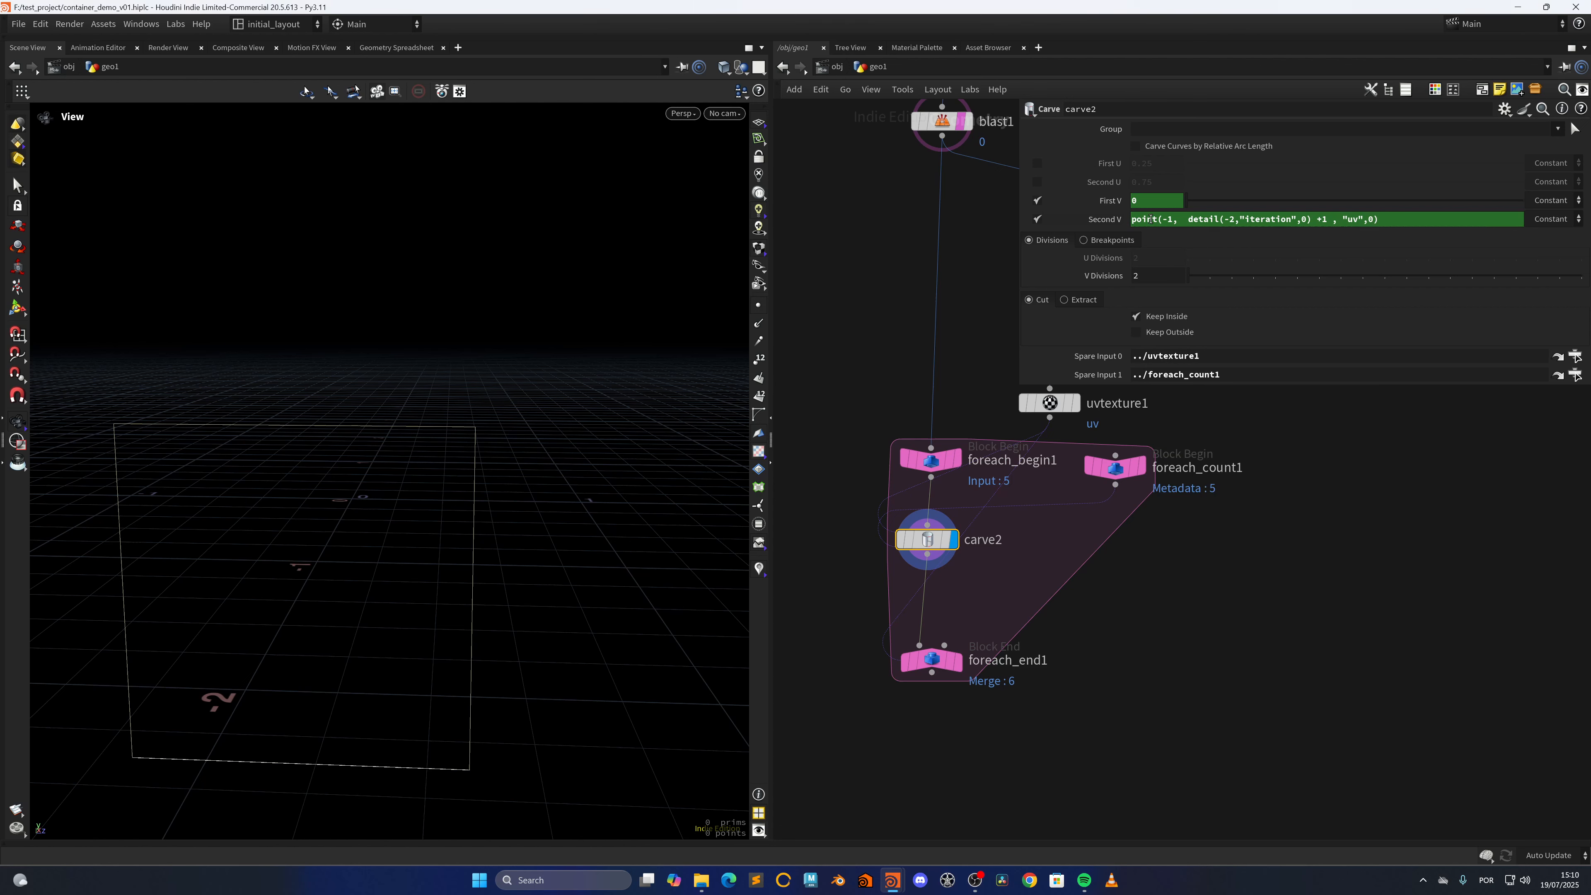
{"action": "left_click", "coordinate": [1113, 201]}
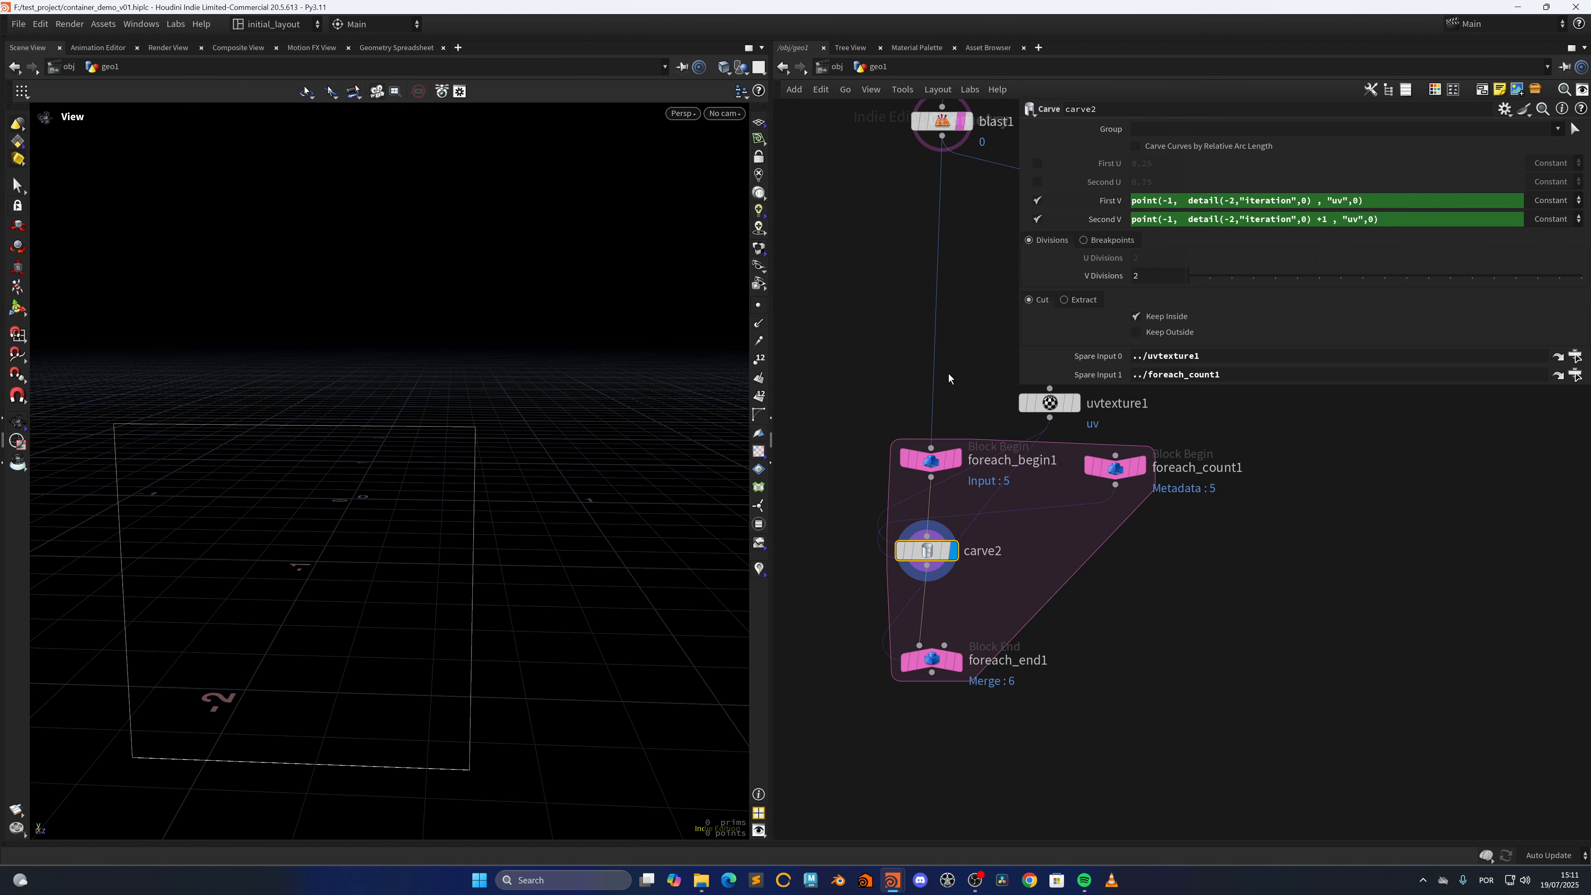
Set the Attribute Class of uvtexture1 to Point
{"action": "middle_click_drag", "start_coordinate": [948, 378], "coordinate": [808, 453]}
{"action": "left_click", "coordinate": [908, 478]}
{"action": "left_click", "coordinate": [1161, 222]}
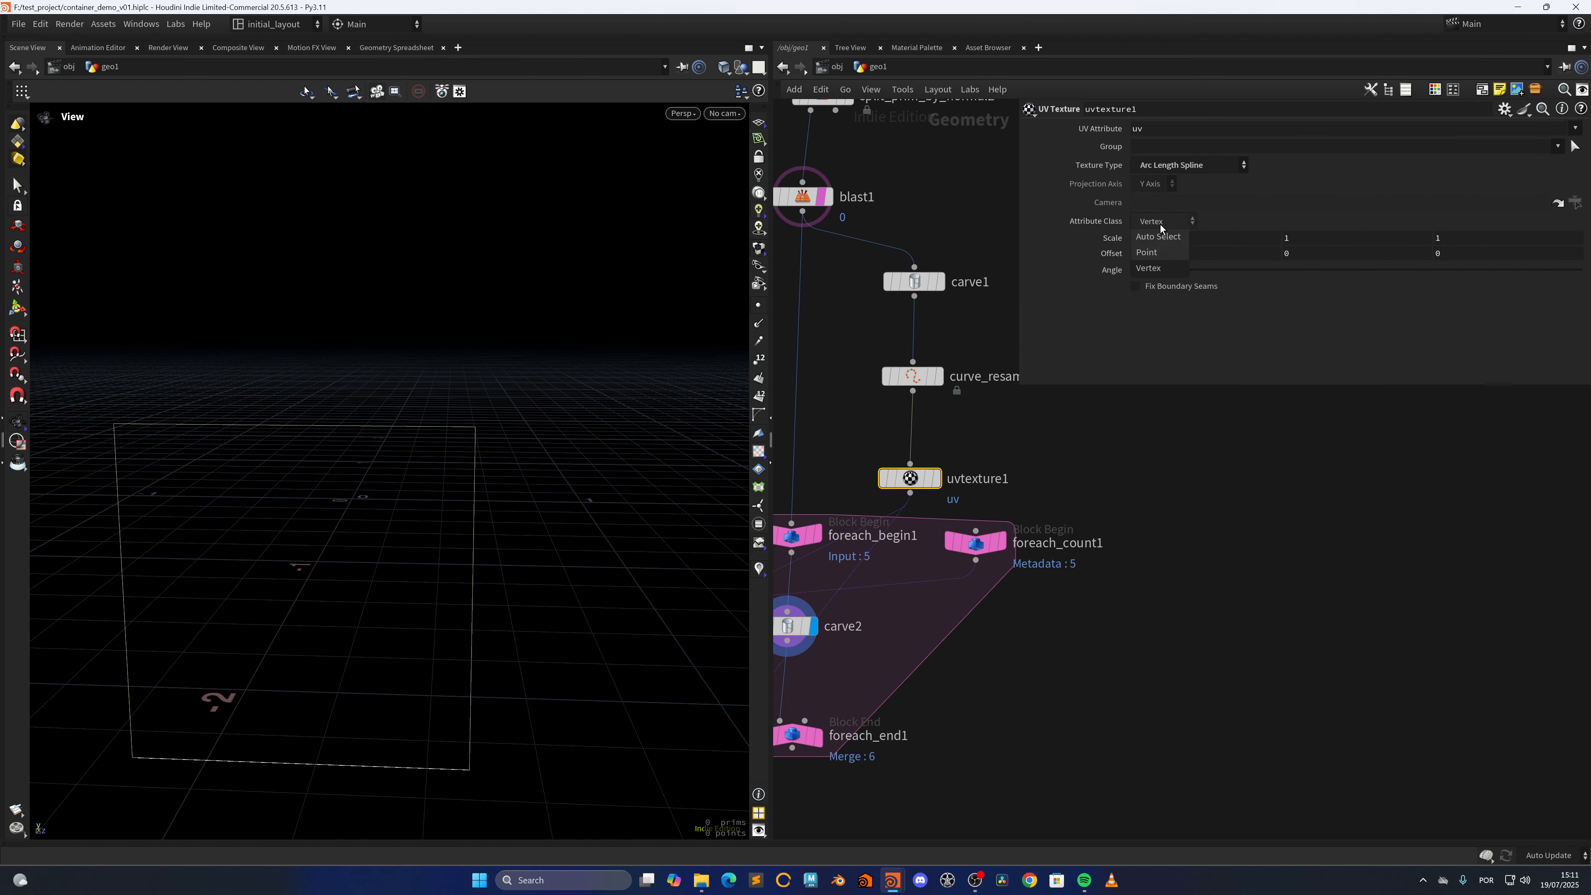
{"action": "left_click", "coordinate": [1146, 252]}
Select carve2 to show its parameters and display the merged result of foreach_end1
{"action": "middle_click_drag", "start_coordinate": [795, 629], "coordinate": [892, 480]}
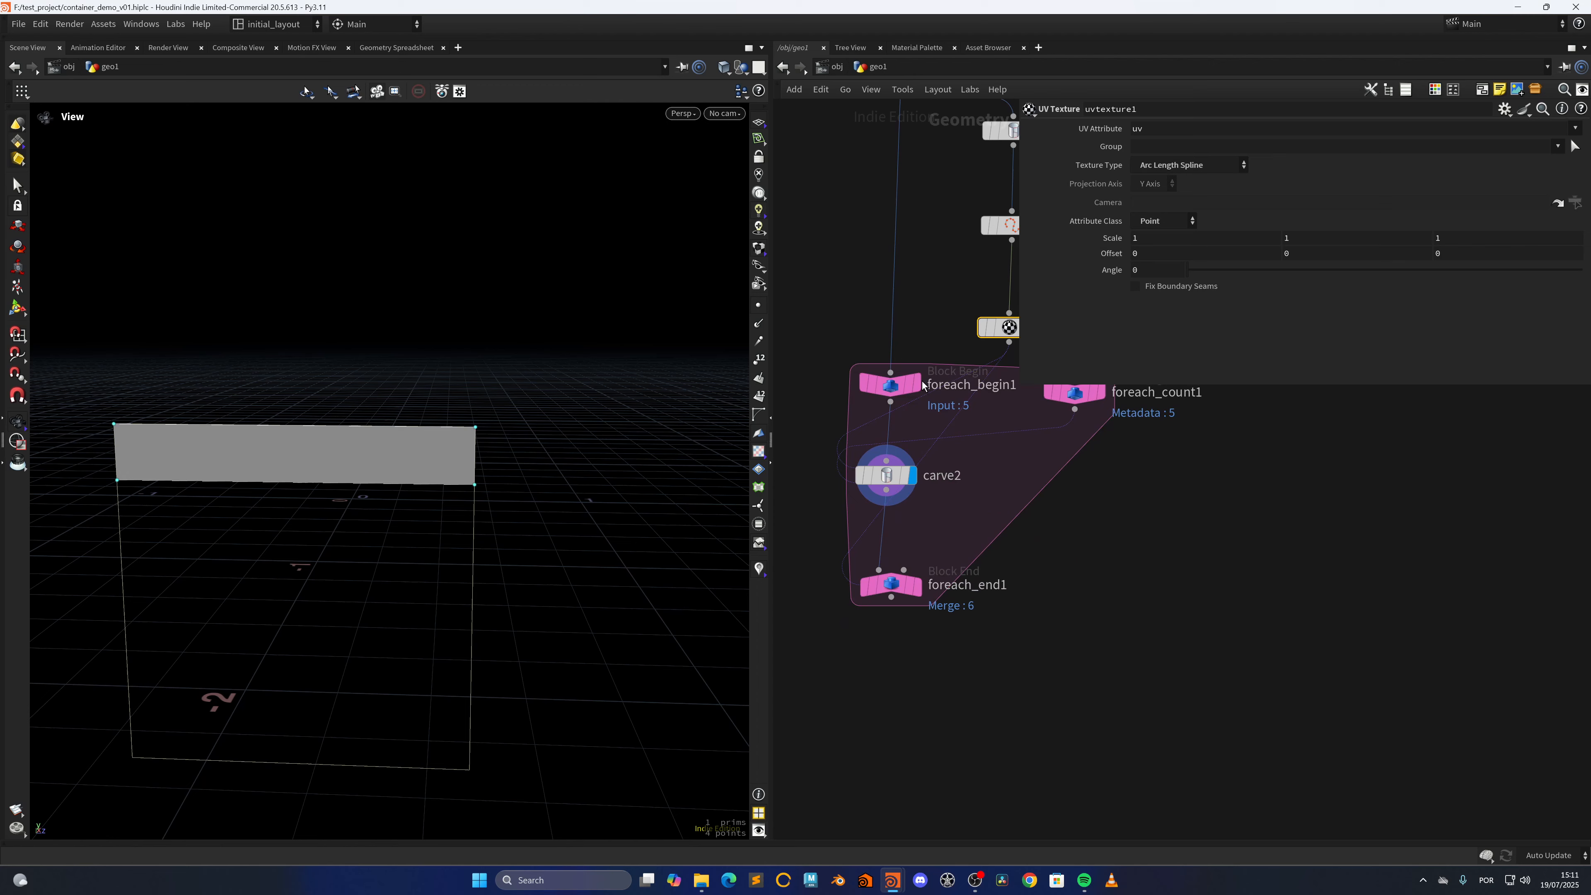
{"action": "left_click", "coordinate": [892, 481]}
{"action": "left_click", "coordinate": [923, 552]}
{"action": "scroll", "coordinate": [476, 629], "scroll_direction": "down", "scroll_amount": 3}
{"action": "left_click_drag", "start_coordinate": [487, 657], "coordinate": [564, 566]}
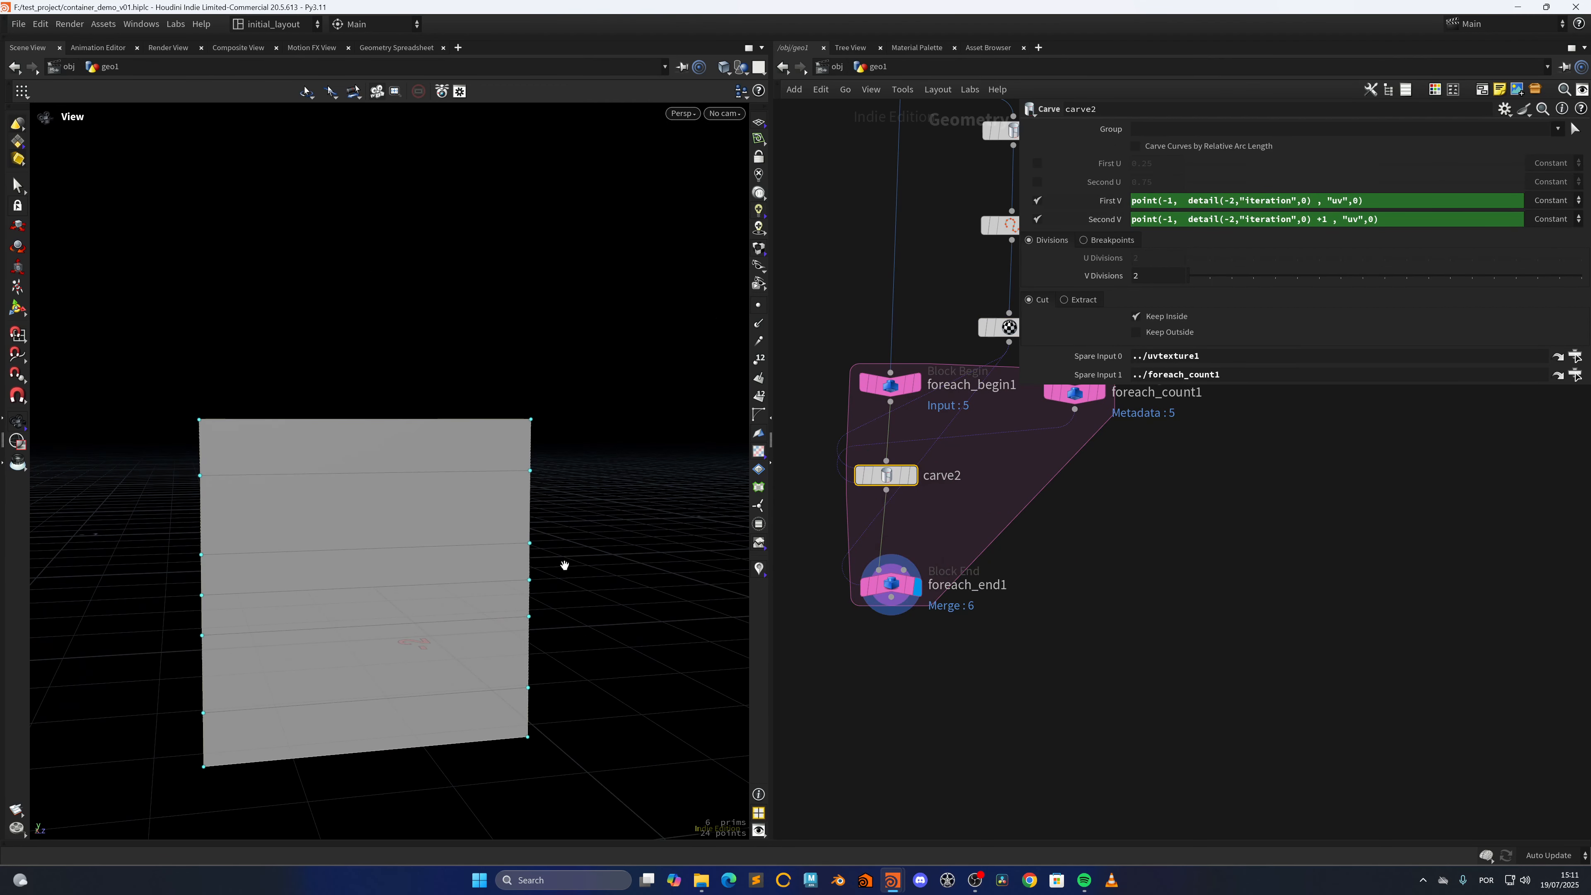
Review the parameters of uvtexture1 and move foreach_end1 slightly further below carve2
{"action": "middle_click_drag", "start_coordinate": [952, 308], "coordinate": [880, 400]}
{"action": "left_click", "coordinate": [941, 421]}
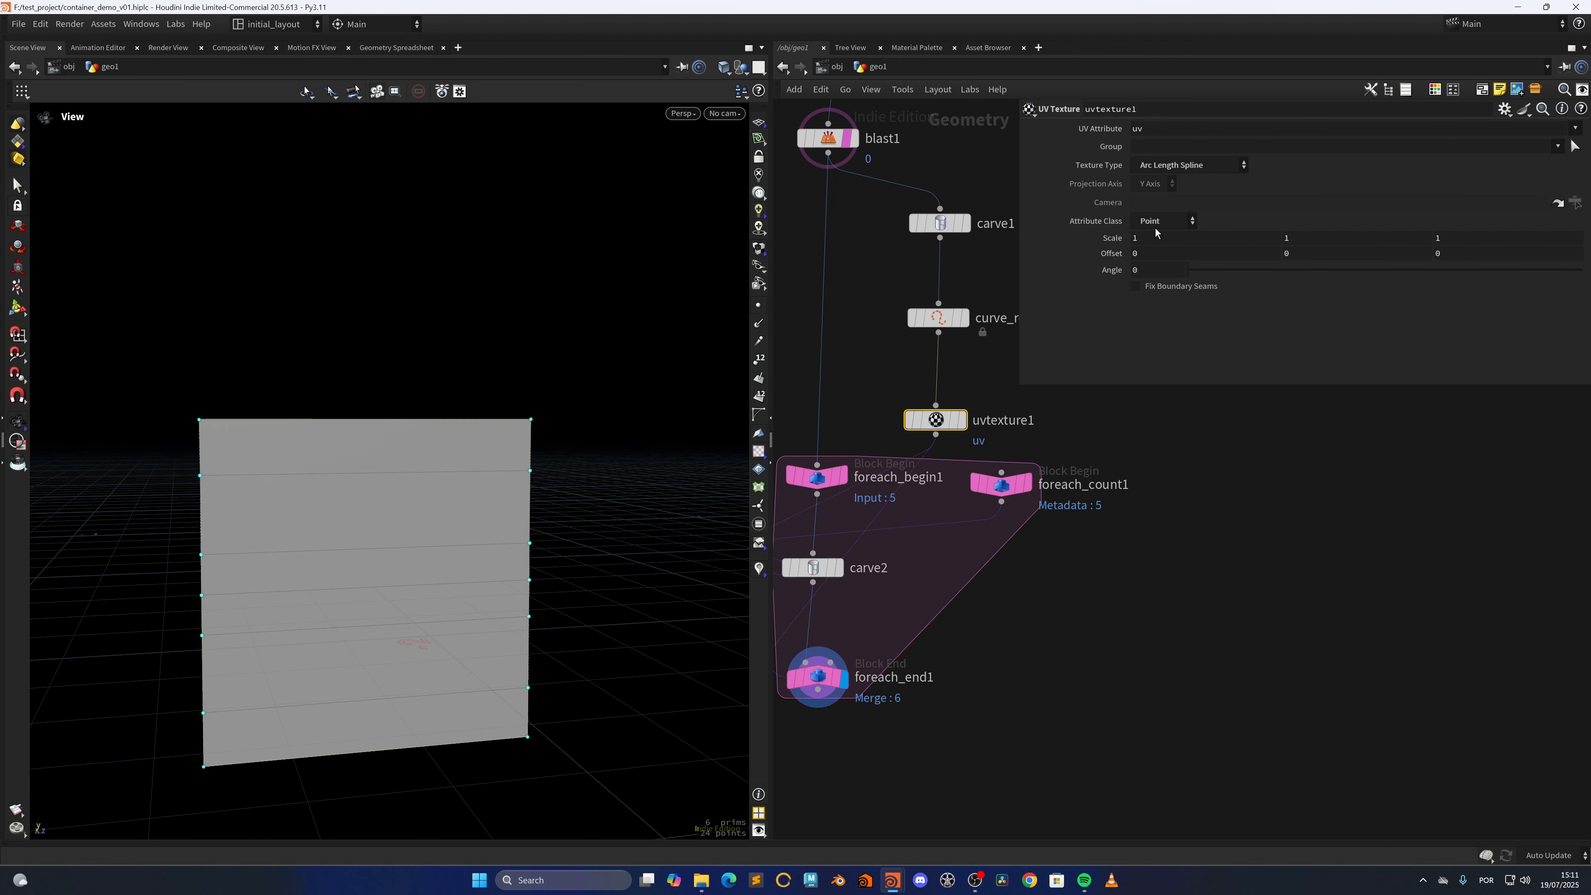
{"action": "middle_click_drag", "start_coordinate": [890, 383], "coordinate": [940, 299]}
{"action": "left_click_drag", "start_coordinate": [866, 593], "coordinate": [866, 615]}
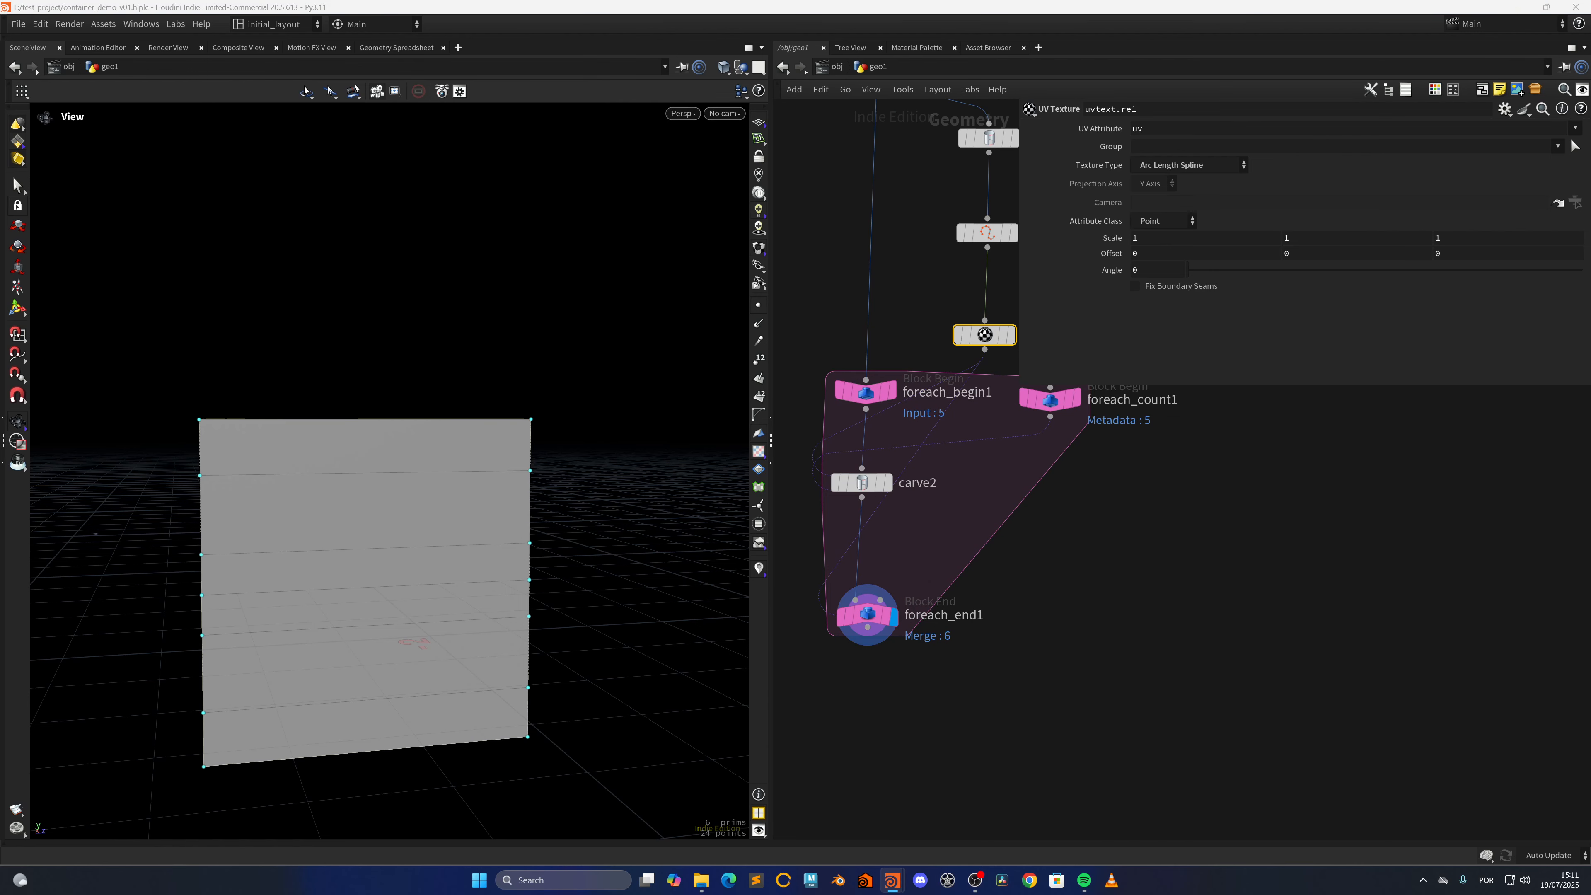
Add a Convert node below foreach_end1, connected to its output, and display its result
{"action": "middle_click_drag", "start_coordinate": [887, 777], "coordinate": [896, 674]}
{"action": "key", "text": "Tab"}
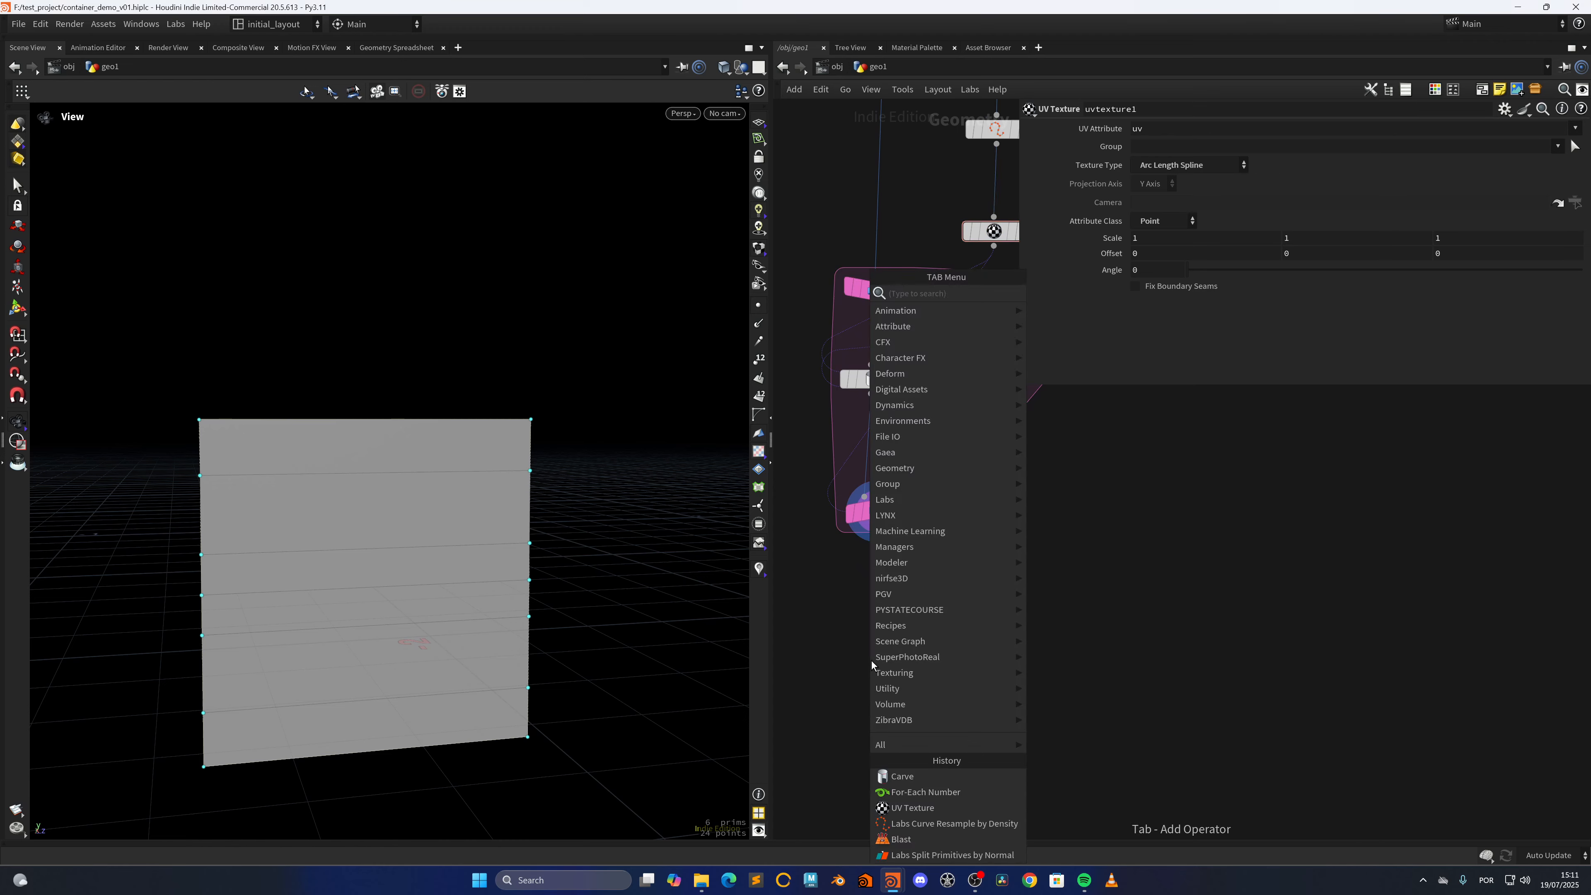
{"action": "type", "text": "conve"}
{"action": "key", "text": "Return"}
{"action": "left_click", "coordinate": [871, 660]}
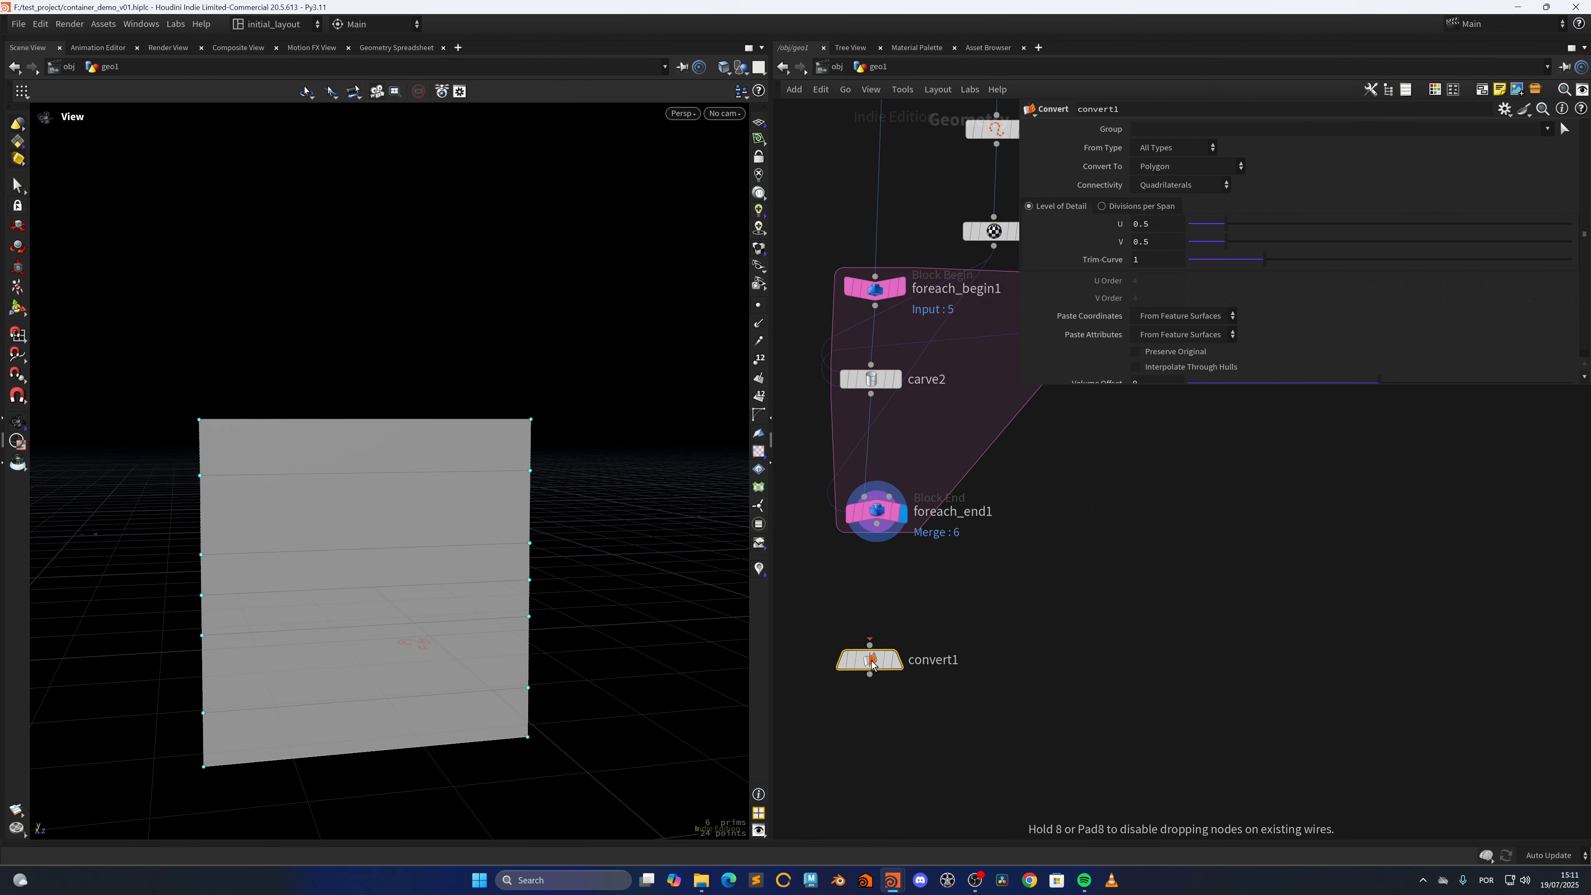
{"action": "left_click", "coordinate": [906, 624]}
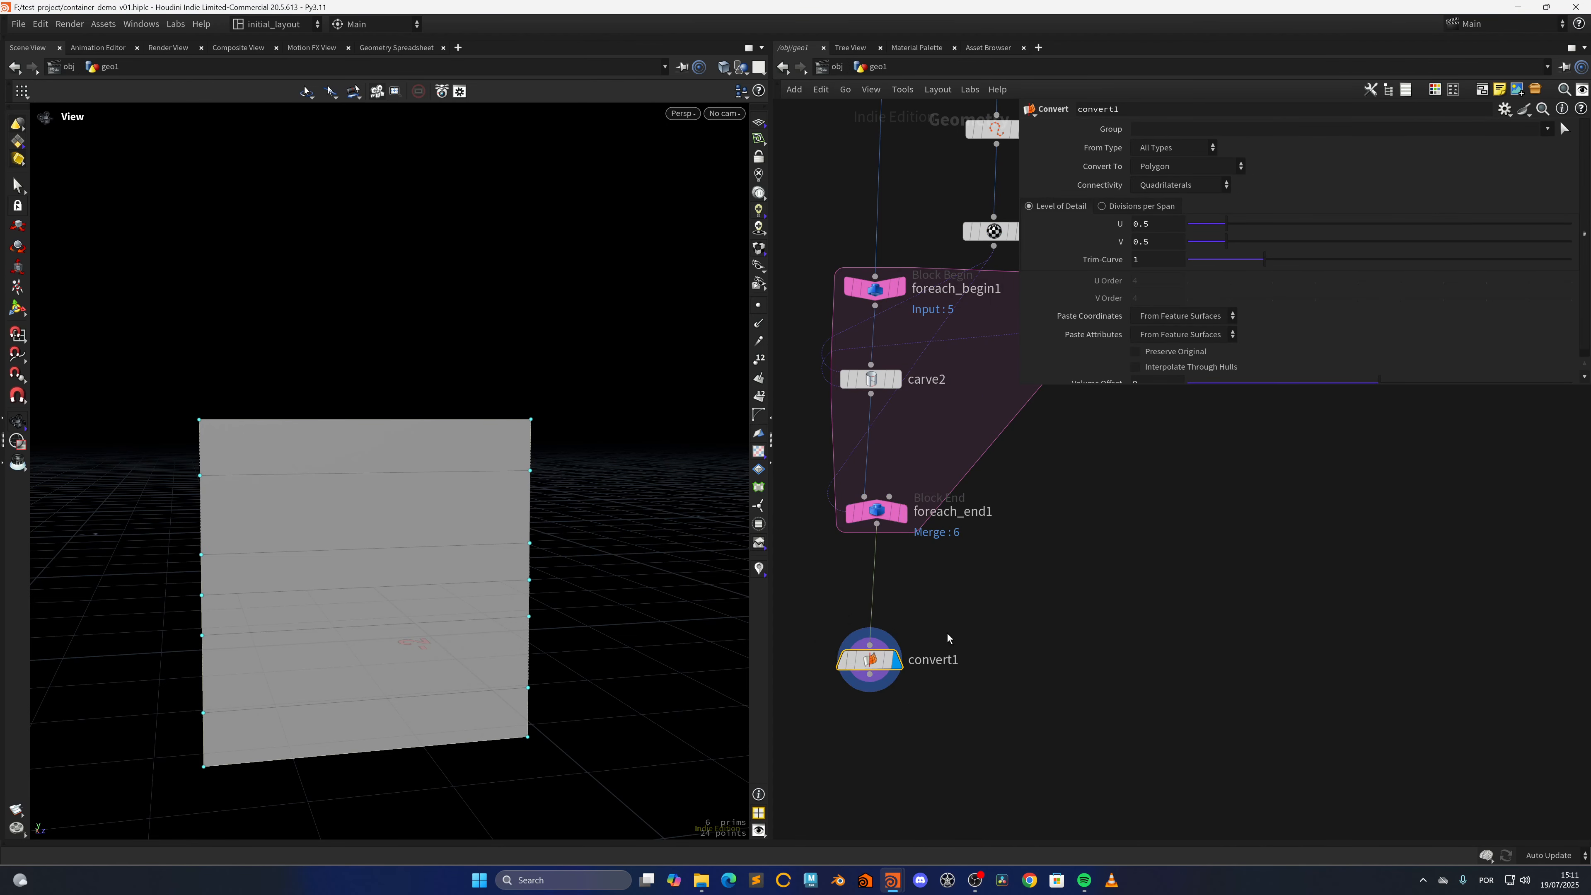
Add a Fuse node below convert1, connected to its output, and display the fused panels
{"action": "middle_click_drag", "start_coordinate": [906, 782], "coordinate": [933, 629]}
{"action": "left_click", "coordinate": [893, 604]}
{"action": "key", "text": "Tab"}
{"action": "type", "text": "fuse"}
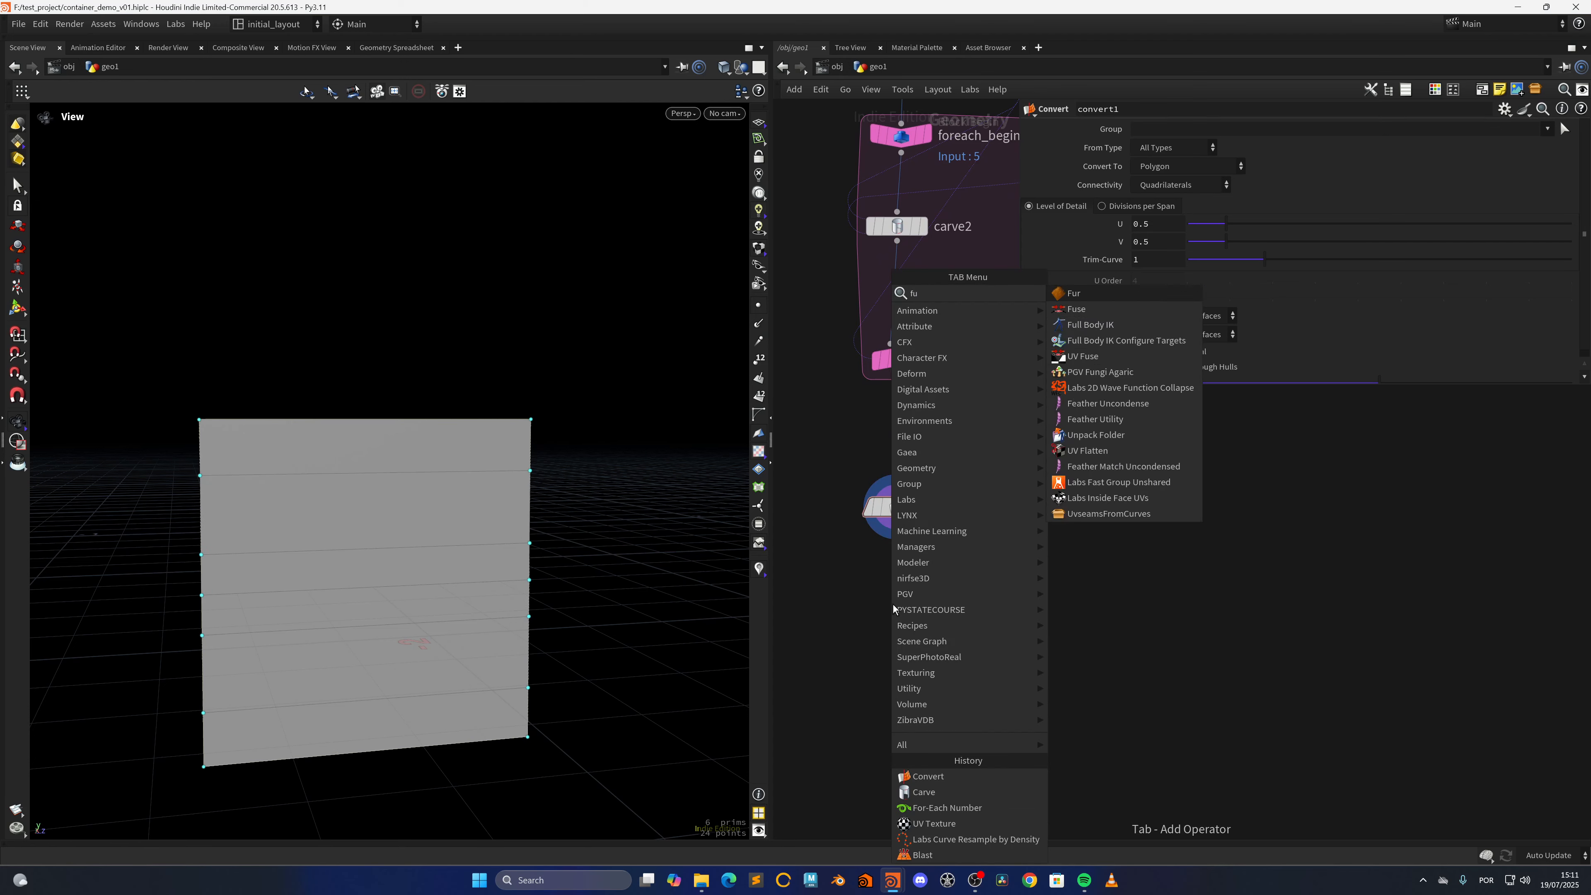
{"action": "key", "text": "Return"}
{"action": "left_click", "coordinate": [892, 604]}
{"action": "left_click_drag", "start_coordinate": [875, 587], "coordinate": [878, 589]}
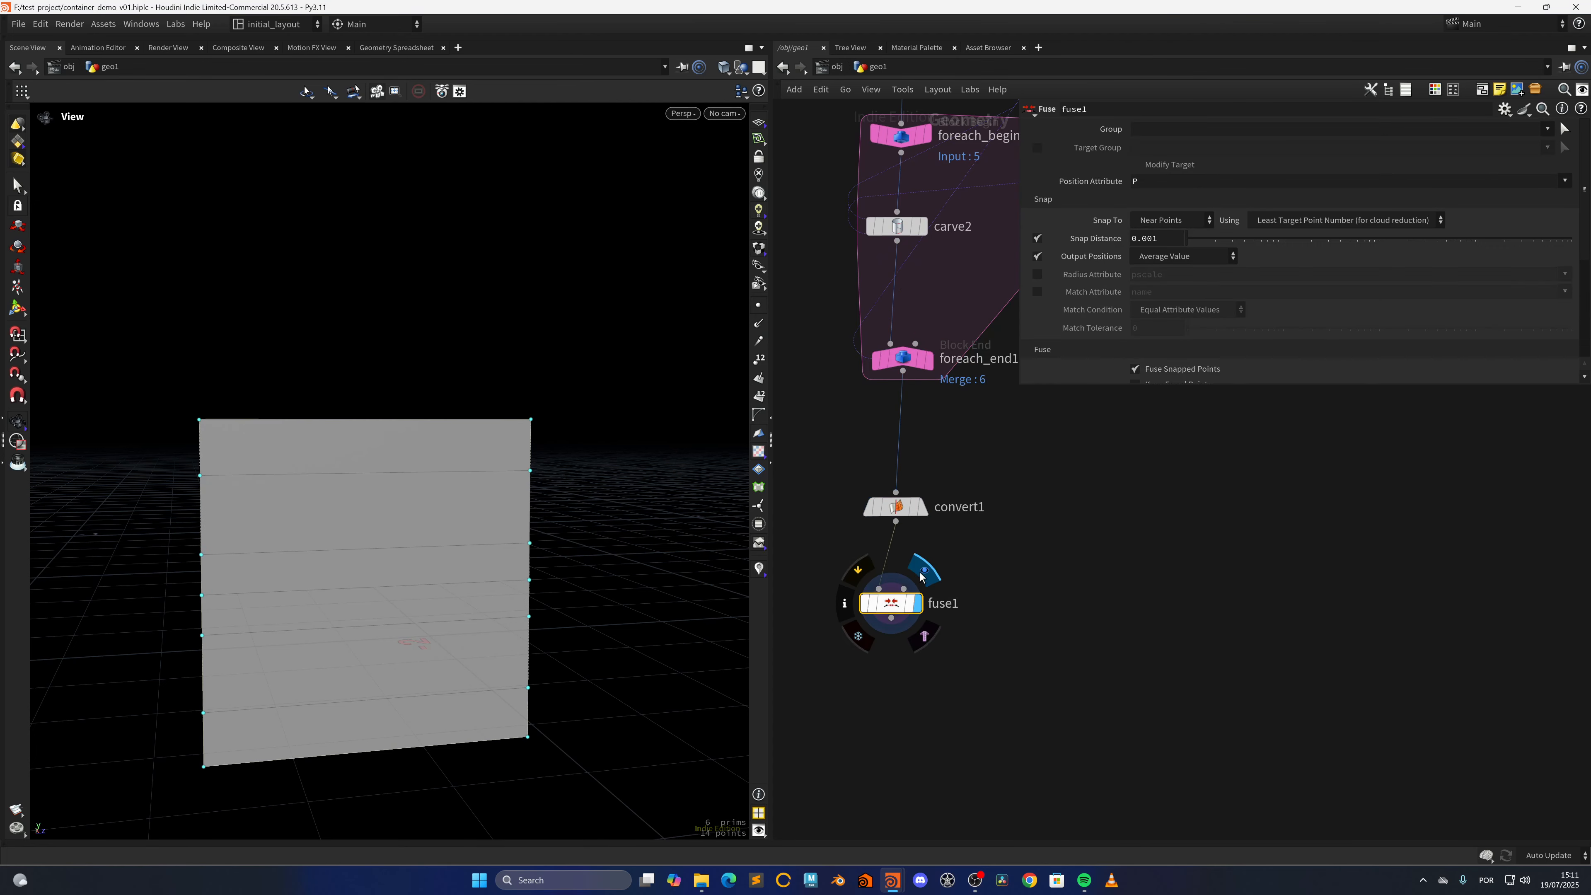
{"action": "left_click", "coordinate": [918, 603]}
{"action": "left_click_drag", "start_coordinate": [539, 661], "coordinate": [471, 644]}
{"action": "scroll", "coordinate": [415, 622], "scroll_direction": "up", "scroll_amount": 4}
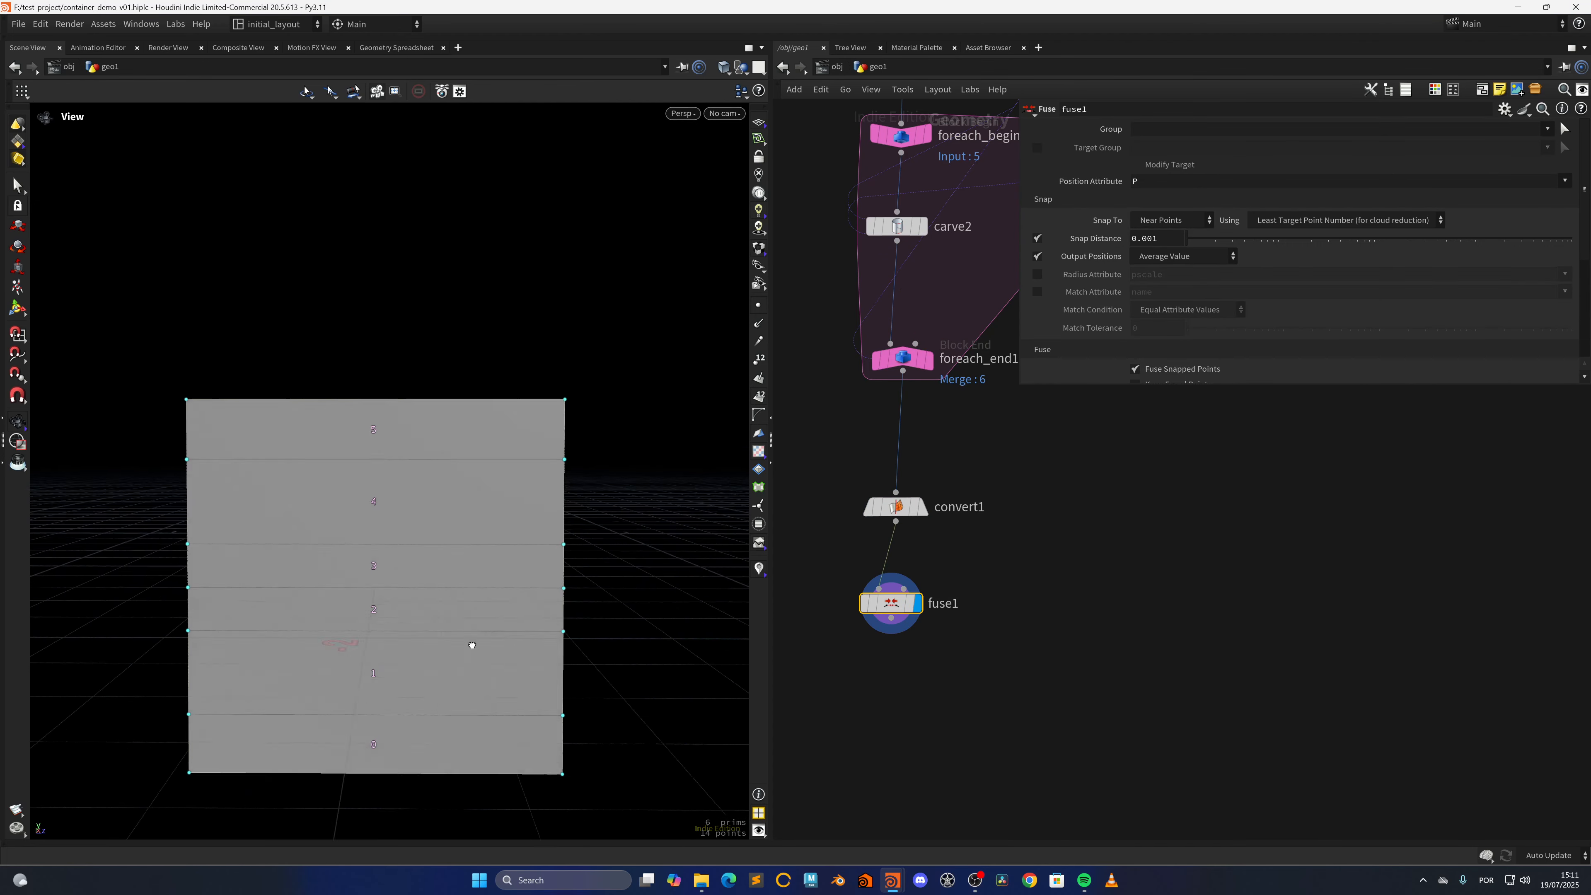
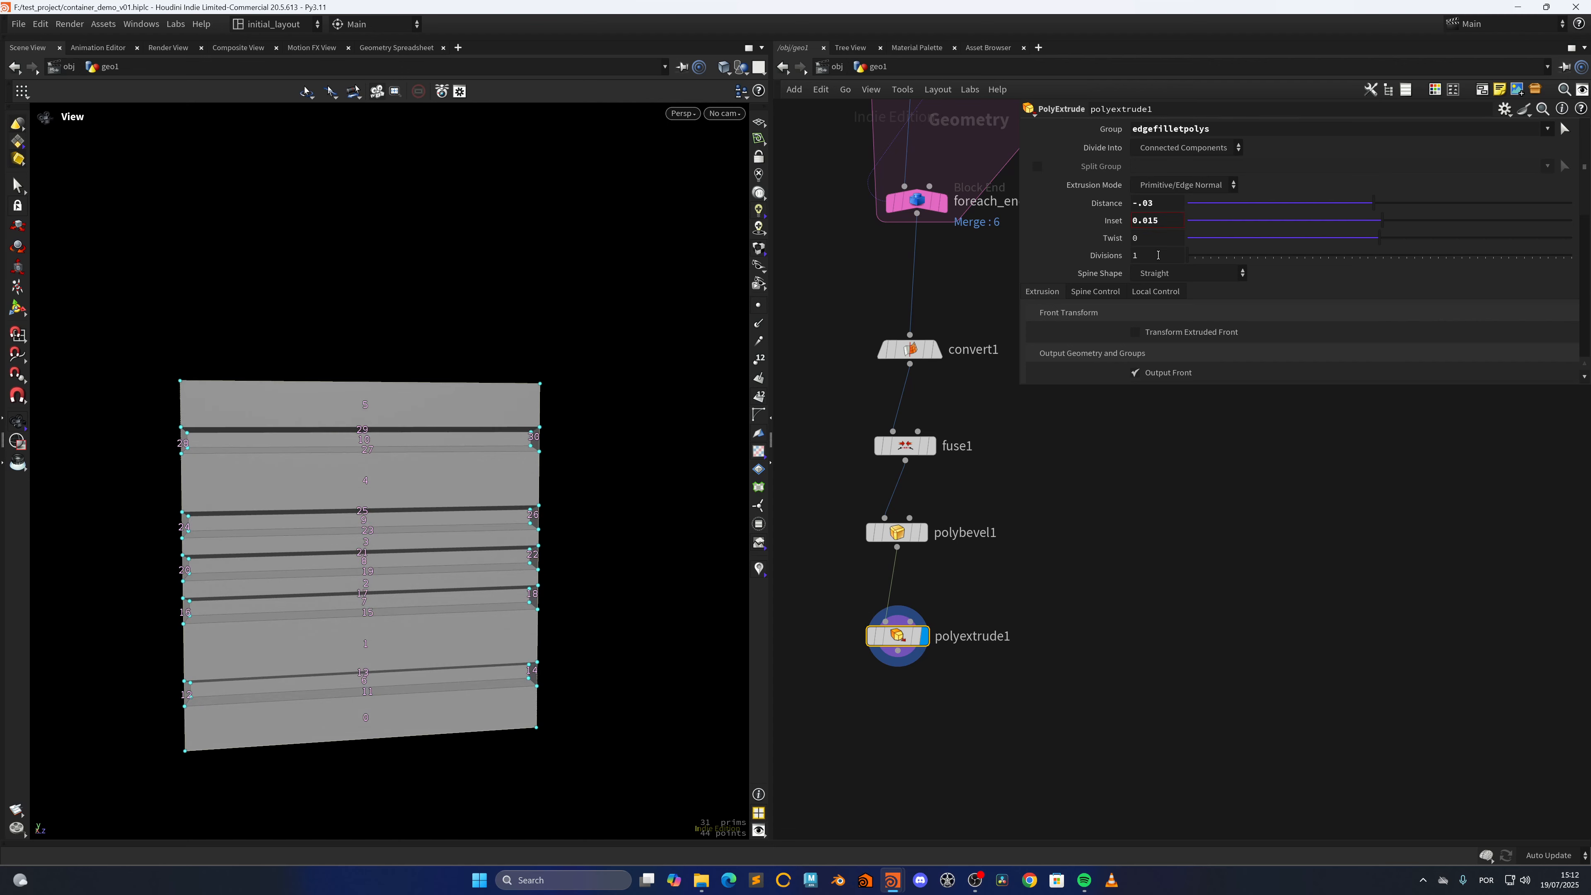
Examine the ends of the inset grooves along the panel's side edge with point and primitive numbers hidden
{"action": "mouse_move", "coordinate": [427, 513]}
{"action": "left_mouse_down"}
{"action": "mouse_move", "coordinate": [536, 526]}
{"action": "mouse_move", "coordinate": [410, 510]}
{"action": "left_mouse_up"}
{"action": "left_click", "coordinate": [760, 359]}
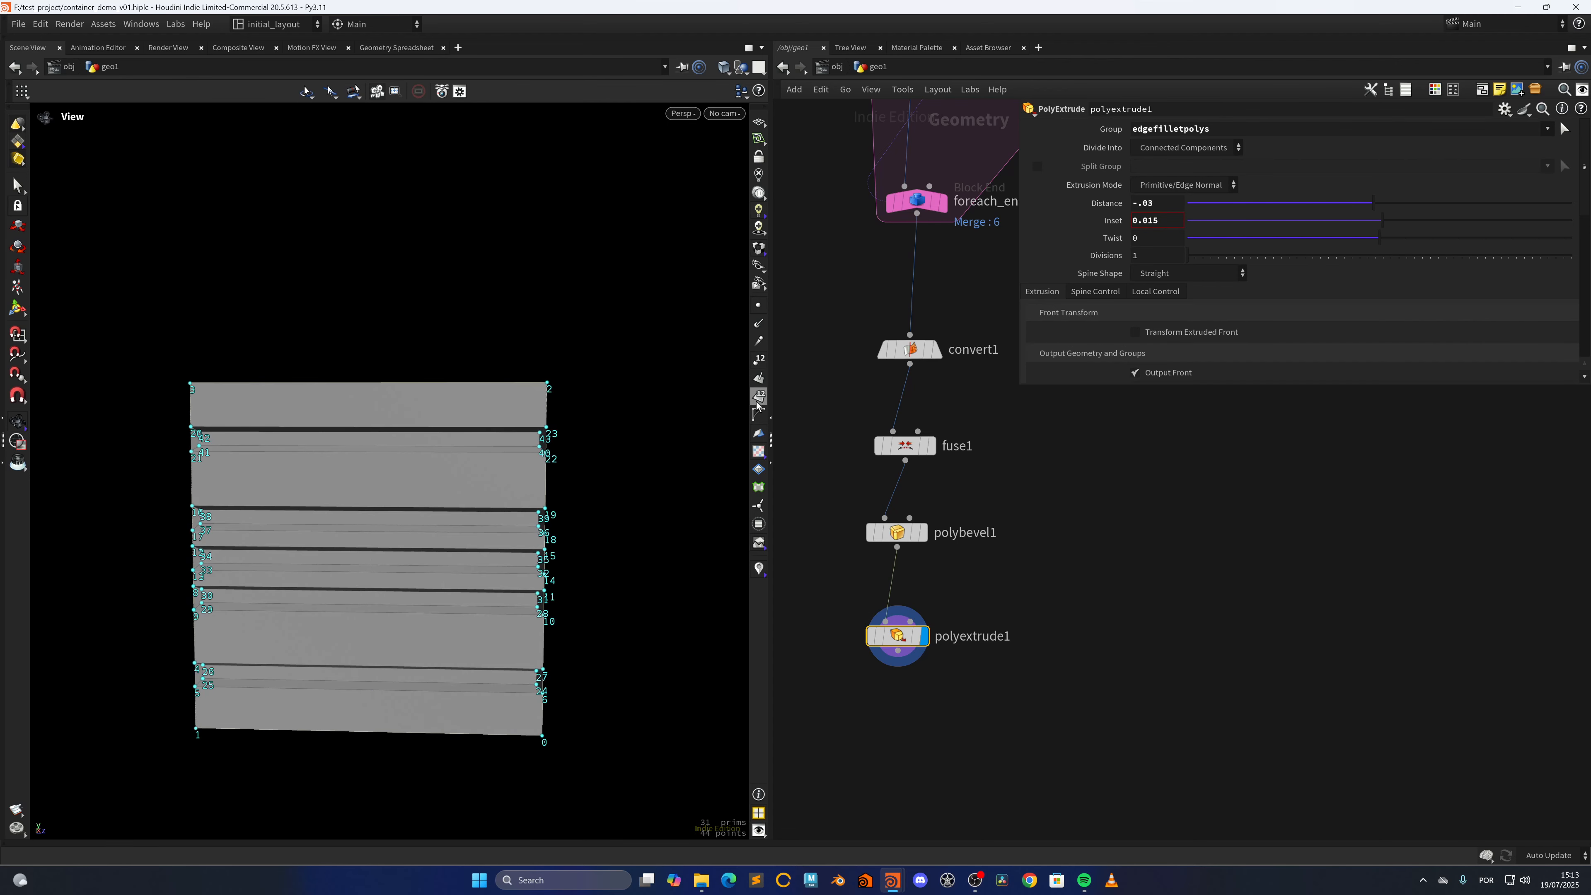
{"action": "scroll", "coordinate": [475, 501], "scroll_direction": "up", "scroll_amount": 3}
{"action": "mouse_move", "coordinate": [472, 507]}
{"action": "left_mouse_down"}
{"action": "mouse_move", "coordinate": [582, 522]}
{"action": "mouse_move", "coordinate": [461, 504]}
{"action": "mouse_move", "coordinate": [476, 502]}
{"action": "left_mouse_up"}
{"action": "scroll", "coordinate": [517, 495], "scroll_direction": "down", "scroll_amount": 4}
{"action": "scroll", "coordinate": [461, 504], "scroll_direction": "up", "scroll_amount": 1}
{"action": "scroll", "coordinate": [461, 504], "scroll_direction": "up", "scroll_amount": 2}
{"action": "scroll", "coordinate": [517, 482], "scroll_direction": "down", "scroll_amount": 2}
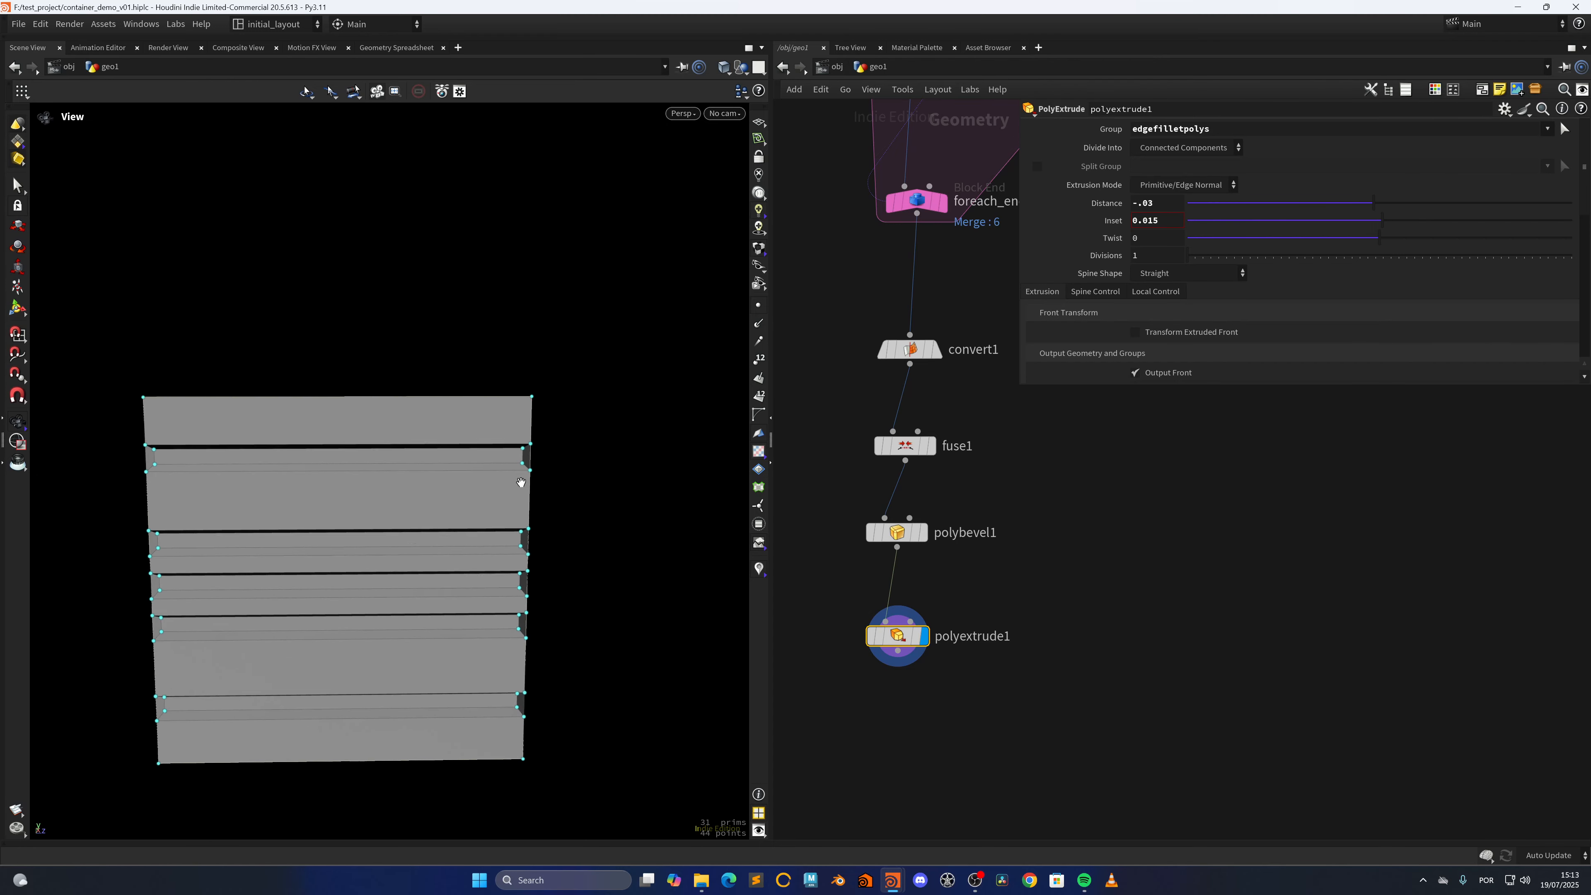
{"action": "scroll", "coordinate": [484, 465], "scroll_direction": "up", "scroll_amount": 3}
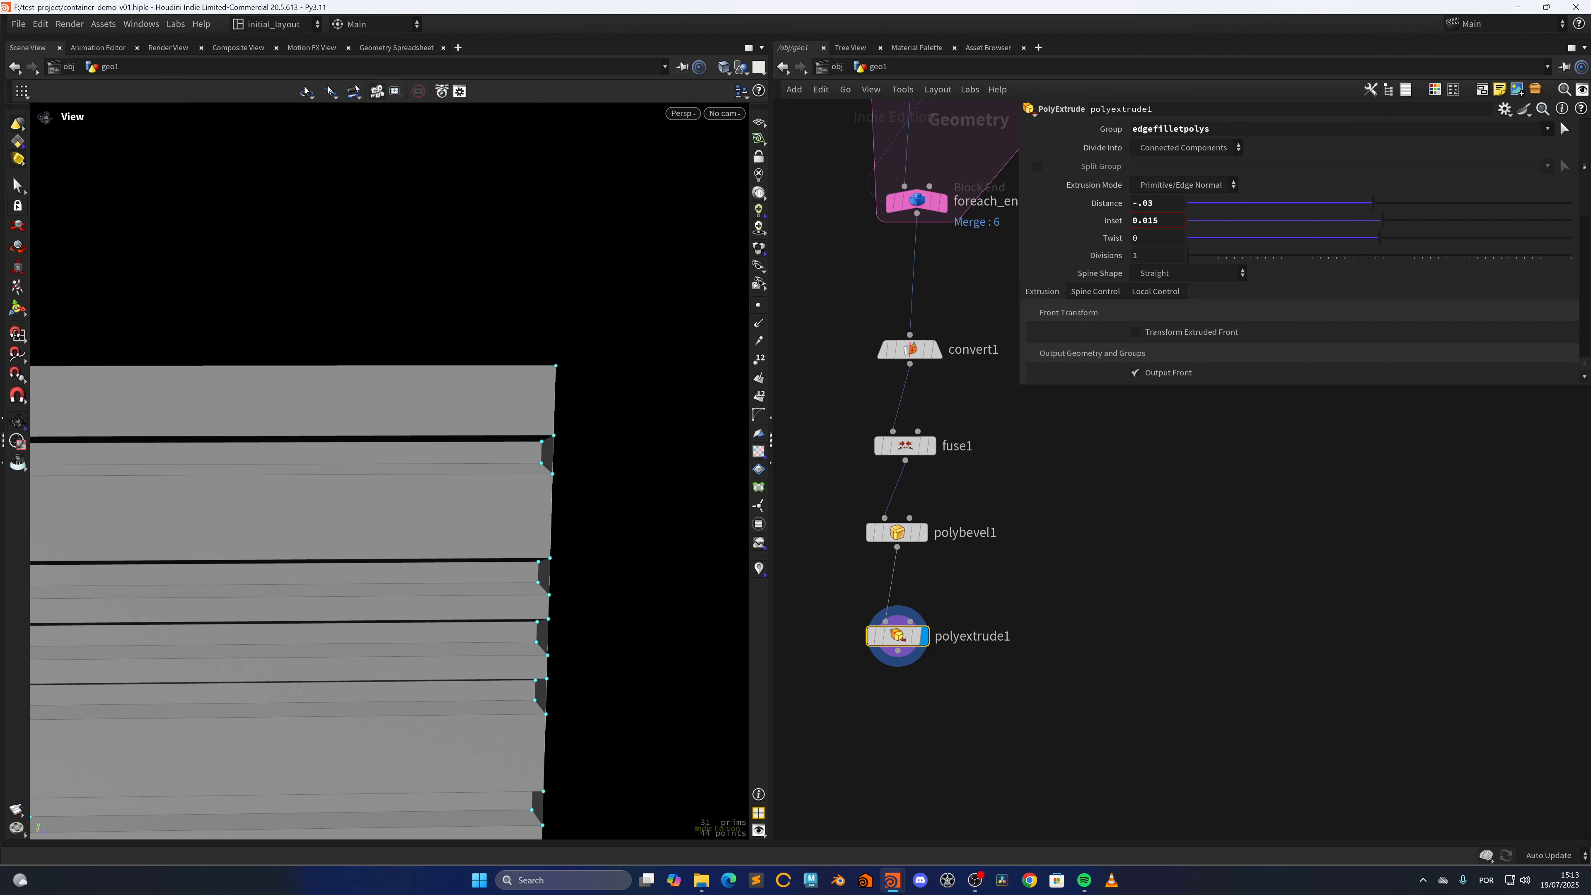
Enable Transform Extruded Front on polyextrude1, set its space to Global and its Z scale to 1+ch("inset")
{"action": "left_click", "coordinate": [1175, 331]}
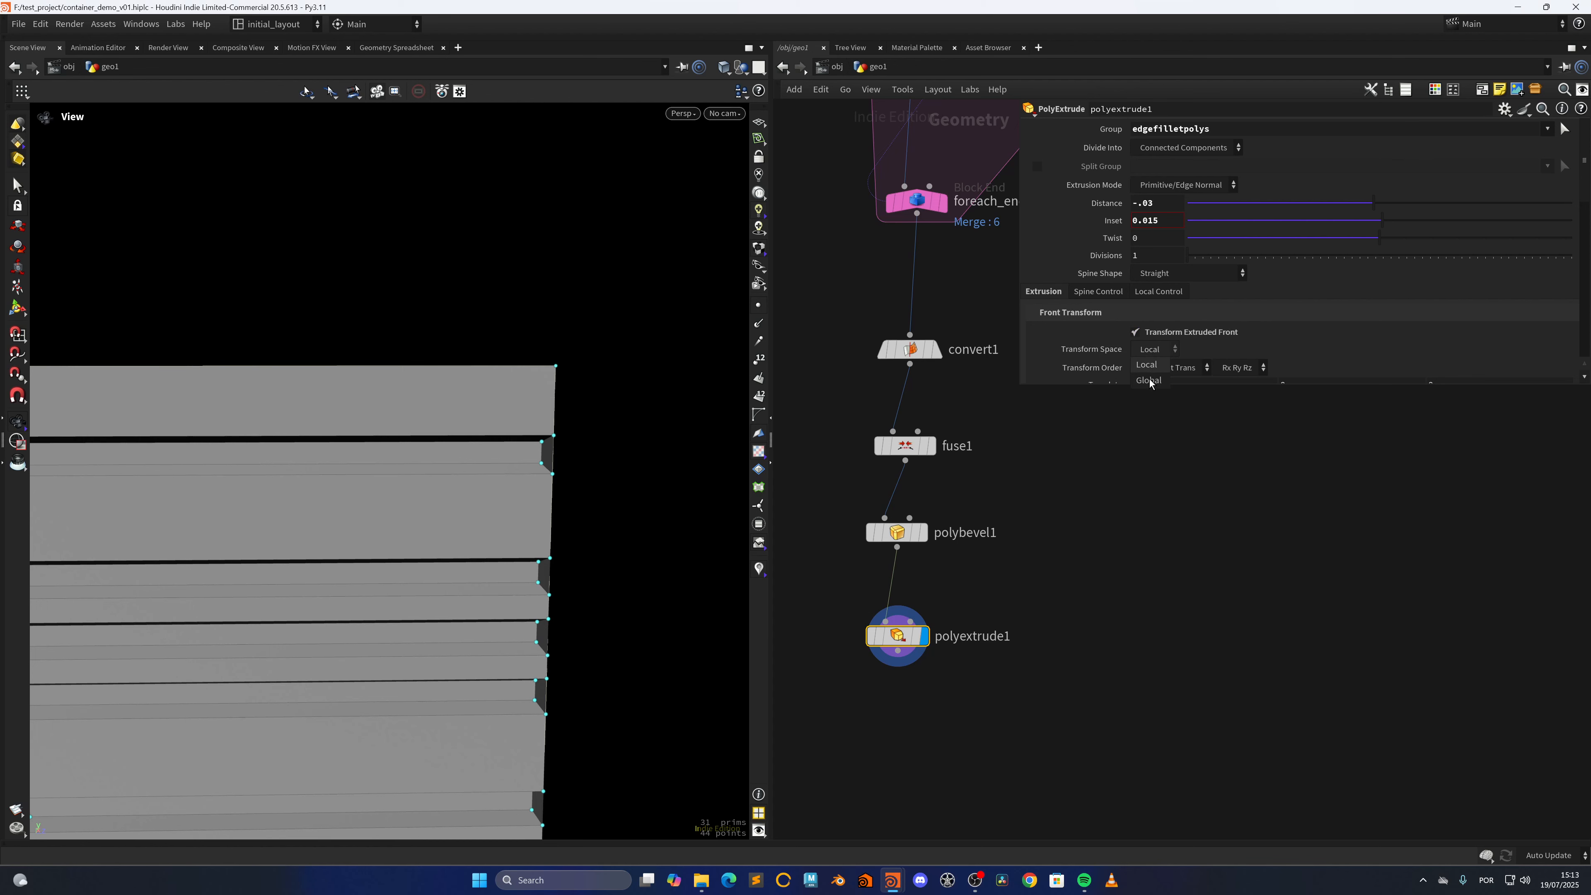
{"action": "left_click", "coordinate": [1150, 380]}
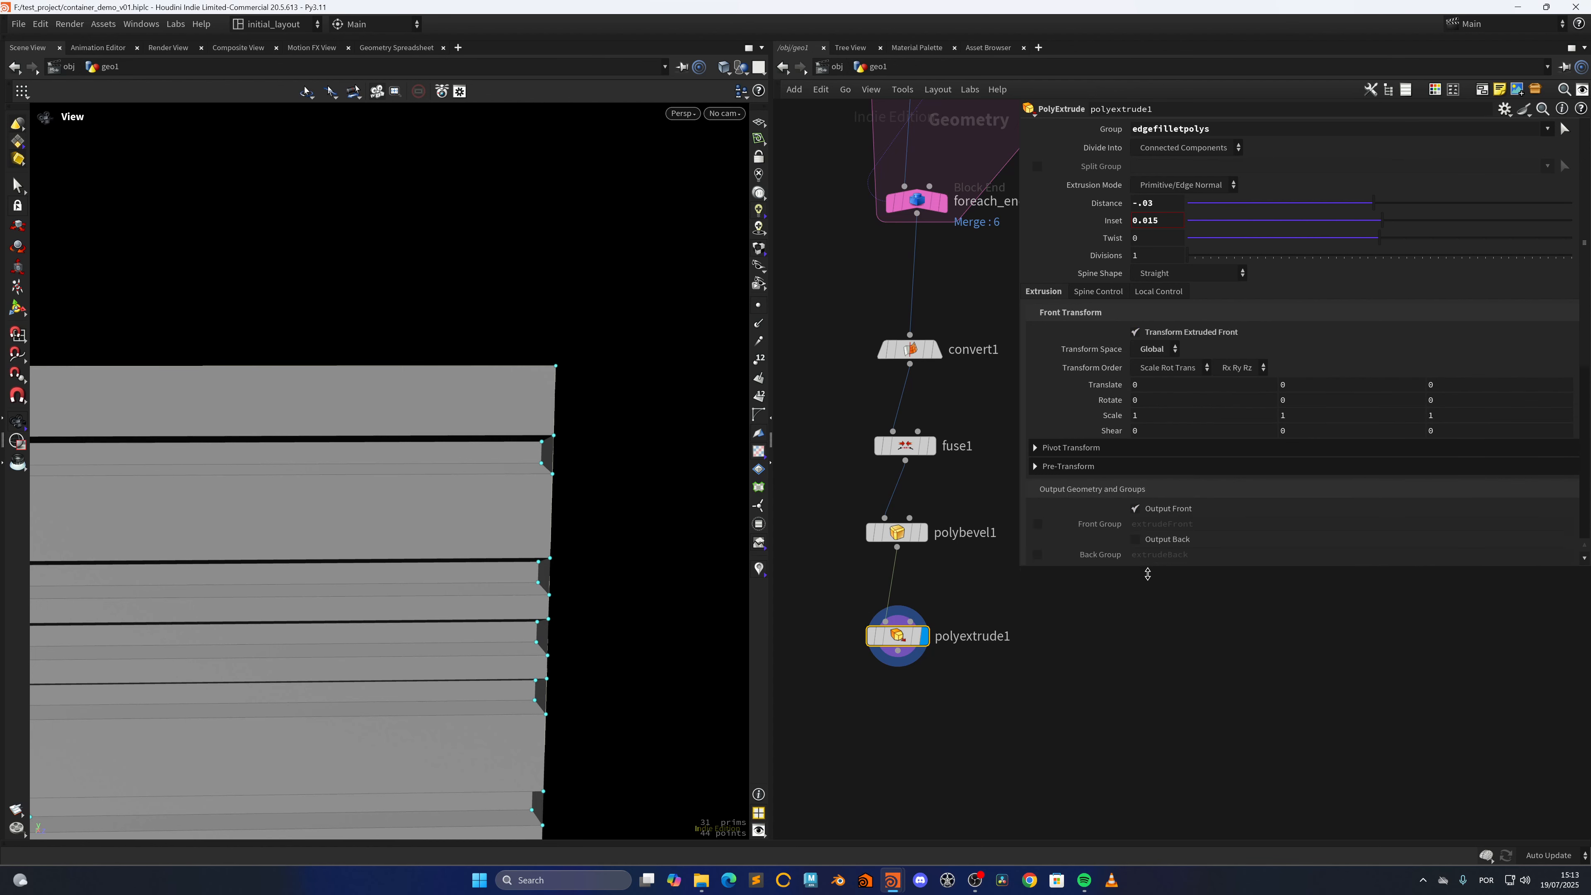
{"action": "left_click", "coordinate": [1440, 416]}
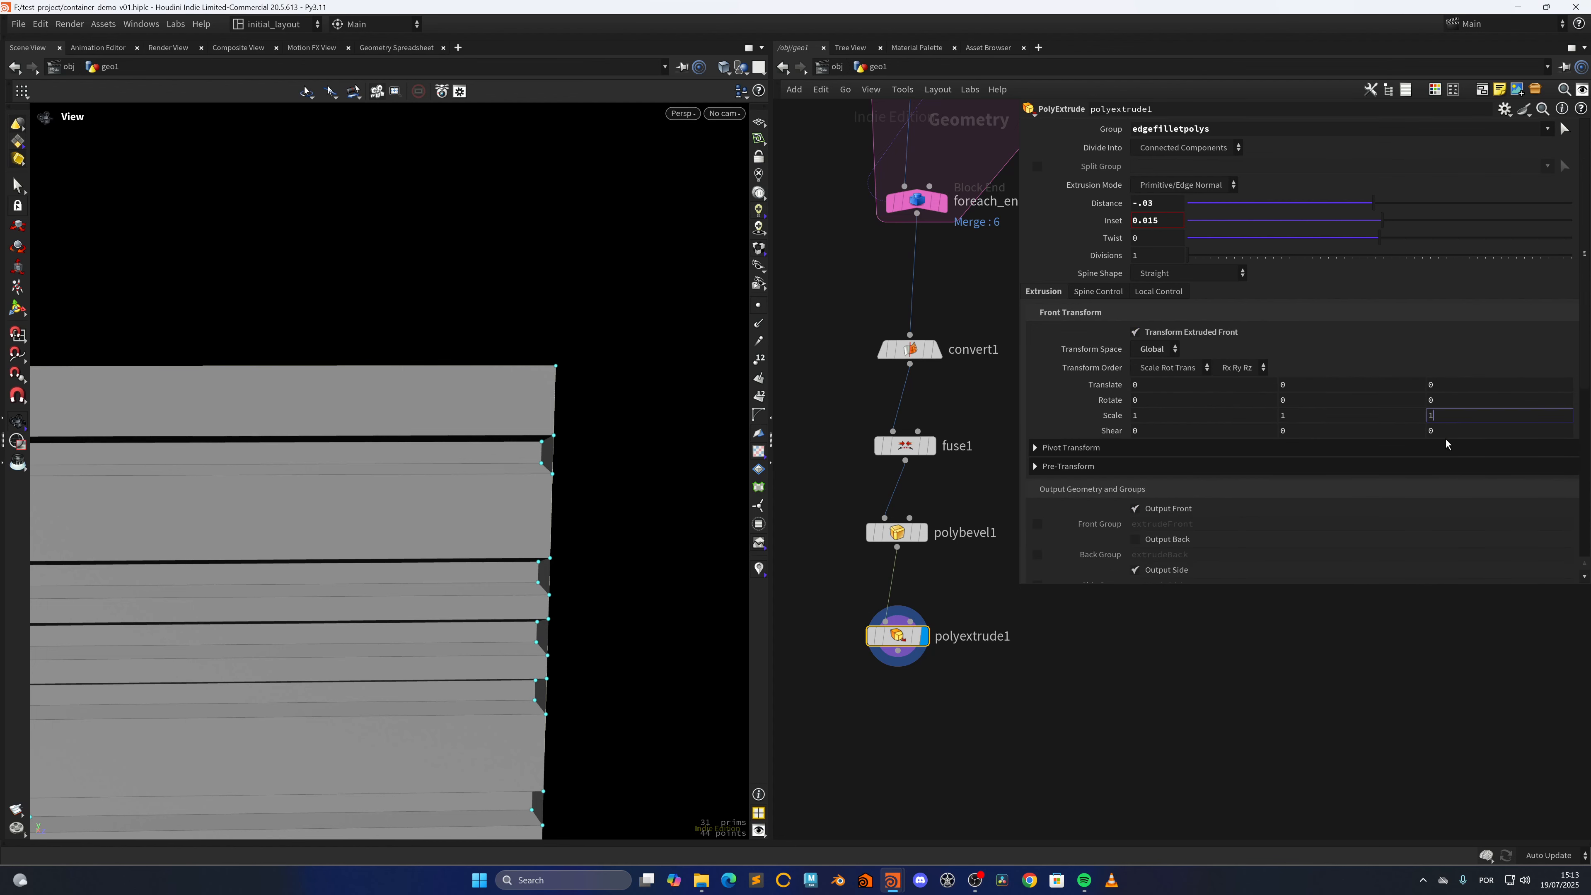
{"action": "type", "text": "+"}
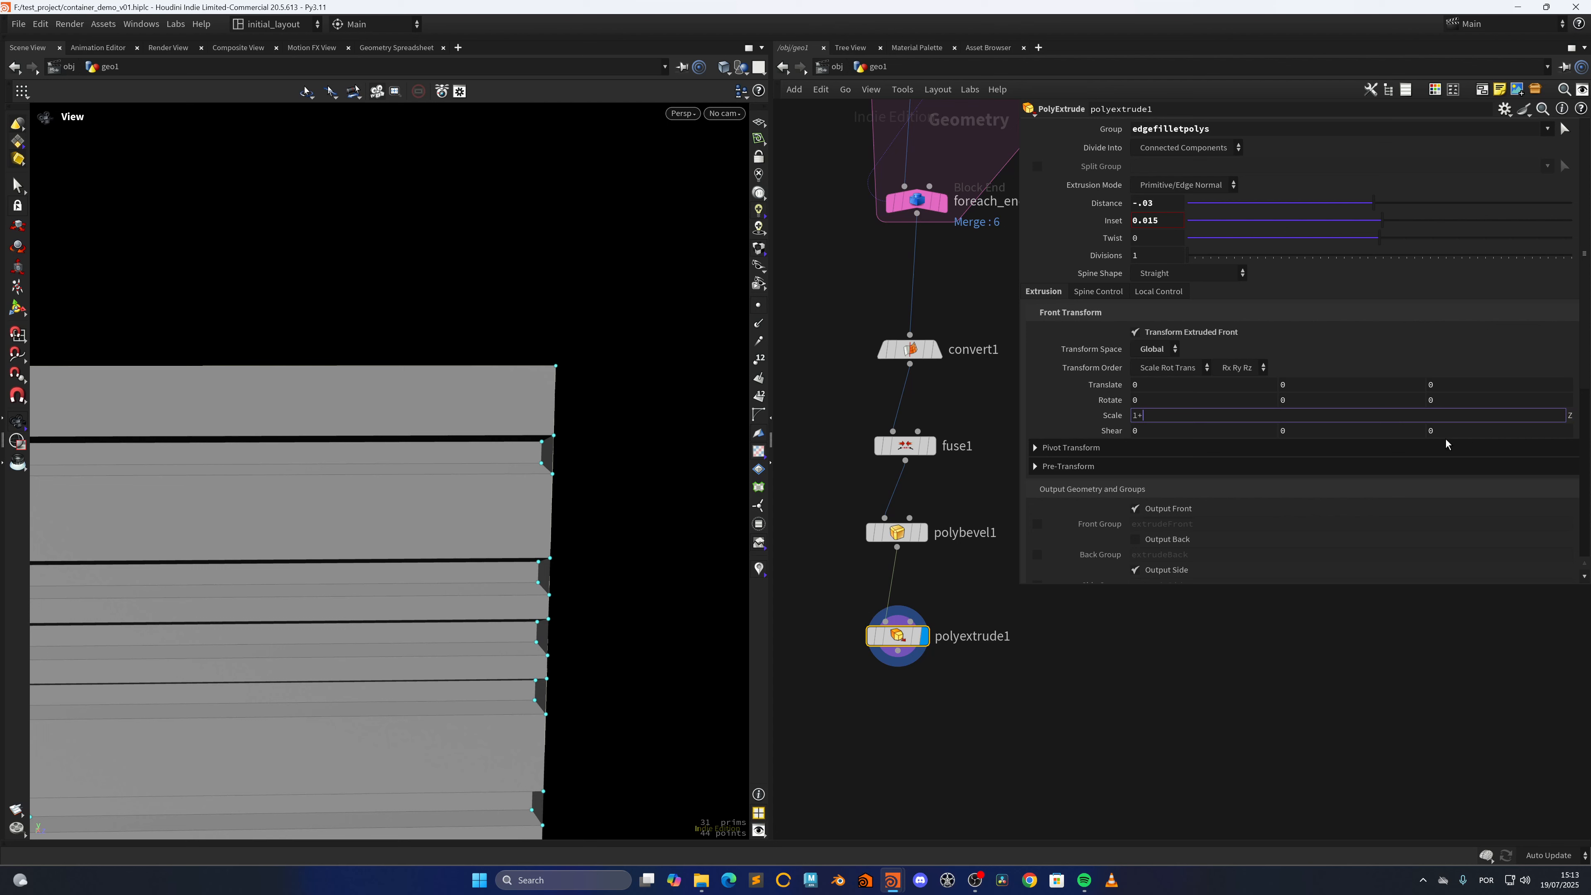
{"action": "key", "text": "Return"}
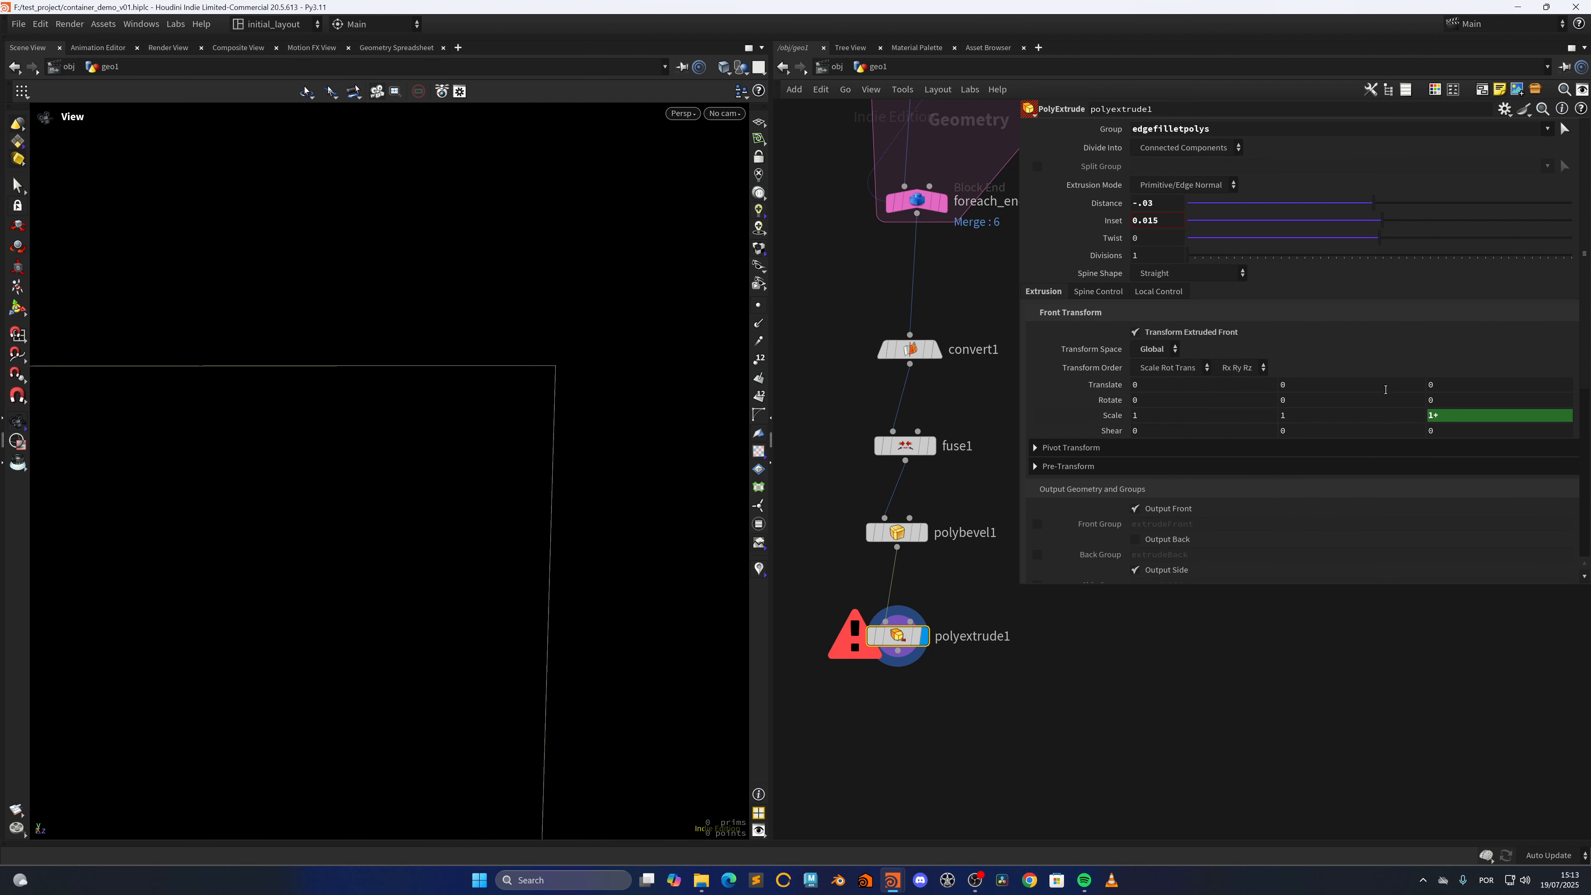
{"action": "left_click", "coordinate": [1459, 414]}
{"action": "type", "text": "ch(\"inset\")"}
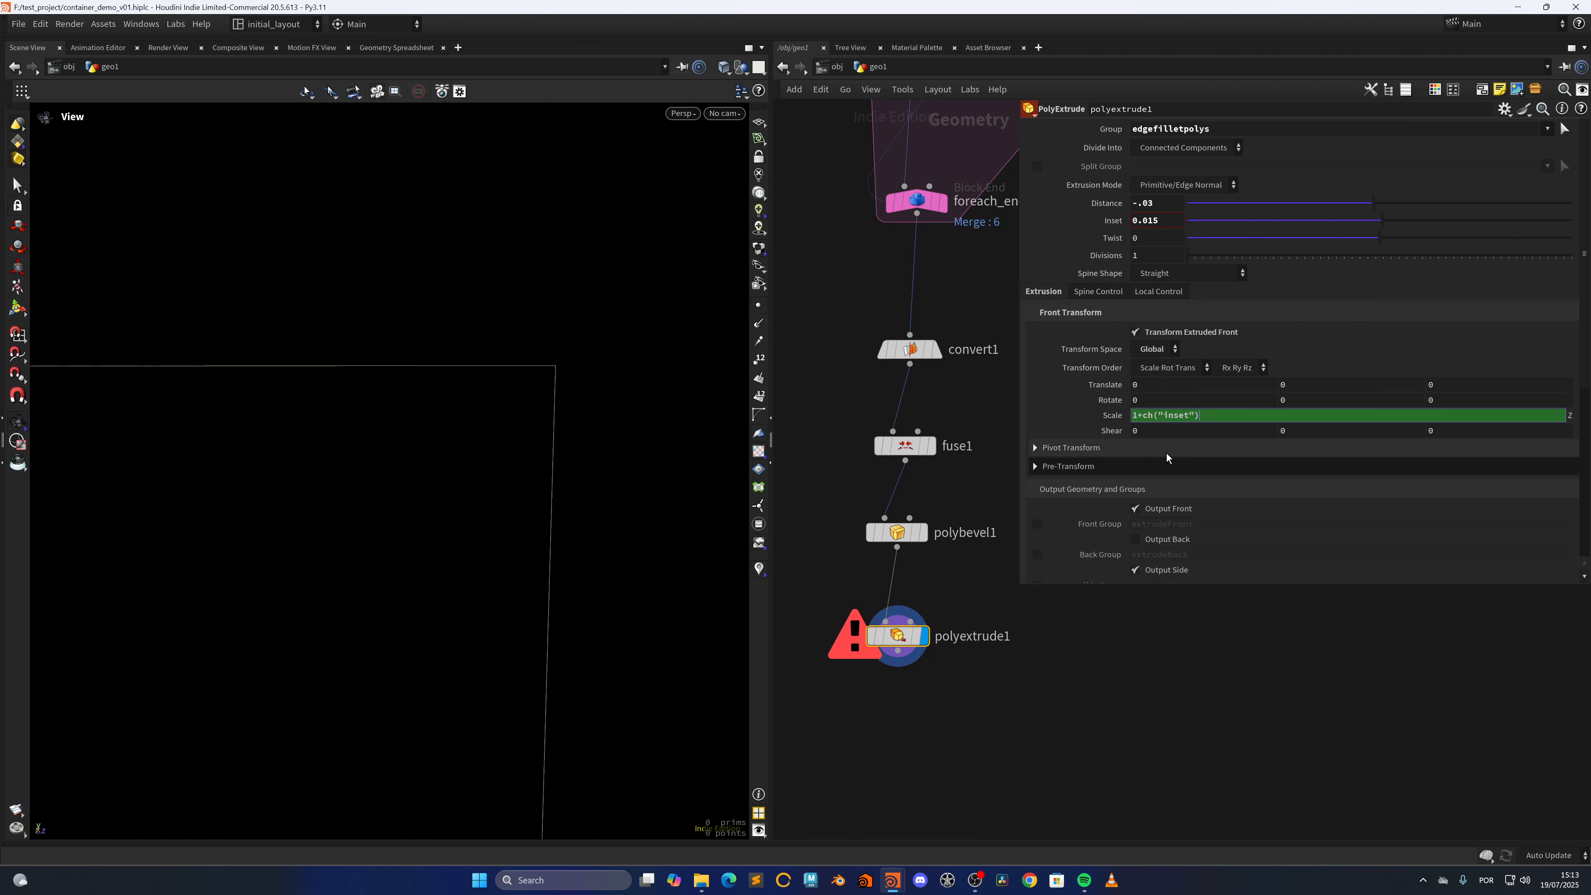
{"action": "key", "text": "Return"}
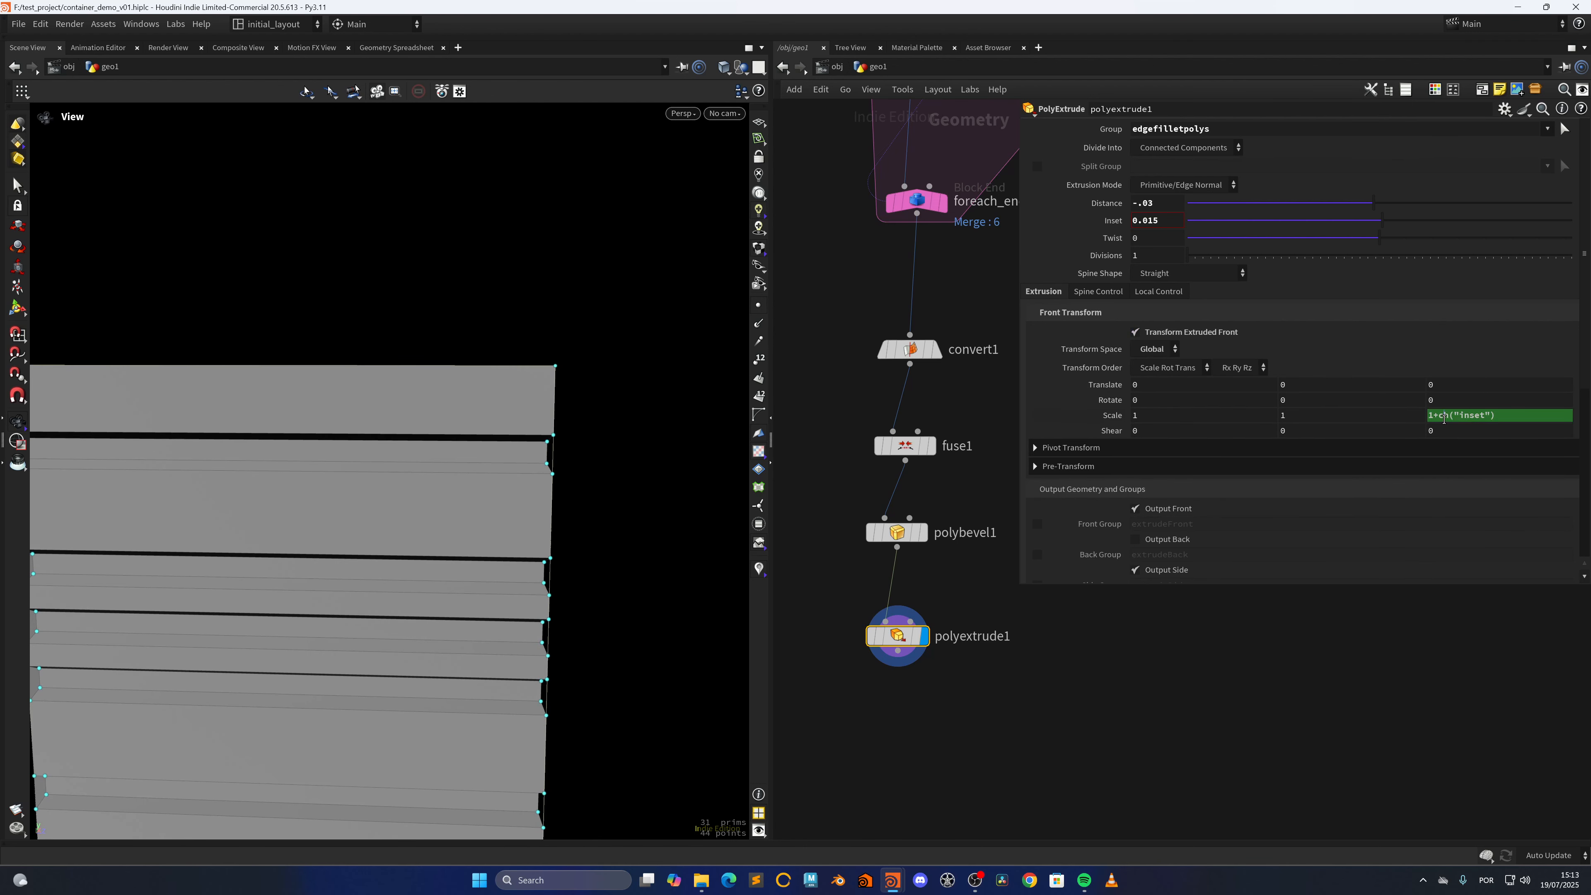
Change polyextrude1's front transform Z scale expression to 1+(ch("inset")*2)
{"action": "left_click", "coordinate": [1463, 425]}
{"action": "type", "text": "("}
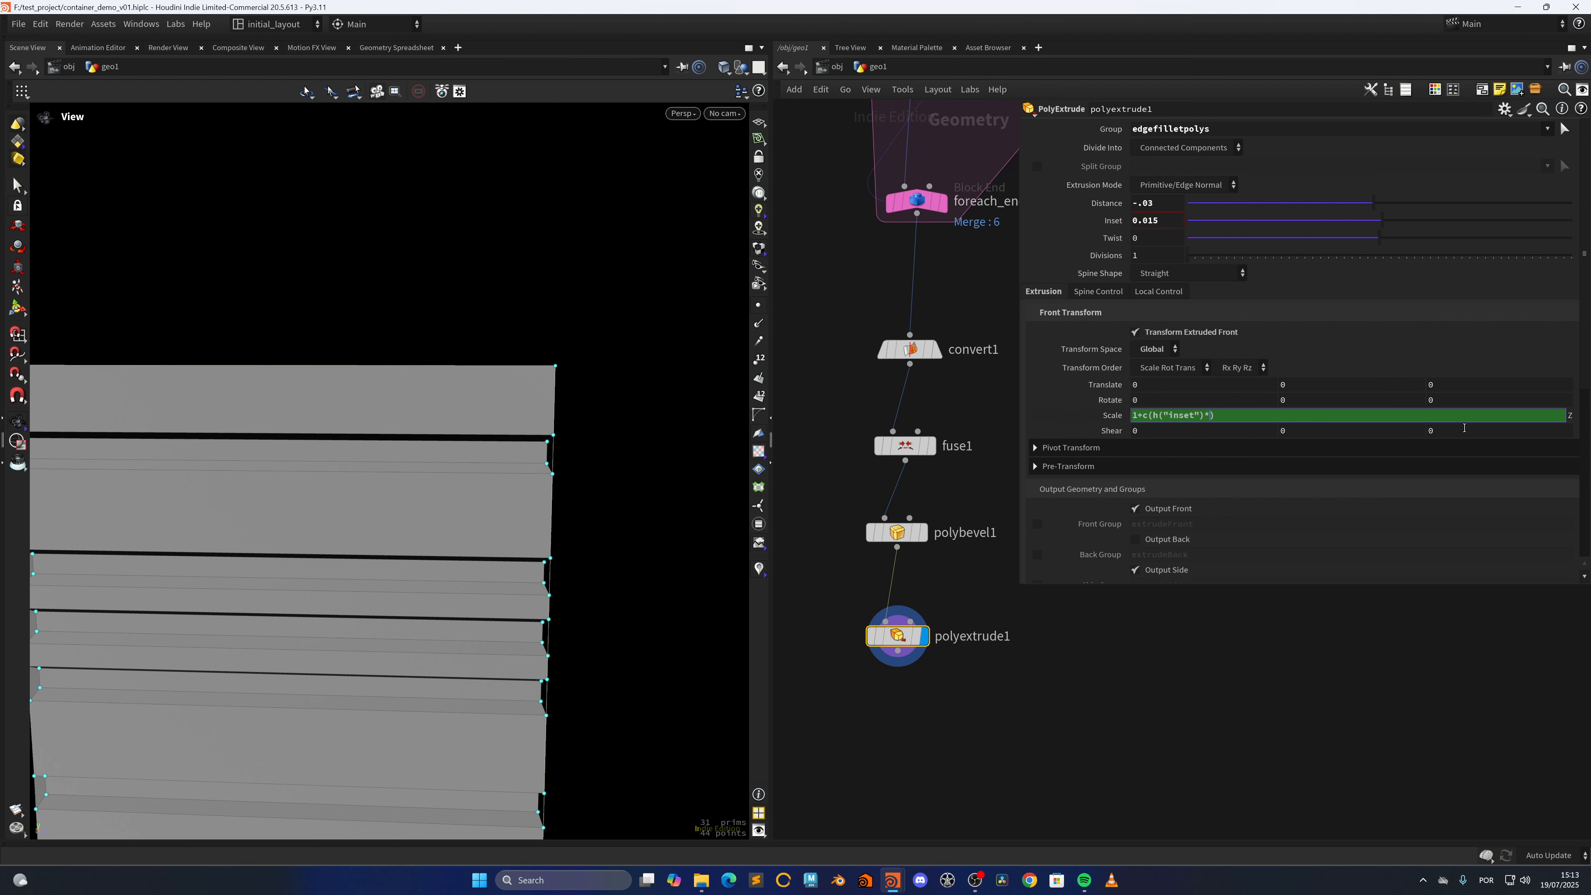
{"action": "key", "text": "Return"}
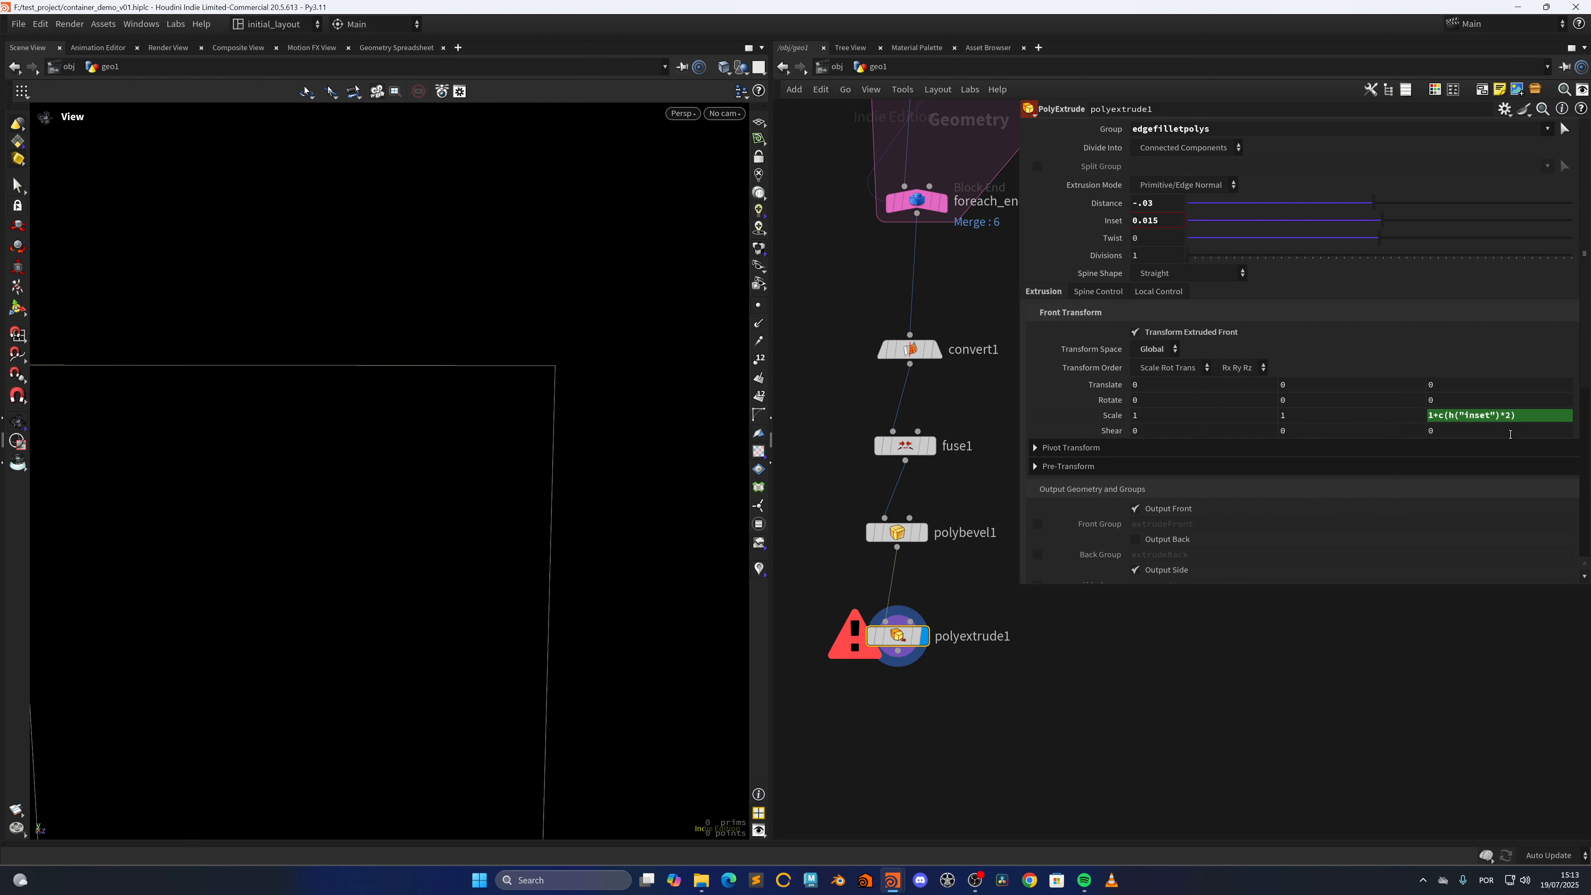
{"action": "left_click", "coordinate": [1450, 418]}
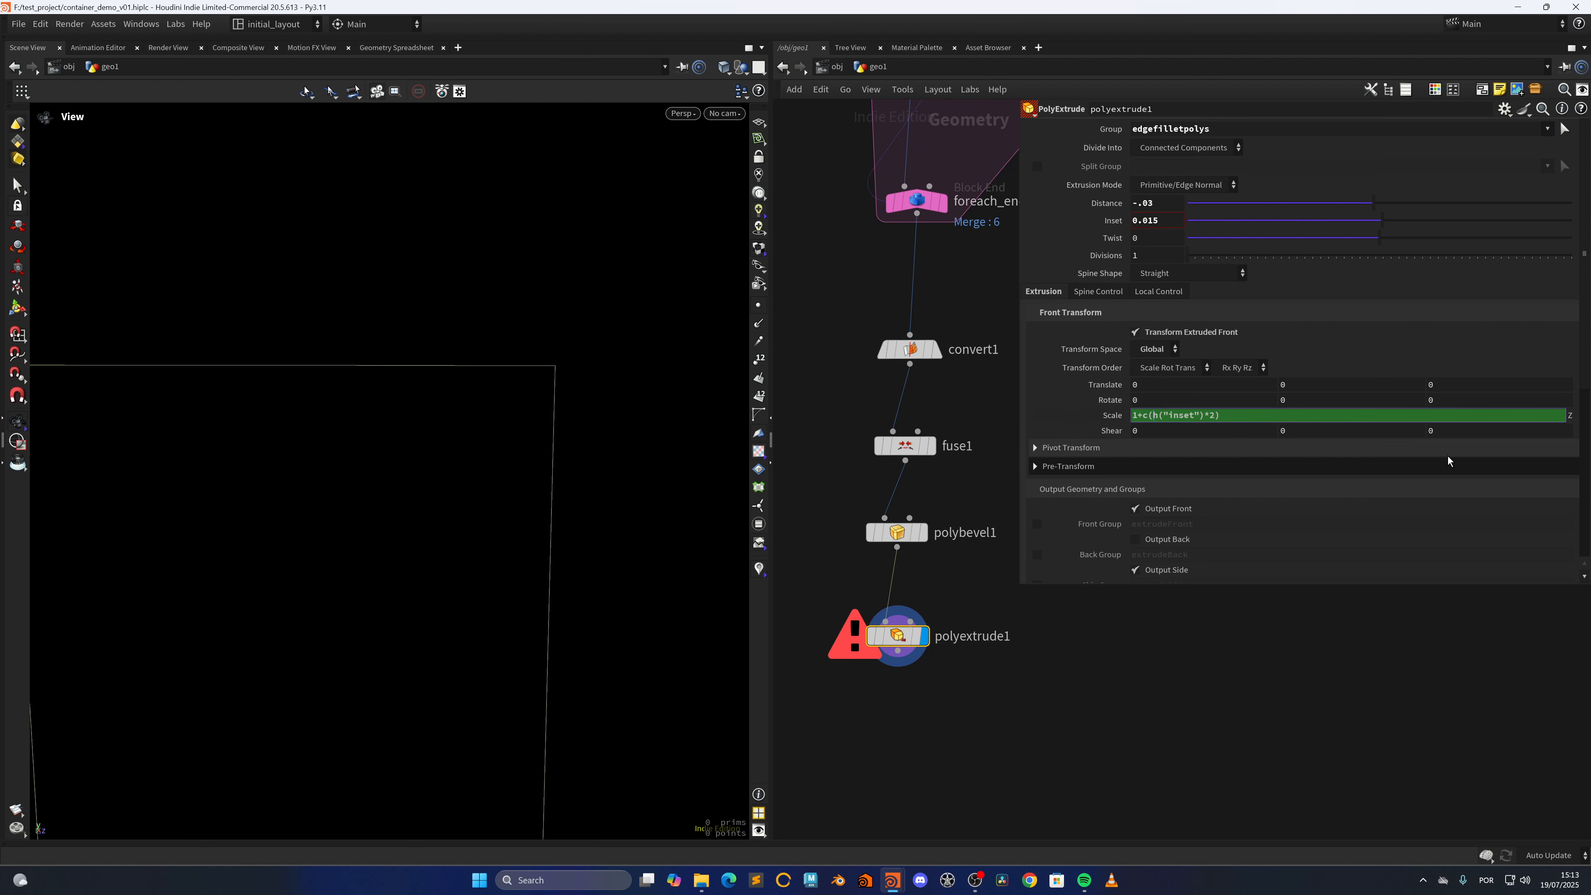
{"action": "key", "text": "BackSpace"}
{"action": "type", "text": "("}
{"action": "key", "text": "Return"}
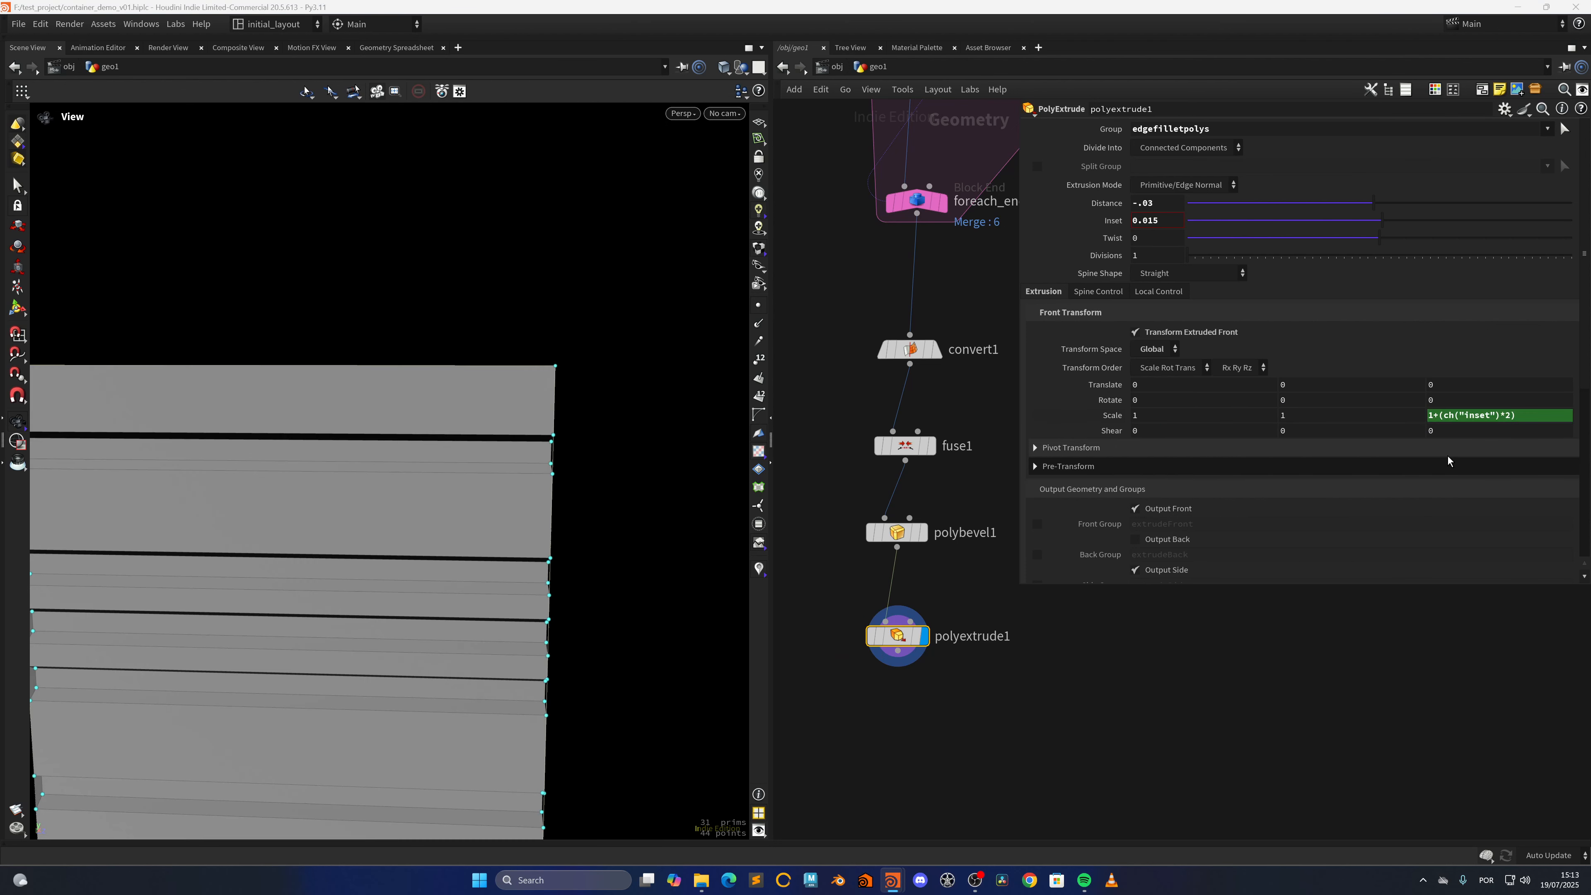
Check the alignment of the groove ends with the panel's side edges in the orthographic Right and Left views
{"action": "scroll", "coordinate": [489, 539], "scroll_direction": "down", "scroll_amount": 3}
{"action": "left_click_drag", "start_coordinate": [476, 540], "coordinate": [522, 529]}
{"action": "key", "text": "space+1"}
{"action": "key", "text": "space+3"}
{"action": "key", "text": "space+4"}
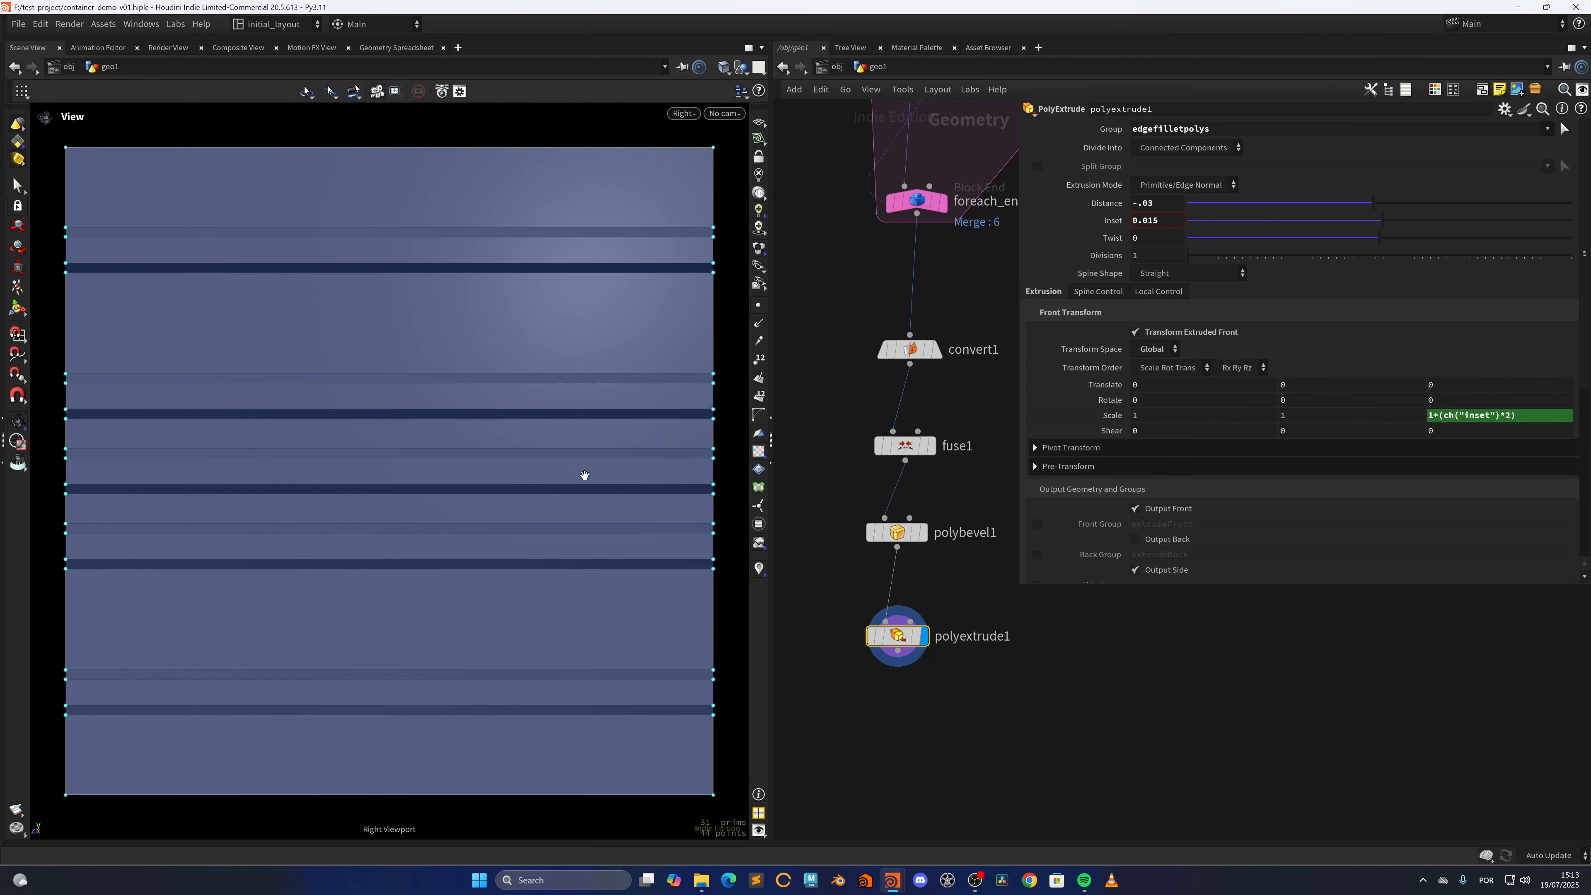
{"action": "middle_click_drag", "start_coordinate": [669, 421], "coordinate": [452, 550]}
{"action": "right_click_drag", "start_coordinate": [451, 550], "coordinate": [551, 522]}
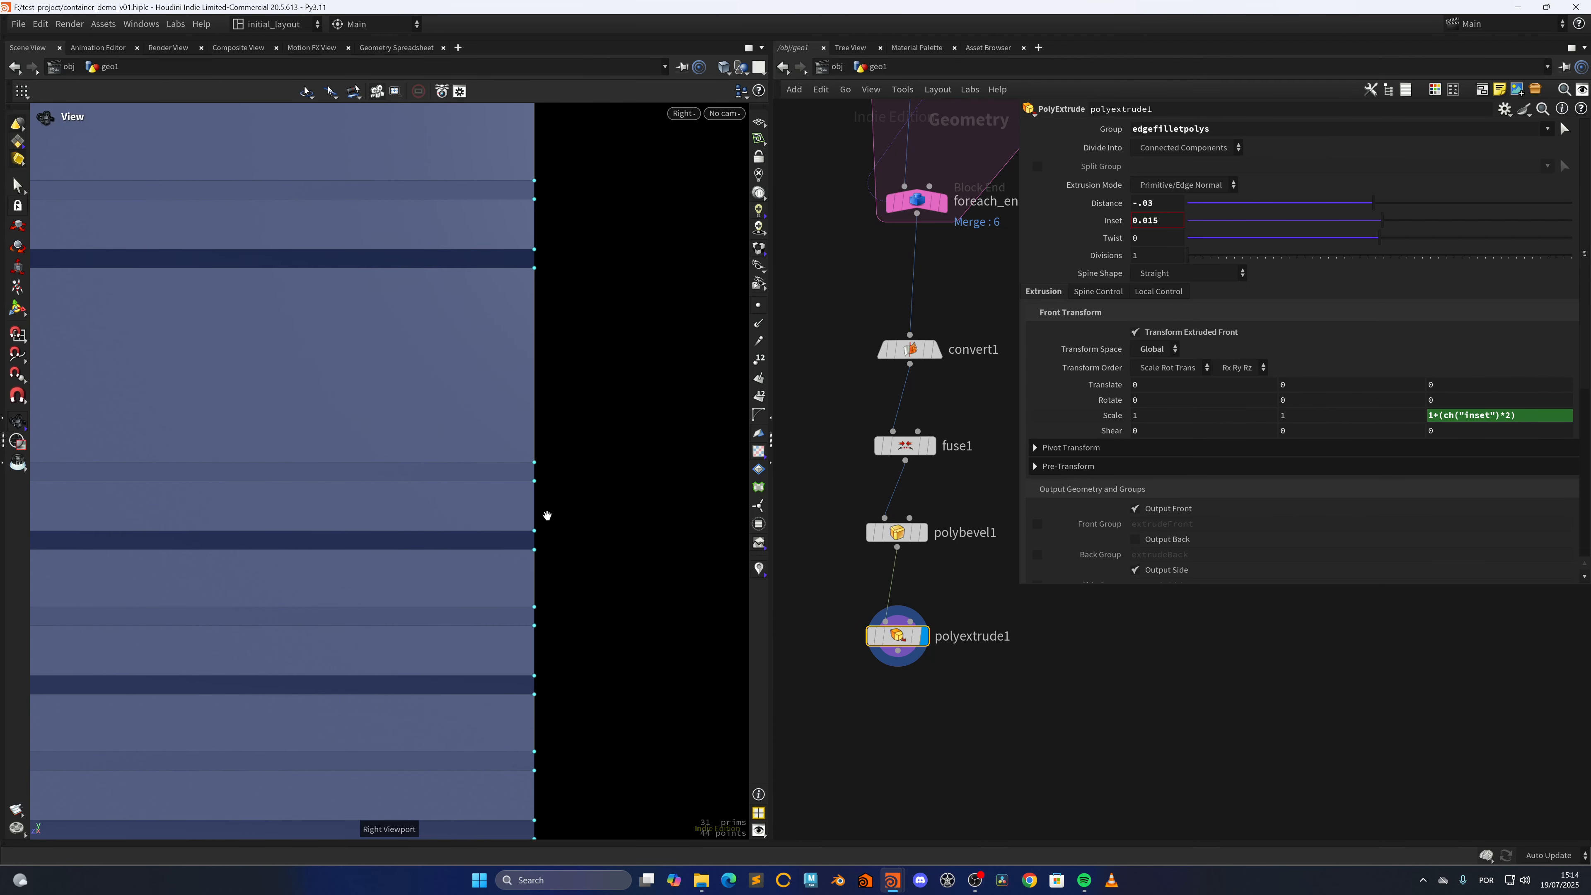
{"action": "key", "text": "space+4"}
{"action": "middle_click_drag", "start_coordinate": [616, 501], "coordinate": [401, 576]}
{"action": "right_click_drag", "start_coordinate": [454, 514], "coordinate": [638, 449]}
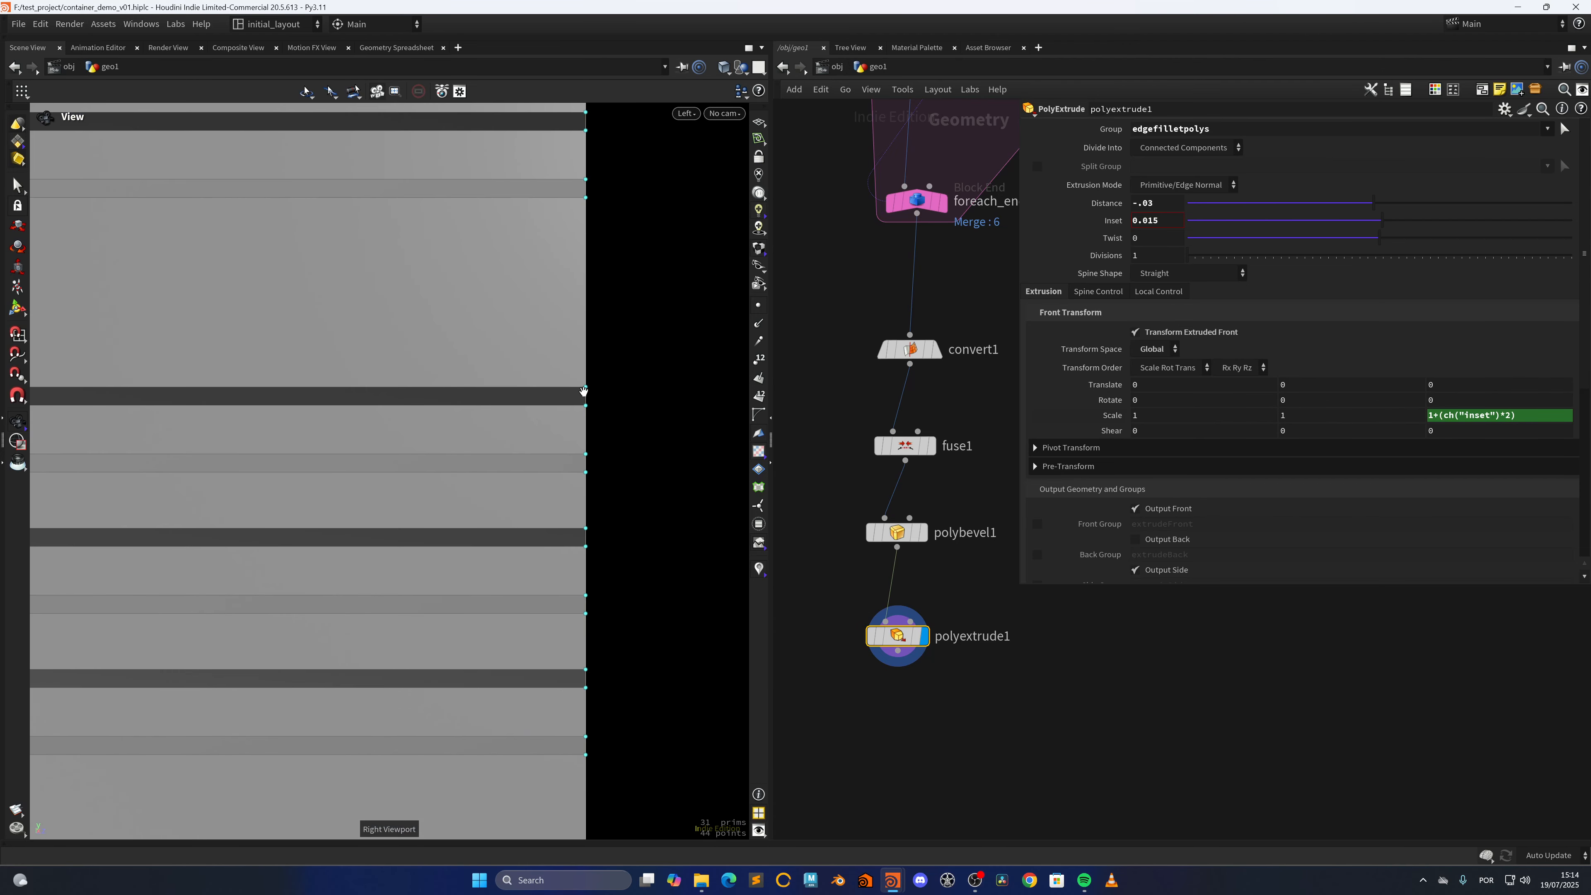
{"action": "key", "text": "space+1"}
Compare the panel with Transform Extruded Front off and back on, then save the scene
{"action": "left_click", "coordinate": [1136, 331]}
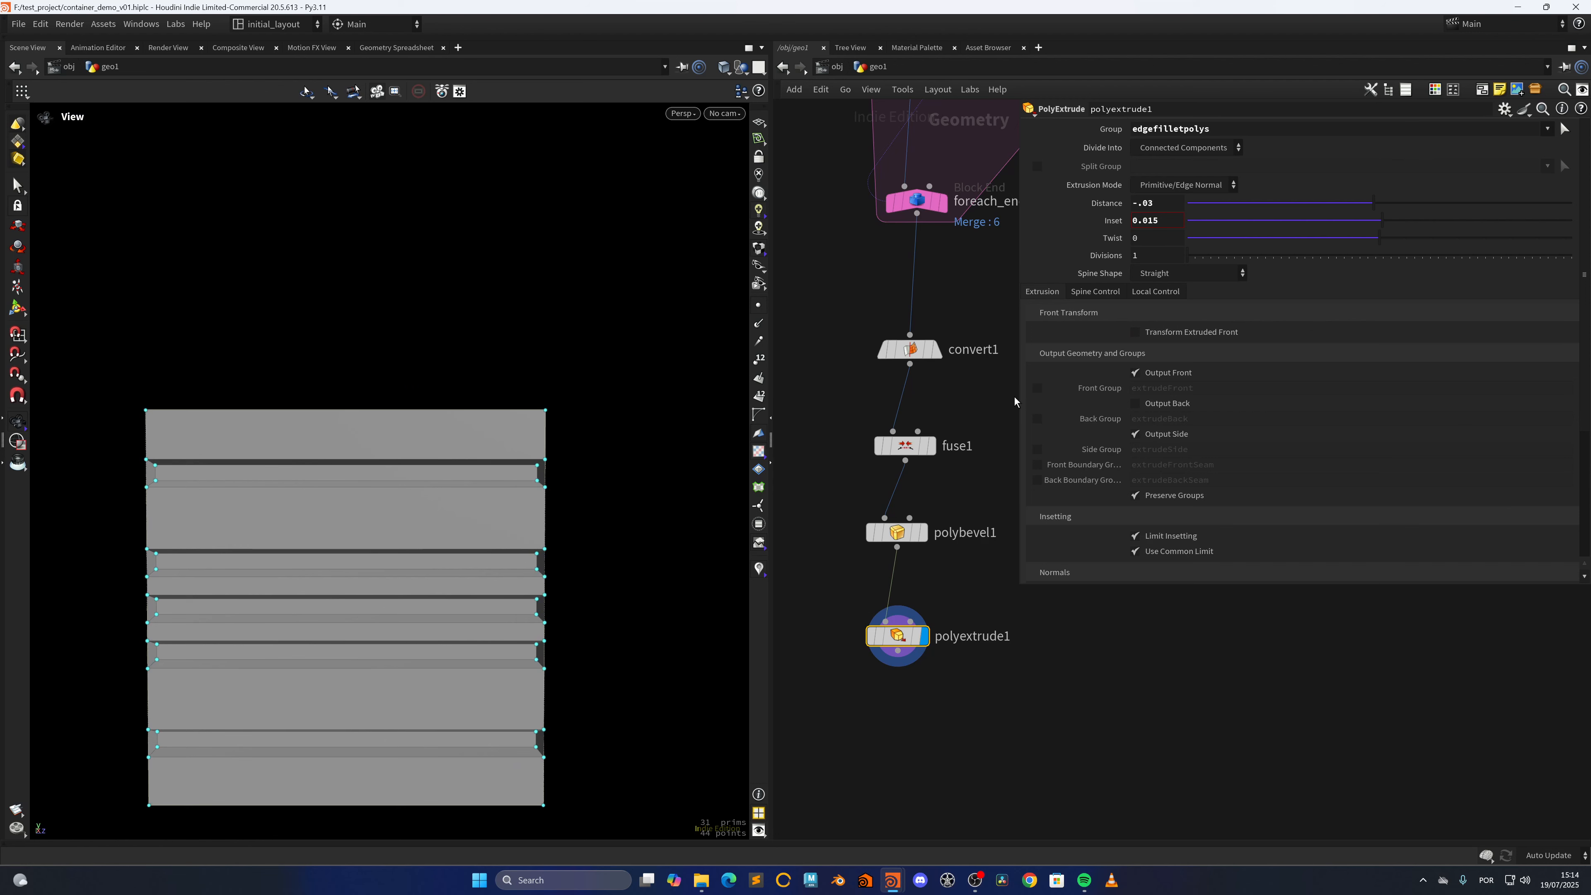
{"action": "left_click", "coordinate": [1135, 332]}
{"action": "key", "text": "f"}
{"action": "key", "text": "ctrl+s"}
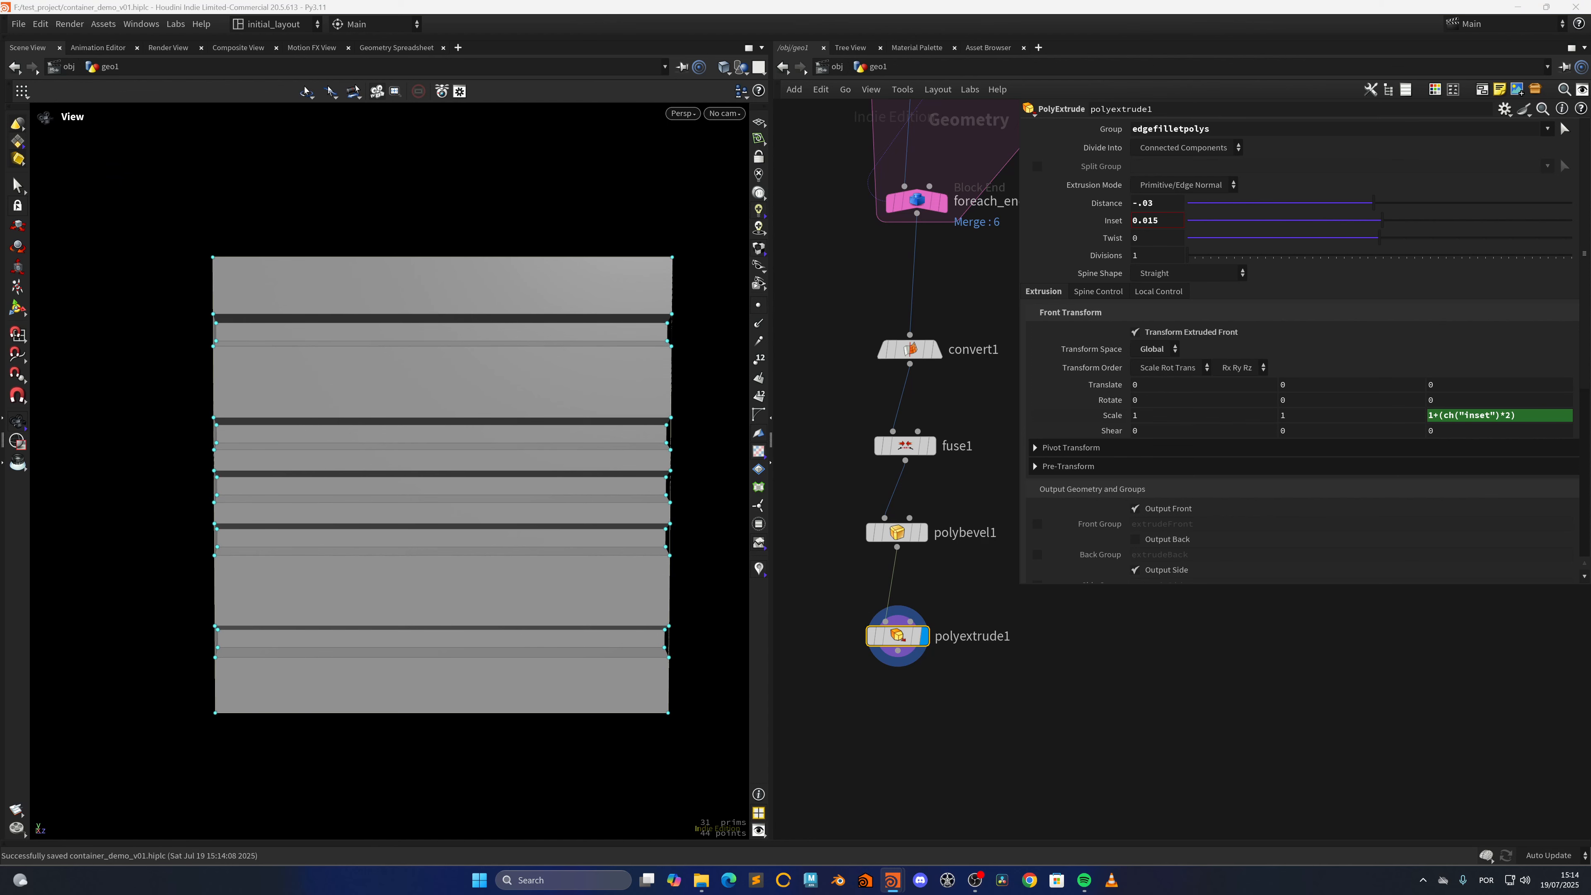
Add a Clip node below polyextrude1, connected to its output, and display its result
{"action": "middle_click_drag", "start_coordinate": [907, 761], "coordinate": [914, 665]}
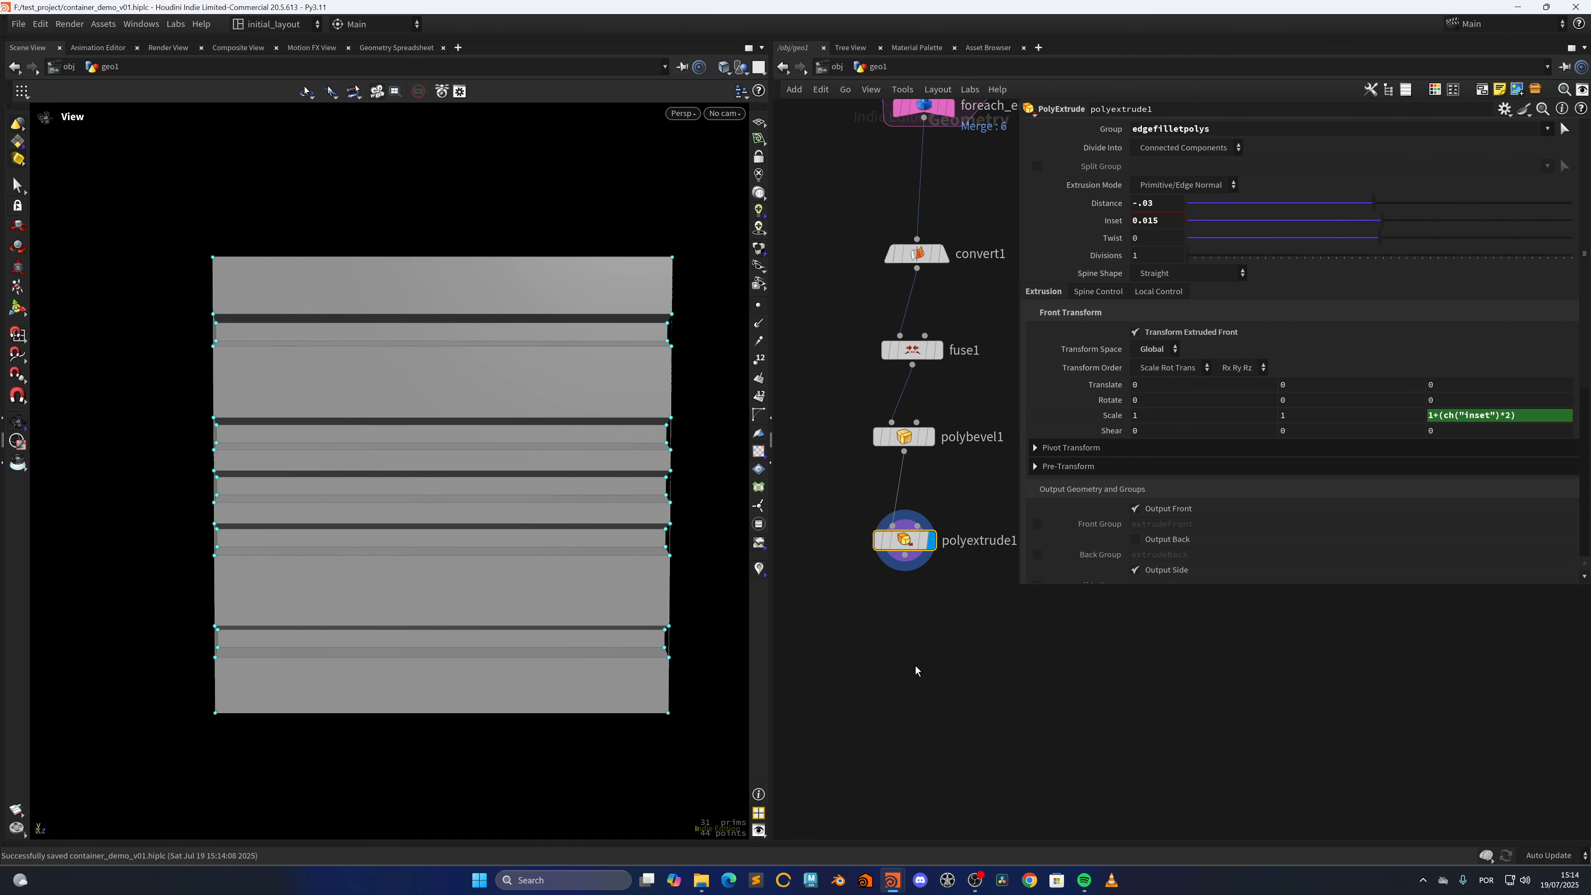
{"action": "key", "text": "Tab"}
{"action": "type", "text": "clip"}
{"action": "key", "text": "Return"}
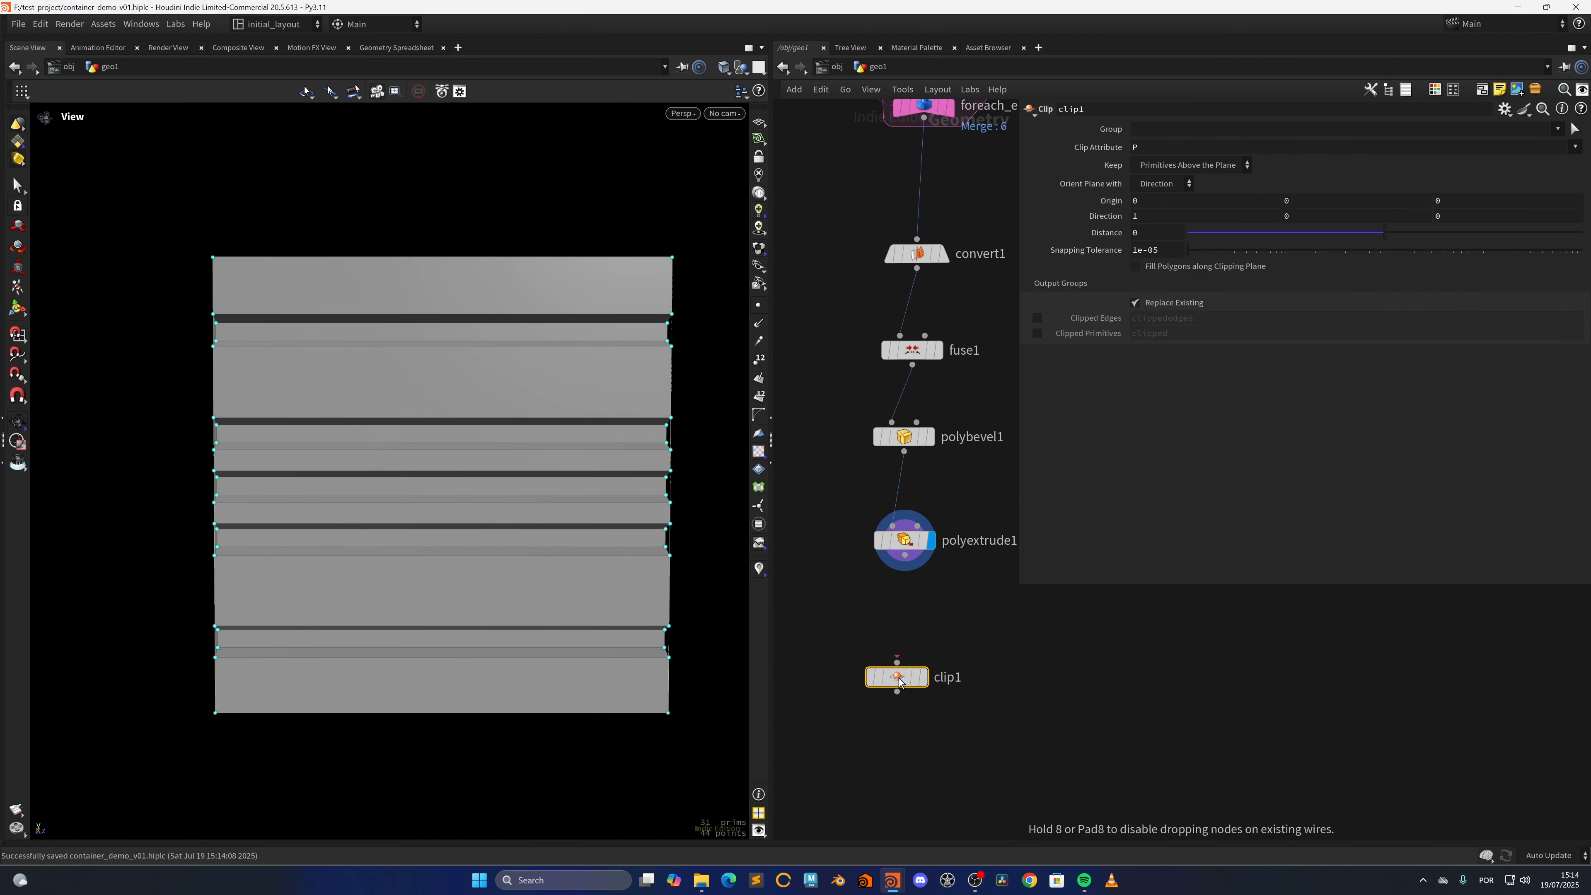
{"action": "left_click", "coordinate": [899, 677]}
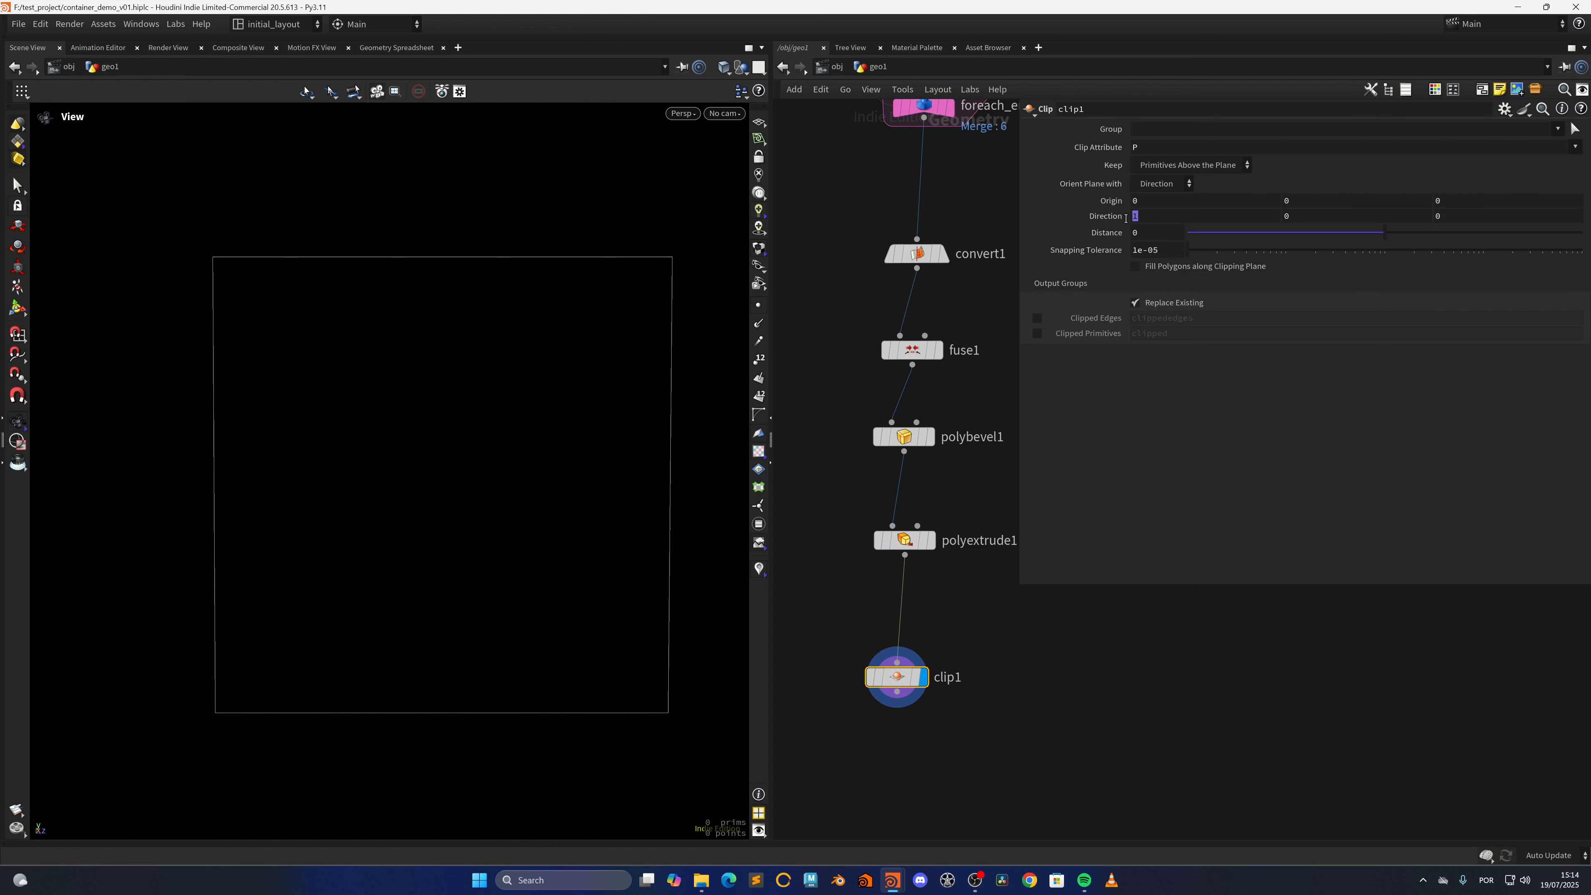
Set clip1's plane direction to 0, 0, 1 so it cuts along Z
{"action": "left_click", "coordinate": [1135, 216]}
{"action": "type", "text": "0"}
{"action": "key", "text": "Tab"}
{"action": "key", "text": "Tab"}
{"action": "type", "text": "1"}
{"action": "key", "text": "Tab"}
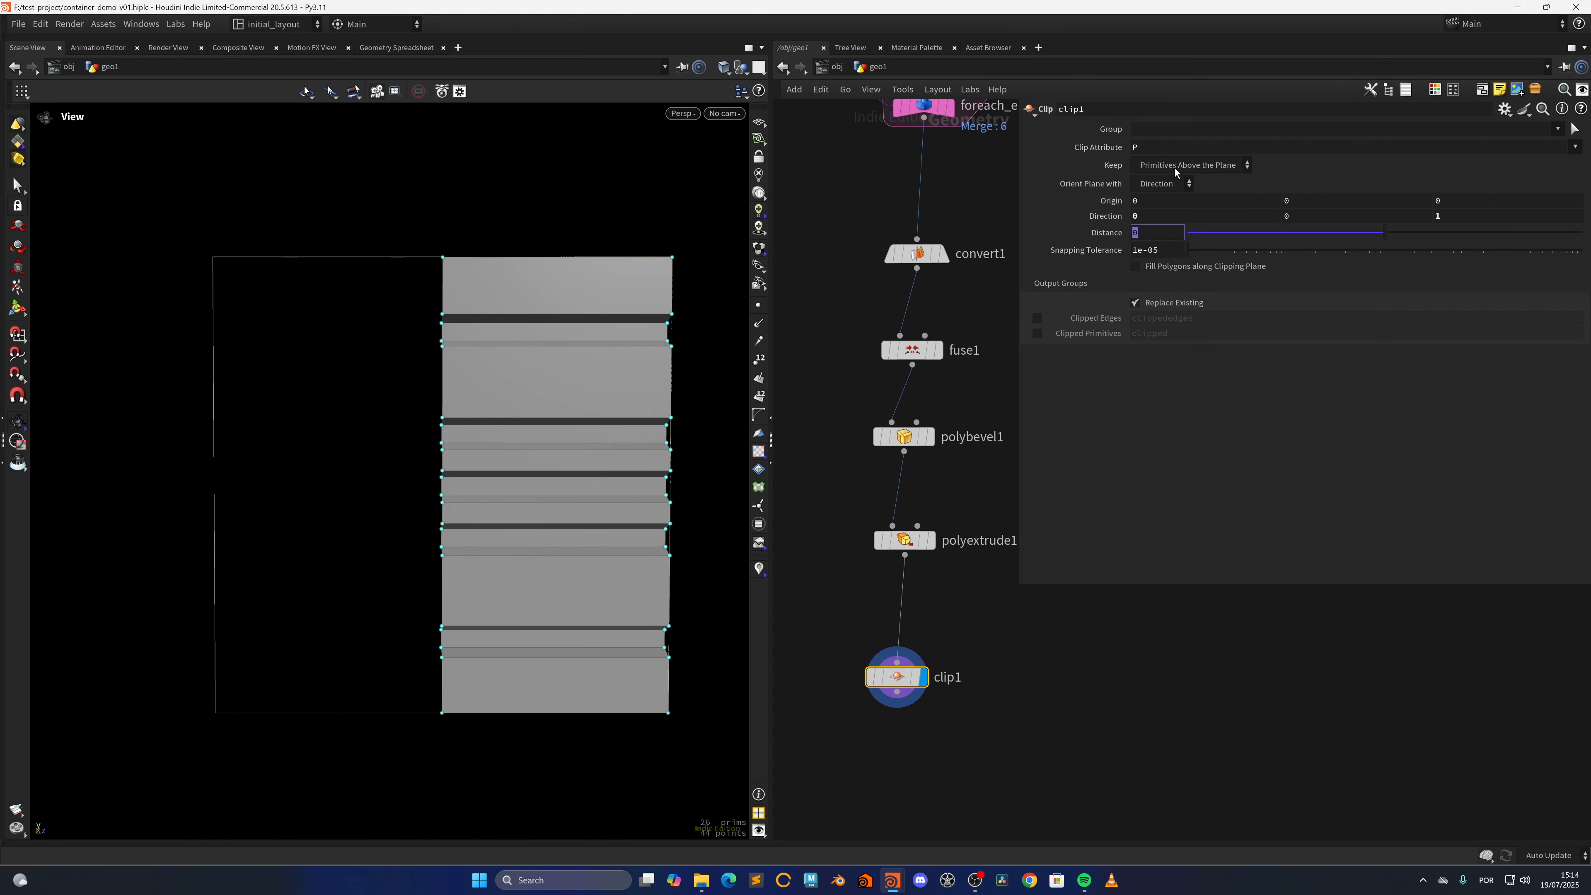
Make clip1 keep All Primitives and output the clipped edges as the group clippededges
{"action": "left_click", "coordinate": [1175, 167]}
{"action": "left_click", "coordinate": [1173, 211]}
{"action": "left_click", "coordinate": [1036, 333]}
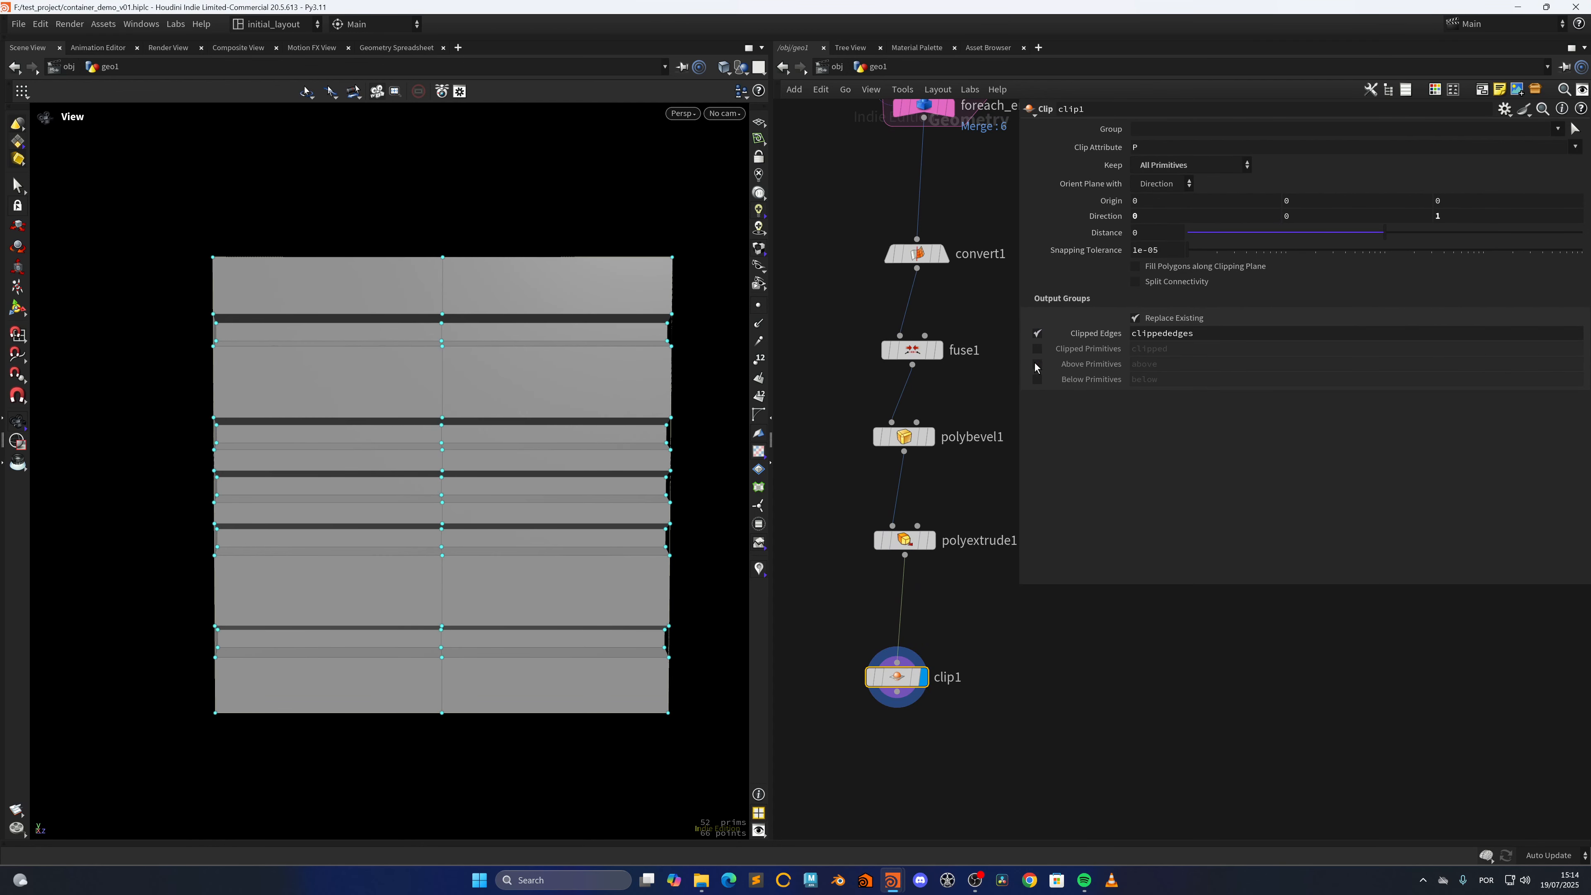
Add a PolyBevel node below clip1, connected to its output, and display its result
{"action": "middle_click_drag", "start_coordinate": [906, 794], "coordinate": [890, 582]}
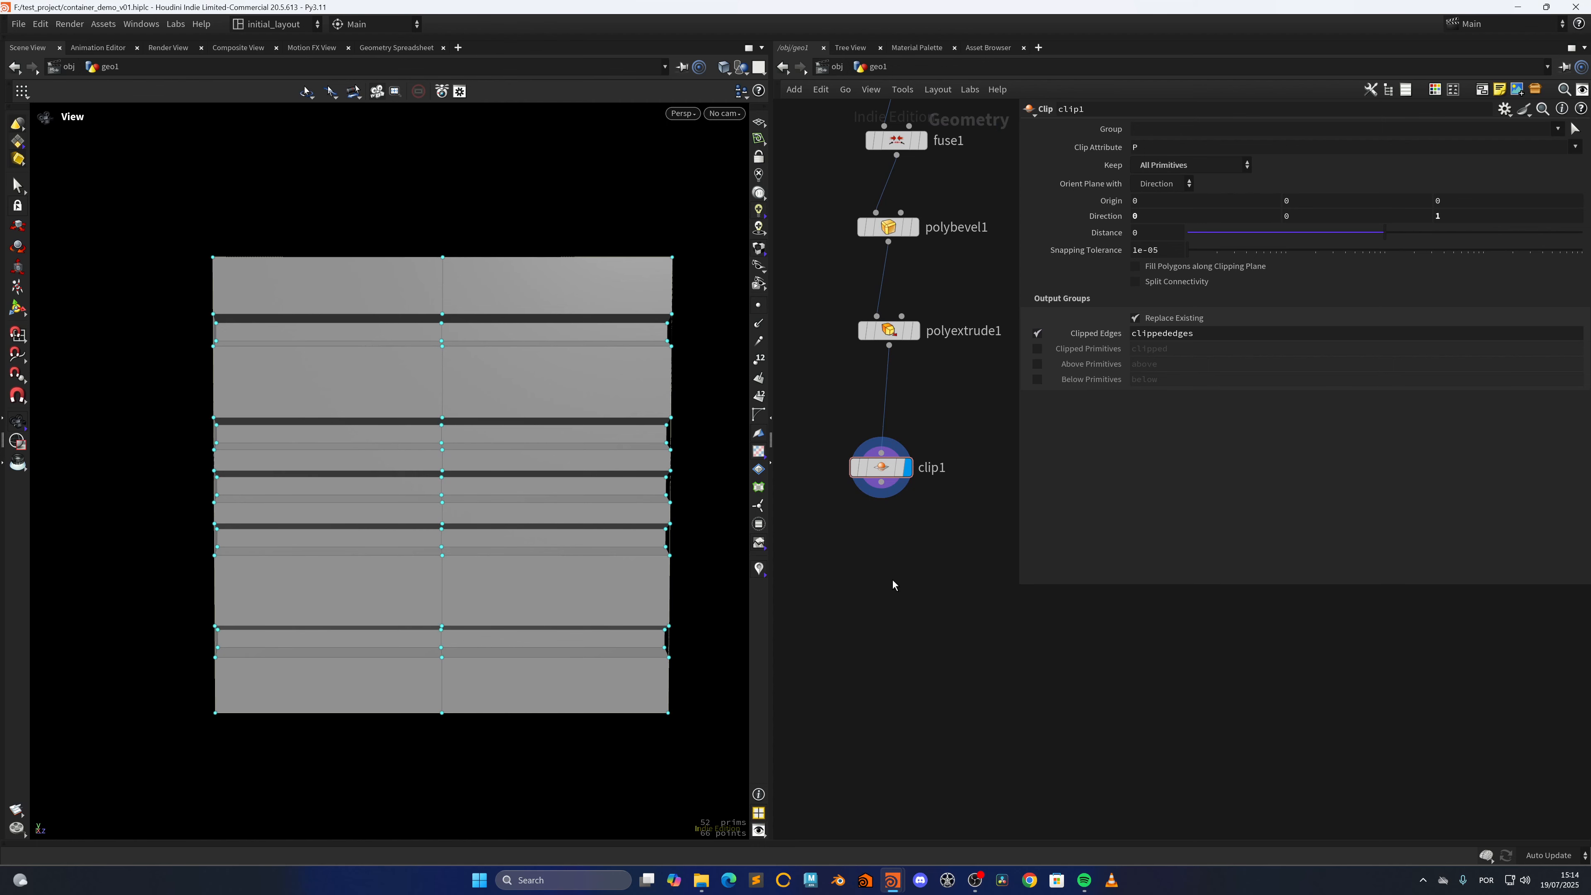
{"action": "key", "text": "Tab"}
{"action": "type", "text": "beve"}
{"action": "key", "text": "Down"}
{"action": "key", "text": "Return"}
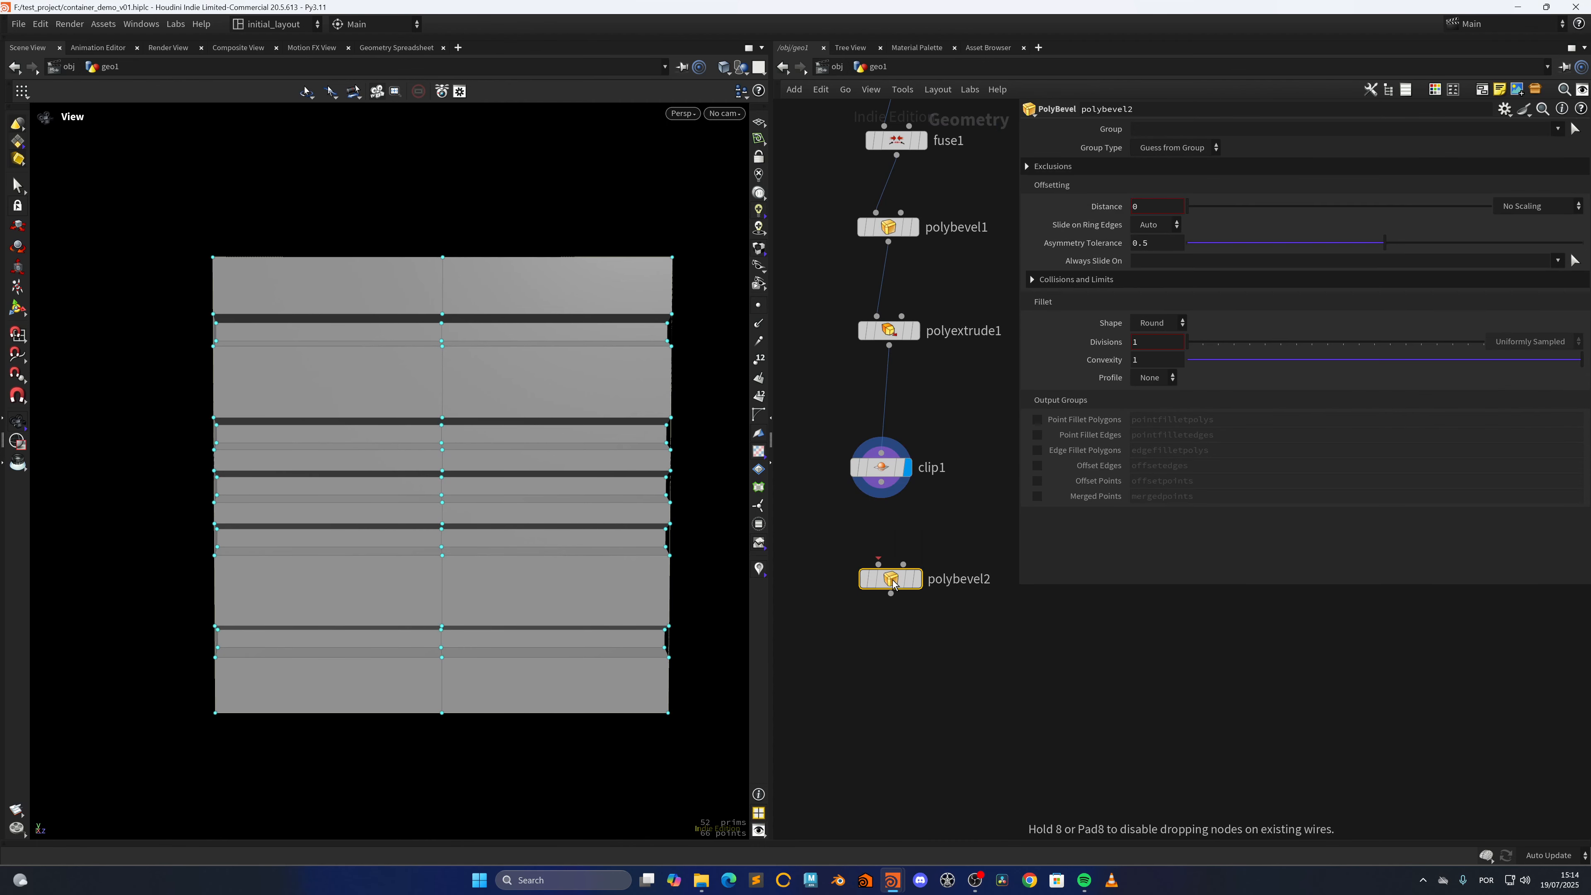
{"action": "left_click", "coordinate": [922, 547]}
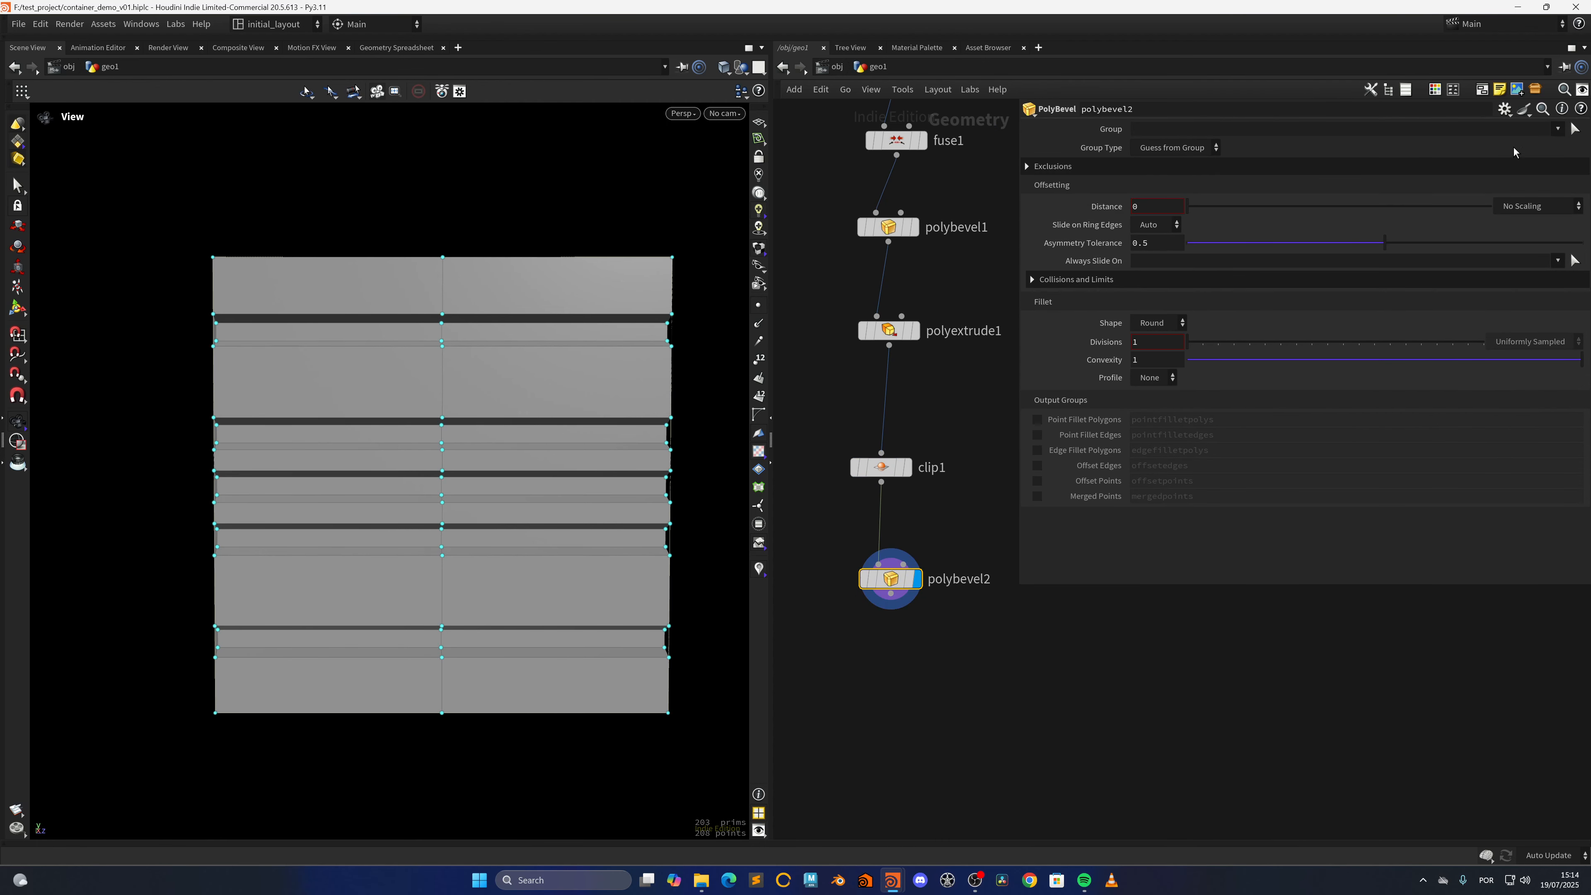
Bevel the clippededges group in polybevel2 with a distance of 0.035 and output the edge fillet polygons as edgefilletpolys2
{"action": "left_click", "coordinate": [1557, 128]}
{"action": "left_click", "coordinate": [1534, 172]}
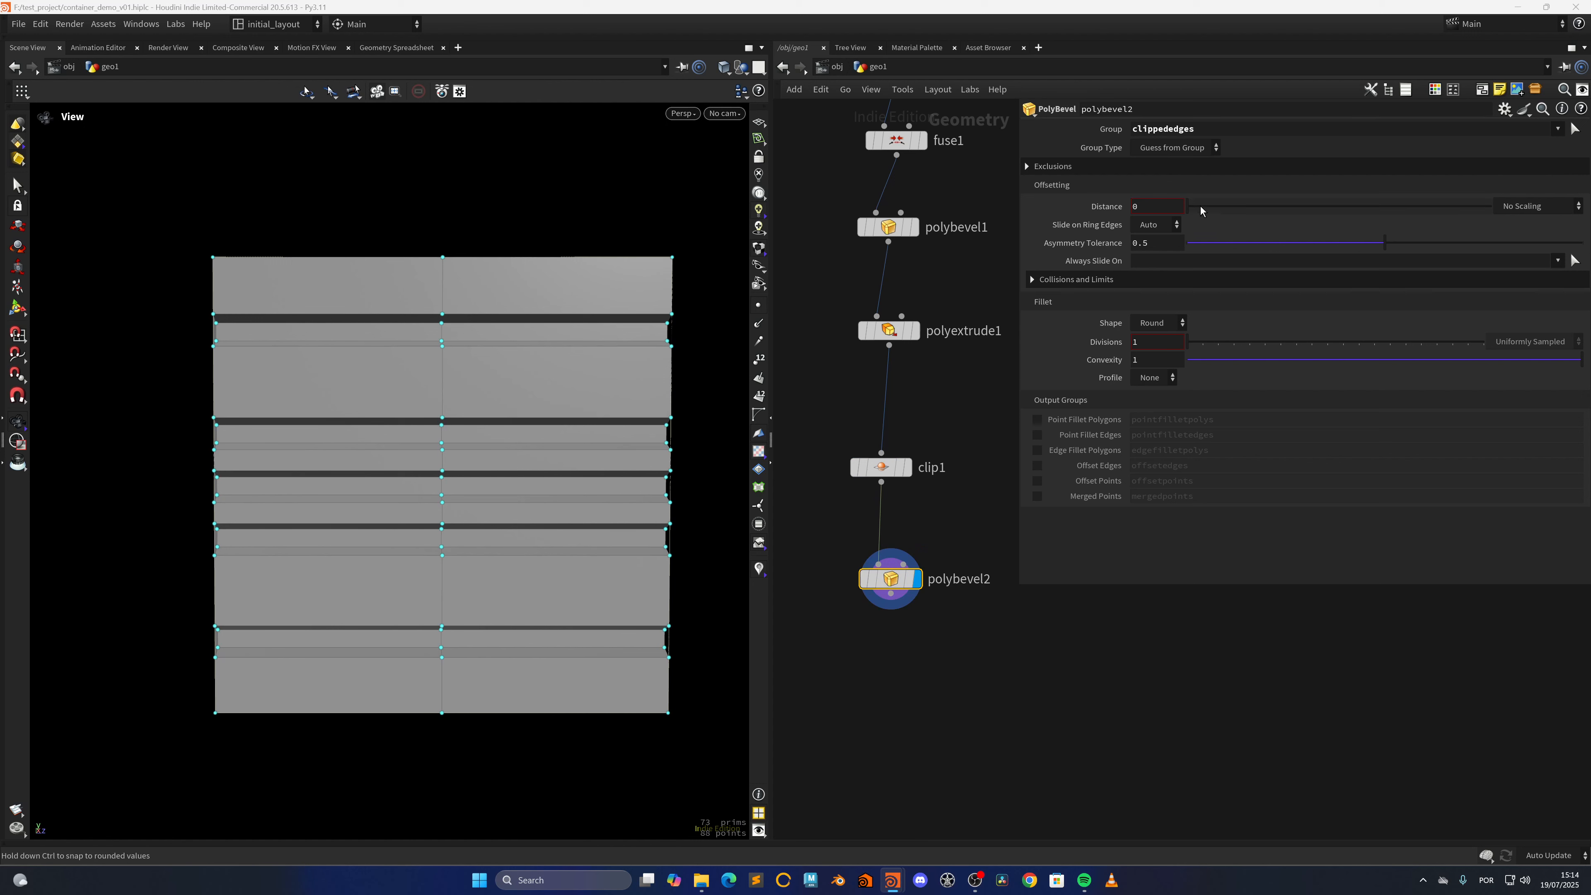
{"action": "left_click_drag", "start_coordinate": [1201, 206], "coordinate": [1212, 206]}
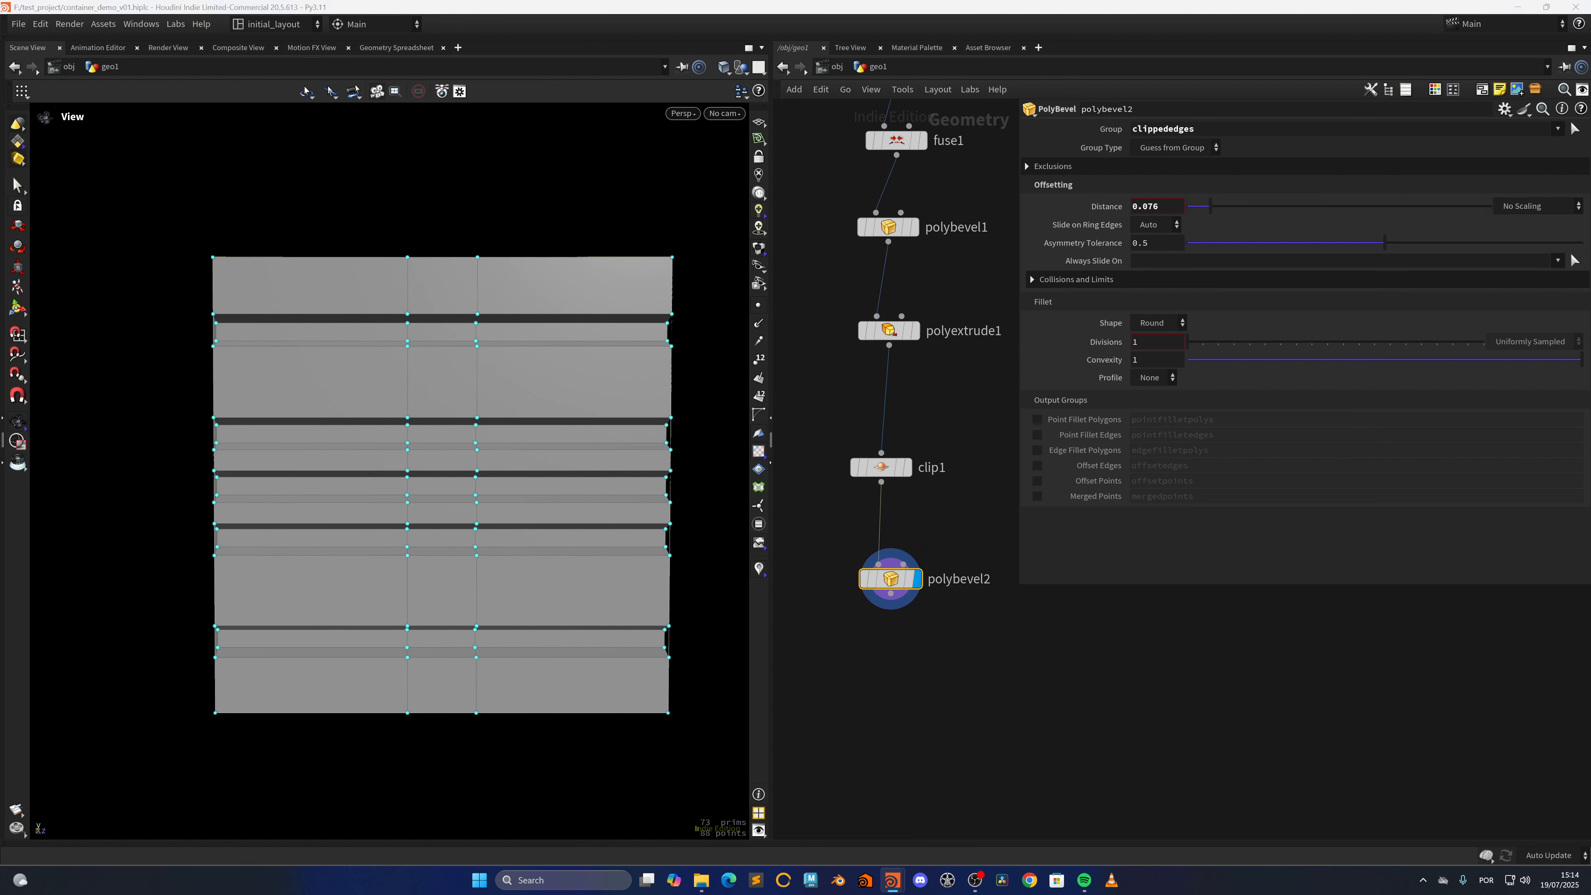
{"action": "left_click_drag", "start_coordinate": [1160, 207], "coordinate": [1147, 208]}
{"action": "type", "text": "35"}
{"action": "key", "text": "Return"}
{"action": "left_click", "coordinate": [1037, 449]}
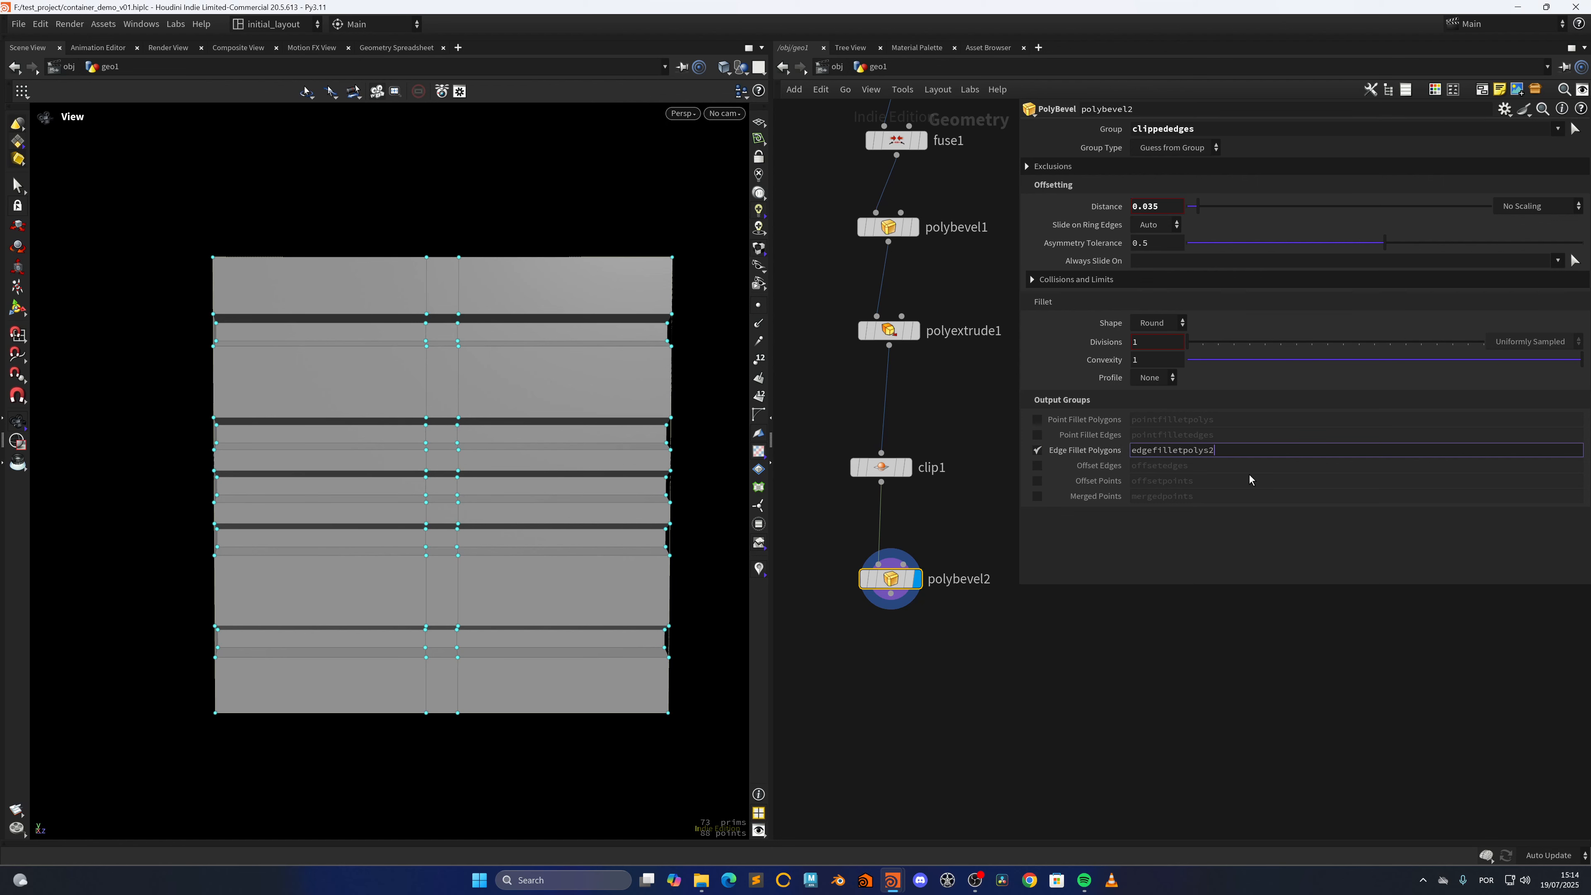
Add a PolyExtrude node below polybevel2, connected to its output, and display its result
{"action": "middle_click_drag", "start_coordinate": [897, 683], "coordinate": [894, 606]}
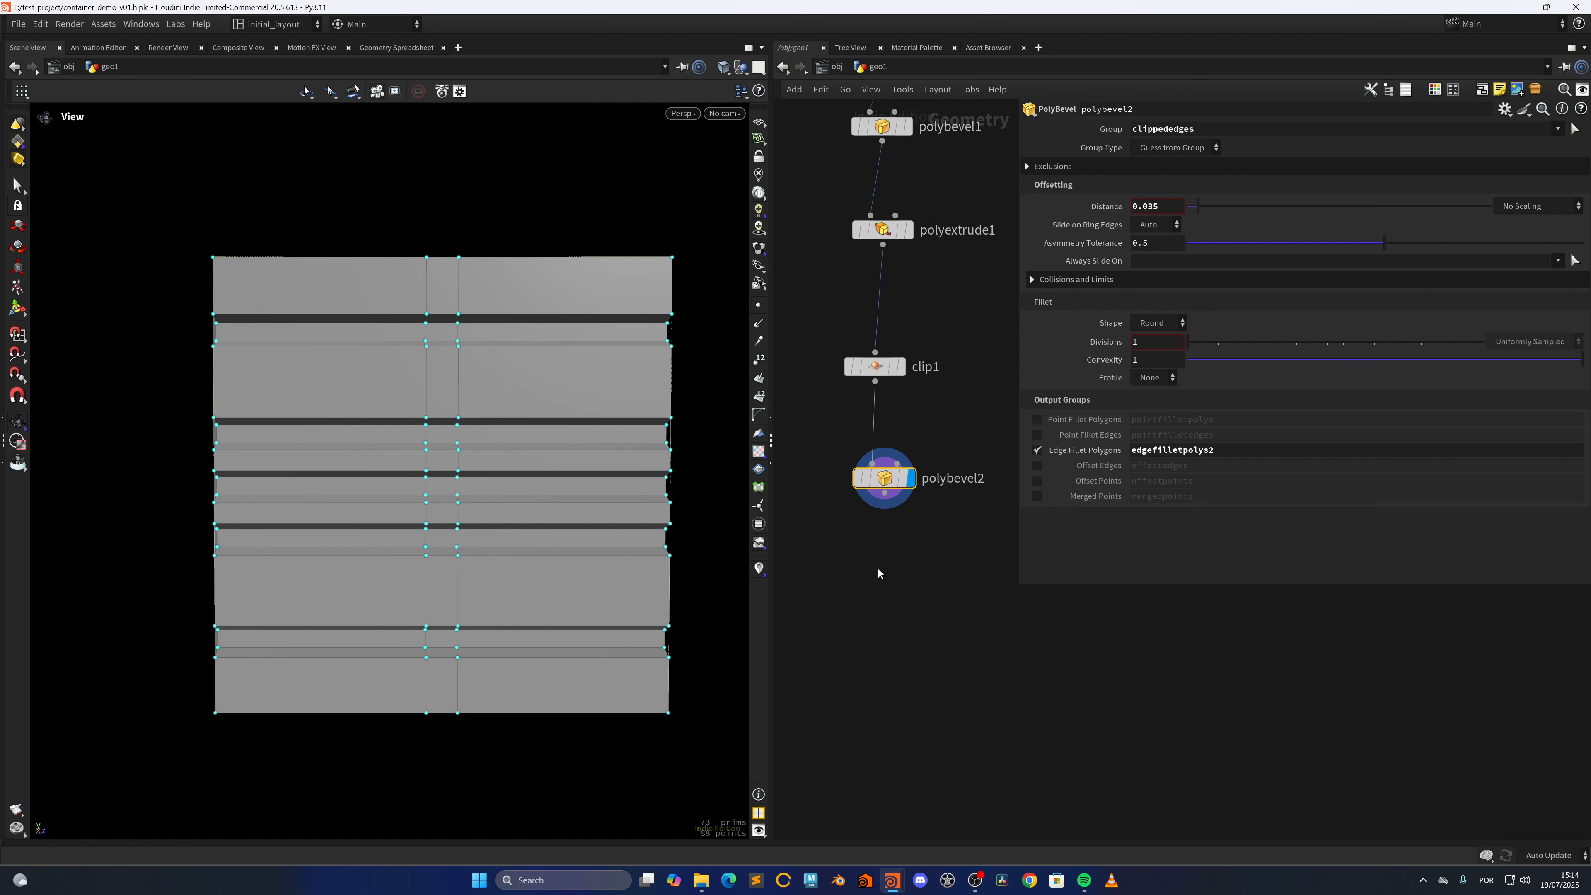
{"action": "left_click", "coordinate": [876, 599]}
{"action": "key", "text": "Tab"}
{"action": "type", "text": "pext"}
{"action": "key", "text": "Return"}
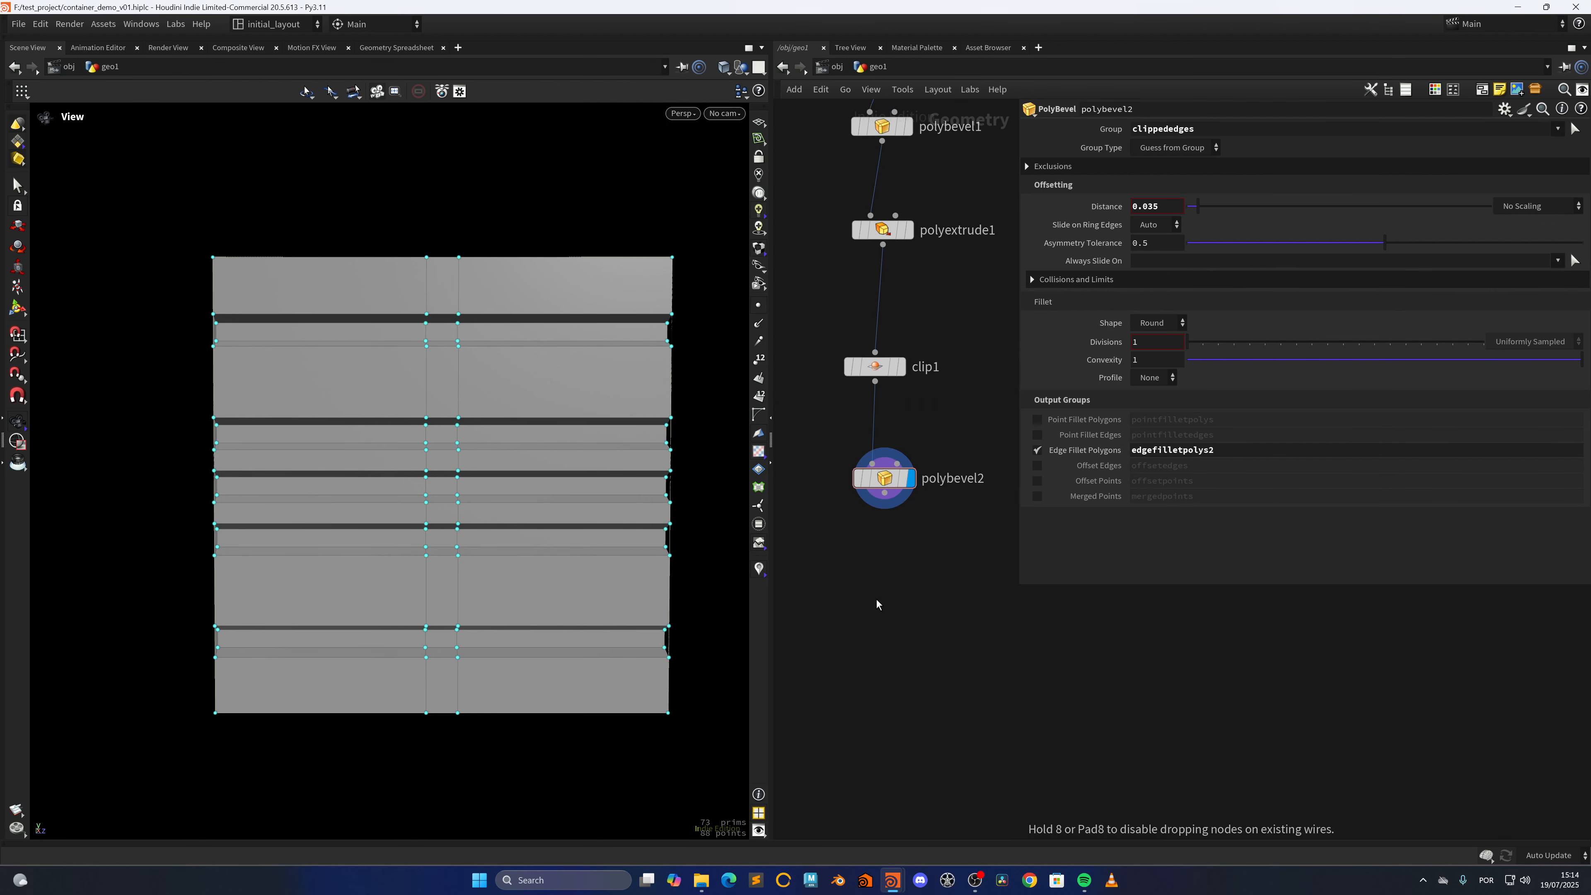
{"action": "left_click", "coordinate": [883, 602]}
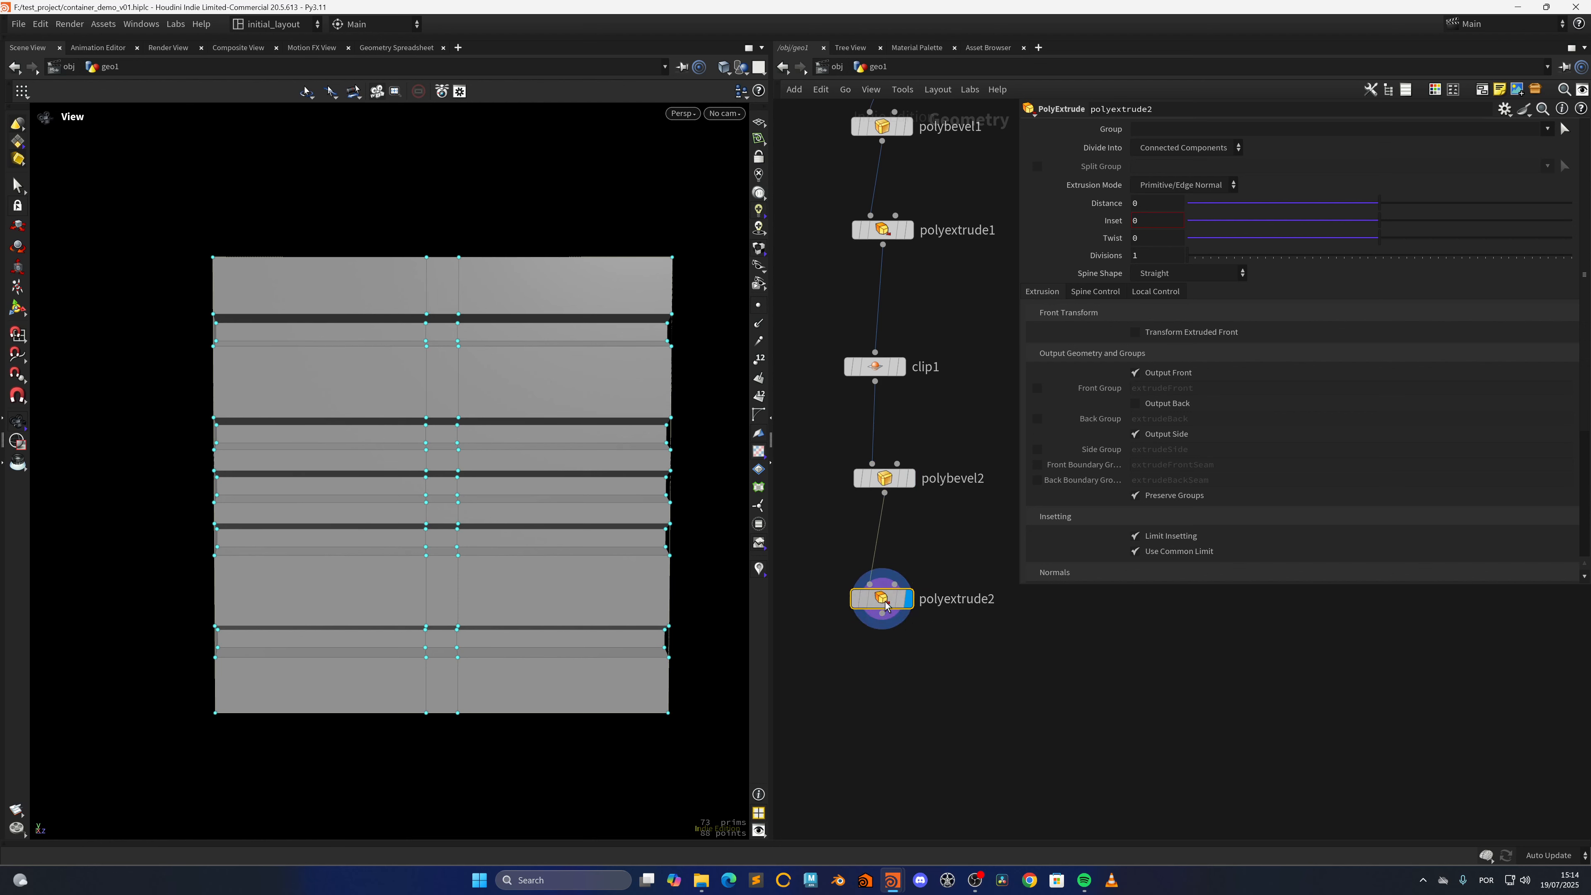
Restrict polyextrude2 to the edgefilletpolys2 group, extrude it by a distance of about 0.129 and inspect the strip from the side
{"action": "left_click", "coordinate": [1546, 129]}
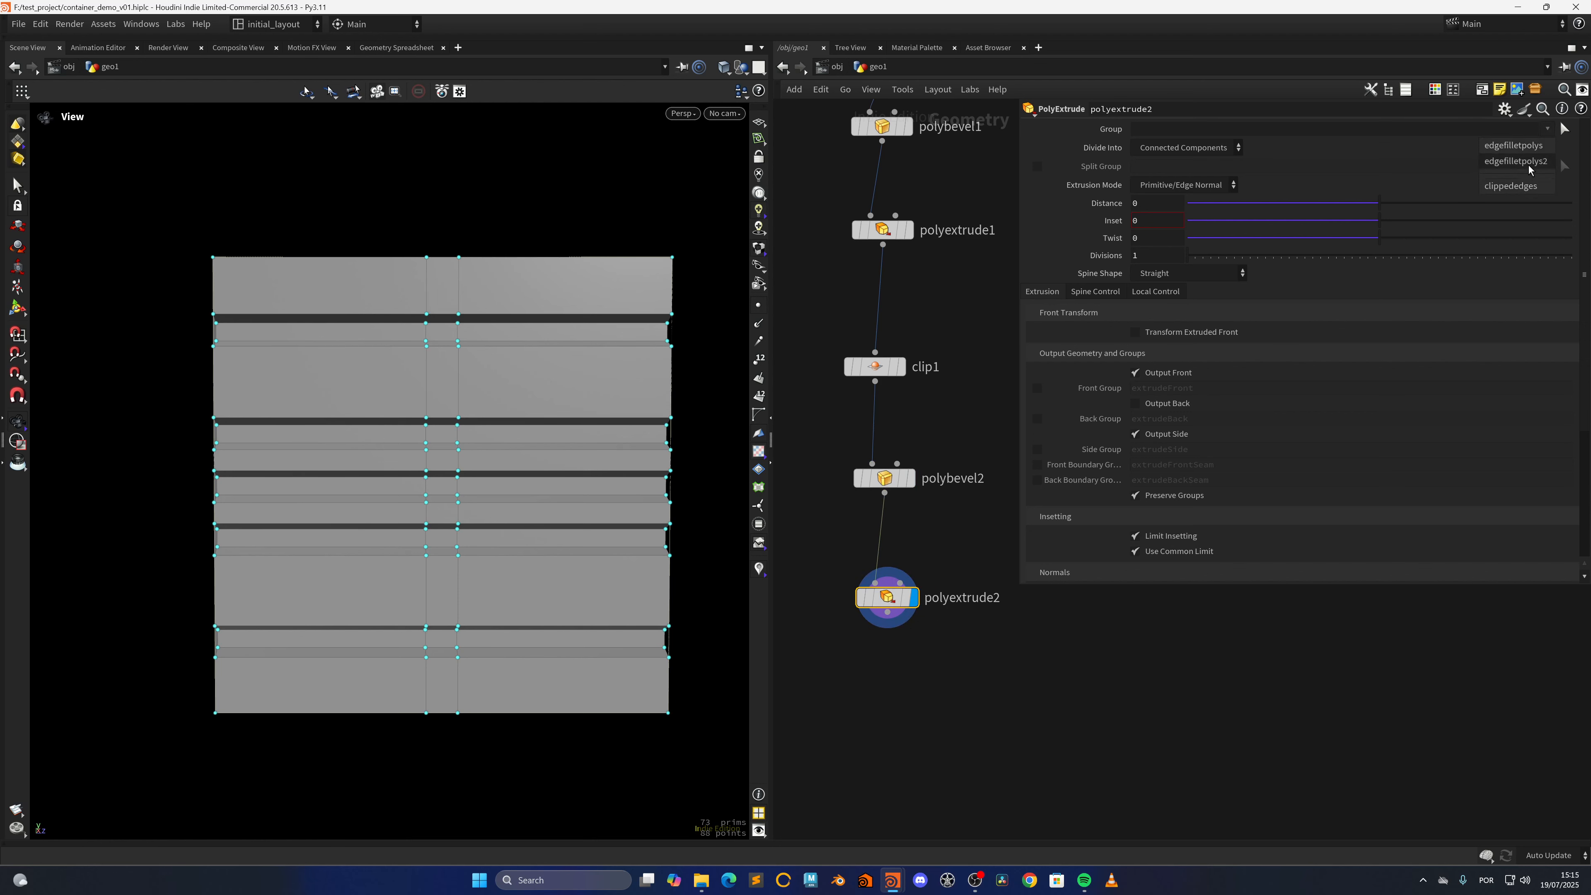
{"action": "left_click", "coordinate": [1529, 166]}
{"action": "left_click_drag", "start_coordinate": [1377, 203], "coordinate": [1406, 205]}
{"action": "left_click_drag", "start_coordinate": [675, 465], "coordinate": [616, 513]}
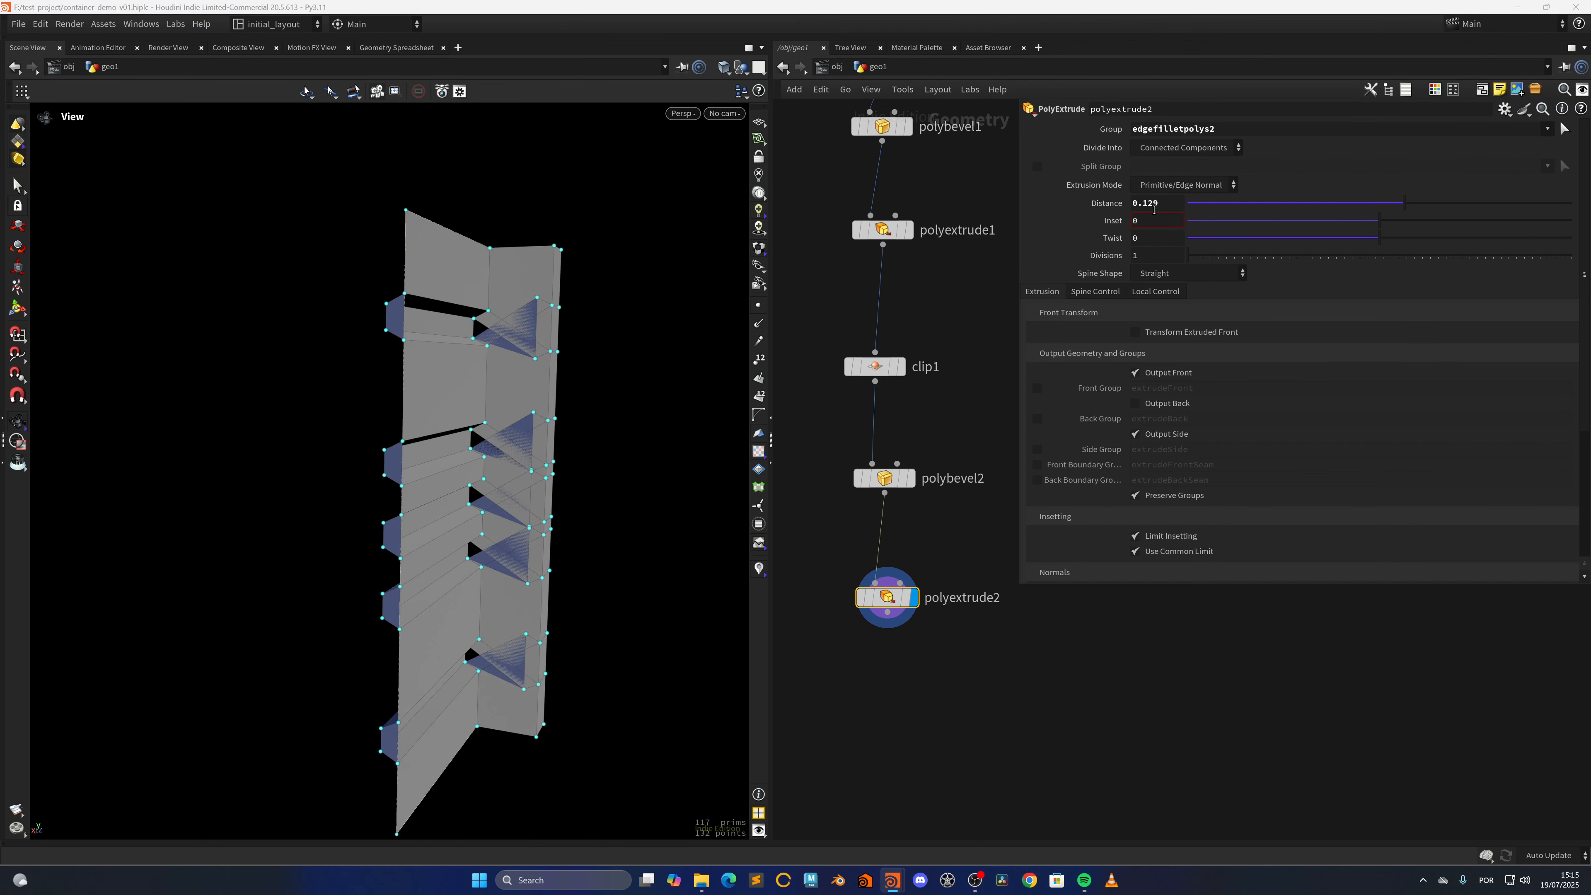
Reset polyextrude2's distance to 0 and transform its extruded front in global space with an X translation of -0.1
{"action": "left_click_drag", "start_coordinate": [1162, 204], "coordinate": [975, 259]}
{"action": "type", "text": "0"}
{"action": "key", "text": "Return"}
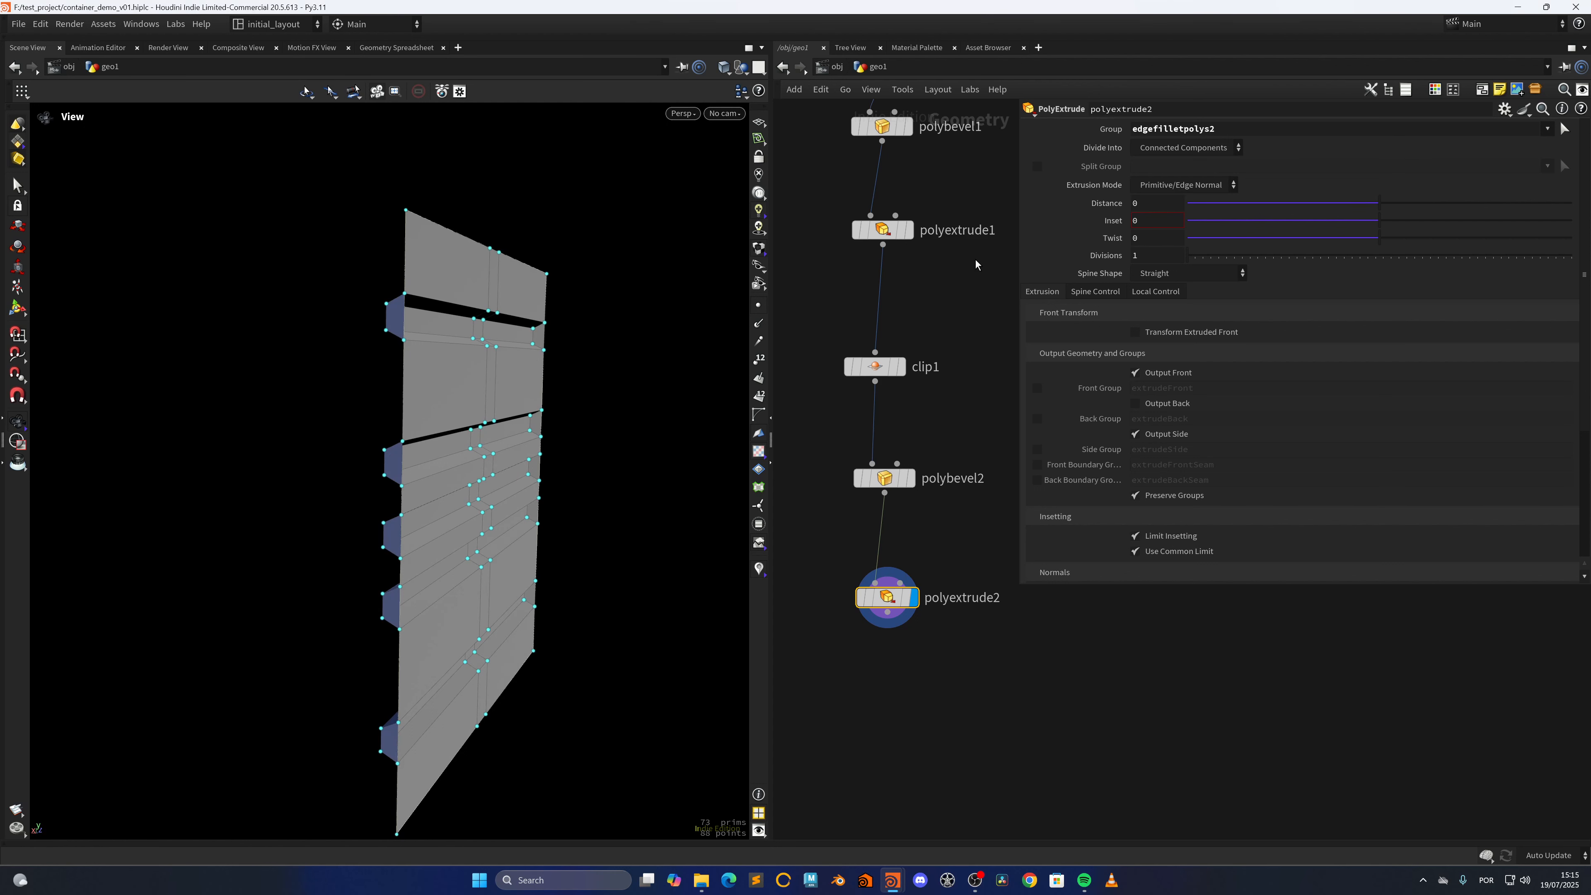
{"action": "left_click", "coordinate": [1183, 333]}
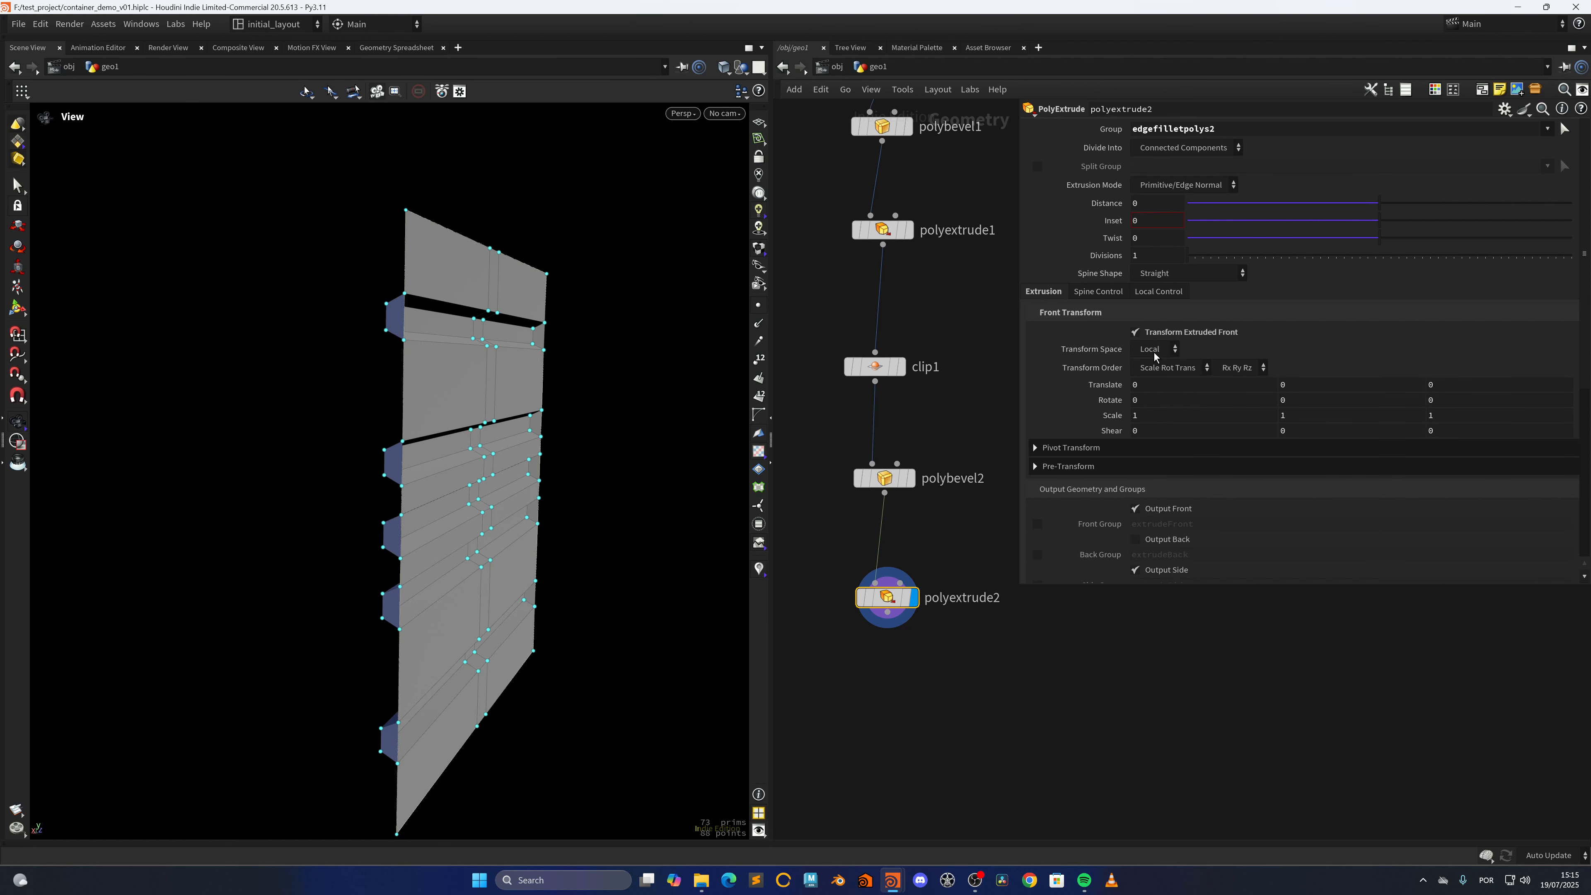
{"action": "middle_click_drag", "start_coordinate": [1143, 395], "coordinate": [1144, 395]}
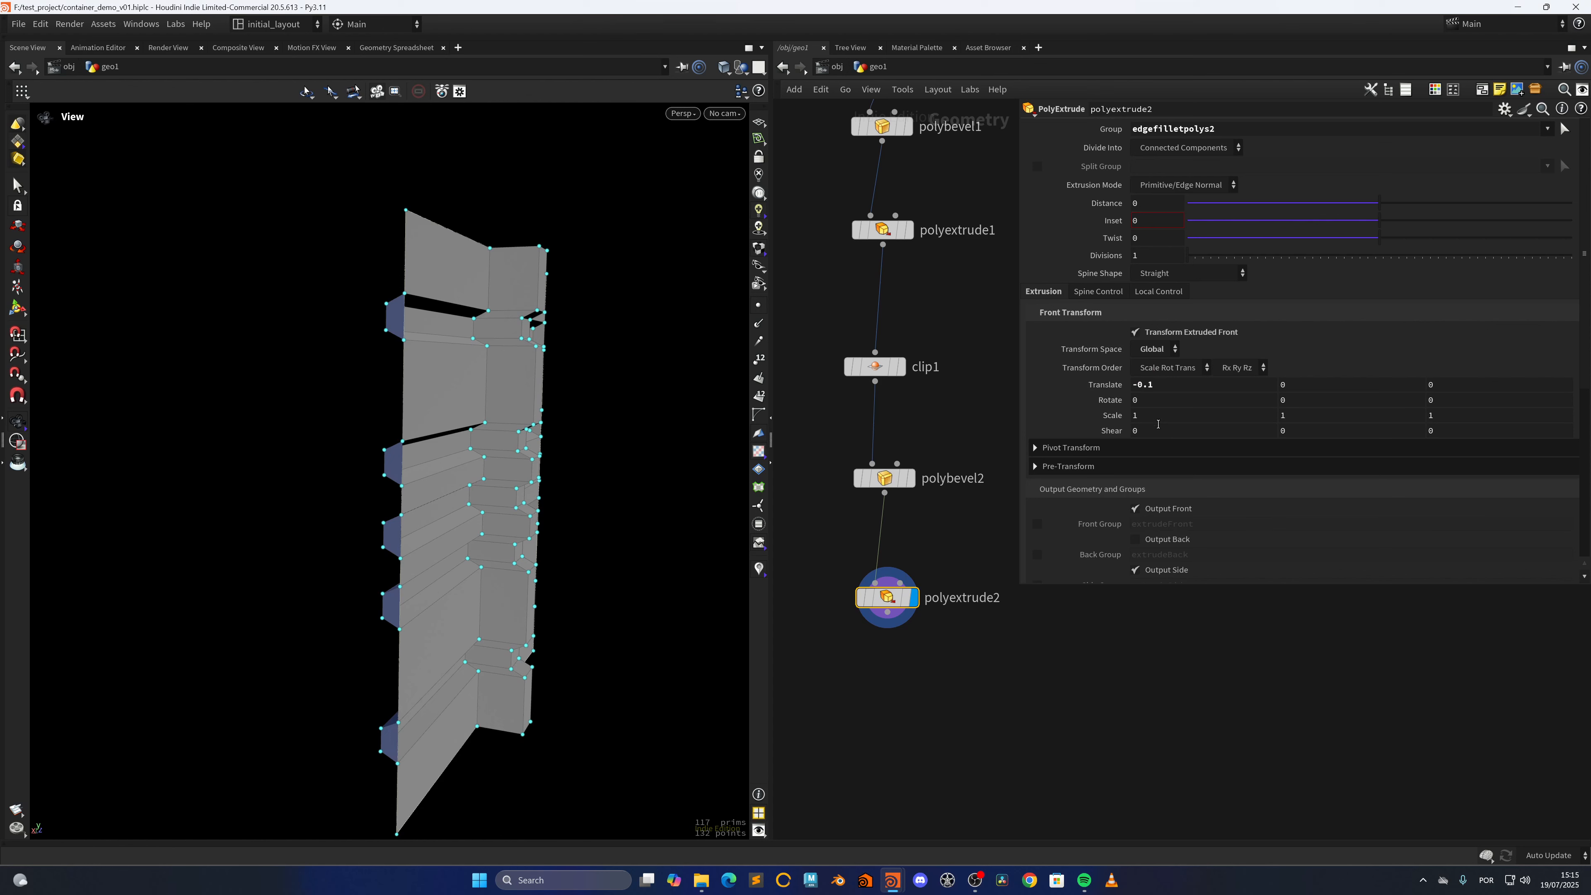
Flatten the extruded front with an X scale of 0, set its X translation to -1.41, and save the scene
{"action": "type", "text": "0"}
{"action": "key", "text": "Return"}
{"action": "middle_click_drag", "start_coordinate": [1160, 389], "coordinate": [1064, 393]}
{"action": "left_click_drag", "start_coordinate": [1146, 389], "coordinate": [1153, 389]}
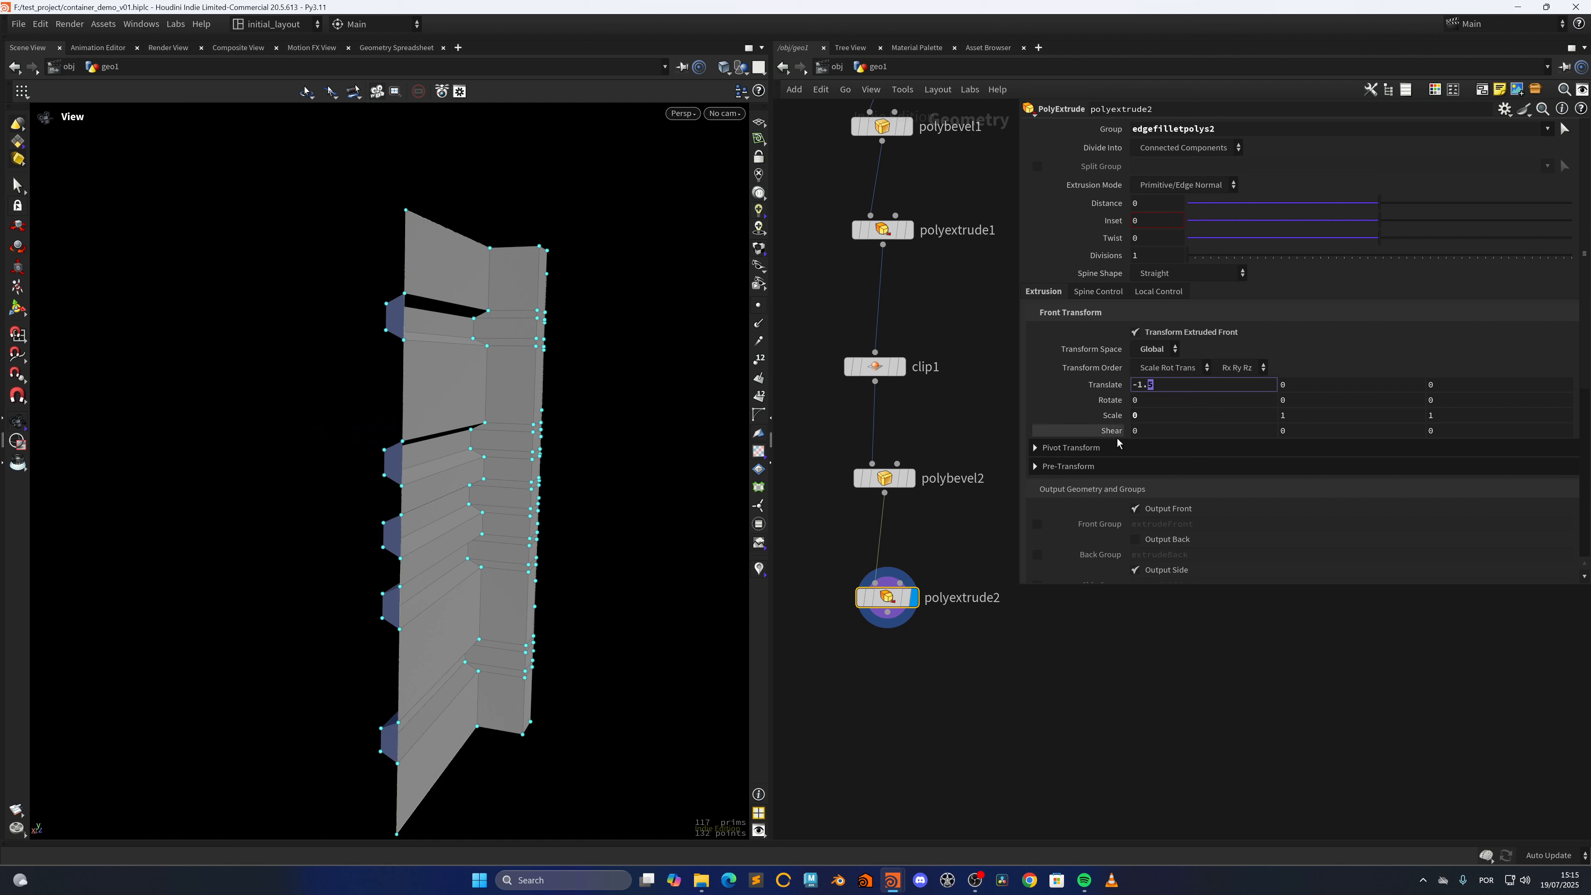
{"action": "type", "text": "41"}
{"action": "key", "text": "Return"}
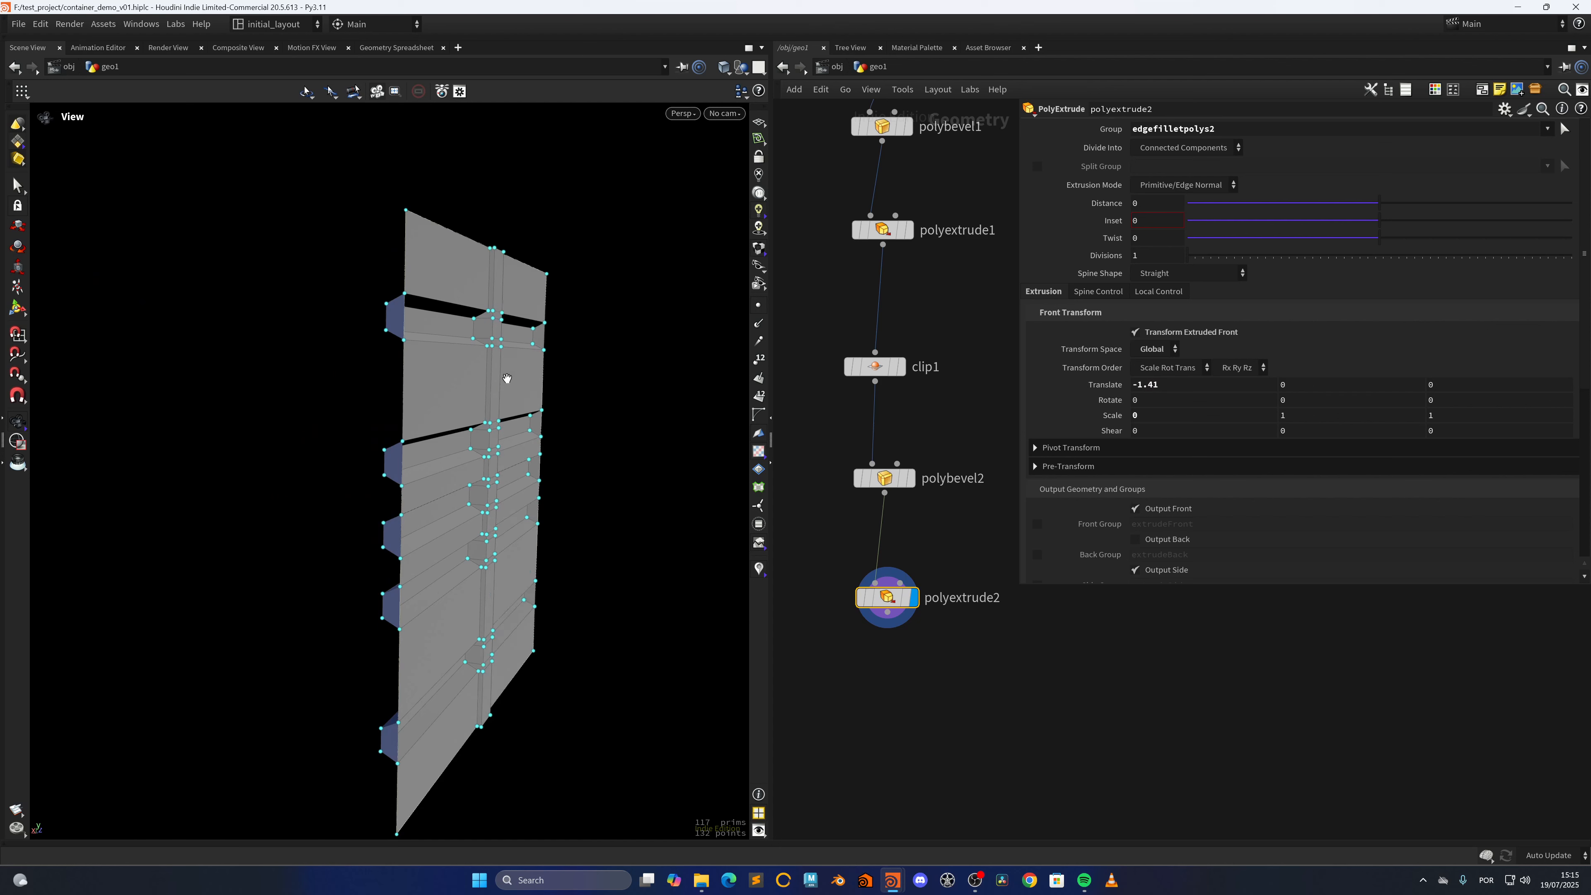
{"action": "left_click_drag", "start_coordinate": [507, 443], "coordinate": [440, 477]}
{"action": "key", "text": "ctrl+s"}
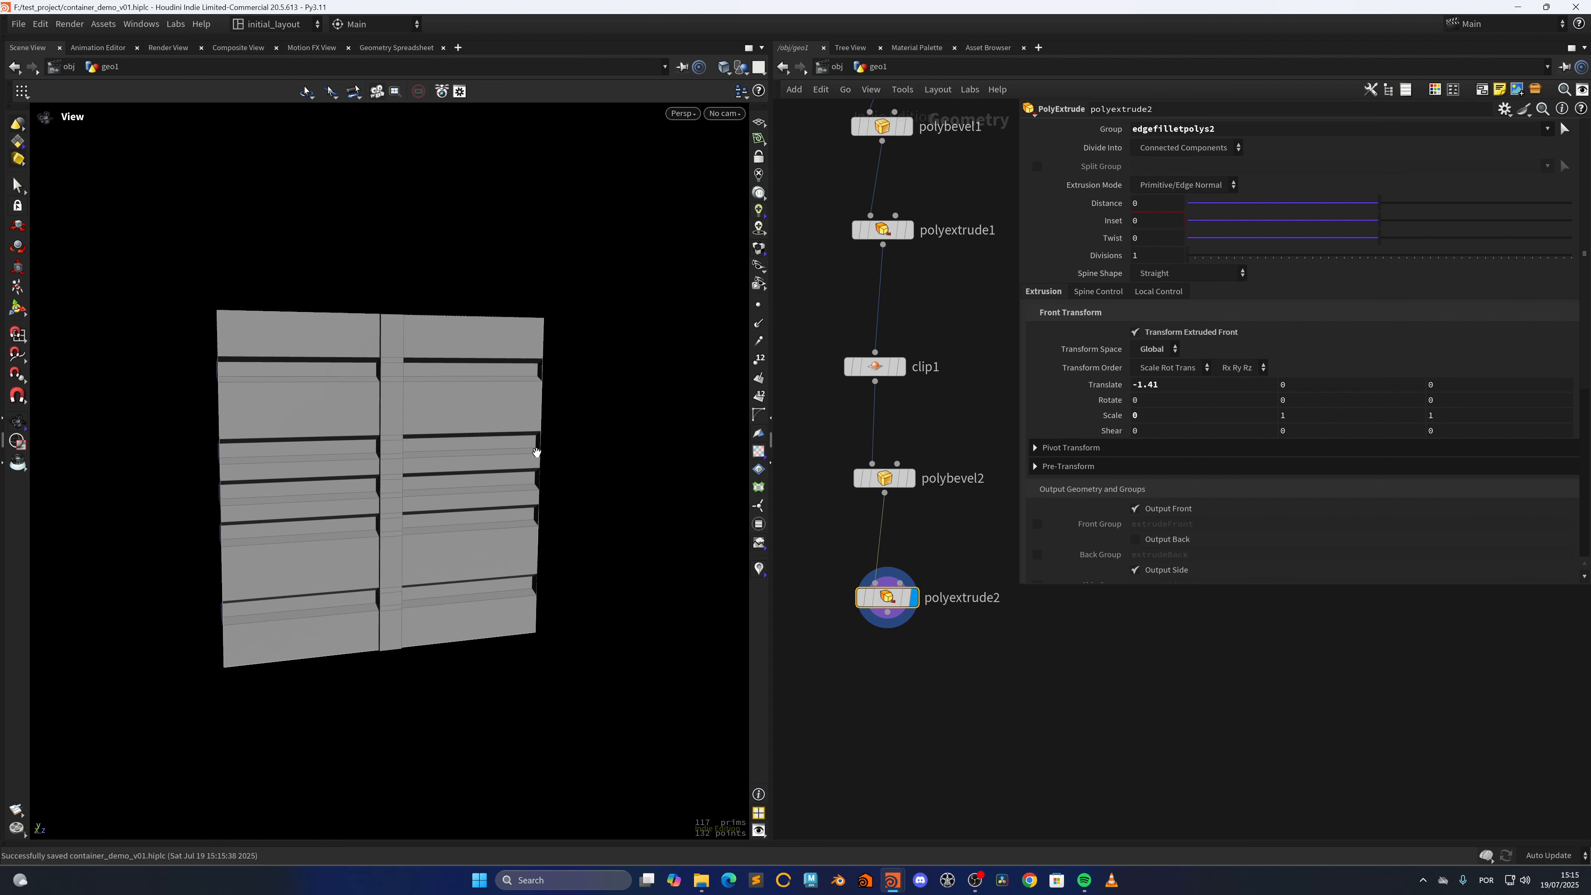
{"action": "left_click_drag", "start_coordinate": [536, 451], "coordinate": [461, 505]}
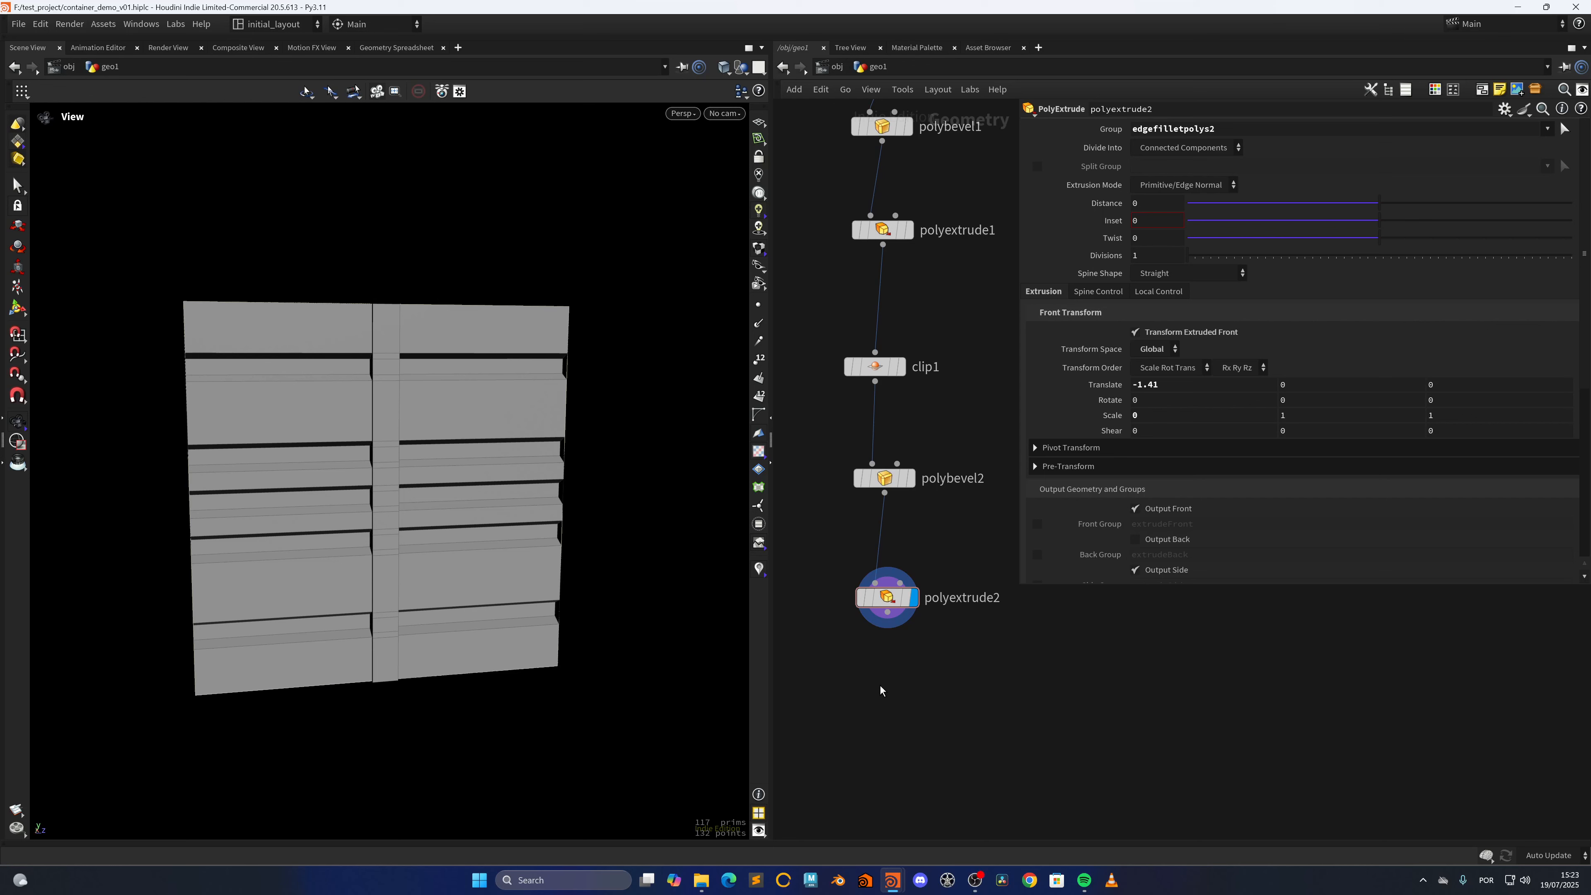
Create an Object Merge node referencing uvtexture1, place it beside polyextrude2 and display its result
{"action": "left_click_drag", "start_coordinate": [540, 560], "coordinate": [532, 567]}
{"action": "scroll", "coordinate": [937, 541], "scroll_direction": "down", "scroll_amount": 8}
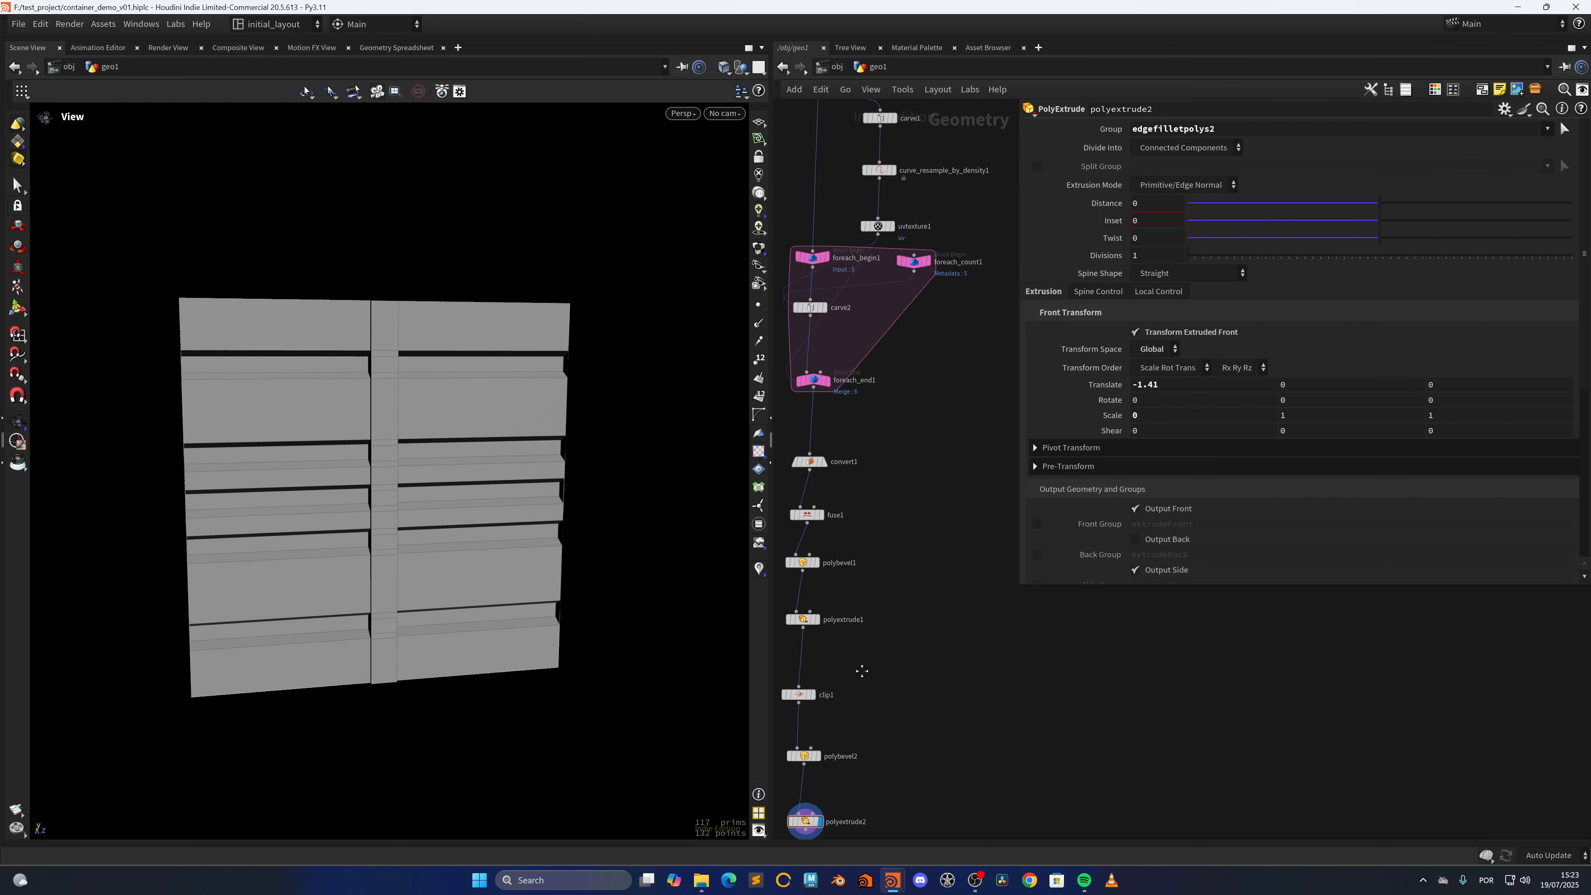
{"action": "scroll", "coordinate": [937, 541], "scroll_direction": "up", "scroll_amount": 3}
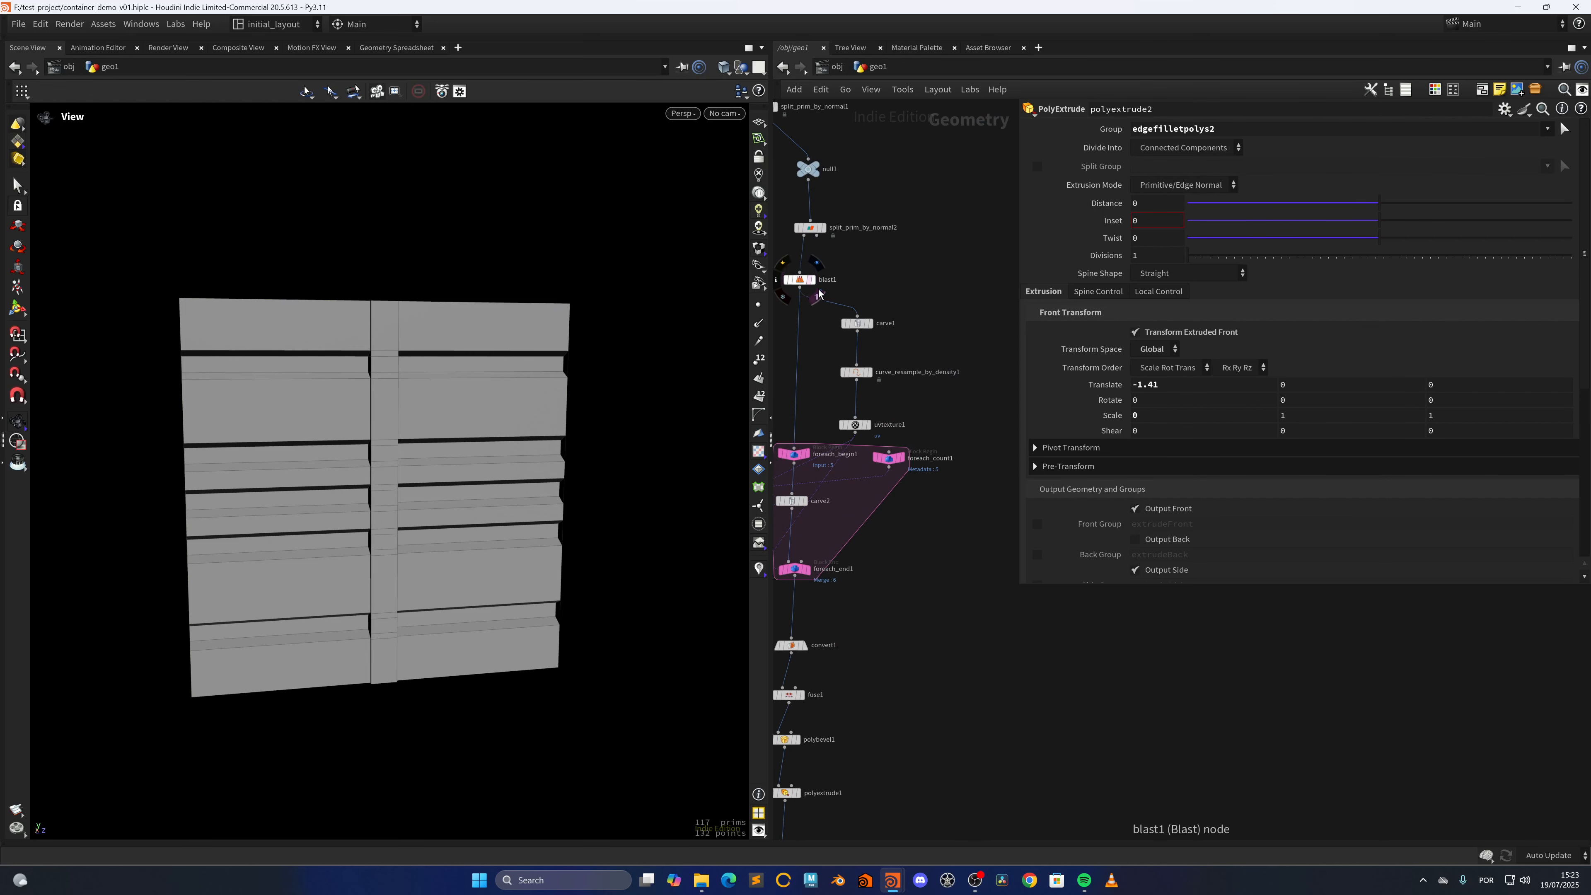
{"action": "left_click", "coordinate": [861, 425]}
{"action": "key", "text": "ctrl+shift+m"}
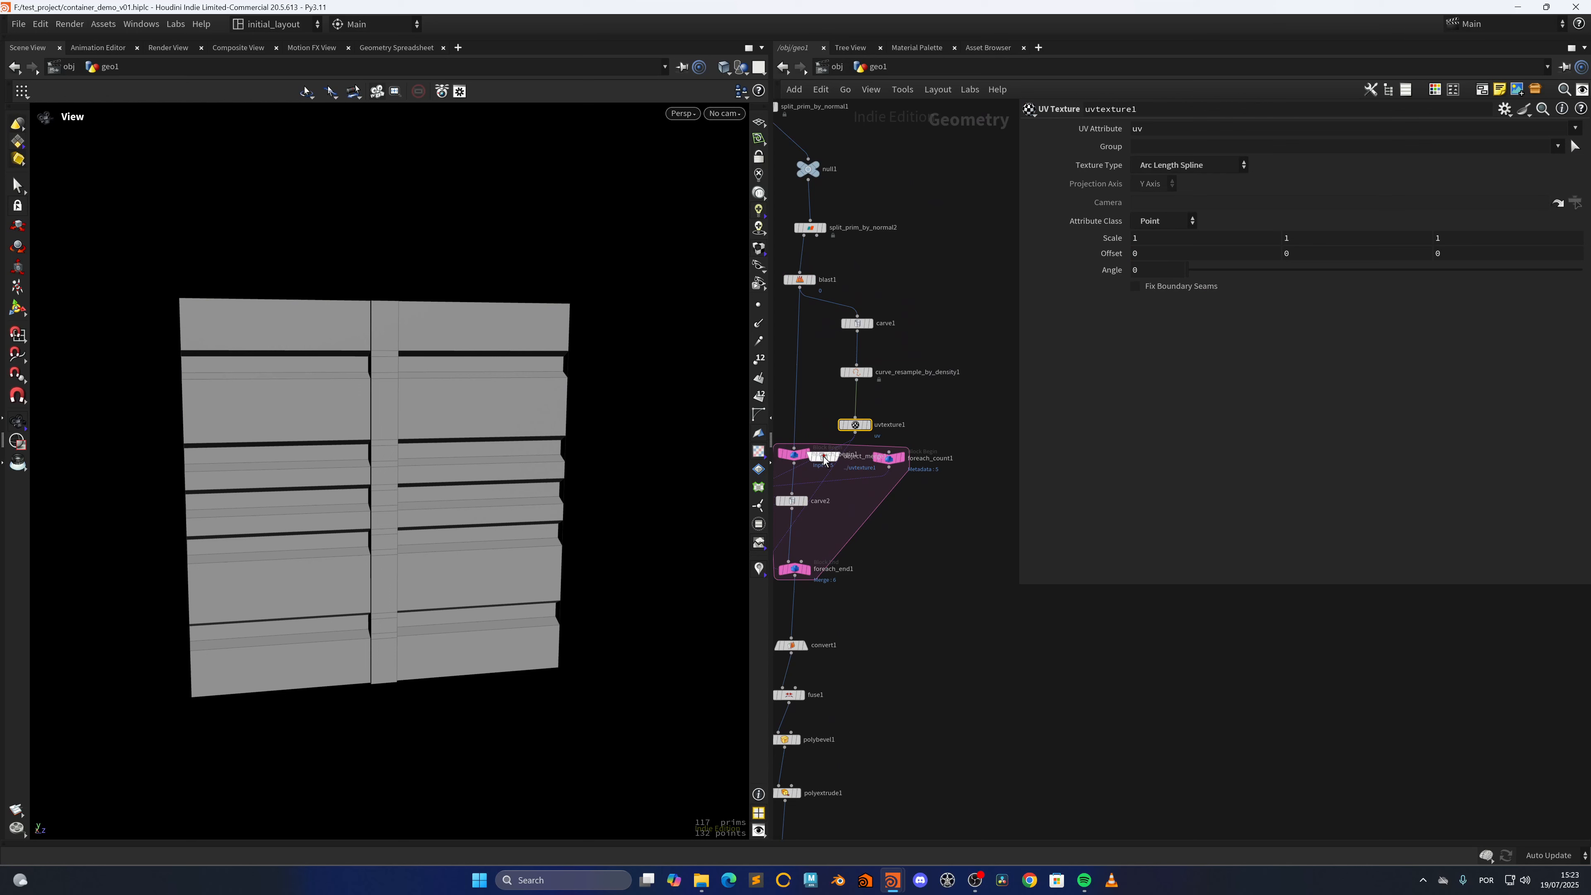
{"action": "left_click_drag", "start_coordinate": [822, 458], "coordinate": [970, 786]}
{"action": "middle_click_drag", "start_coordinate": [901, 803], "coordinate": [901, 373]}
{"action": "left_click_drag", "start_coordinate": [970, 356], "coordinate": [927, 534]}
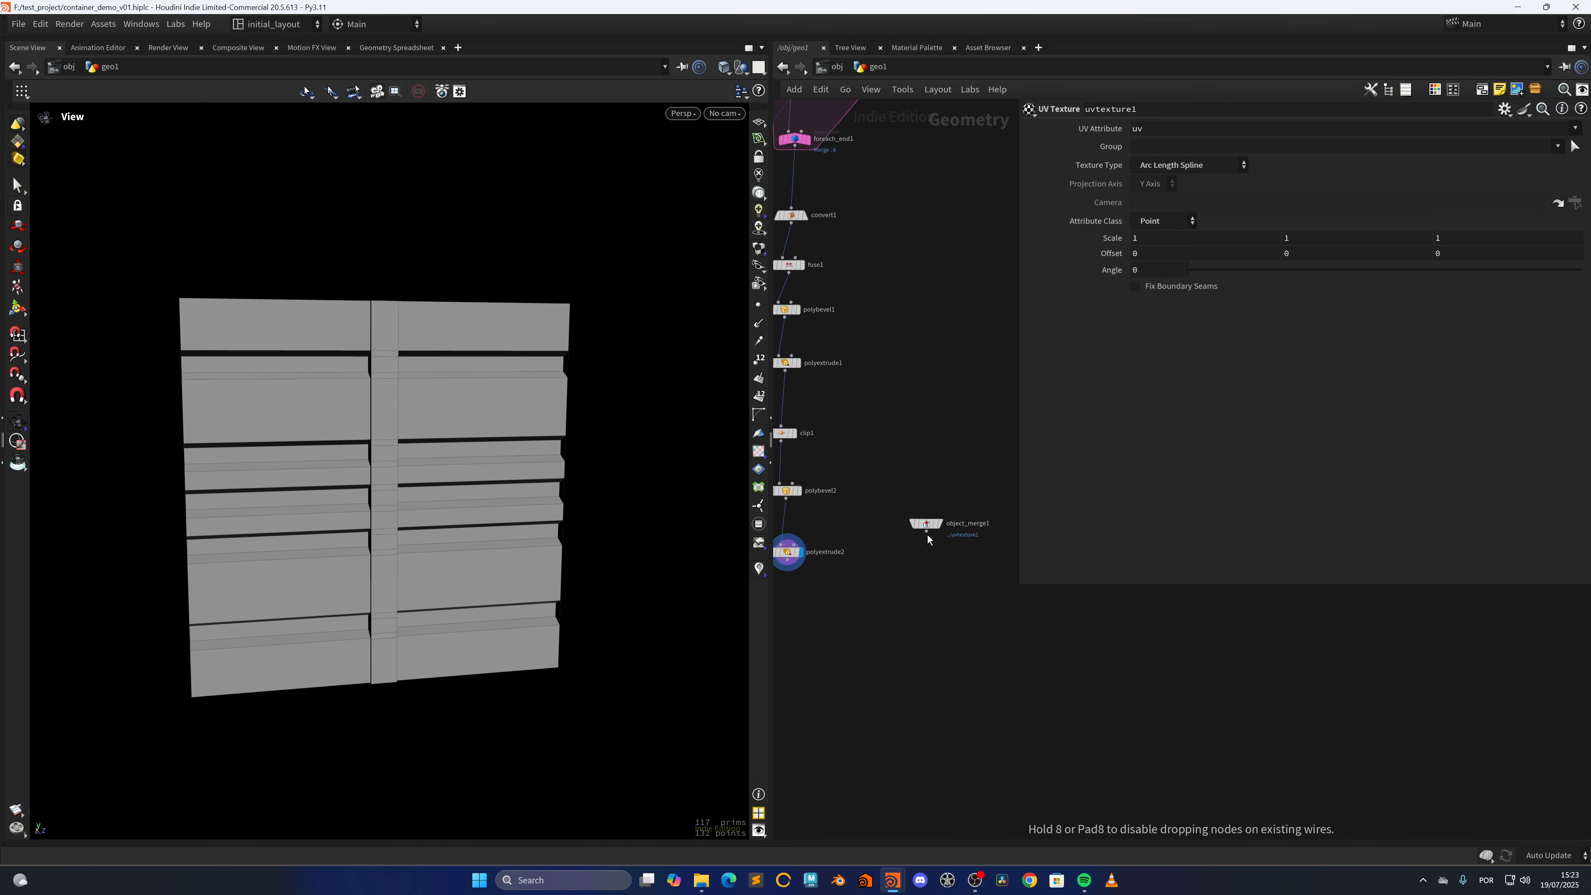
{"action": "scroll", "coordinate": [927, 628], "scroll_direction": "up", "scroll_amount": 3}
{"action": "left_click", "coordinate": [919, 515]}
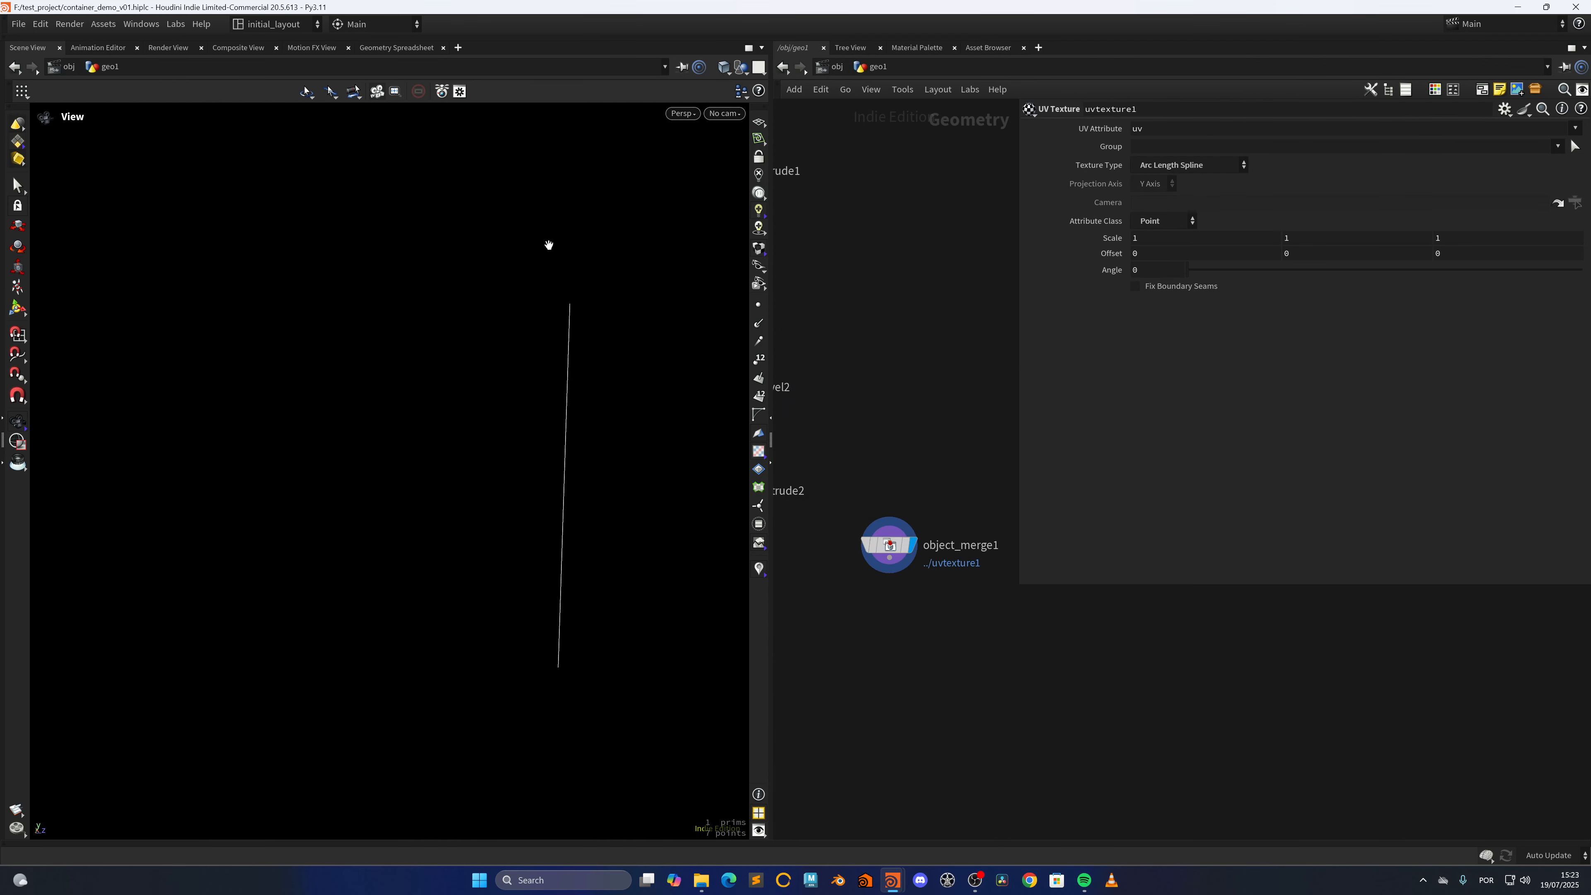
{"action": "scroll", "coordinate": [889, 617], "scroll_direction": "up", "scroll_amount": 4}
{"action": "scroll", "coordinate": [901, 603], "scroll_direction": "up", "scroll_amount": 1}
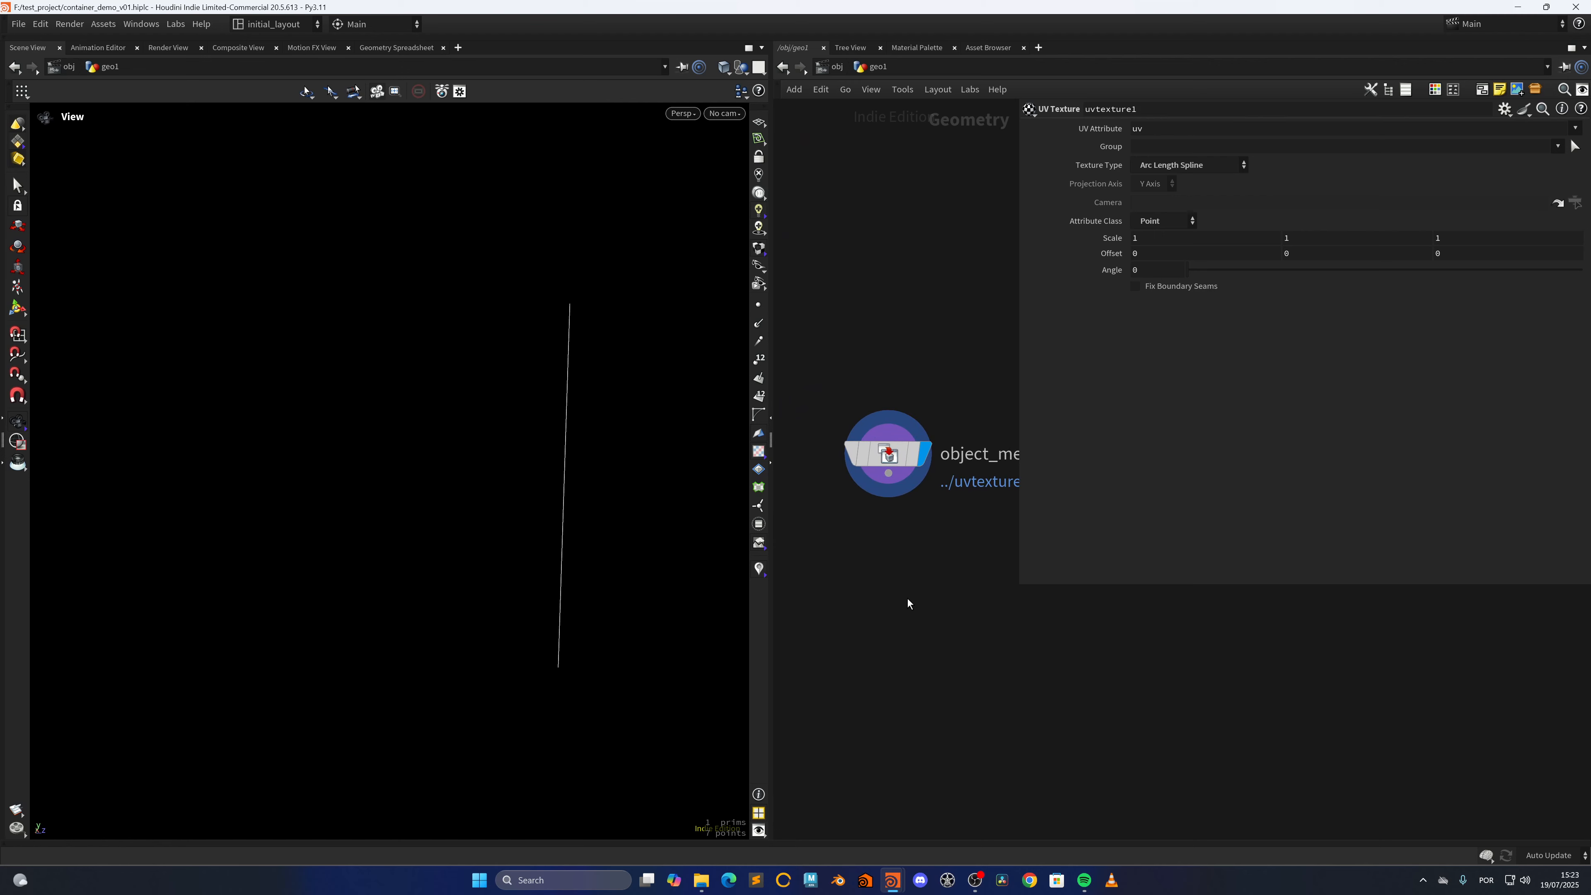
Add a Transform node below object_merge1
{"action": "key", "text": "Tab"}
{"action": "type", "text": "tran"}
{"action": "key", "text": "Return"}
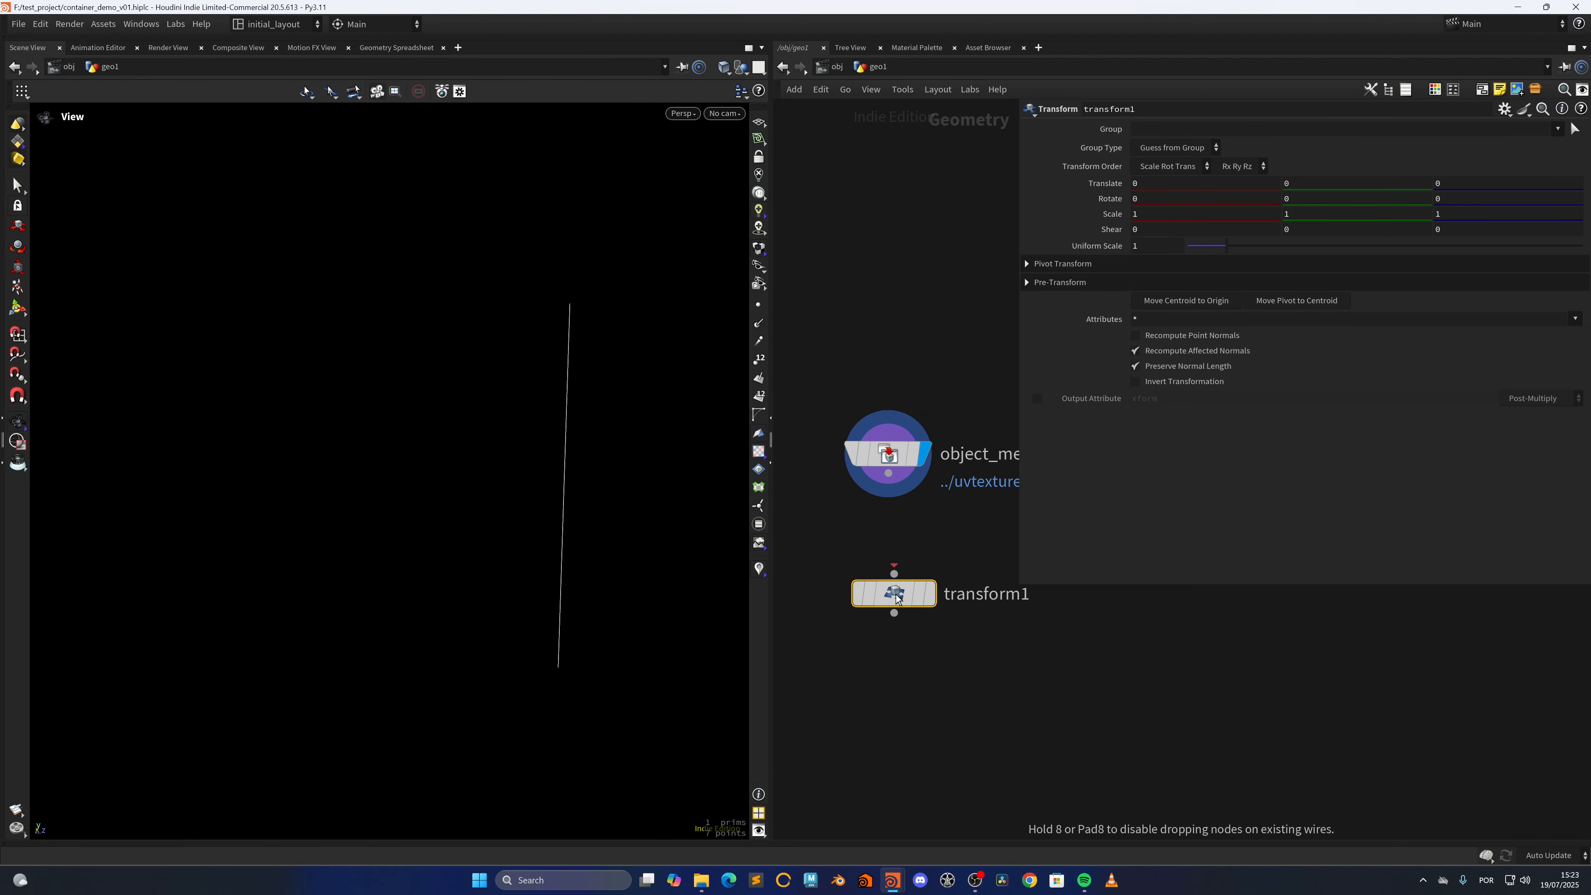
{"action": "left_click", "coordinate": [896, 594]}
Show polyextrude2 as template geometry, connect object_merge1 to transform1 and display transform1
{"action": "scroll", "coordinate": [896, 534], "scroll_direction": "down", "scroll_amount": 5}
{"action": "middle_click_drag", "start_coordinate": [822, 521], "coordinate": [875, 535]}
{"action": "scroll", "coordinate": [843, 528], "scroll_direction": "up", "scroll_amount": 3}
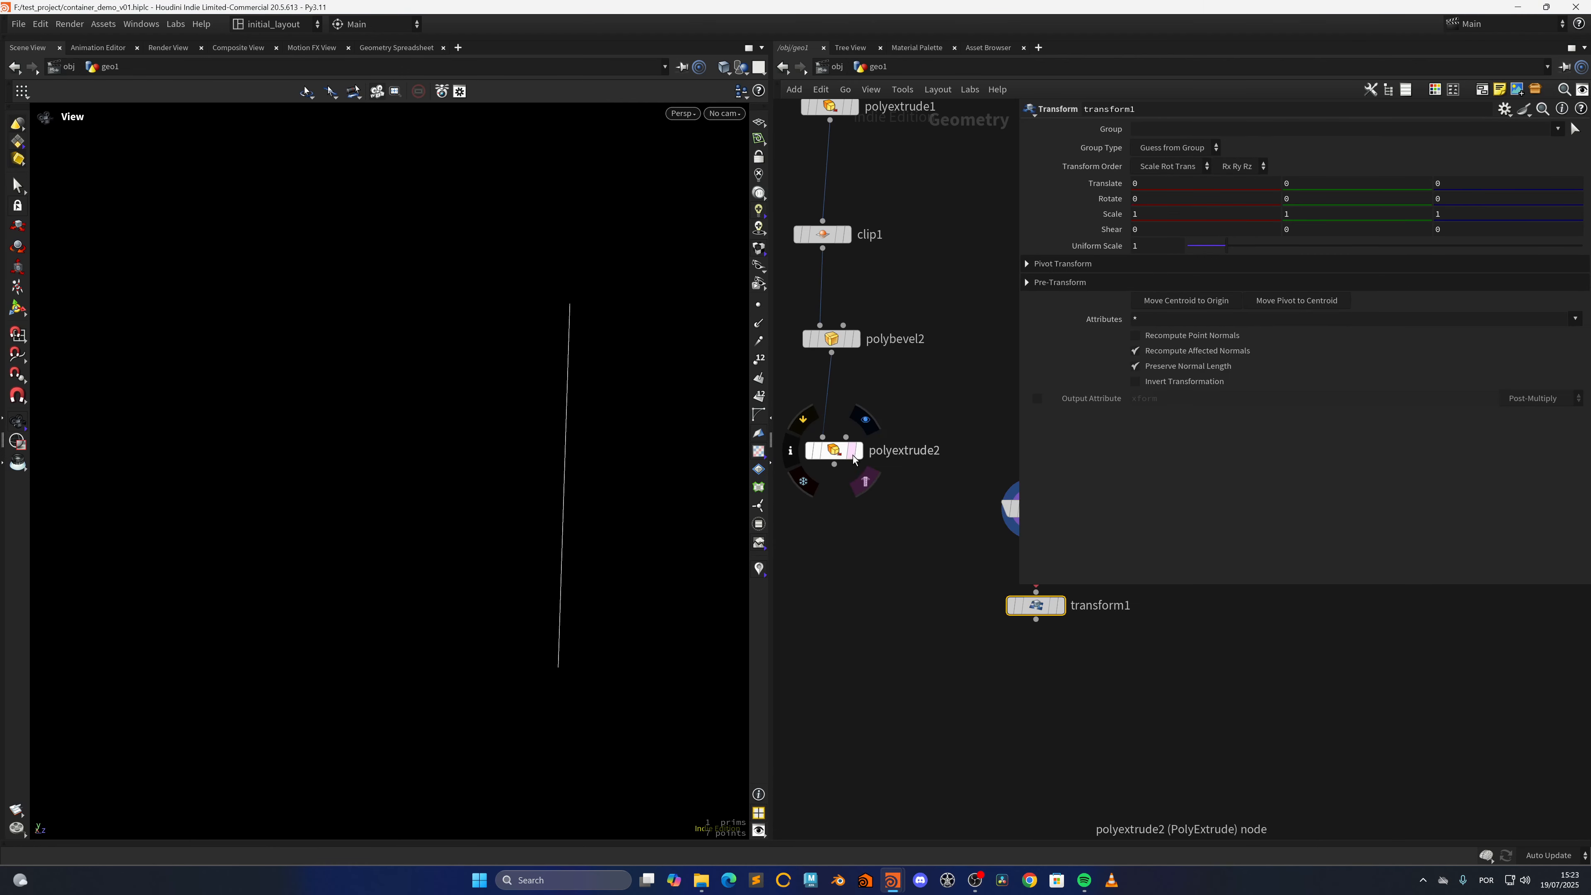
{"action": "left_click", "coordinate": [852, 453]}
{"action": "middle_click_drag", "start_coordinate": [923, 587], "coordinate": [805, 590]}
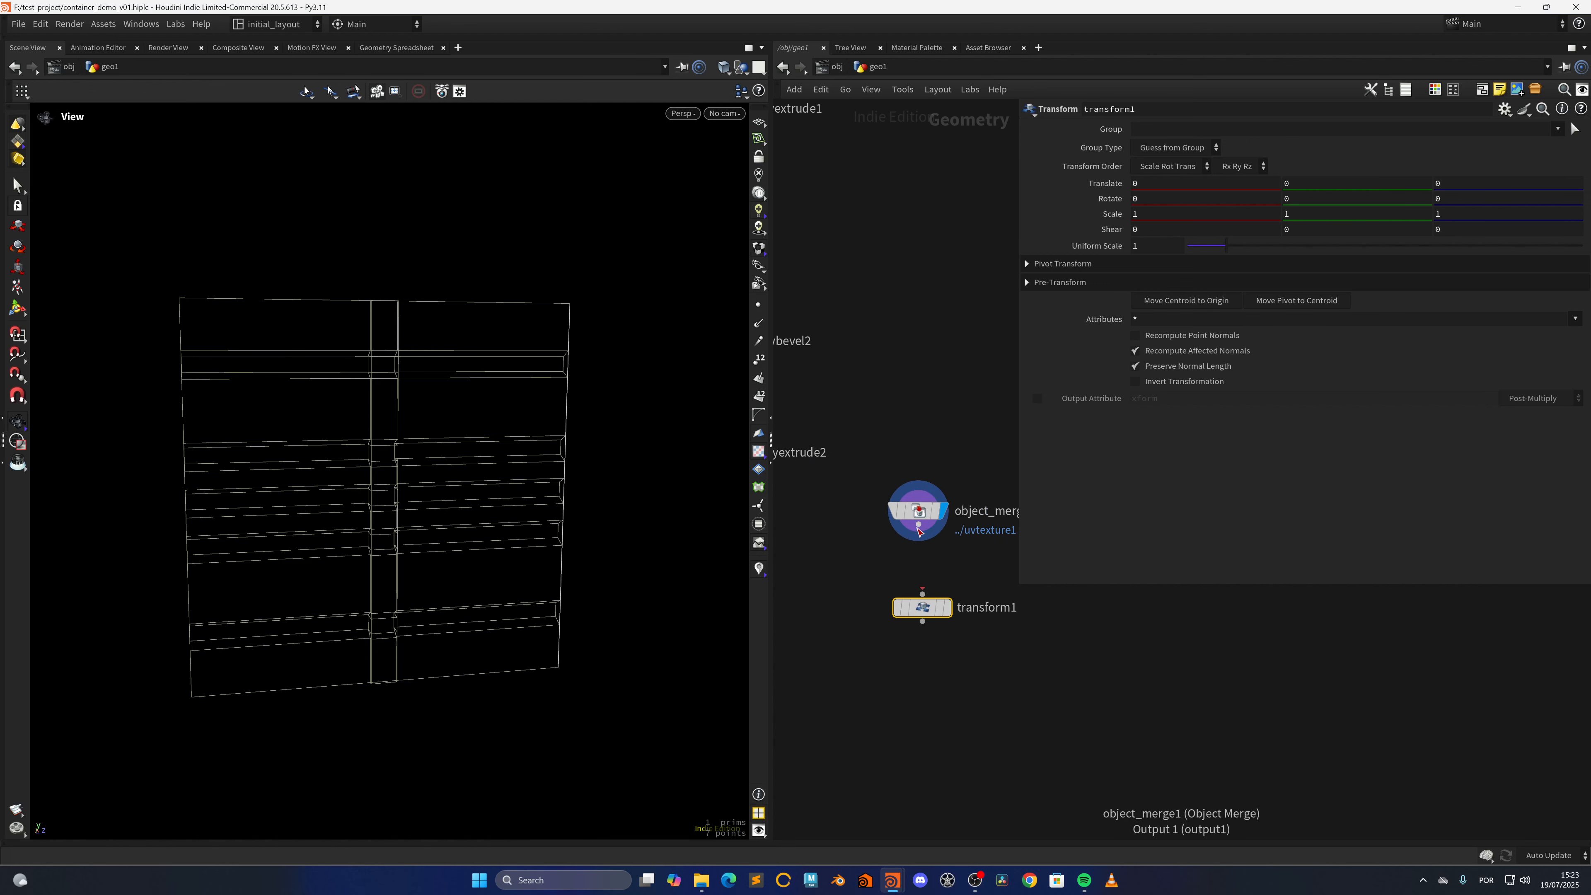
{"action": "left_click_drag", "start_coordinate": [925, 613], "coordinate": [921, 614]}
{"action": "left_click", "coordinate": [938, 611]}
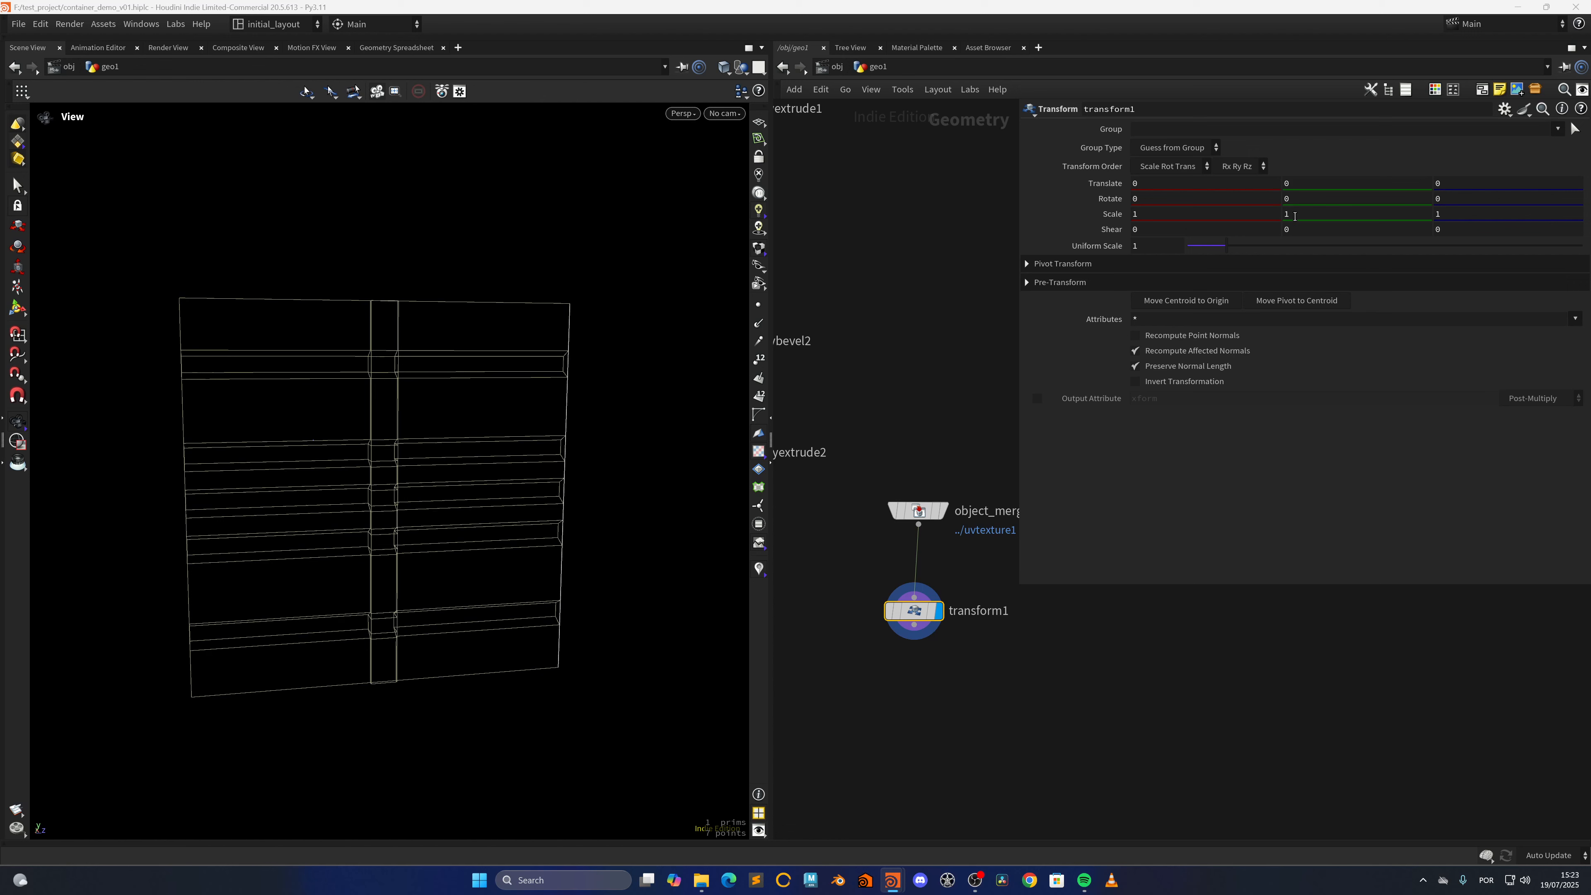
Set transform1's Z translation to -0.4 to offset the vertical line beside the central strip
{"action": "double_click", "coordinate": [1439, 183]}
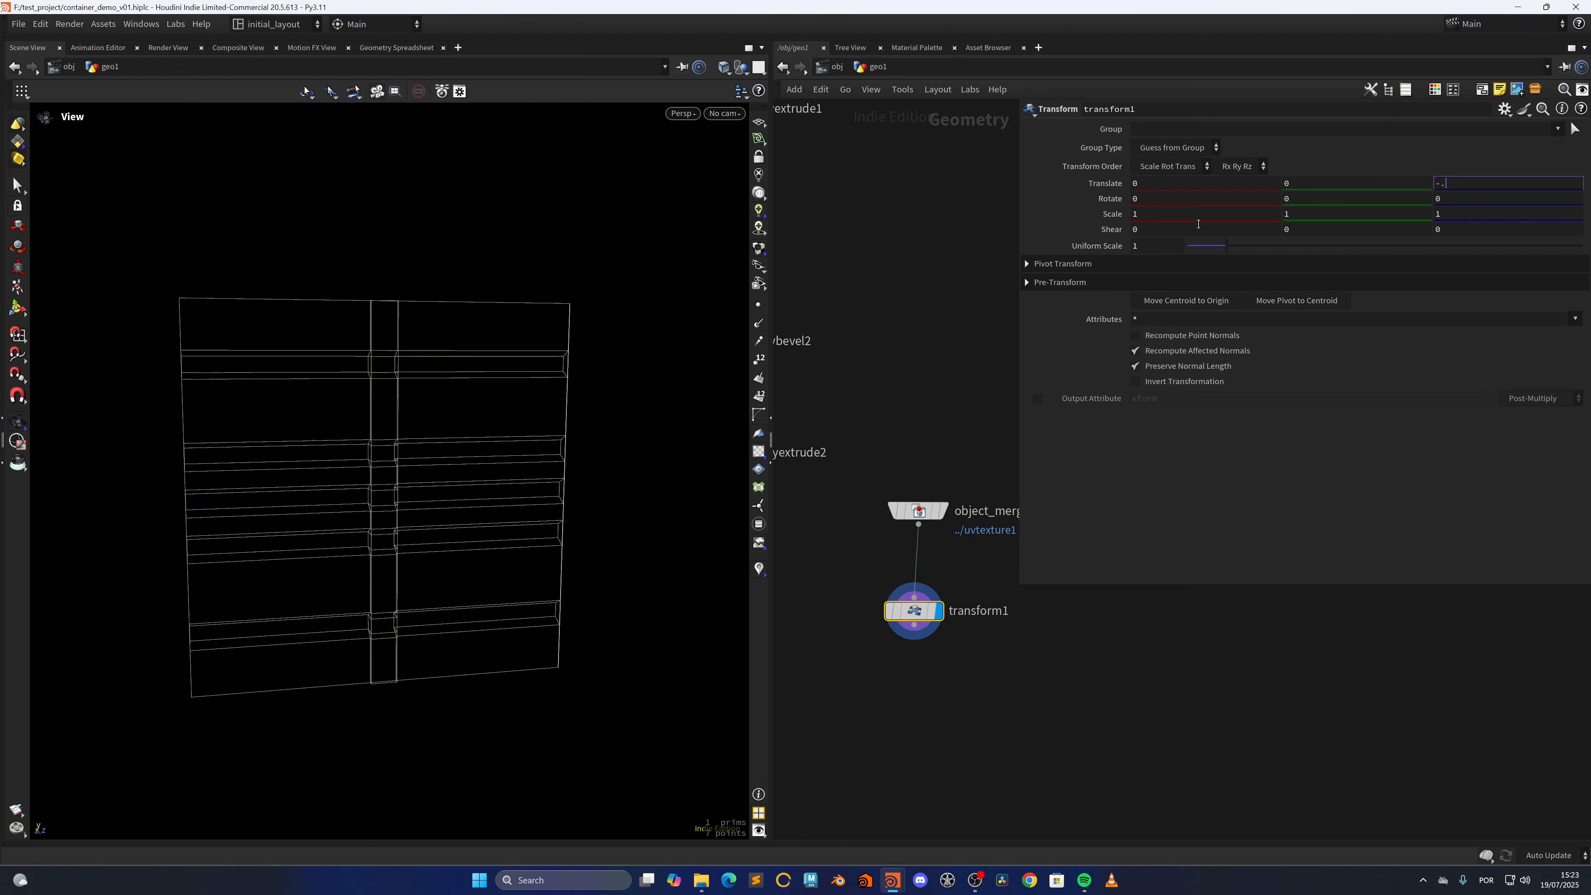
{"action": "key", "text": "Return"}
{"action": "left_click_drag", "start_coordinate": [385, 605], "coordinate": [579, 553]}
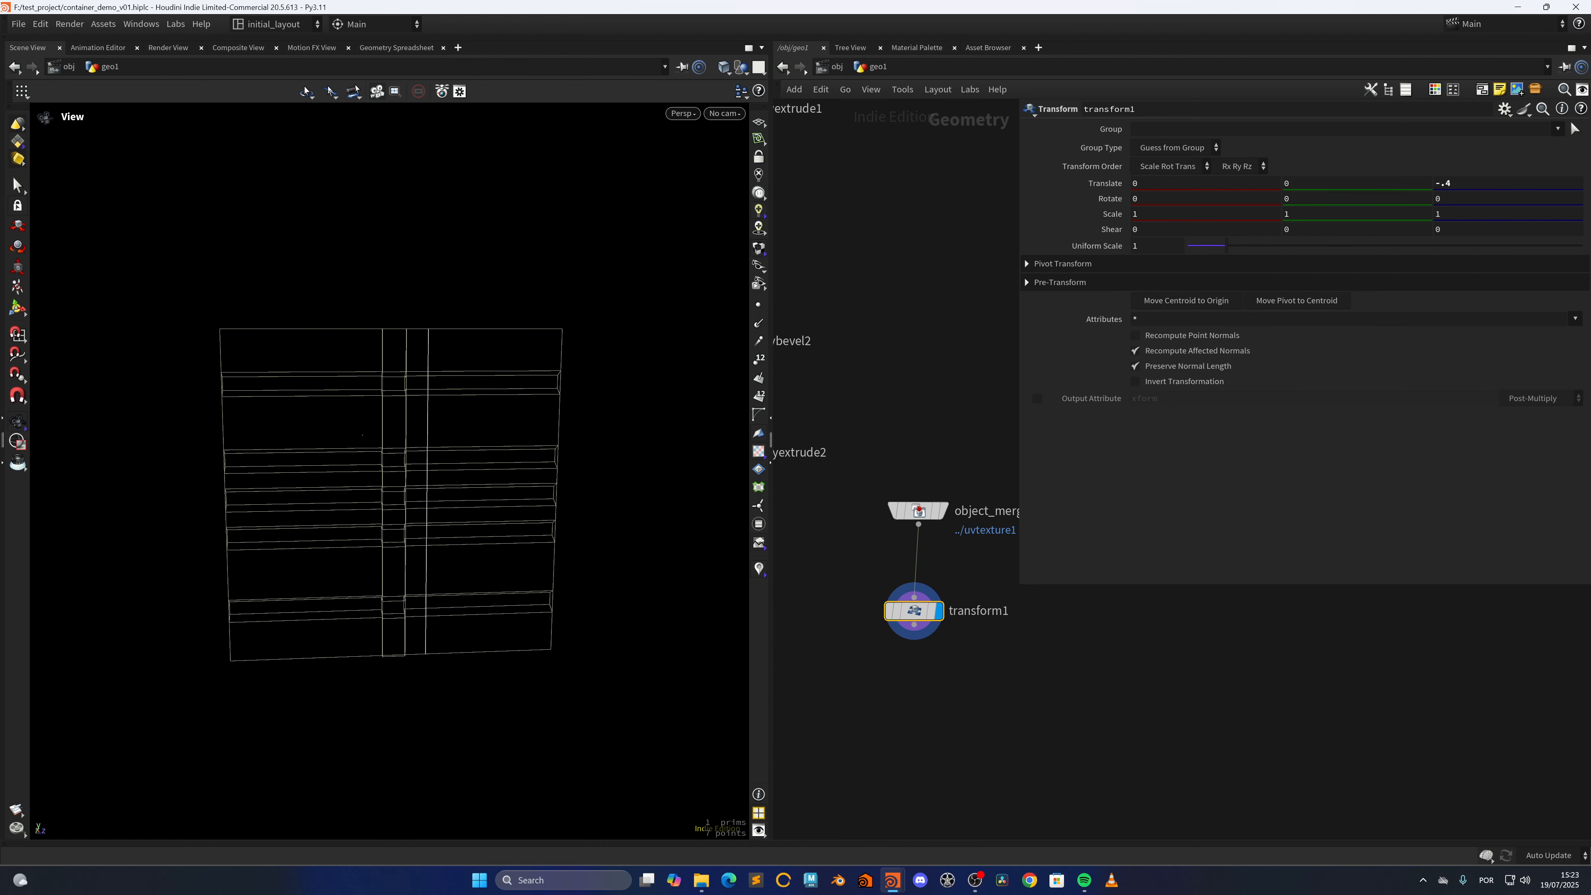
Add a Carve node below transform1, connected to its output, and display its result
{"action": "middle_click_drag", "start_coordinate": [914, 743], "coordinate": [874, 621]}
{"action": "key", "text": "Tab"}
{"action": "type", "text": "carve"}
{"action": "key", "text": "Return"}
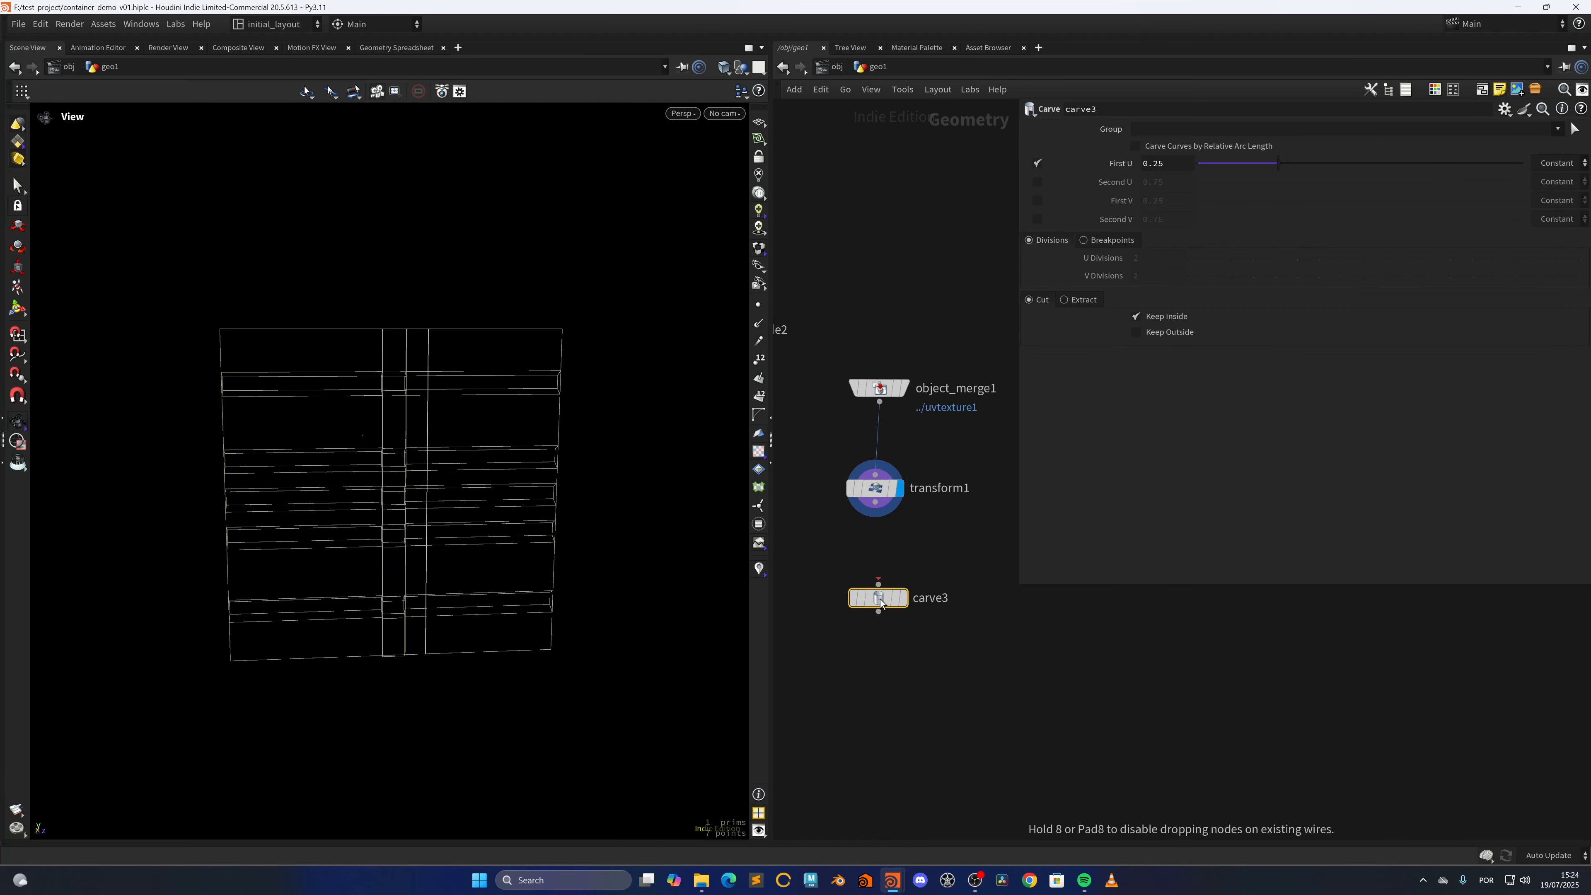
{"action": "left_click", "coordinate": [889, 600]}
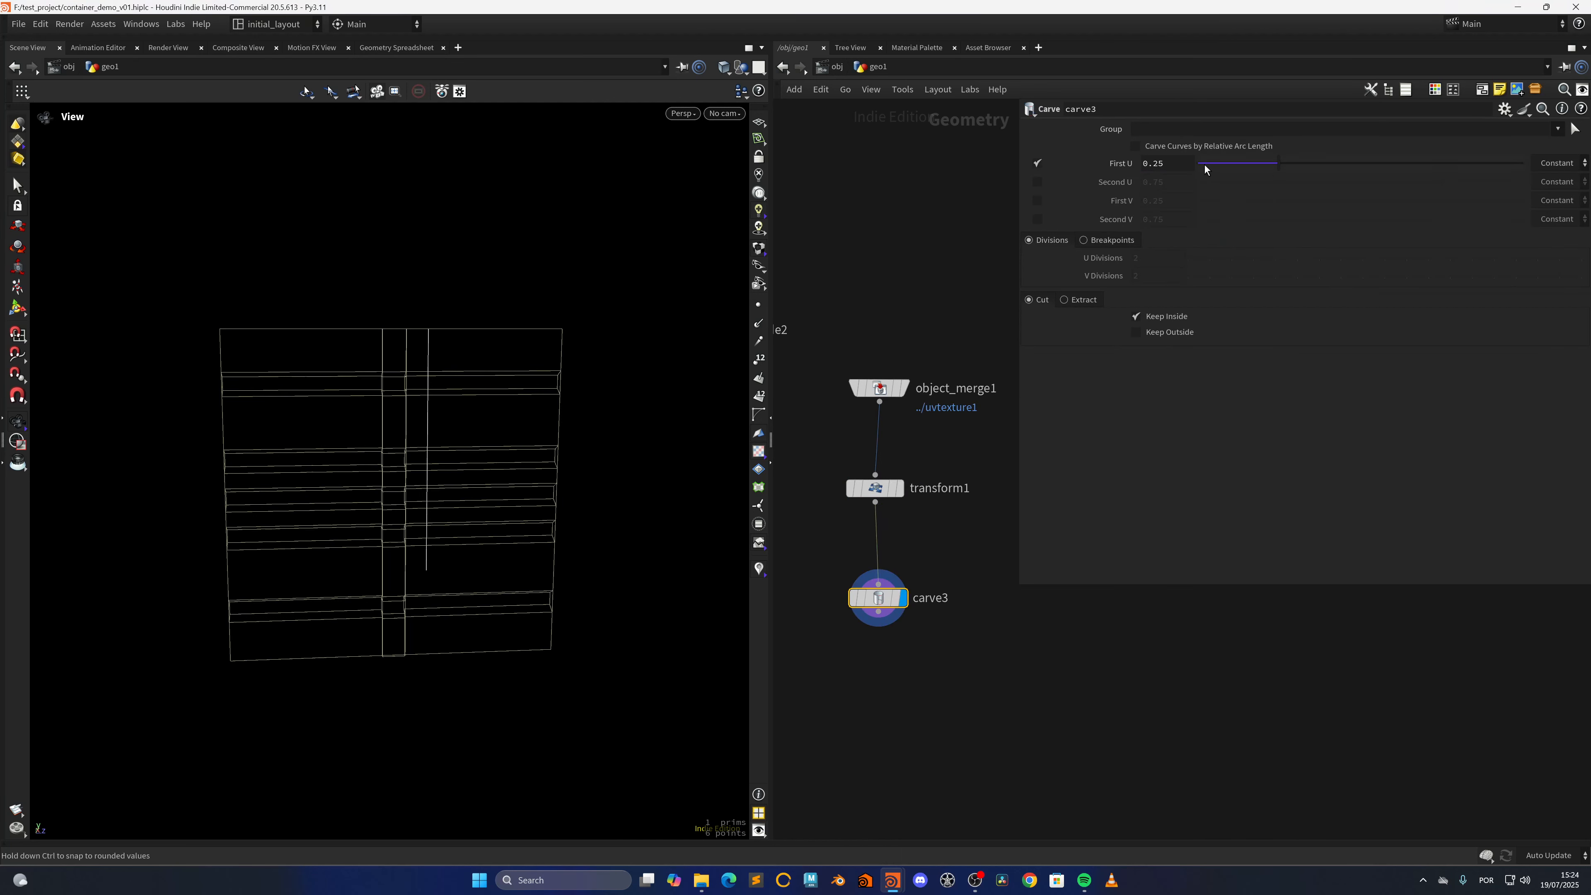
Enable the Second U trim on carve3 and set First U to 0.04
{"action": "left_click", "coordinate": [1038, 182]}
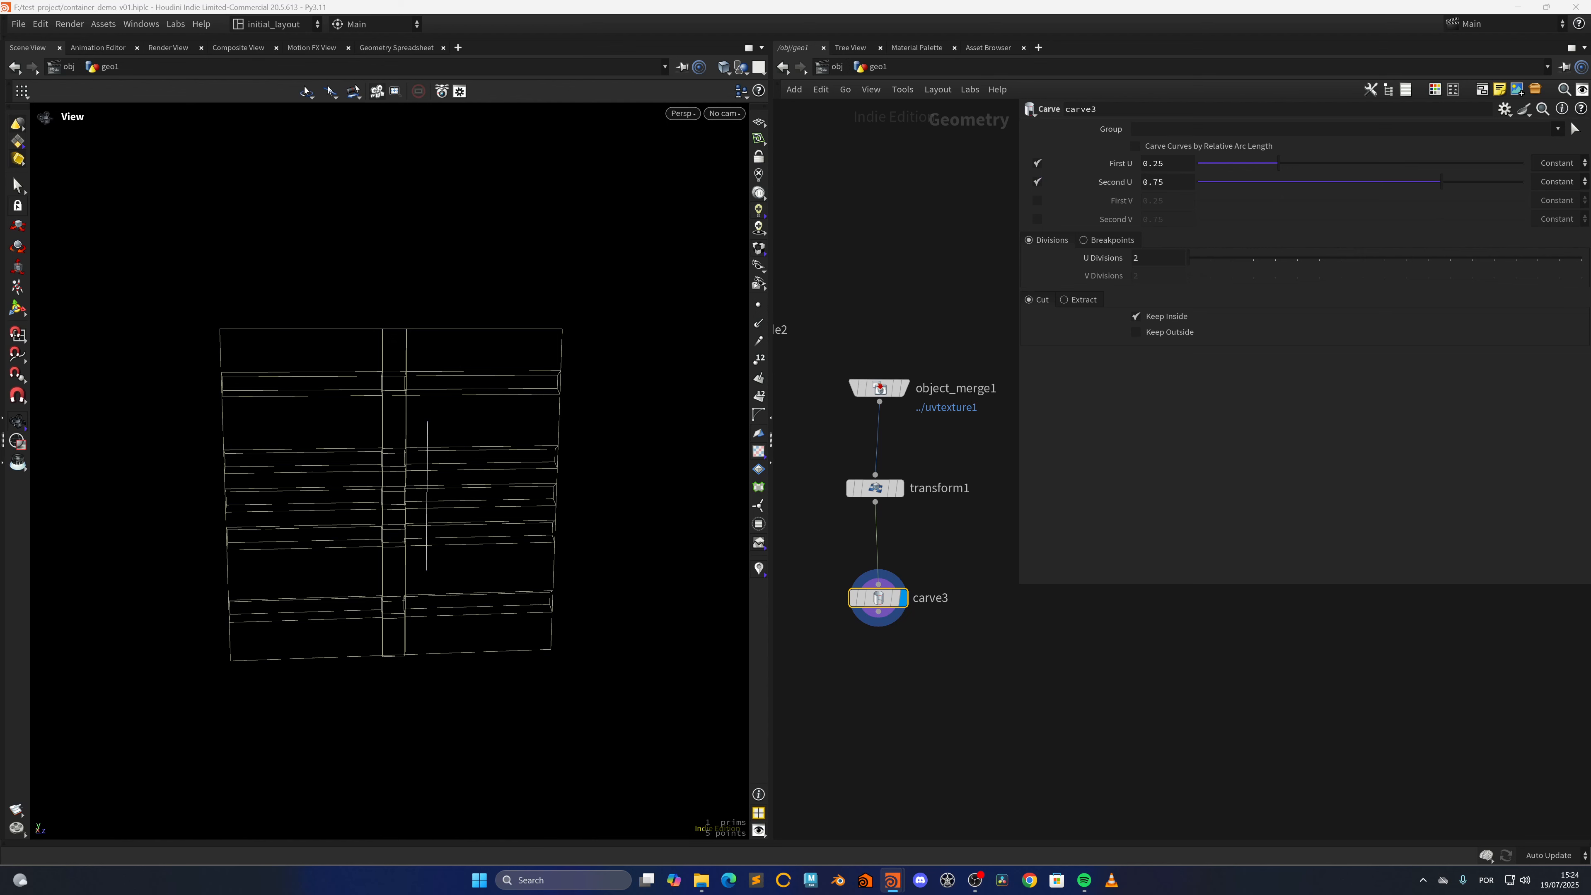
{"action": "left_click_drag", "start_coordinate": [1175, 168], "coordinate": [1153, 168]}
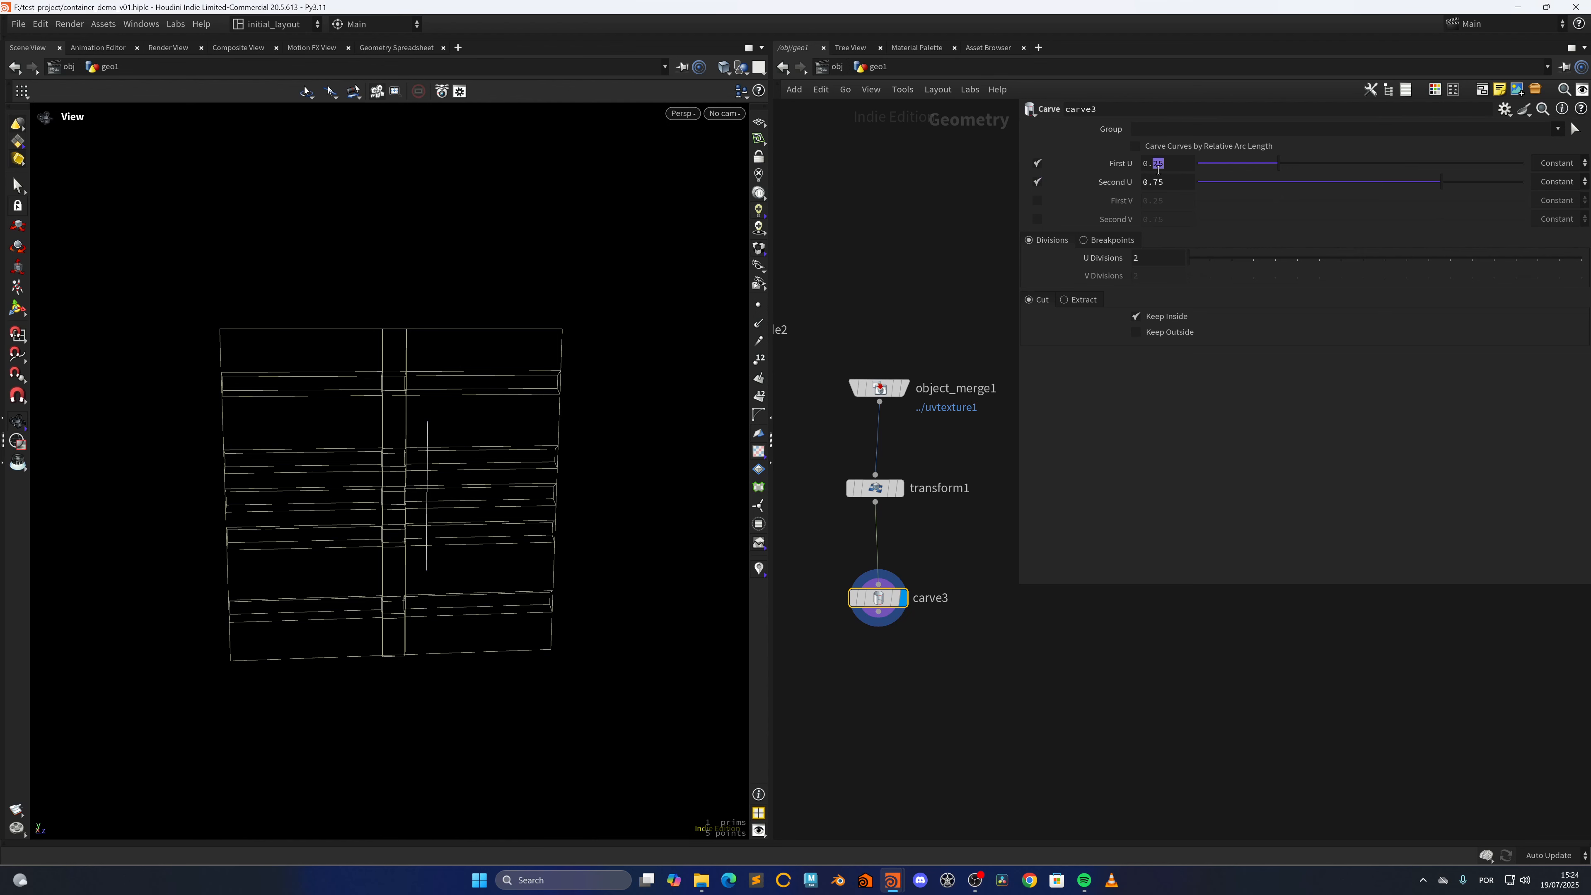
{"action": "type", "text": "04"}
{"action": "key", "text": "Return"}
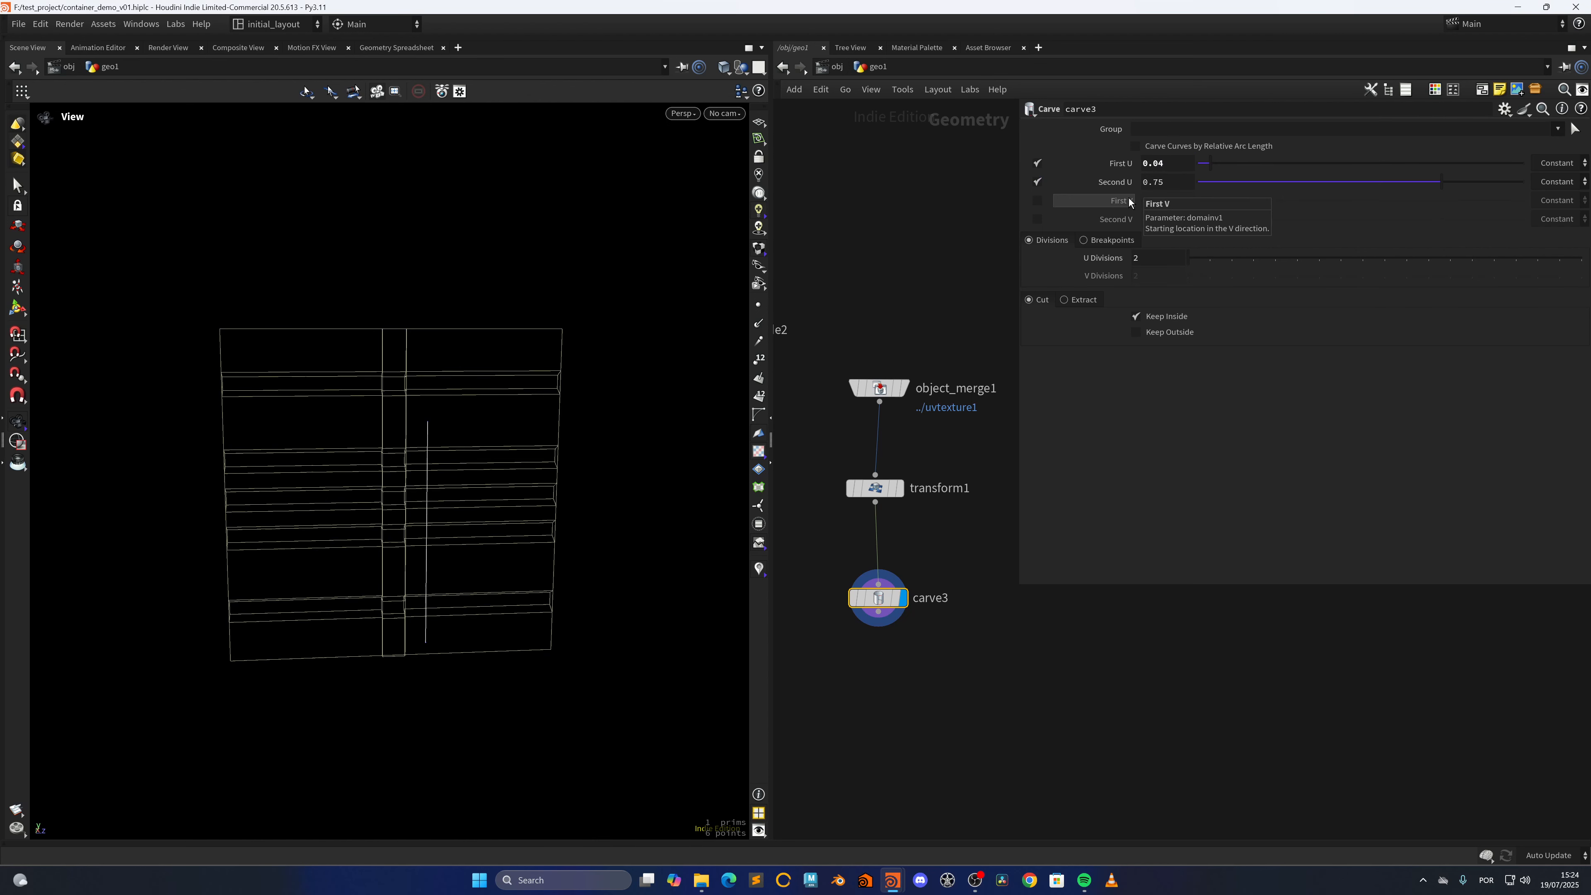
Drive carve3's Second U from First U with the expression 1.0-ch("domainu1")
{"action": "right_click", "coordinate": [1172, 162]}
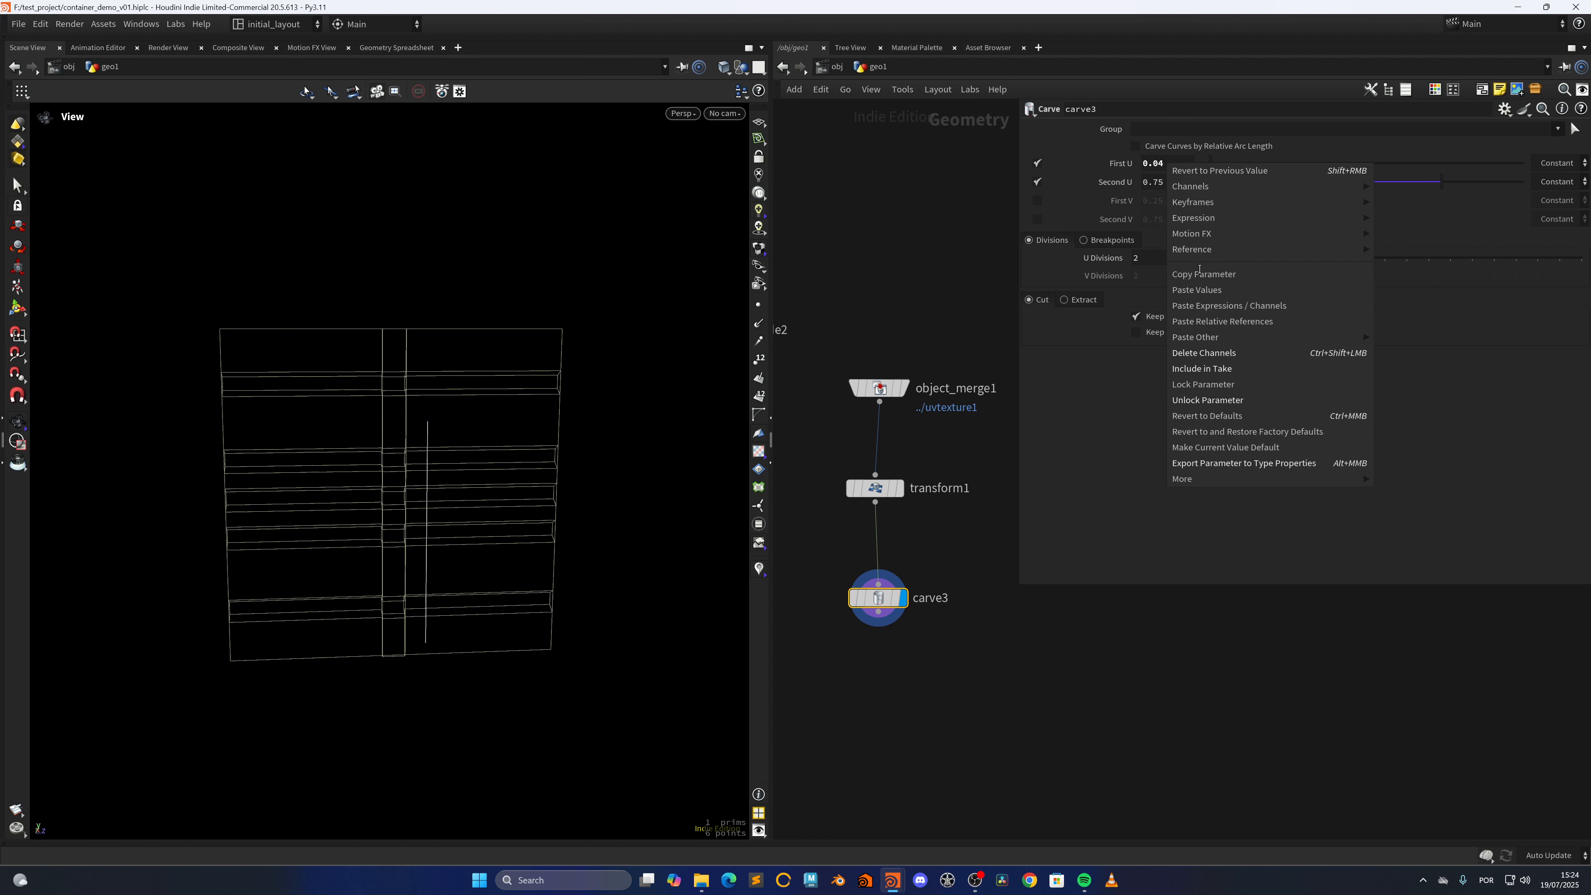
{"action": "left_click", "coordinate": [1197, 272]}
{"action": "left_click_drag", "start_coordinate": [1173, 185], "coordinate": [951, 206]}
{"action": "type", "text": "1.0-"}
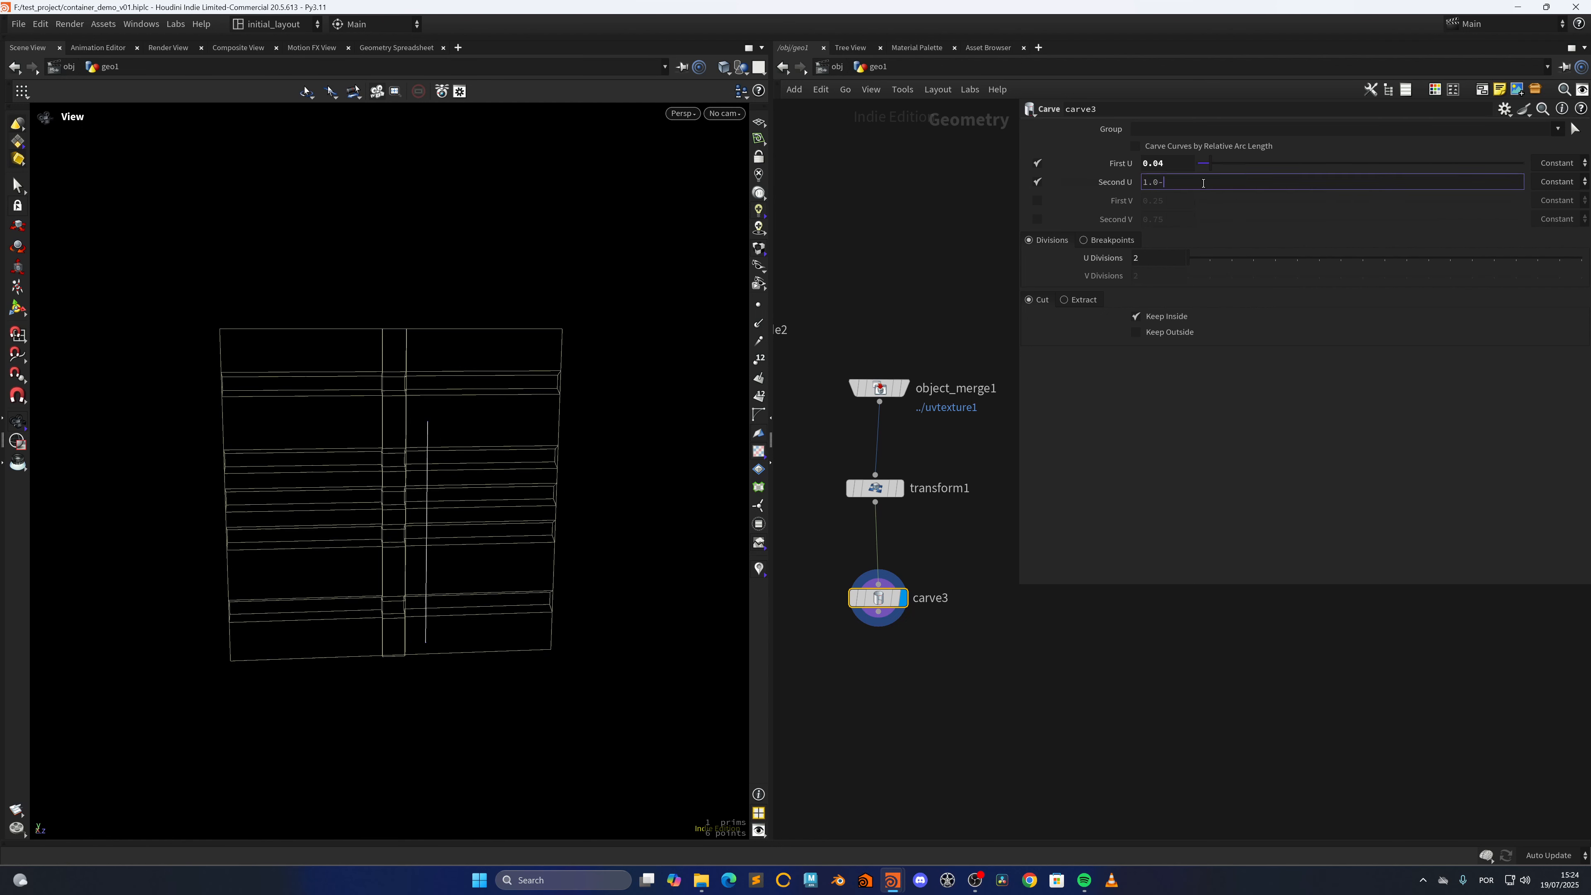
{"action": "right_click", "coordinate": [1202, 183]}
{"action": "left_click", "coordinate": [1255, 347]}
{"action": "key", "text": "Return"}
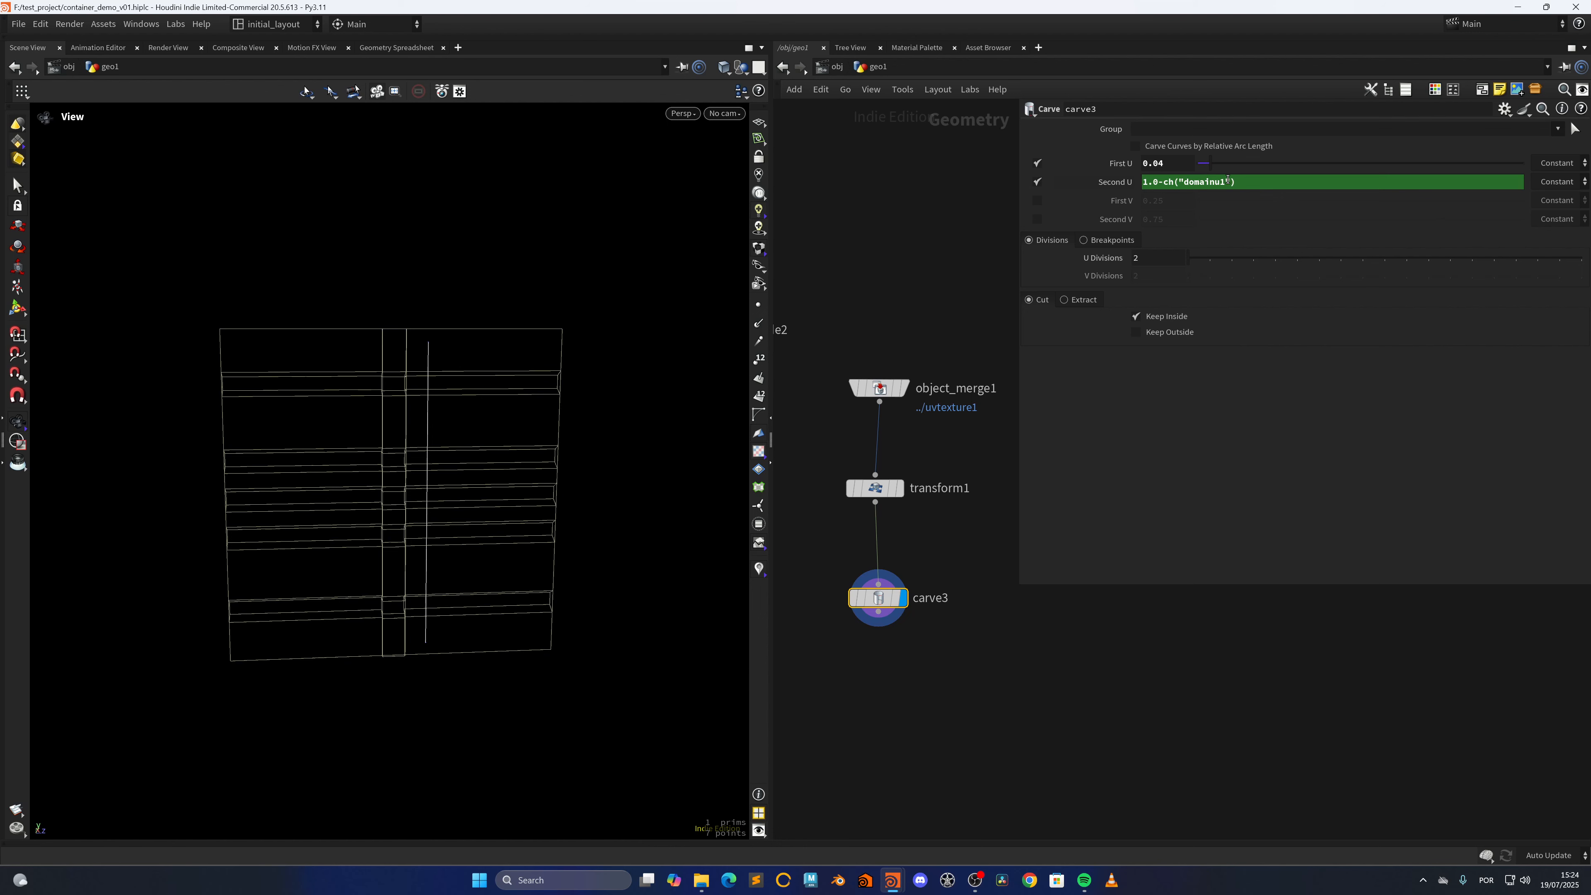
Undo the last parameter change and lay out the object_merge1, transform1 and carve3 nodes in a tidy column
{"action": "key", "text": "ctrl+z"}
{"action": "scroll", "coordinate": [923, 327], "scroll_direction": "down", "scroll_amount": 1}
{"action": "left_click_drag", "start_coordinate": [933, 313], "coordinate": [871, 567]}
{"action": "key", "text": "l"}
{"action": "middle_click_drag", "start_coordinate": [912, 611], "coordinate": [914, 554]}
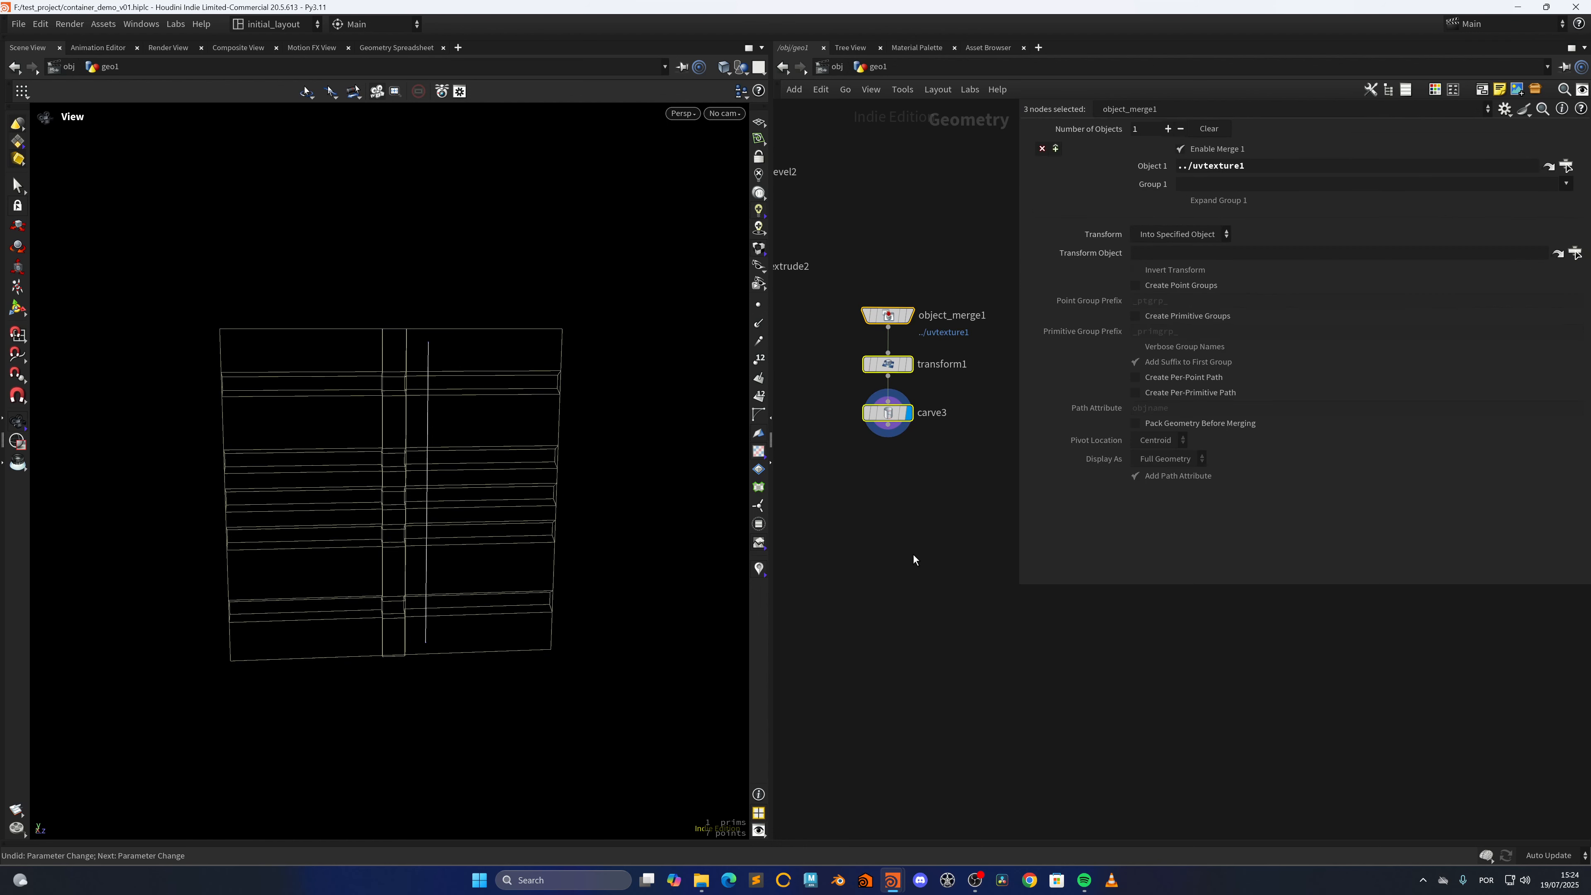
Add a Sweep node below carve3, connected to its output
{"action": "scroll", "coordinate": [918, 512], "scroll_direction": "up", "scroll_amount": 3}
{"action": "left_click", "coordinate": [918, 512]}
{"action": "key", "text": "Tab"}
{"action": "type", "text": "swe"}
{"action": "key", "text": "Return"}
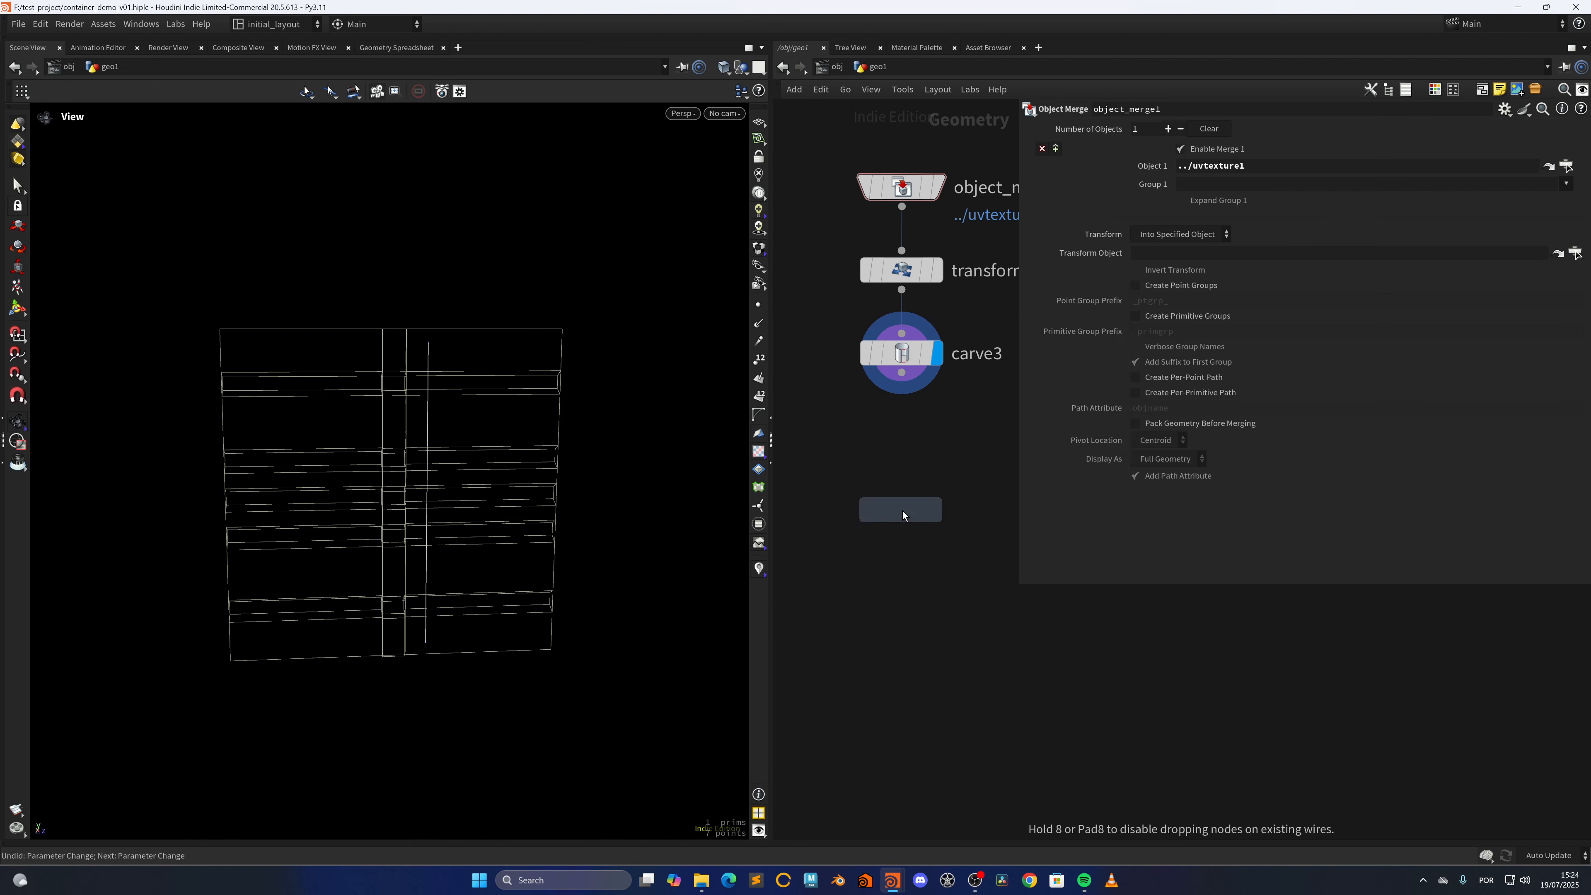
{"action": "left_click", "coordinate": [903, 511]}
Set sweep1's surface shape to Round Tube with a radius of 0.01 and display its result
{"action": "left_click", "coordinate": [1177, 202]}
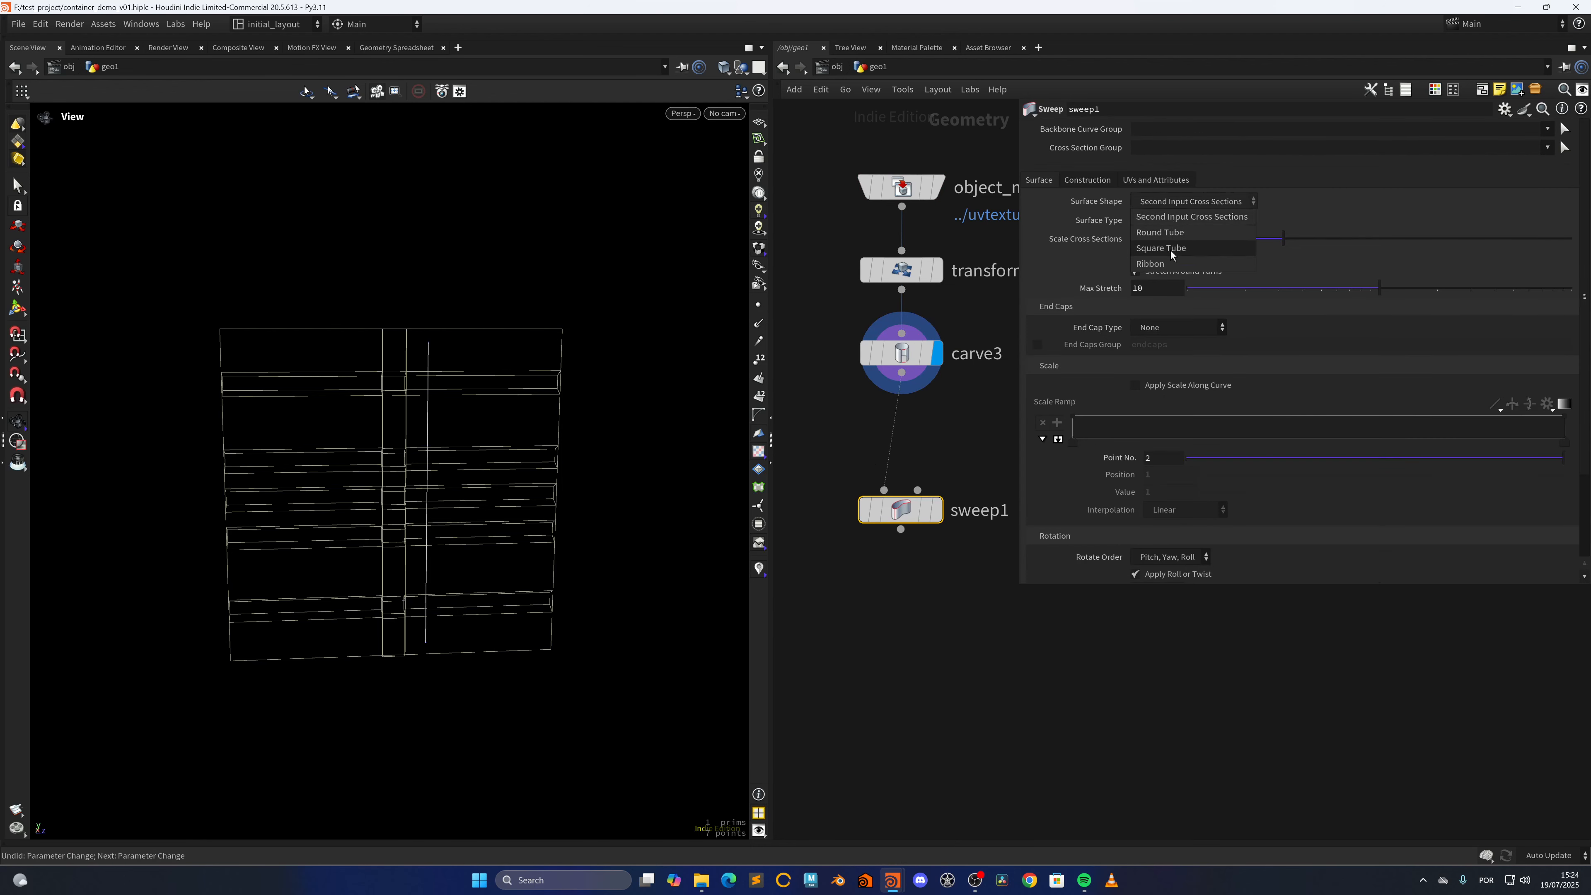
{"action": "left_click", "coordinate": [1160, 232]}
{"action": "key", "text": "r"}
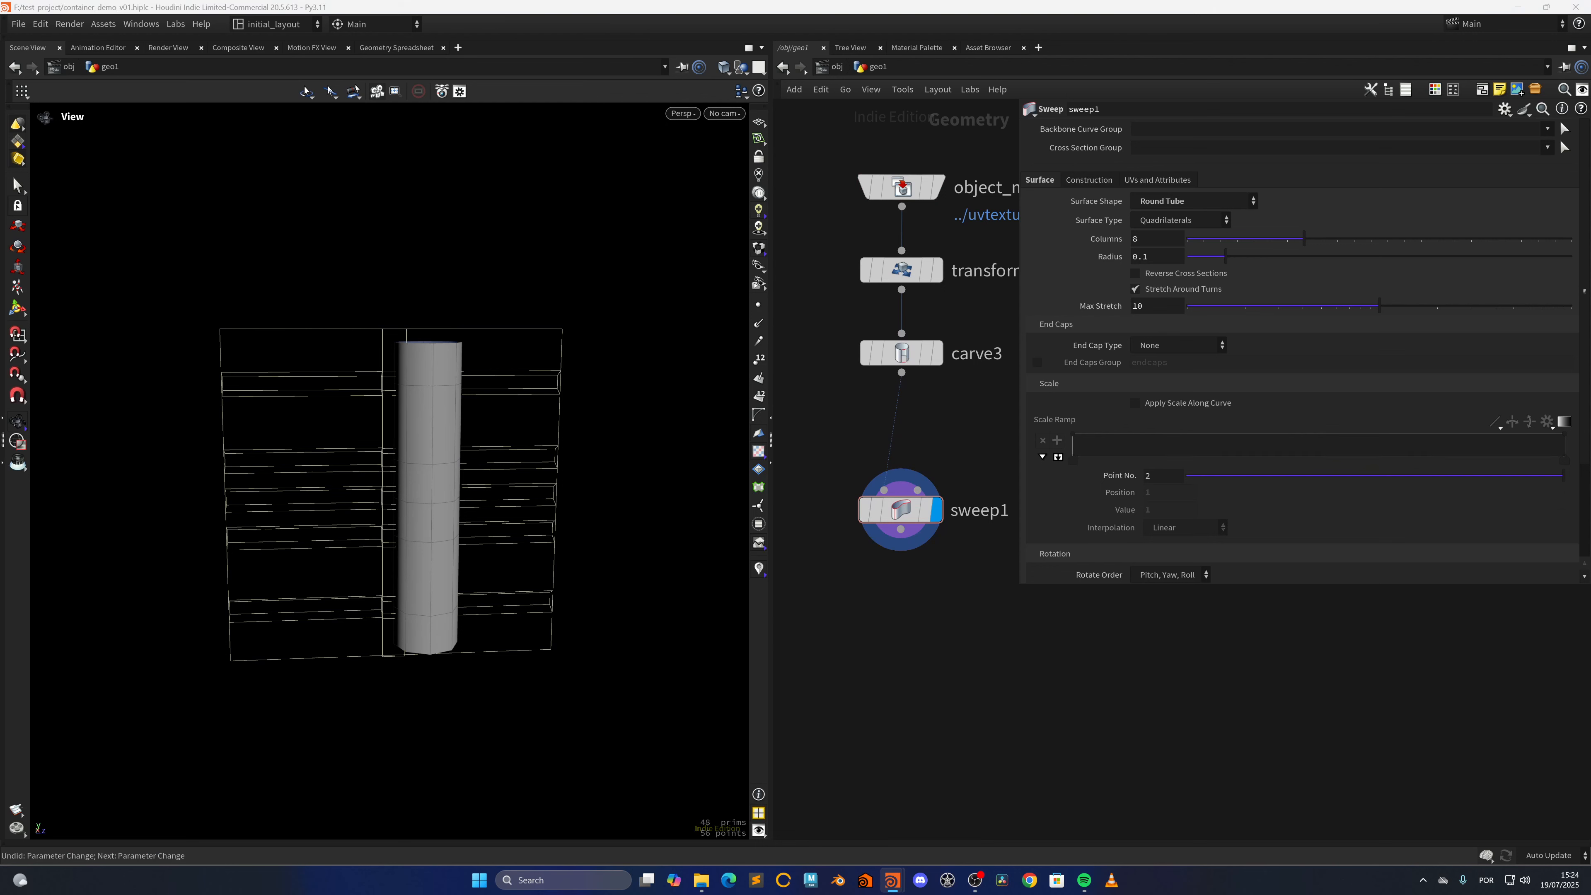
{"action": "double_click", "coordinate": [1145, 256]}
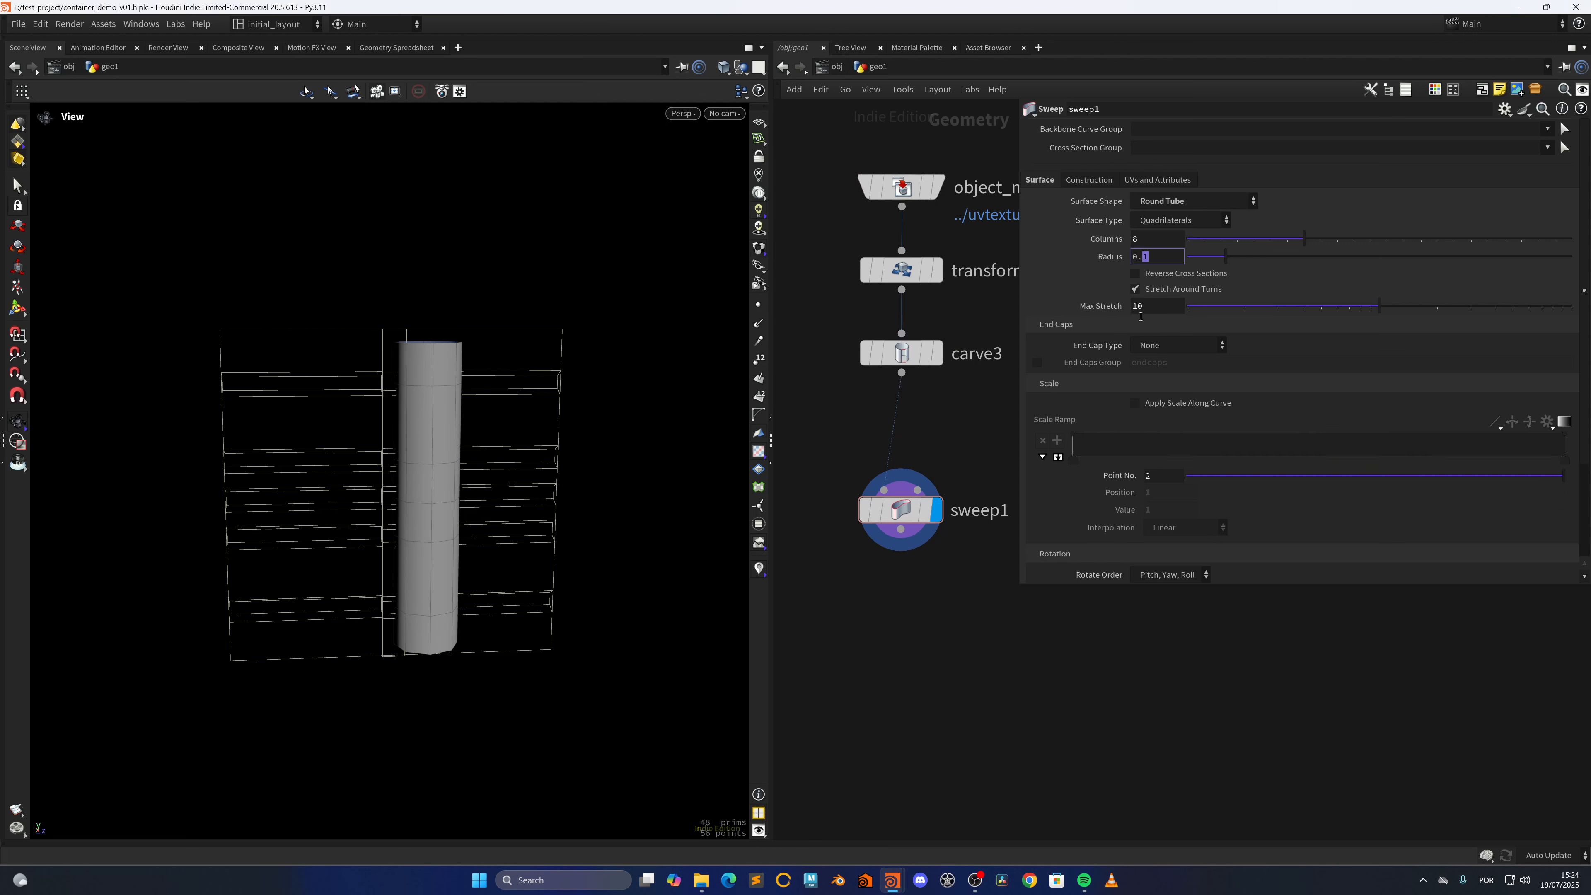
{"action": "key", "text": "Return"}
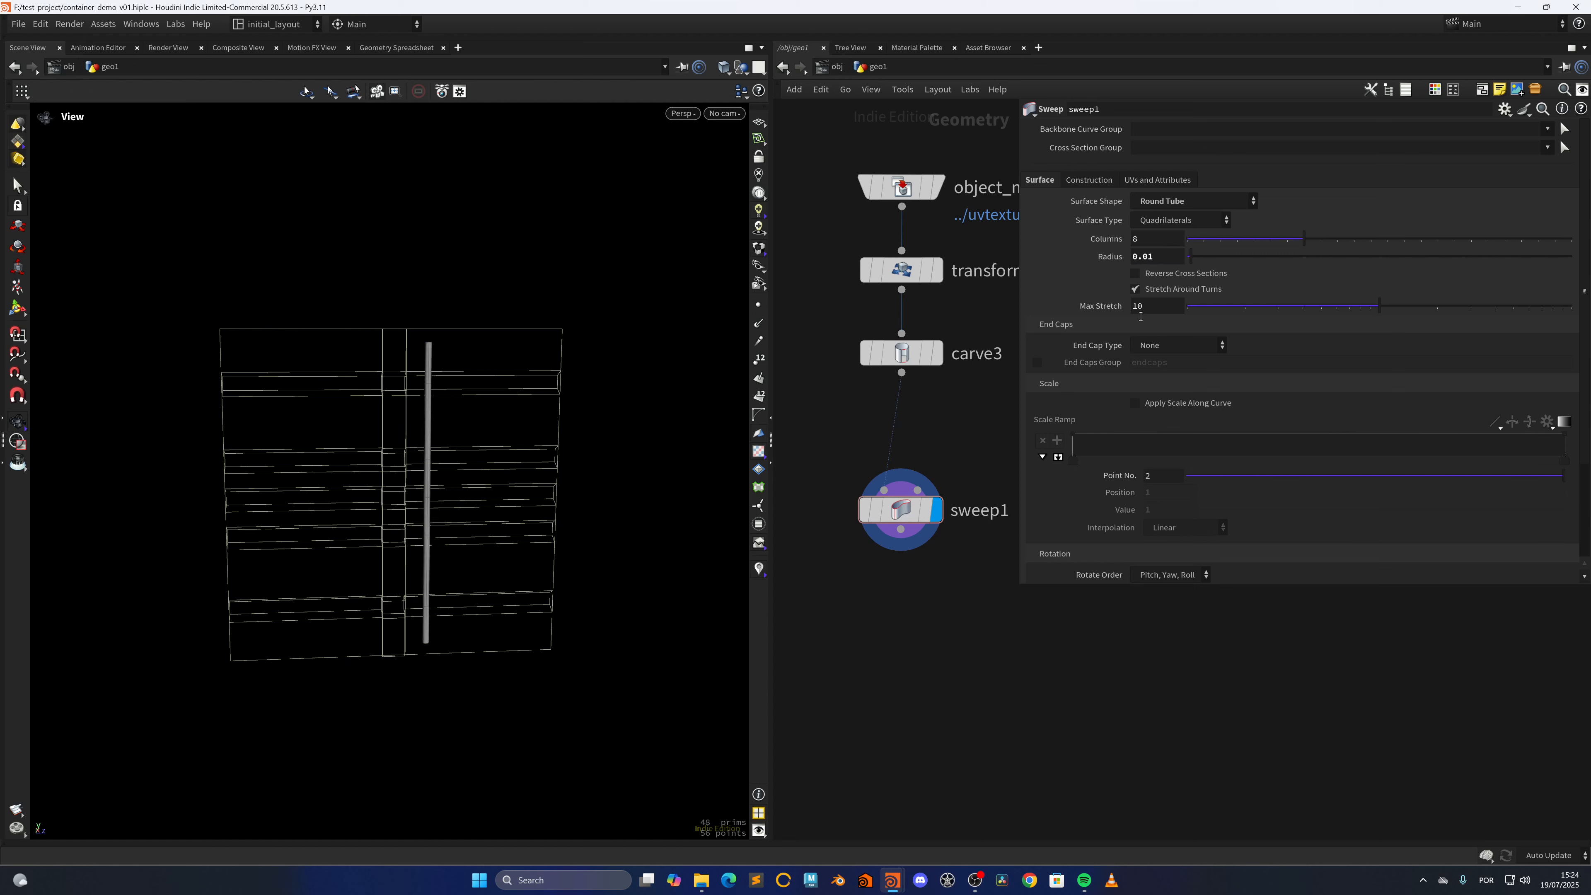
Set sweep1's primitive type to Bilinear Mesh and inspect the open end of the tube
{"action": "left_click", "coordinate": [1082, 181]}
{"action": "left_click", "coordinate": [1162, 240]}
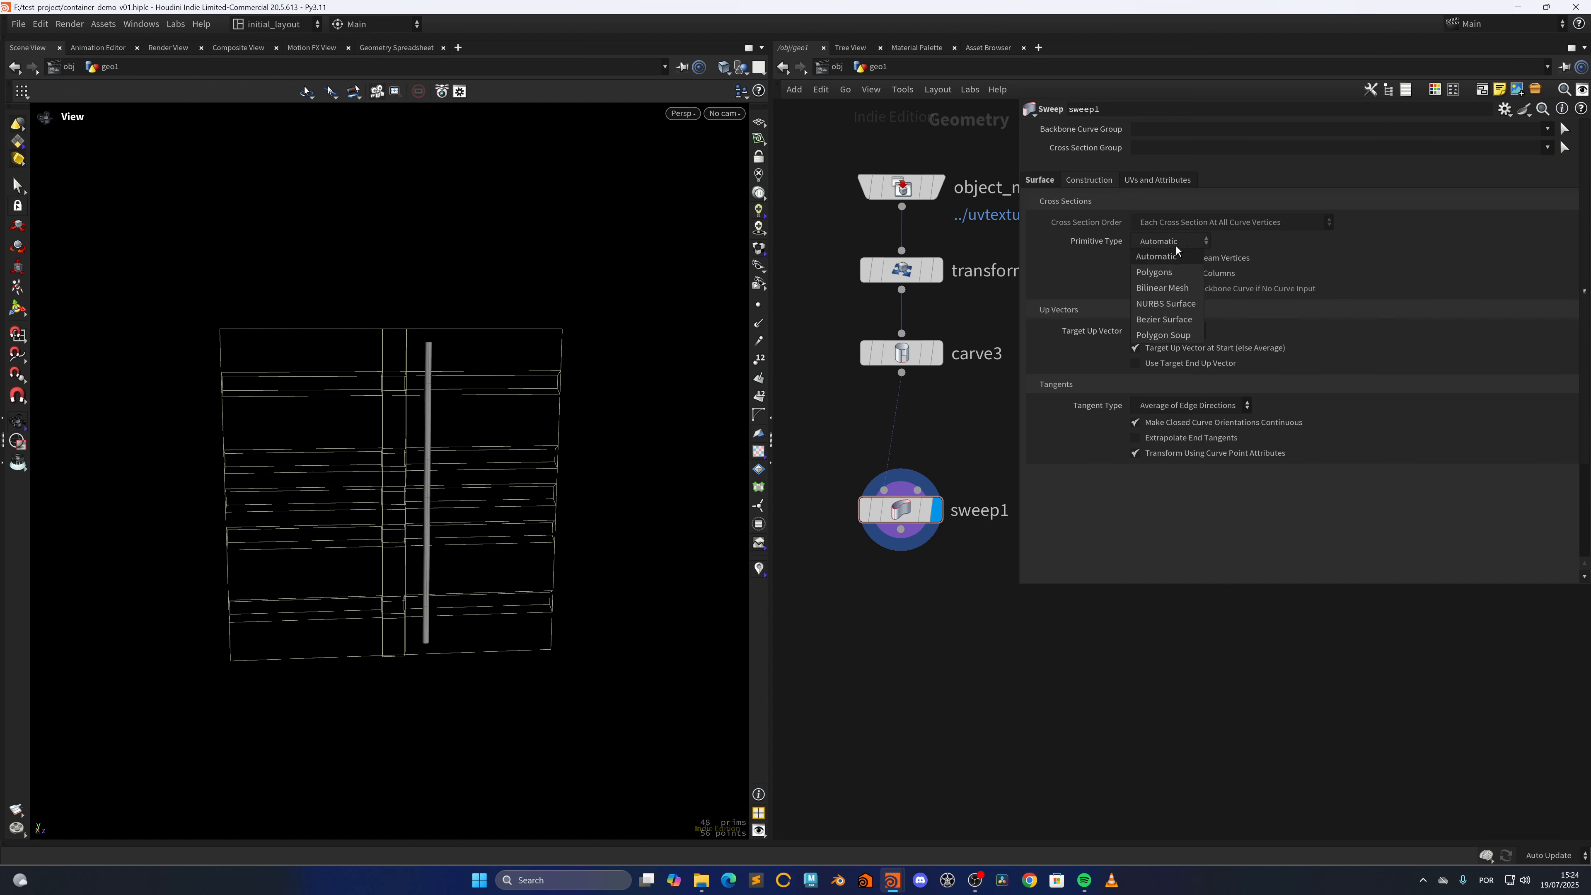
{"action": "left_click", "coordinate": [1170, 287]}
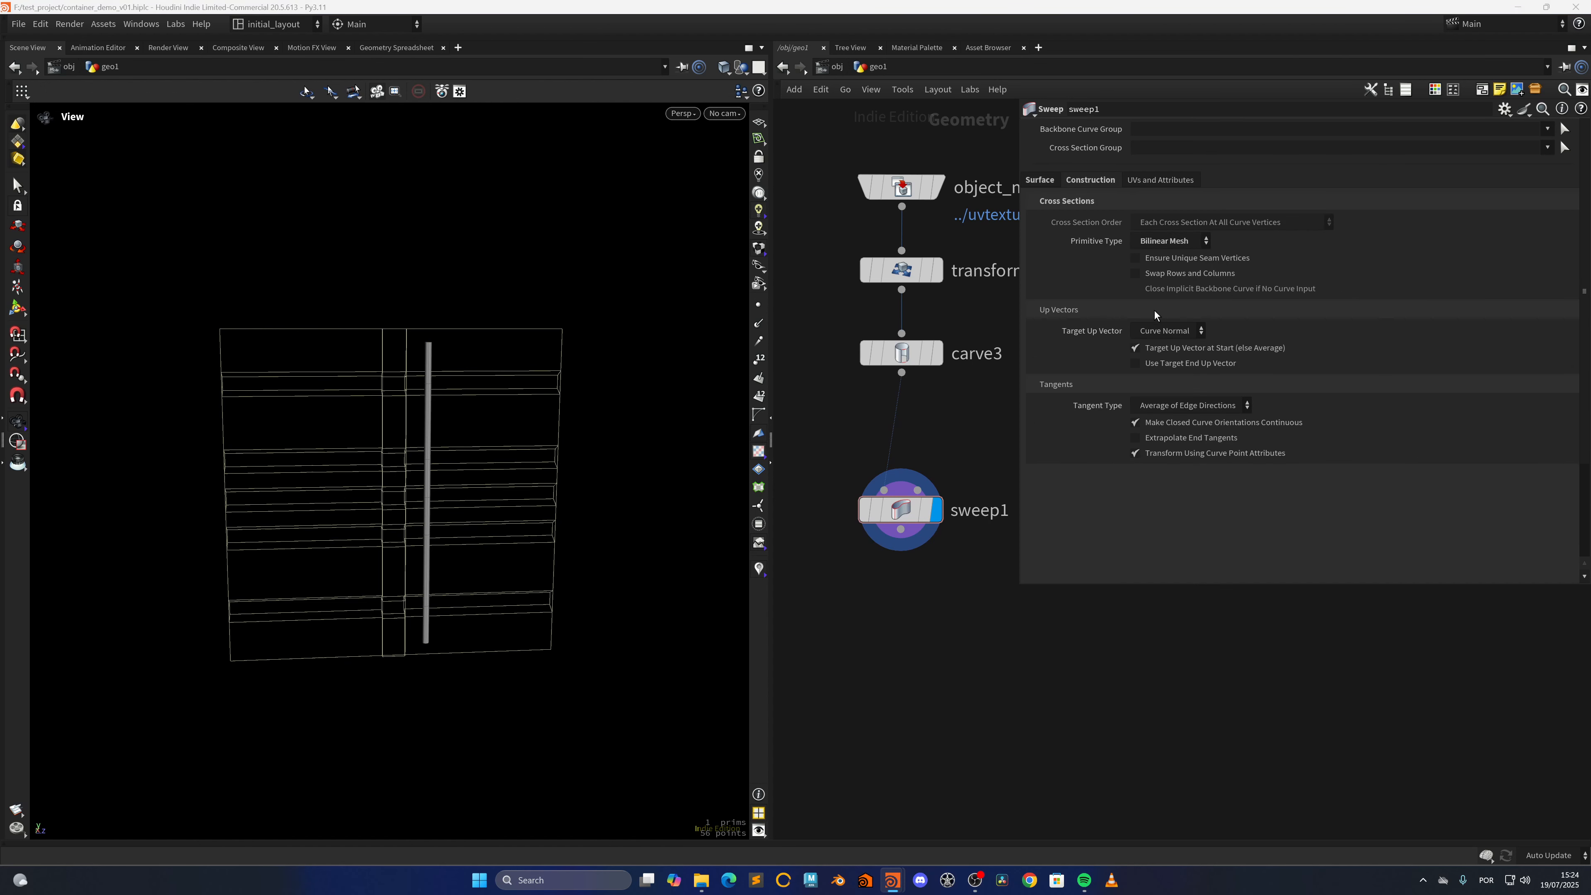
{"action": "right_click_drag", "start_coordinate": [563, 439], "coordinate": [553, 414]}
{"action": "left_click_drag", "start_coordinate": [465, 426], "coordinate": [455, 501]}
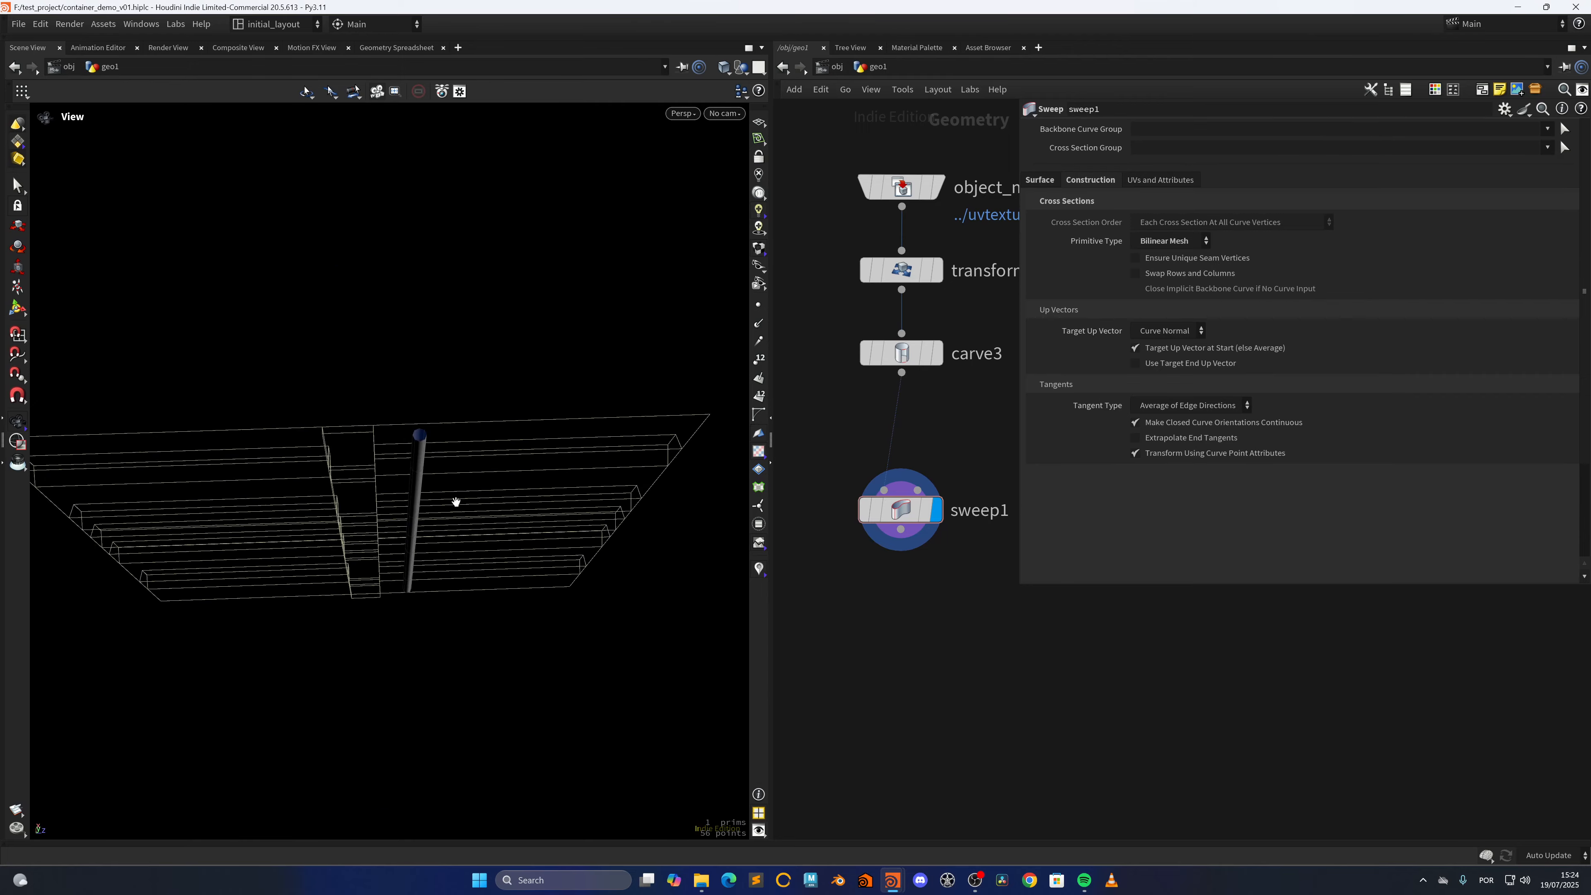
{"action": "right_click_drag", "start_coordinate": [455, 501], "coordinate": [557, 441]}
{"action": "left_click_drag", "start_coordinate": [558, 440], "coordinate": [397, 492]}
{"action": "right_click_drag", "start_coordinate": [398, 491], "coordinate": [478, 443]}
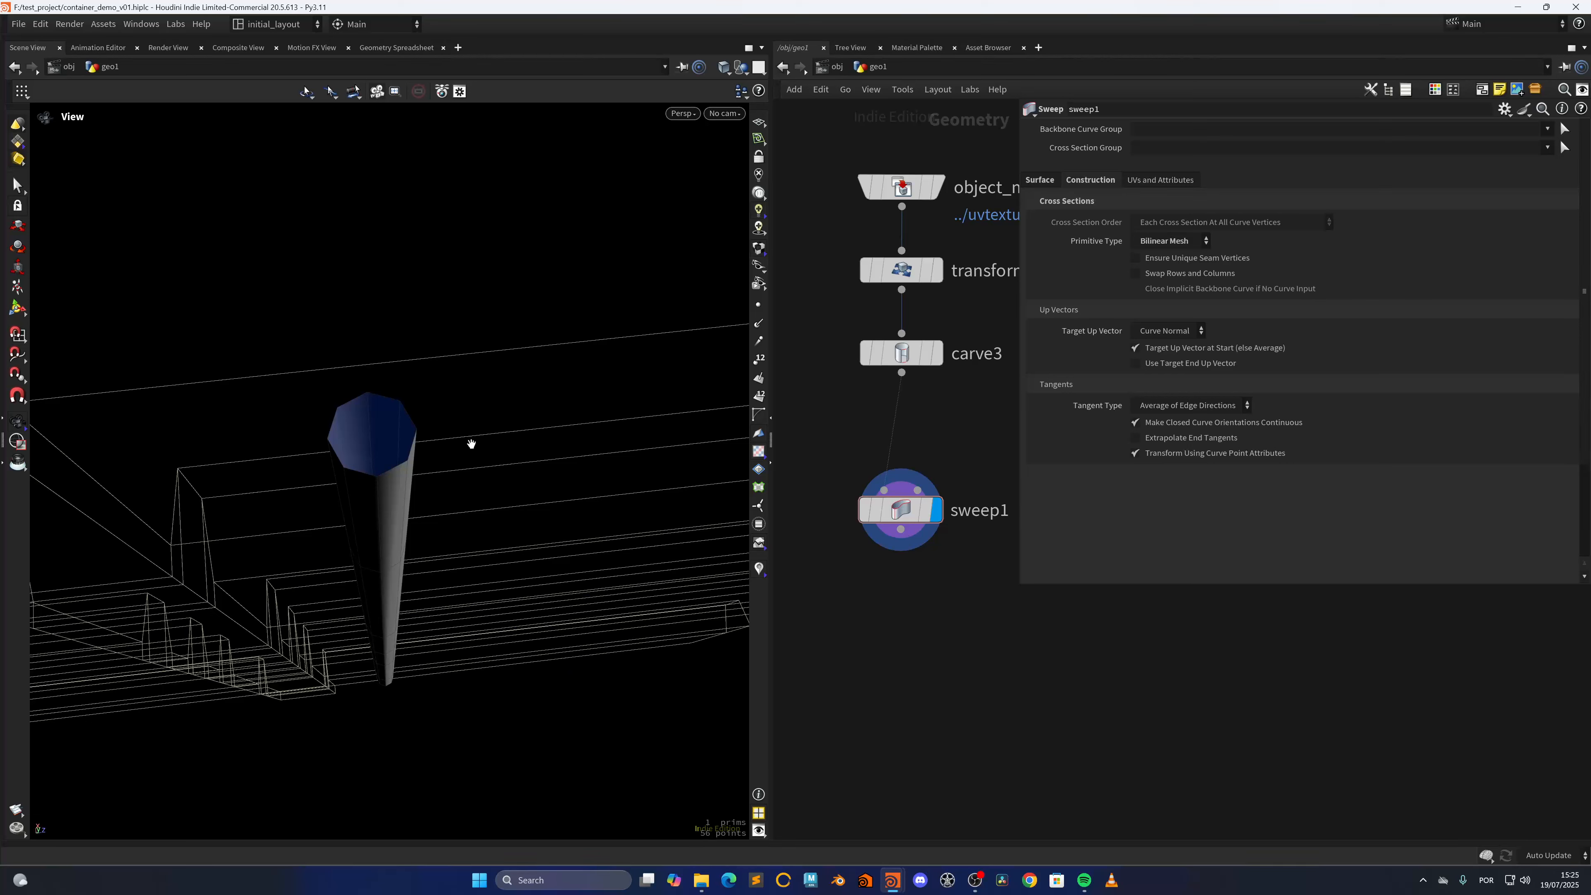
{"action": "left_click_drag", "start_coordinate": [374, 459], "coordinate": [485, 456]}
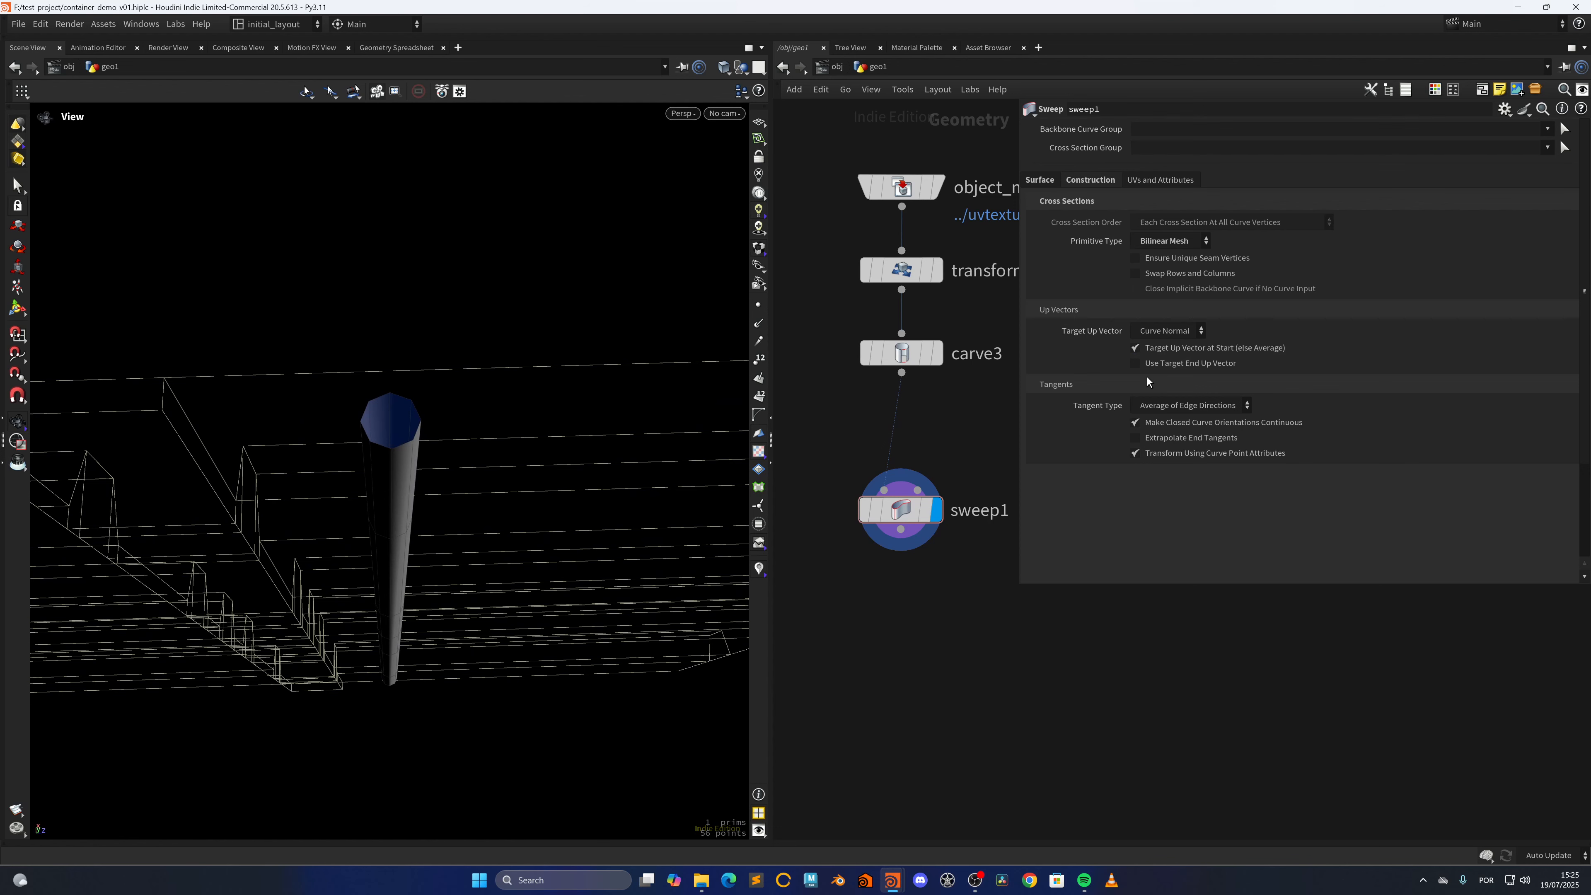
Add a Match Size node below sweep1 and connect sweep1's output to its first input
{"action": "middle_click_drag", "start_coordinate": [912, 645], "coordinate": [918, 533]}
{"action": "scroll", "coordinate": [920, 501], "scroll_direction": "down", "scroll_amount": 2}
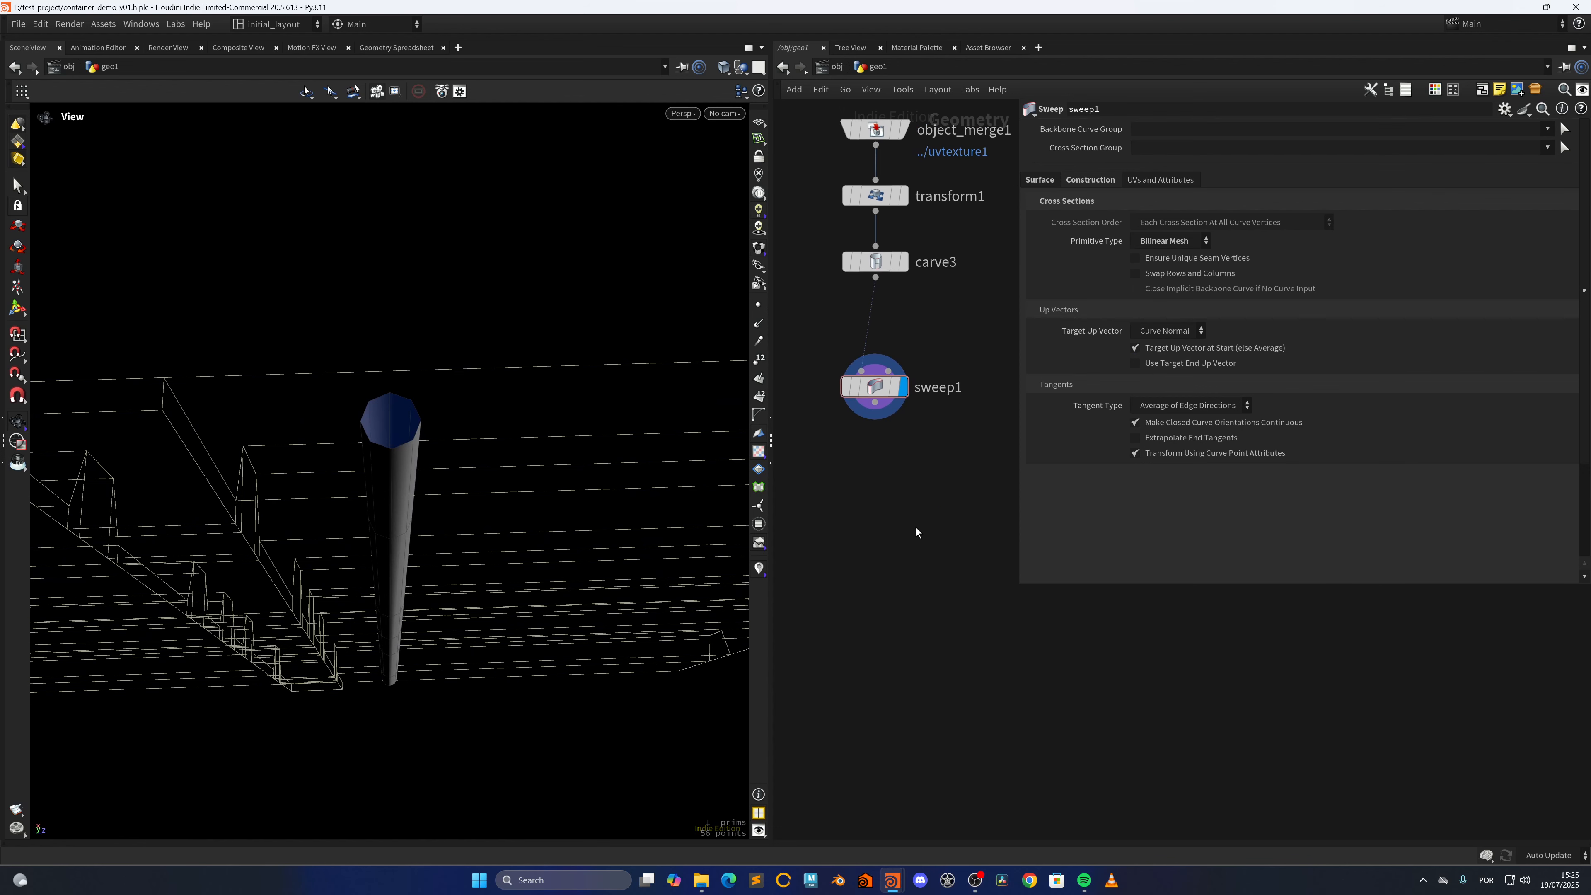
{"action": "key", "text": "Tab"}
{"action": "type", "text": "match"}
{"action": "key", "text": "Down"}
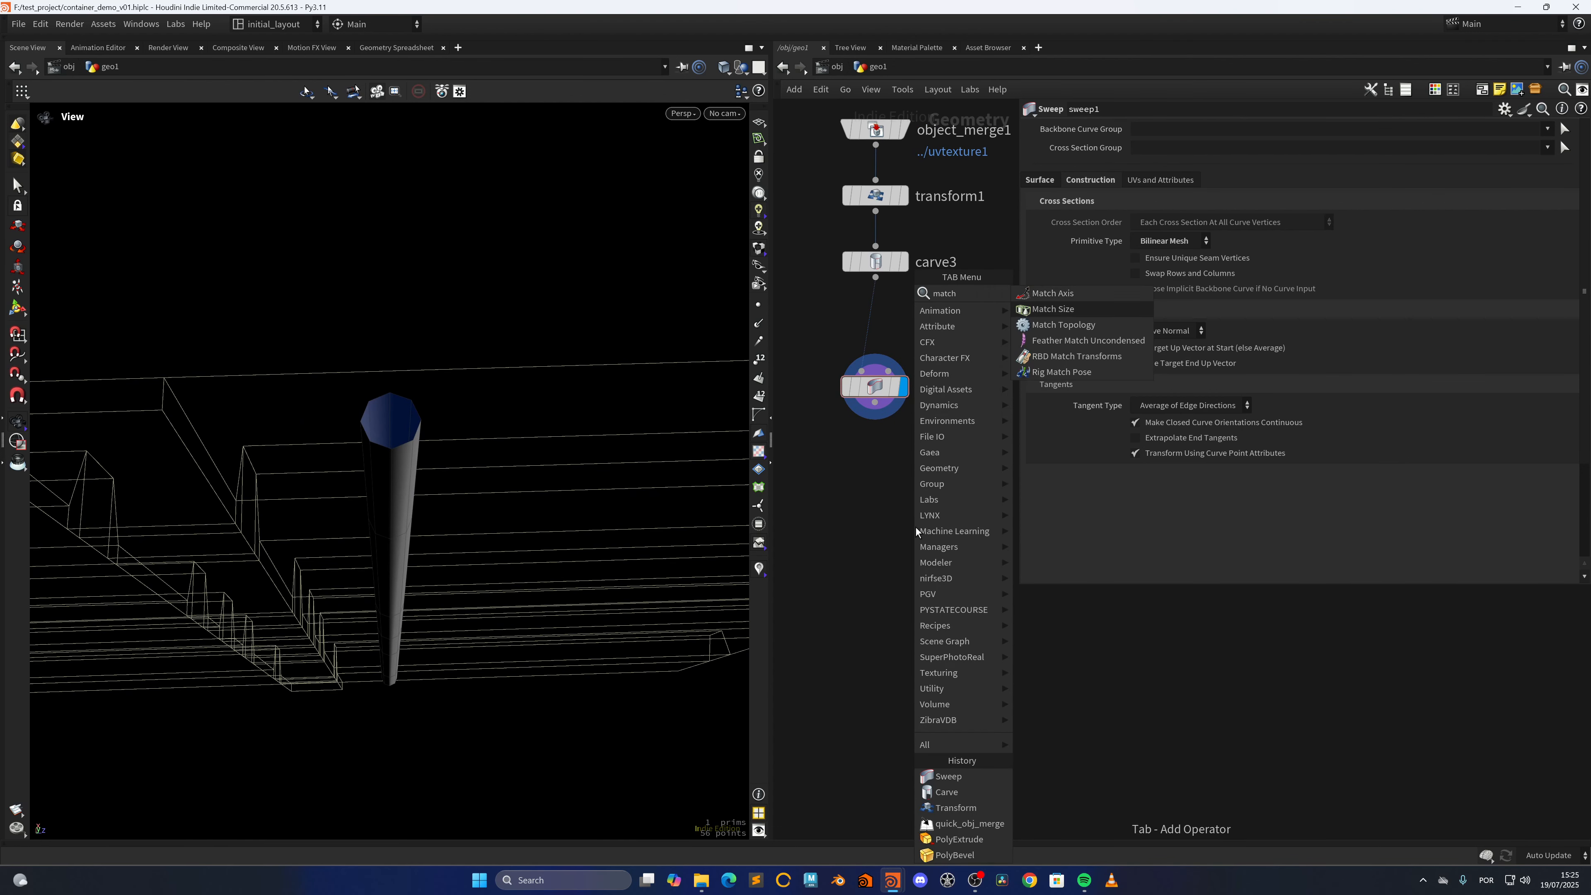
{"action": "key", "text": "Return"}
{"action": "left_click", "coordinate": [915, 527]}
{"action": "left_click_drag", "start_coordinate": [875, 402], "coordinate": [900, 510]}
Connect polyextrude2's output to matchsize1's second input, routing the wire around the node column through two dots
{"action": "left_click", "coordinate": [926, 510]}
{"action": "middle_click_drag", "start_coordinate": [980, 395], "coordinate": [853, 506]}
{"action": "left_click", "coordinate": [918, 517], "text": "alt"}
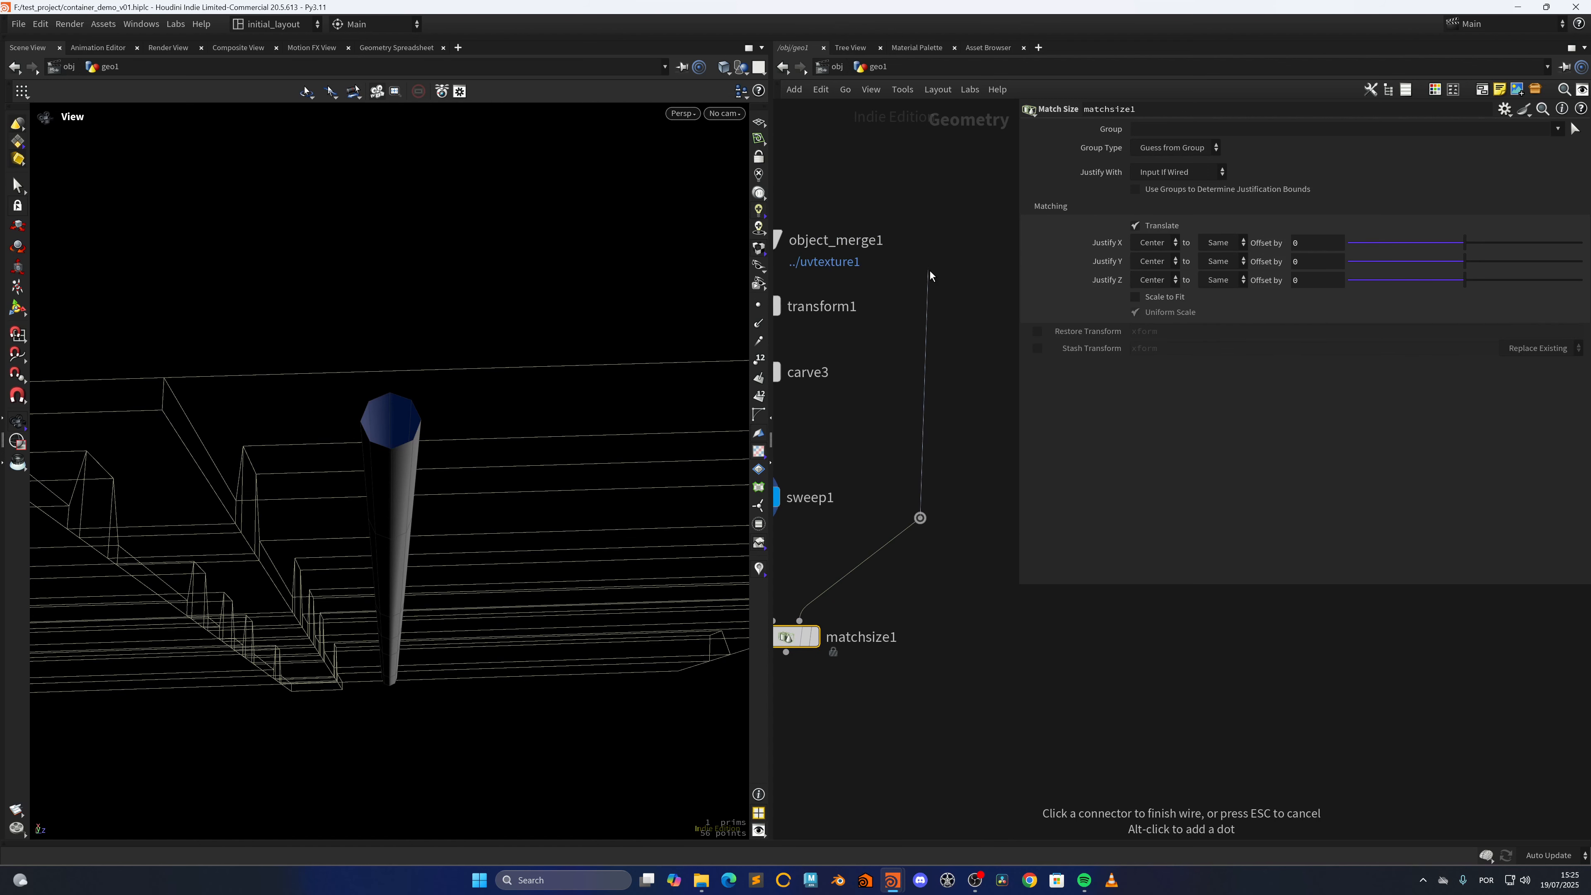
{"action": "middle_click_drag", "start_coordinate": [930, 274], "coordinate": [1055, 537]}
{"action": "middle_click_drag", "start_coordinate": [975, 449], "coordinate": [1135, 542]}
{"action": "left_click", "coordinate": [964, 544], "text": "alt"}
{"action": "left_click", "coordinate": [812, 549]}
{"action": "middle_click_drag", "start_coordinate": [924, 707], "coordinate": [707, 343]}
{"action": "left_click_drag", "start_coordinate": [986, 510], "coordinate": [960, 518]}
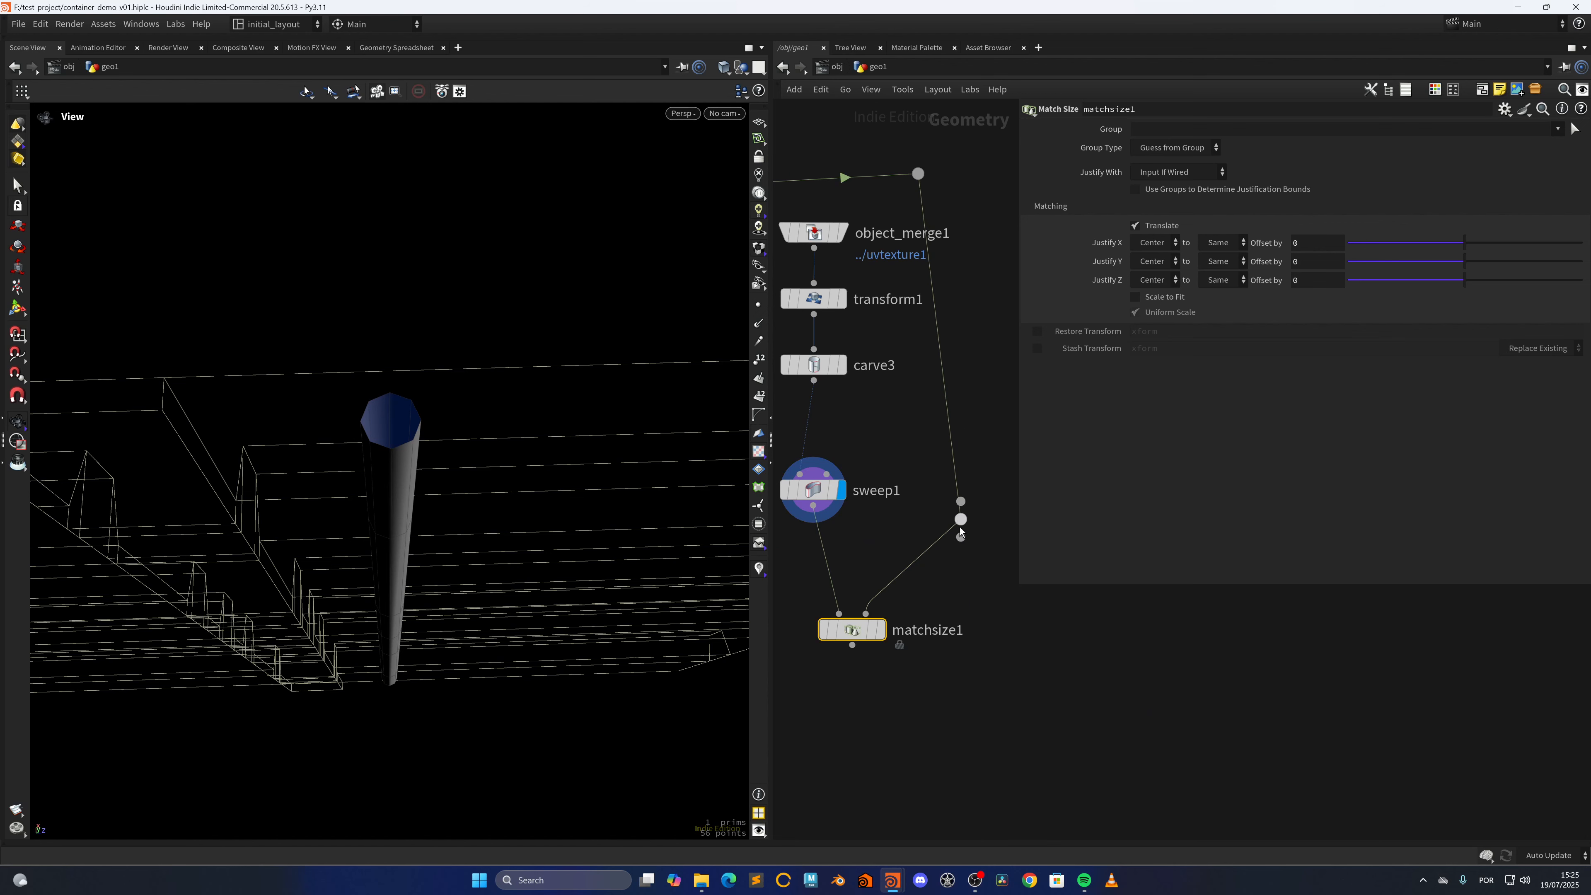
{"action": "left_click_drag", "start_coordinate": [1021, 456], "coordinate": [1112, 456]}
{"action": "middle_click_drag", "start_coordinate": [881, 518], "coordinate": [1033, 491]}
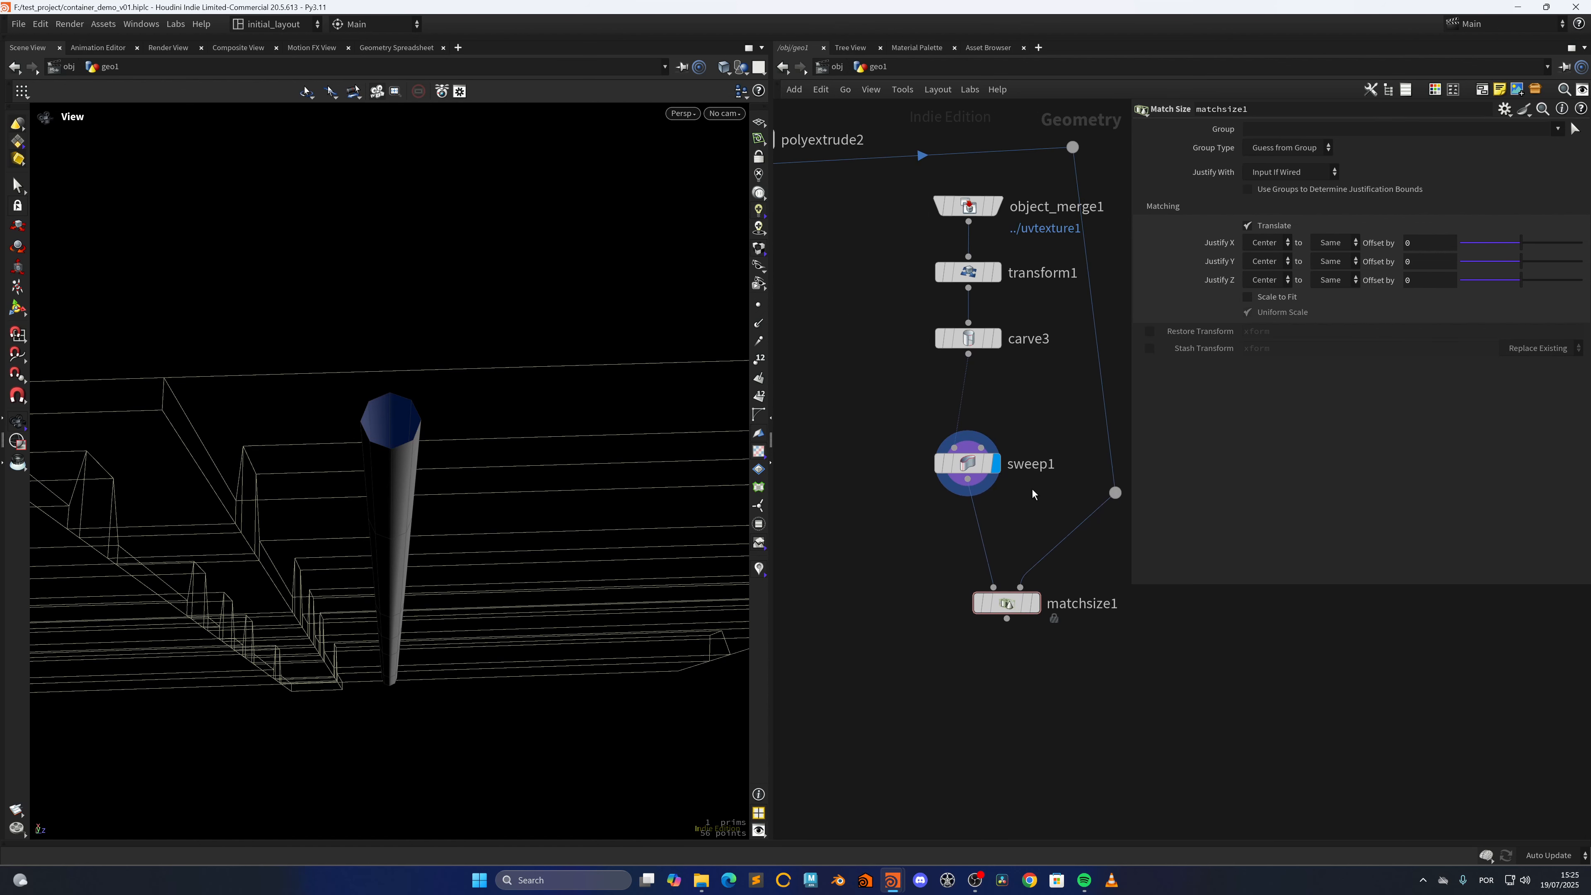
Display matchsize1's result and set its Justify X to Max to Min
{"action": "scroll", "coordinate": [1035, 493], "scroll_direction": "down", "scroll_amount": 4}
{"action": "left_click", "coordinate": [1018, 557]}
{"action": "left_click_drag", "start_coordinate": [376, 586], "coordinate": [661, 547]}
{"action": "left_click_drag", "start_coordinate": [1062, 590], "coordinate": [935, 499]}
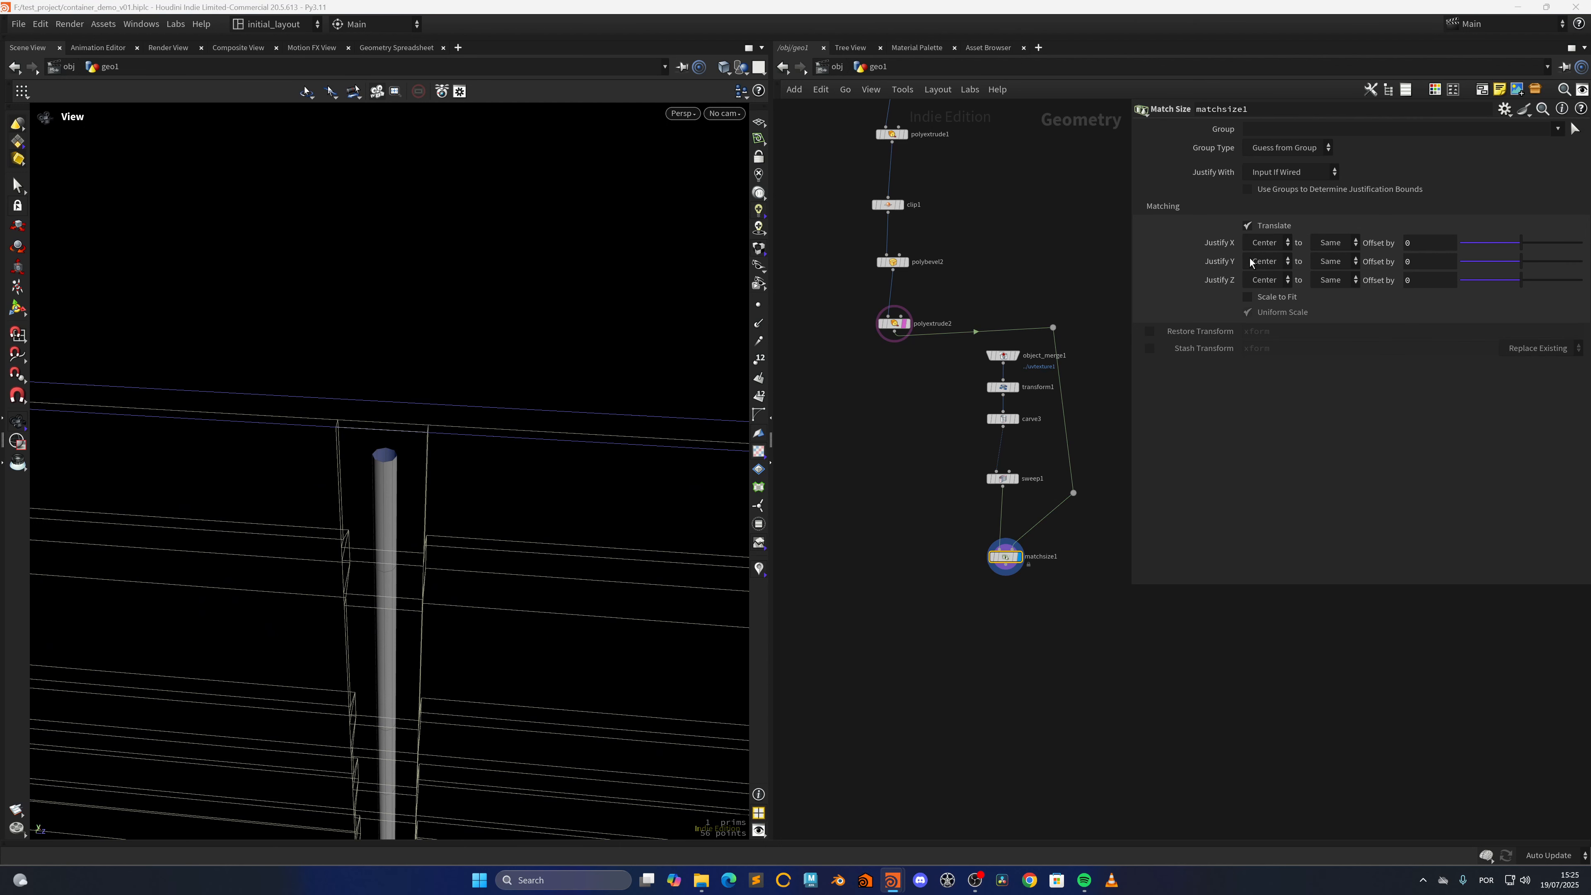
{"action": "left_click", "coordinate": [1270, 244]}
{"action": "left_click", "coordinate": [1274, 289]}
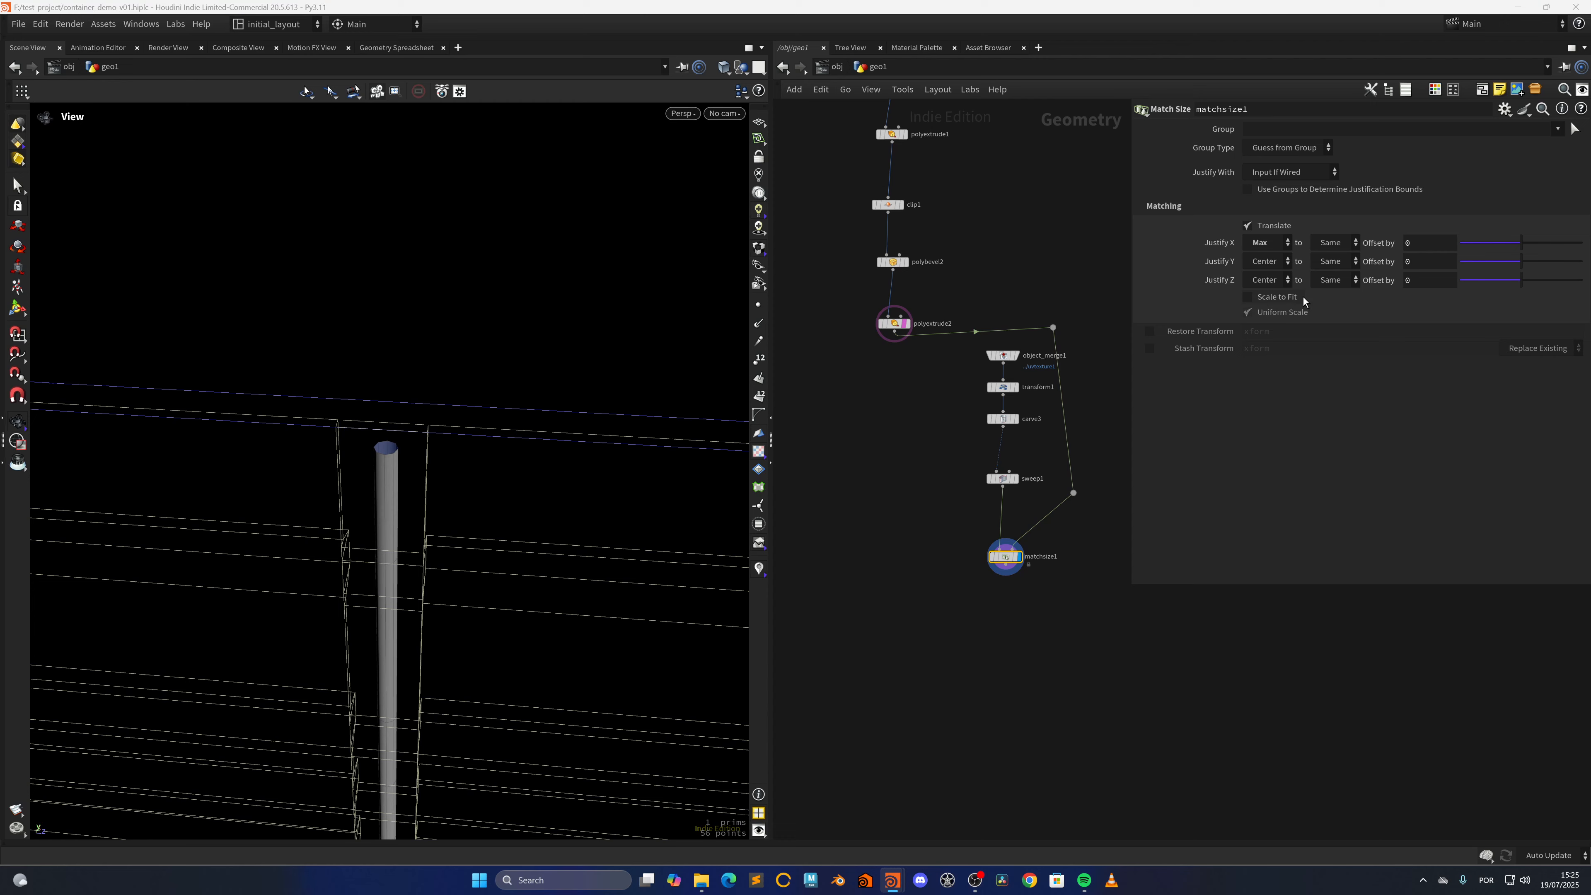
{"action": "left_click", "coordinate": [1338, 244]}
{"action": "left_click", "coordinate": [1335, 277]}
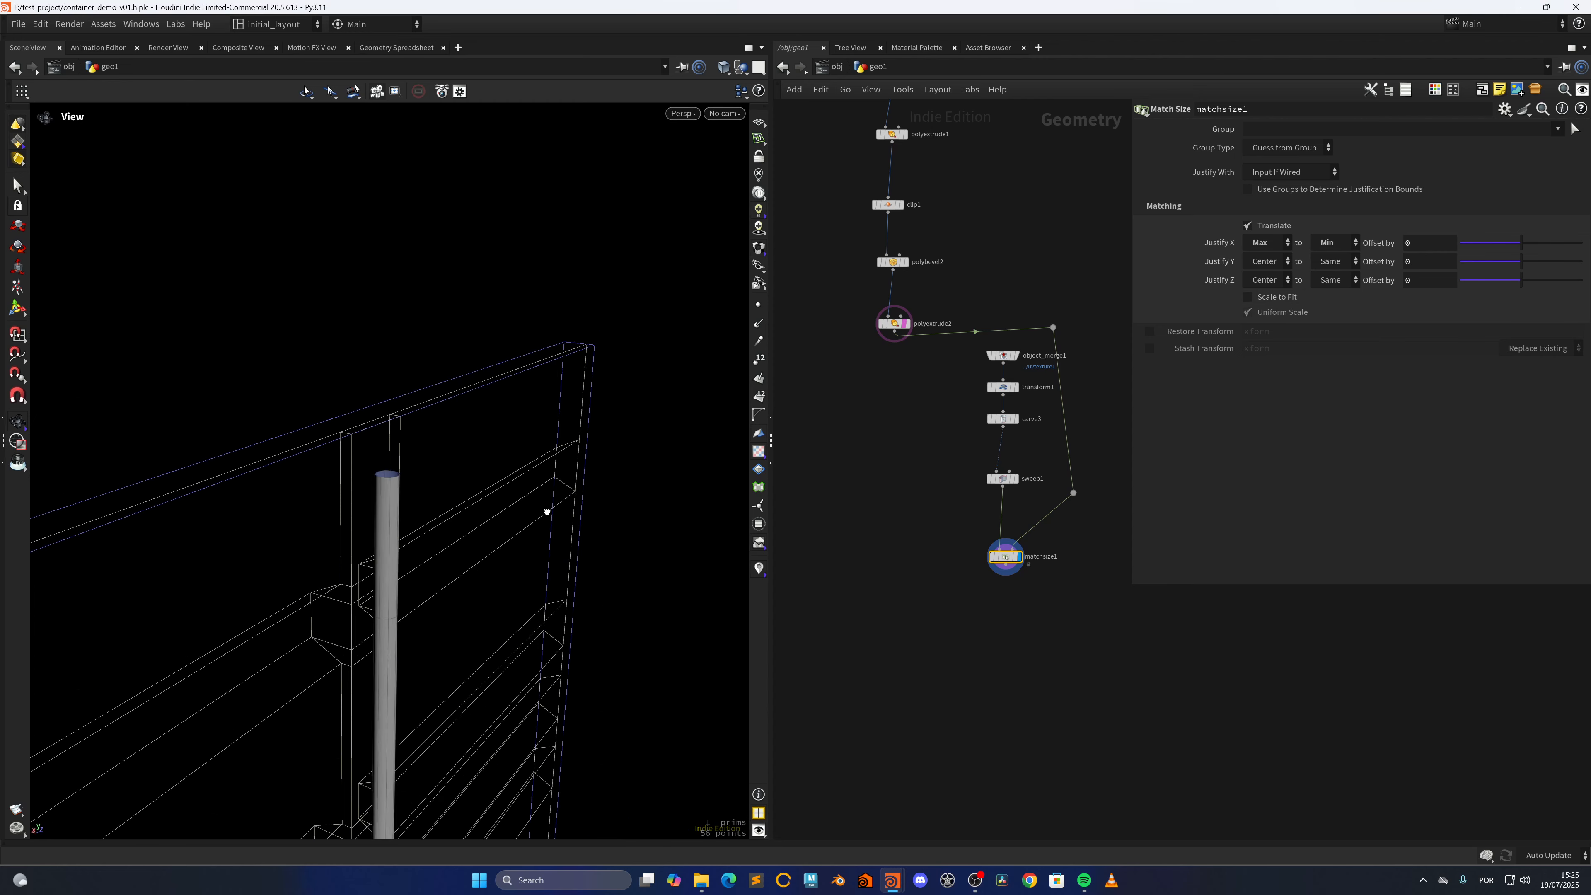
{"action": "left_click_drag", "start_coordinate": [547, 512], "coordinate": [646, 497]}
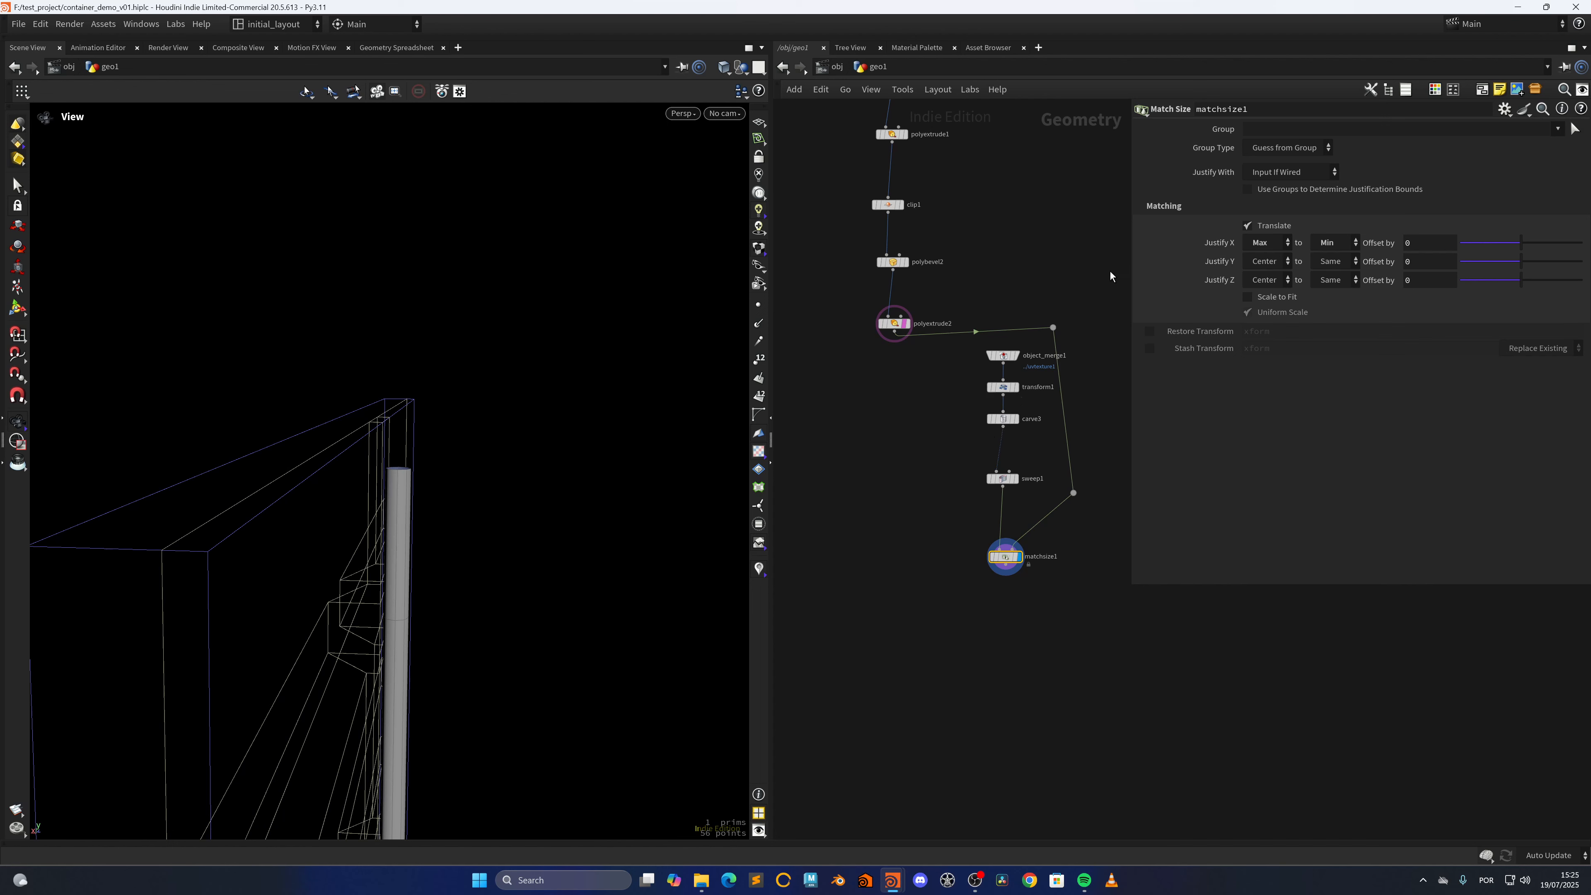
Set matchsize1's Justify Y and Justify Z to None
{"action": "left_click", "coordinate": [1263, 262]}
{"action": "left_click", "coordinate": [1260, 277]}
{"action": "left_click", "coordinate": [1263, 286]}
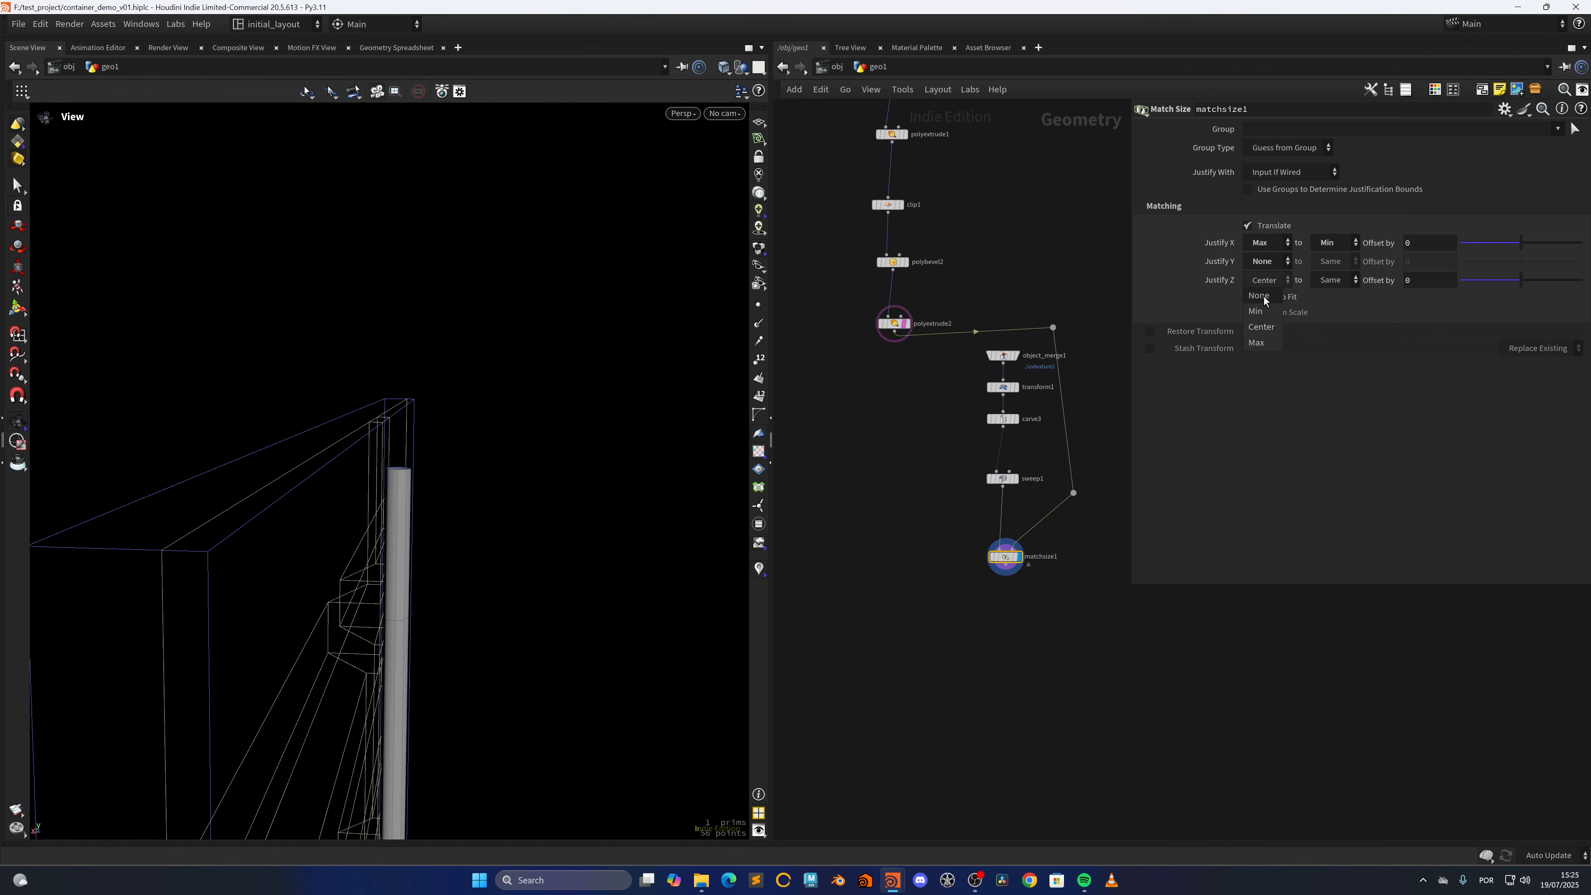
{"action": "left_click", "coordinate": [1264, 296]}
{"action": "left_click_drag", "start_coordinate": [463, 552], "coordinate": [403, 557]}
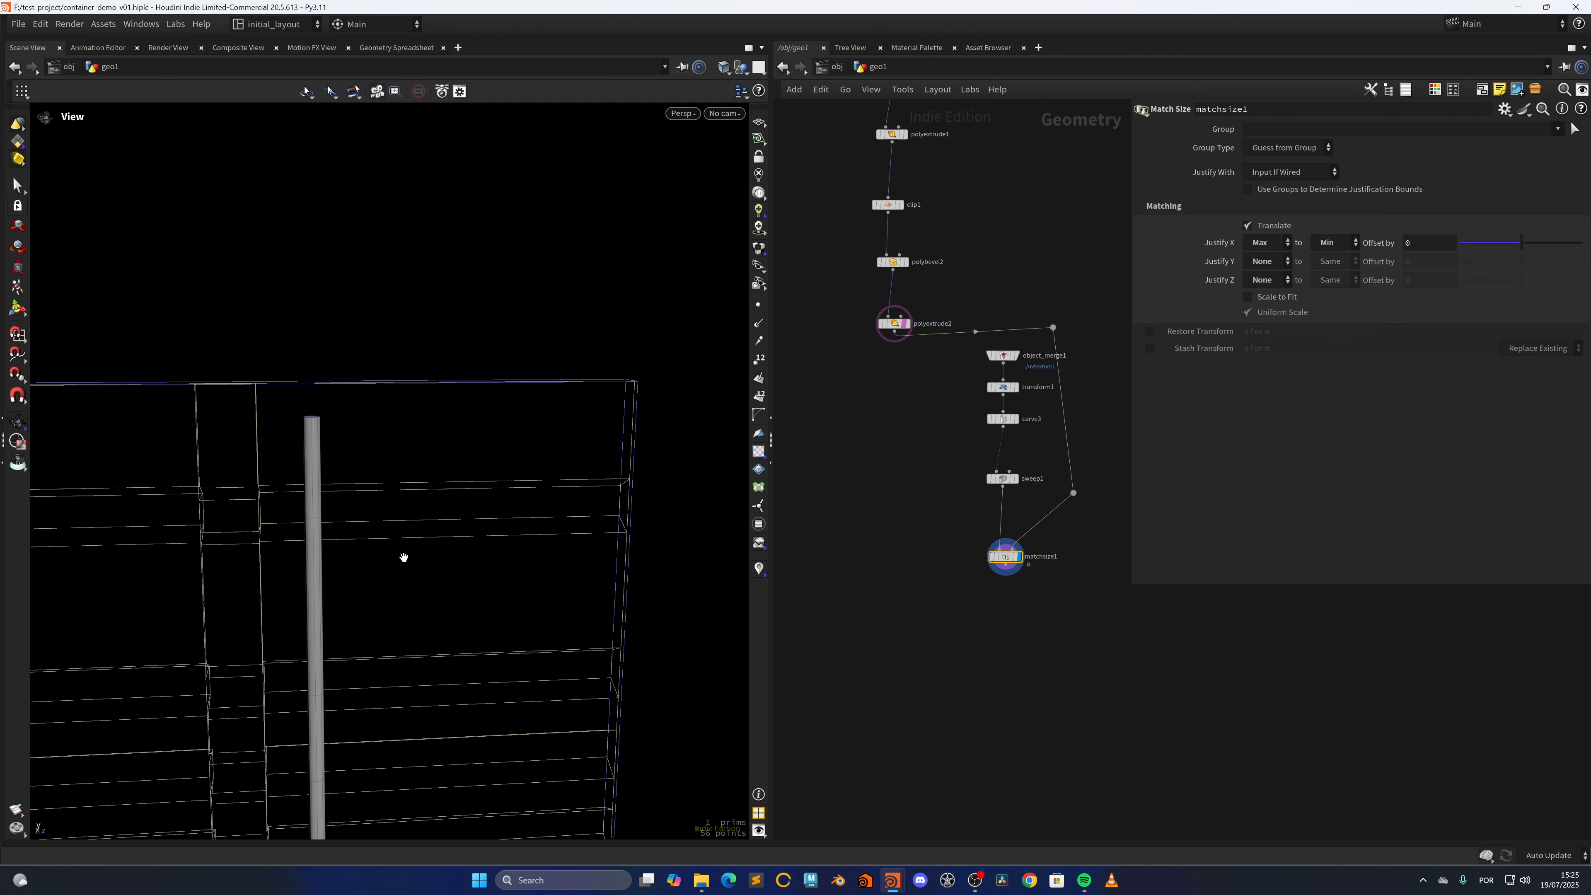
Set matchsize1's Justify X offset to .012 and save the scene
{"action": "left_click", "coordinate": [1002, 479]}
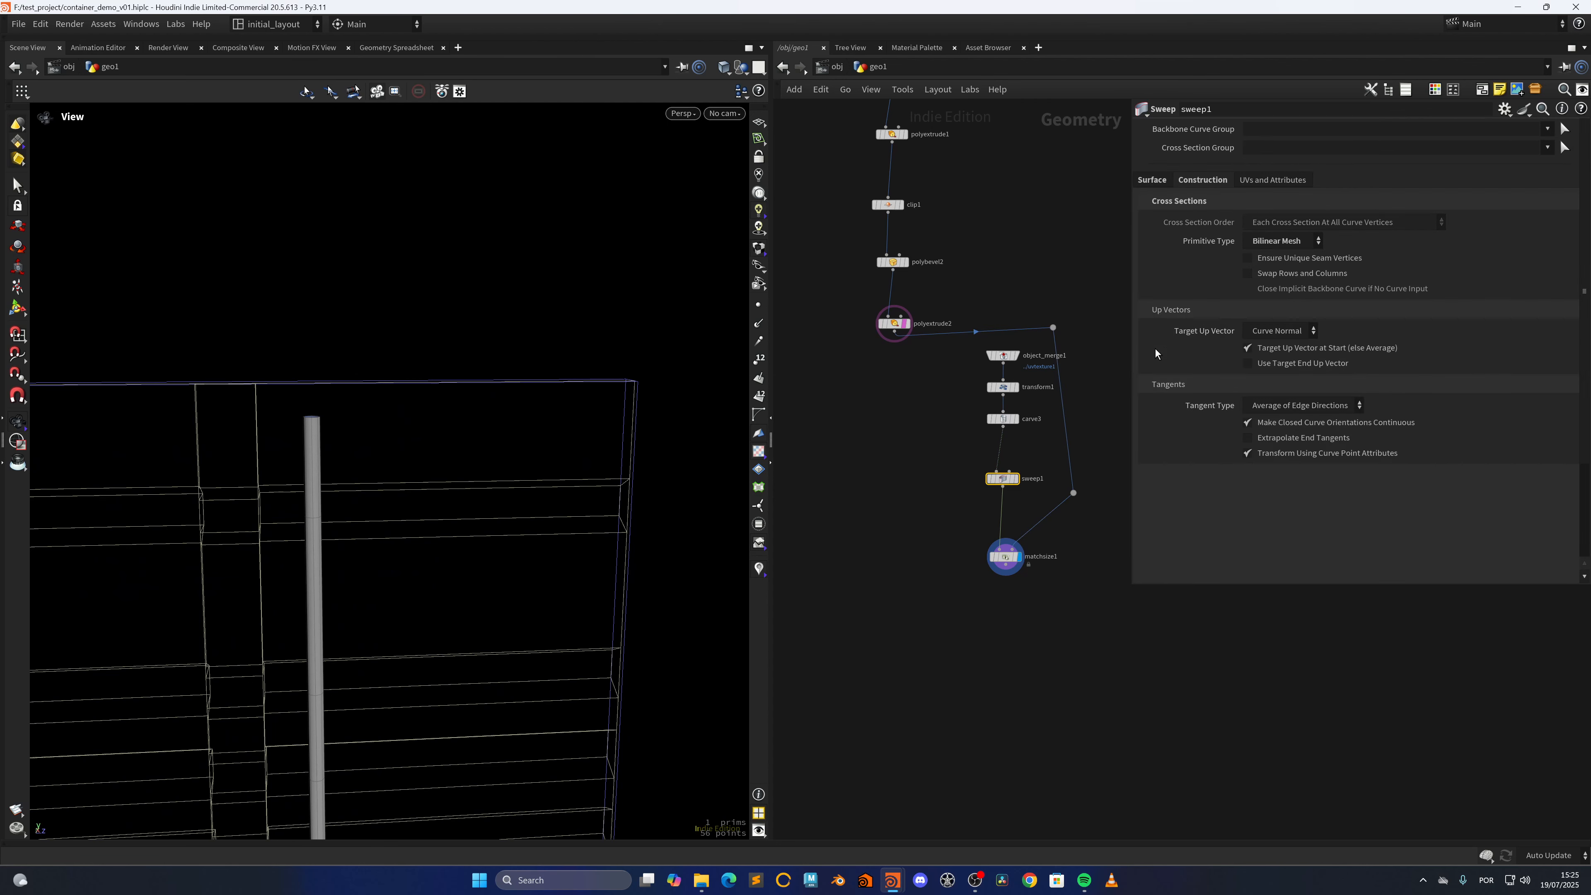
{"action": "middle_click_drag", "start_coordinate": [943, 517], "coordinate": [909, 527]}
{"action": "left_click", "coordinate": [912, 531]}
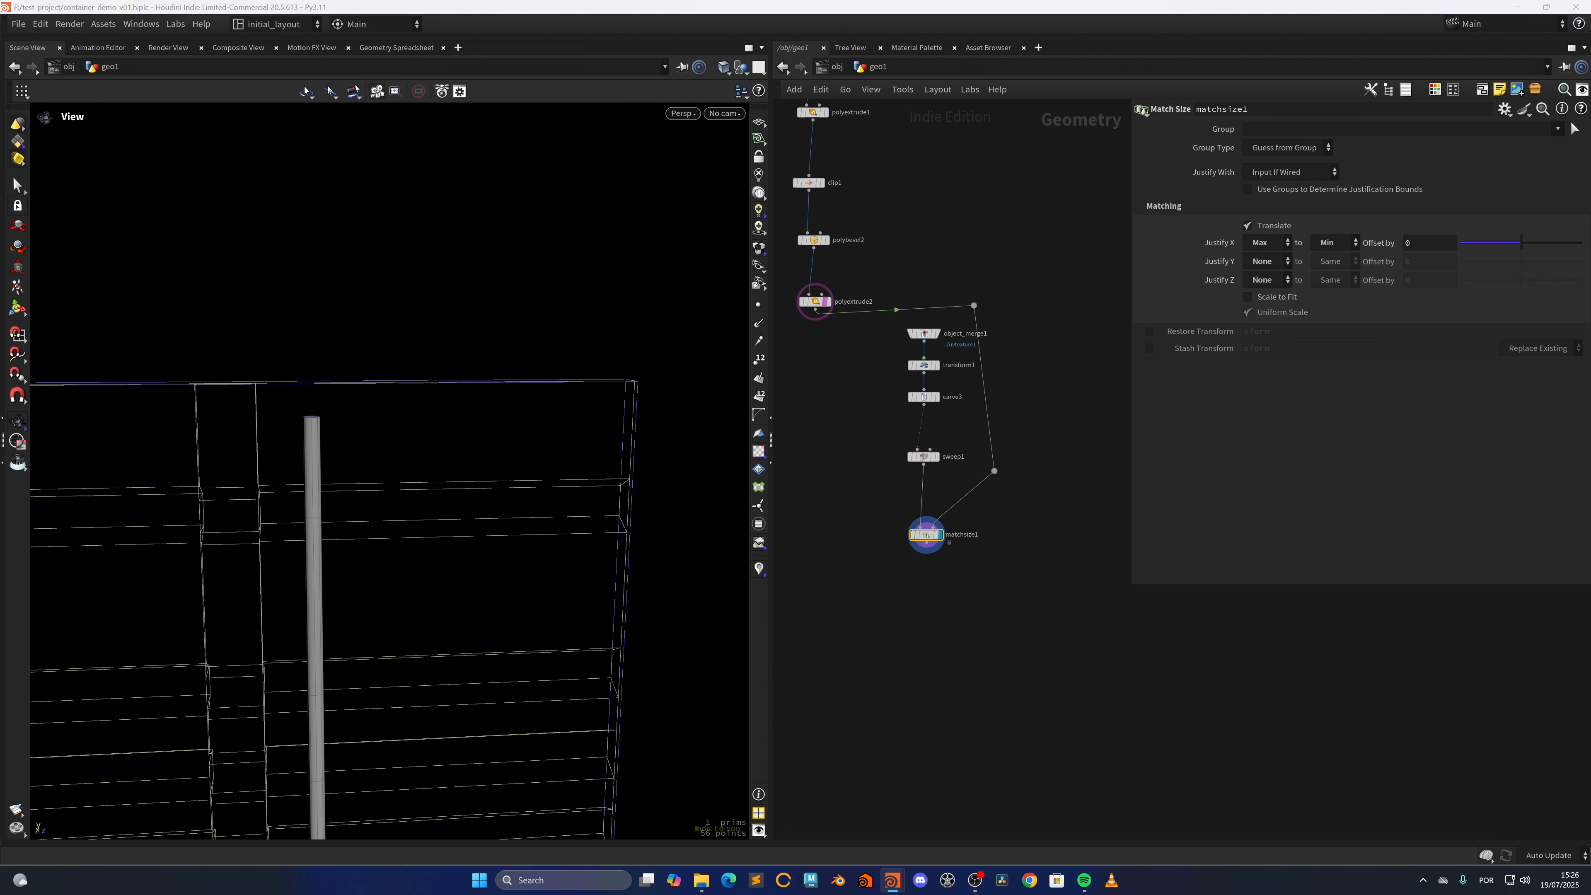
{"action": "left_click", "coordinate": [1280, 173]}
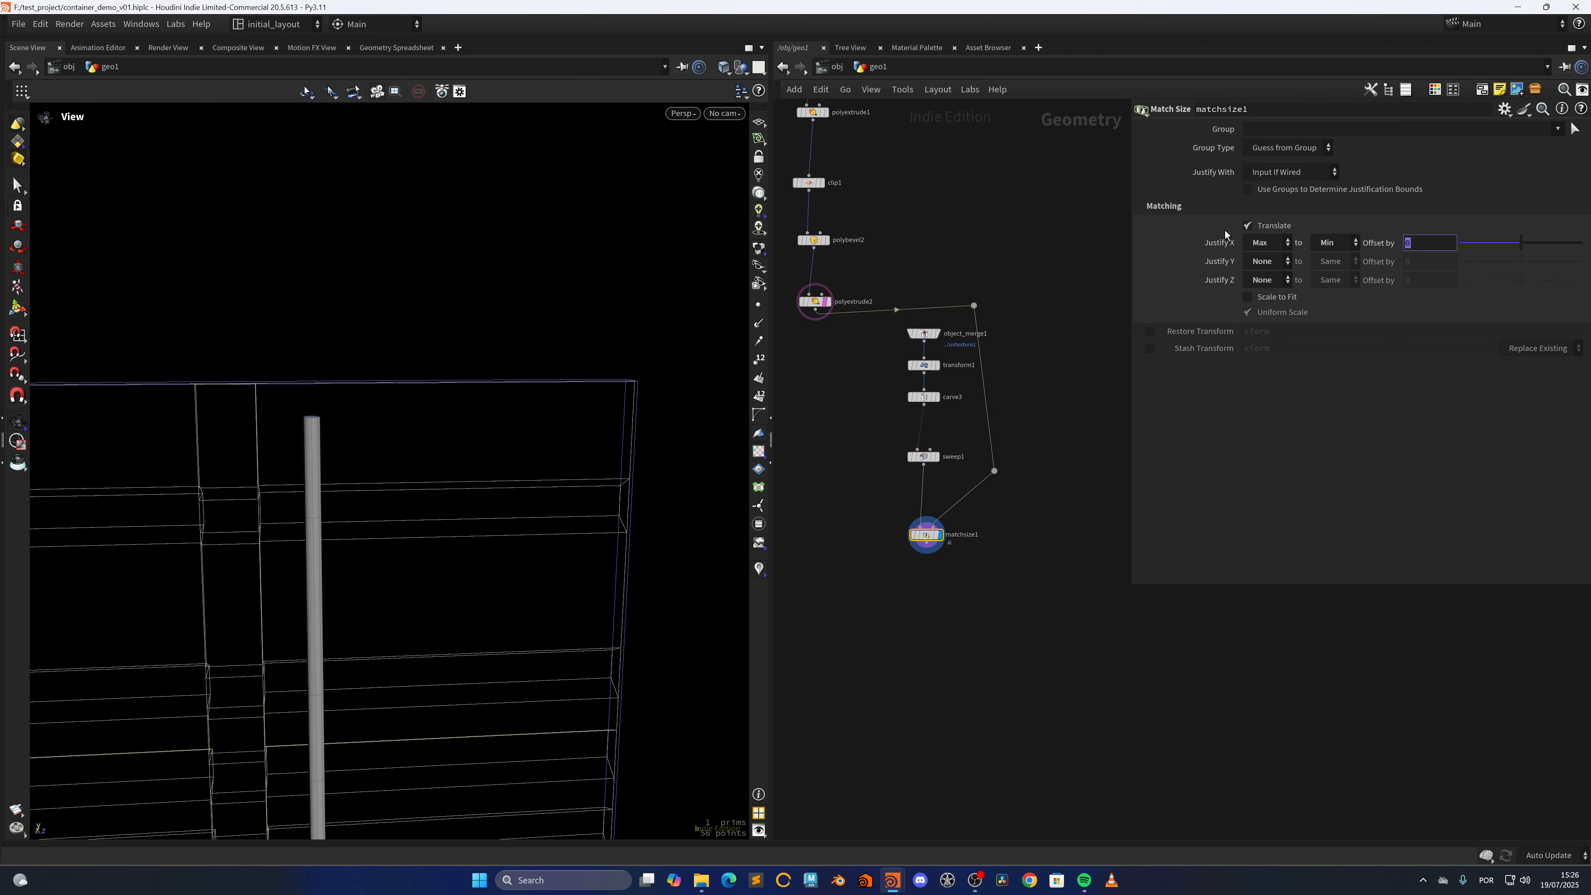
{"action": "type", "text": ".012"}
{"action": "key", "text": "Return"}
{"action": "left_click_drag", "start_coordinate": [372, 493], "coordinate": [391, 548]}
{"action": "key", "text": "ctrl+s"}
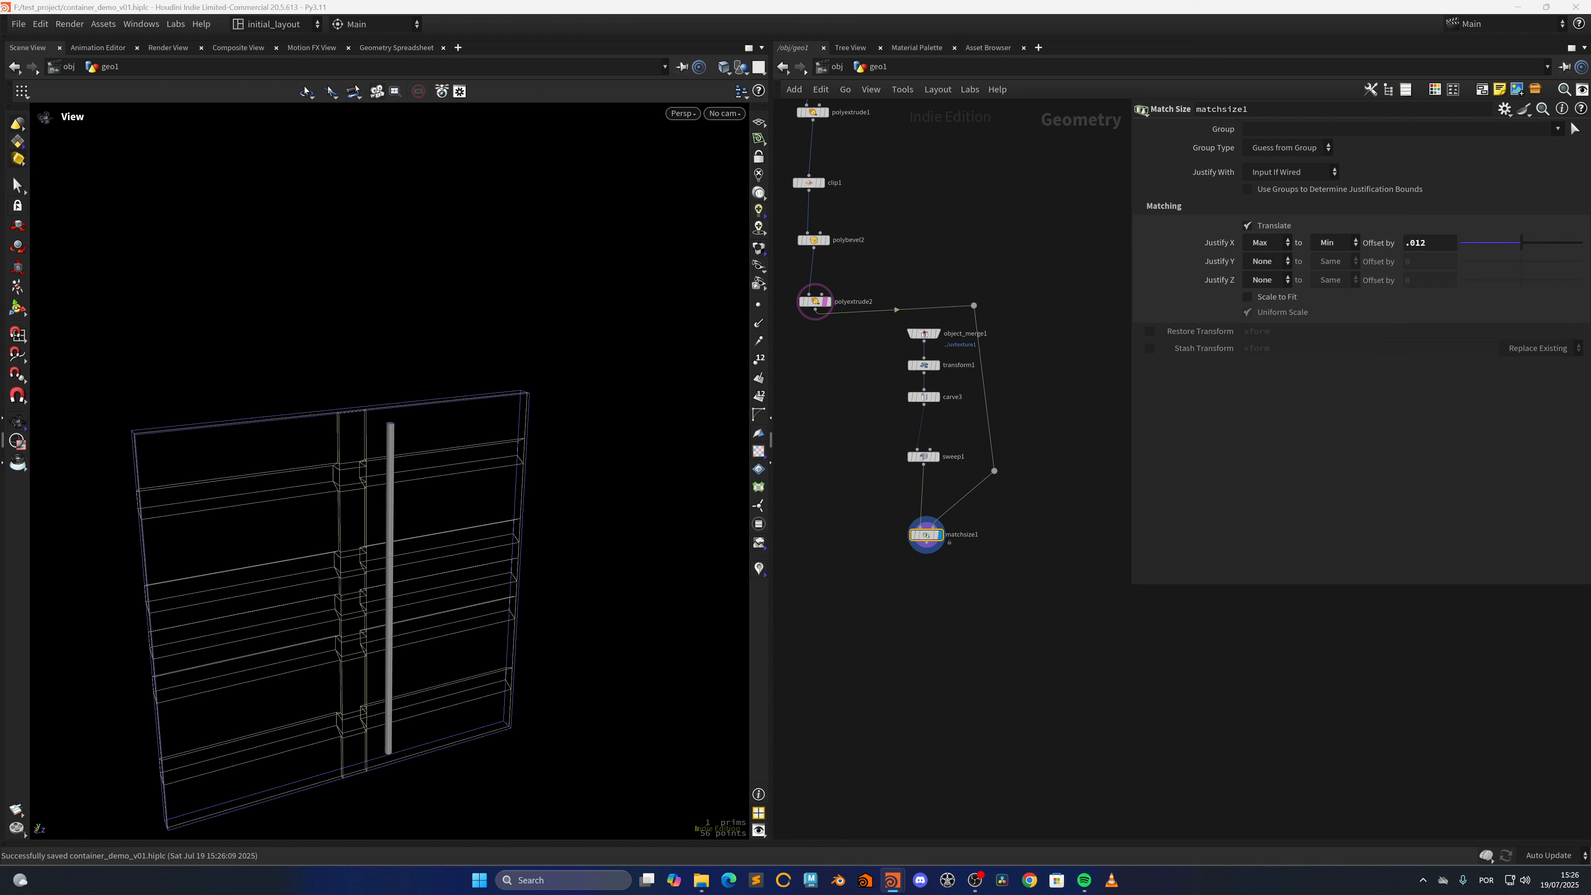
Add a Carve node connected to matchsize1's output and display its result
{"action": "scroll", "coordinate": [976, 561], "scroll_direction": "up", "scroll_amount": 4}
{"action": "scroll", "coordinate": [349, 460], "scroll_direction": "up", "scroll_amount": 4}
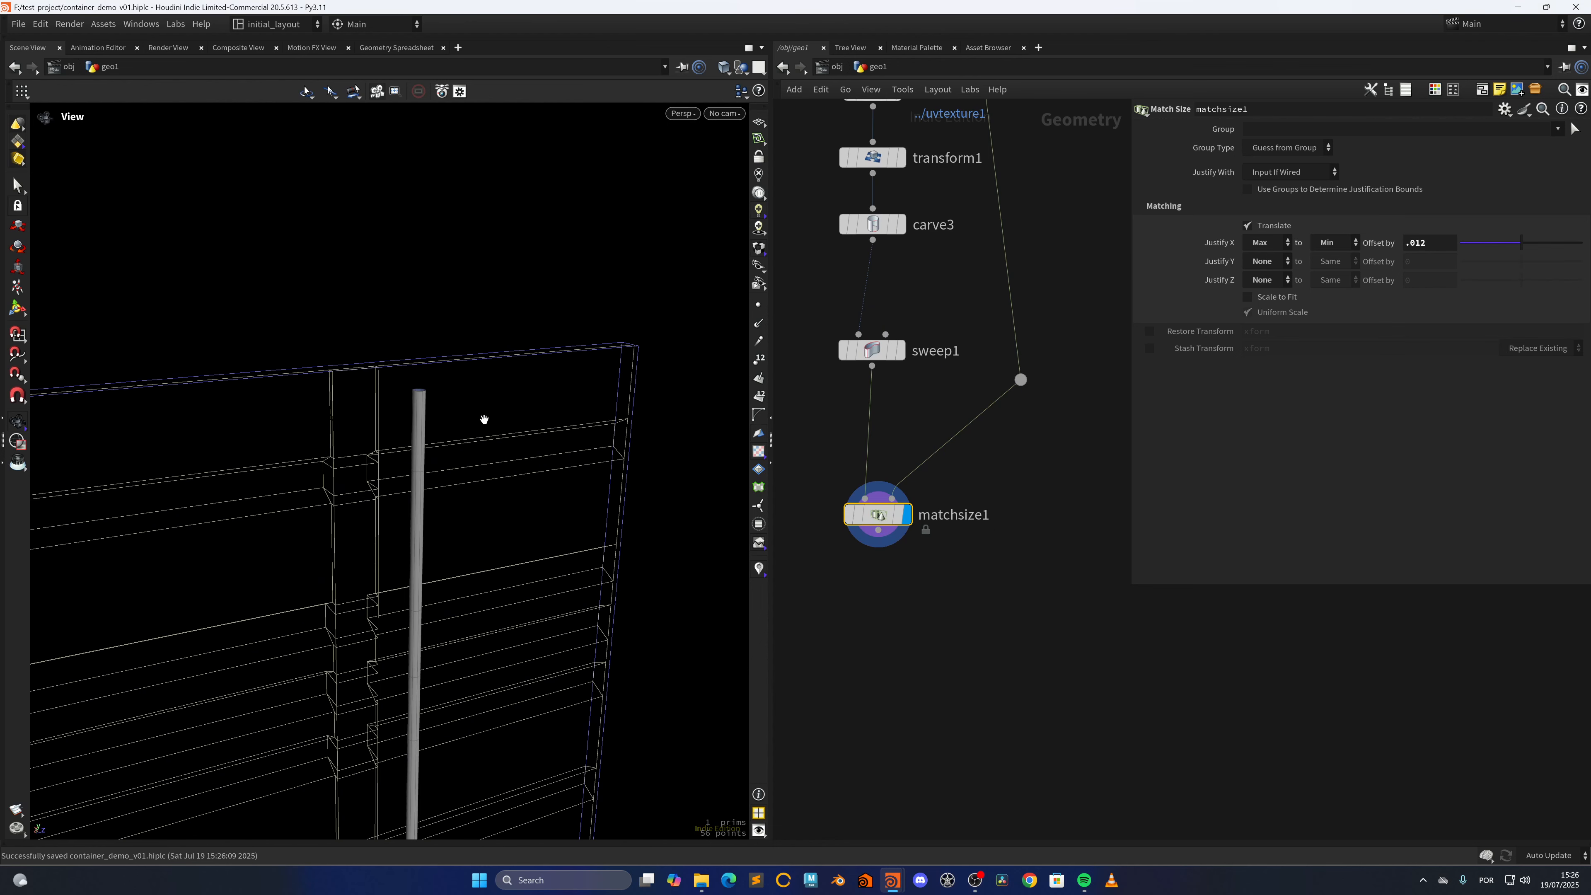
{"action": "left_click_drag", "start_coordinate": [483, 419], "coordinate": [425, 435]}
{"action": "scroll", "coordinate": [414, 428], "scroll_direction": "up", "scroll_amount": 2}
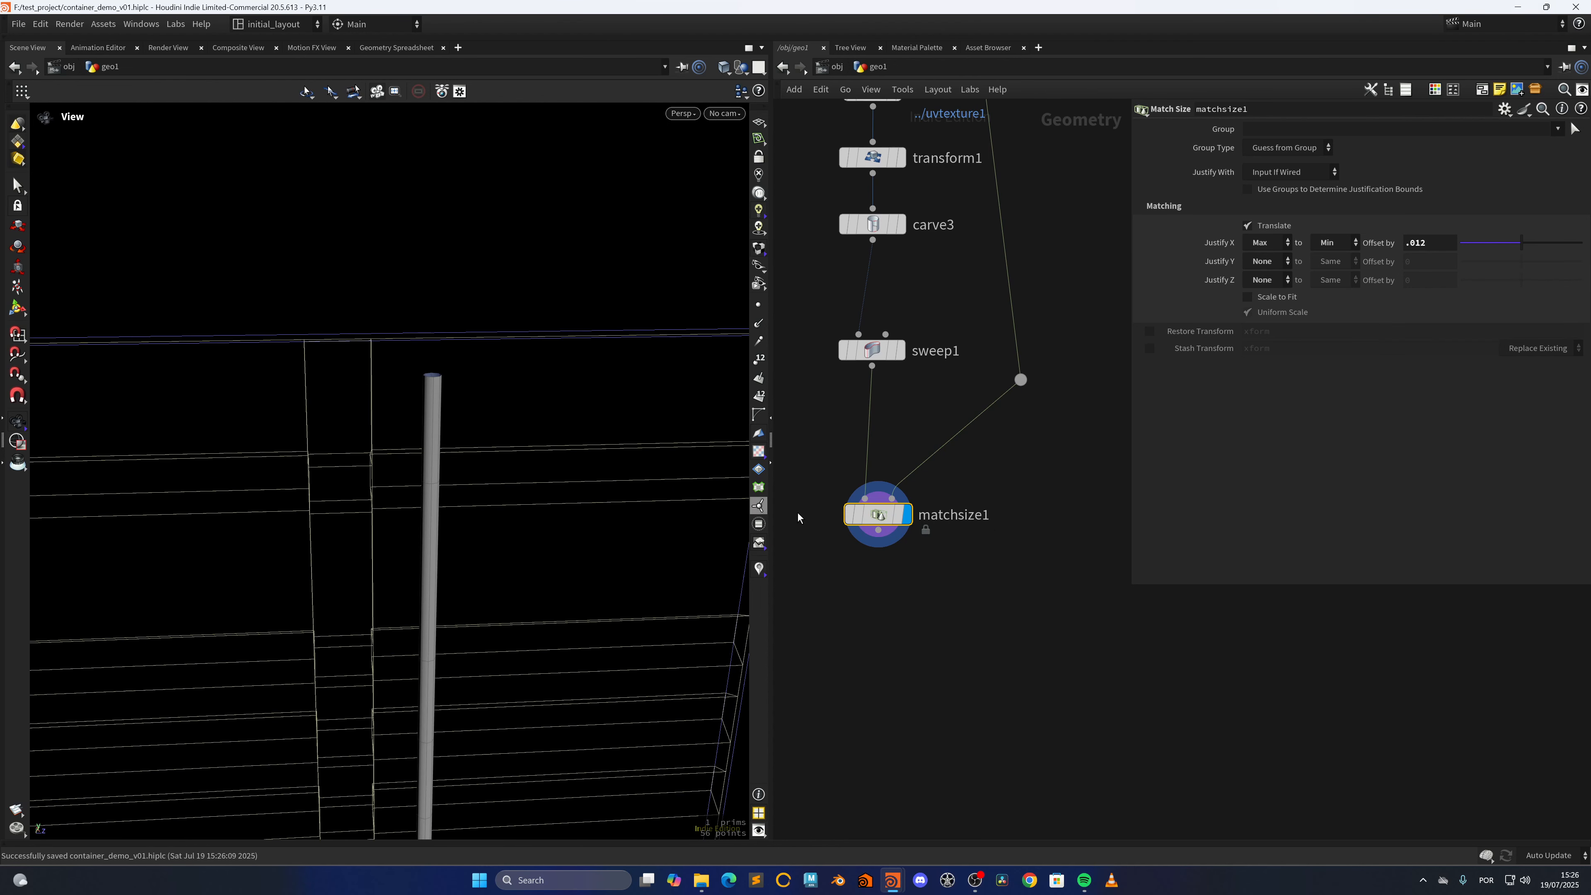
{"action": "scroll", "coordinate": [946, 572], "scroll_direction": "down", "scroll_amount": 2}
{"action": "left_click", "coordinate": [854, 512]}
{"action": "scroll", "coordinate": [948, 556], "scroll_direction": "up", "scroll_amount": 3}
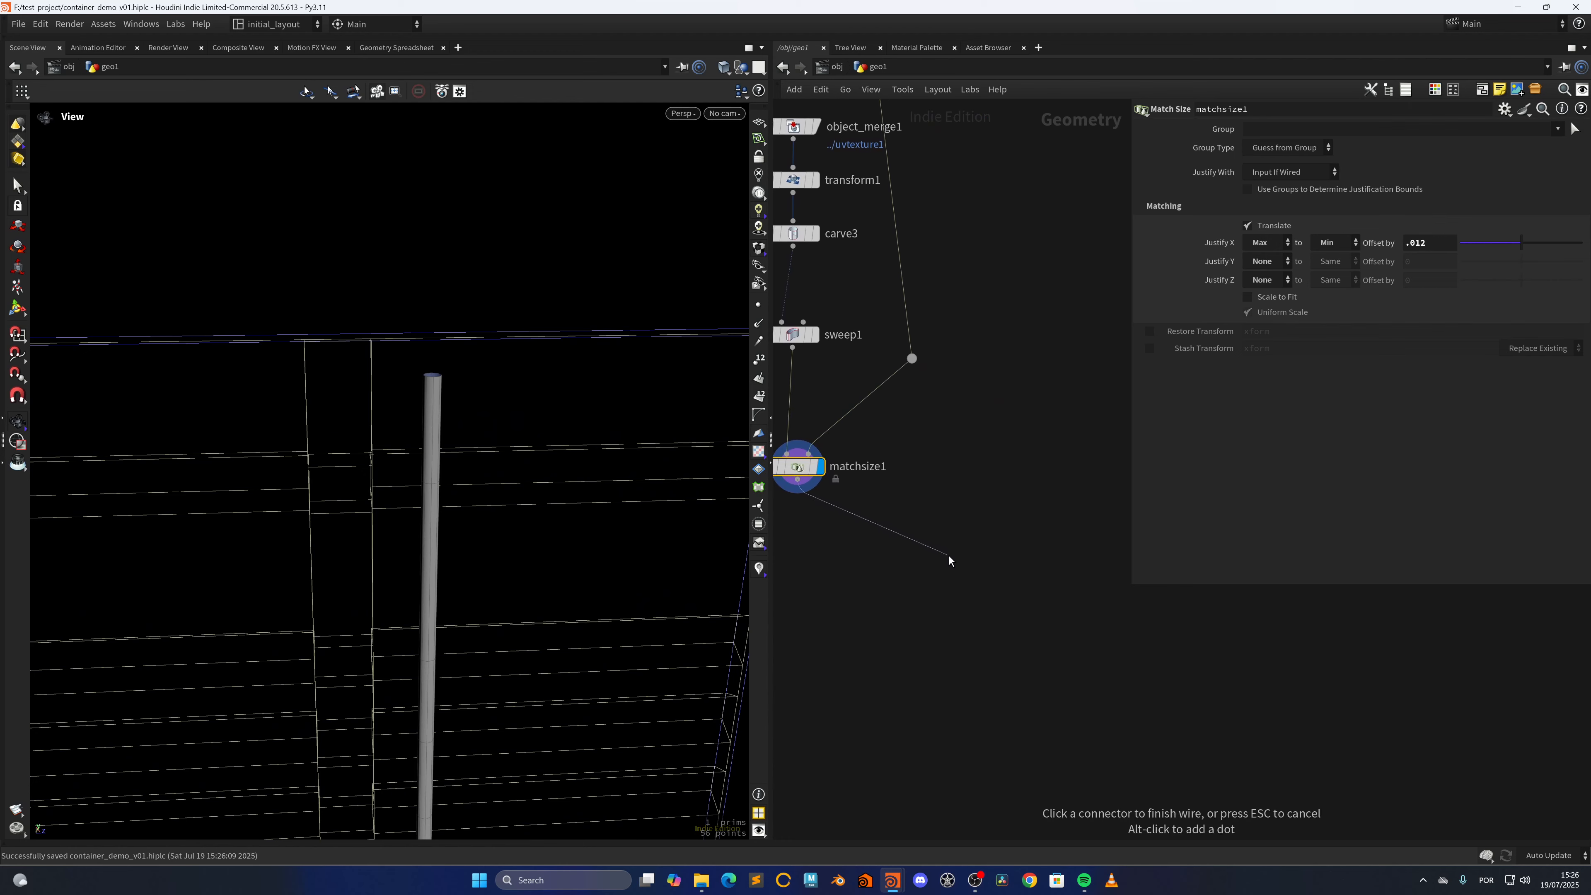
{"action": "left_click", "coordinate": [964, 535]}
{"action": "type", "text": "carve"}
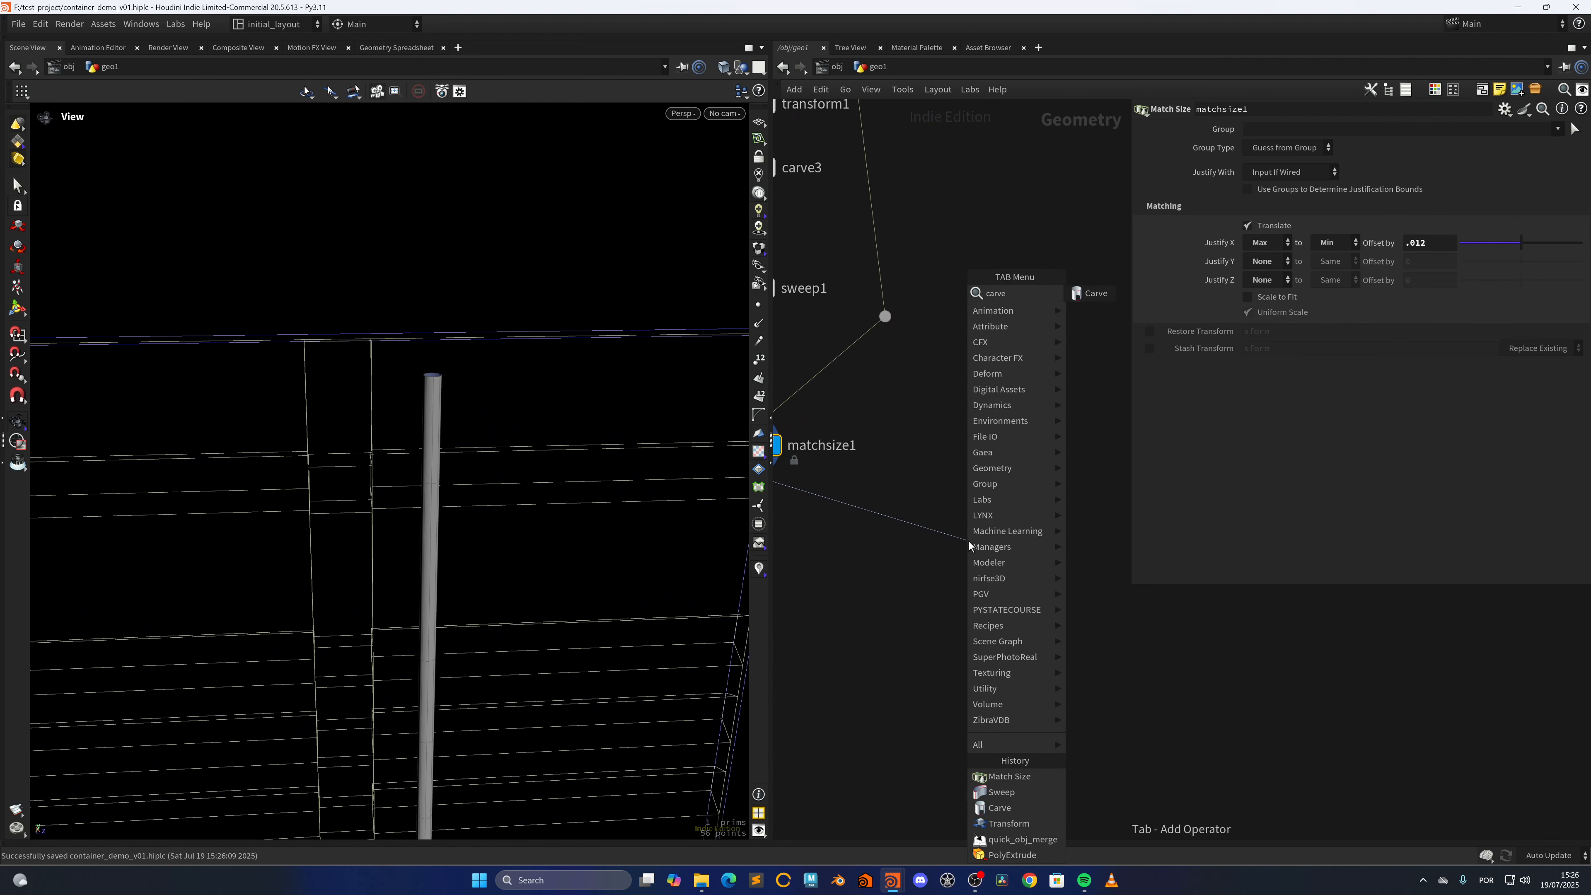
{"action": "key", "text": "Return"}
{"action": "left_click", "coordinate": [970, 547]}
{"action": "left_click_drag", "start_coordinate": [540, 502], "coordinate": [591, 490]}
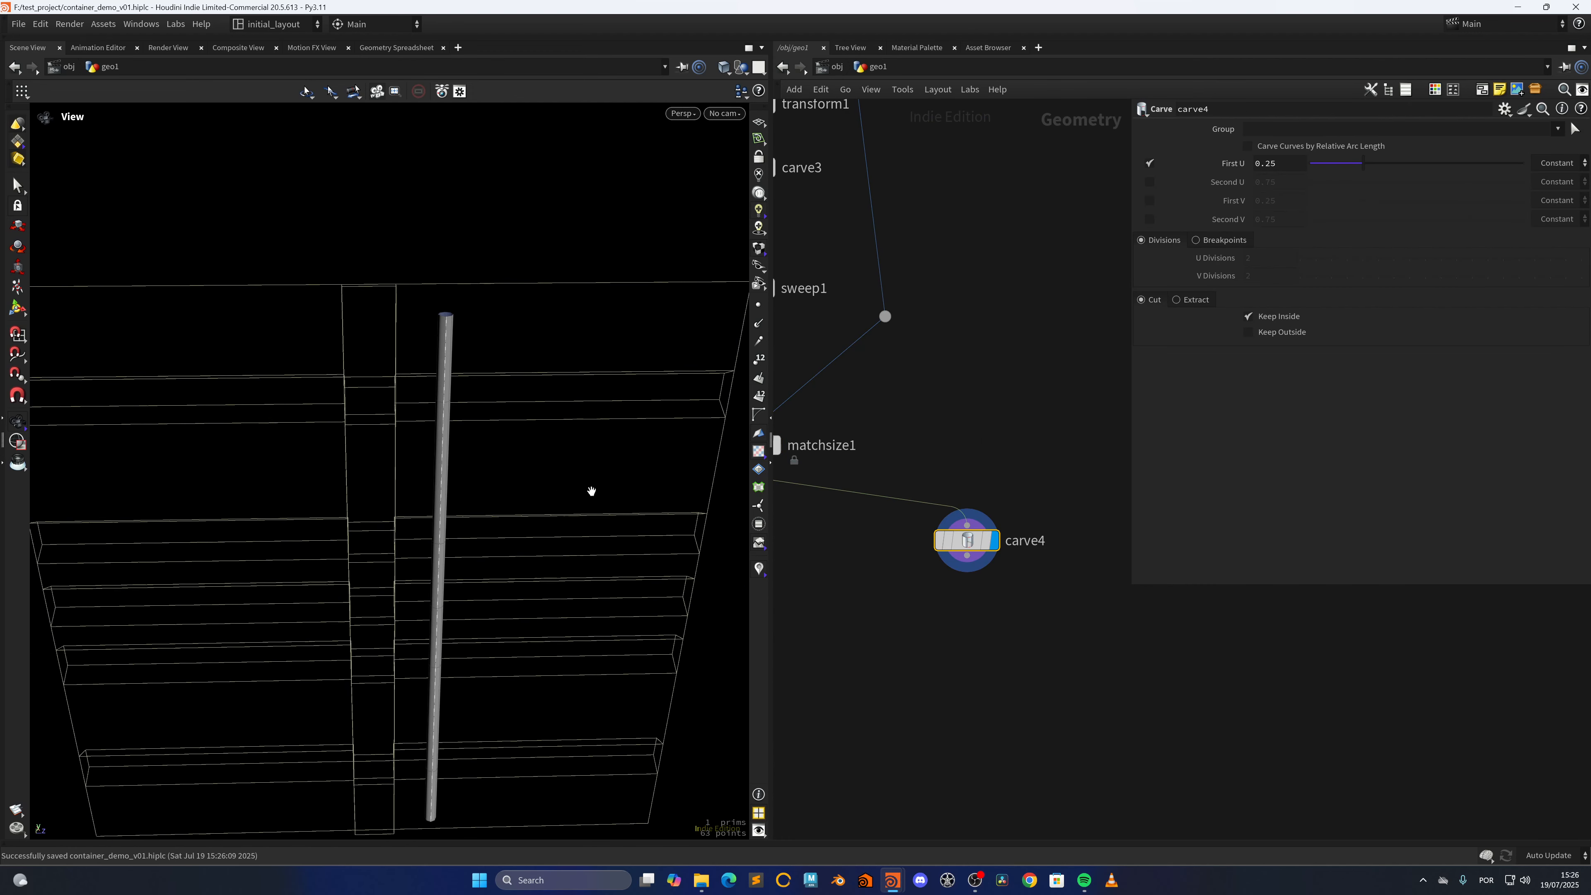
Set carve4's First U to 0, enable Second U, try 0.5 for it and settle on 0.66
{"action": "left_click_drag", "start_coordinate": [1366, 164], "coordinate": [1278, 169]}
{"action": "left_click", "coordinate": [1149, 182]}
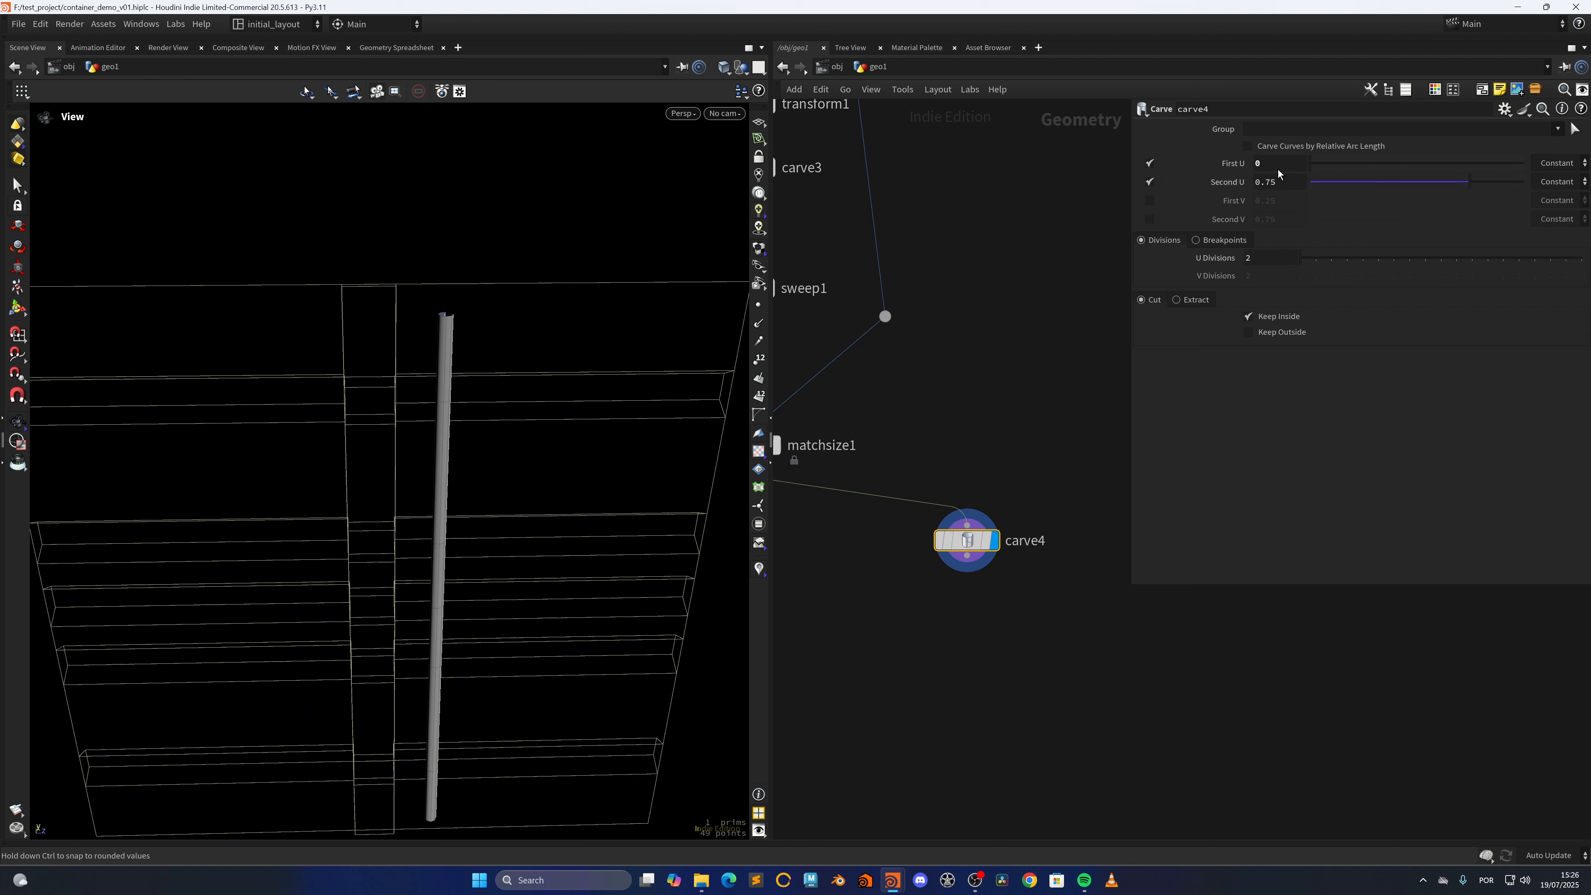
{"action": "left_click_drag", "start_coordinate": [1441, 186], "coordinate": [1405, 178]}
{"action": "double_click", "coordinate": [1270, 184]}
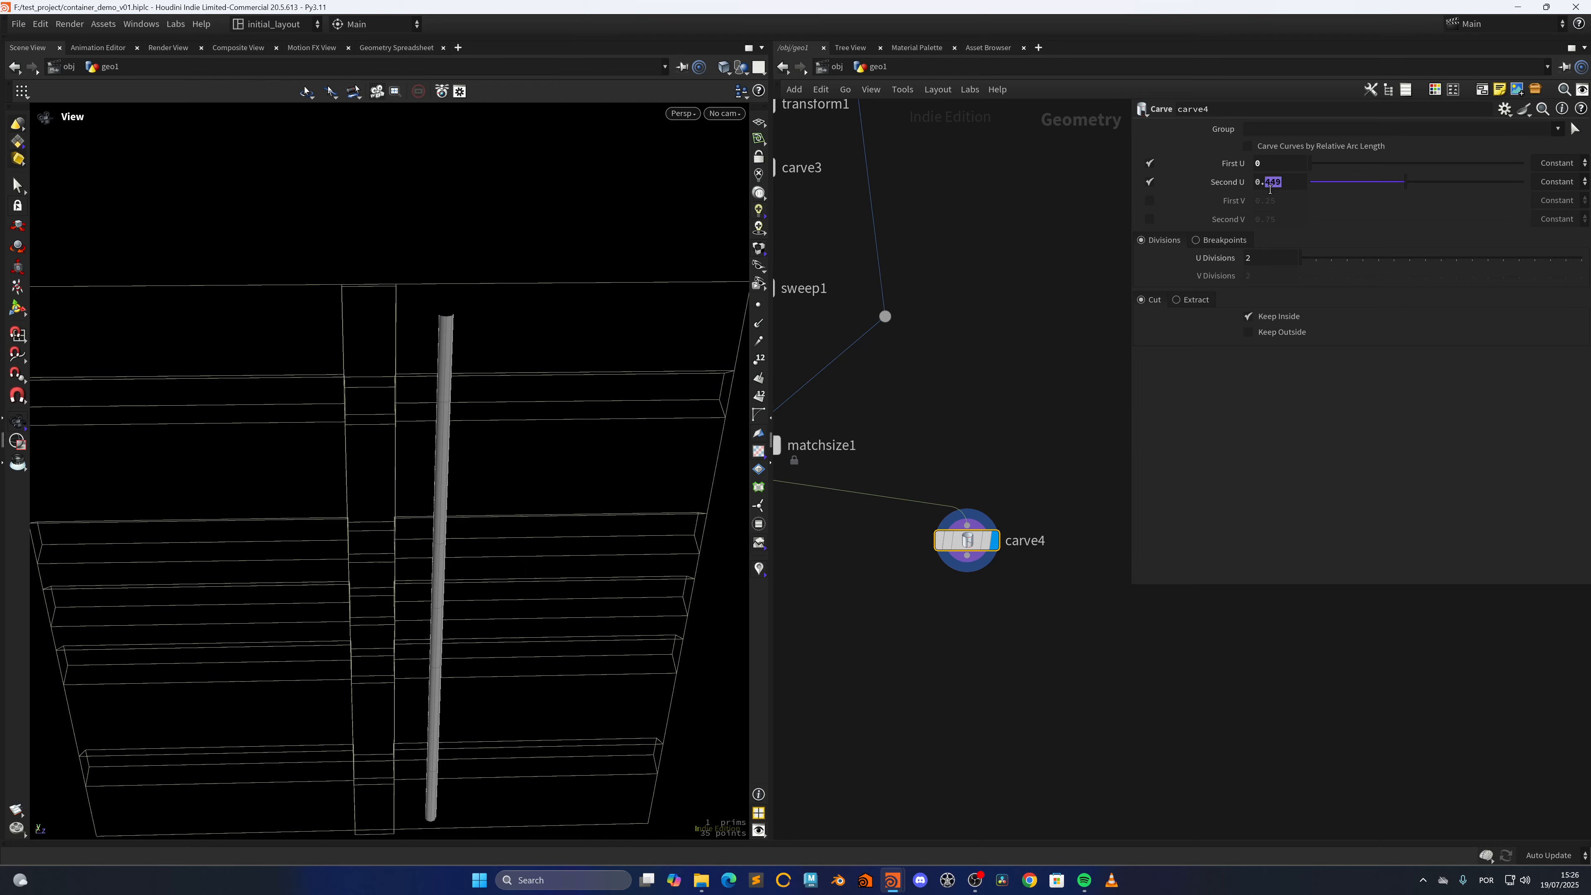
{"action": "type", "text": "5"}
{"action": "key", "text": "Return"}
{"action": "left_click_drag", "start_coordinate": [525, 326], "coordinate": [448, 431]}
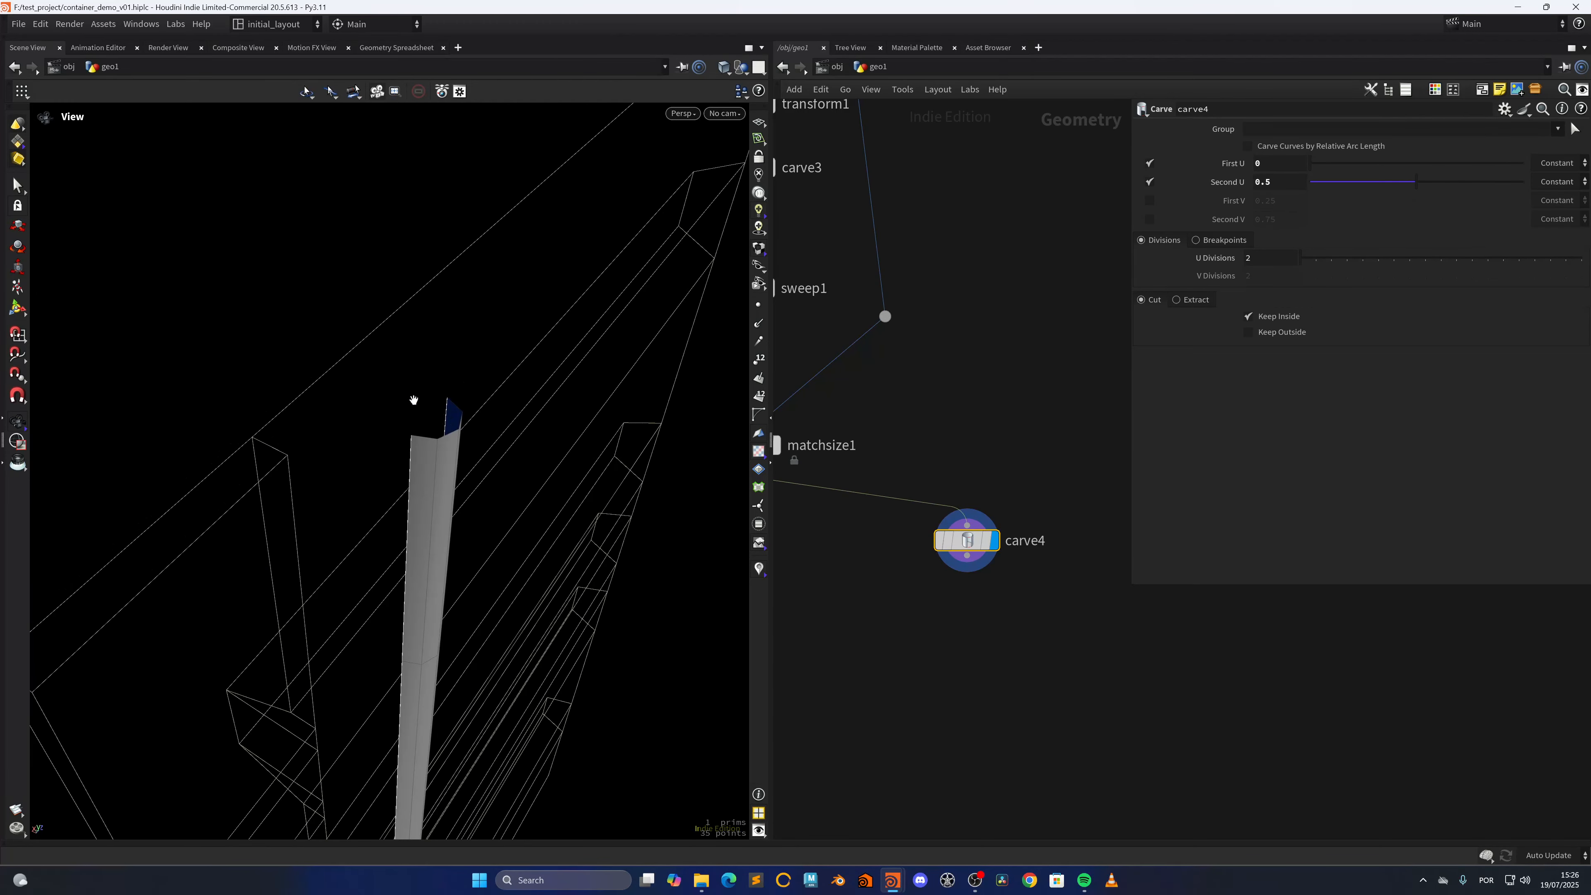
{"action": "mouse_move", "coordinate": [1434, 183]}
{"action": "left_mouse_down"}
{"action": "mouse_move", "coordinate": [1419, 182]}
{"action": "mouse_move", "coordinate": [1450, 182]}
{"action": "left_mouse_up"}
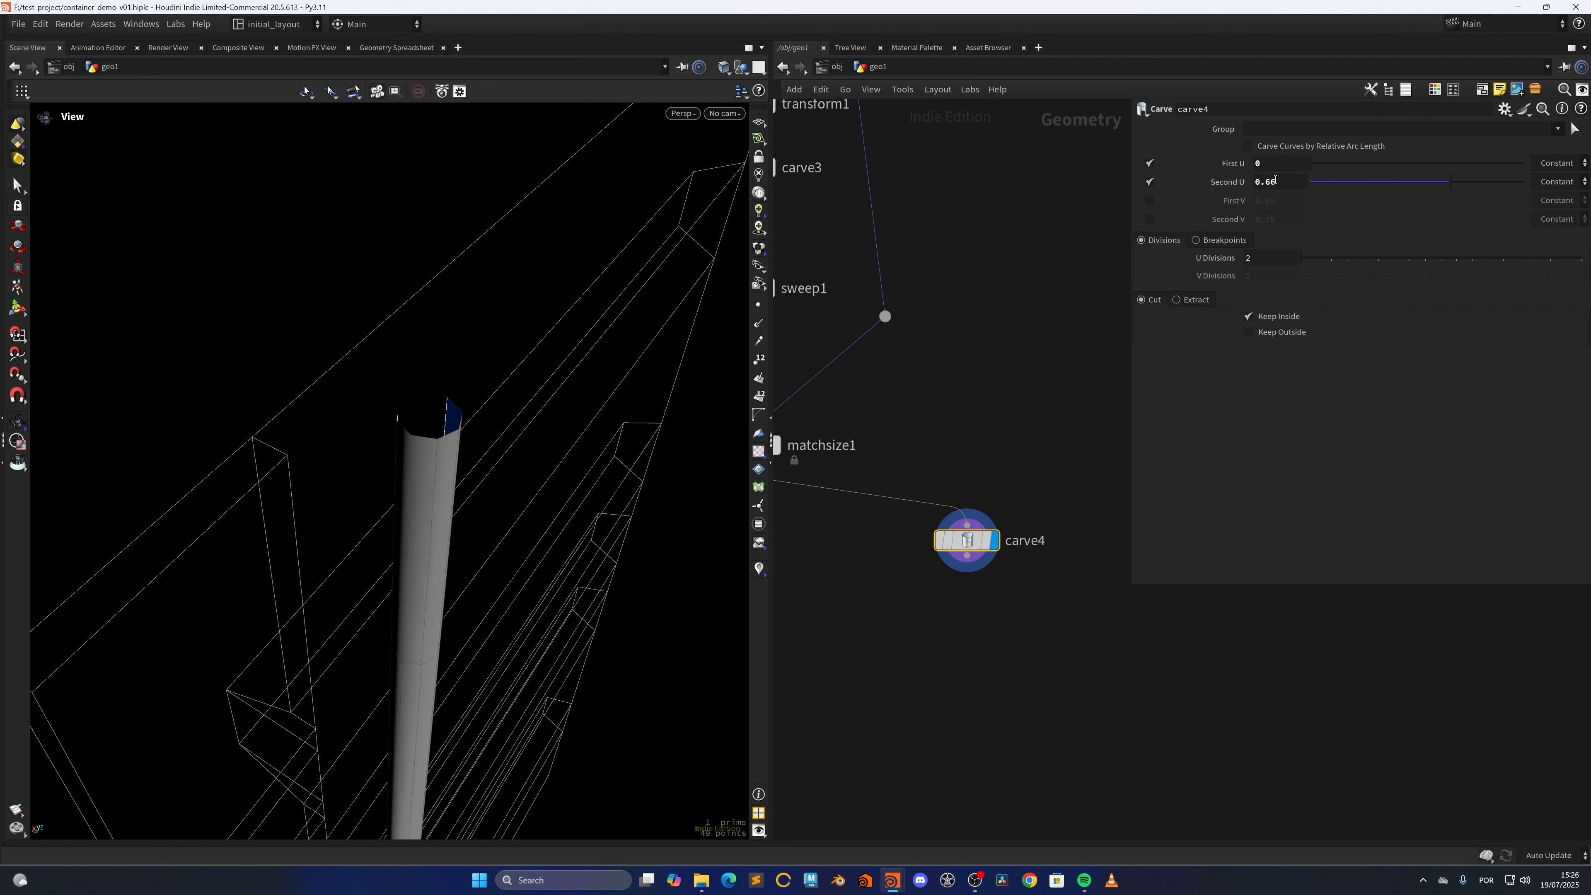
{"action": "left_click_drag", "start_coordinate": [1310, 164], "coordinate": [1240, 164]}
Set sweep1's Target Up Vector to Custom with a Start Up Vector of 0, 0, -1
{"action": "scroll", "coordinate": [941, 412], "scroll_direction": "down", "scroll_amount": 3}
{"action": "middle_click_drag", "start_coordinate": [941, 412], "coordinate": [1025, 542]}
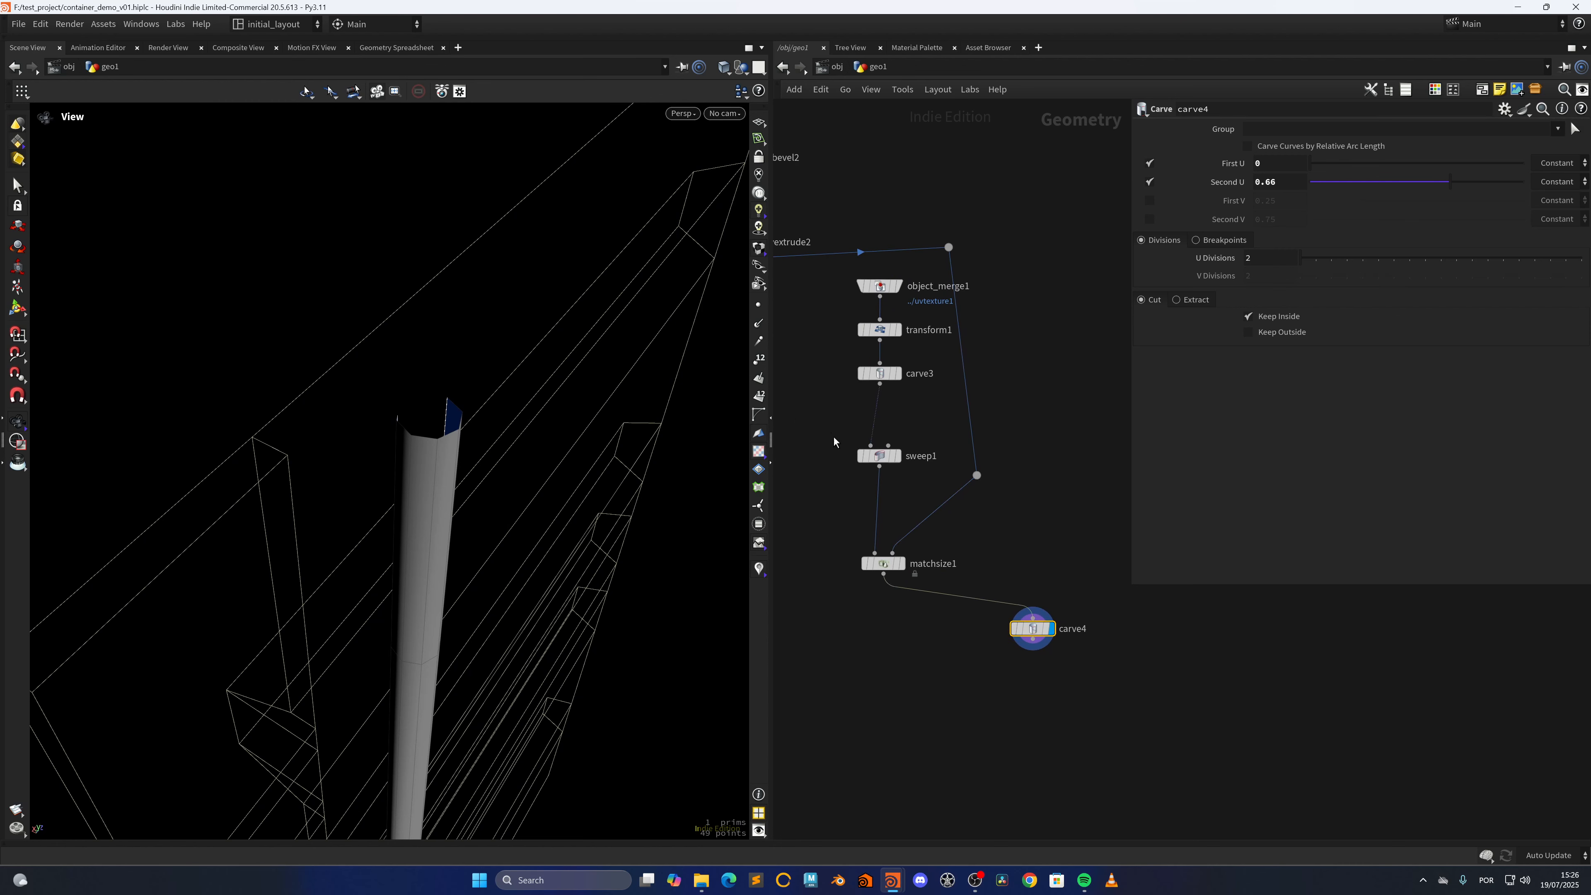
{"action": "left_click", "coordinate": [878, 455]}
{"action": "left_click", "coordinate": [1218, 185]}
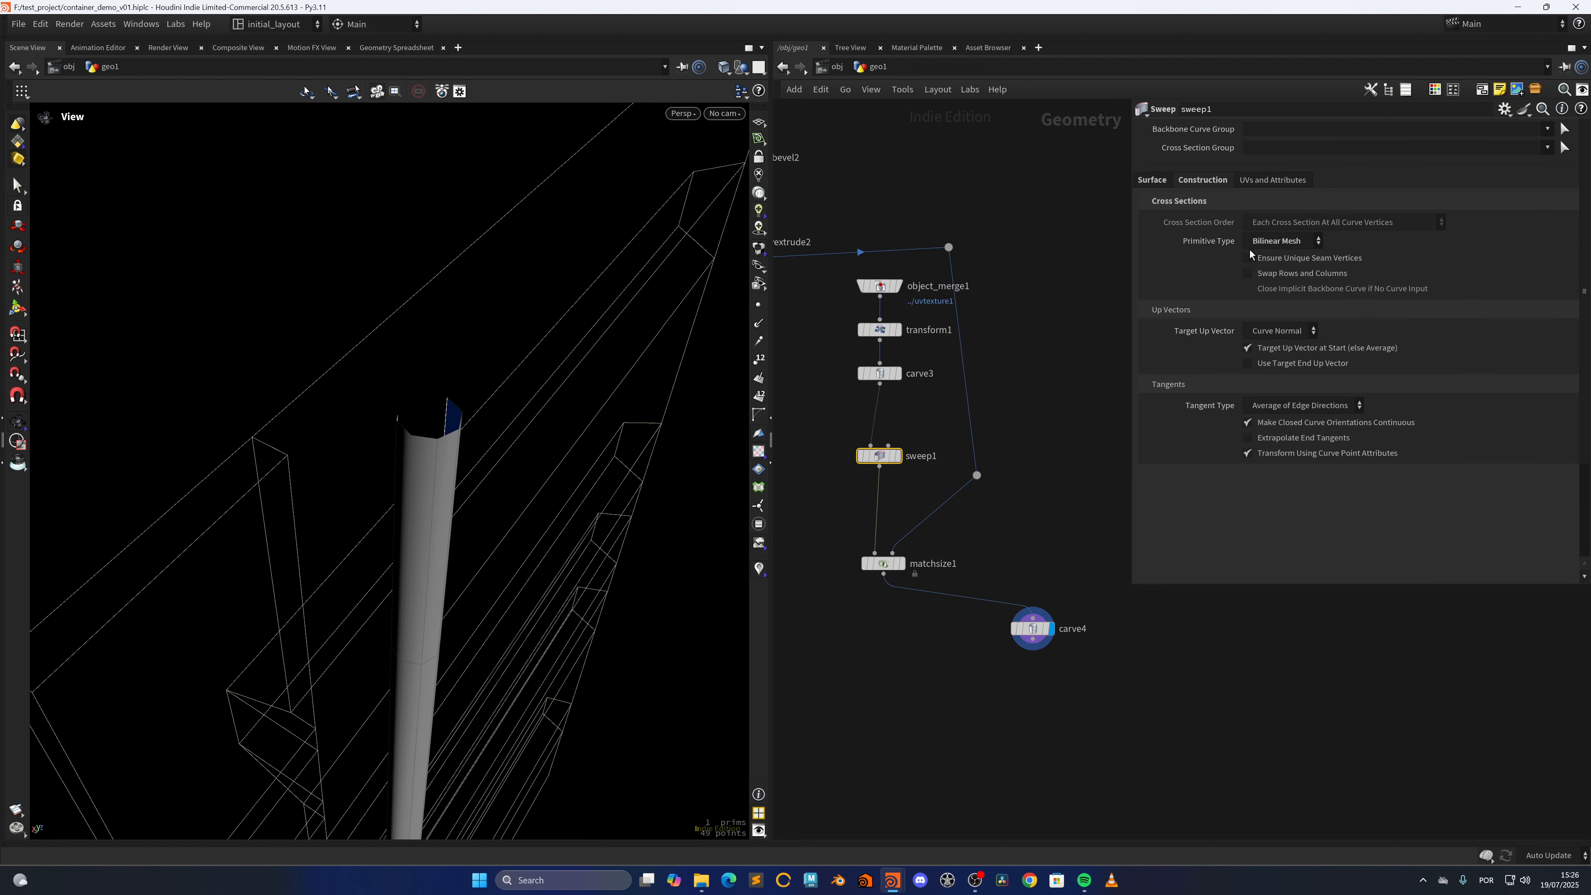
{"action": "left_click", "coordinate": [1282, 331]}
{"action": "left_click", "coordinate": [1309, 405]}
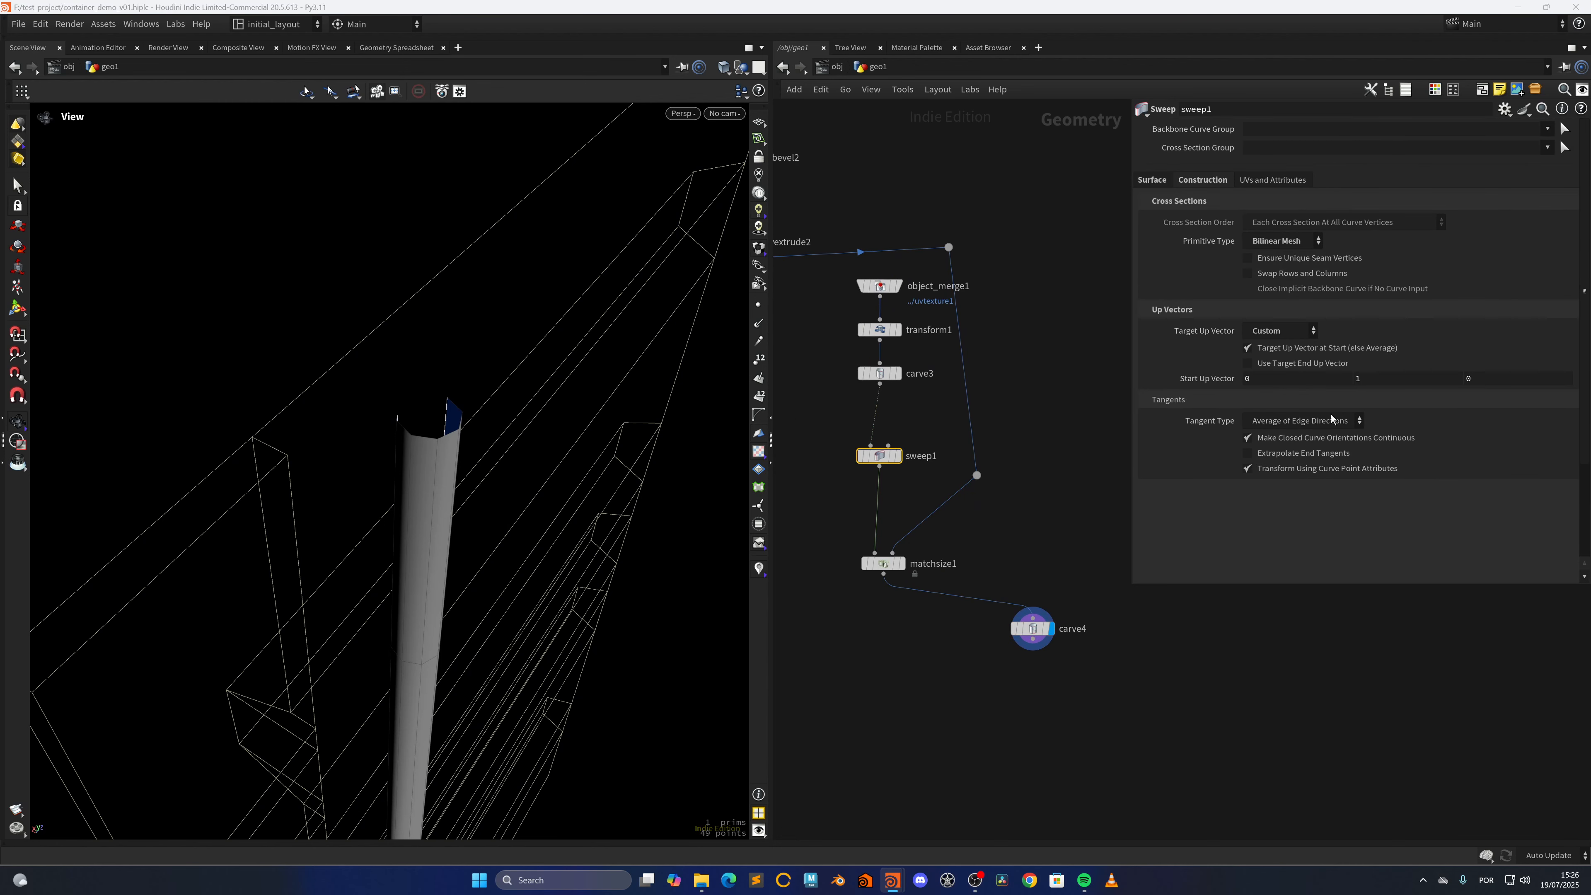
{"action": "left_click", "coordinate": [1391, 375]}
{"action": "type", "text": "0"}
{"action": "key", "text": "Tab"}
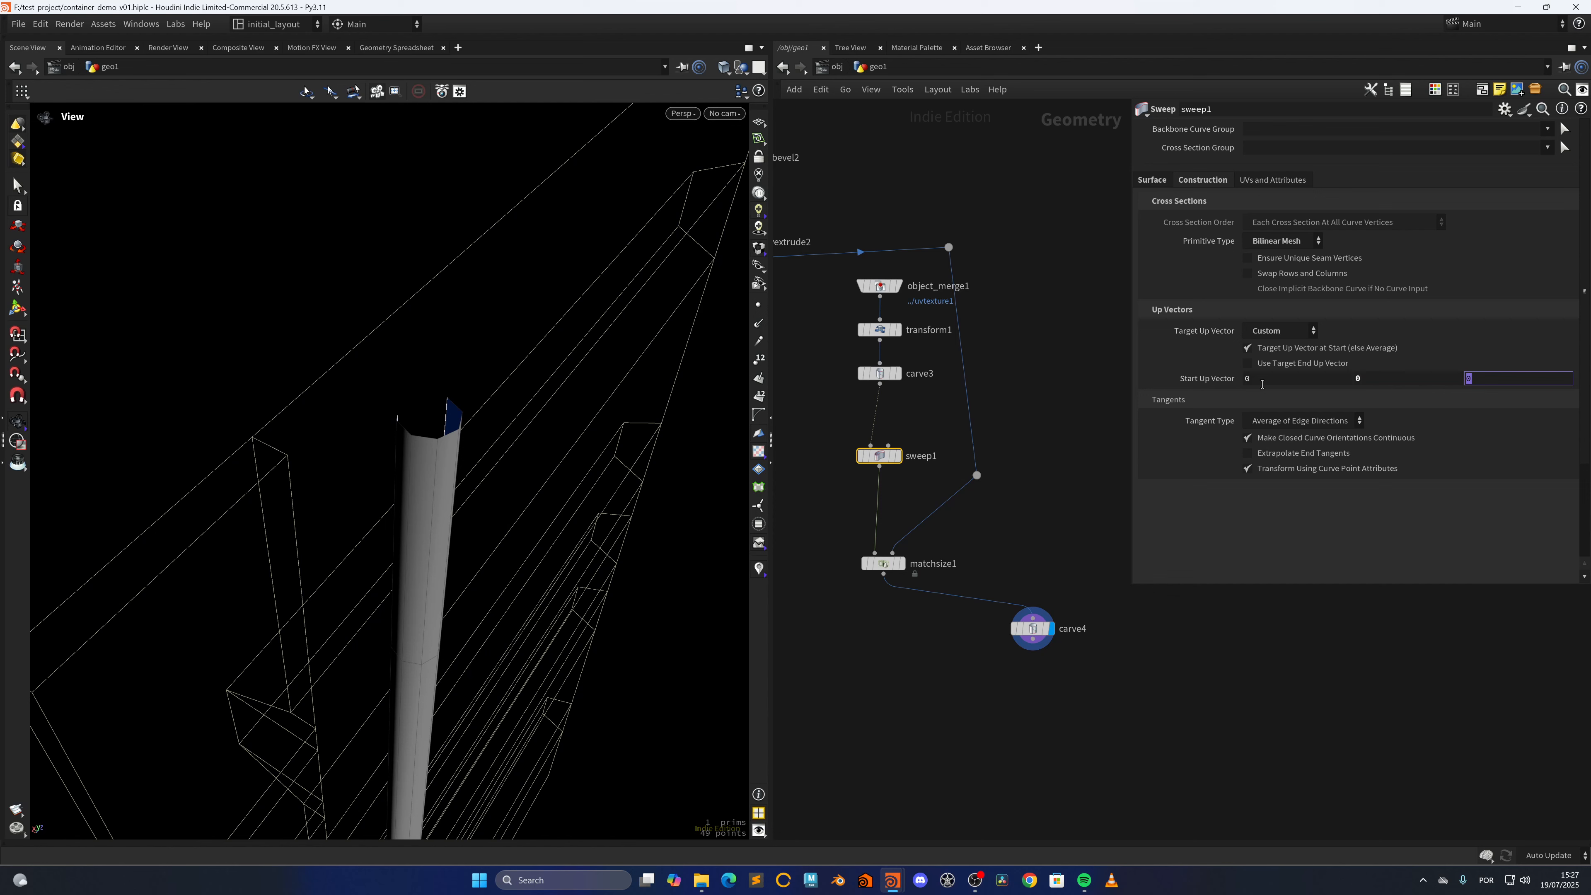
{"action": "type", "text": "-1"}
{"action": "key", "text": "Return"}
Set carve4's First U to 0.169 and Second U to 0.886
{"action": "left_click", "coordinate": [1032, 628]}
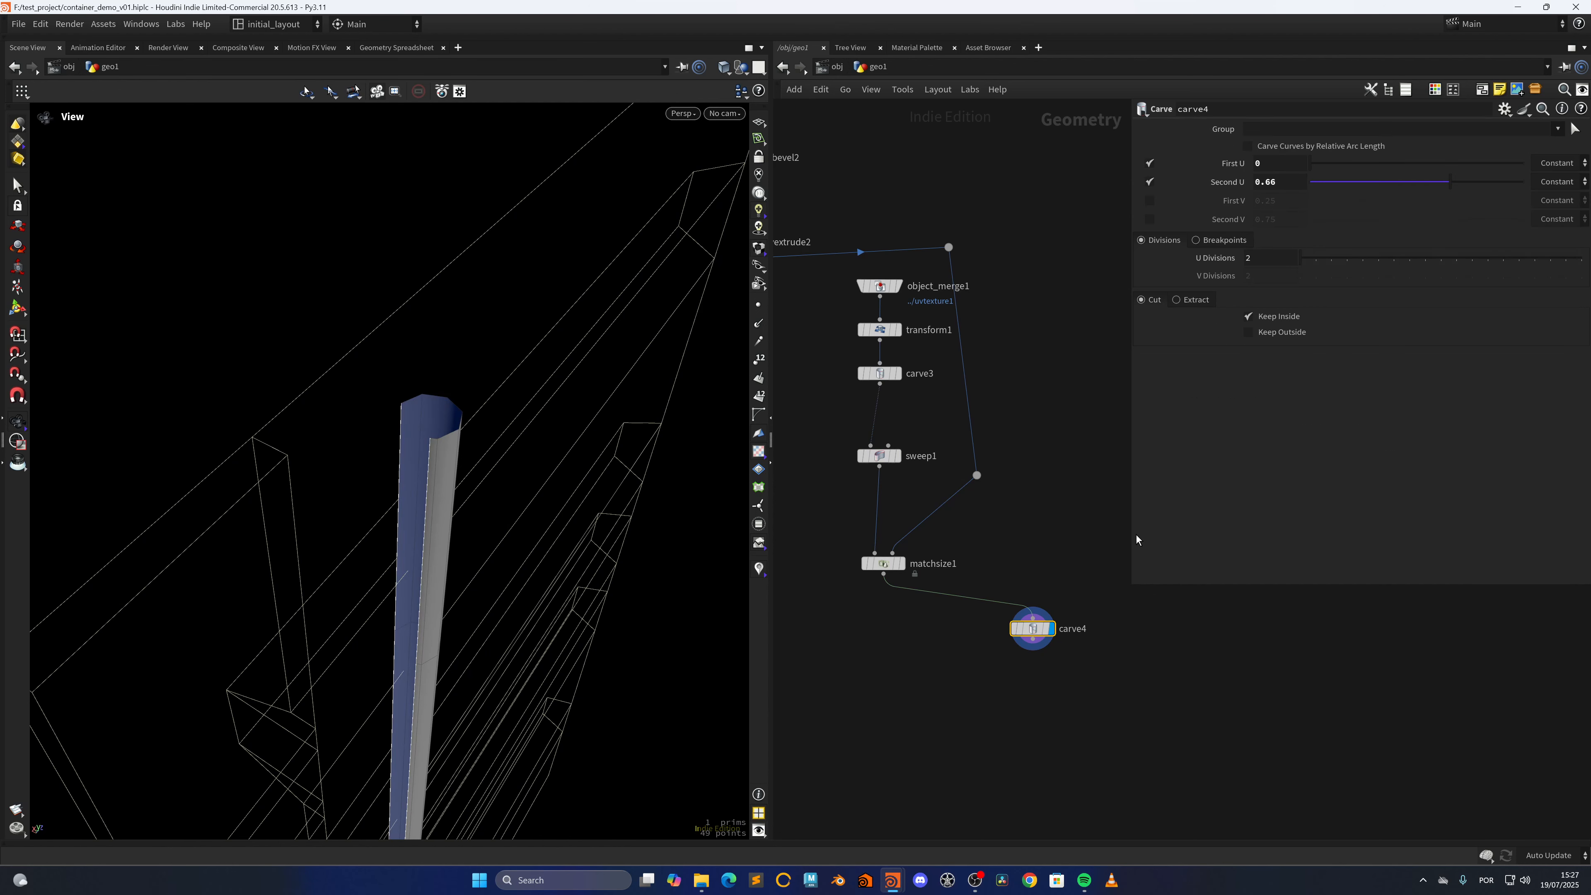
{"action": "left_click_drag", "start_coordinate": [1312, 164], "coordinate": [1499, 178]}
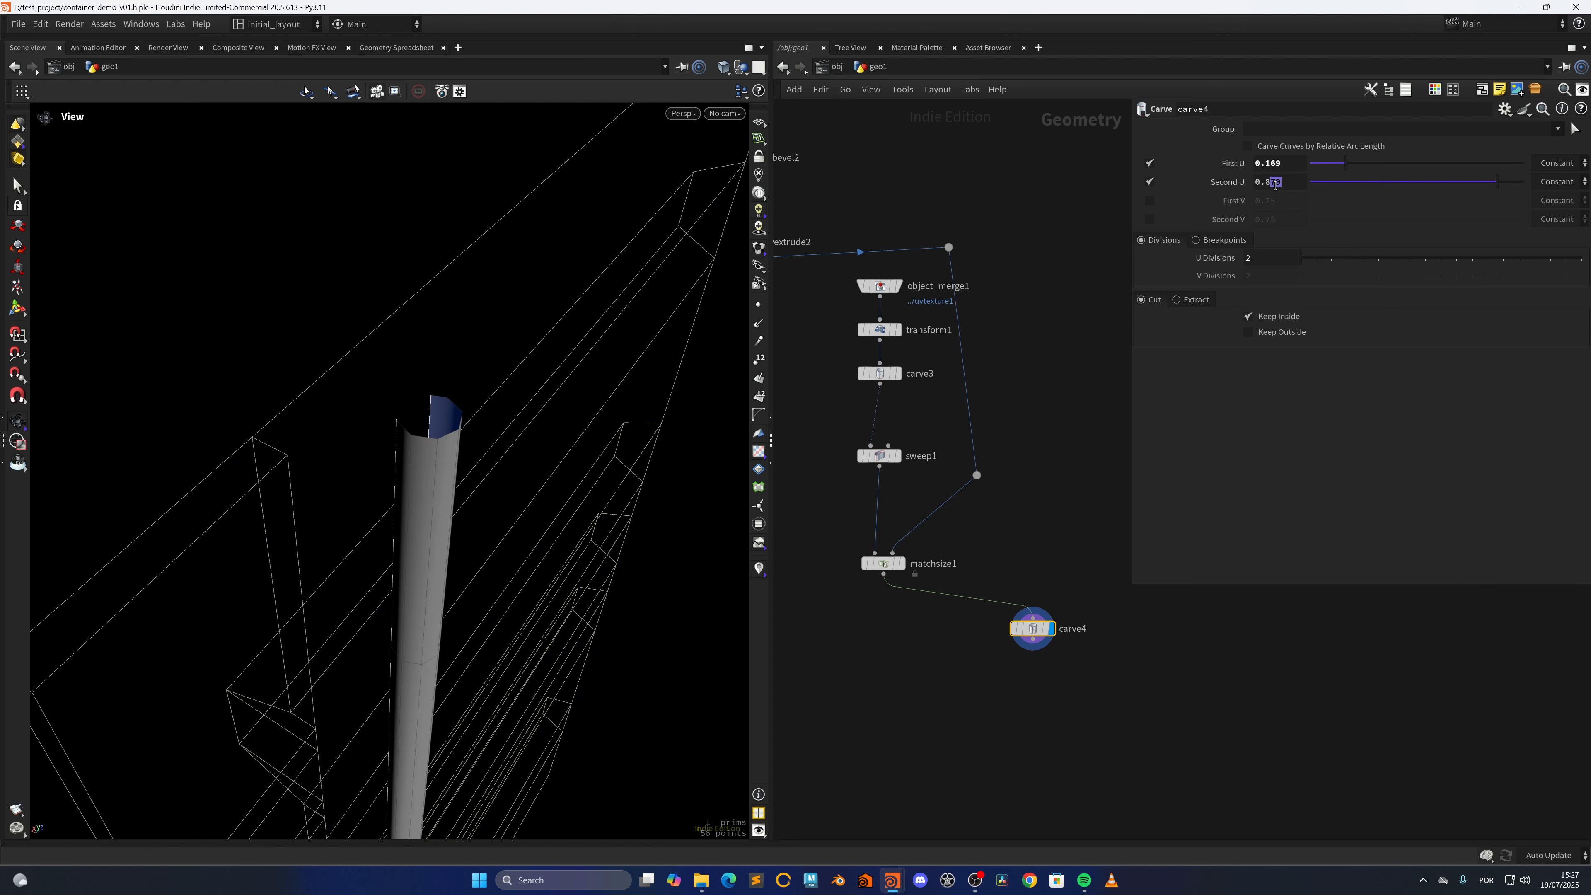
{"action": "left_click_drag", "start_coordinate": [1284, 182], "coordinate": [1269, 244]}
Drive carve4's First U from its Second U with the expression 1.0-ch("domainu2")
{"action": "right_click", "coordinate": [1281, 182]}
{"action": "key", "text": "Escape"}
{"action": "left_click", "coordinate": [1272, 163]}
{"action": "type", "text": "1.0-"}
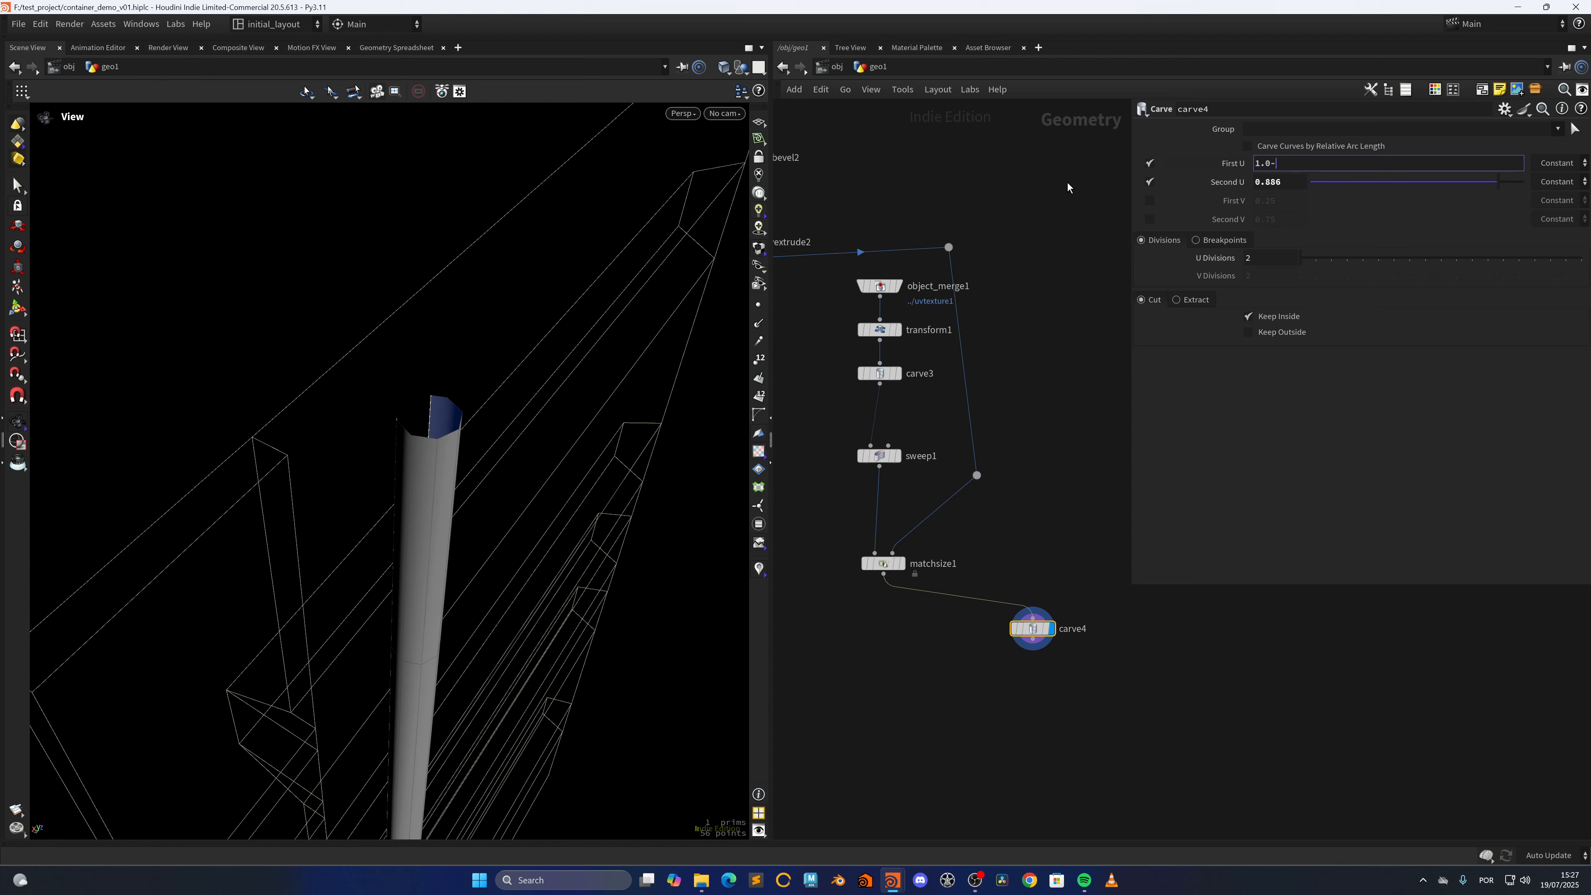
{"action": "right_click", "coordinate": [1291, 178]}
{"action": "left_click", "coordinate": [1334, 306]}
{"action": "key", "text": "Return"}
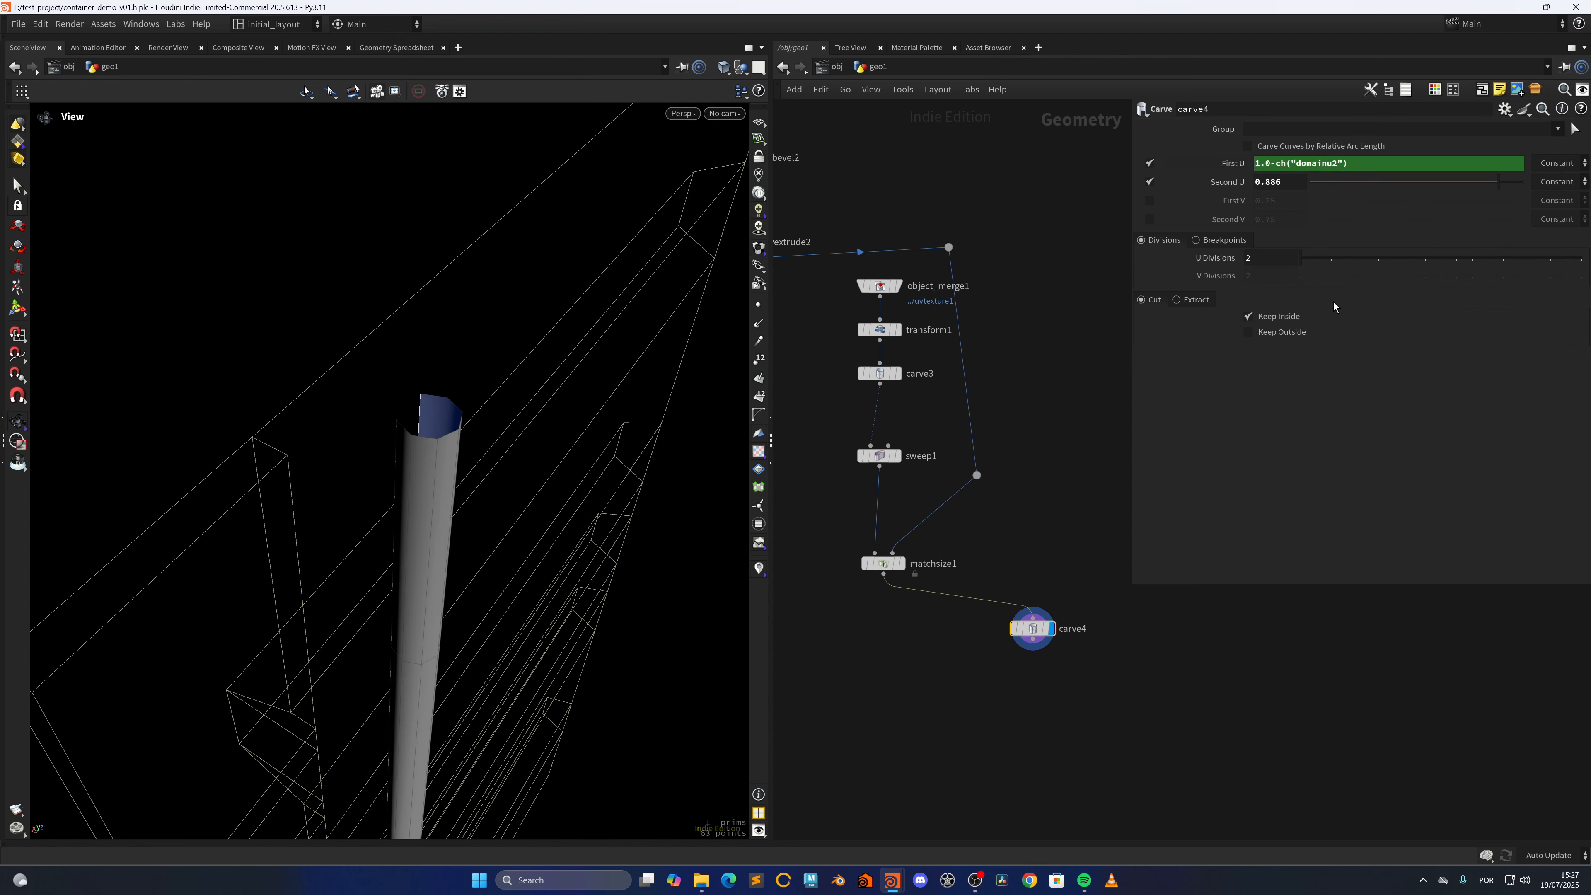
Enable First V and Second V on carve4 and set them to 0.91 and 0.95
{"action": "left_click_drag", "start_coordinate": [492, 443], "coordinate": [462, 400]}
{"action": "left_click", "coordinate": [1149, 200]}
{"action": "left_click", "coordinate": [1149, 219]}
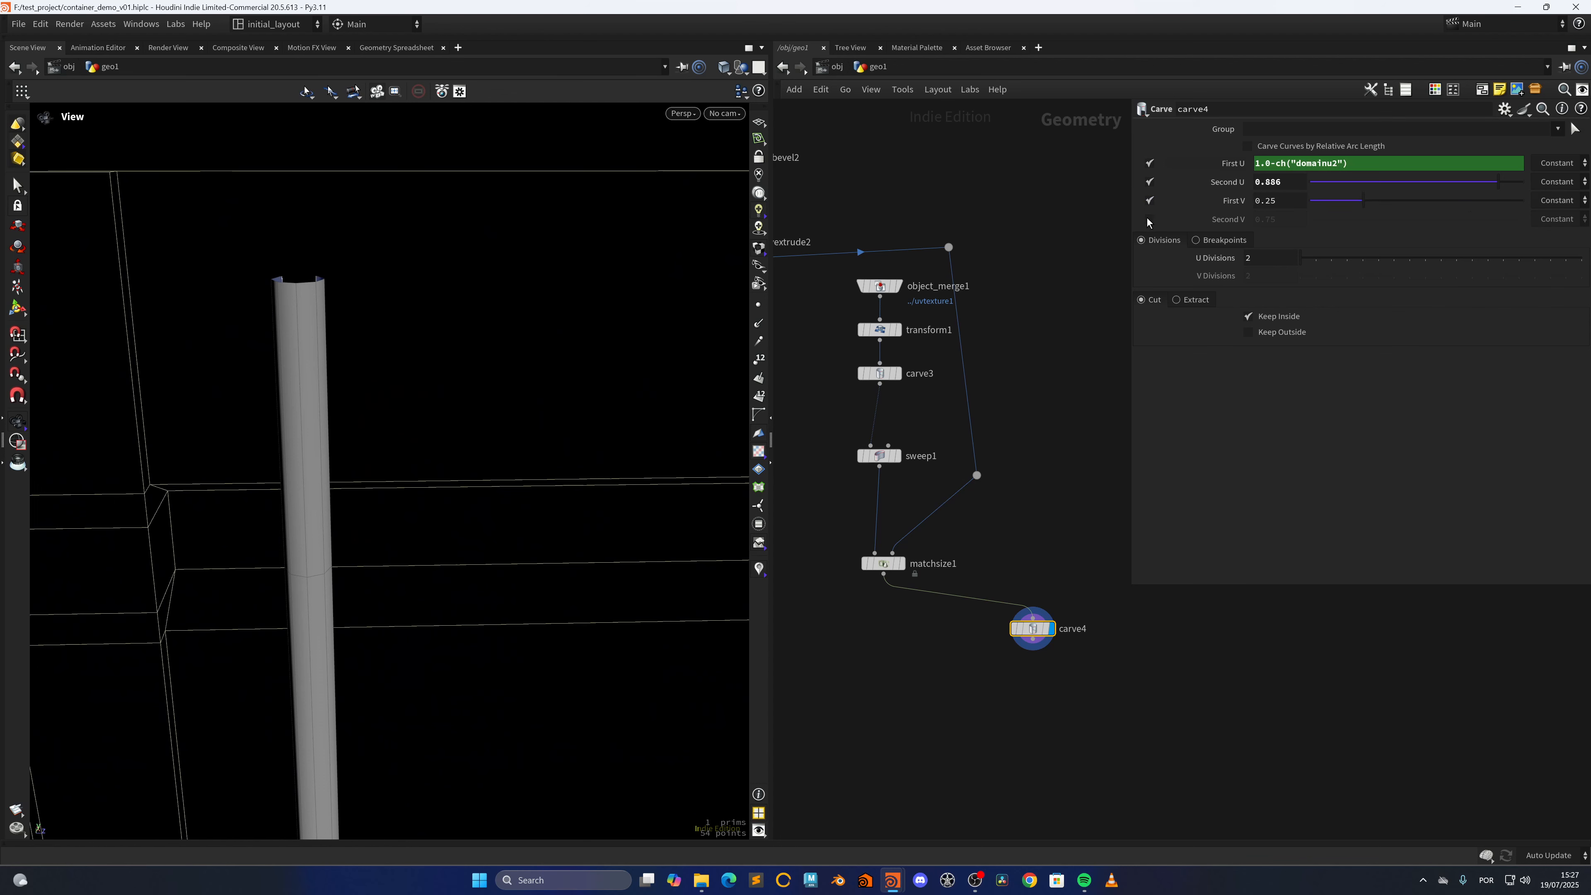
{"action": "key", "text": "g"}
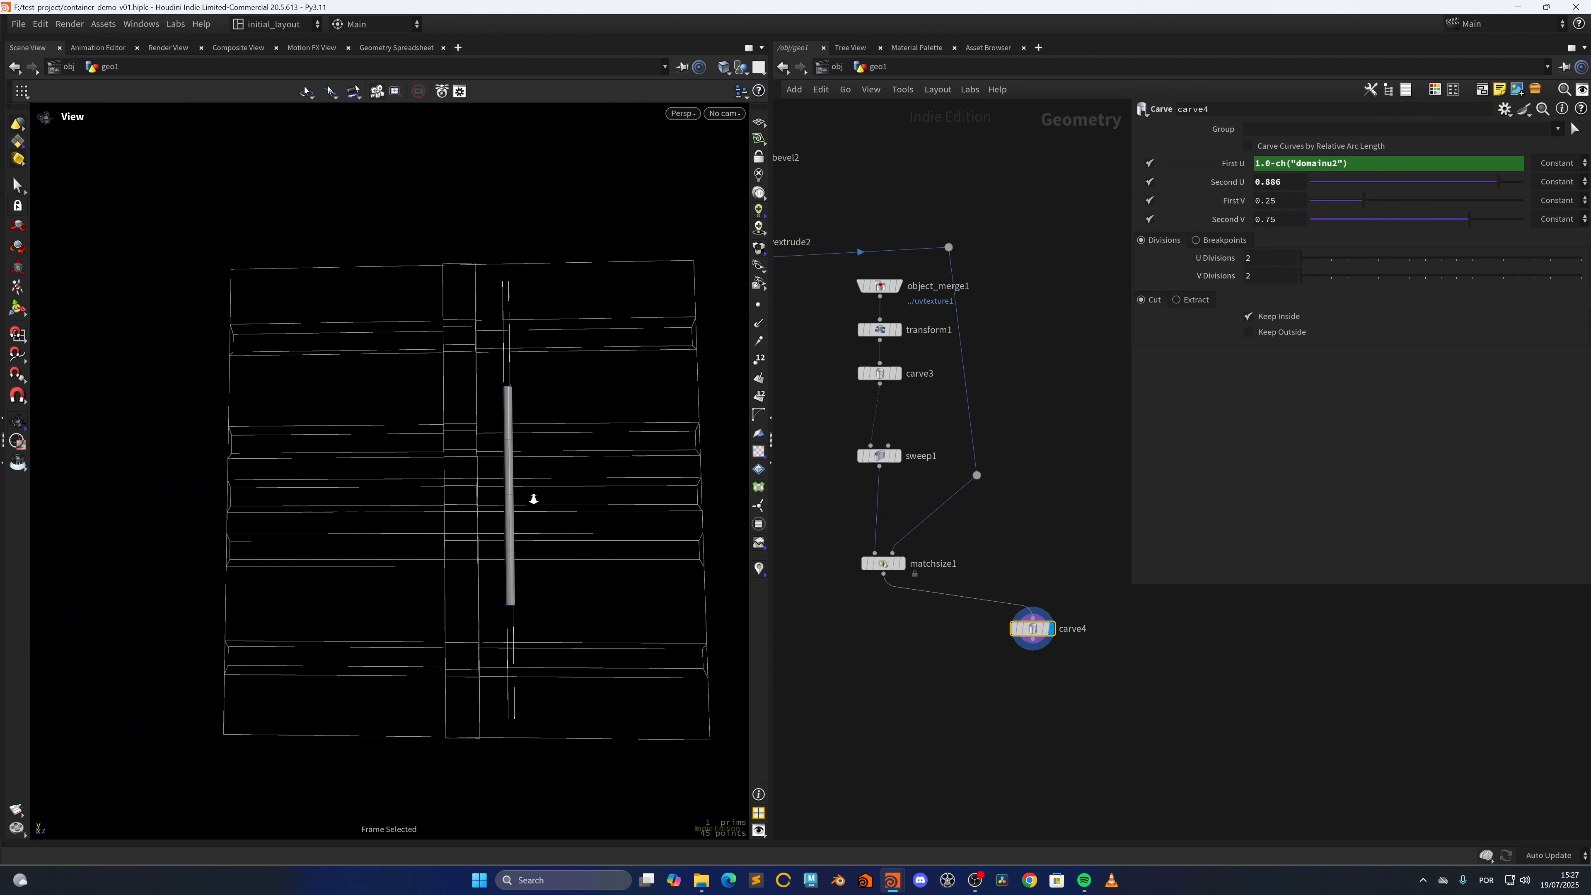
{"action": "double_click", "coordinate": [1285, 202]}
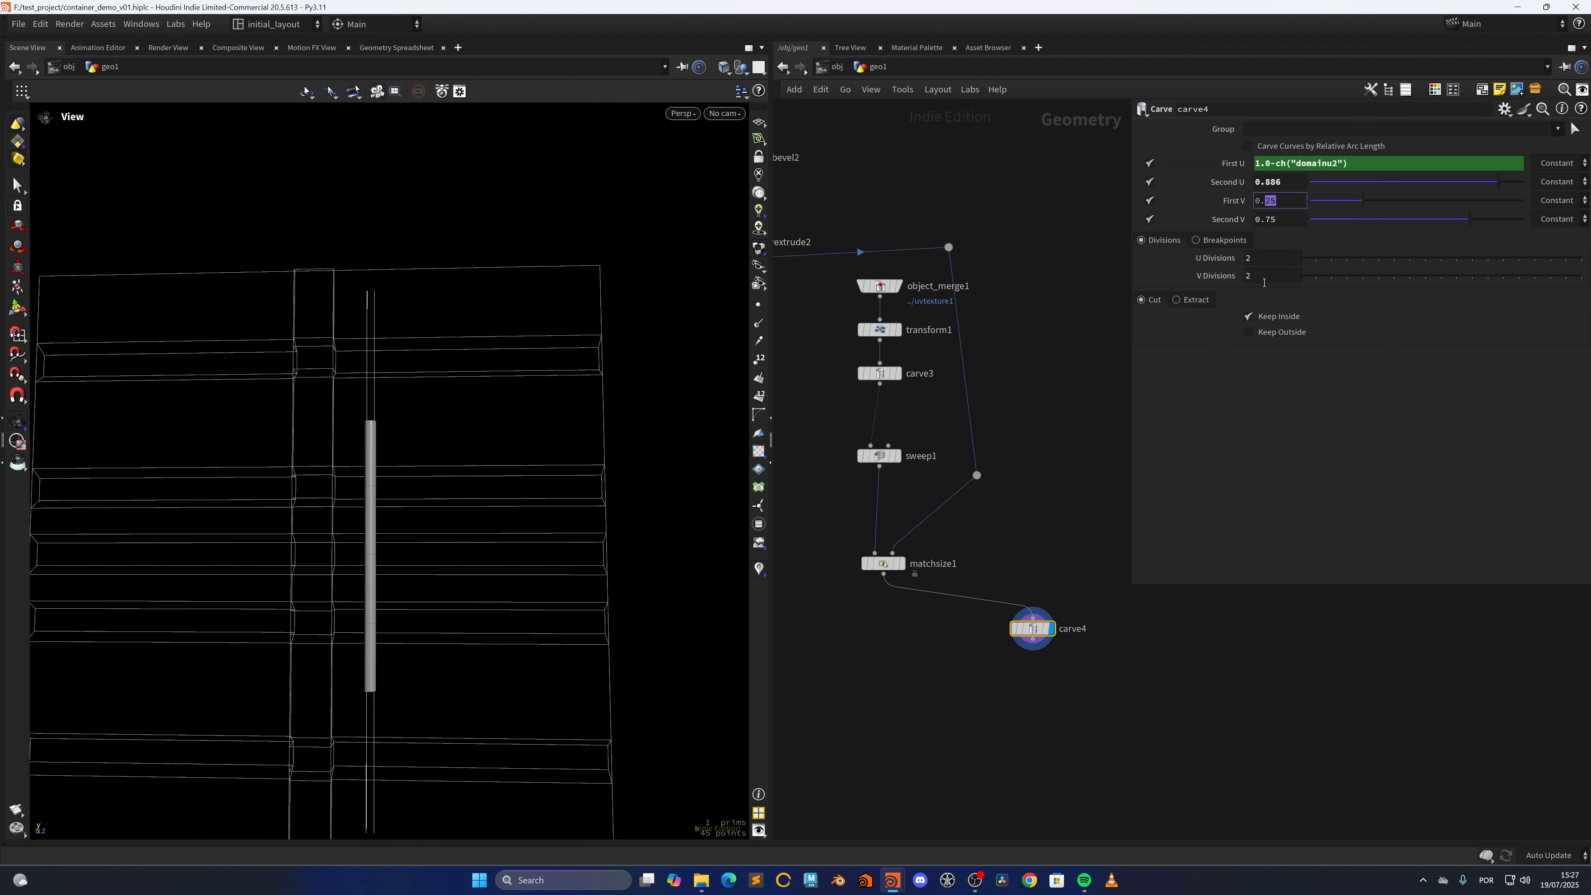
{"action": "key", "text": "Return"}
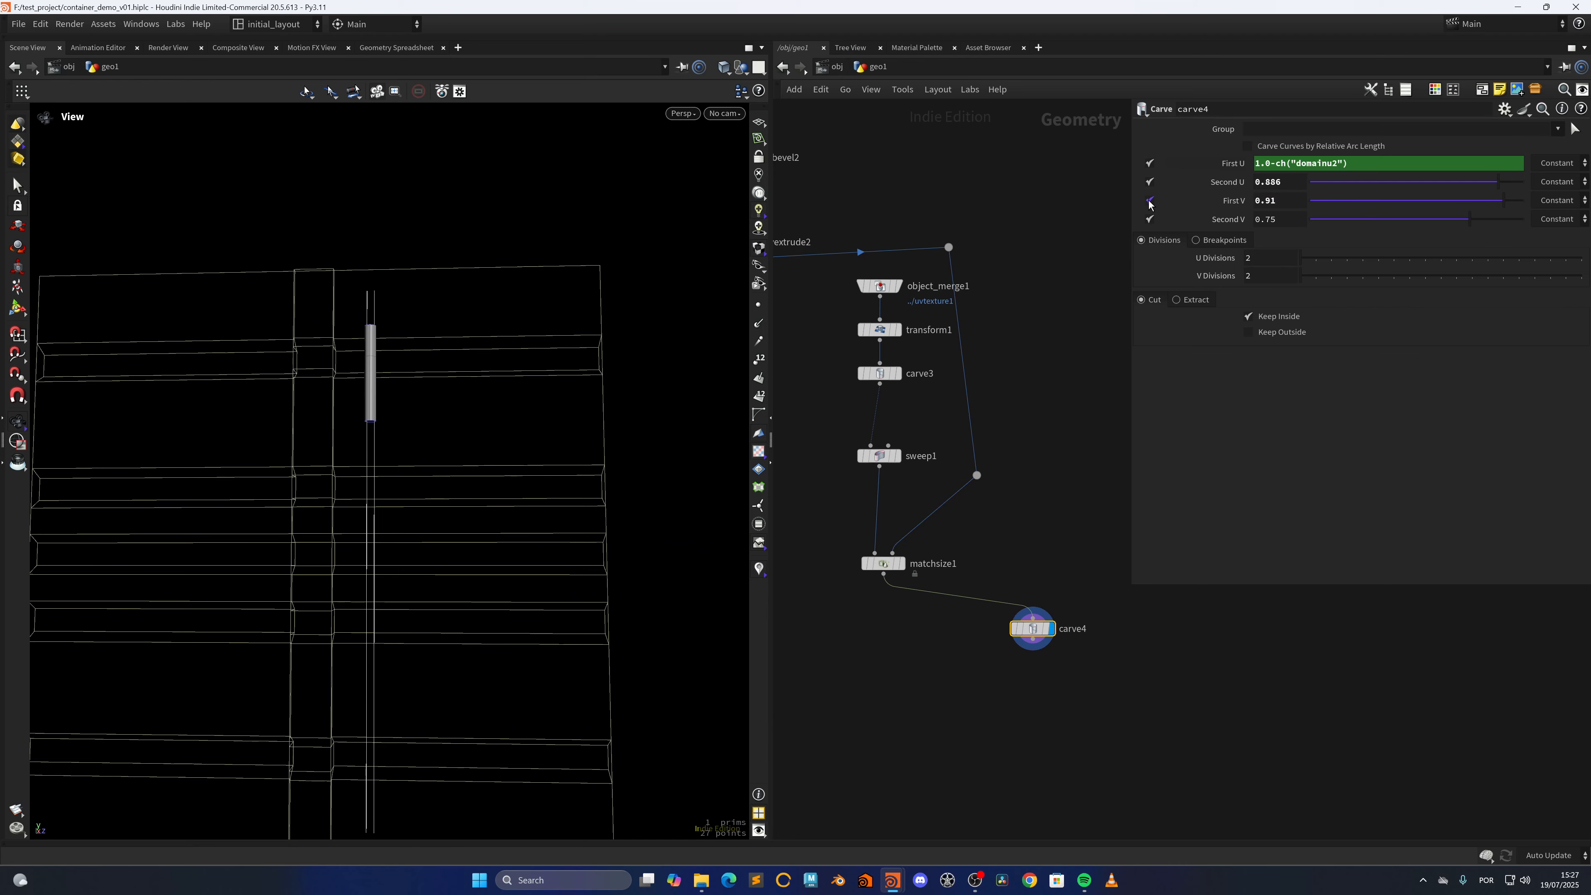
{"action": "double_click", "coordinate": [1269, 219]}
{"action": "type", "text": "95"}
{"action": "key", "text": "Return"}
Add a Null node connected to carve4's output and display its result
{"action": "left_click_drag", "start_coordinate": [499, 390], "coordinate": [487, 428]}
{"action": "middle_click_drag", "start_coordinate": [1095, 686], "coordinate": [1010, 524]}
{"action": "left_click_drag", "start_coordinate": [947, 480], "coordinate": [956, 582]}
{"action": "type", "text": "null"}
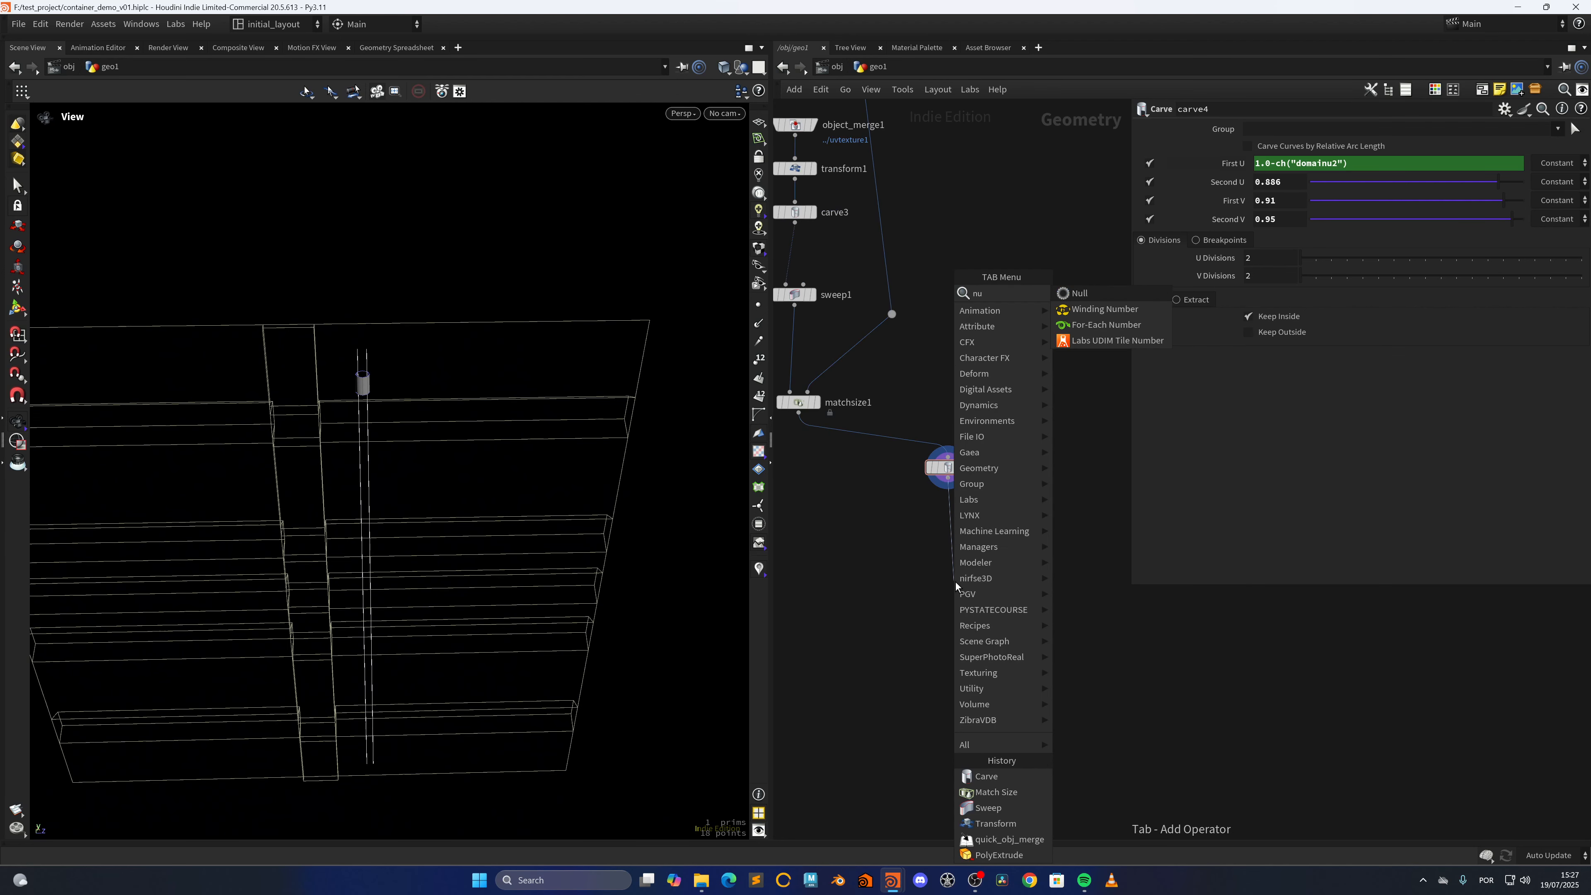
{"action": "key", "text": "Return"}
{"action": "left_click_drag", "start_coordinate": [491, 479], "coordinate": [504, 439]}
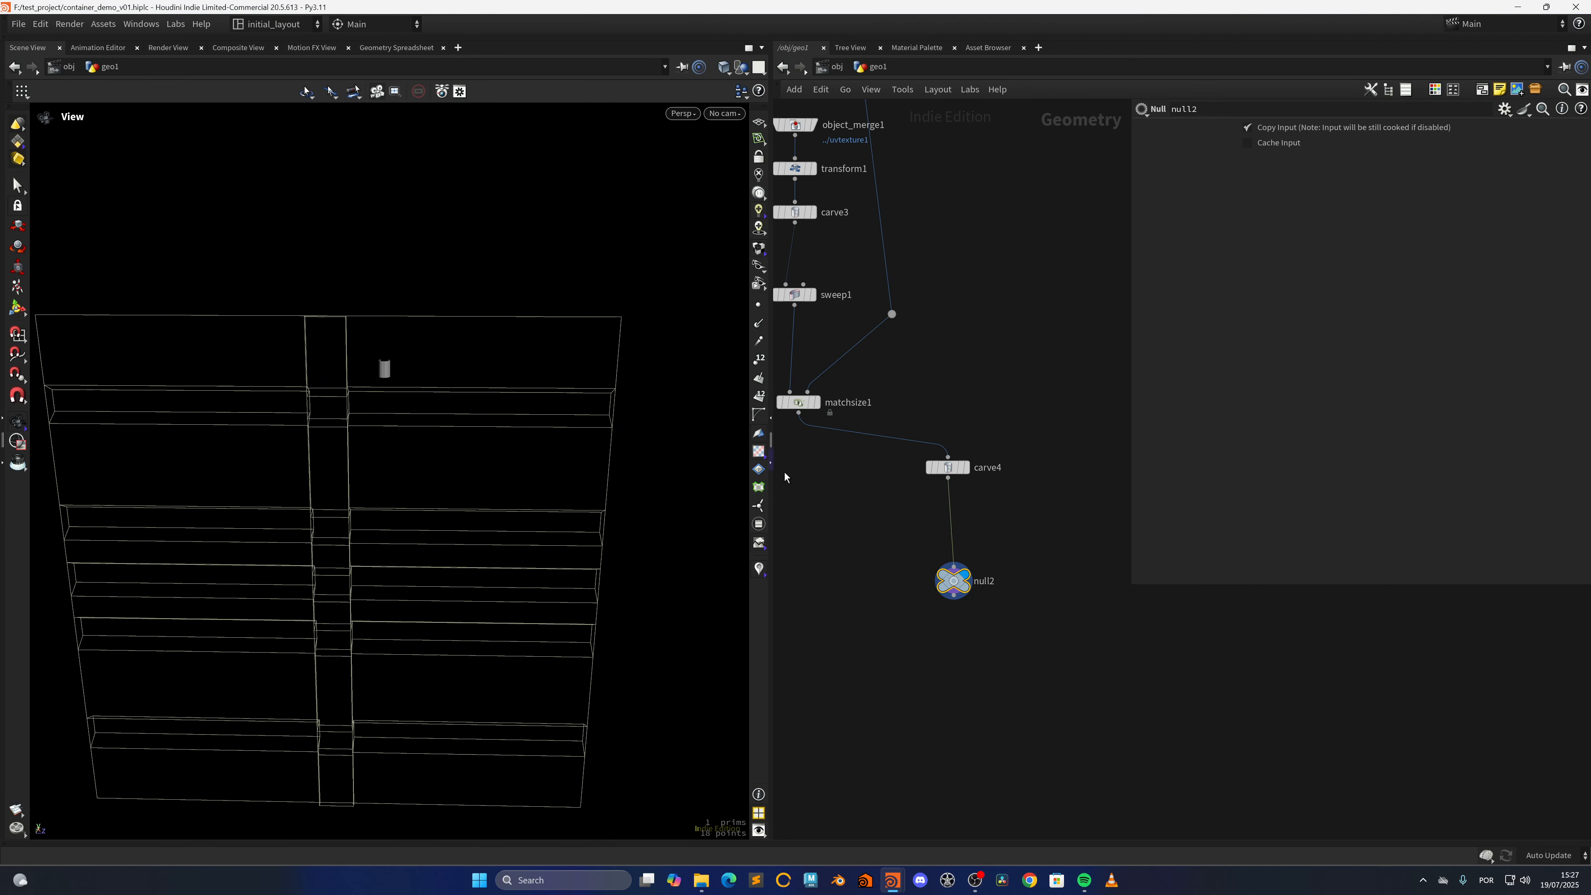
Add a Convert node below null2 and connect it to null2's output
{"action": "middle_click_drag", "start_coordinate": [948, 624], "coordinate": [896, 505]}
{"action": "scroll", "coordinate": [857, 532], "scroll_direction": "up", "scroll_amount": 3}
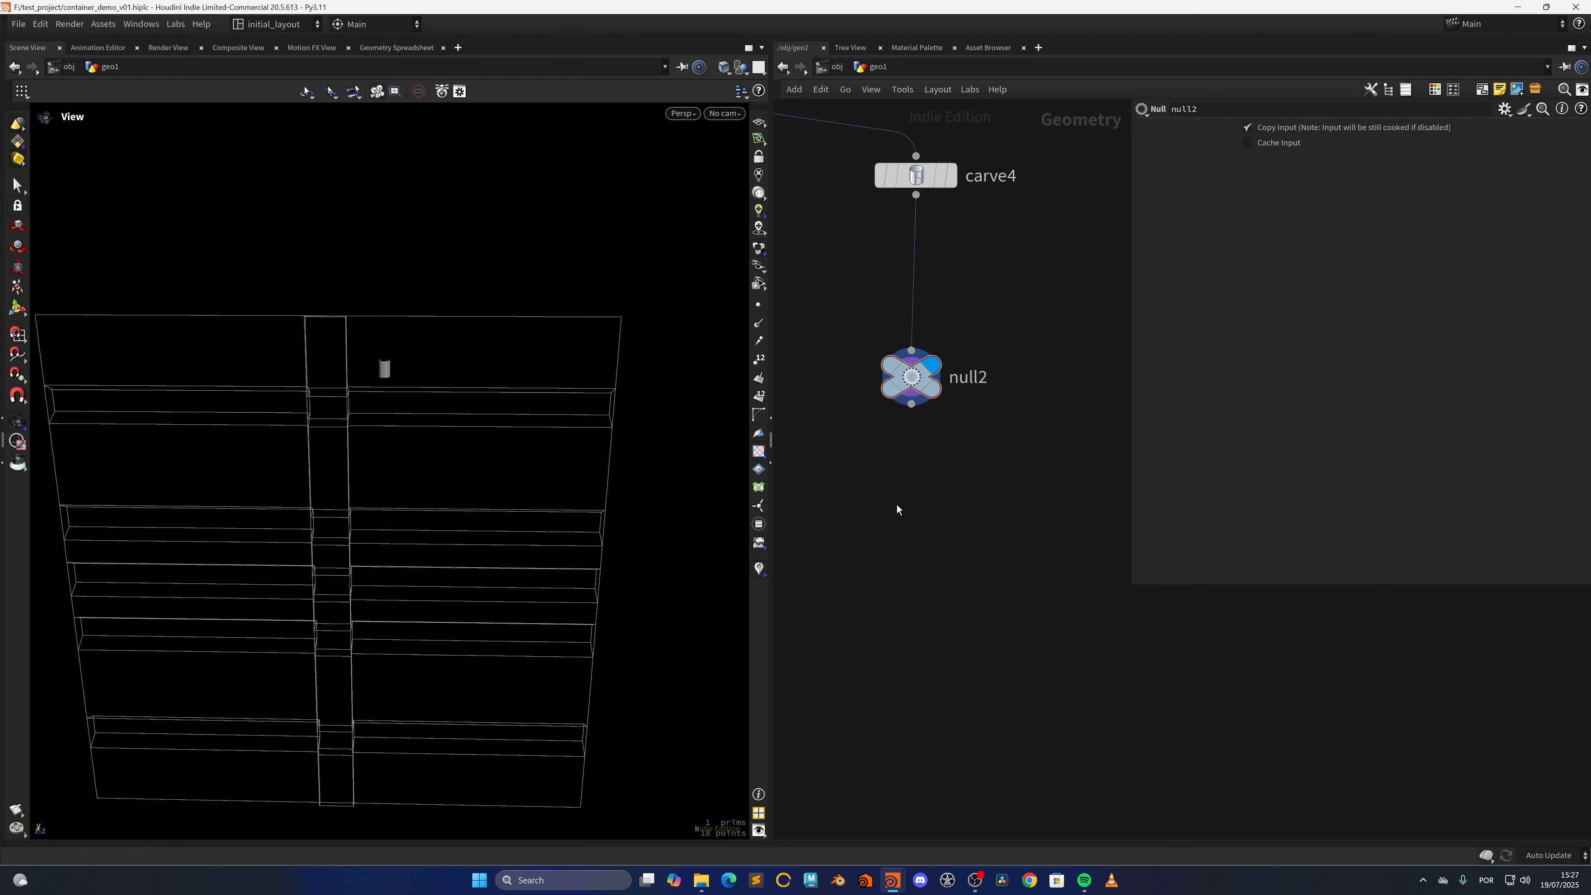
{"action": "key", "text": "Tab"}
{"action": "type", "text": "con"}
{"action": "key", "text": "Down"}
{"action": "key", "text": "Down"}
{"action": "key", "text": "Down"}
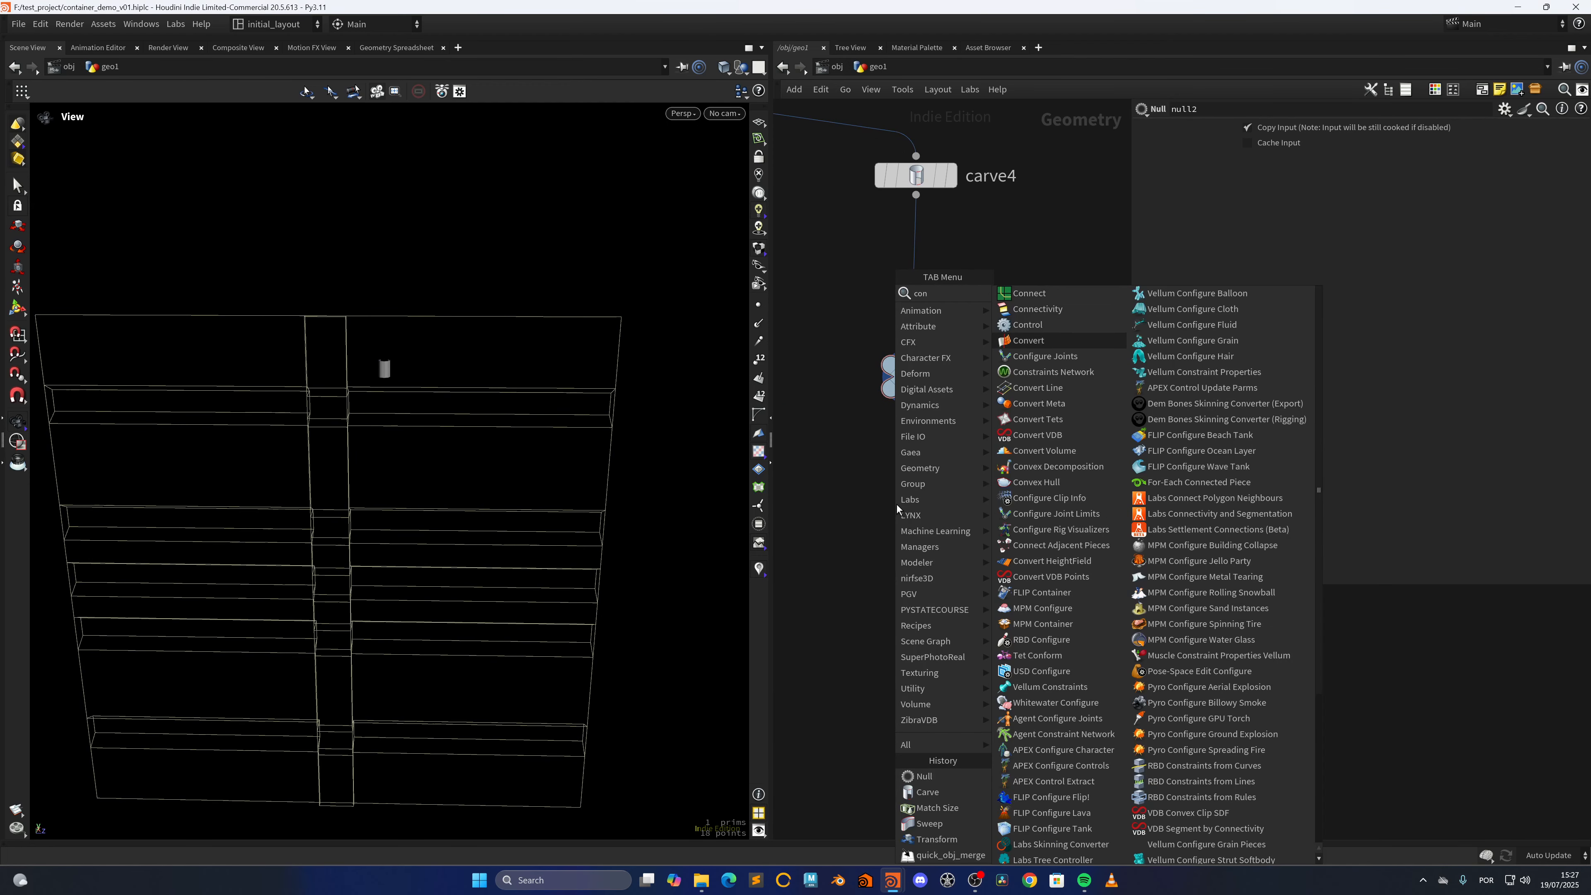
{"action": "key", "text": "Return"}
{"action": "left_click", "coordinate": [896, 505]}
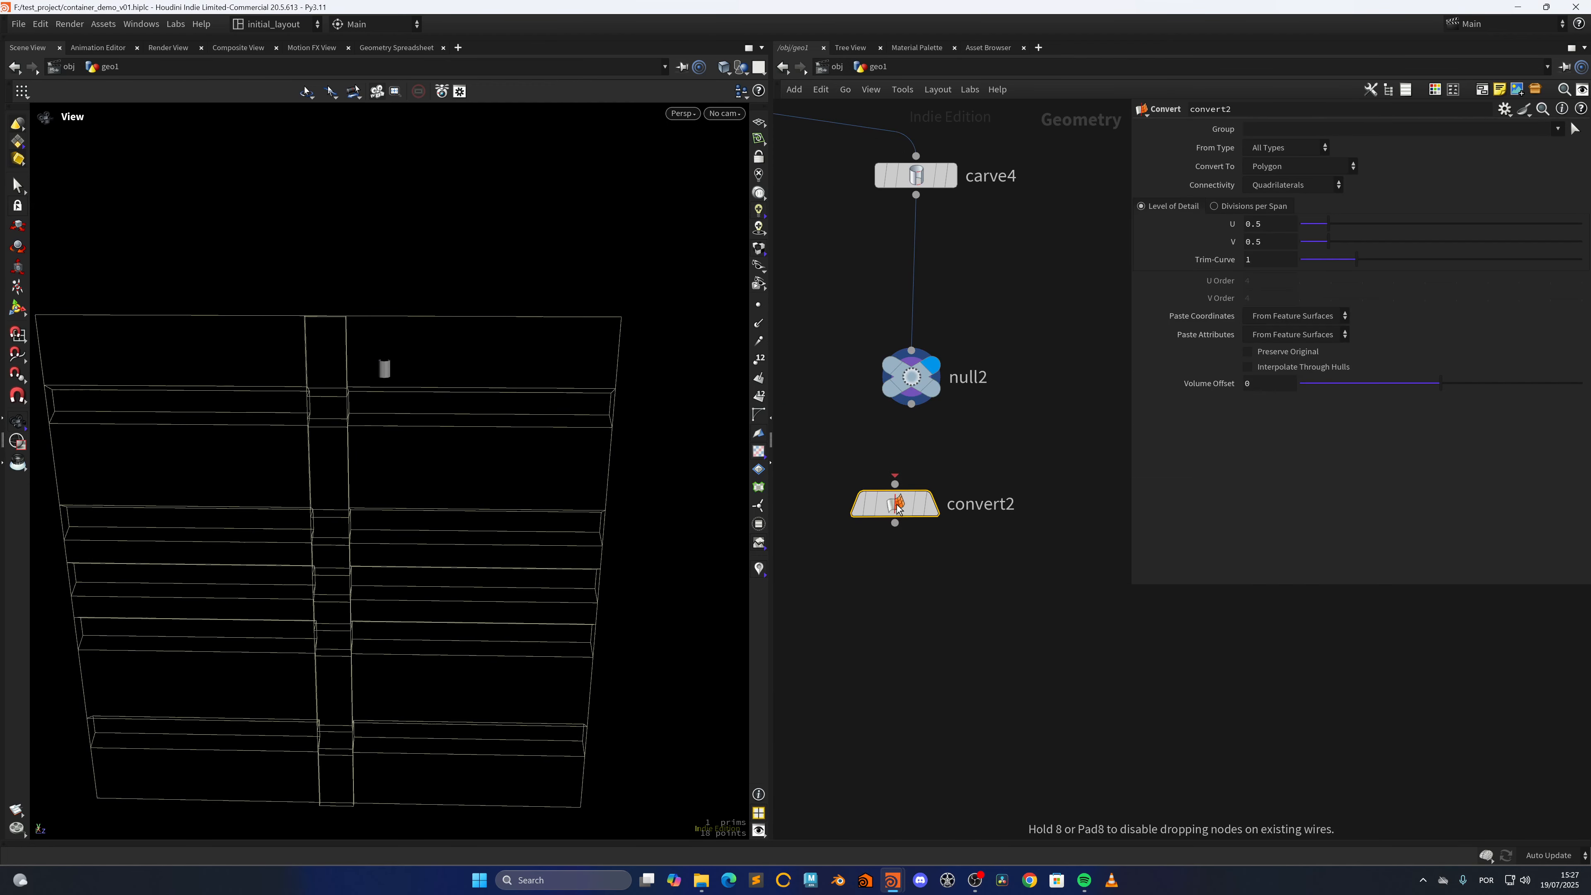
{"action": "left_click_drag", "start_coordinate": [913, 496], "coordinate": [920, 493]}
{"action": "middle_click_drag", "start_coordinate": [918, 600], "coordinate": [925, 301]}
Add a Fuse node connected to convert2's output and display the fused tube piece
{"action": "left_click", "coordinate": [895, 421]}
{"action": "key", "text": "Tab"}
{"action": "type", "text": "fuse"}
{"action": "key", "text": "Return"}
{"action": "left_click", "coordinate": [902, 585]}
{"action": "middle_click_drag", "start_coordinate": [939, 572], "coordinate": [950, 532]}
{"action": "middle_click_drag", "start_coordinate": [879, 475], "coordinate": [887, 473]}
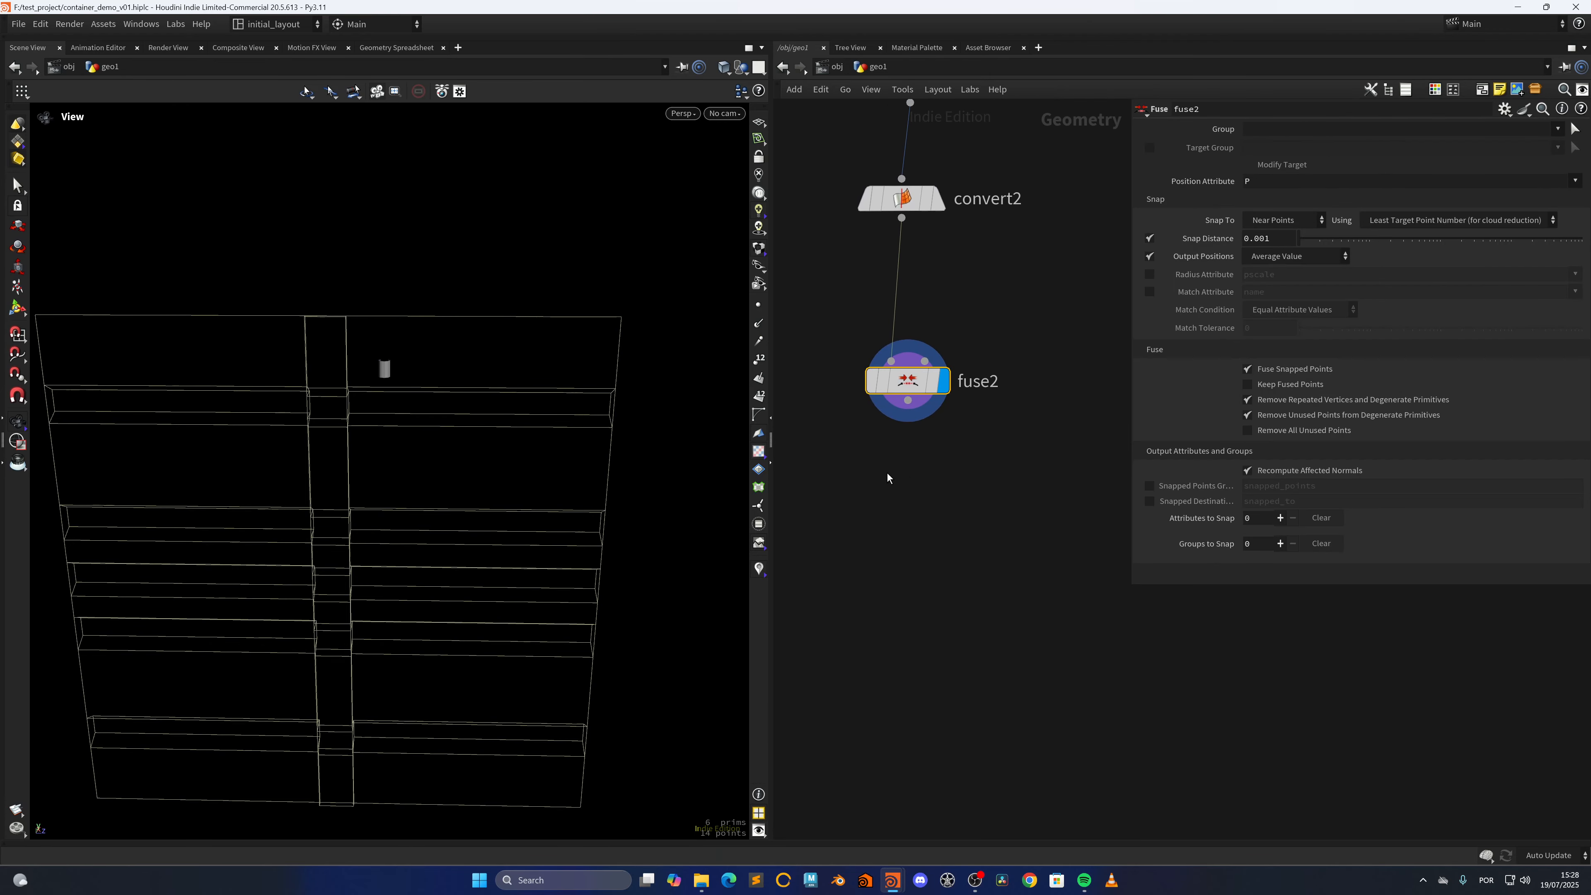
{"action": "right_click_drag", "start_coordinate": [367, 351], "coordinate": [494, 415]}
{"action": "mouse_move", "coordinate": [494, 416]}
{"action": "left_mouse_down"}
{"action": "mouse_move", "coordinate": [386, 466]}
{"action": "mouse_move", "coordinate": [390, 423]}
{"action": "mouse_move", "coordinate": [494, 402]}
{"action": "mouse_move", "coordinate": [489, 376]}
{"action": "mouse_move", "coordinate": [419, 348]}
{"action": "left_mouse_up"}
{"action": "key", "text": "shift+w"}
{"action": "key", "text": "shift+w"}
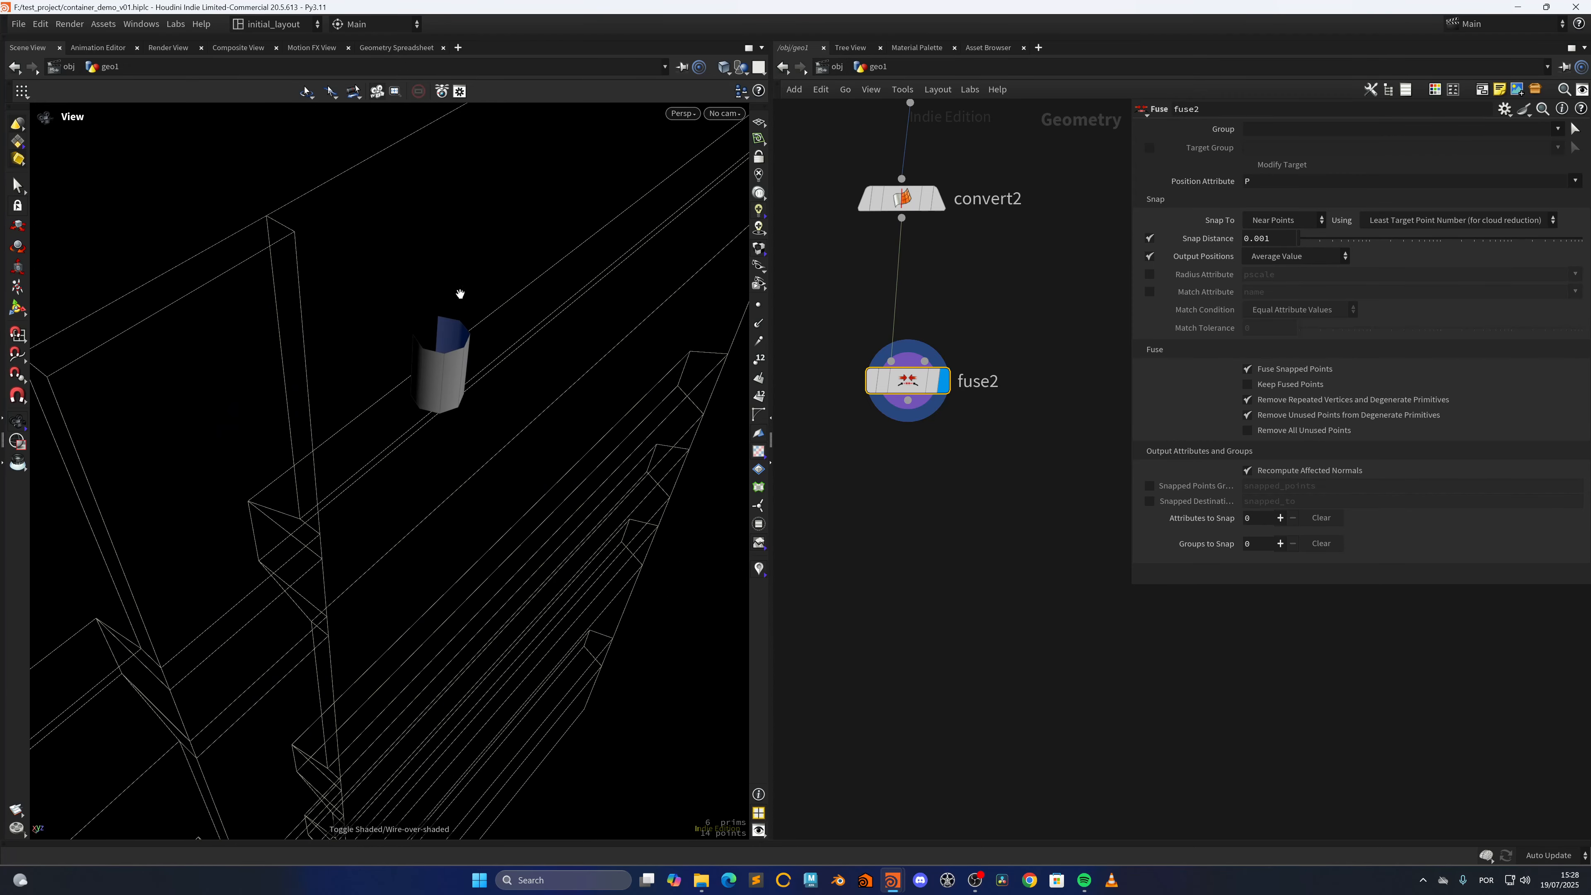
{"action": "left_click_drag", "start_coordinate": [460, 293], "coordinate": [407, 341]}
Add a Group Create node connected to fuse2's output and display its result
{"action": "middle_click_drag", "start_coordinate": [889, 432], "coordinate": [892, 371]}
{"action": "key", "text": "Tab"}
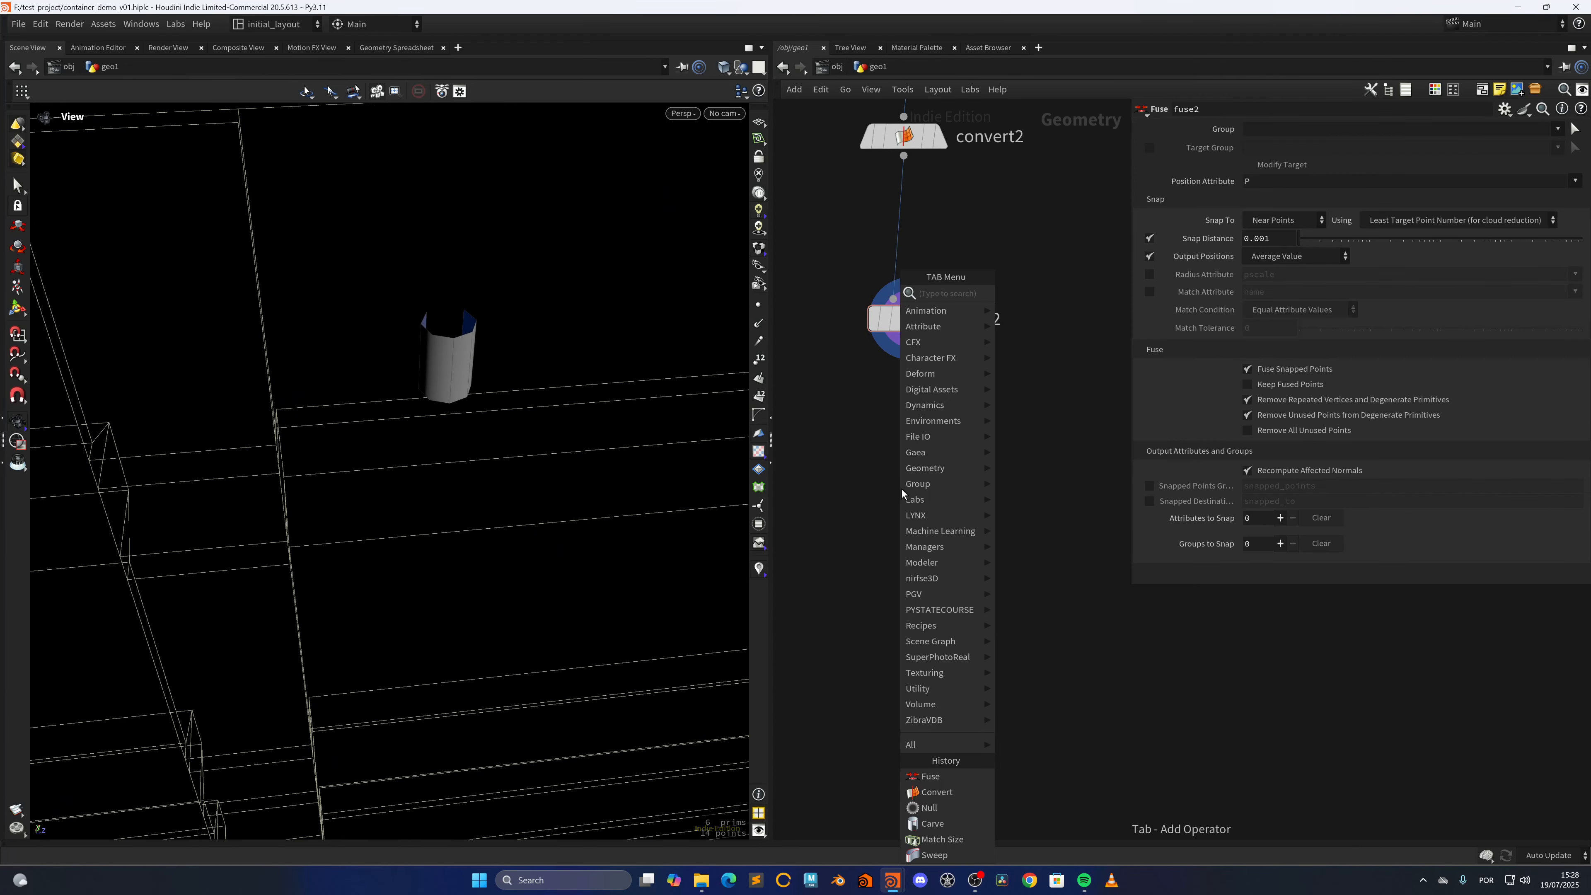
{"action": "type", "text": "group"}
{"action": "key", "text": "Return"}
{"action": "left_click", "coordinate": [902, 492]}
{"action": "left_click_drag", "start_coordinate": [910, 339], "coordinate": [890, 479]}
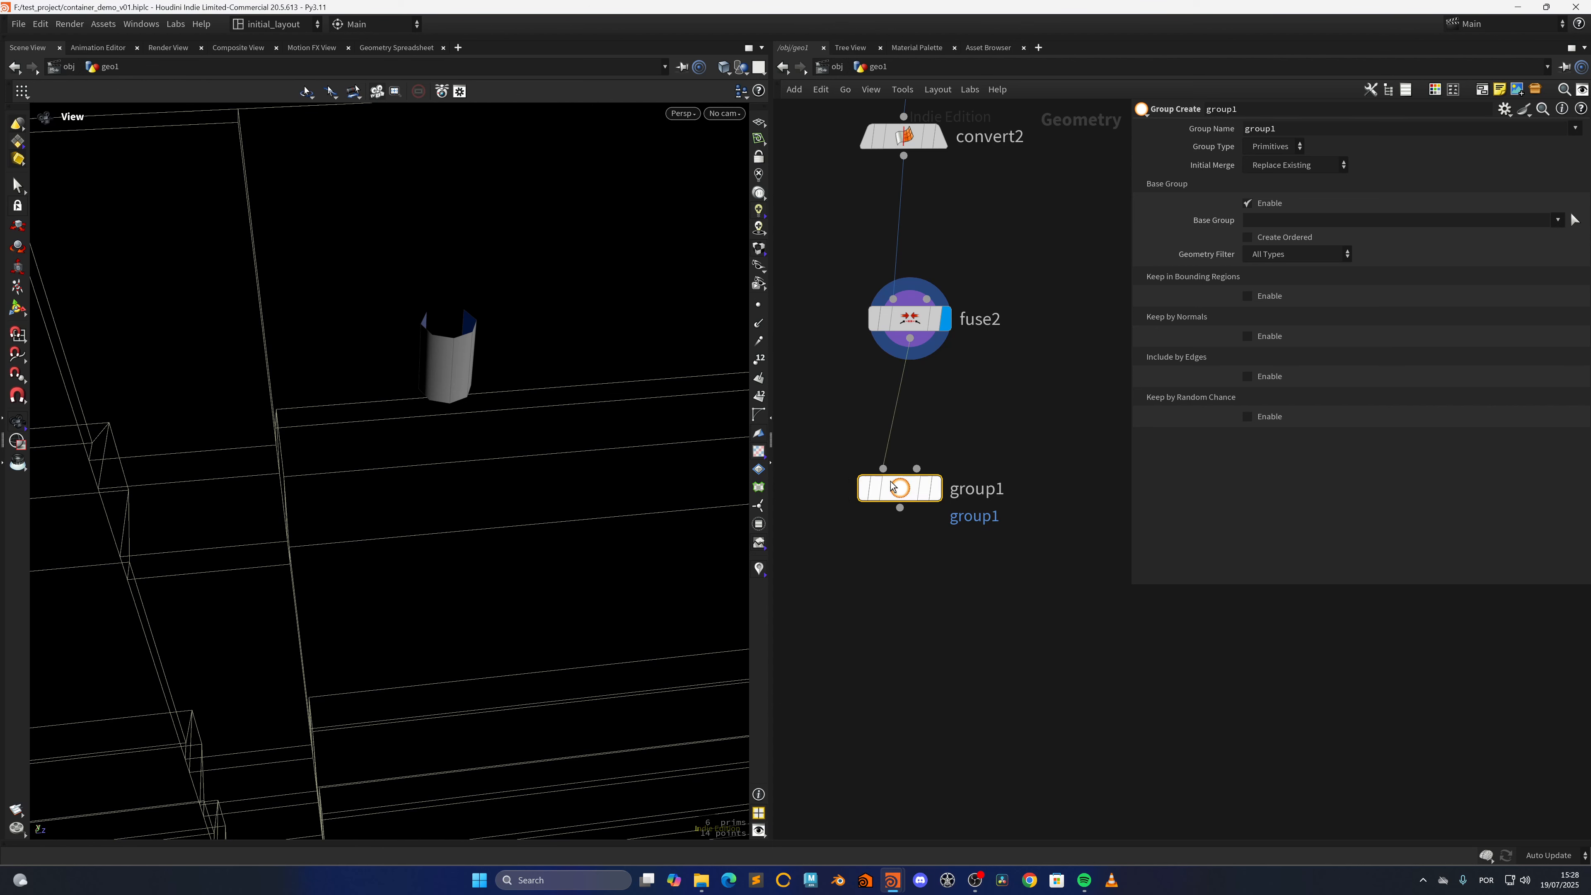
{"action": "left_click", "coordinate": [937, 488]}
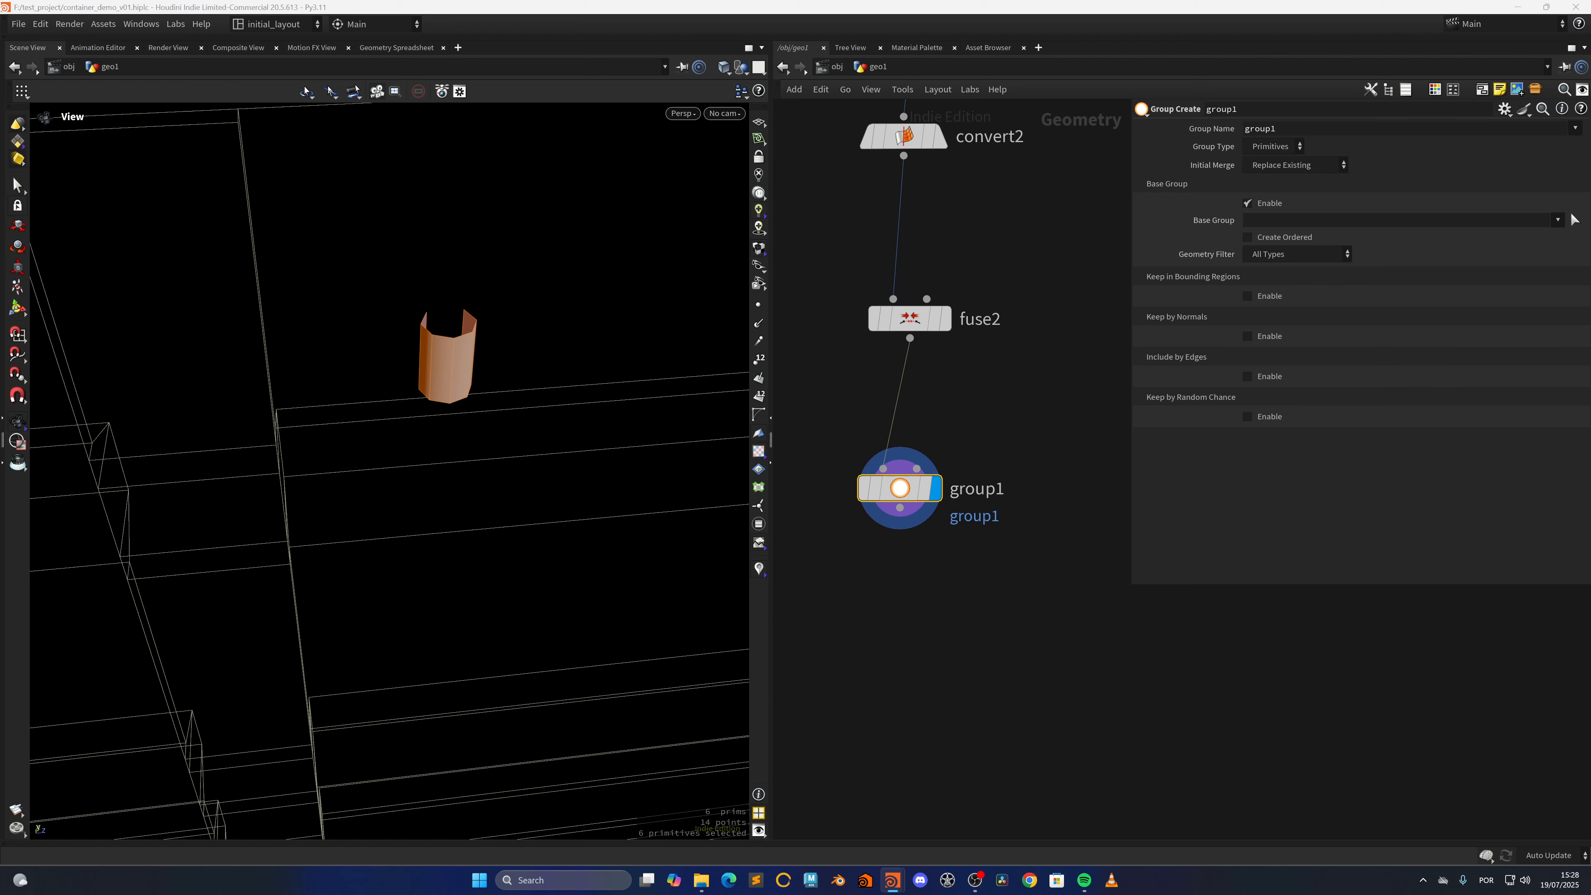
Set group1's type to Edges, disable its Base Group and enable Keep in Bounding Regions
{"action": "left_click_drag", "start_coordinate": [415, 430], "coordinate": [518, 412]}
{"action": "left_click", "coordinate": [1259, 193]}
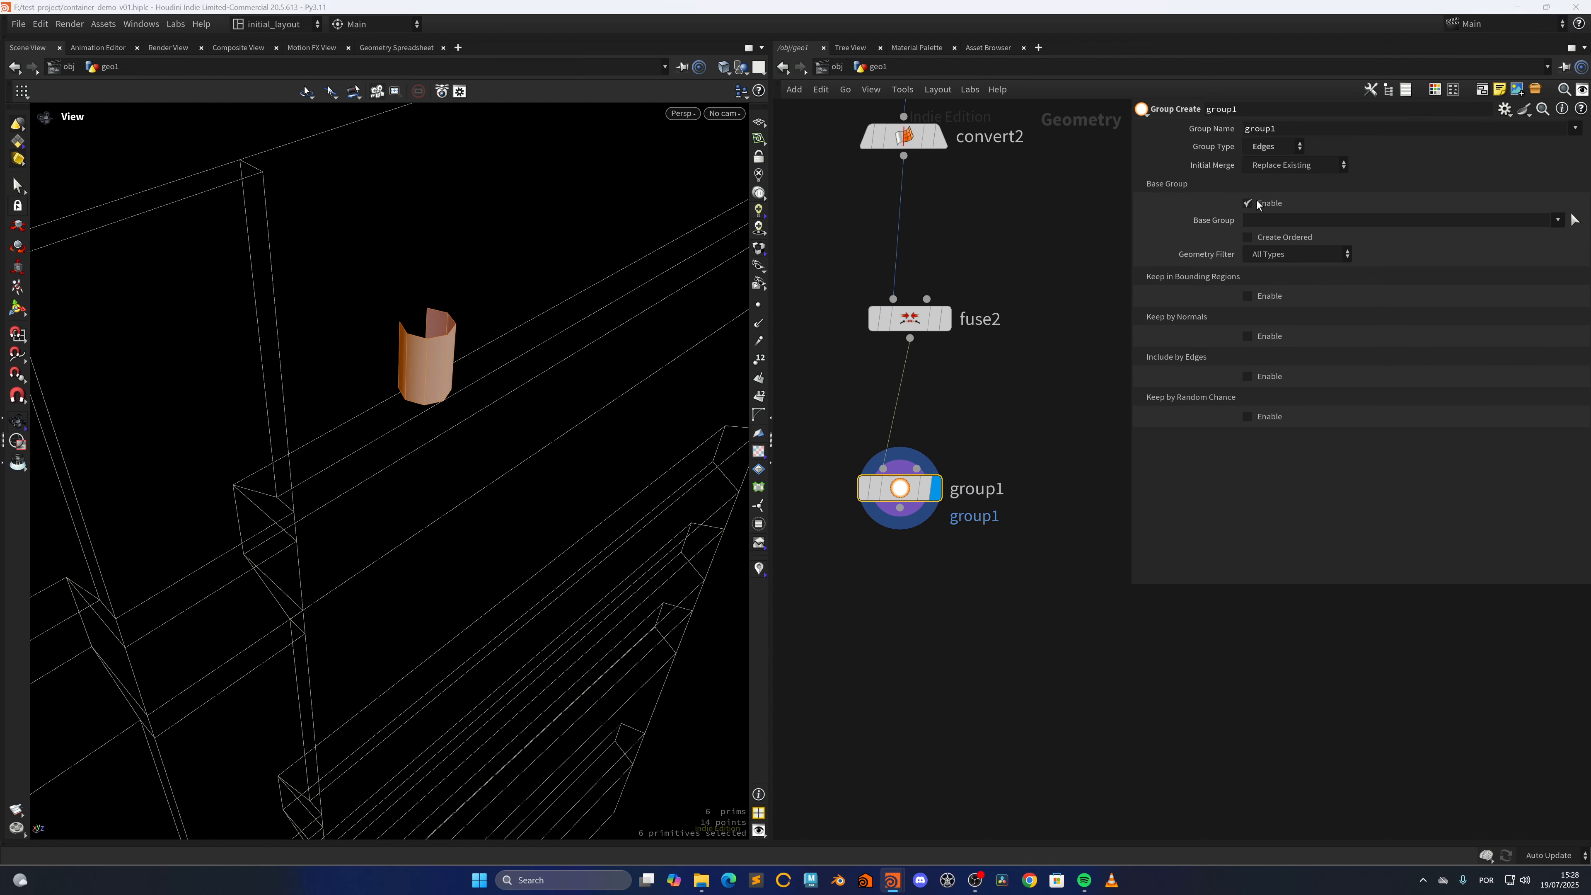
{"action": "left_click", "coordinate": [1264, 245]}
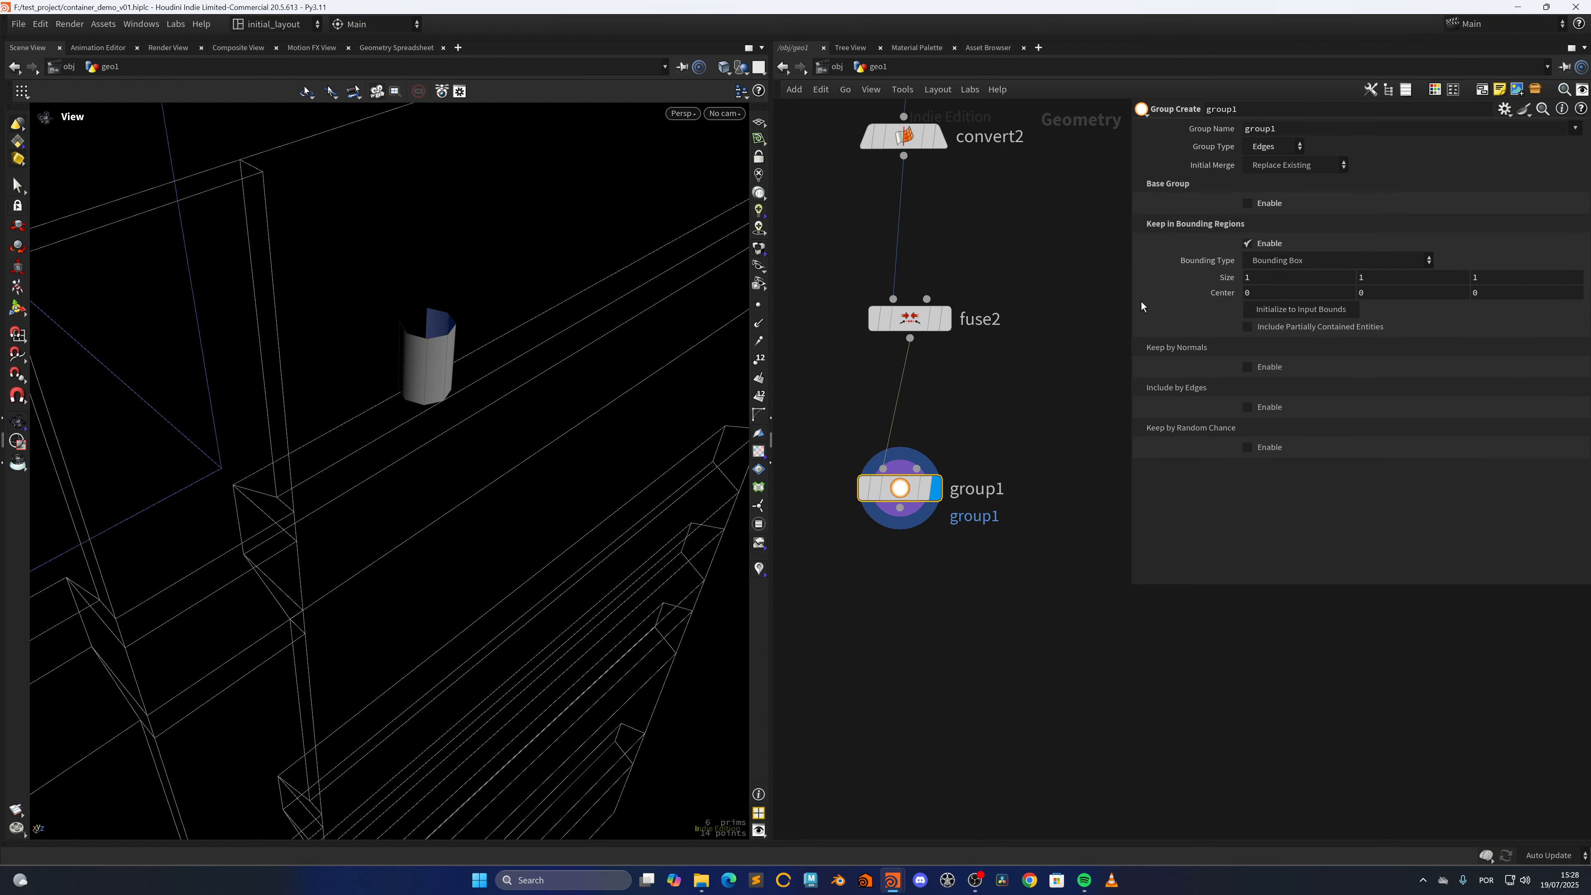
{"action": "right_click_drag", "start_coordinate": [604, 457], "coordinate": [390, 605]}
{"action": "left_click_drag", "start_coordinate": [391, 605], "coordinate": [467, 580]}
{"action": "middle_click_drag", "start_coordinate": [468, 581], "coordinate": [404, 633]}
{"action": "right_click_drag", "start_coordinate": [404, 633], "coordinate": [607, 444]}
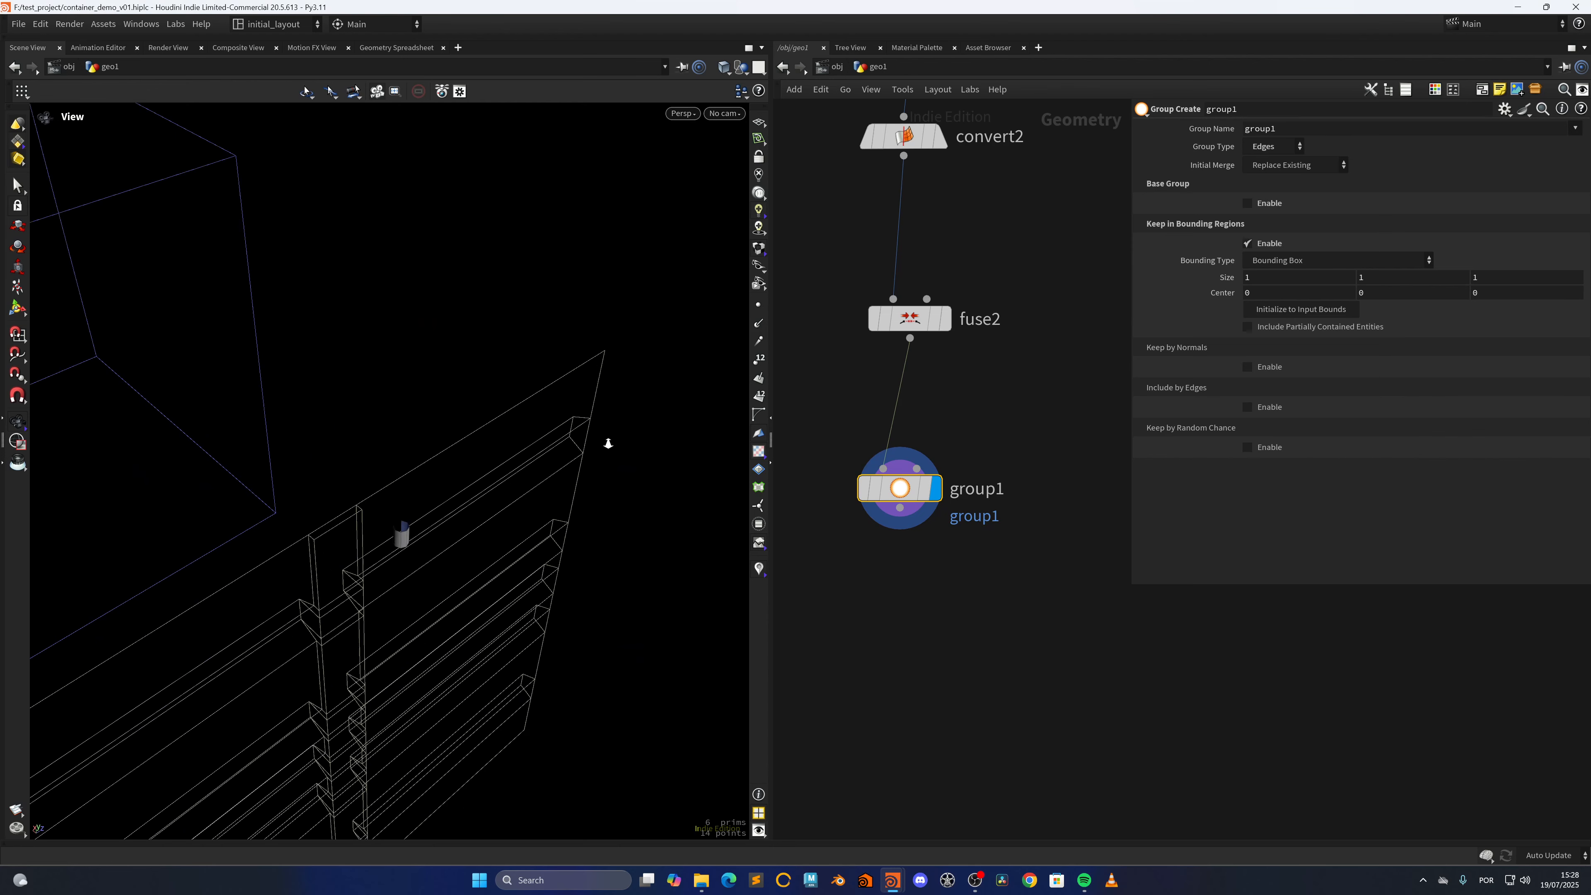
{"action": "right_click_drag", "start_coordinate": [410, 562], "coordinate": [552, 471]}
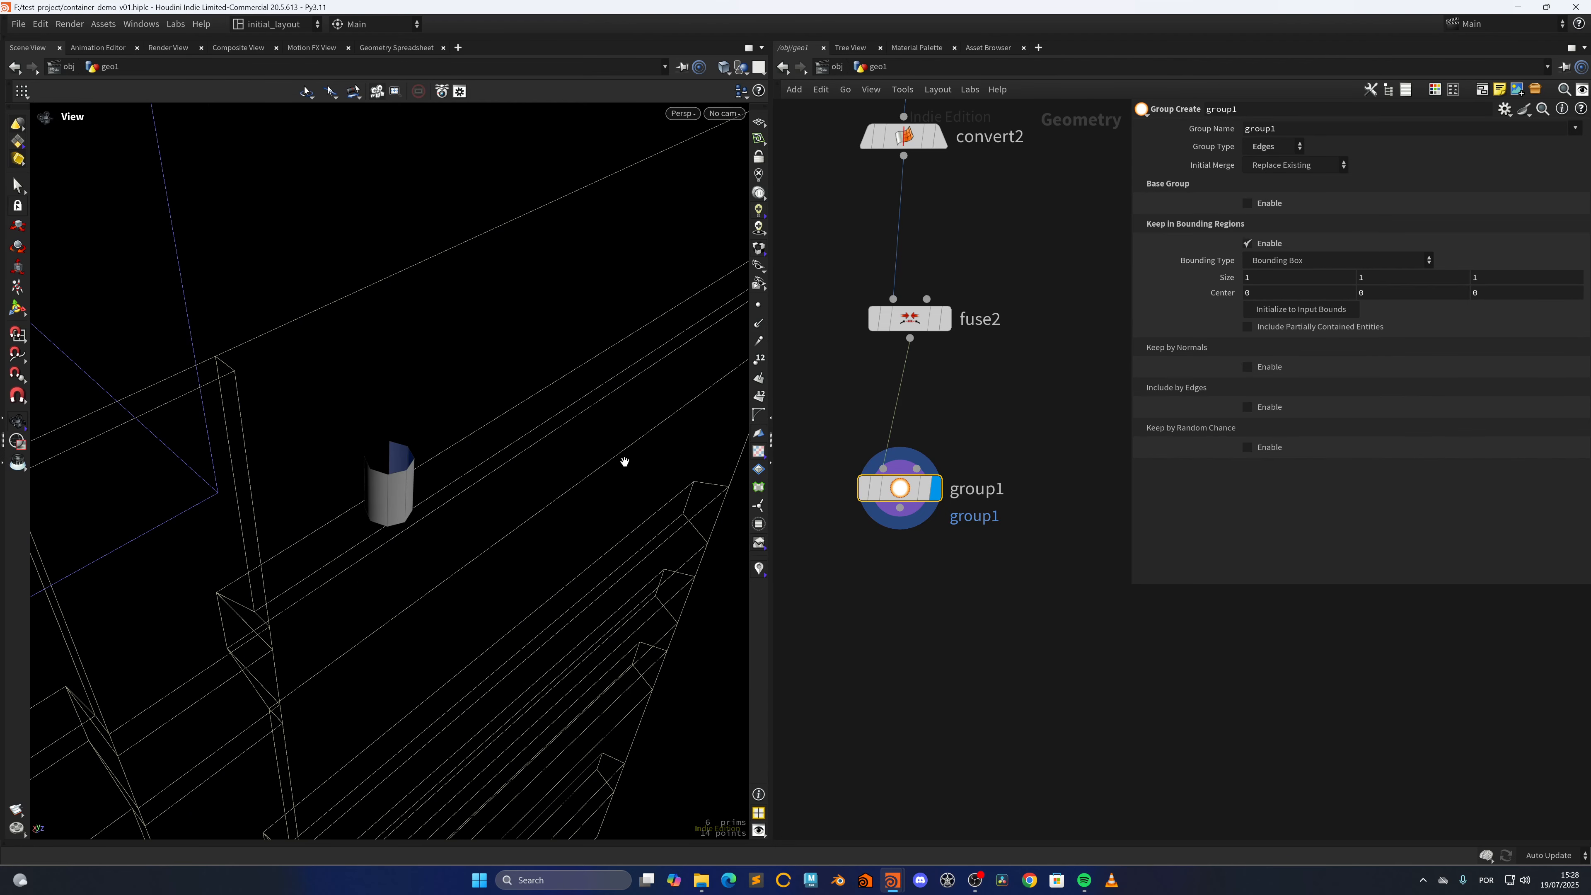
Set the bounding box's Center X on group1 to the expression bbox(0,D_XMAX)
{"action": "left_click", "coordinate": [1267, 292]}
{"action": "type", "text": "bbox("}
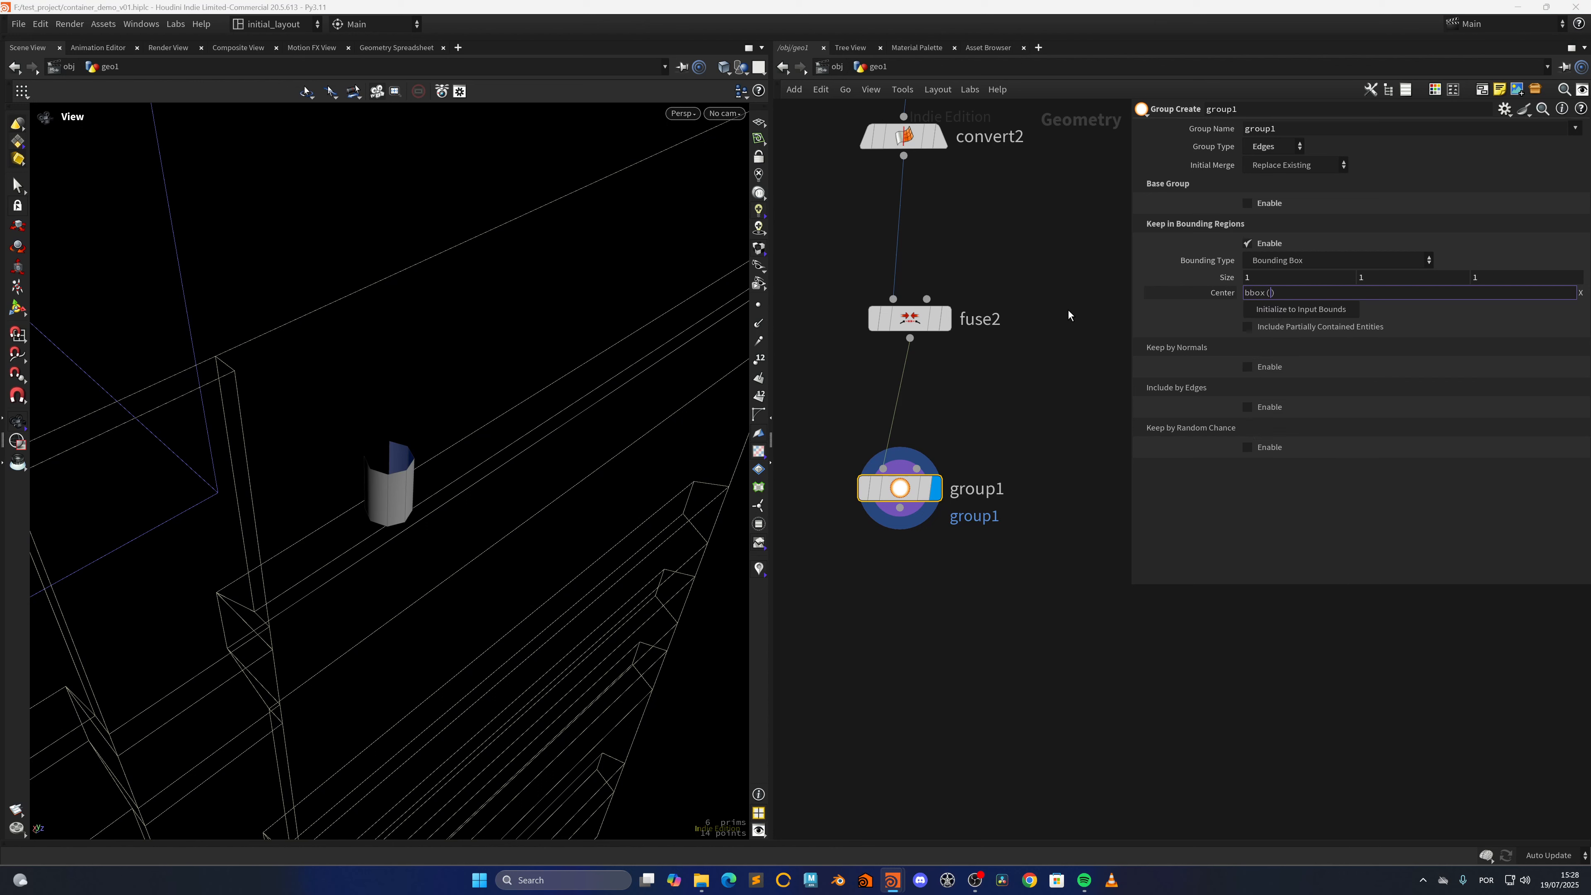
{"action": "type", "text": "0,D_XMAX"}
{"action": "key", "text": "Return"}
{"action": "right_click_drag", "start_coordinate": [364, 482], "coordinate": [394, 500]}
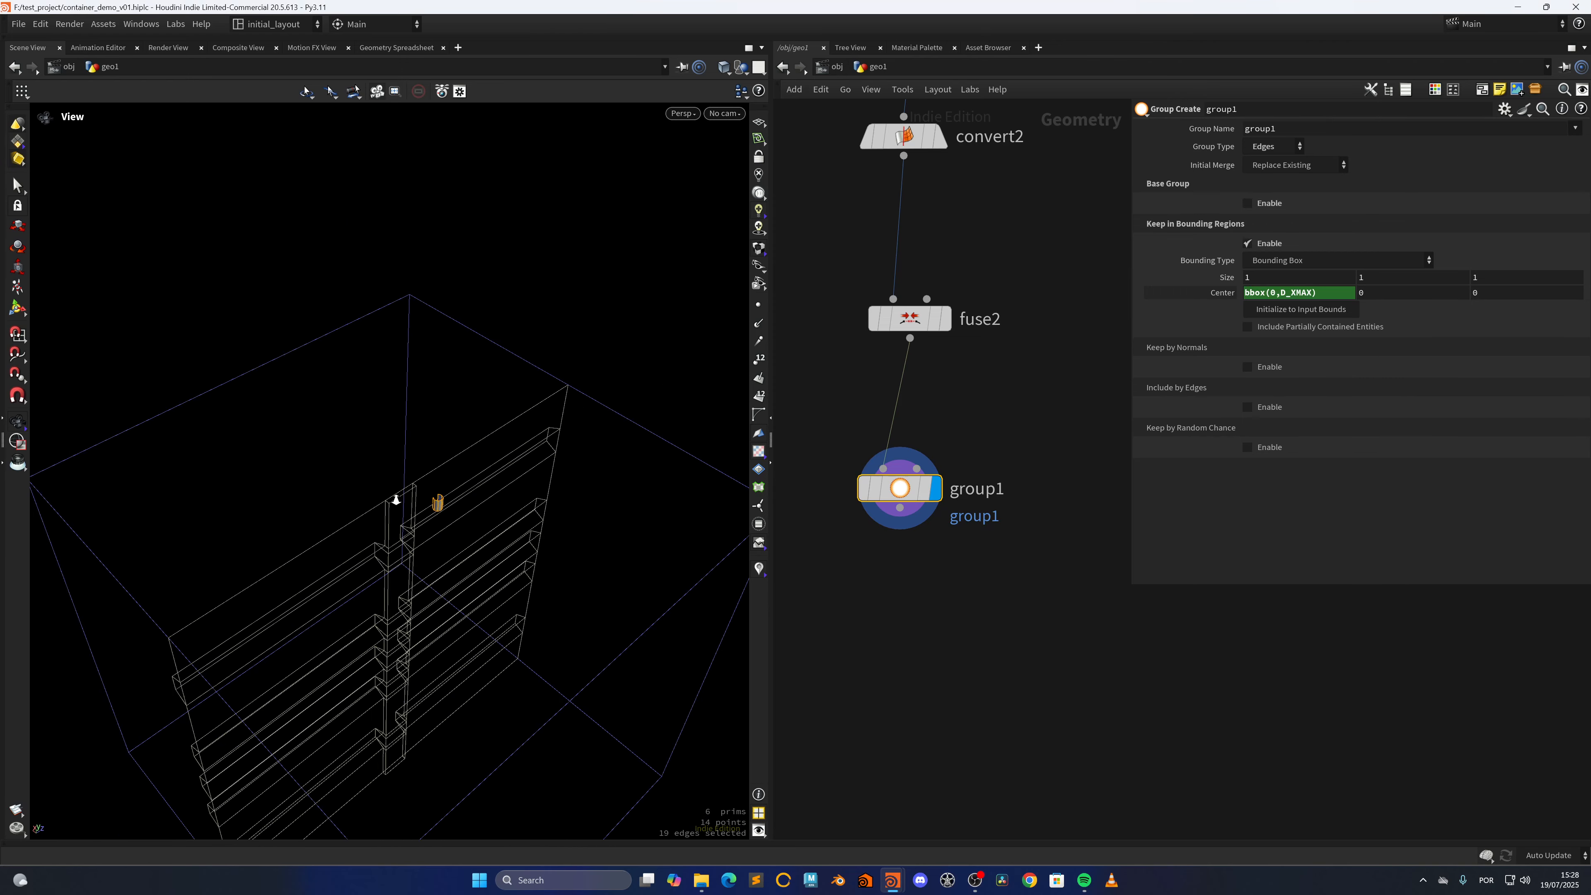
{"action": "left_click_drag", "start_coordinate": [394, 501], "coordinate": [530, 504]}
{"action": "right_click_drag", "start_coordinate": [529, 503], "coordinate": [472, 497]}
{"action": "left_click_drag", "start_coordinate": [471, 497], "coordinate": [515, 547]}
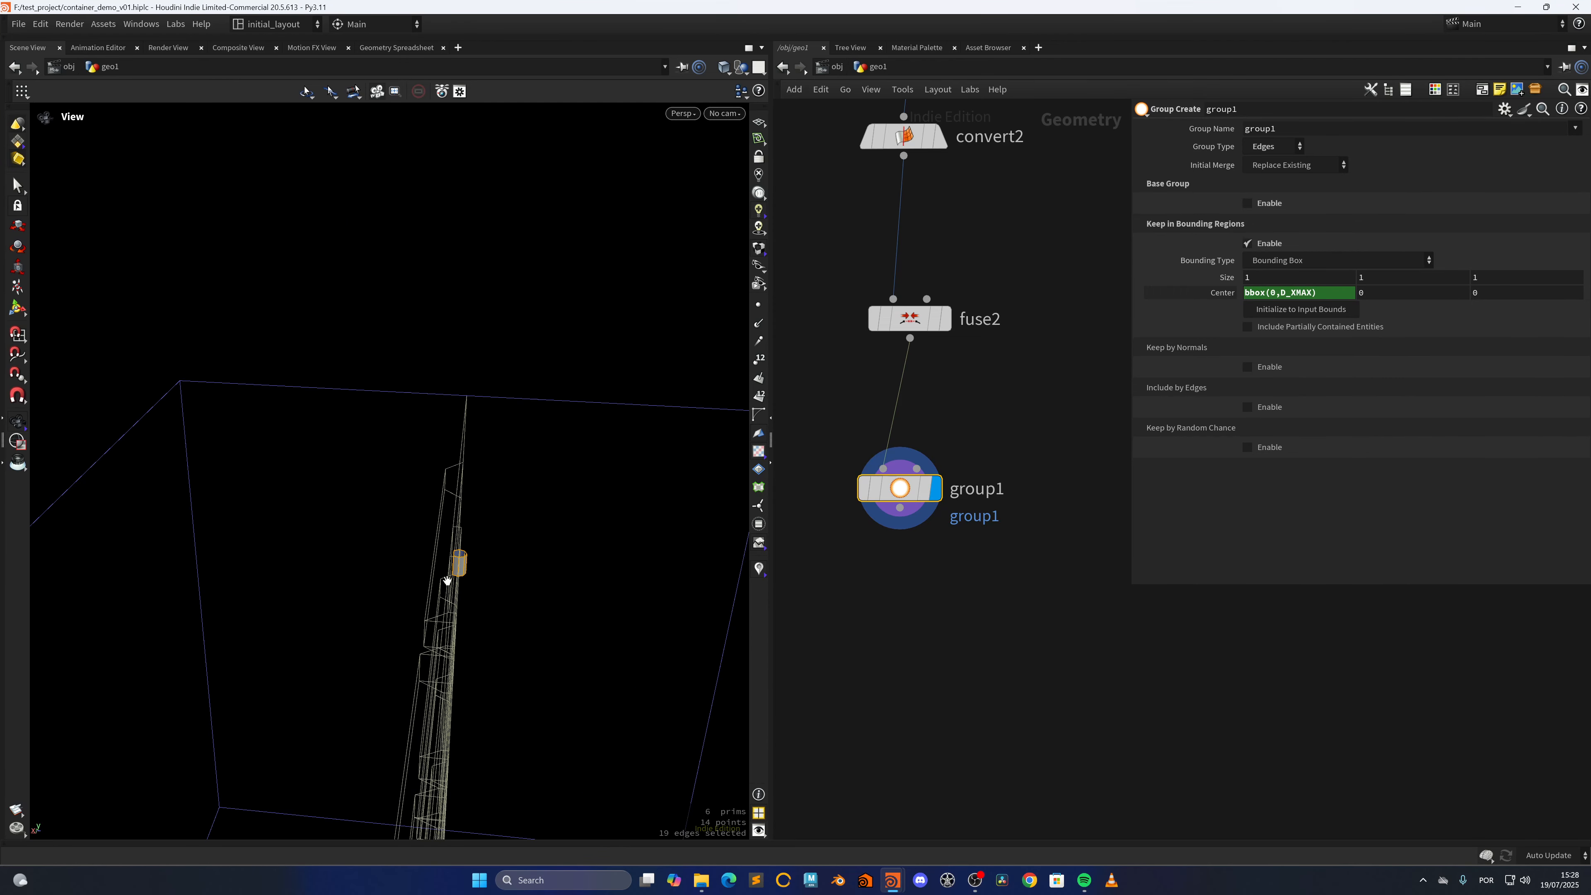
{"action": "scroll", "coordinate": [480, 569], "scroll_direction": "down", "scroll_amount": 2}
Set the X size of group1's bounding box to .01
{"action": "left_click_drag", "start_coordinate": [1262, 278], "coordinate": [1082, 312]}
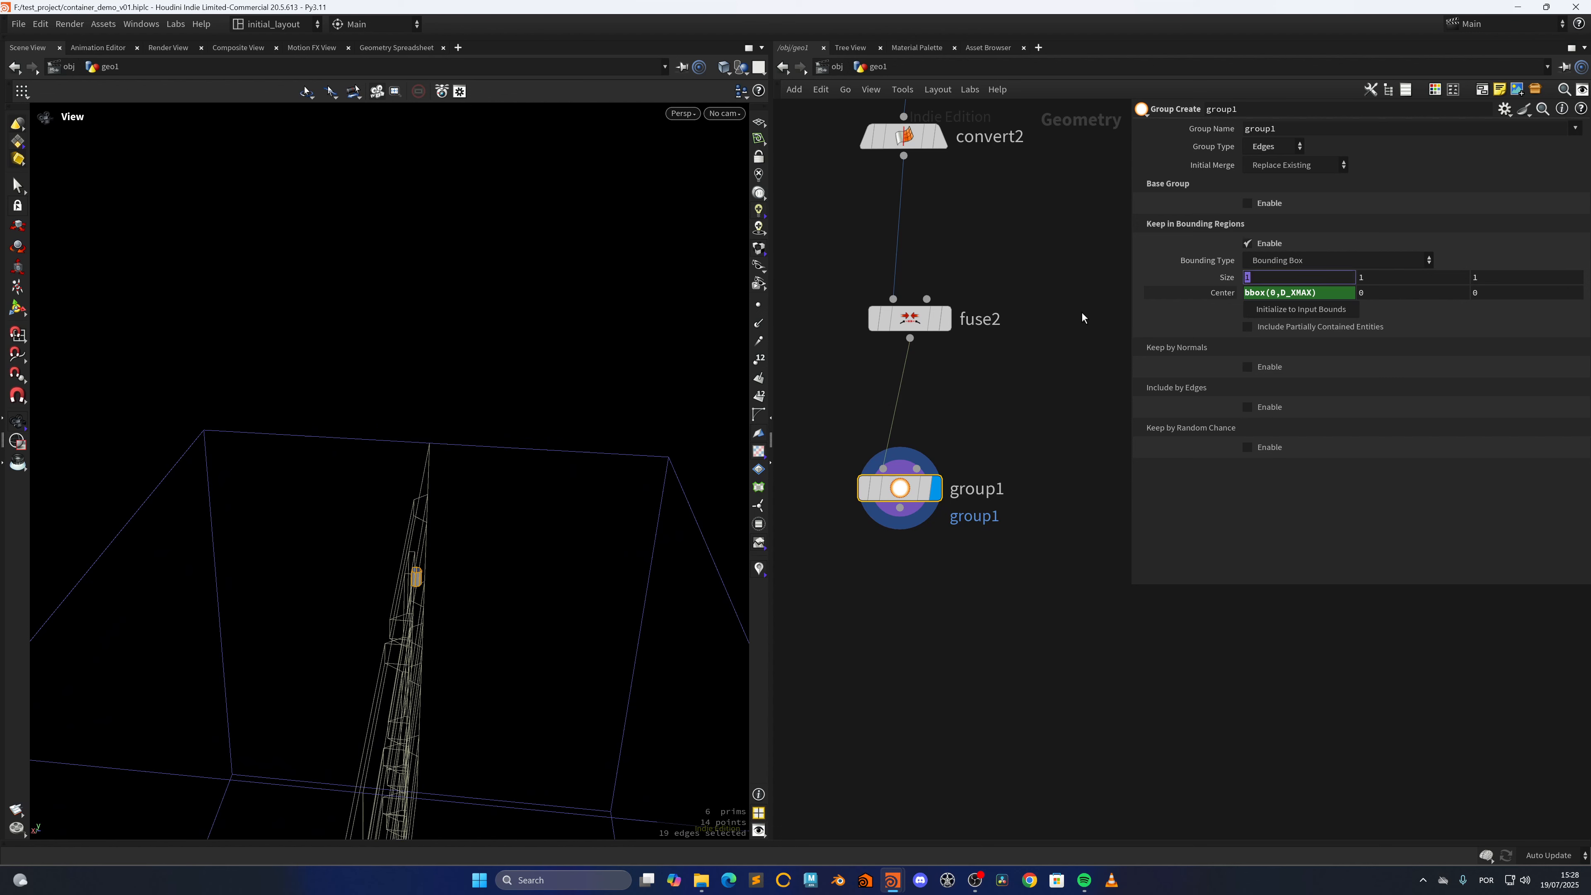
{"action": "type", "text": ".01"}
{"action": "key", "text": "Return"}
{"action": "key", "text": "f"}
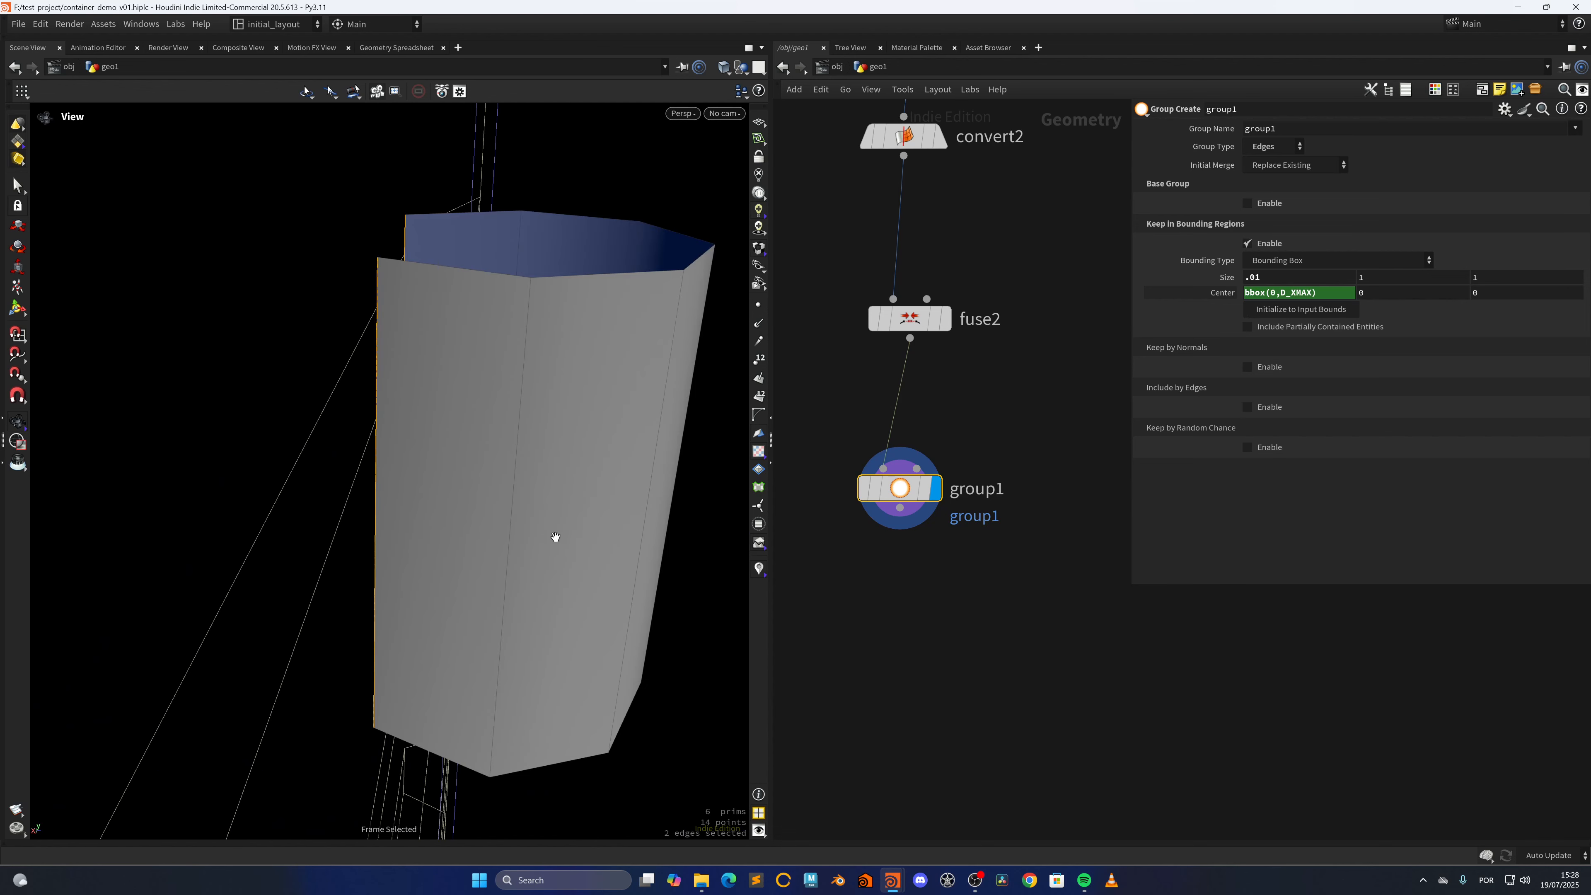
{"action": "scroll", "coordinate": [553, 538], "scroll_direction": "down", "scroll_amount": 5}
{"action": "left_click_drag", "start_coordinate": [638, 473], "coordinate": [426, 508]}
{"action": "scroll", "coordinate": [426, 509], "scroll_direction": "down", "scroll_amount": 8}
{"action": "middle_click_drag", "start_coordinate": [426, 508], "coordinate": [352, 540]}
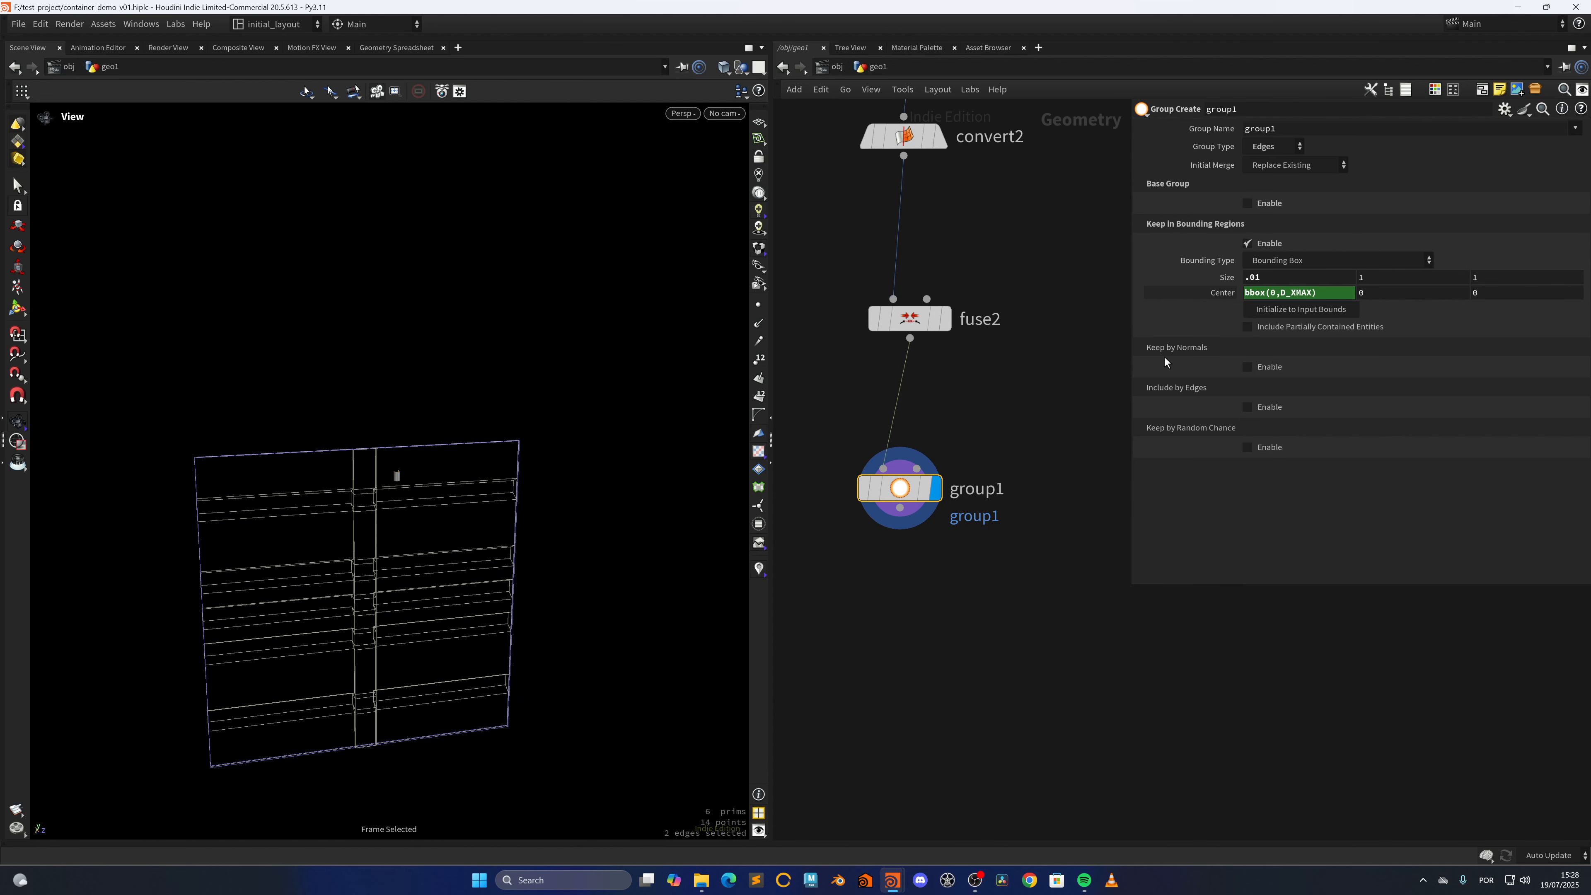
Set the bounding box's Center Y on group1 to the expression centroid(0,D_Y)
{"action": "left_click", "coordinate": [1359, 292]}
{"action": "type", "text": "cenr"}
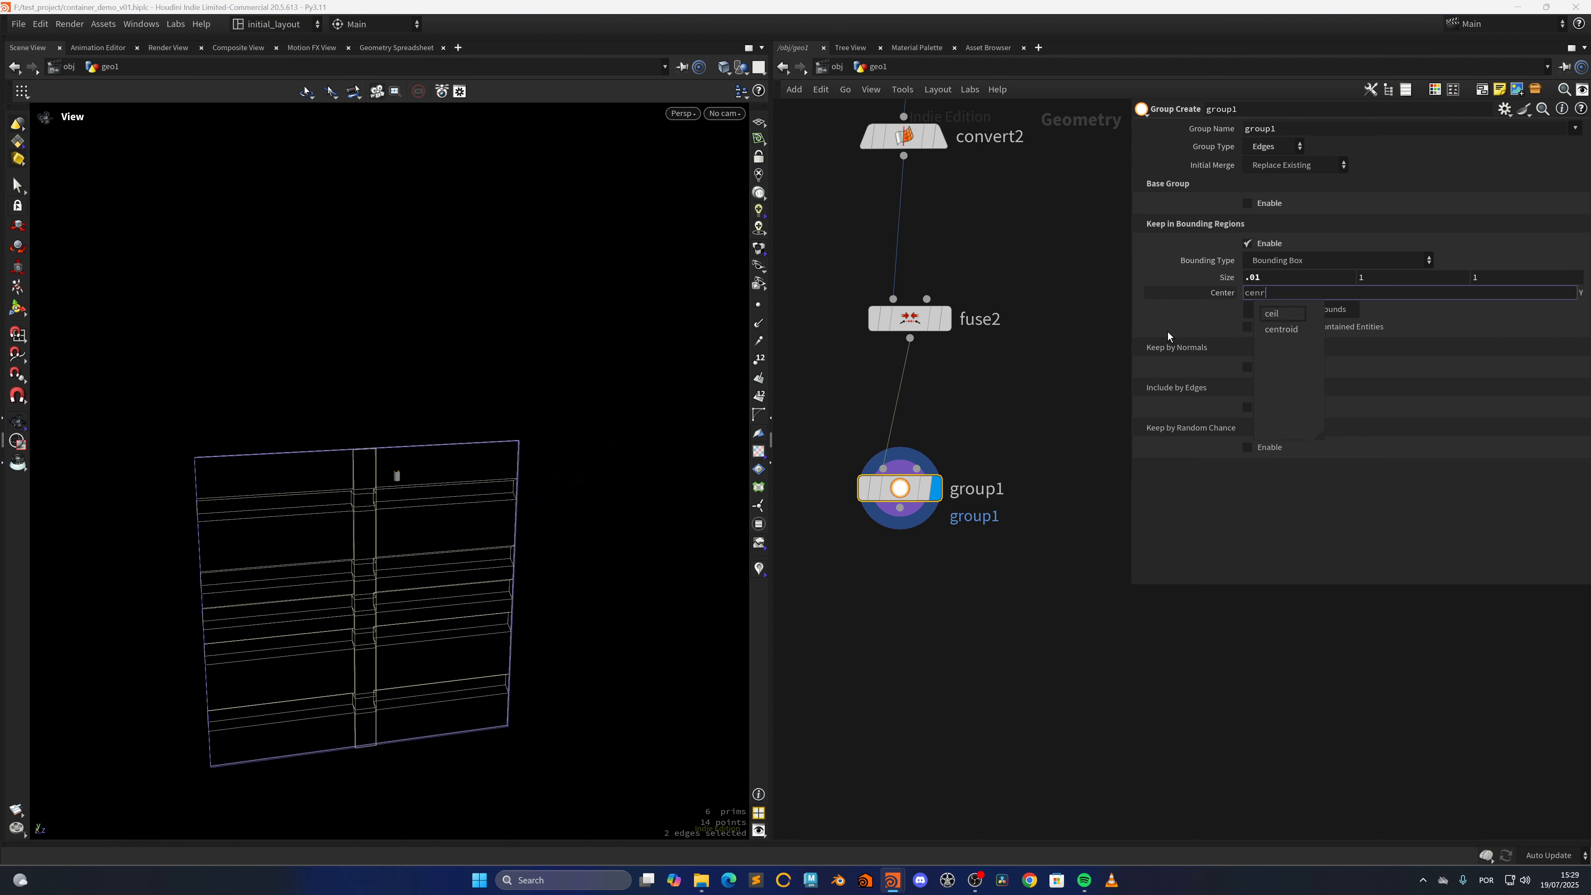
{"action": "key", "text": "BackSpace"}
{"action": "type", "text": "troid()"}
{"action": "key", "text": "Left"}
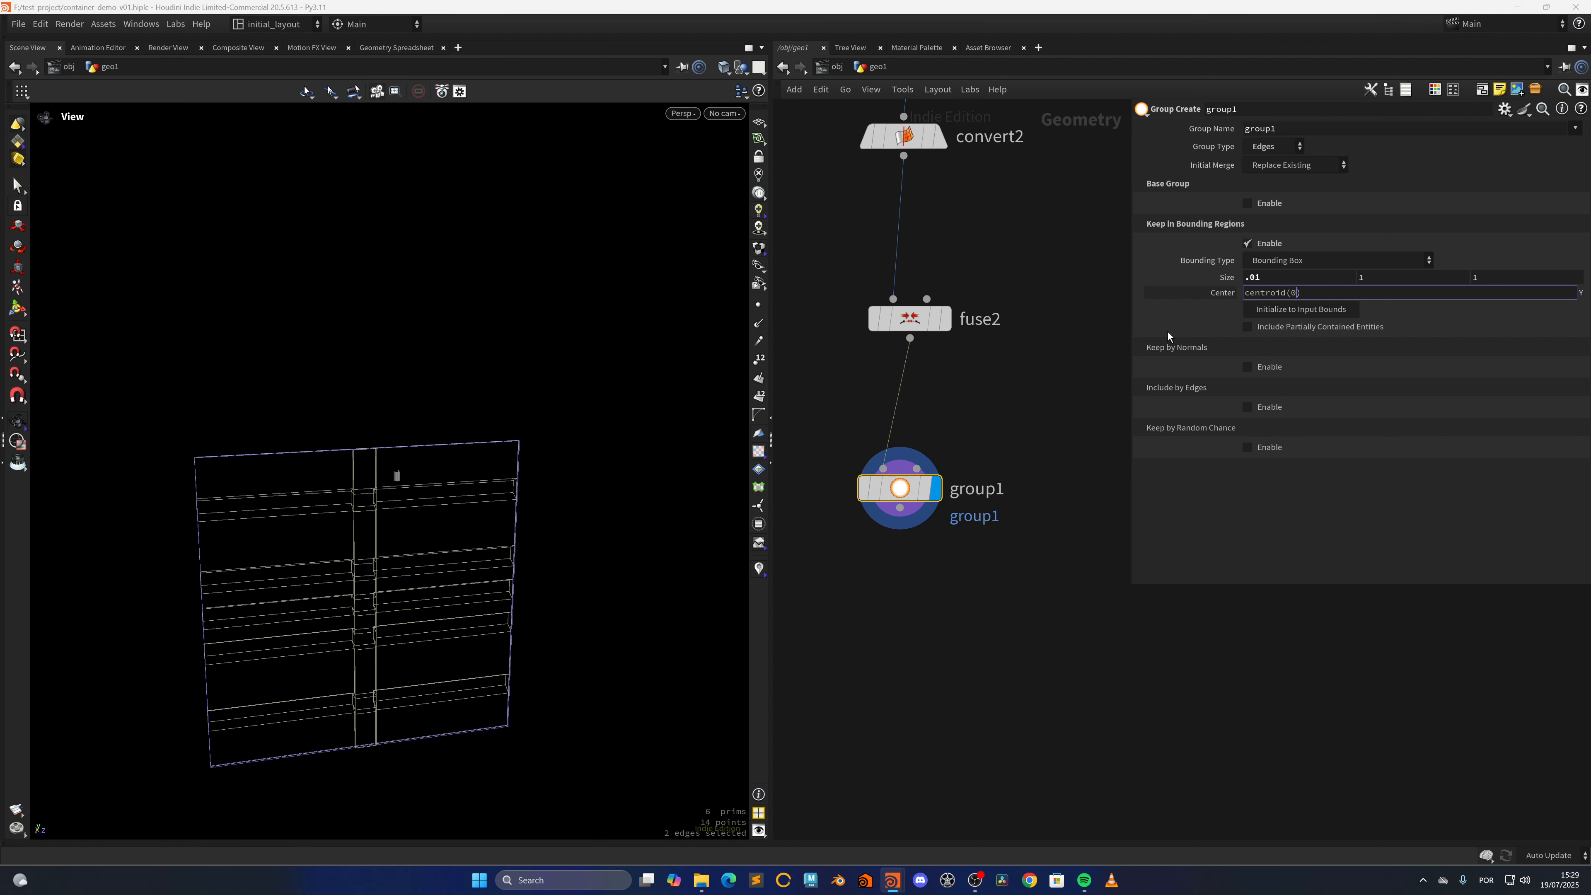
{"action": "type", "text": "0,D_Y"}
{"action": "key", "text": "Return"}
{"action": "left_click", "coordinate": [1401, 297], "text": "ctrl+shift"}
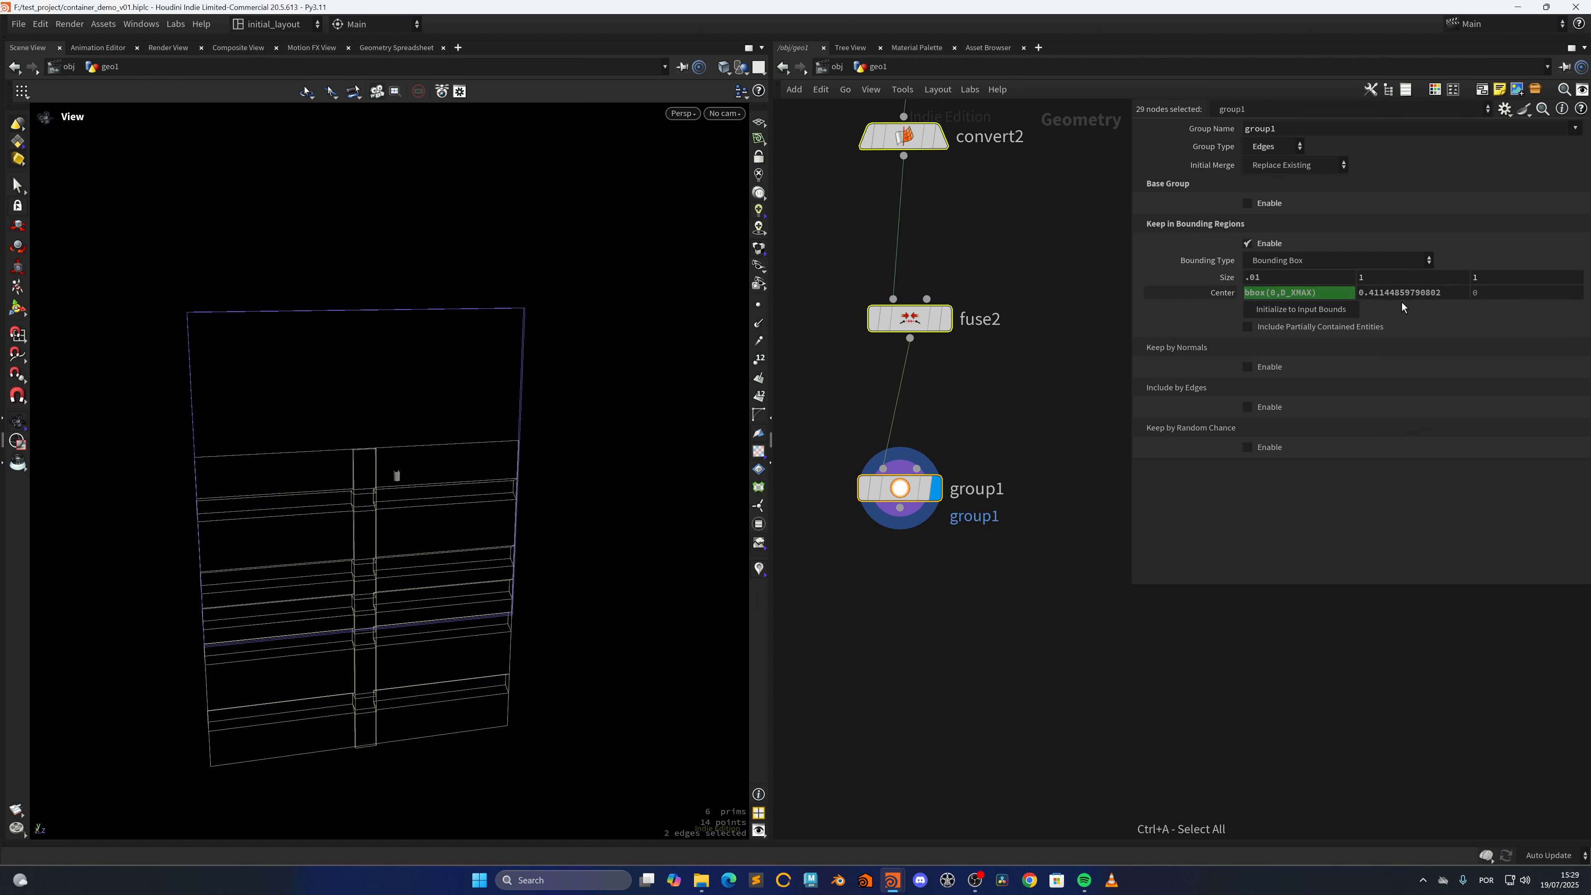
{"action": "key", "text": "ctrl+z"}
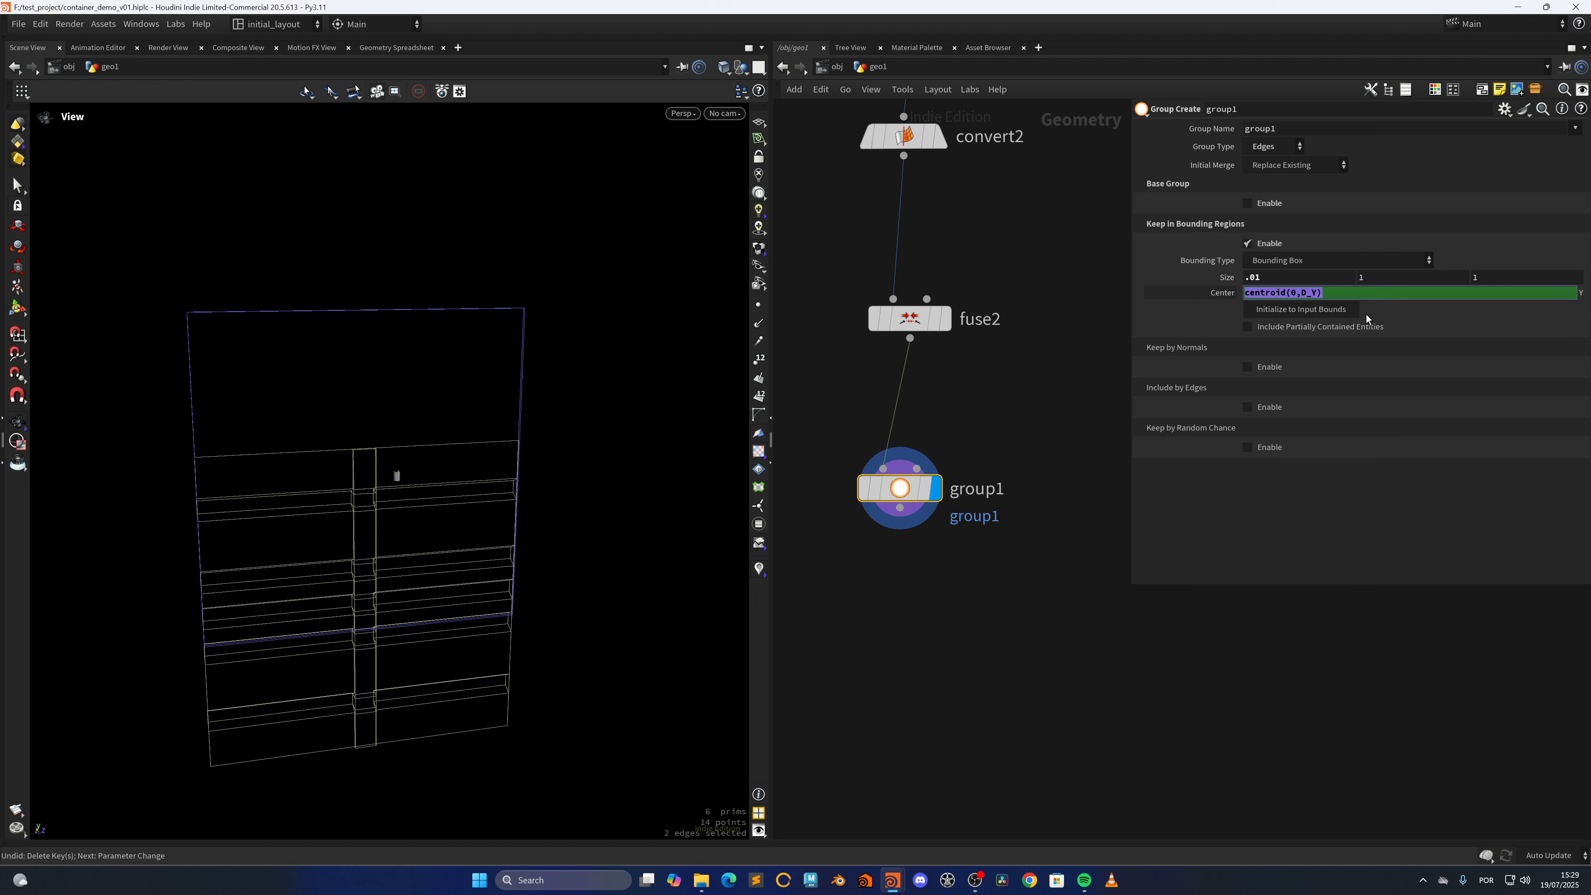
{"action": "type", "text": "point(-1,  detail(-2,\"iteration\",0) , \"uv\",0)"}
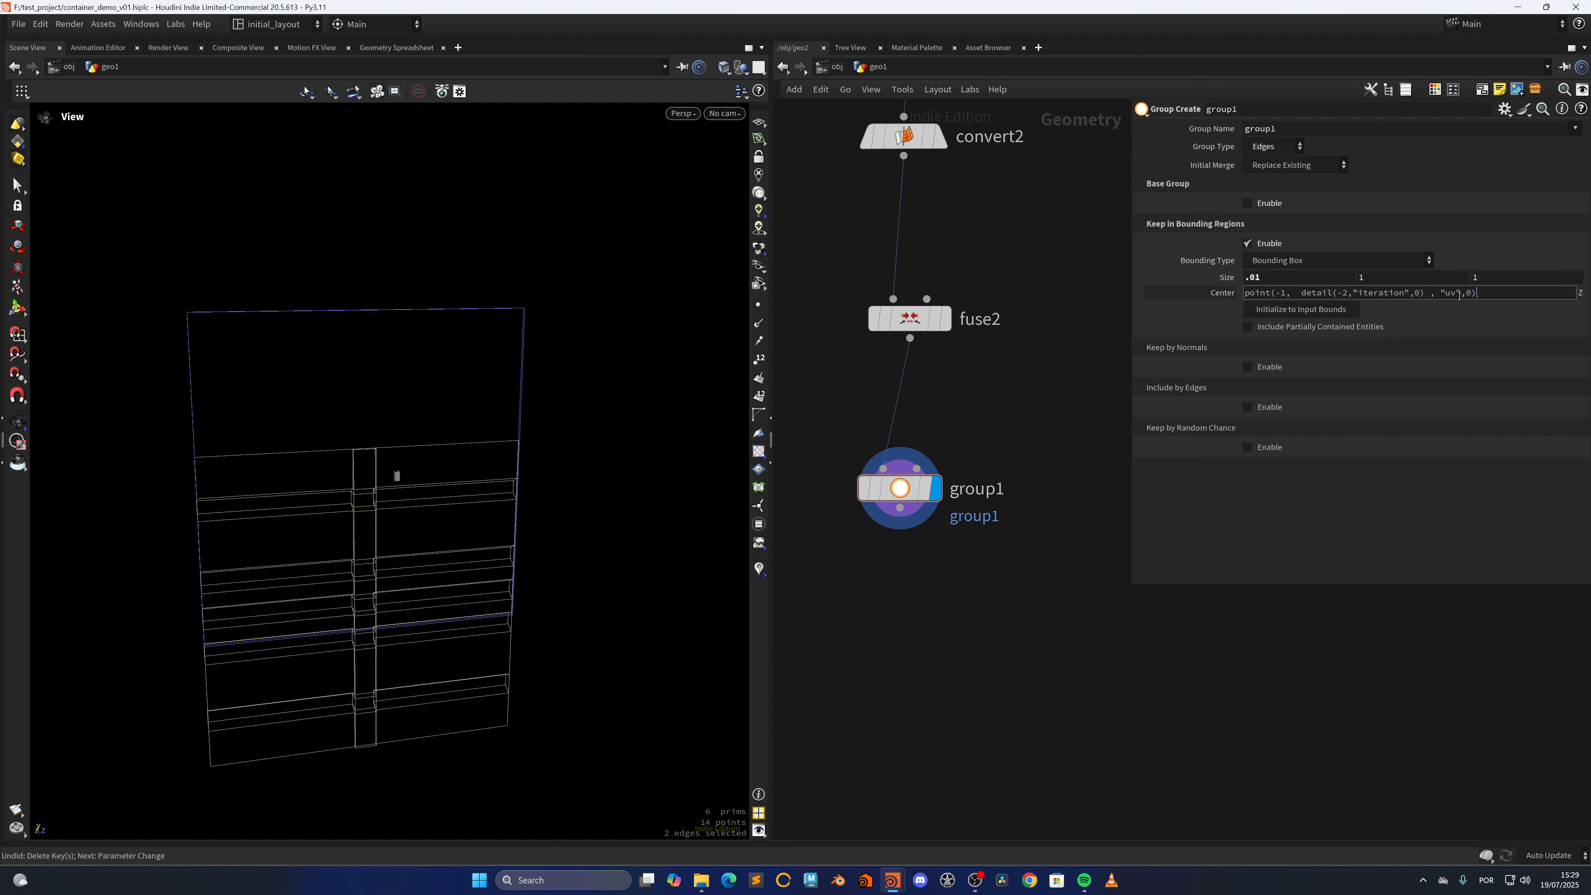
{"action": "key", "text": "Return"}
Set the bounding box's Center Z on group1 to the expression centroid(0,D_Z)
{"action": "left_click", "coordinate": [1362, 292]}
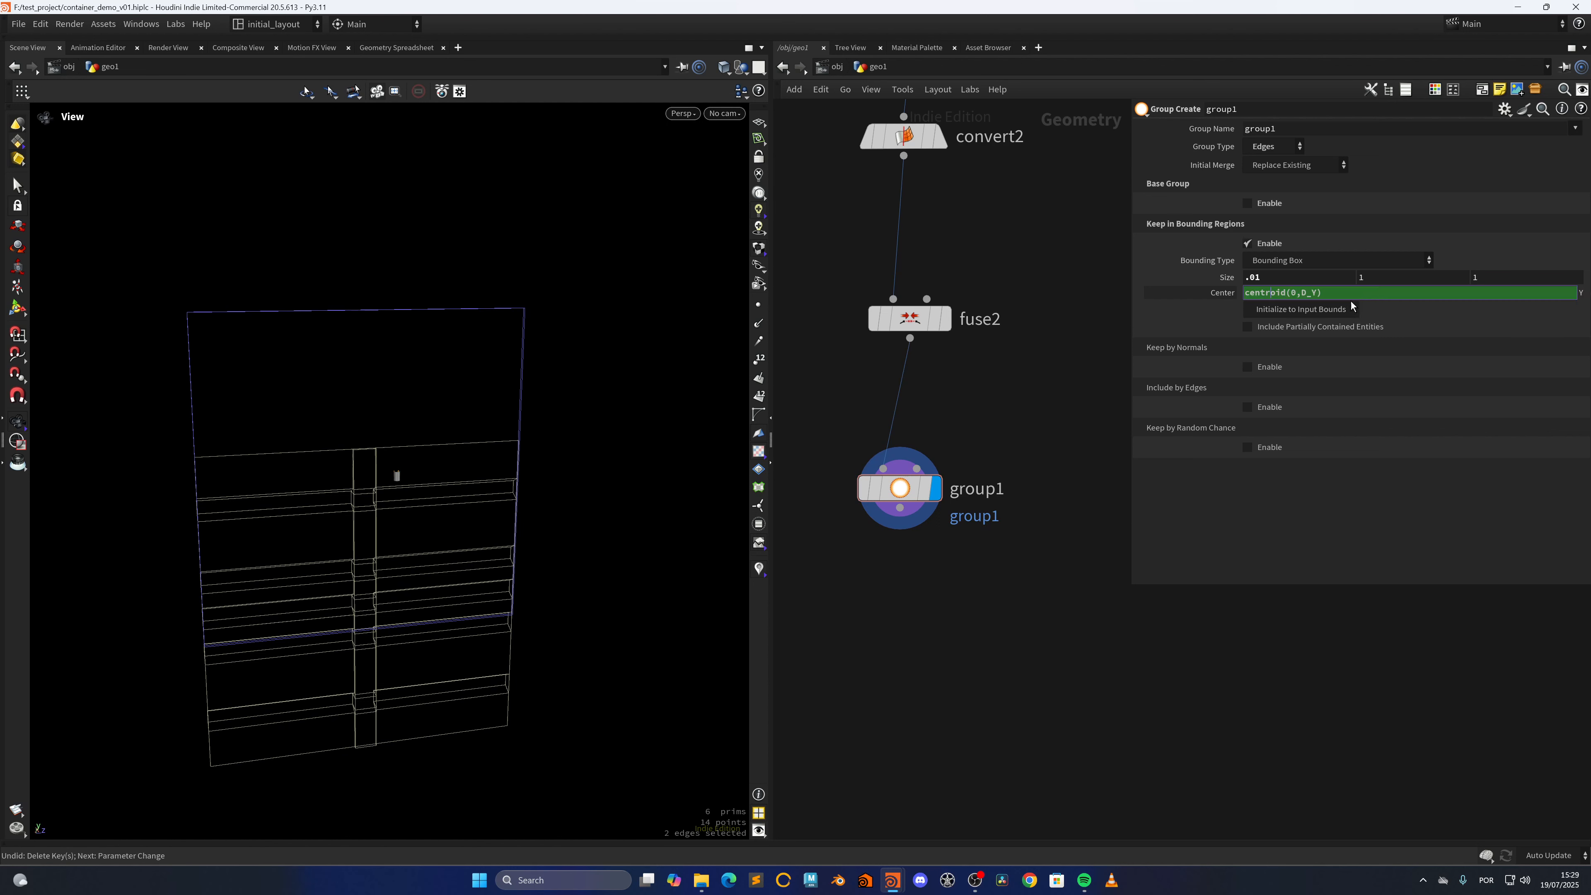
{"action": "key", "text": "ctrl+c"}
{"action": "left_click", "coordinate": [1189, 369]}
{"action": "left_click", "coordinate": [1501, 293]}
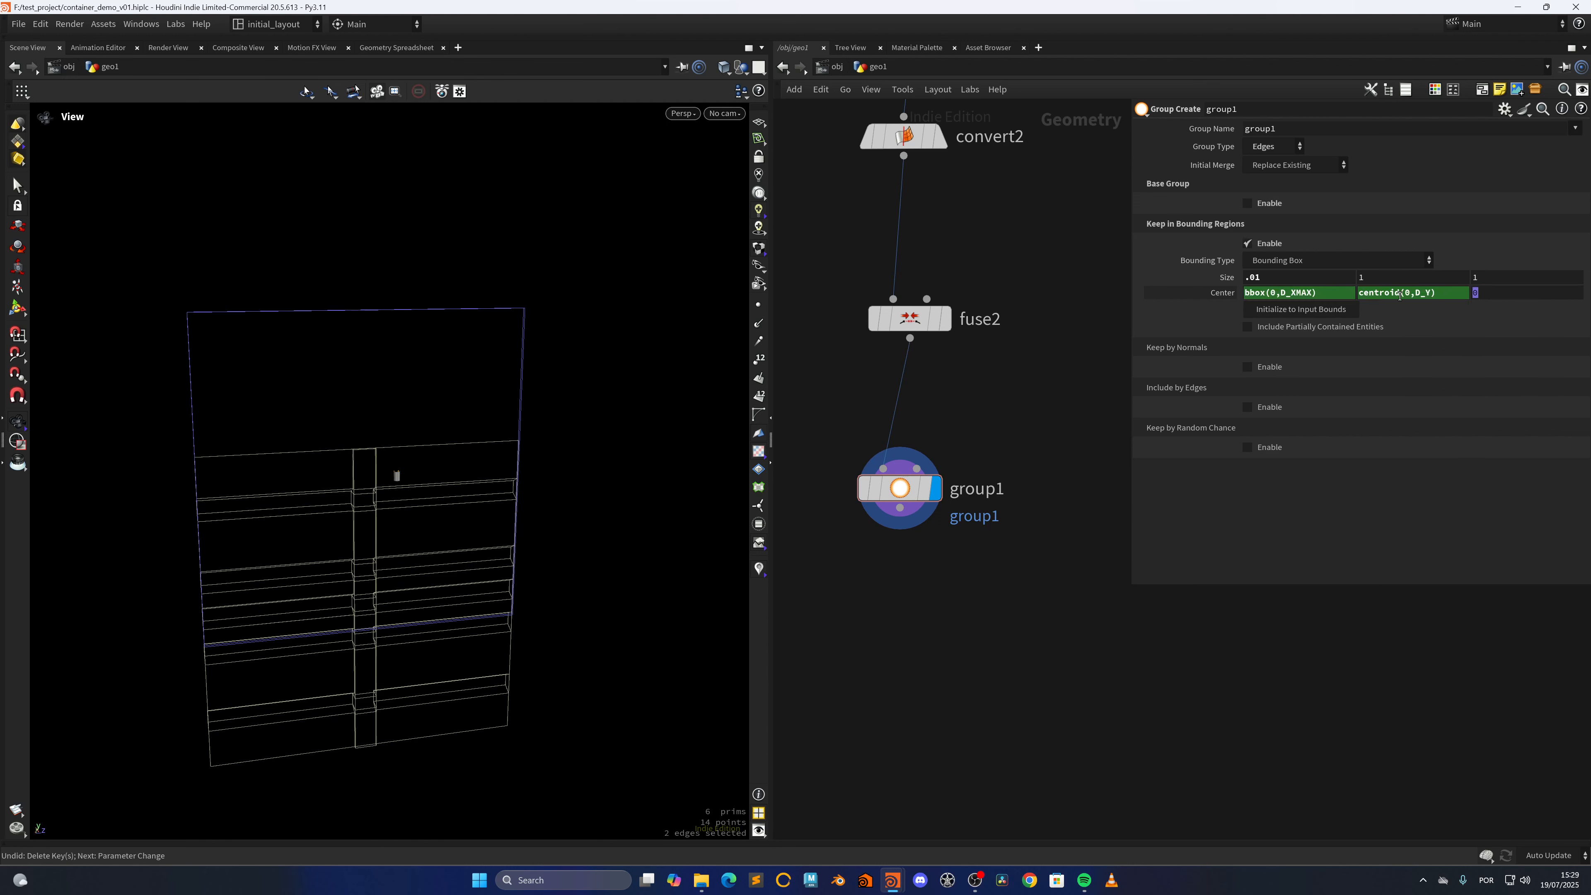
{"action": "key", "text": "ctrl+v"}
{"action": "key", "text": "Left"}
{"action": "key", "text": "BackSpace"}
{"action": "type", "text": "Z"}
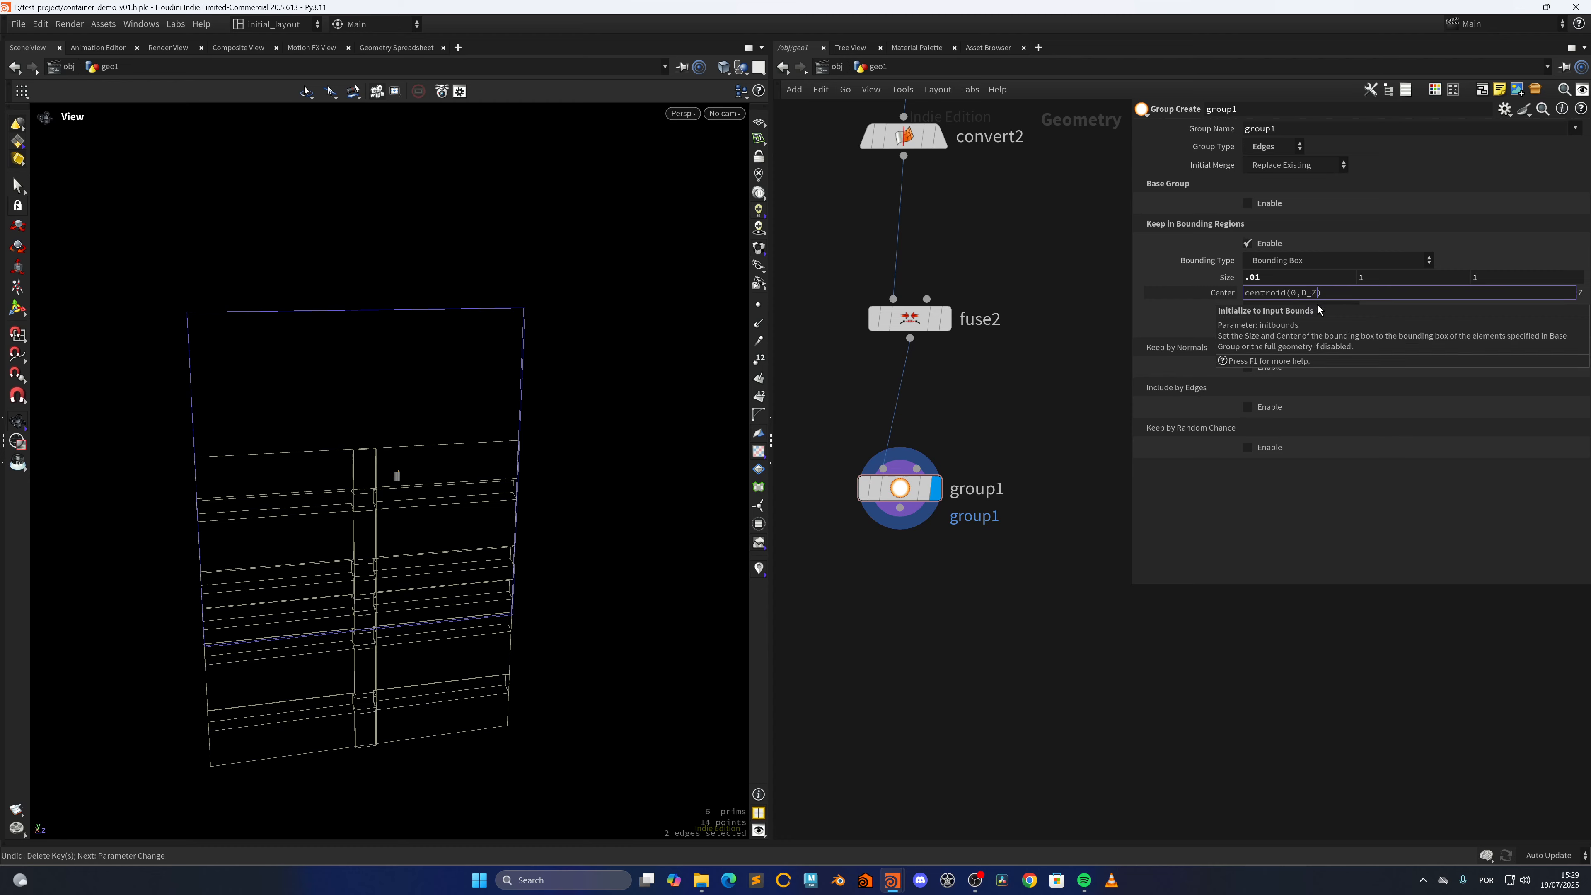
{"action": "key", "text": "Return"}
{"action": "right_click_drag", "start_coordinate": [554, 370], "coordinate": [425, 513]}
{"action": "left_click_drag", "start_coordinate": [426, 514], "coordinate": [376, 558]}
{"action": "right_click_drag", "start_coordinate": [376, 557], "coordinate": [519, 503]}
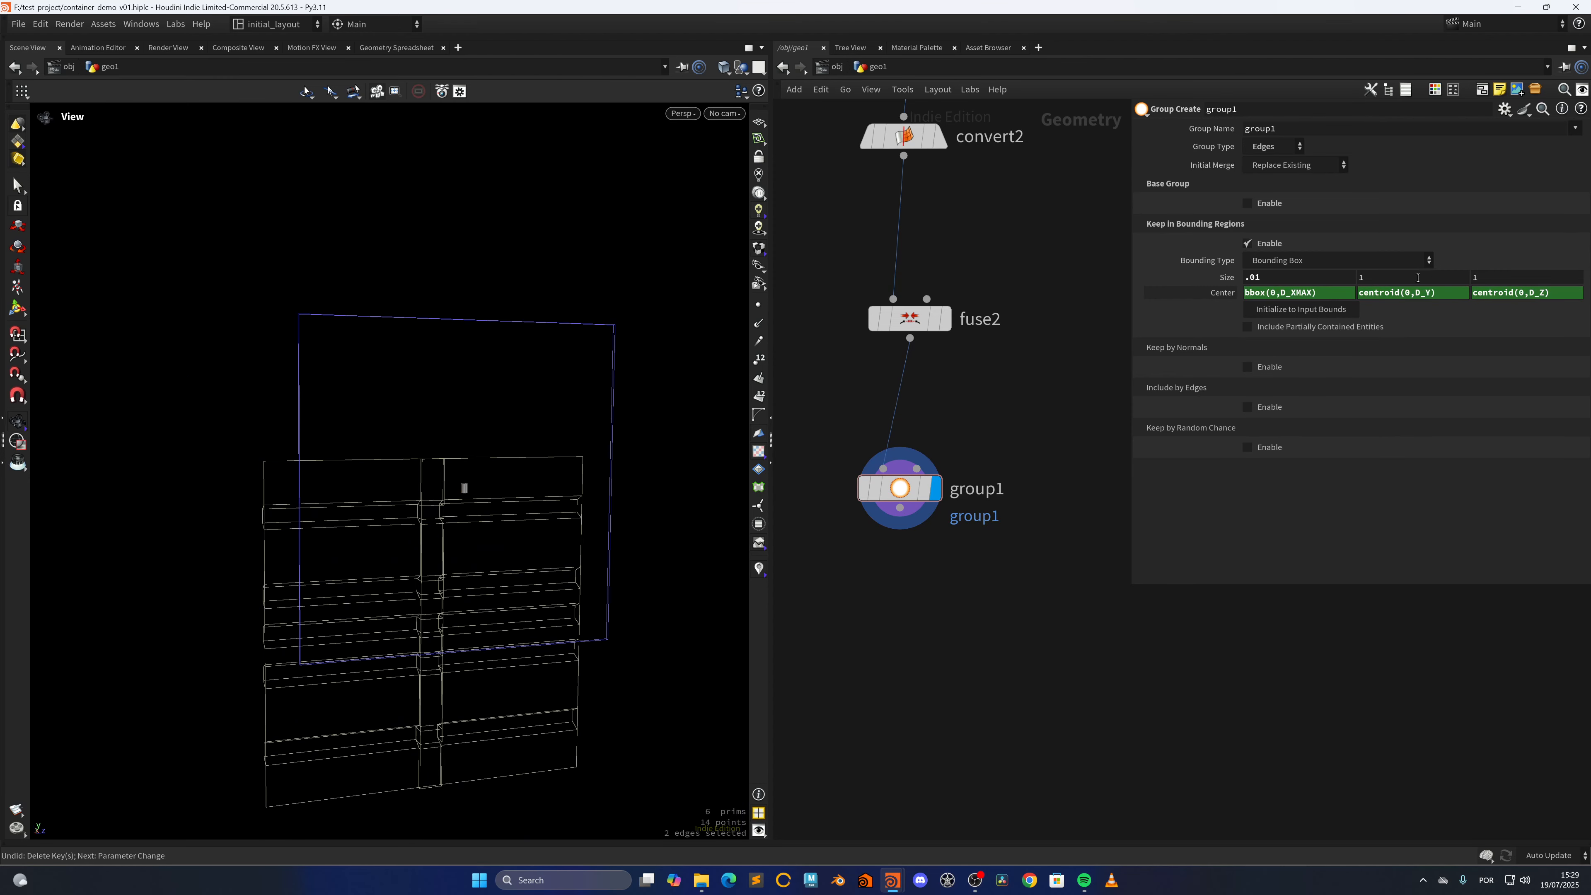
Add a PolyExtrude node after group1, connect it to group1's output and display it
{"action": "middle_click_drag", "start_coordinate": [868, 616], "coordinate": [932, 557]}
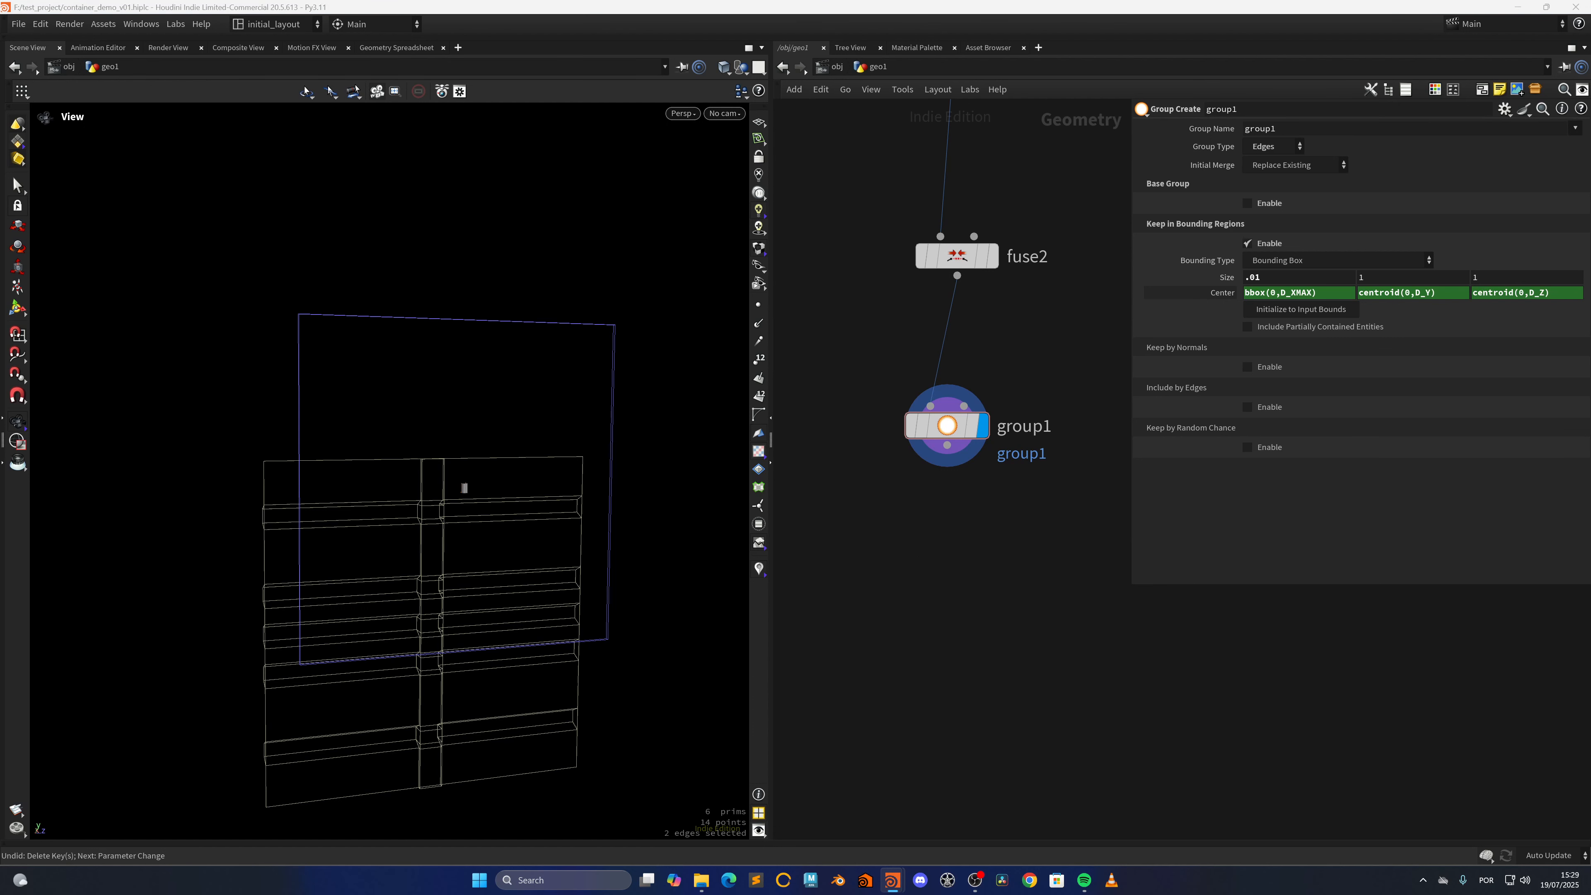
{"action": "key", "text": "Tab"}
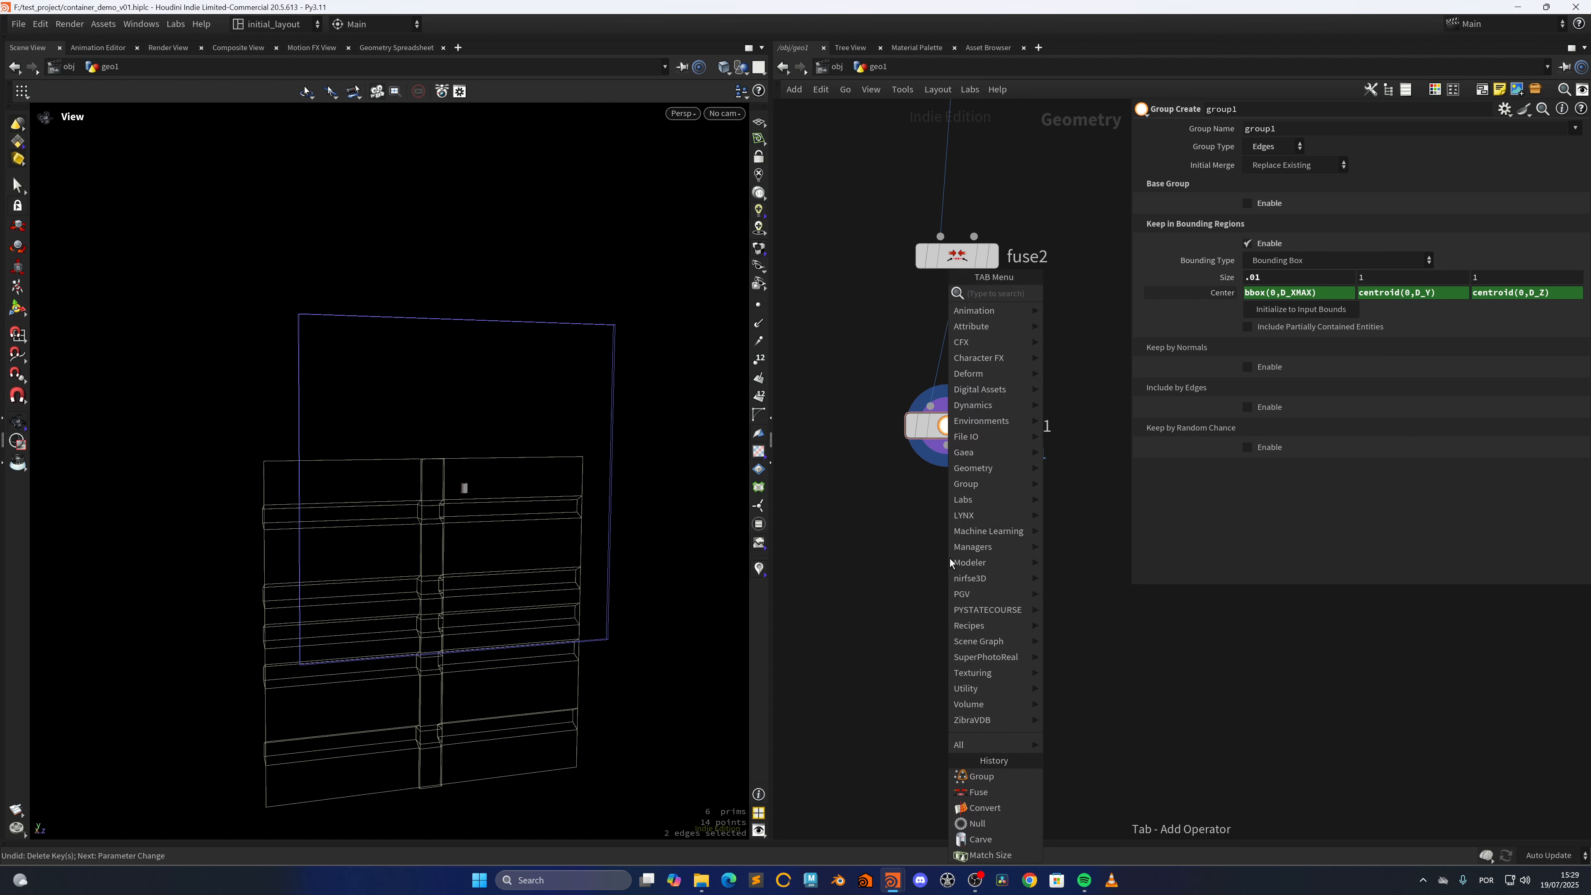
{"action": "type", "text": "polye"}
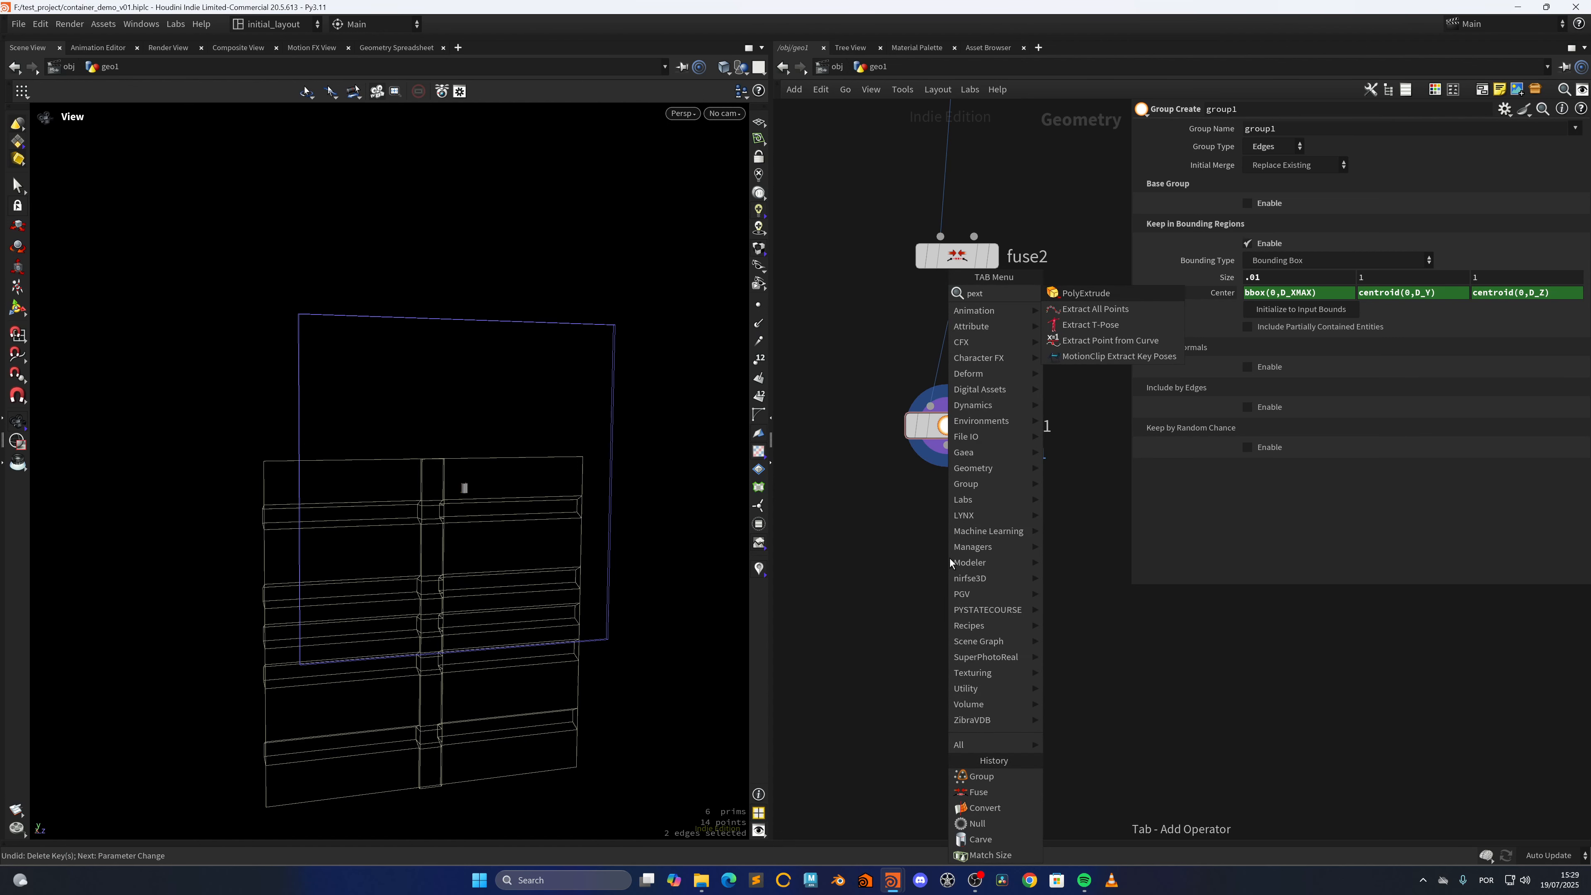
{"action": "key", "text": "Return"}
{"action": "left_click", "coordinate": [949, 558]}
{"action": "key", "text": "f"}
{"action": "left_click_drag", "start_coordinate": [947, 446], "coordinate": [932, 537]}
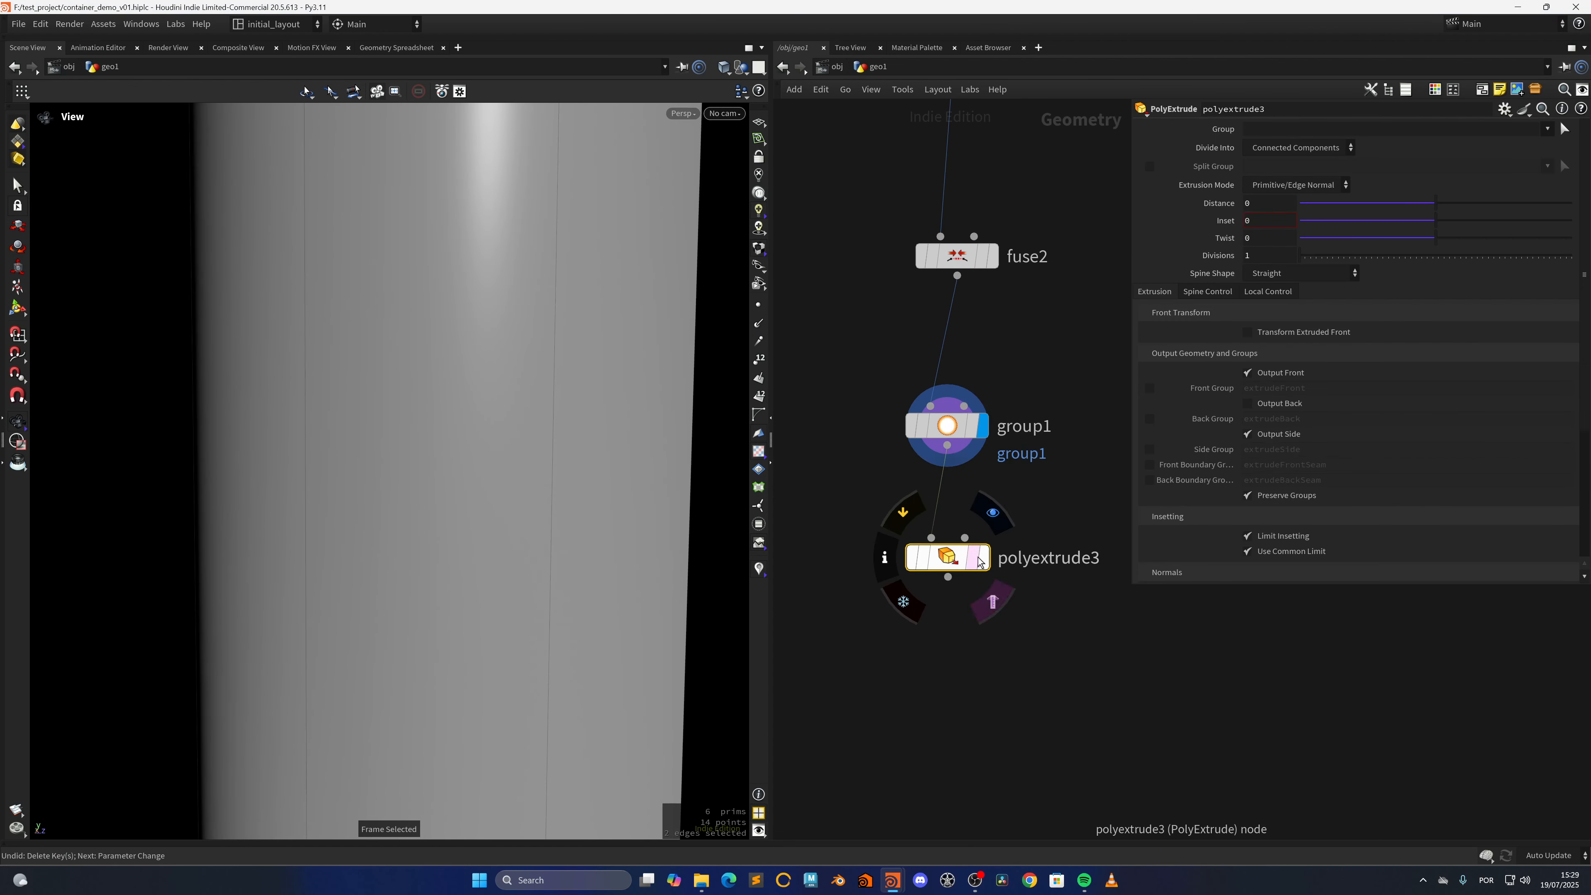
{"action": "left_click", "coordinate": [983, 557]}
{"action": "key", "text": "f"}
{"action": "right_click_drag", "start_coordinate": [611, 516], "coordinate": [384, 550]}
{"action": "left_click_drag", "start_coordinate": [385, 550], "coordinate": [584, 572]}
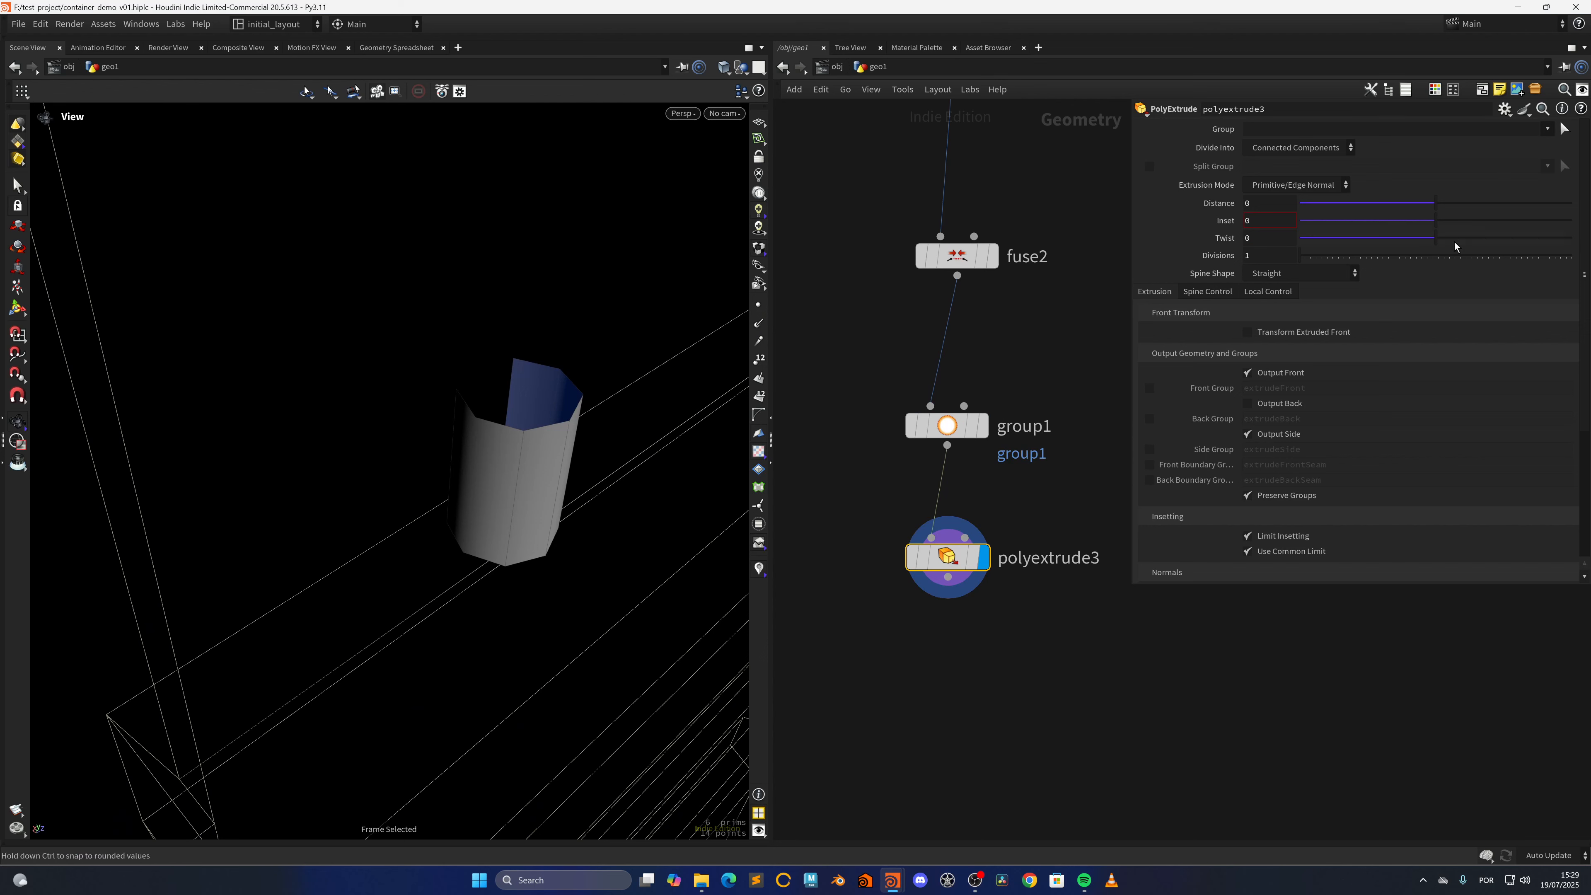
Restrict polyextrude3 to group1, set its Distance to 0.014 and switch the viewport to wireframe
{"action": "left_click", "coordinate": [1546, 128]}
{"action": "left_click", "coordinate": [1558, 146]}
{"action": "mouse_move", "coordinate": [1438, 201]}
{"action": "left_mouse_down"}
{"action": "mouse_move", "coordinate": [1461, 202]}
{"action": "mouse_move", "coordinate": [1438, 198]}
{"action": "left_mouse_up"}
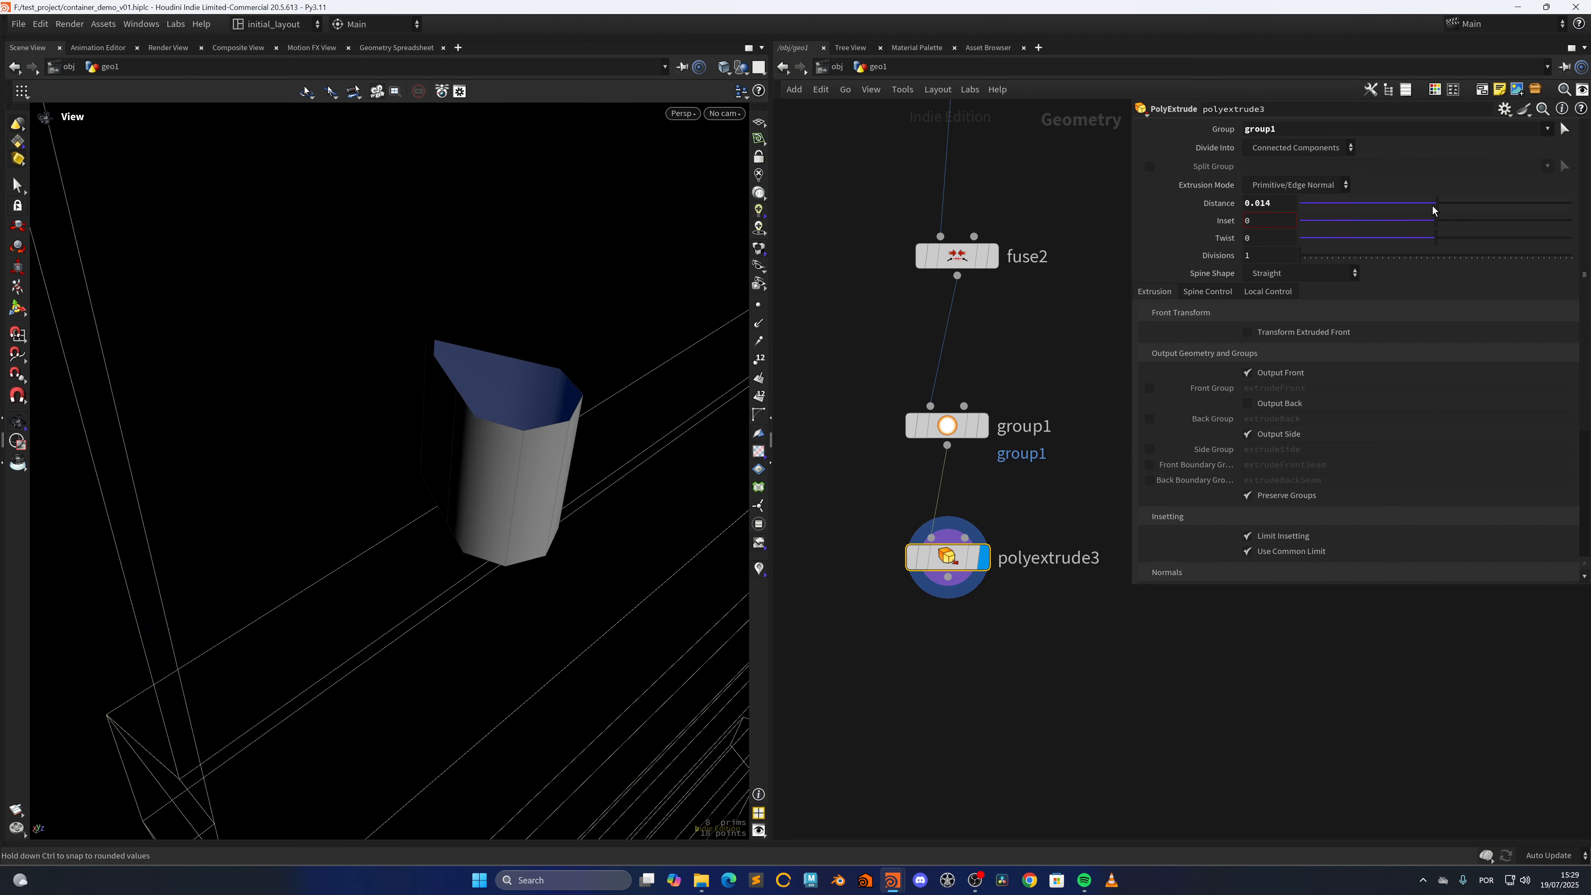
{"action": "left_click_drag", "start_coordinate": [432, 435], "coordinate": [571, 476]}
{"action": "key", "text": "shift+w"}
{"action": "middle_click_drag", "start_coordinate": [571, 476], "coordinate": [422, 556]}
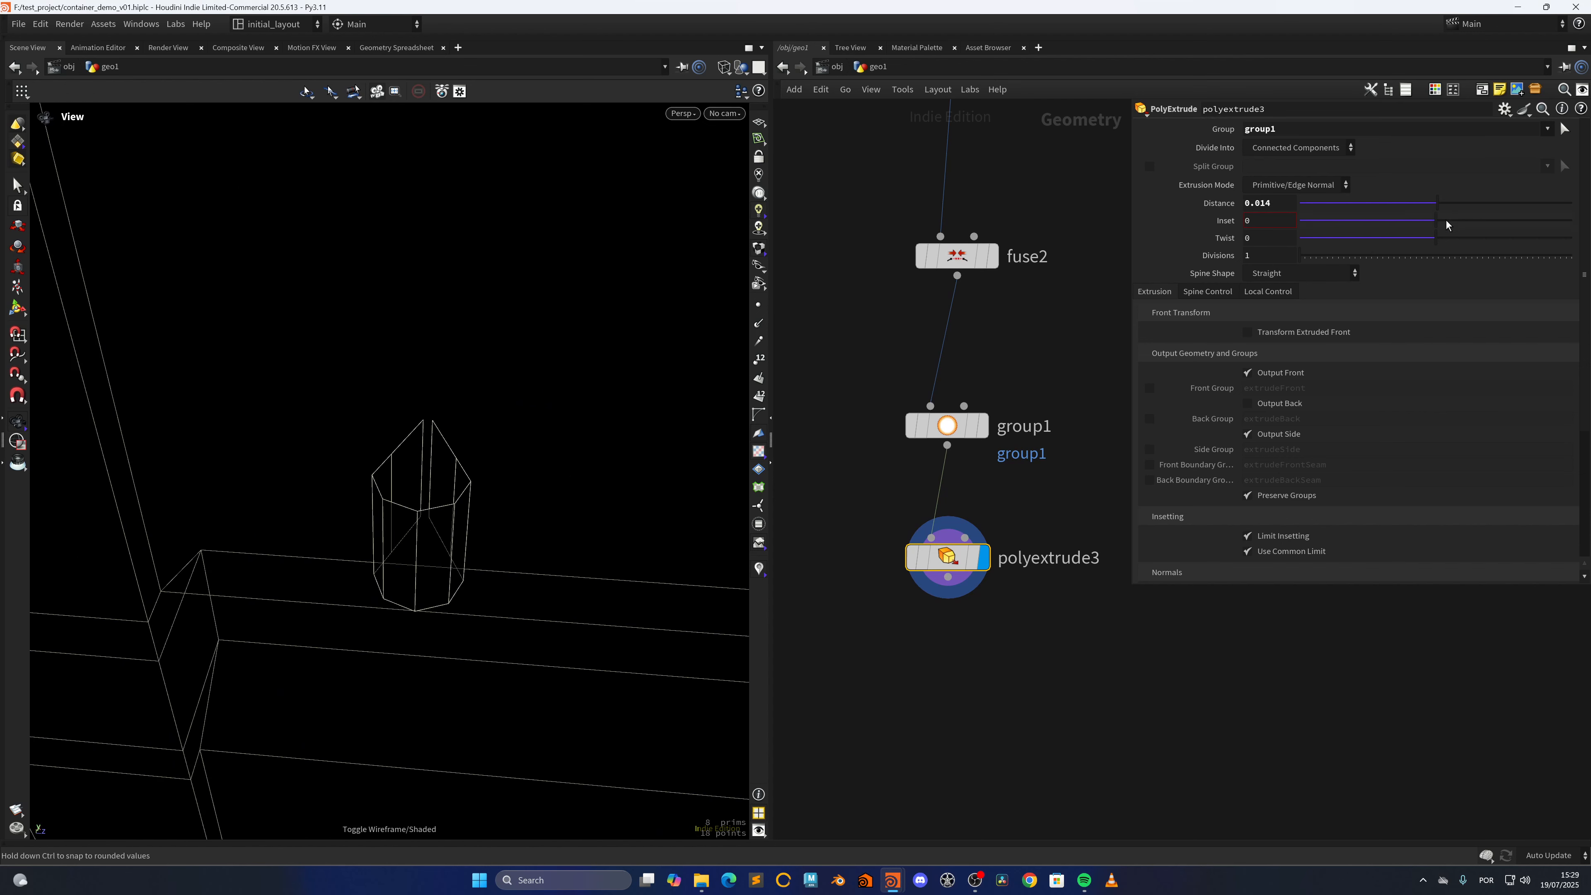
Change polyextrude3's Extrusion Mode to Point Normal and set the Distance to 0.038
{"action": "left_click_drag", "start_coordinate": [1439, 204], "coordinate": [1433, 204]}
{"action": "left_click", "coordinate": [1305, 184]}
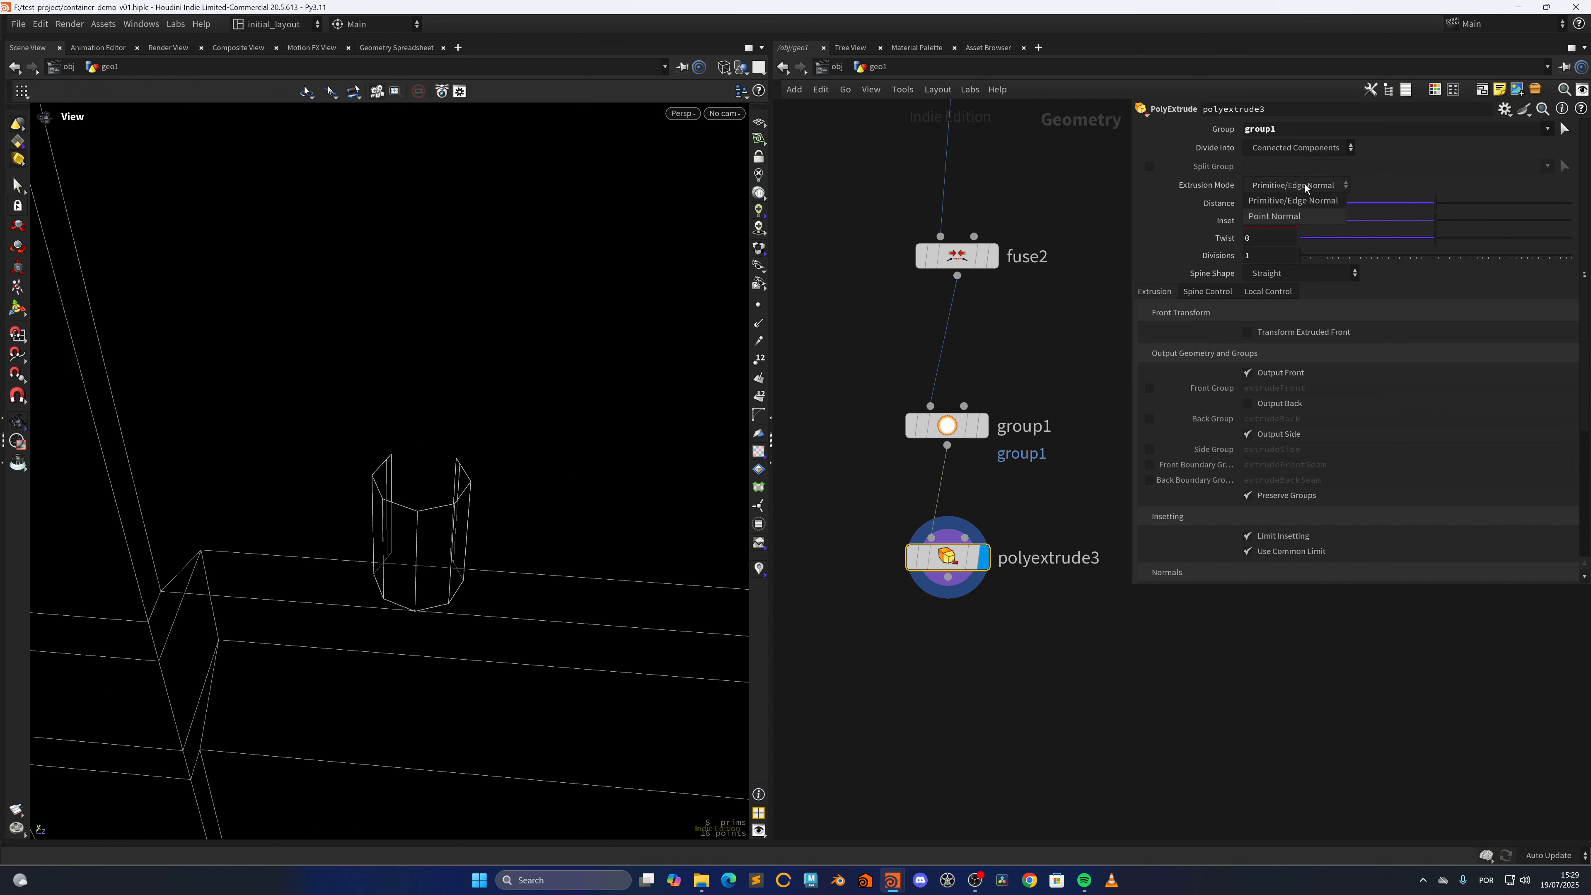
{"action": "left_click", "coordinate": [1289, 215]}
{"action": "left_click_drag", "start_coordinate": [1438, 202], "coordinate": [1443, 199]}
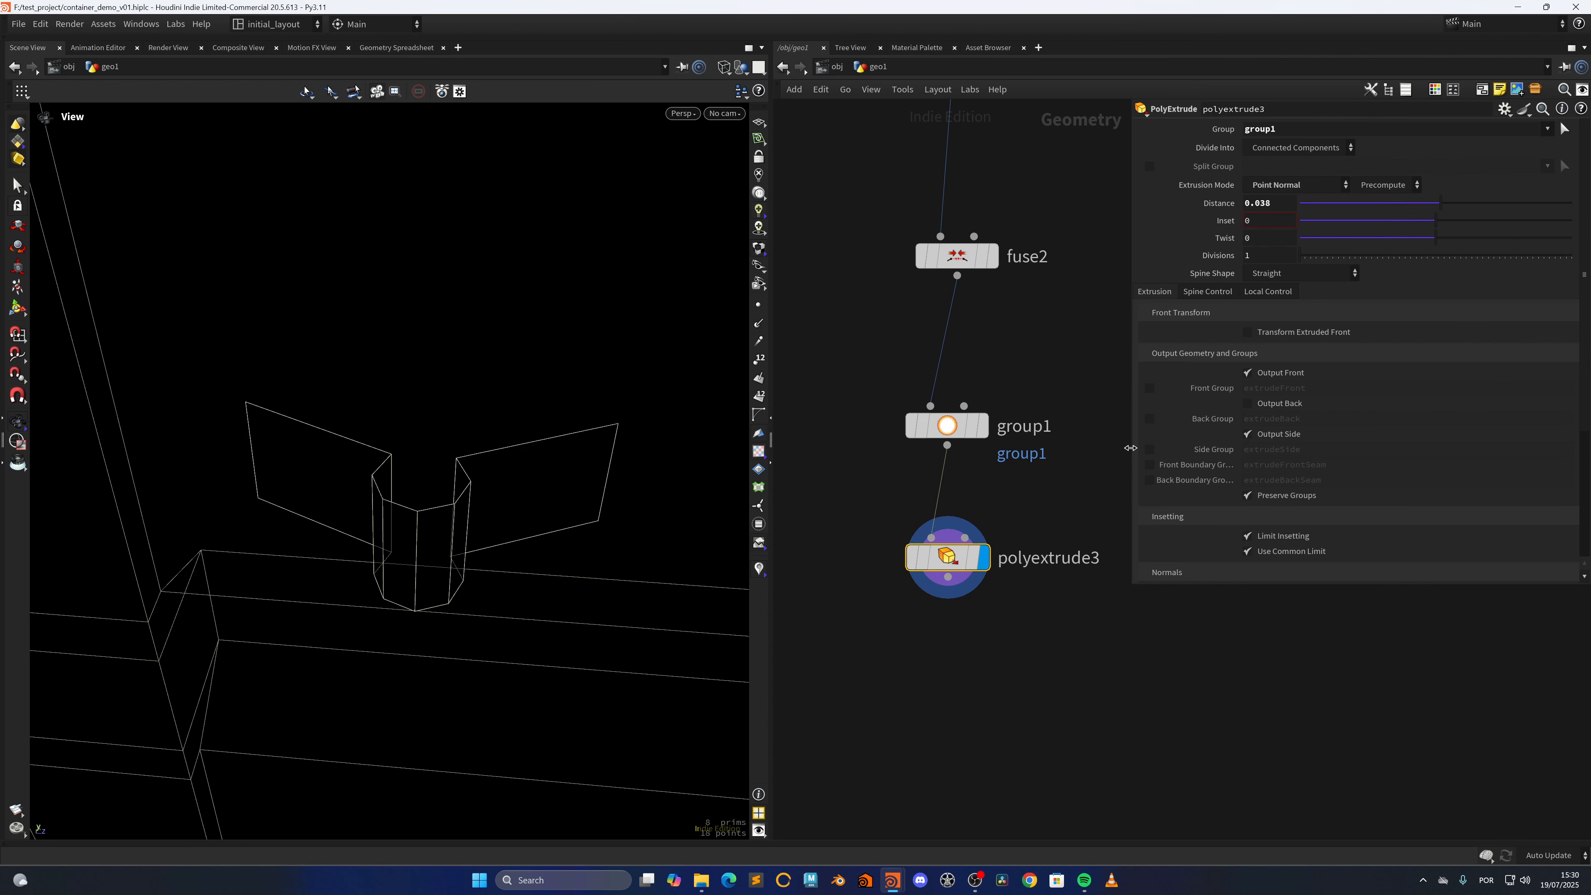
Insert an Attribute Wrangle between group1 and polyextrude3 and display it
{"action": "left_click_drag", "start_coordinate": [947, 557], "coordinate": [945, 671]}
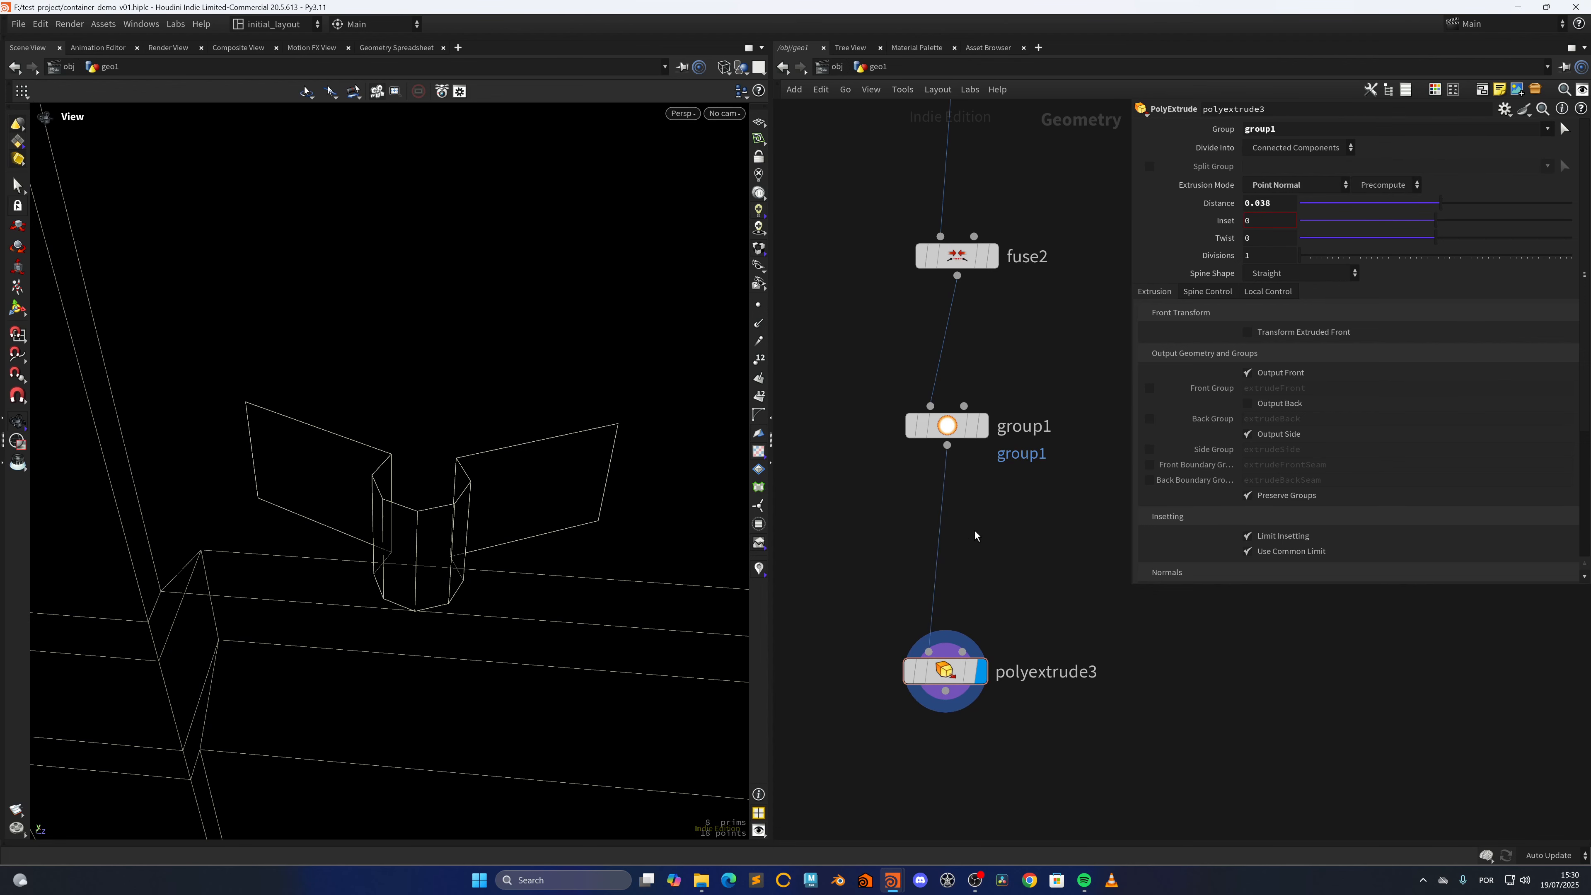
{"action": "key", "text": "Tab"}
{"action": "type", "text": "wrangle"}
{"action": "key", "text": "Return"}
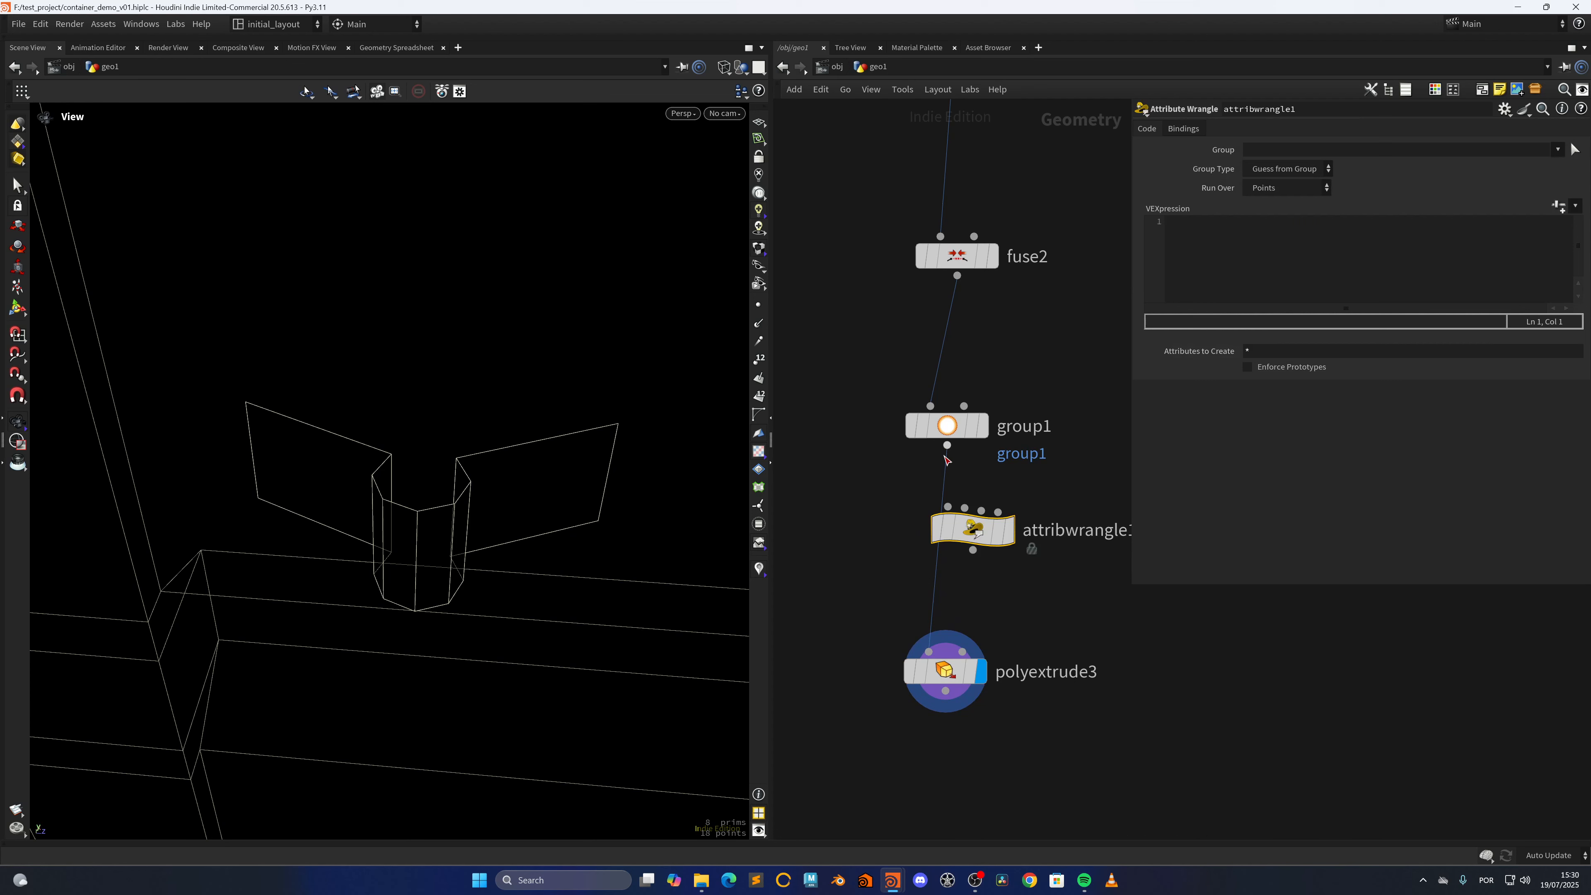
{"action": "left_click", "coordinate": [952, 539]}
{"action": "left_click", "coordinate": [999, 502]}
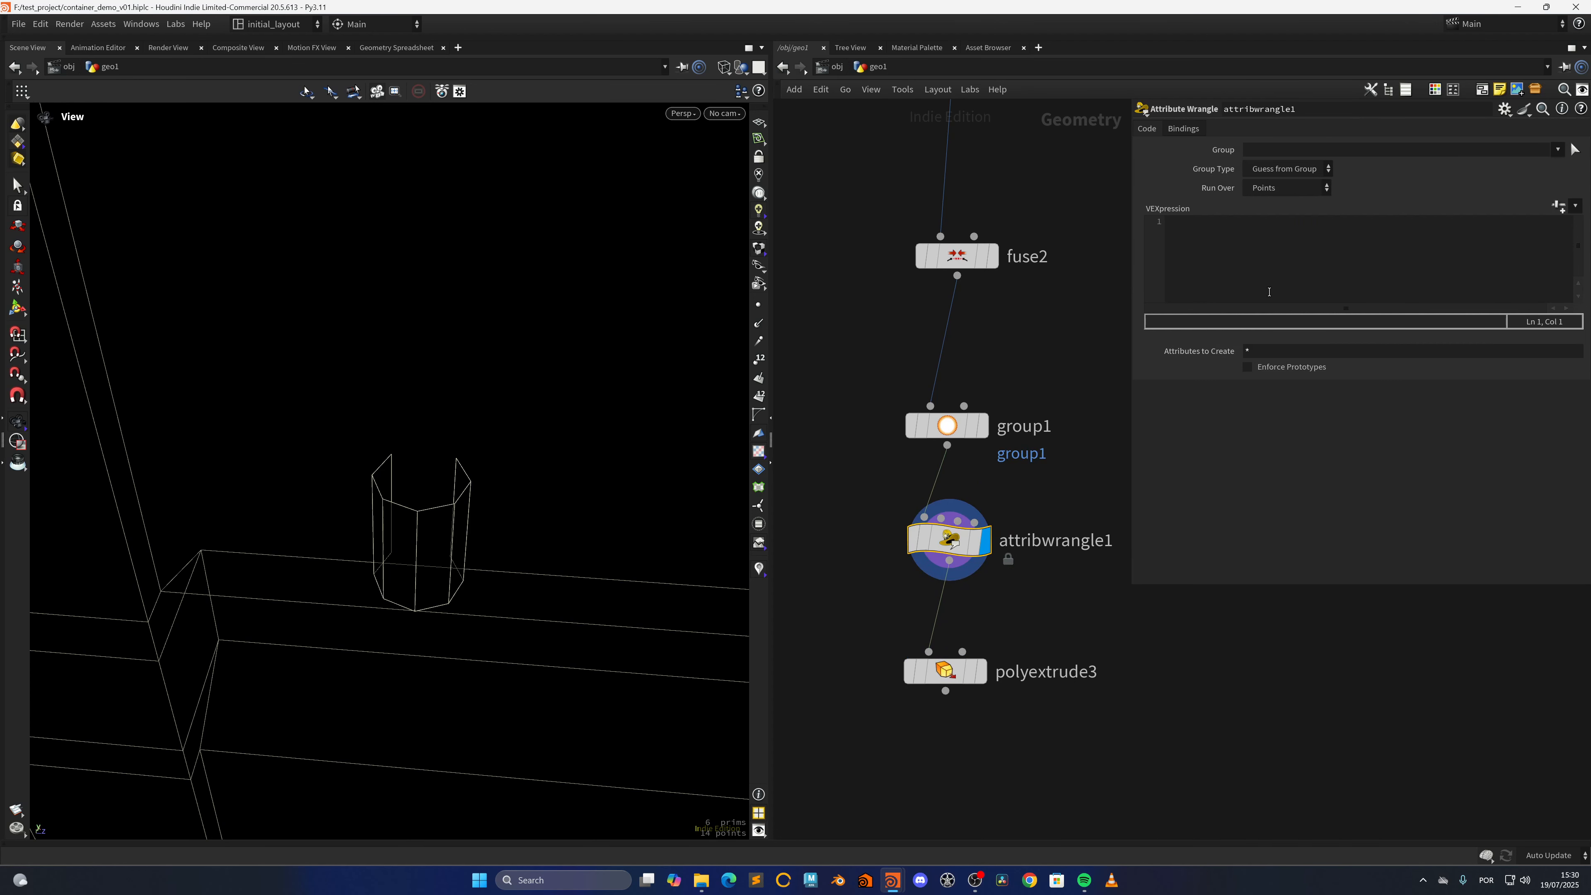
{"action": "left_click", "coordinate": [1240, 259]}
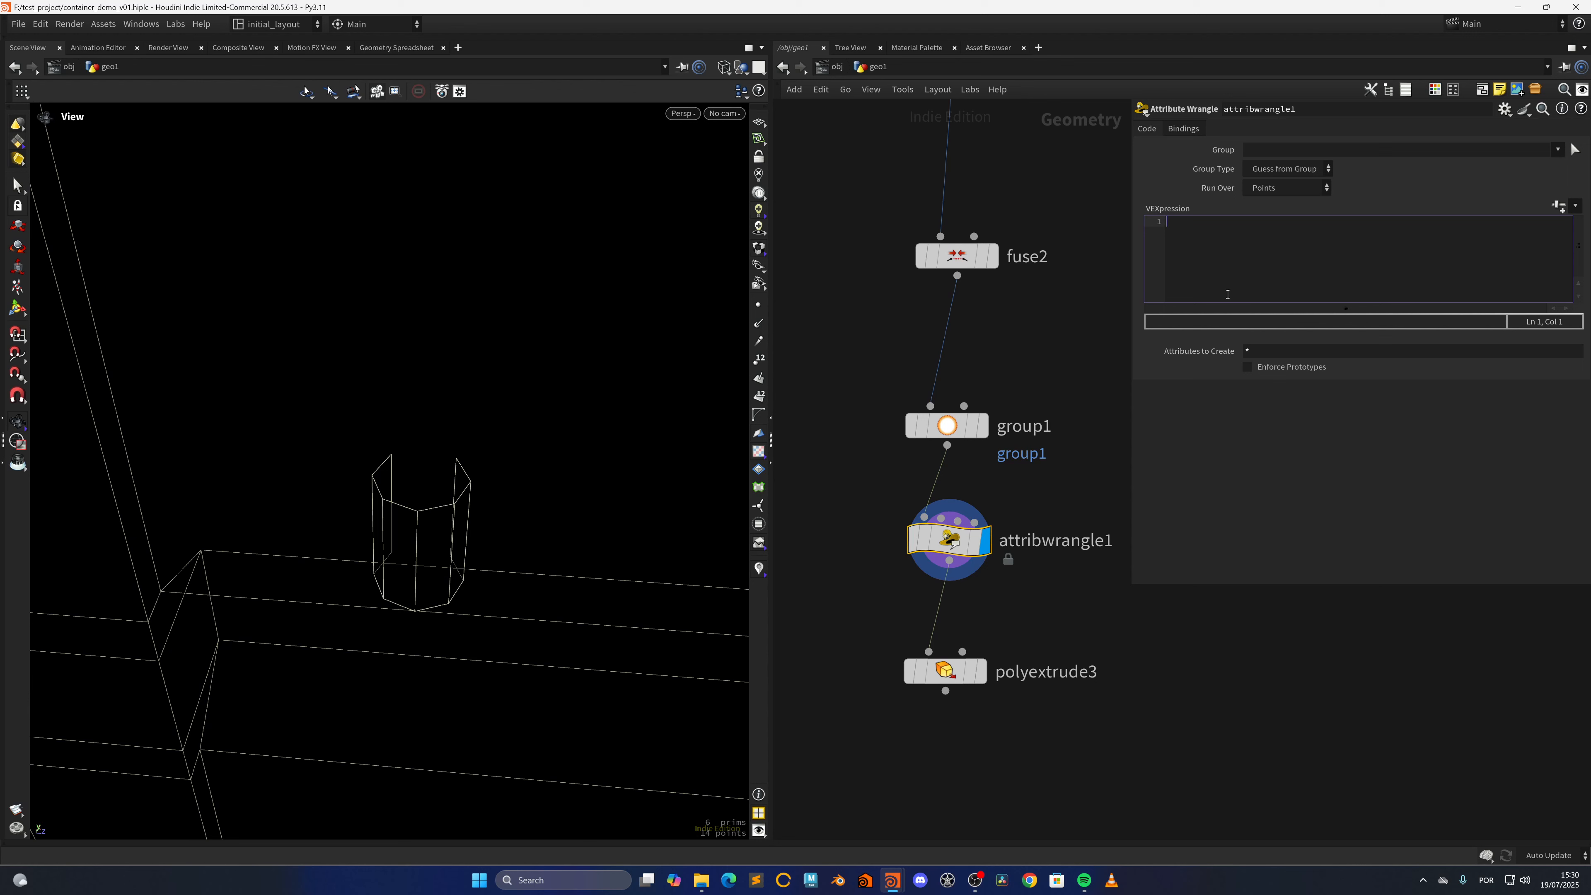
{"action": "type", "text": "v@_N"}
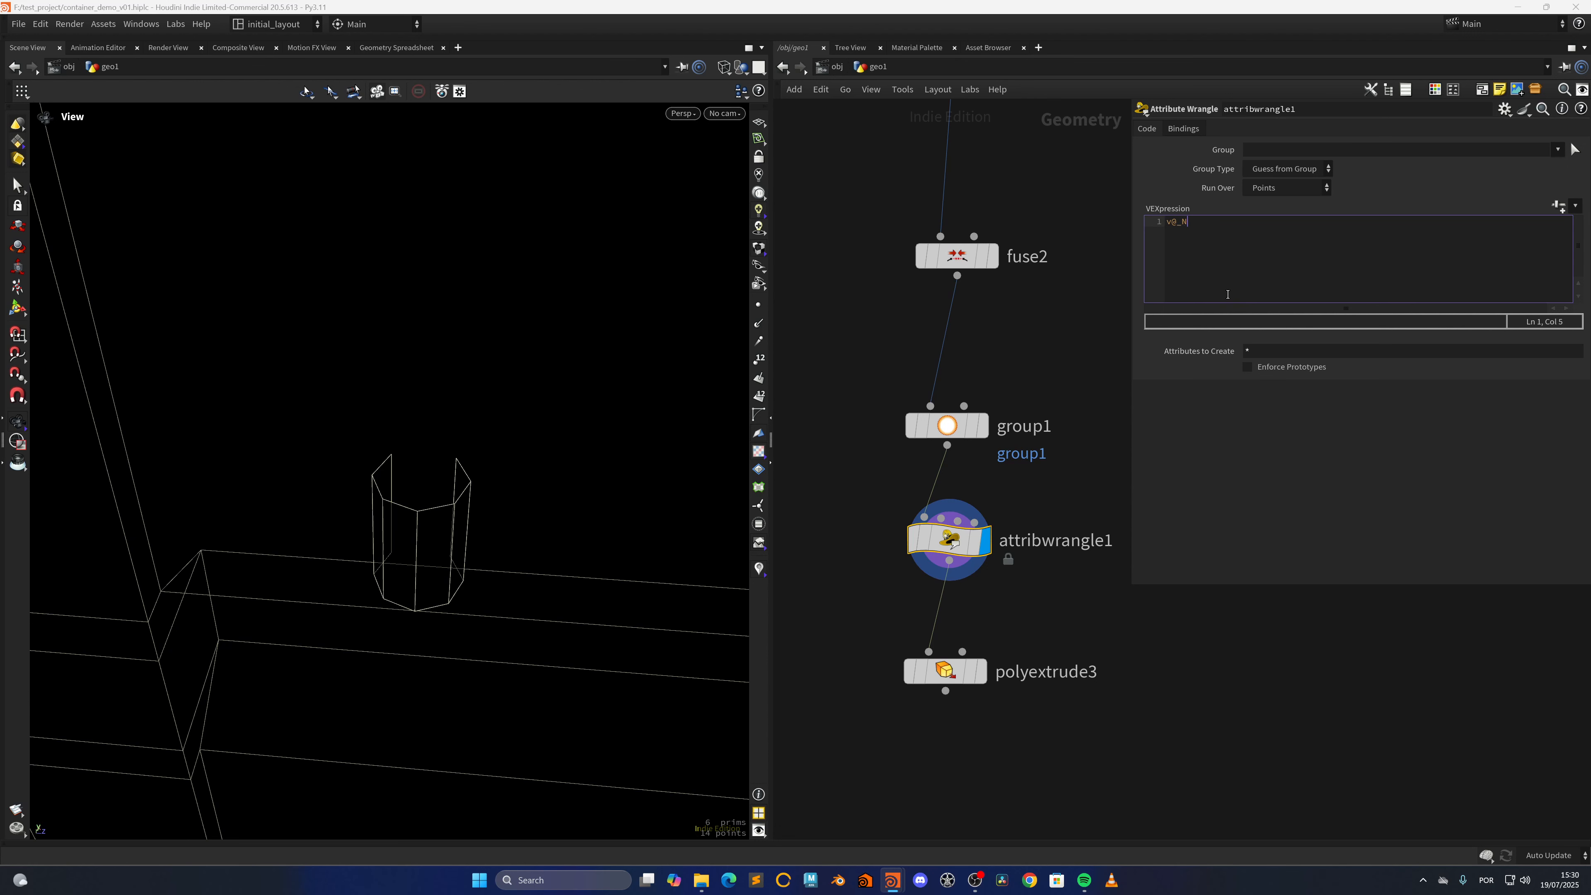
{"action": "type", "text": " = set("}
{"action": "type", "text": "0,"}
{"action": "type", "text": "0,1"}
{"action": "type", "text": ") * sign"}
{"action": "type", "text": "()v@"}
{"action": "type", "text": "P.z"}
Add the line v@P -= getbbox_center(0); above the _N line in attribwrangle1 and apply the code
{"action": "key", "text": "ctrl+Left"}
{"action": "key", "text": "ctrl+Left"}
{"action": "key", "text": "ctrl+Left"}
{"action": "key", "text": "ctrl+Left"}
{"action": "key", "text": "ctrl+Left"}
{"action": "key", "text": "Return"}
{"action": "key", "text": "Return"}
{"action": "key", "text": "Return"}
{"action": "key", "text": "Return"}
{"action": "type", "text": "v@P -= get"}
{"action": "key", "text": "Down"}
{"action": "key", "text": "Down"}
{"action": "key", "text": "Down"}
{"action": "key", "text": "Return"}
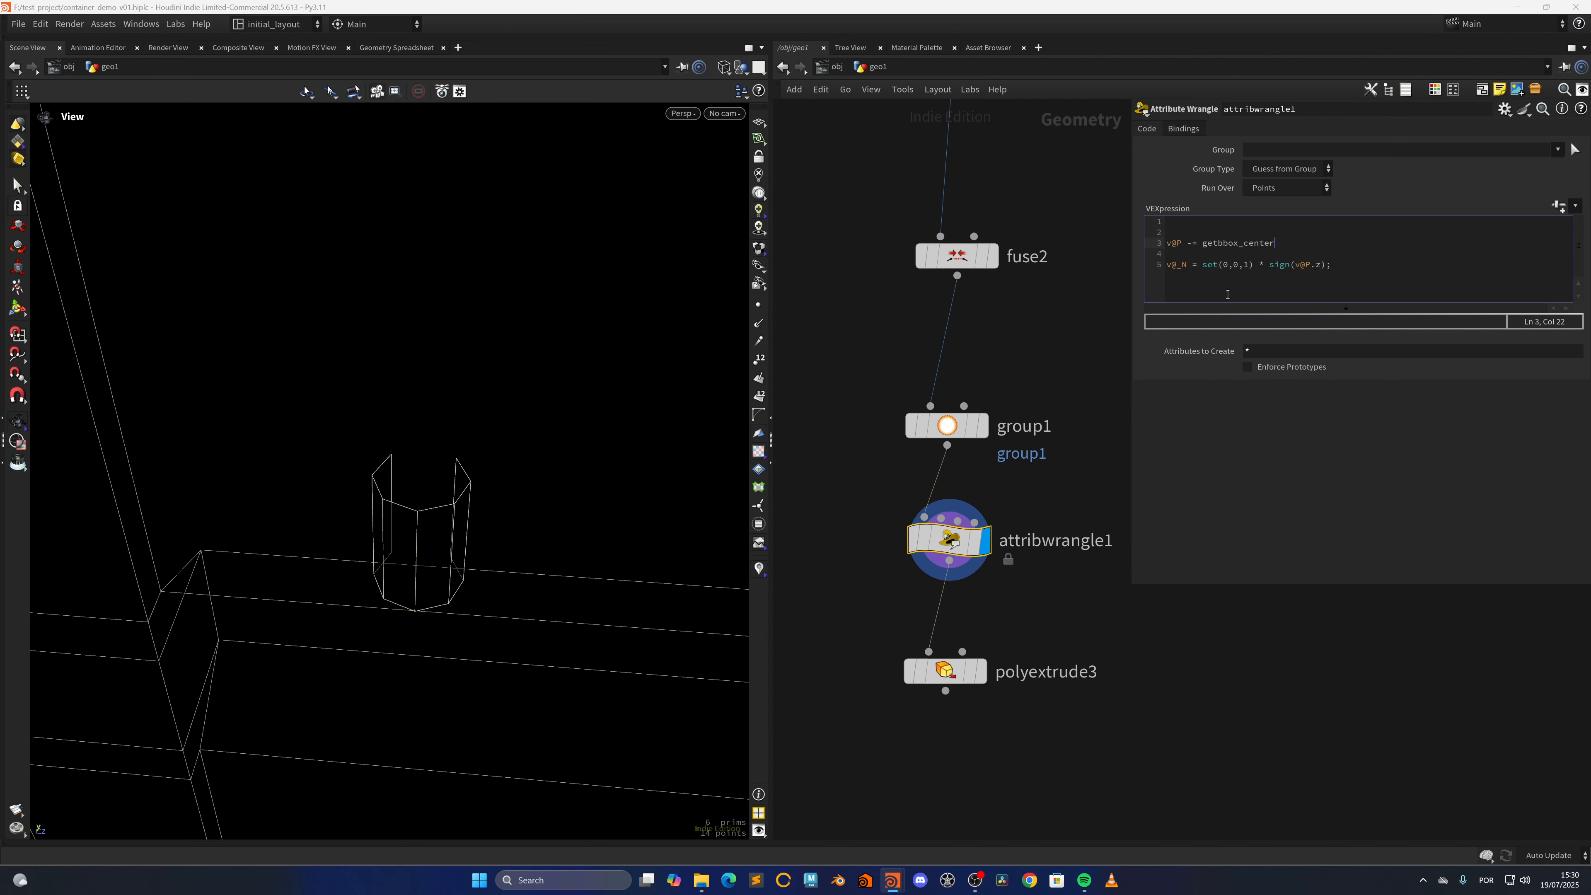
{"action": "type", "text": "(0);"}
{"action": "left_click", "coordinate": [1031, 344]}
{"action": "key", "text": "space+g"}
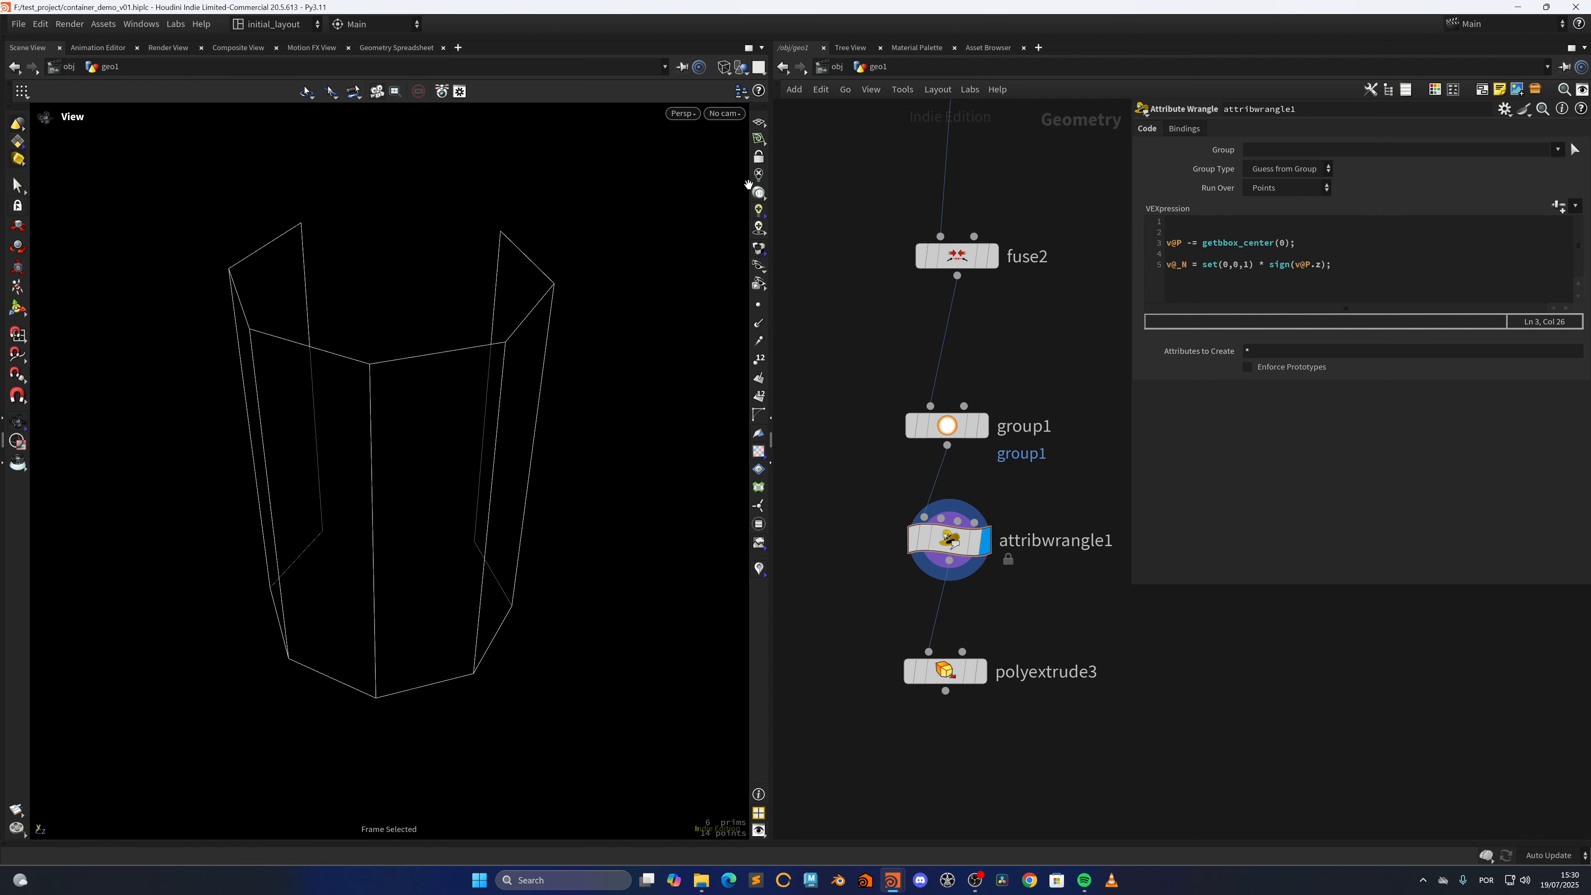
Show the reference grid in the viewport to check the bracket's centring on the origin
{"action": "left_click", "coordinate": [756, 122]}
{"action": "scroll", "coordinate": [539, 455], "scroll_direction": "down", "scroll_amount": 4}
{"action": "left_click_drag", "start_coordinate": [539, 455], "coordinate": [491, 487]}
Visualize the wrangle's _N point attribute as a Marker in Vector style with a Length Scale of 0.037
{"action": "left_click", "coordinate": [882, 545]}
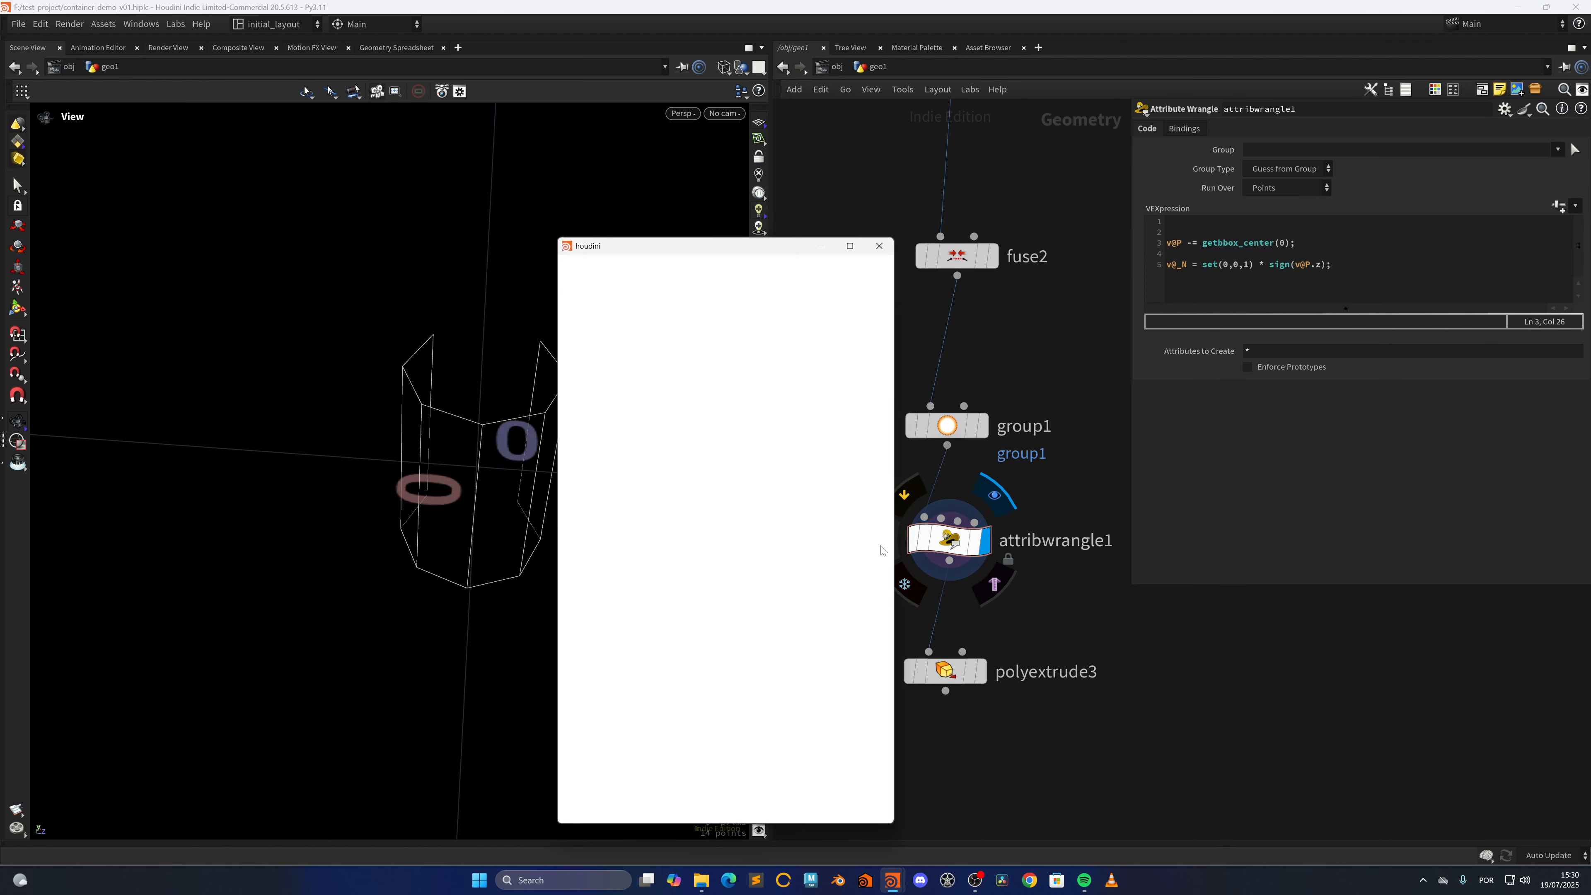
{"action": "left_click", "coordinate": [576, 404]}
{"action": "right_click", "coordinate": [575, 404]}
{"action": "left_click", "coordinate": [524, 297]}
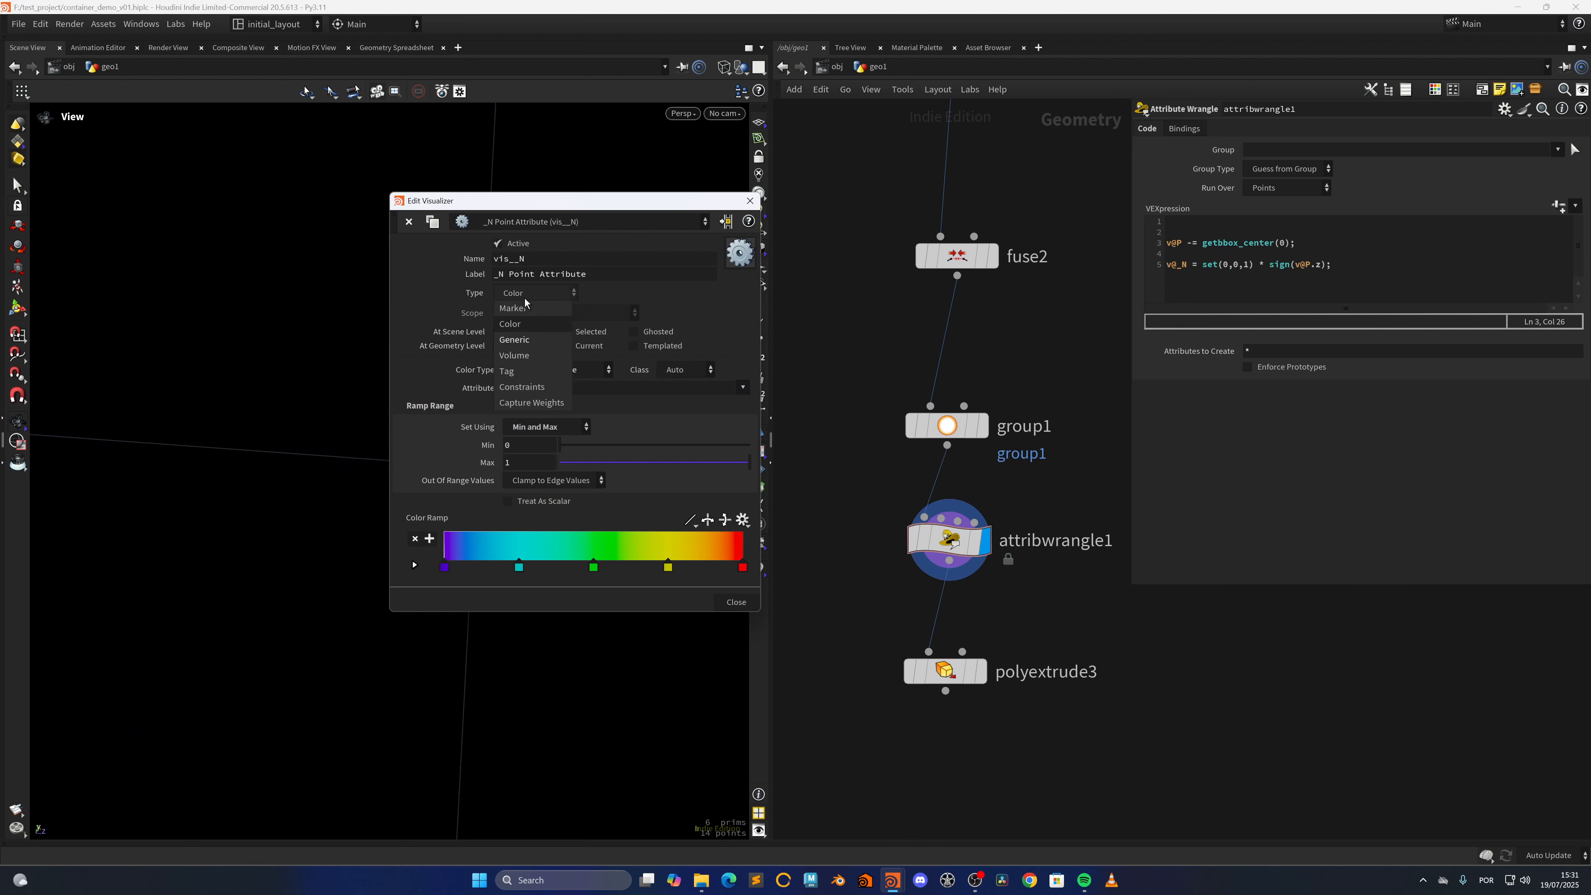
{"action": "left_click", "coordinate": [524, 340]}
{"action": "left_click", "coordinate": [540, 370]}
{"action": "left_click", "coordinate": [548, 437]}
{"action": "left_click_drag", "start_coordinate": [689, 426], "coordinate": [571, 429]}
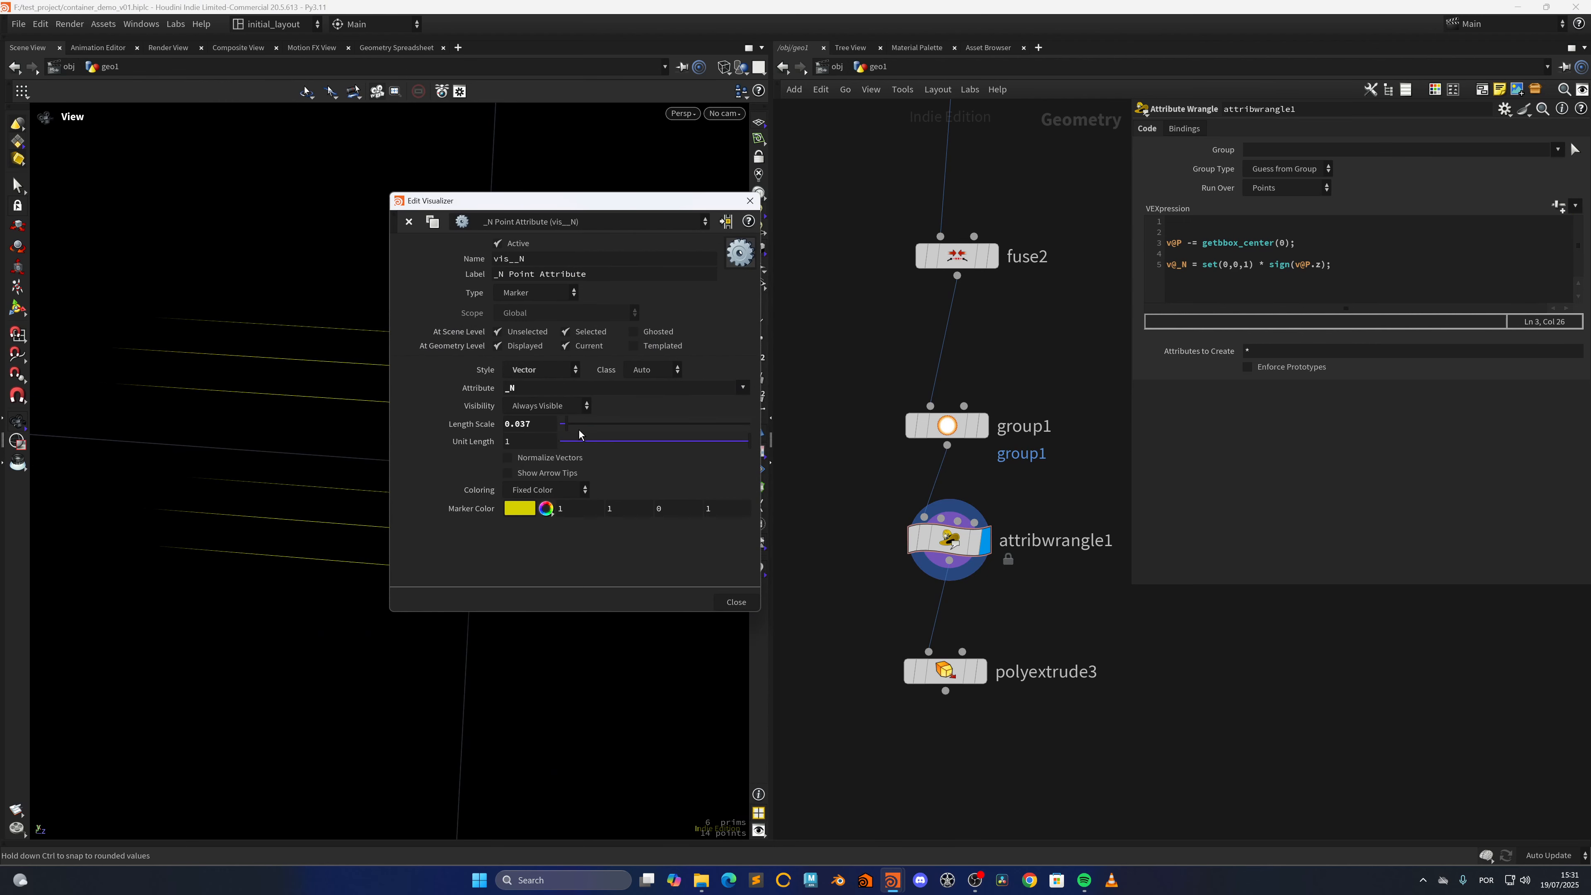
{"action": "left_click", "coordinate": [750, 202]}
{"action": "scroll", "coordinate": [606, 484], "scroll_direction": "down", "scroll_amount": 3}
{"action": "left_click_drag", "start_coordinate": [606, 484], "coordinate": [519, 511]}
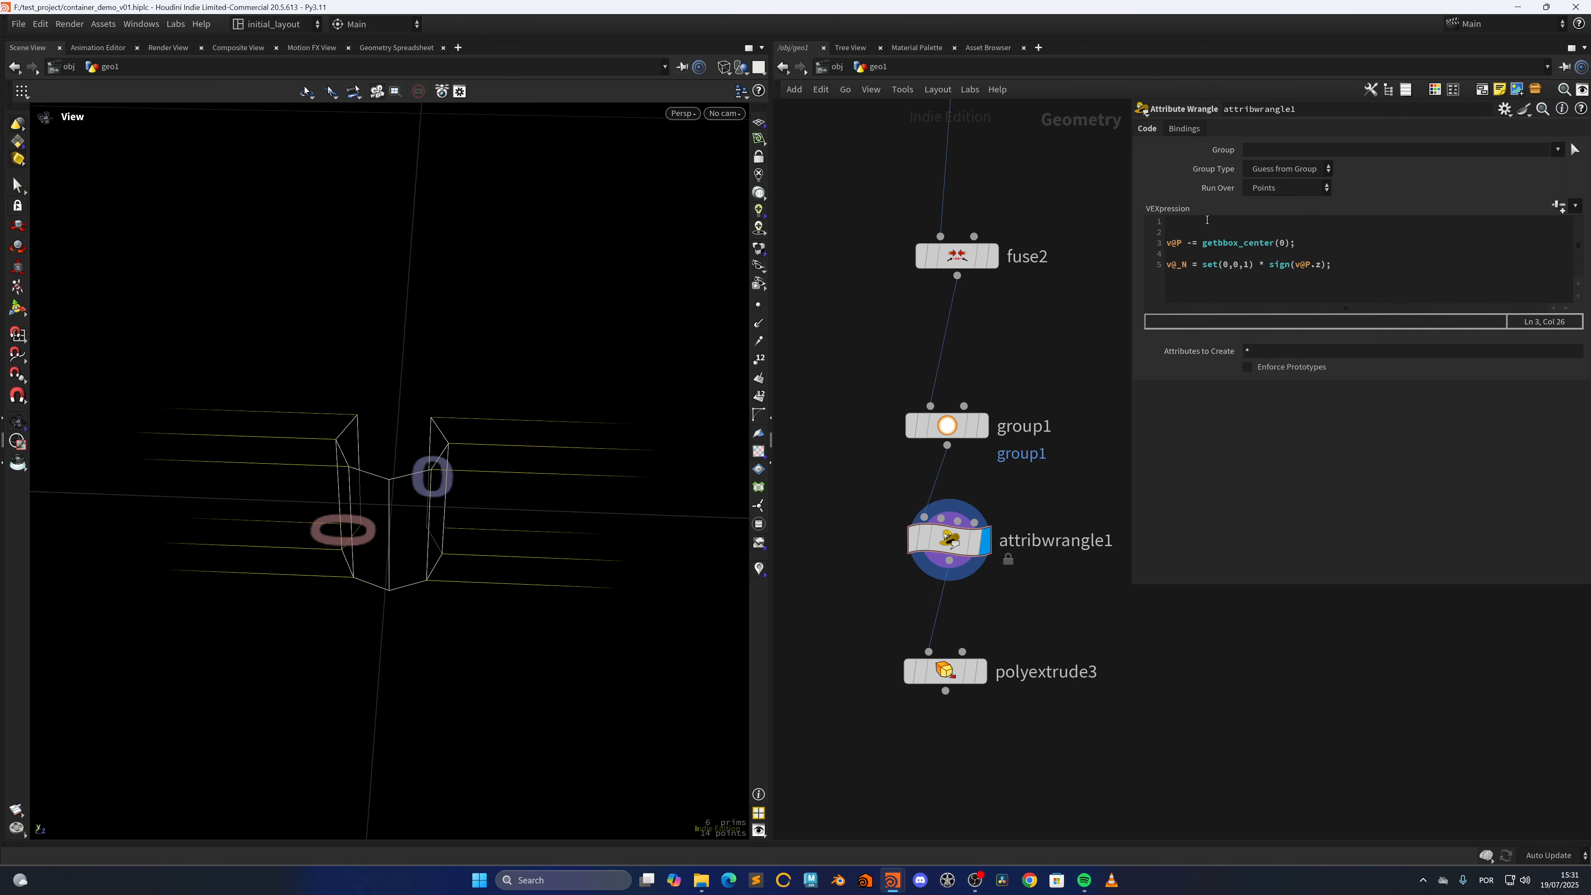
Store the original position with vector rest = v@P; on the wrangle's first line and restore it with v@P = rest; at the end
{"action": "left_click", "coordinate": [1211, 232]}
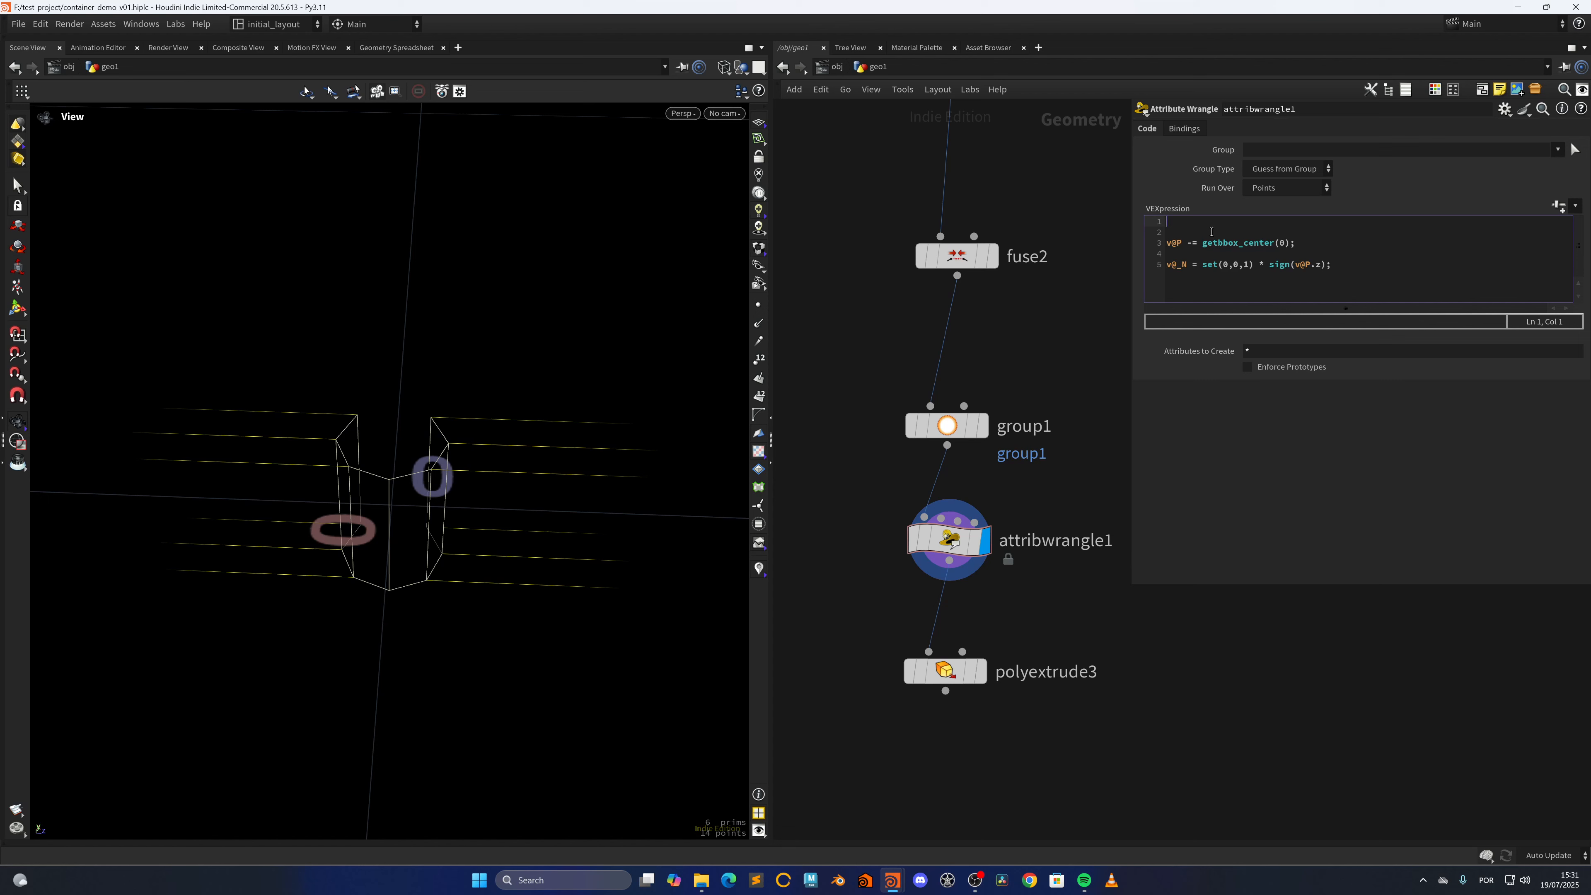
{"action": "key", "text": "BackSpace"}
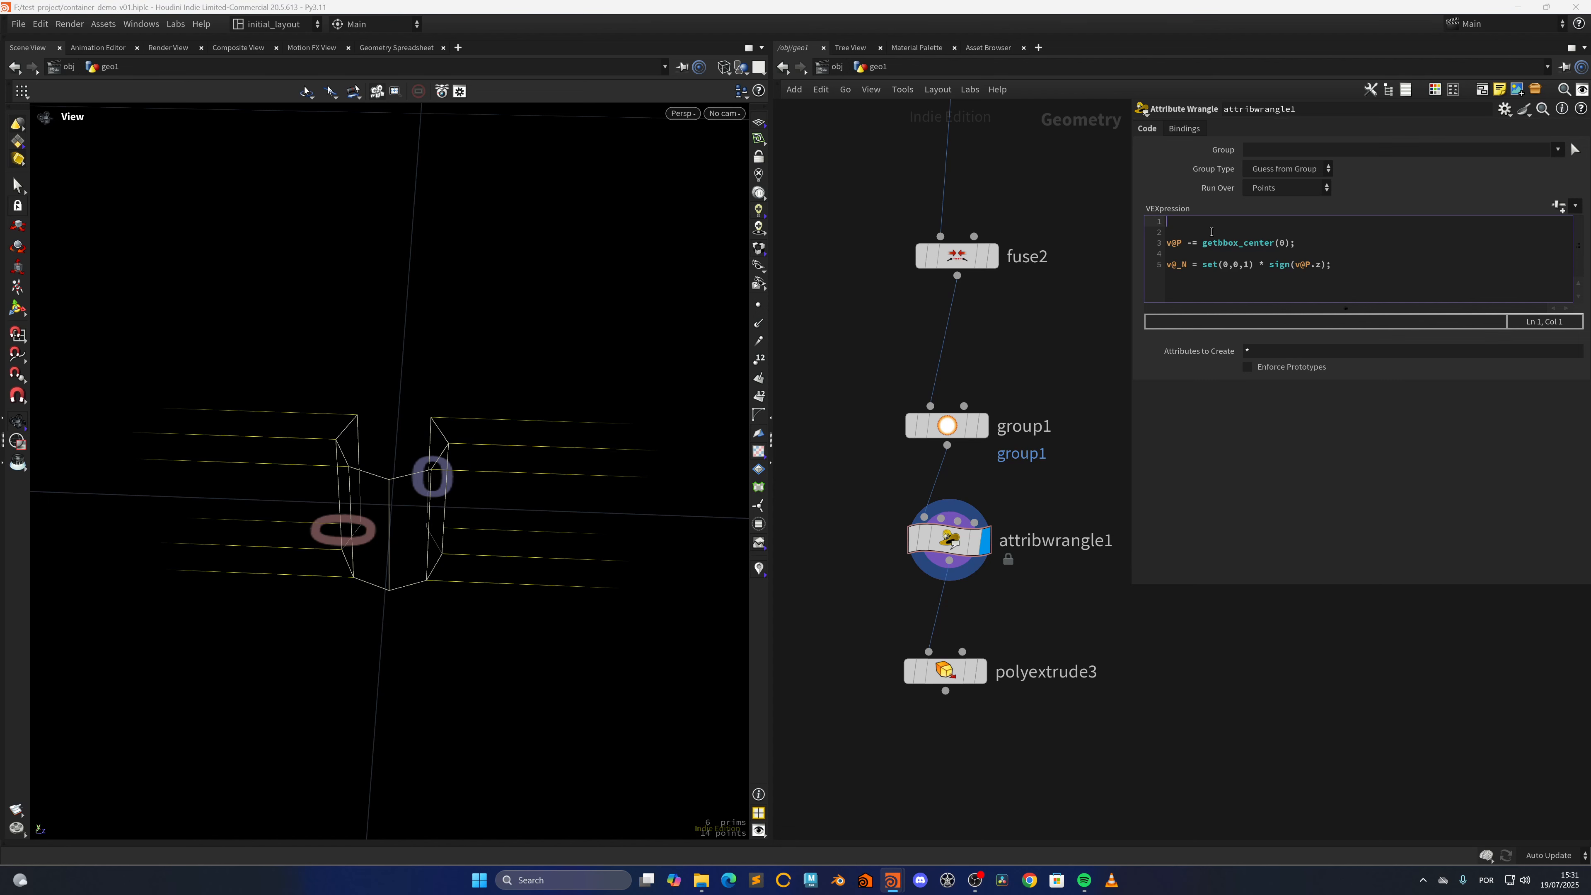
{"action": "type", "text": "vector rest = v@"}
{"action": "key", "text": "Down"}
{"action": "key", "text": "Down"}
{"action": "key", "text": "End"}
{"action": "key", "text": "Return"}
{"action": "key", "text": "Return"}
{"action": "type", "text": "v@P = rest;f"}
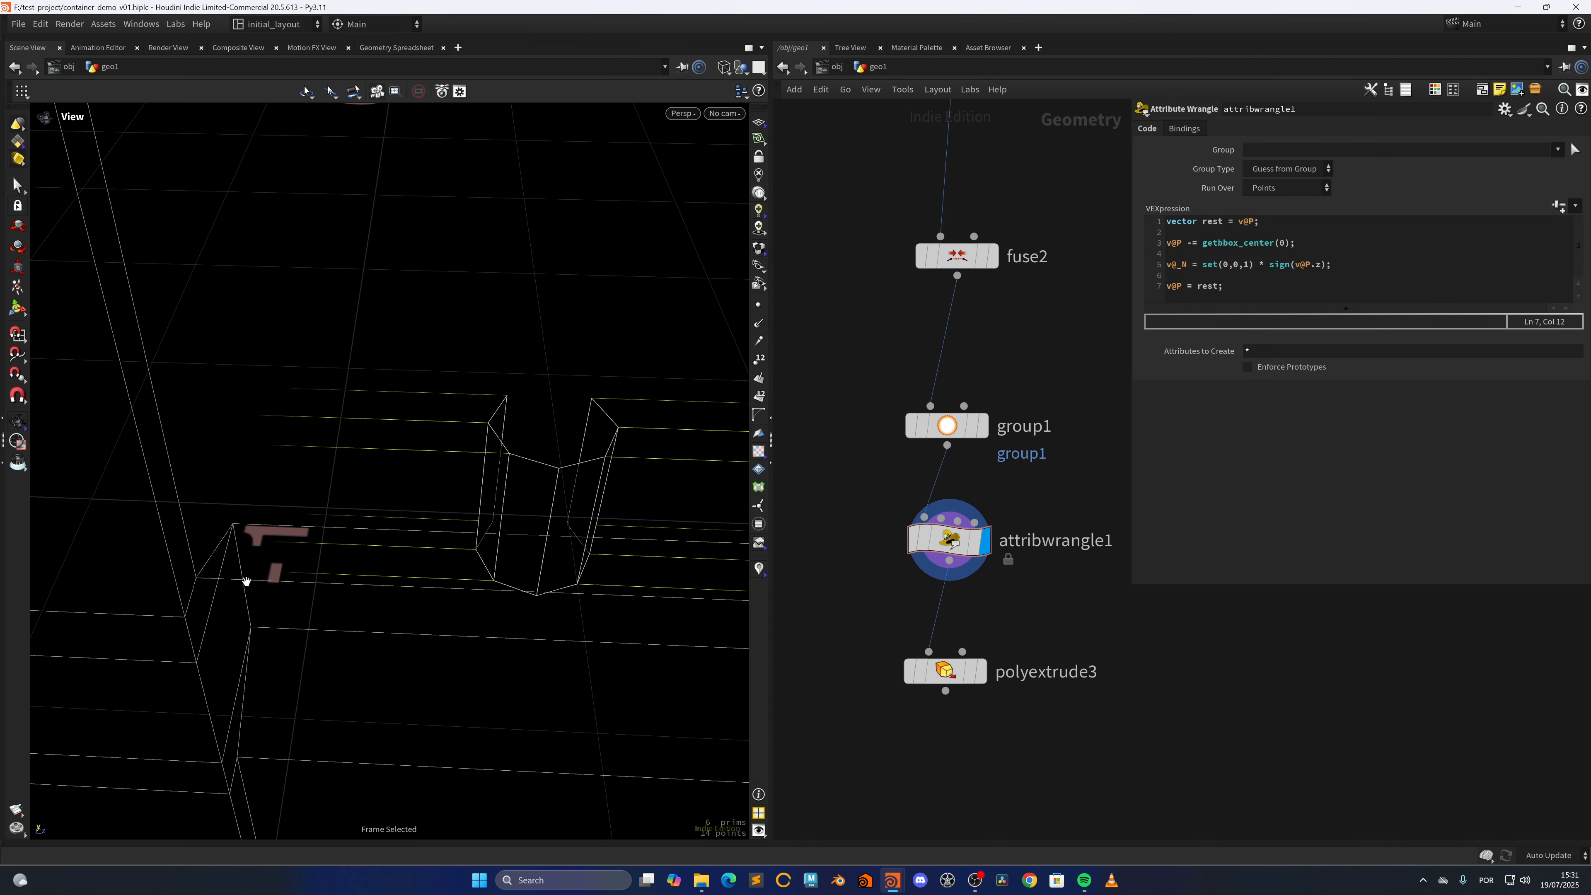
{"action": "scroll", "coordinate": [526, 555], "scroll_direction": "up", "scroll_amount": 4}
{"action": "left_click_drag", "start_coordinate": [490, 580], "coordinate": [575, 572]}
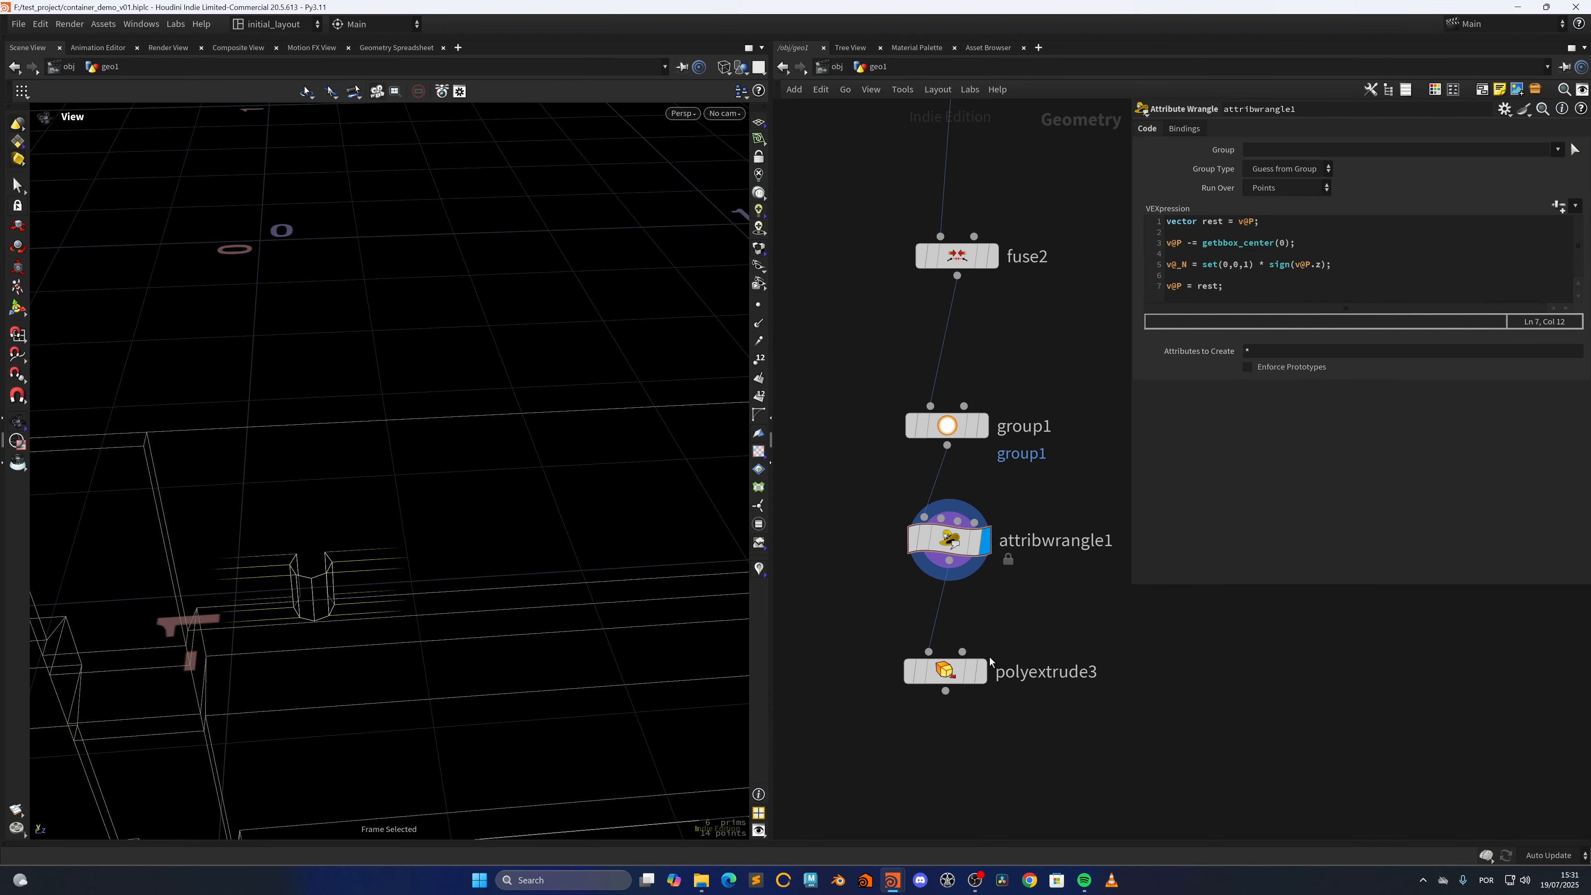
Display polyextrude3 and make its point normals come from the attribute _N
{"action": "mouse_move", "coordinate": [977, 666]}
{"action": "left_click", "coordinate": [1009, 634]}
{"action": "left_click_drag", "start_coordinate": [946, 670], "coordinate": [954, 661]}
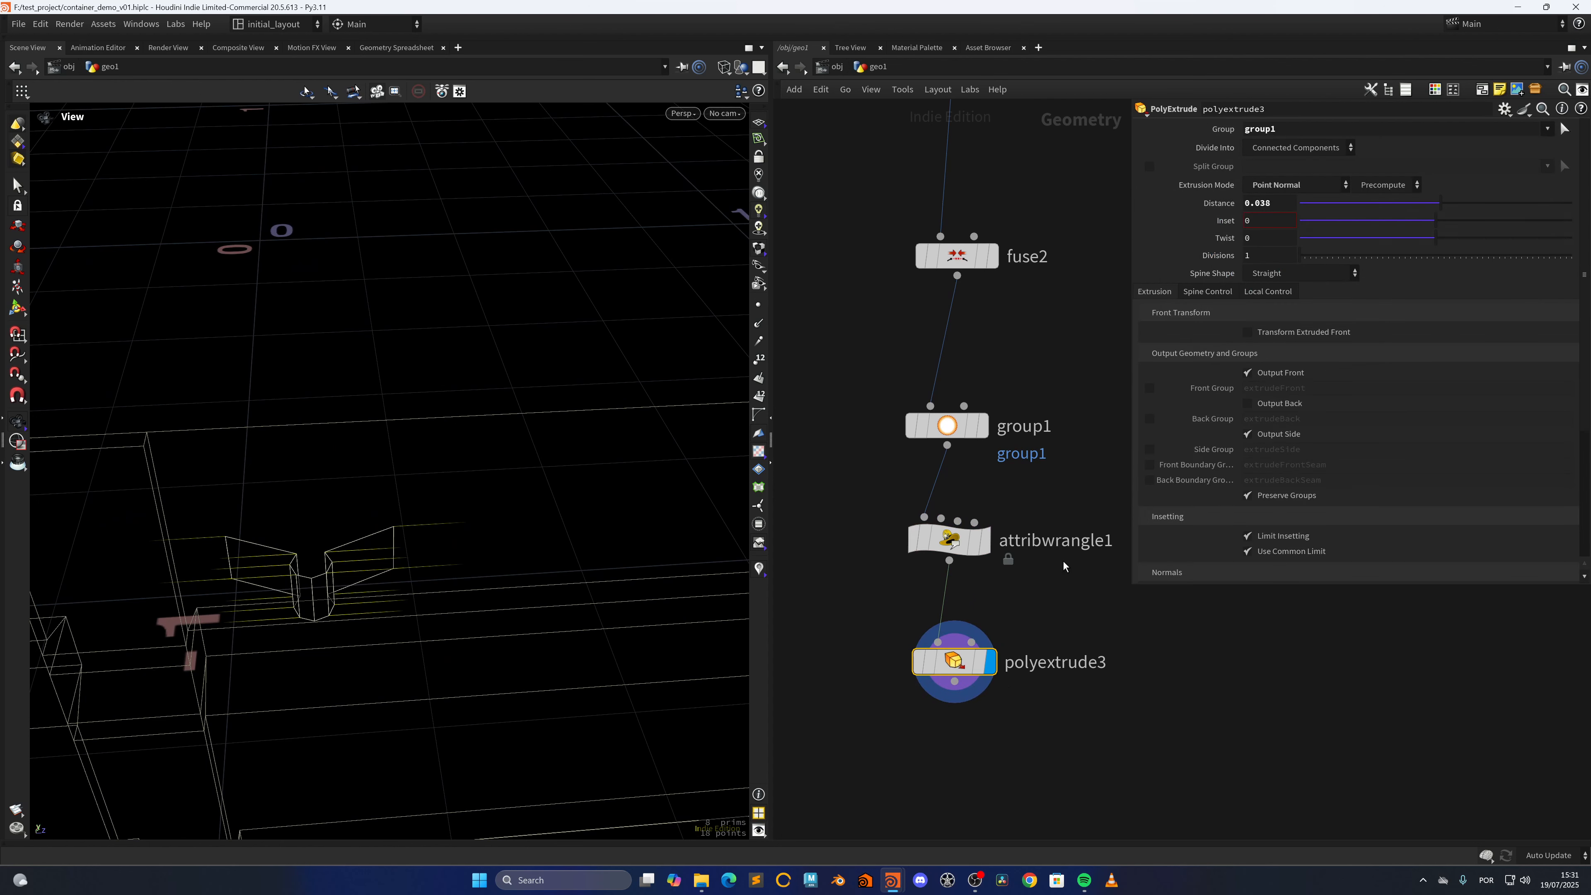
{"action": "left_click", "coordinate": [1387, 185]}
{"action": "left_click", "coordinate": [1374, 232]}
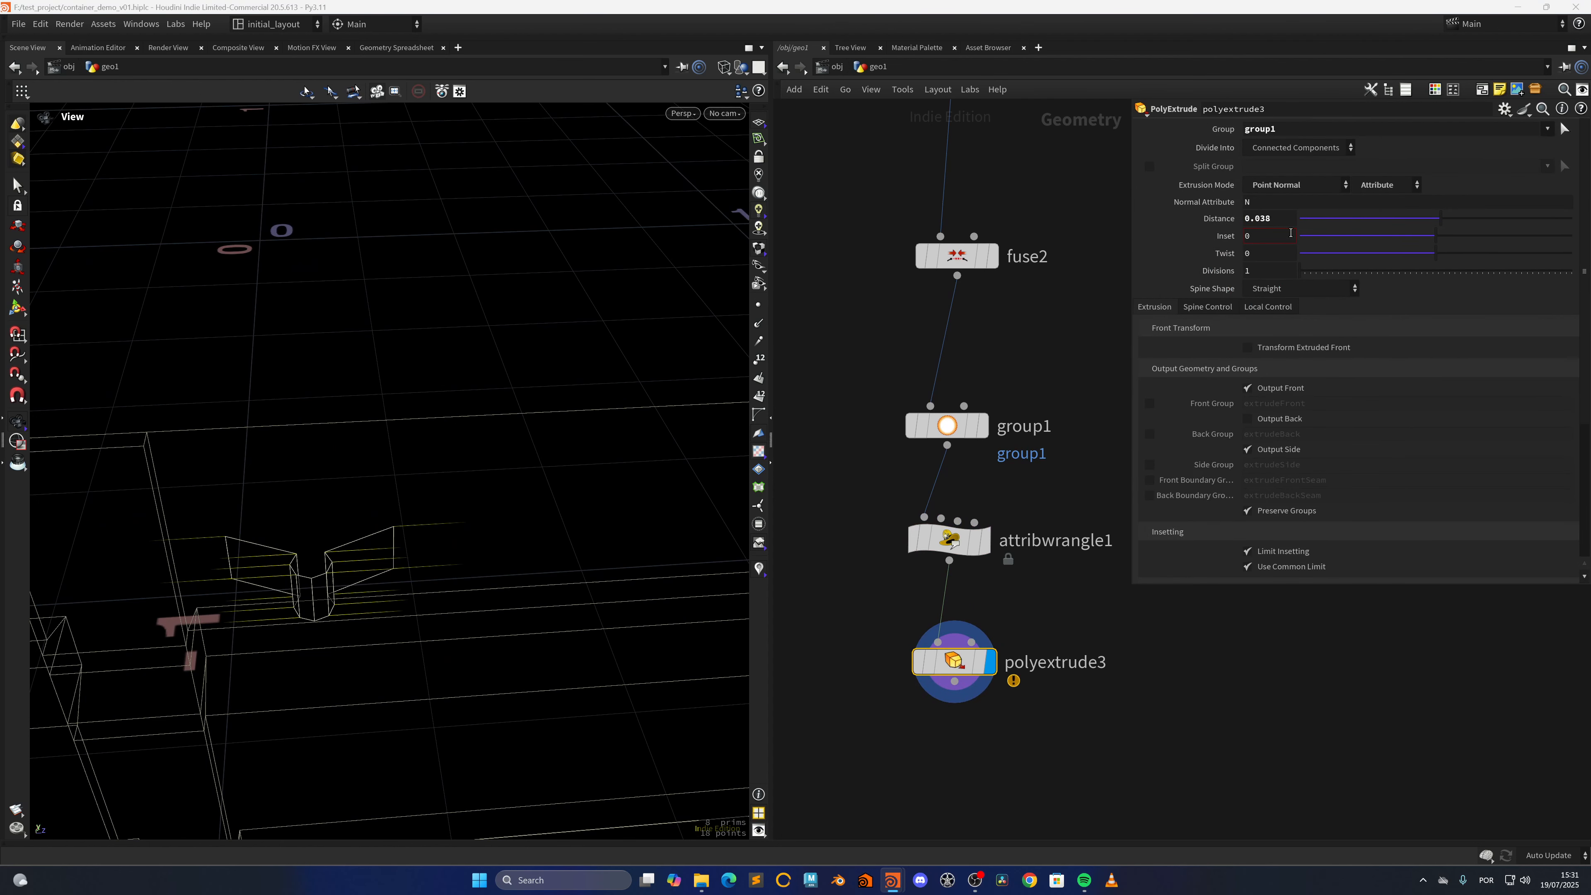
{"action": "left_click", "coordinate": [1247, 203]}
{"action": "type", "text": "_"}
{"action": "key", "text": "Return"}
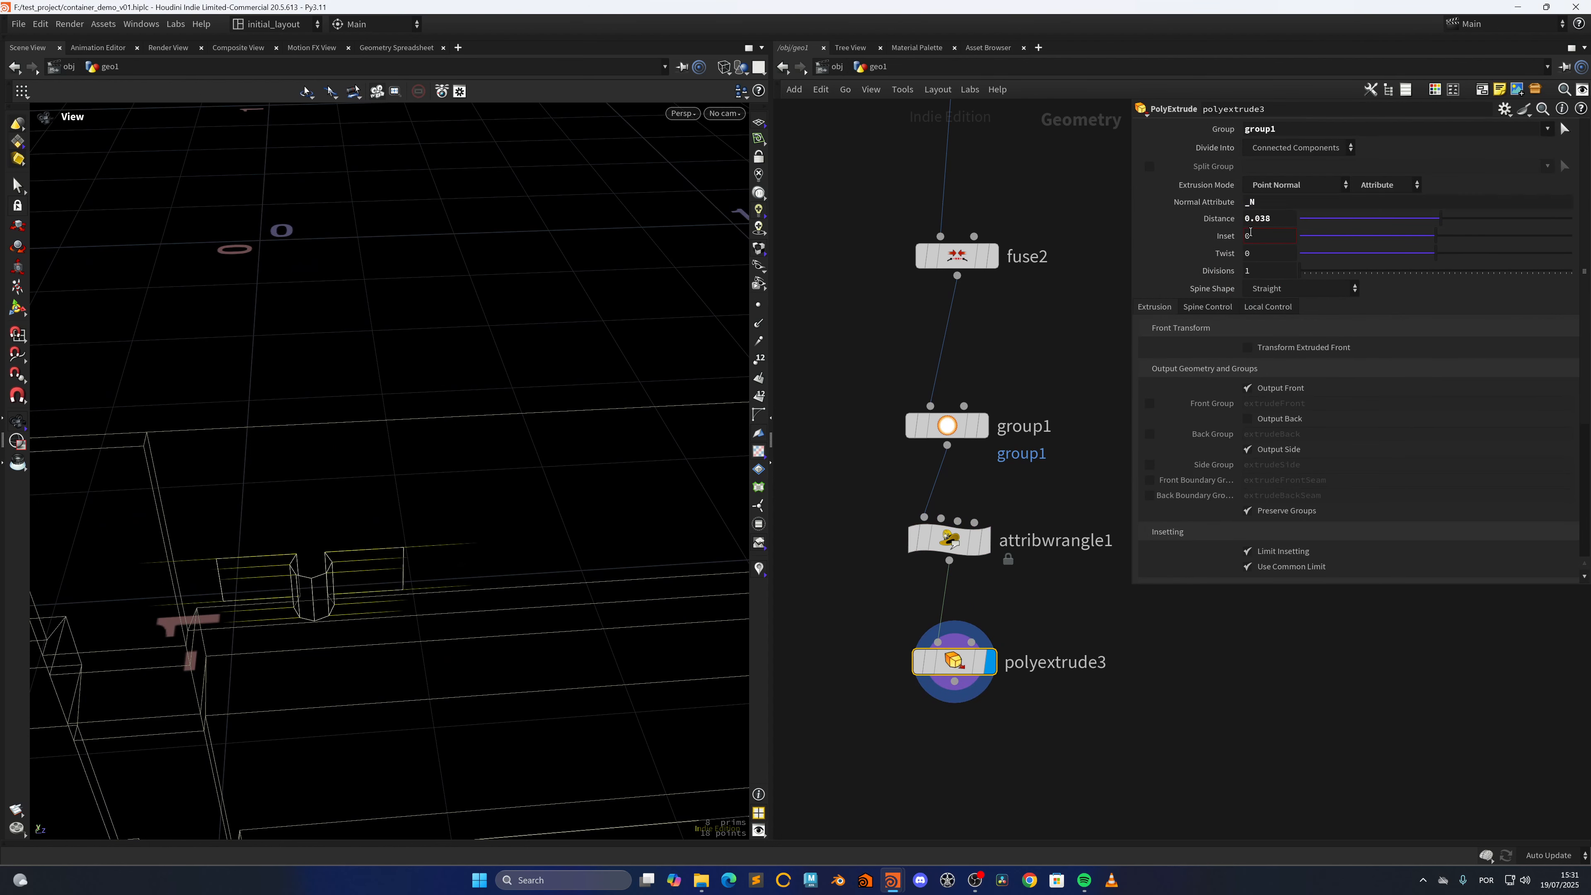
Set polyextrude3's extrusion Distance to 0.022 and its Divisions to 5
{"action": "left_click_drag", "start_coordinate": [1443, 221], "coordinate": [1441, 230]}
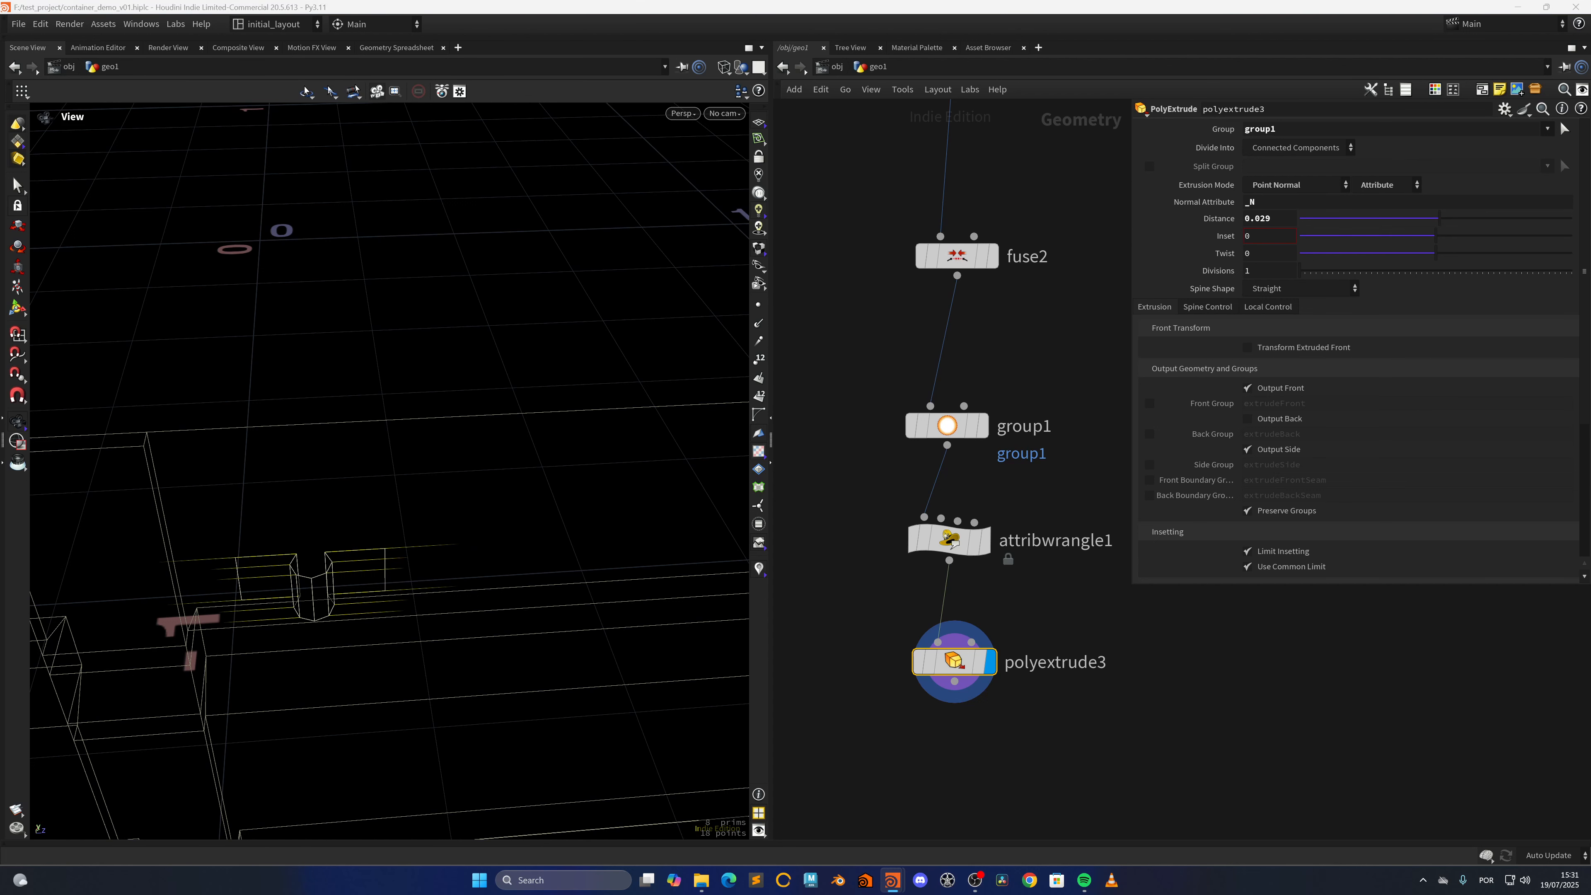
{"action": "left_click_drag", "start_coordinate": [1274, 221], "coordinate": [1265, 222]}
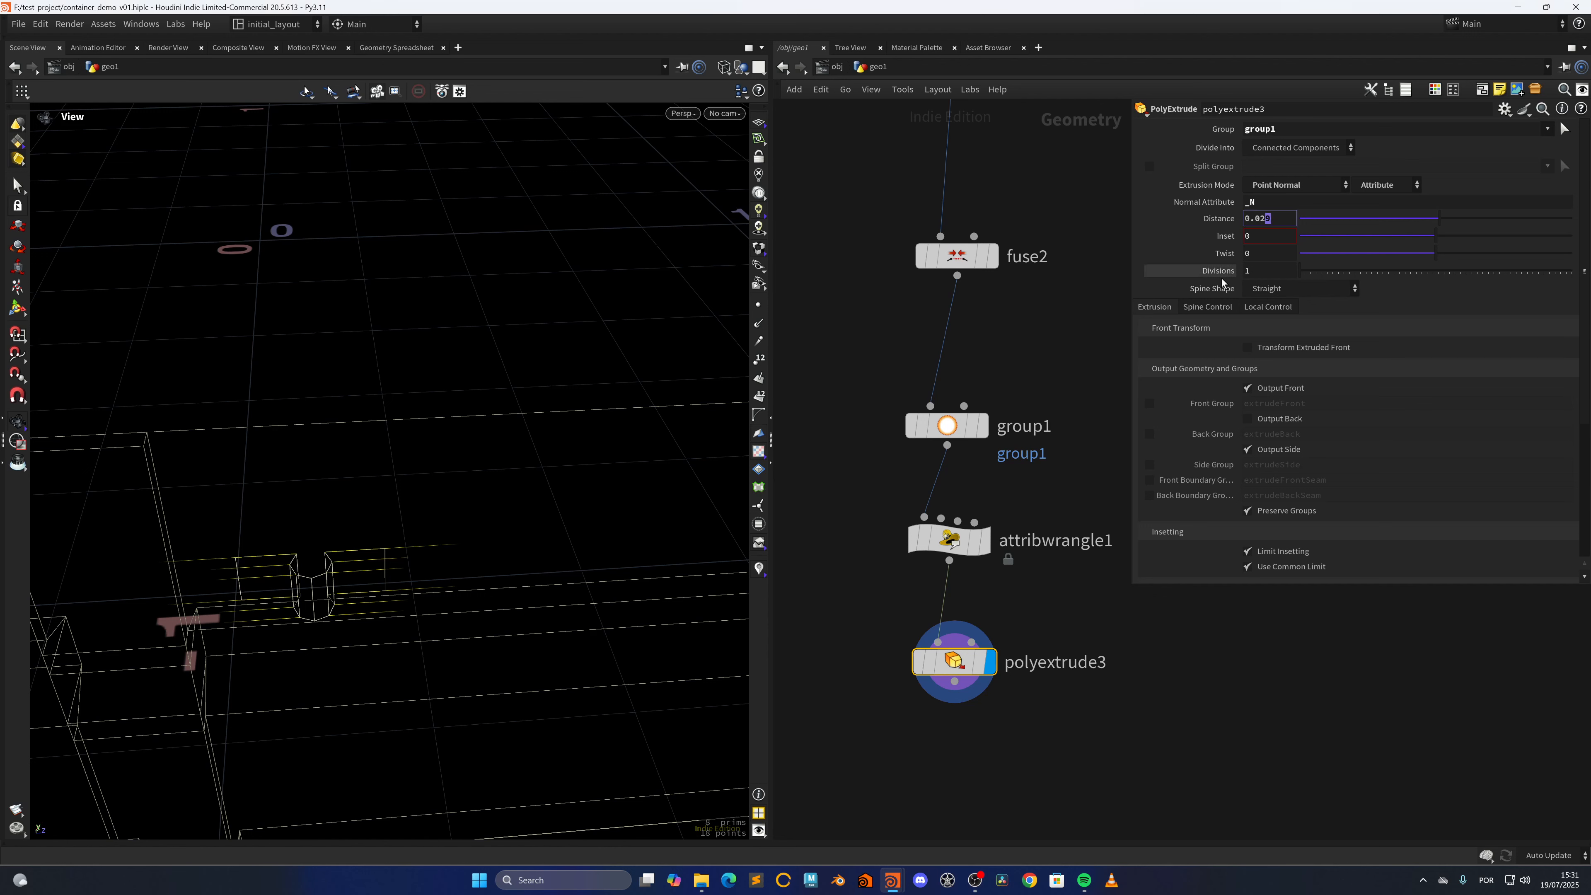
{"action": "type", "text": "2"}
{"action": "key", "text": "Return"}
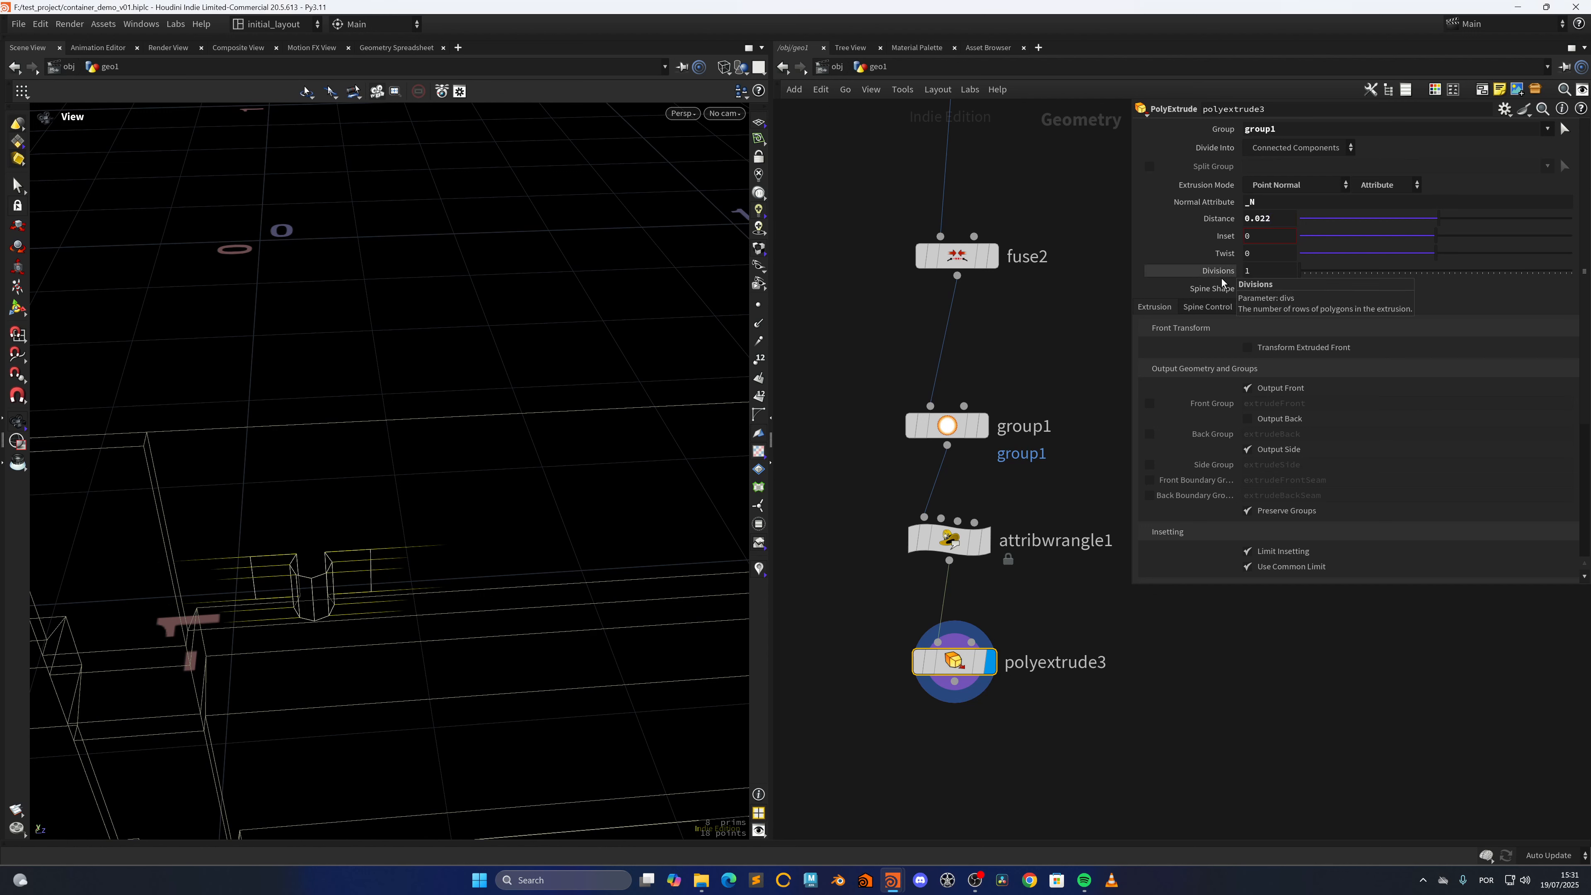
{"action": "left_click_drag", "start_coordinate": [1260, 272], "coordinate": [1064, 272]}
{"action": "type", "text": "5"}
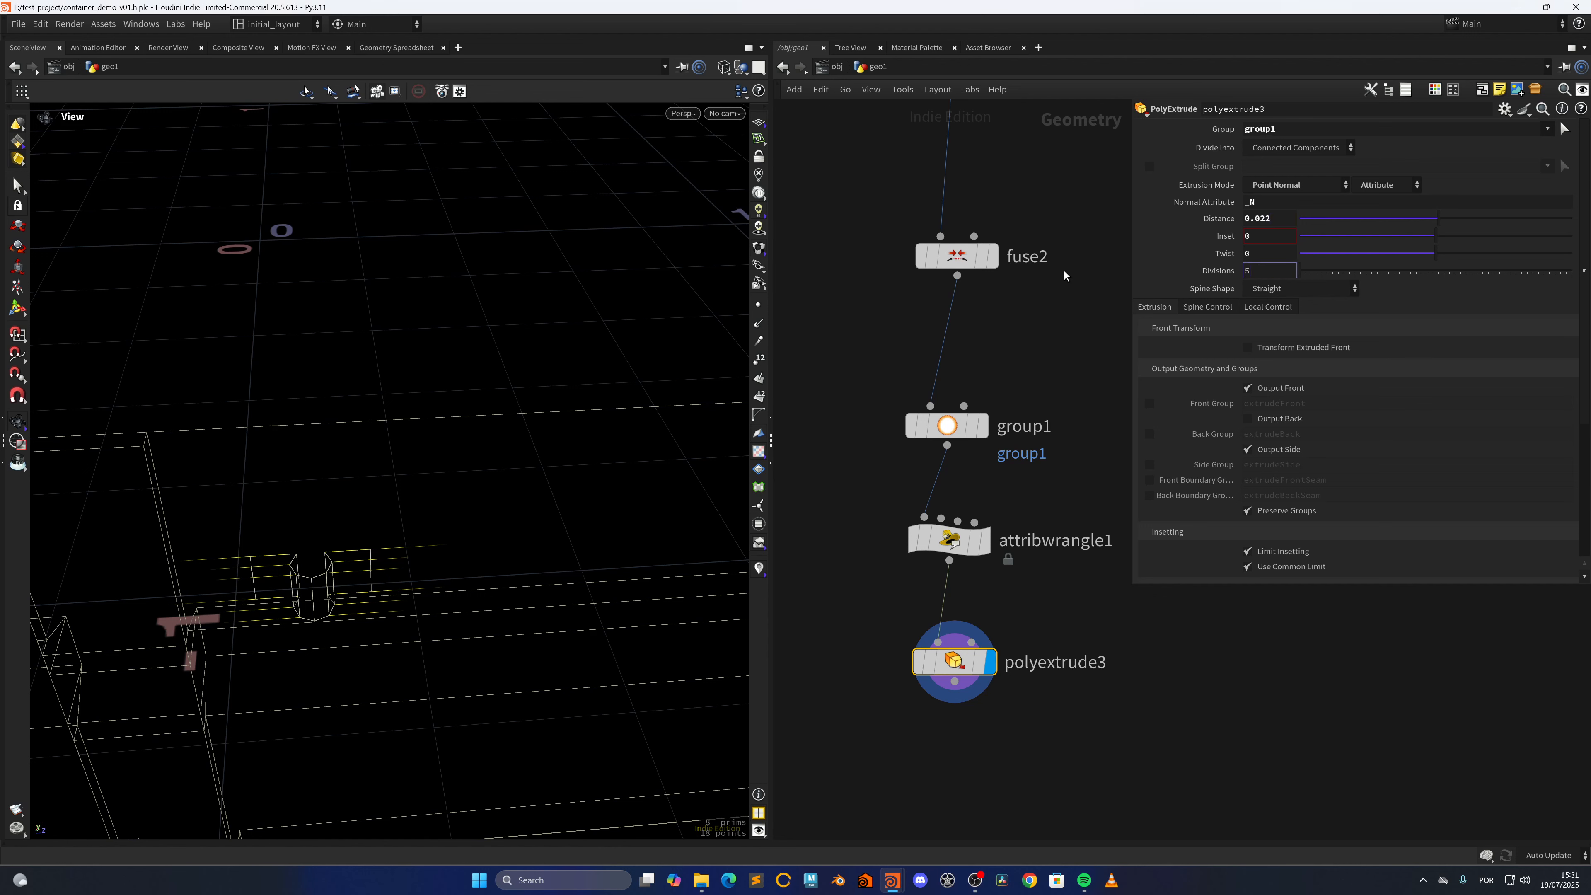
{"action": "key", "text": "Return"}
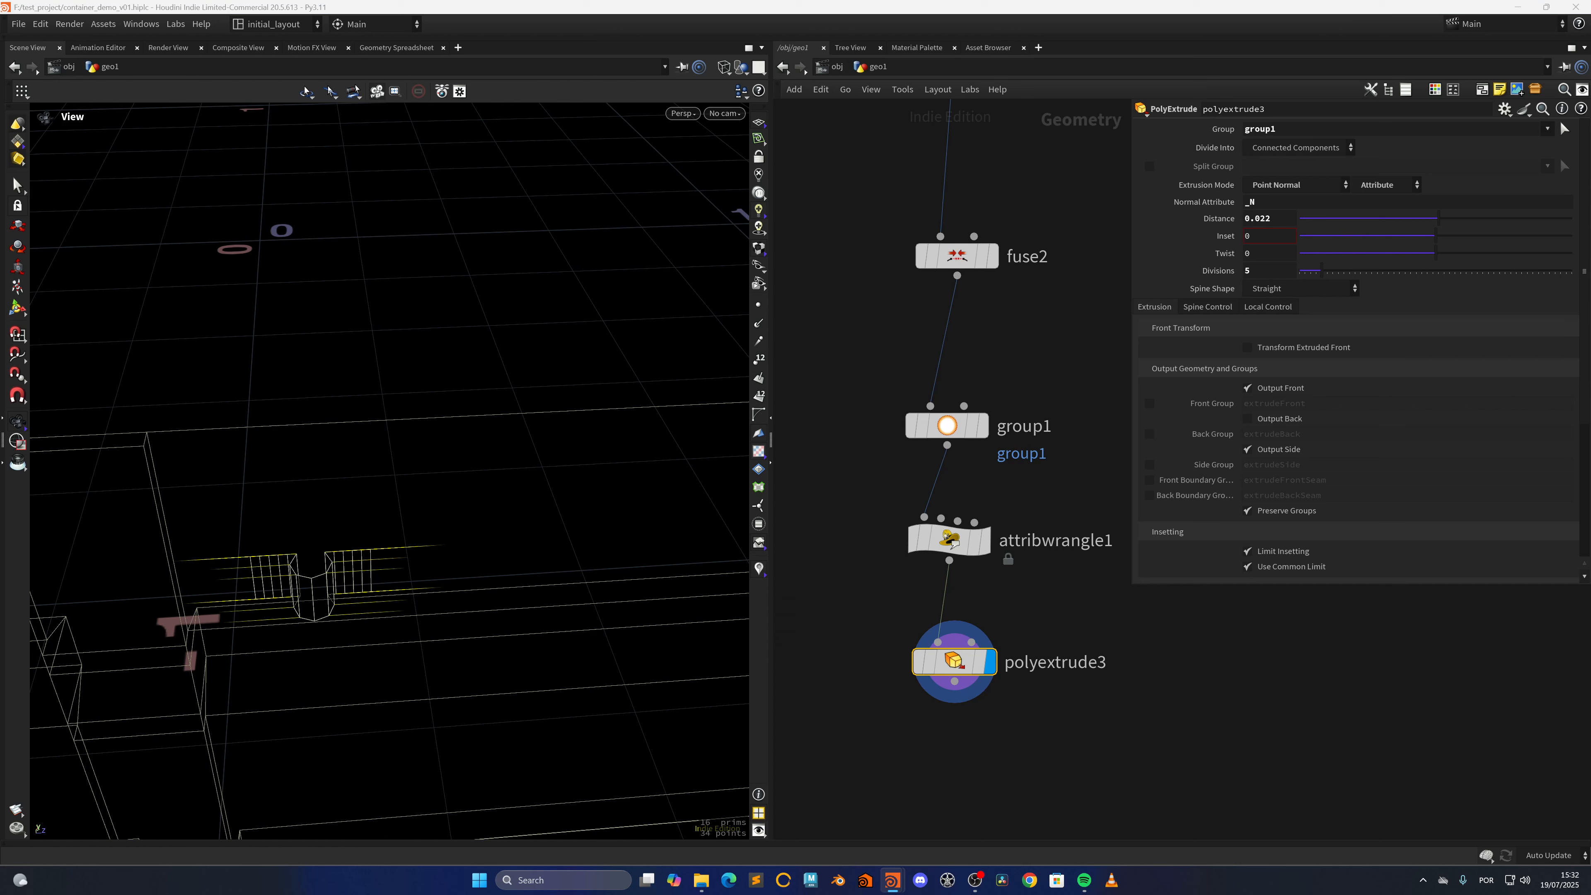
Set the V Divisions of carve4 to 8 to add vertical resolution to the bracket
{"action": "middle_click_drag", "start_coordinate": [1067, 398], "coordinate": [1061, 791]}
{"action": "middle_click_drag", "start_coordinate": [855, 398], "coordinate": [854, 698]}
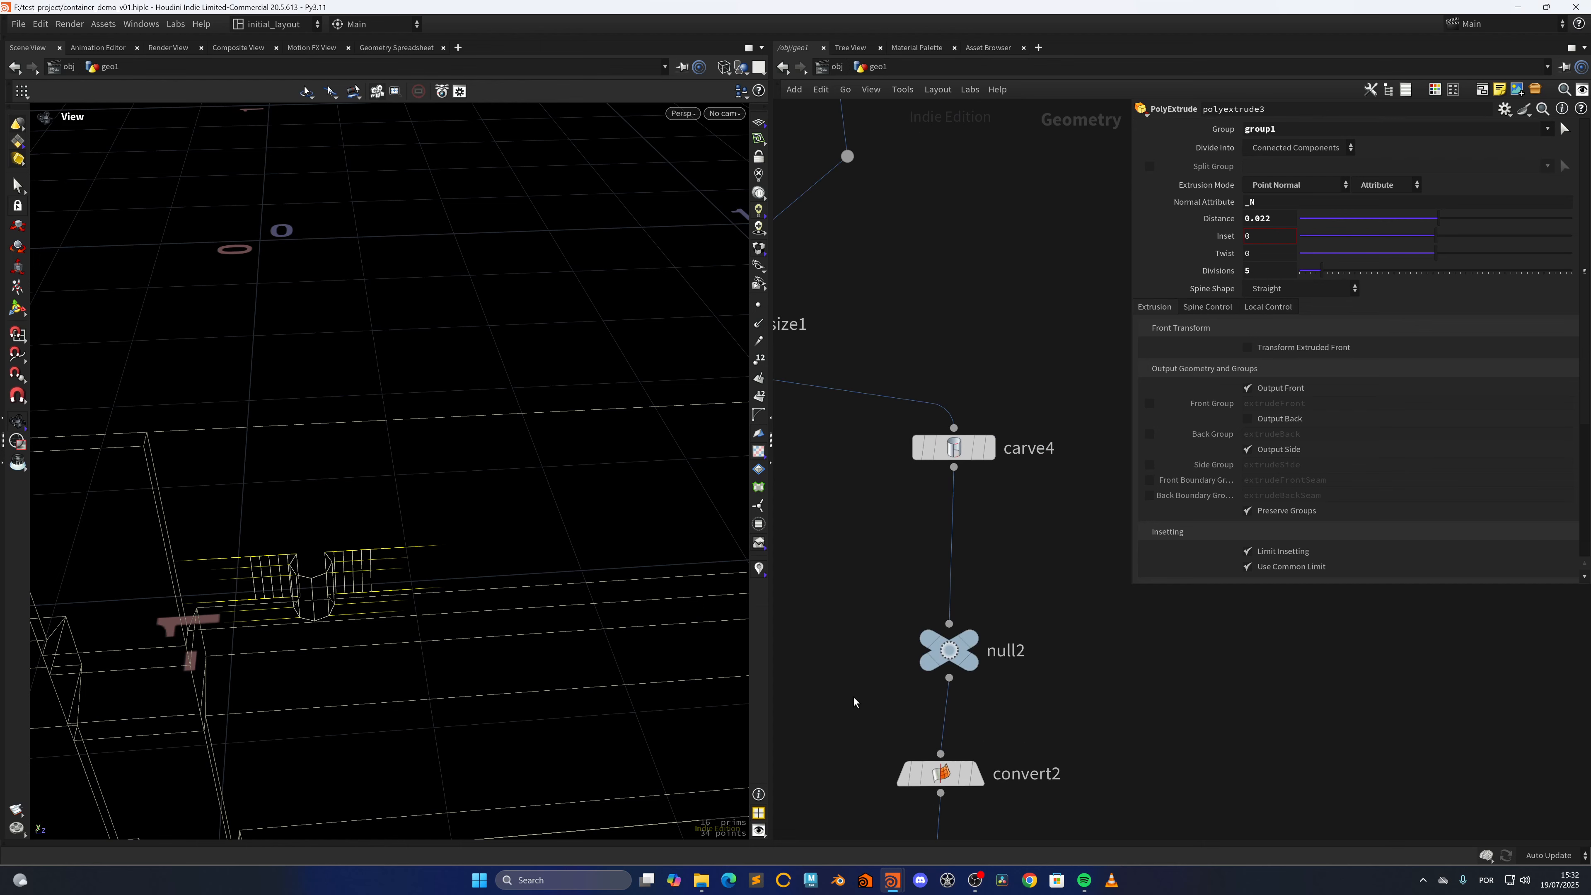
{"action": "left_click", "coordinate": [953, 448]}
{"action": "left_click_drag", "start_coordinate": [1304, 277], "coordinate": [1394, 277]}
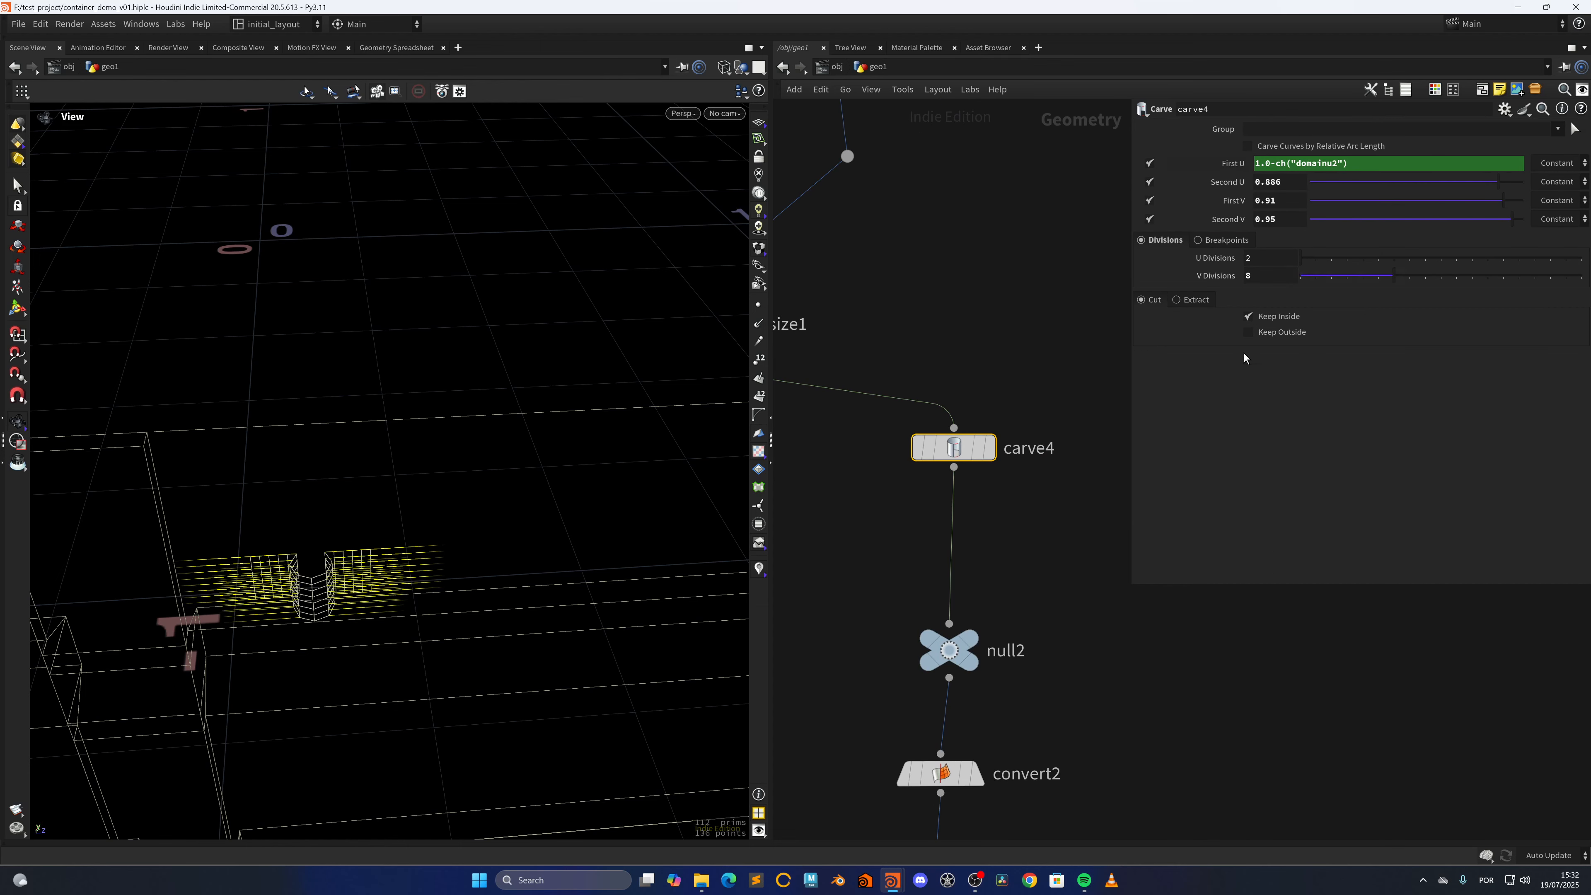
{"action": "middle_click_drag", "start_coordinate": [1037, 834], "coordinate": [1024, 381]}
{"action": "middle_click_drag", "start_coordinate": [1026, 758], "coordinate": [1013, 418]}
Turn off the yellow normal vector markers and frame the polyextrude3 bracket in the viewport
{"action": "mouse_move", "coordinate": [908, 569]}
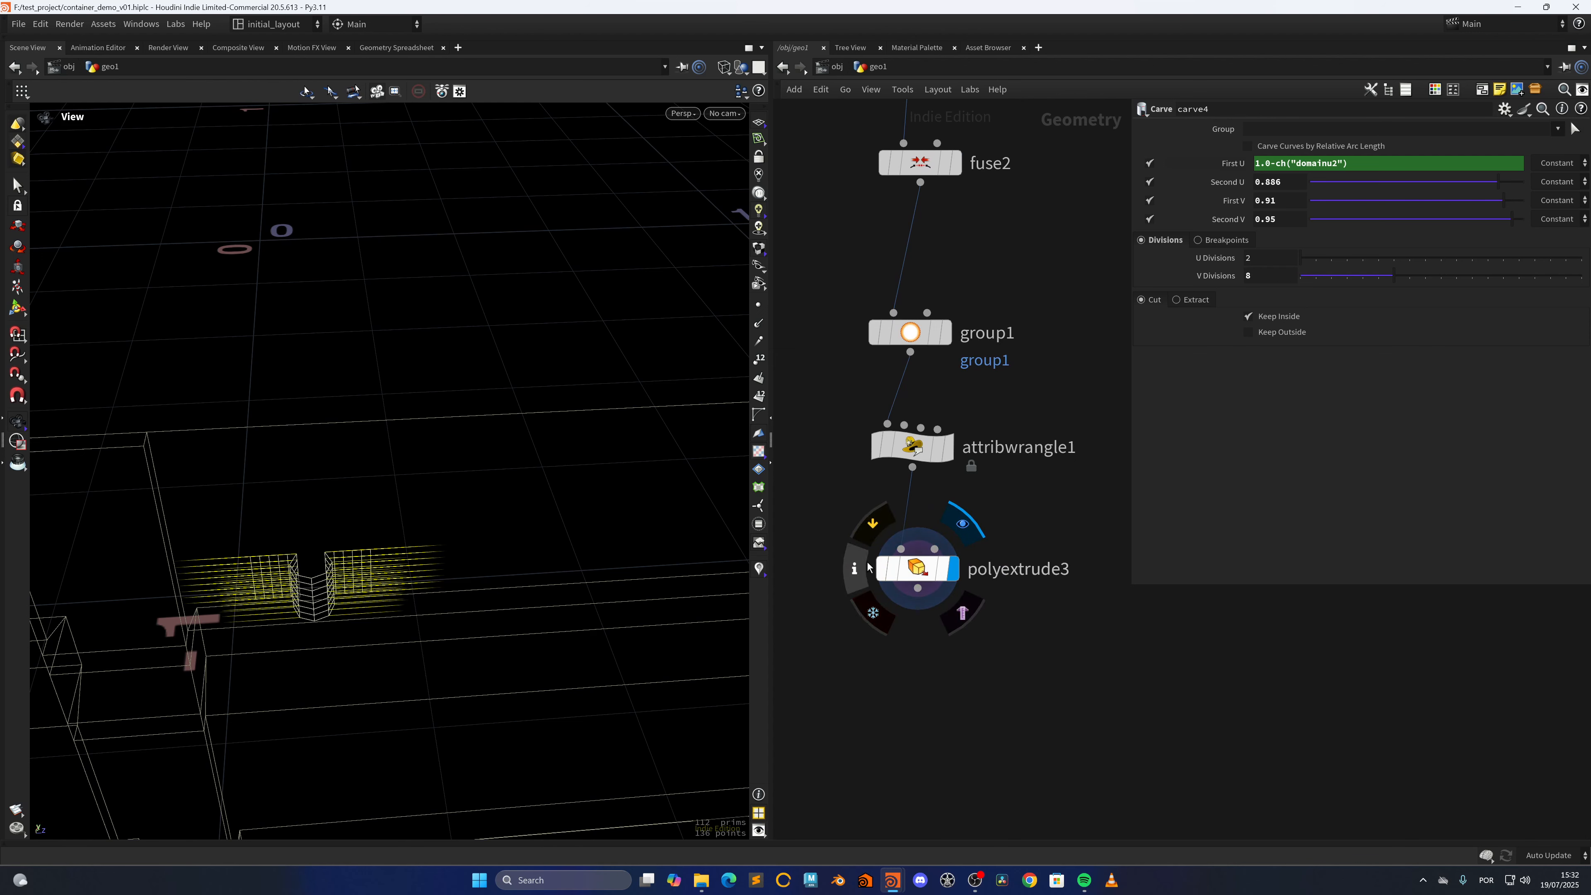
{"action": "left_click", "coordinate": [856, 569]}
{"action": "left_click", "coordinate": [543, 456]}
{"action": "key", "text": "f"}
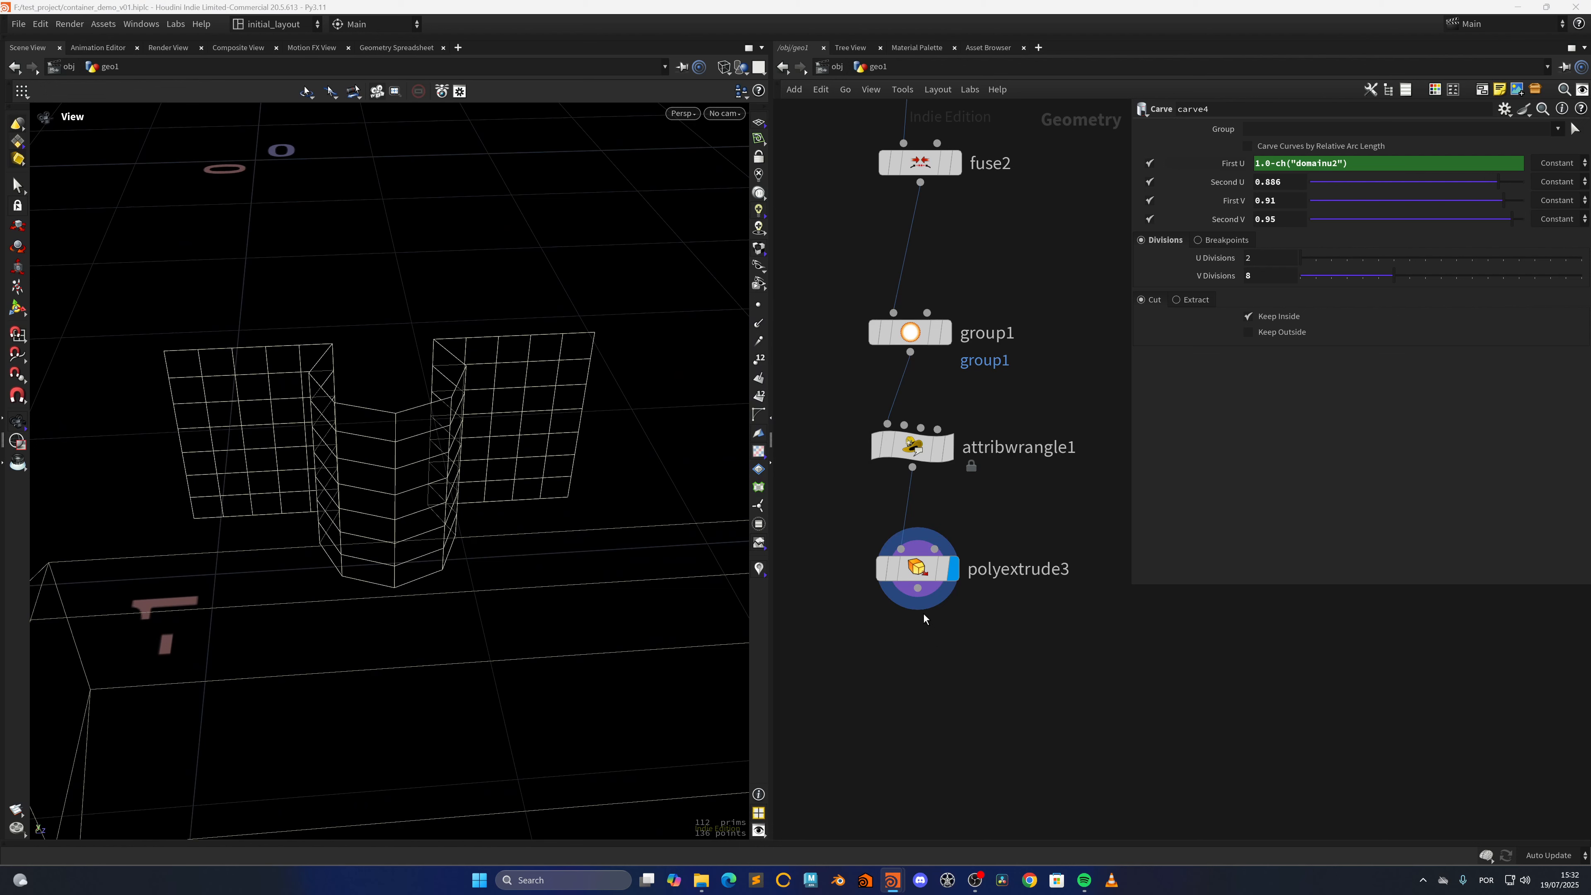
Add and display a PolyBevel after polyextrude3, raising its flat-edge Maximum Normal Angle to 62.6
{"action": "key", "text": "Tab"}
{"action": "type", "text": "beve"}
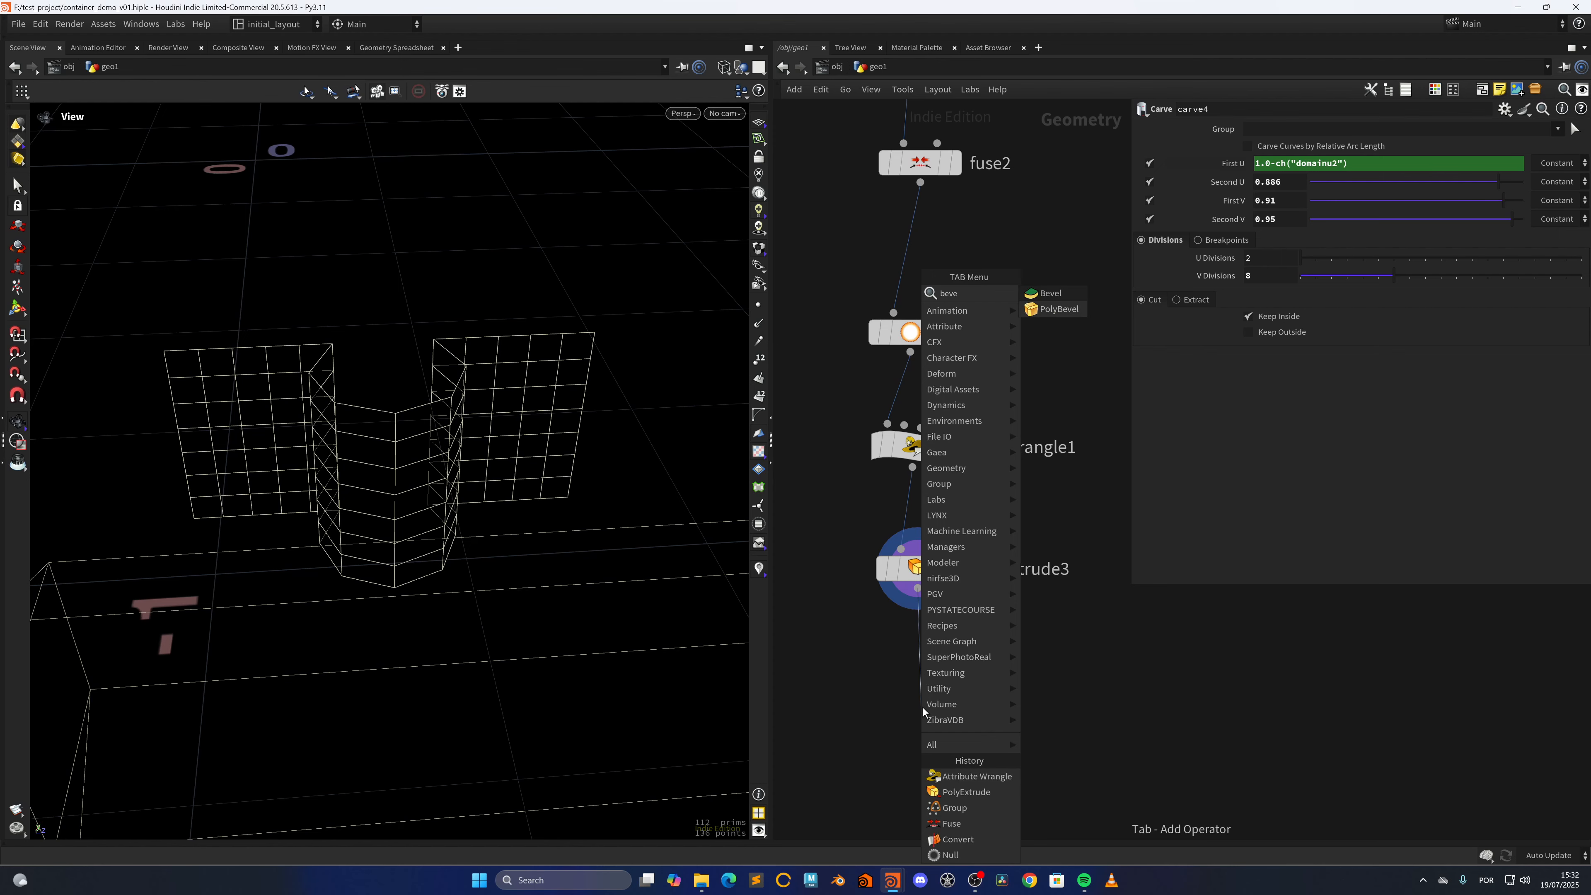
{"action": "key", "text": "Return"}
{"action": "left_click", "coordinate": [922, 708]}
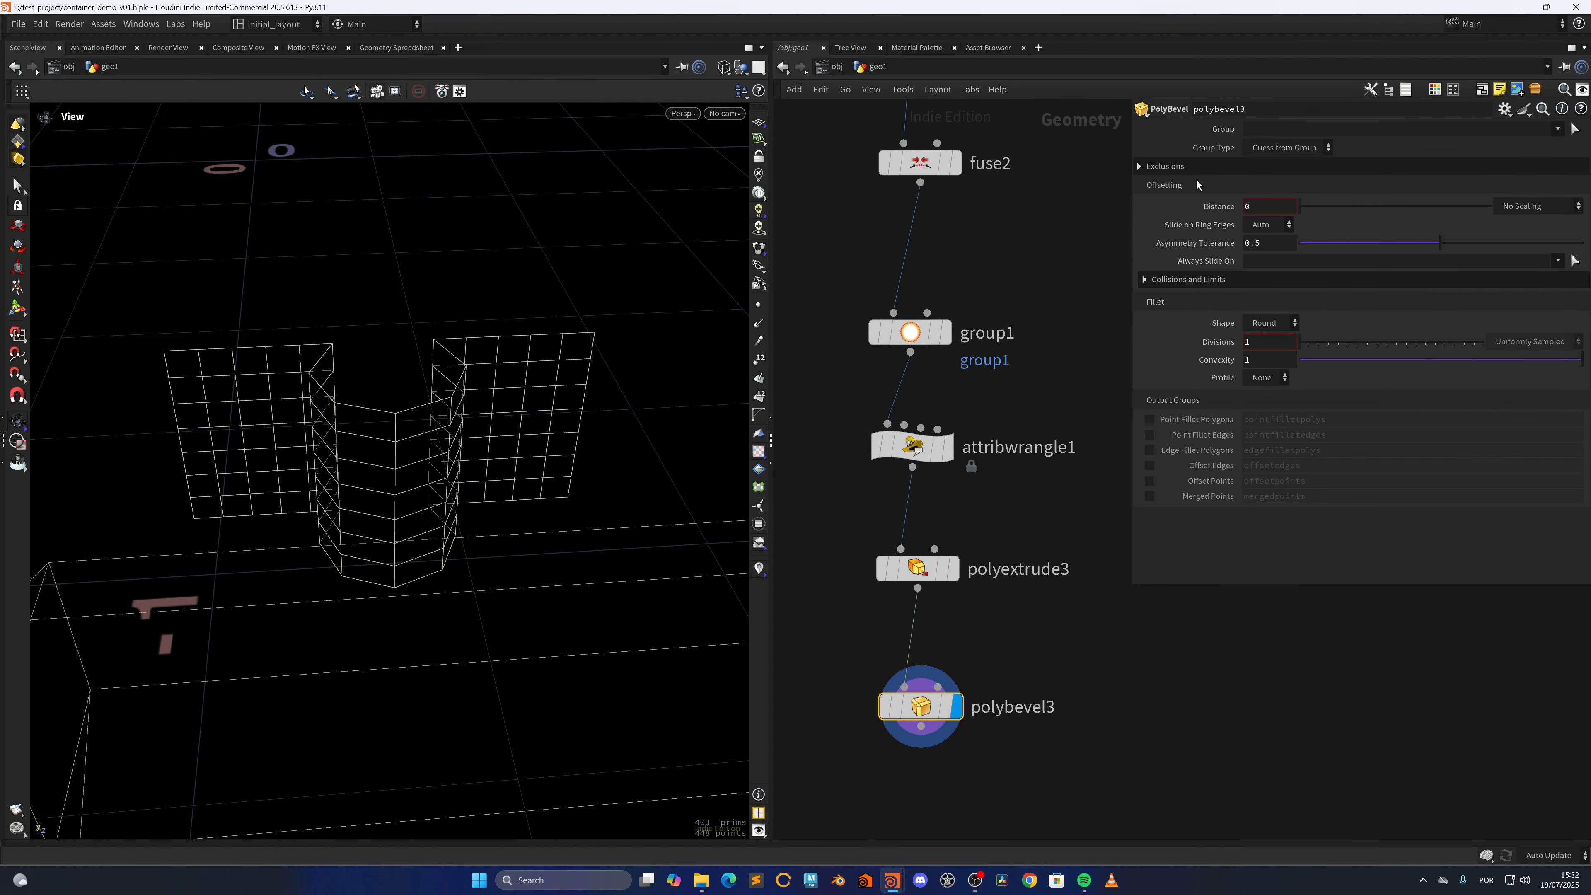
{"action": "left_click", "coordinate": [1187, 168]}
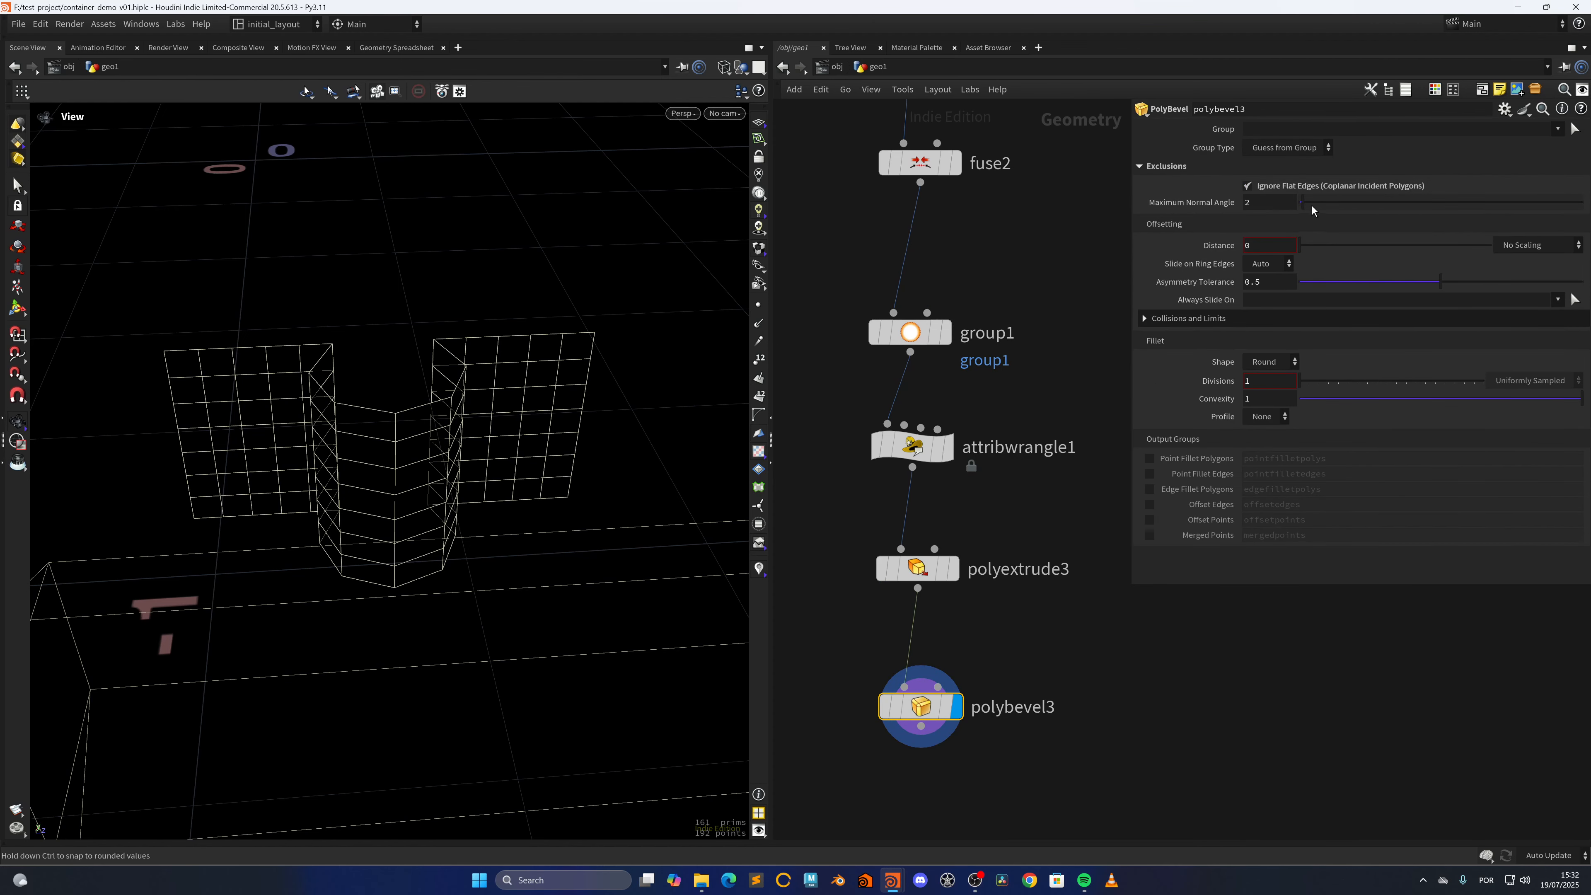
{"action": "left_click_drag", "start_coordinate": [1311, 205], "coordinate": [1382, 216]}
Set polybevel3's Distance to 0.001 and its fillet Divisions to 2
{"action": "middle_click_drag", "start_coordinate": [1278, 245], "coordinate": [1281, 278]}
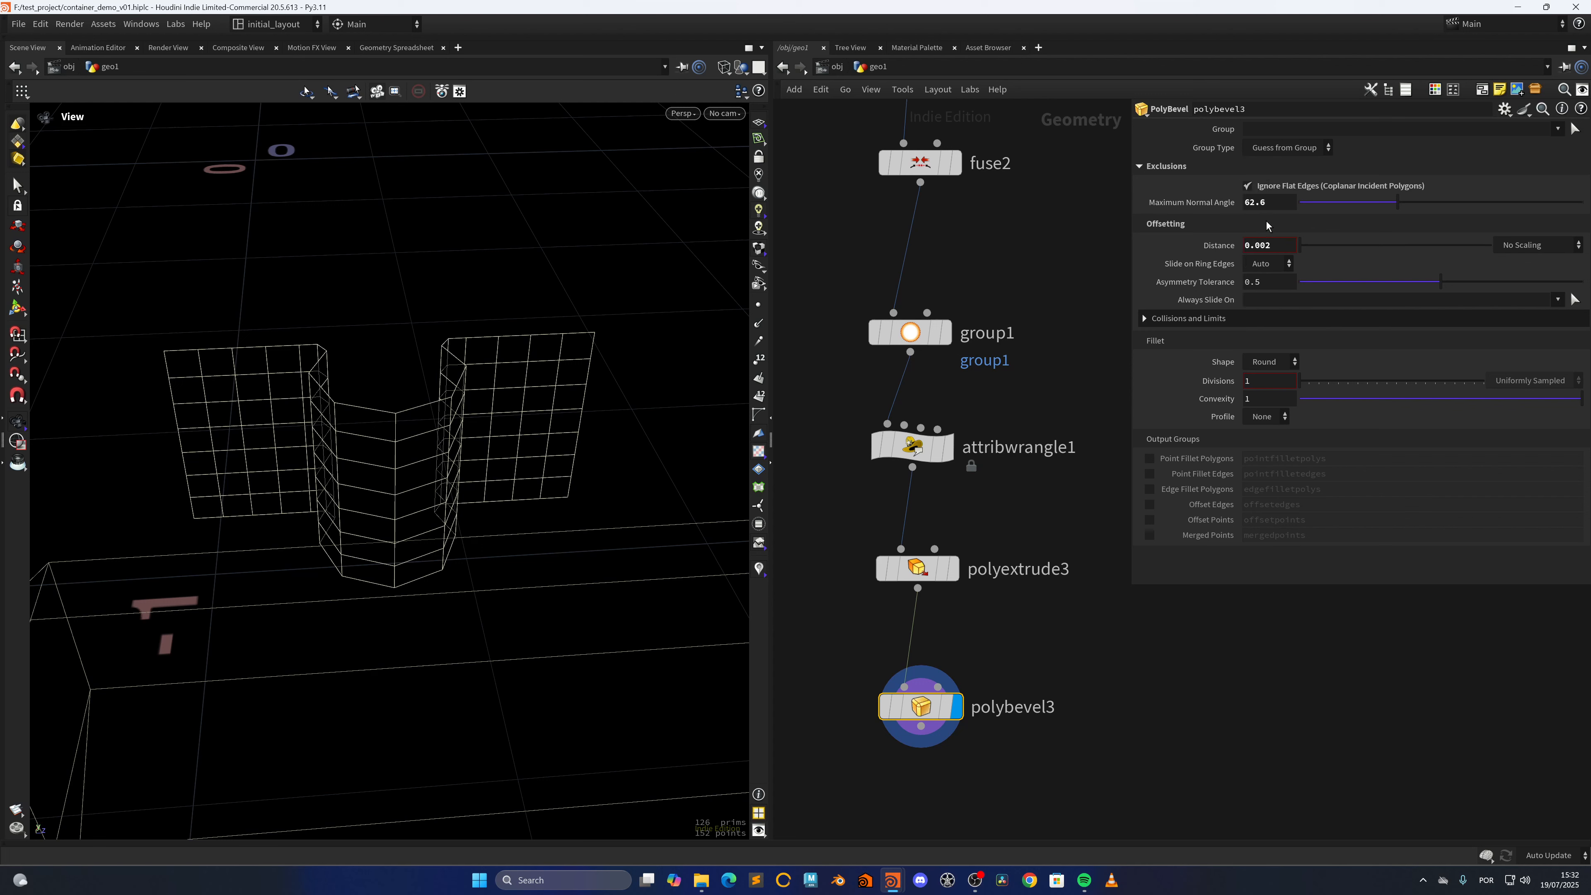
{"action": "left_click_drag", "start_coordinate": [1273, 246], "coordinate": [1265, 249]}
{"action": "type", "text": "1"}
{"action": "key", "text": "Tab"}
{"action": "type", "text": "2"}
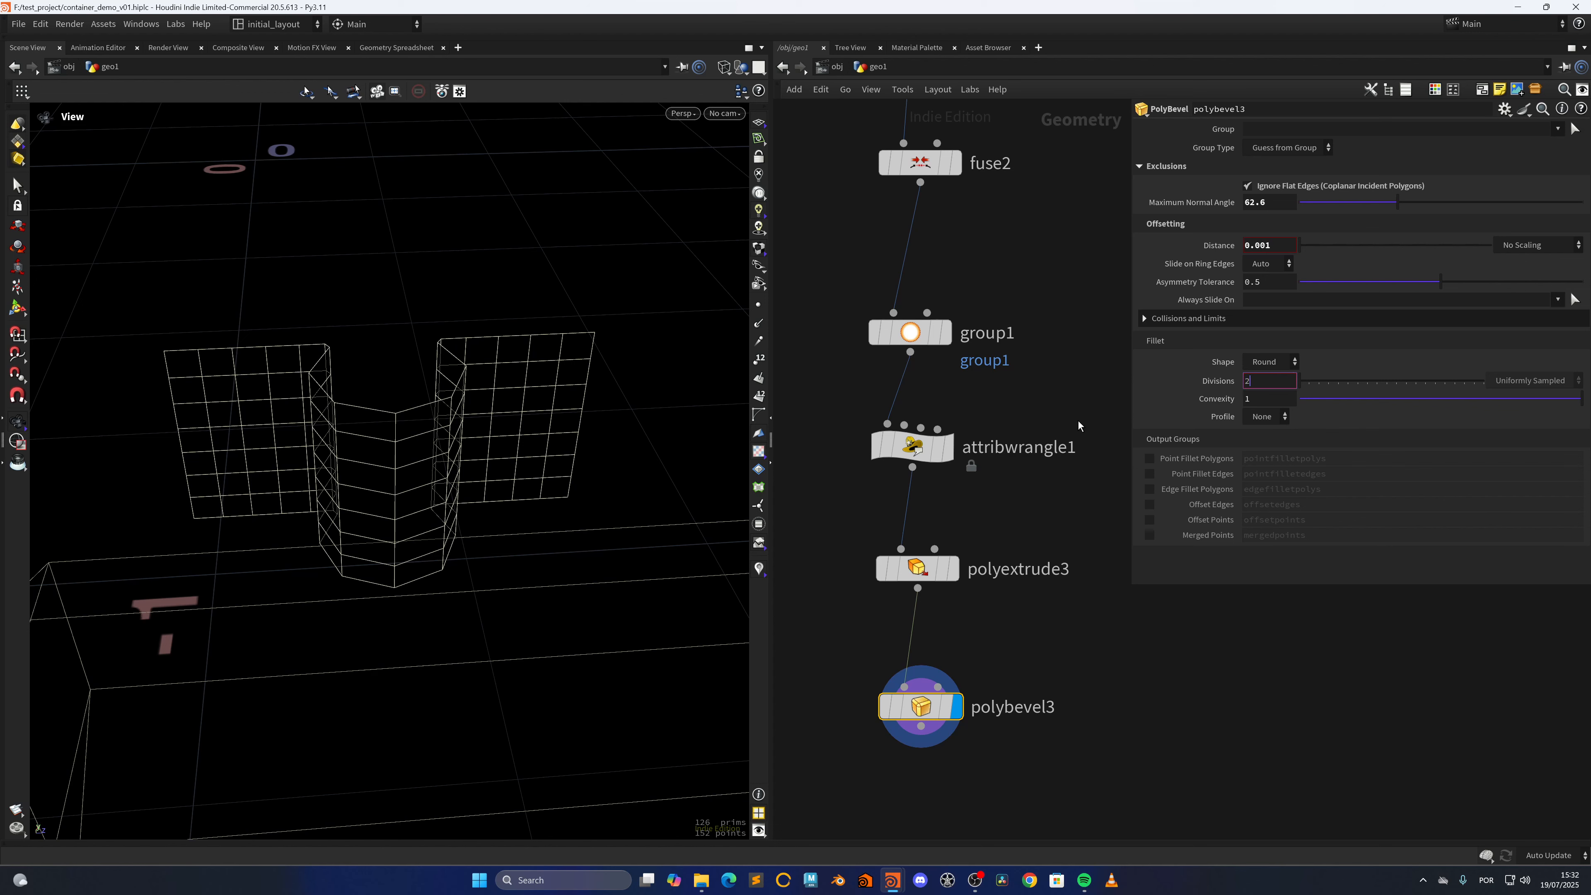
{"action": "key", "text": "Return"}
{"action": "right_click_drag", "start_coordinate": [559, 481], "coordinate": [529, 505]}
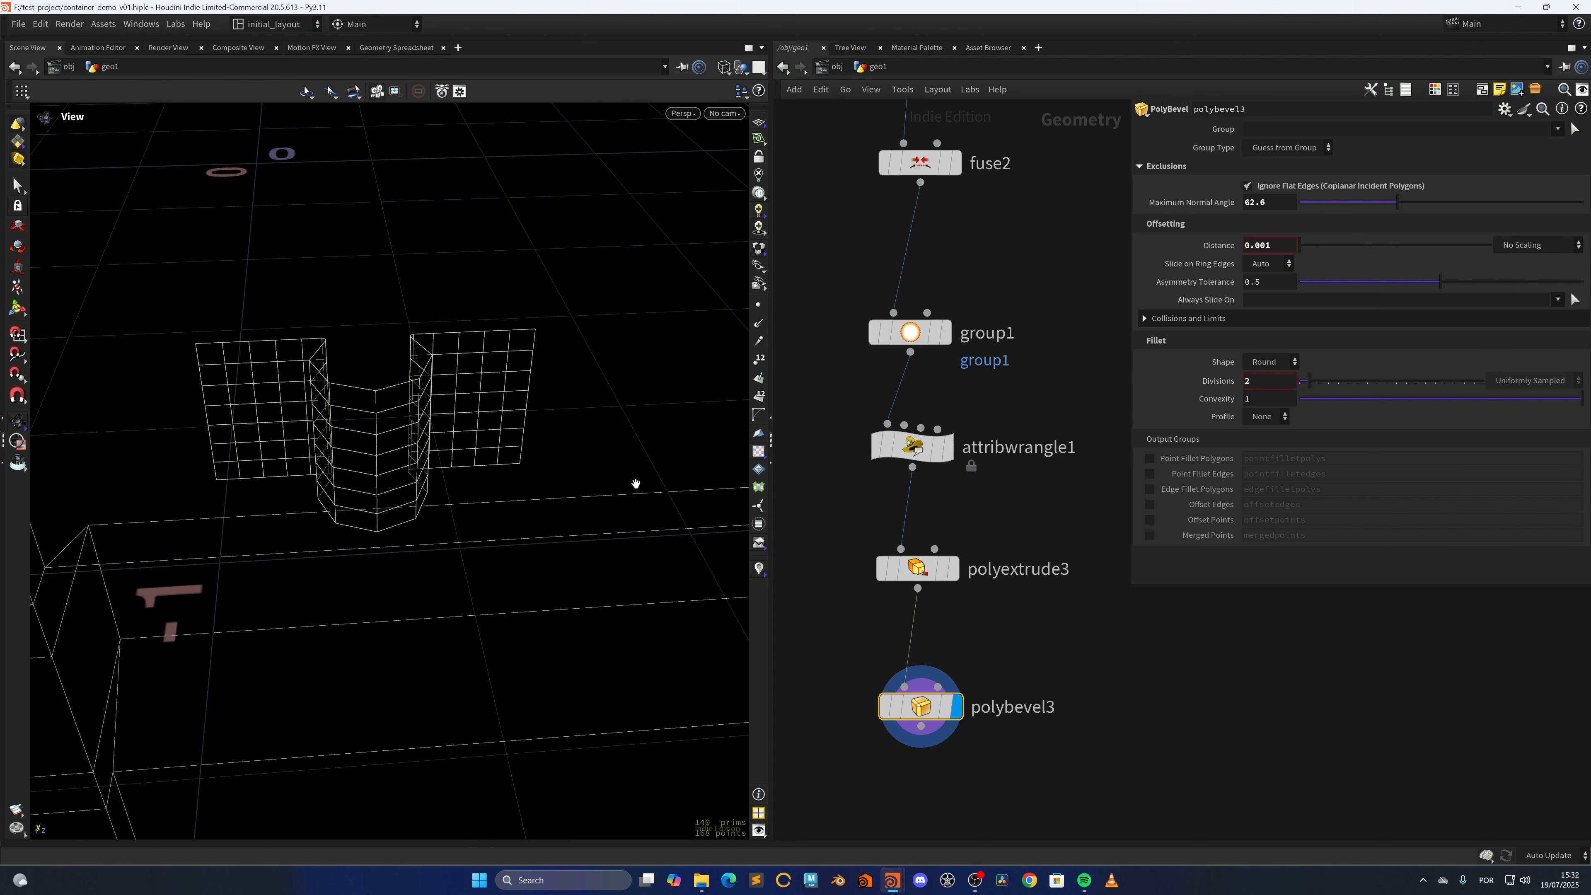
Add a Peak node after polybevel3 and set its Distance to .0002
{"action": "middle_click_drag", "start_coordinate": [911, 756], "coordinate": [897, 467]}
{"action": "left_click", "coordinate": [913, 562]}
{"action": "key", "text": "Tab"}
{"action": "type", "text": "peak"}
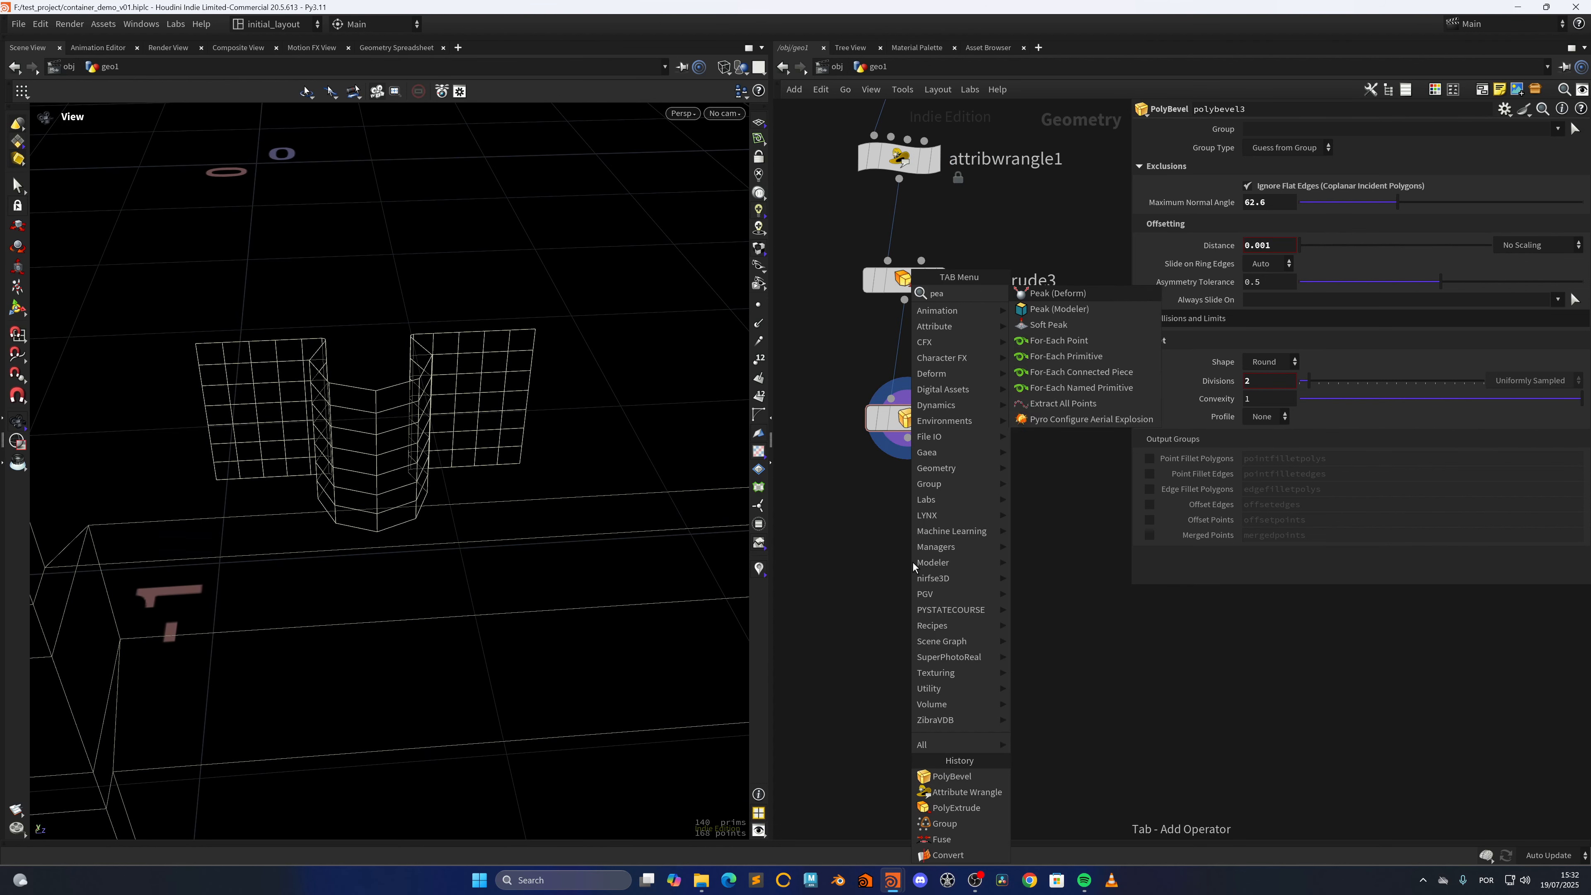
{"action": "key", "text": "Return"}
{"action": "left_click", "coordinate": [912, 562]}
{"action": "left_click_drag", "start_coordinate": [906, 532], "coordinate": [911, 540]}
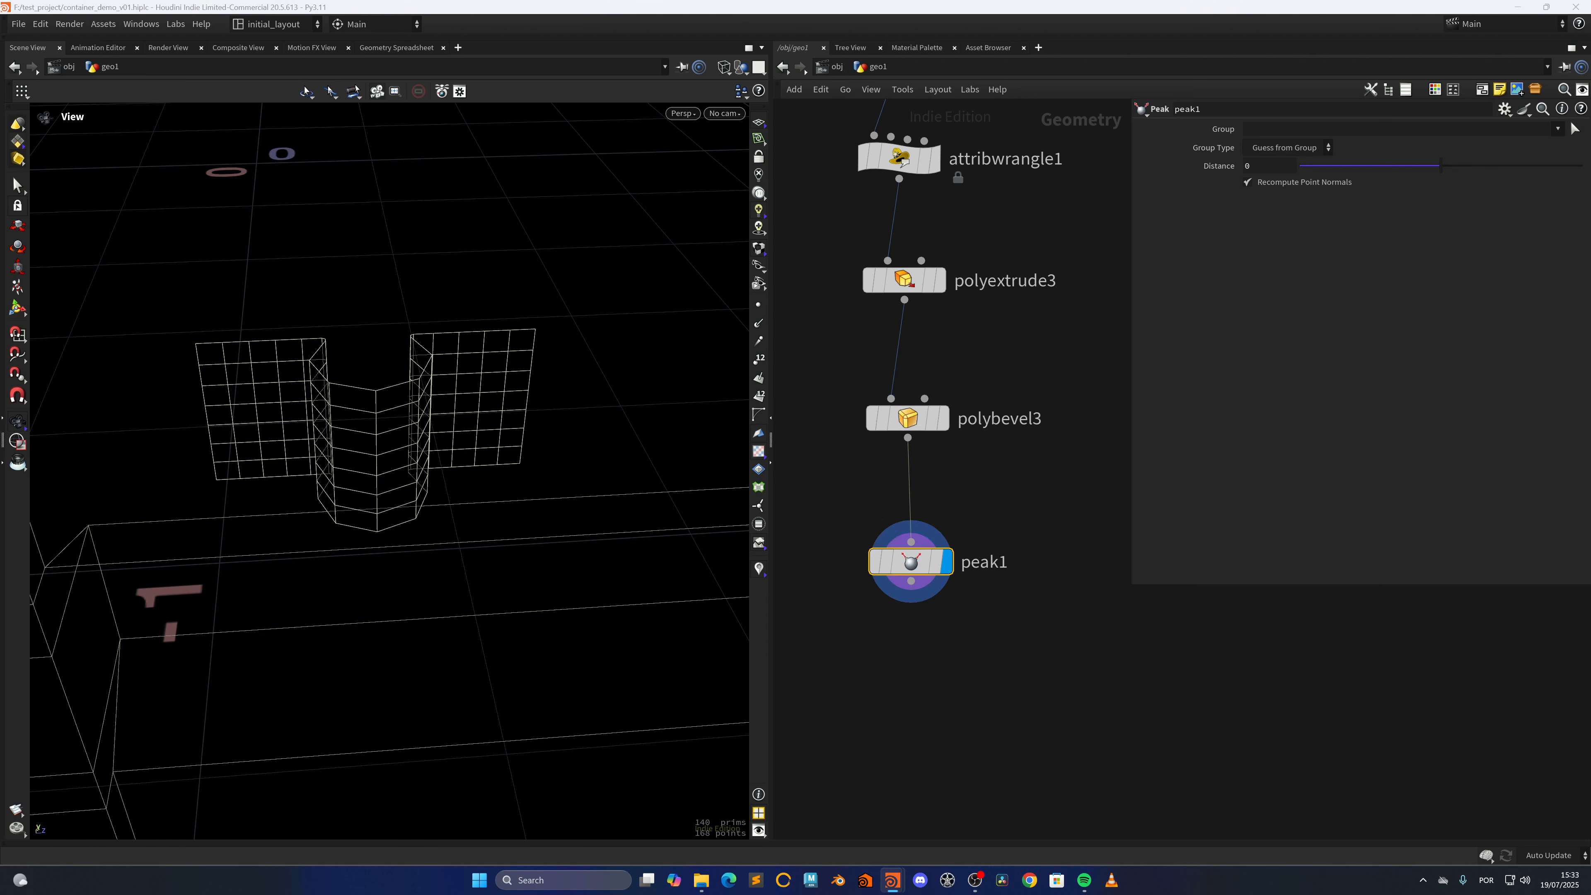
{"action": "left_click", "coordinate": [1269, 168]}
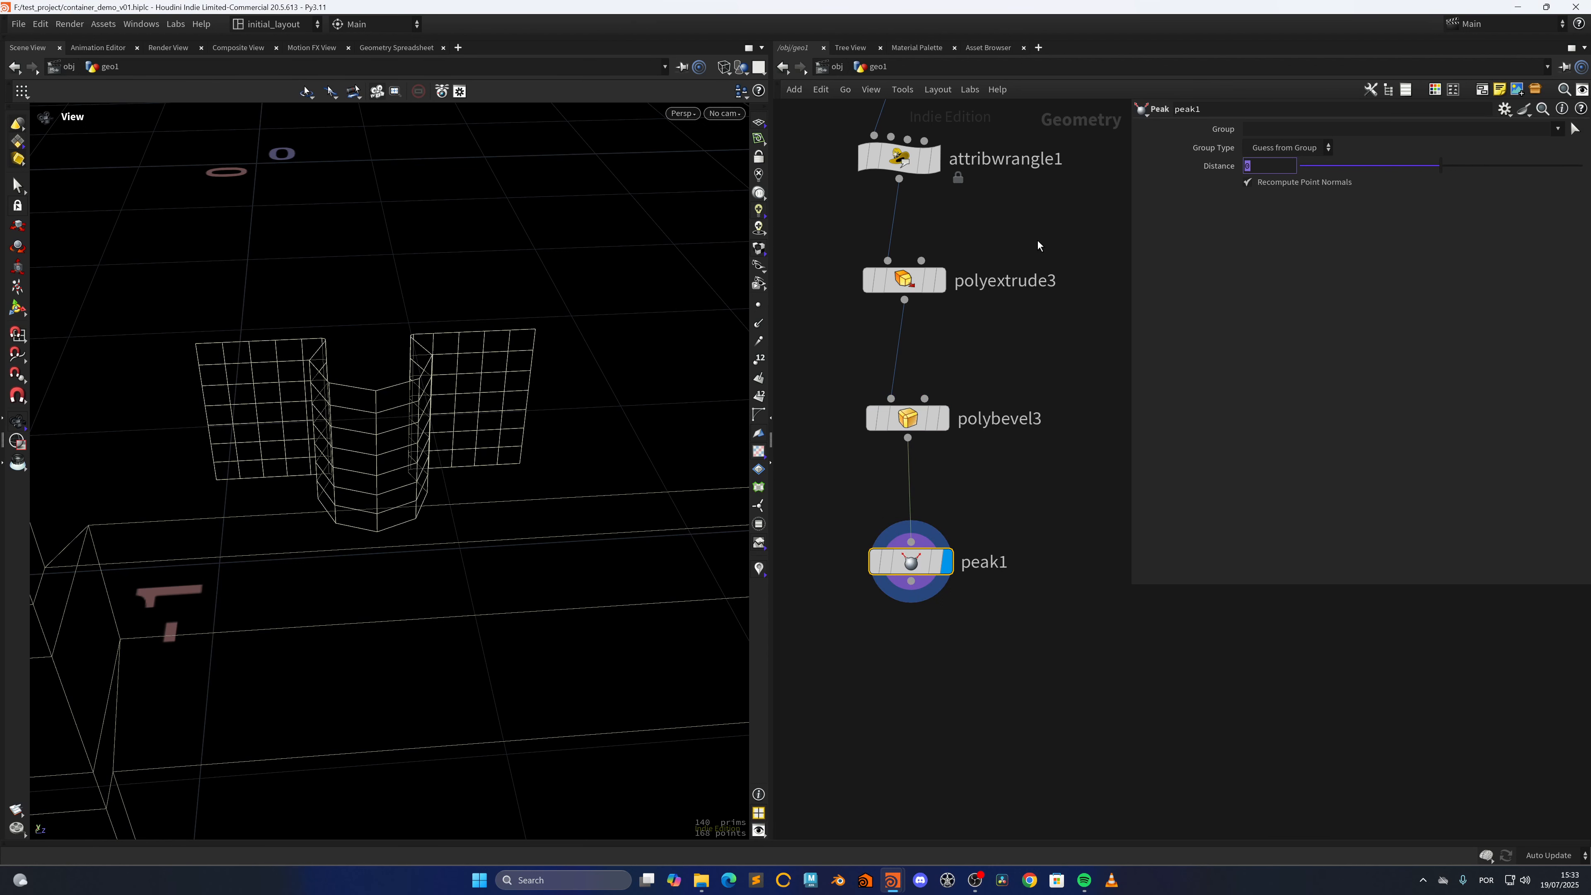
{"action": "type", "text": ".0002"}
{"action": "key", "text": "Return"}
Add a Subdivide node, wire it to peak1's output and display it
{"action": "middle_click_drag", "start_coordinate": [947, 602], "coordinate": [967, 474]}
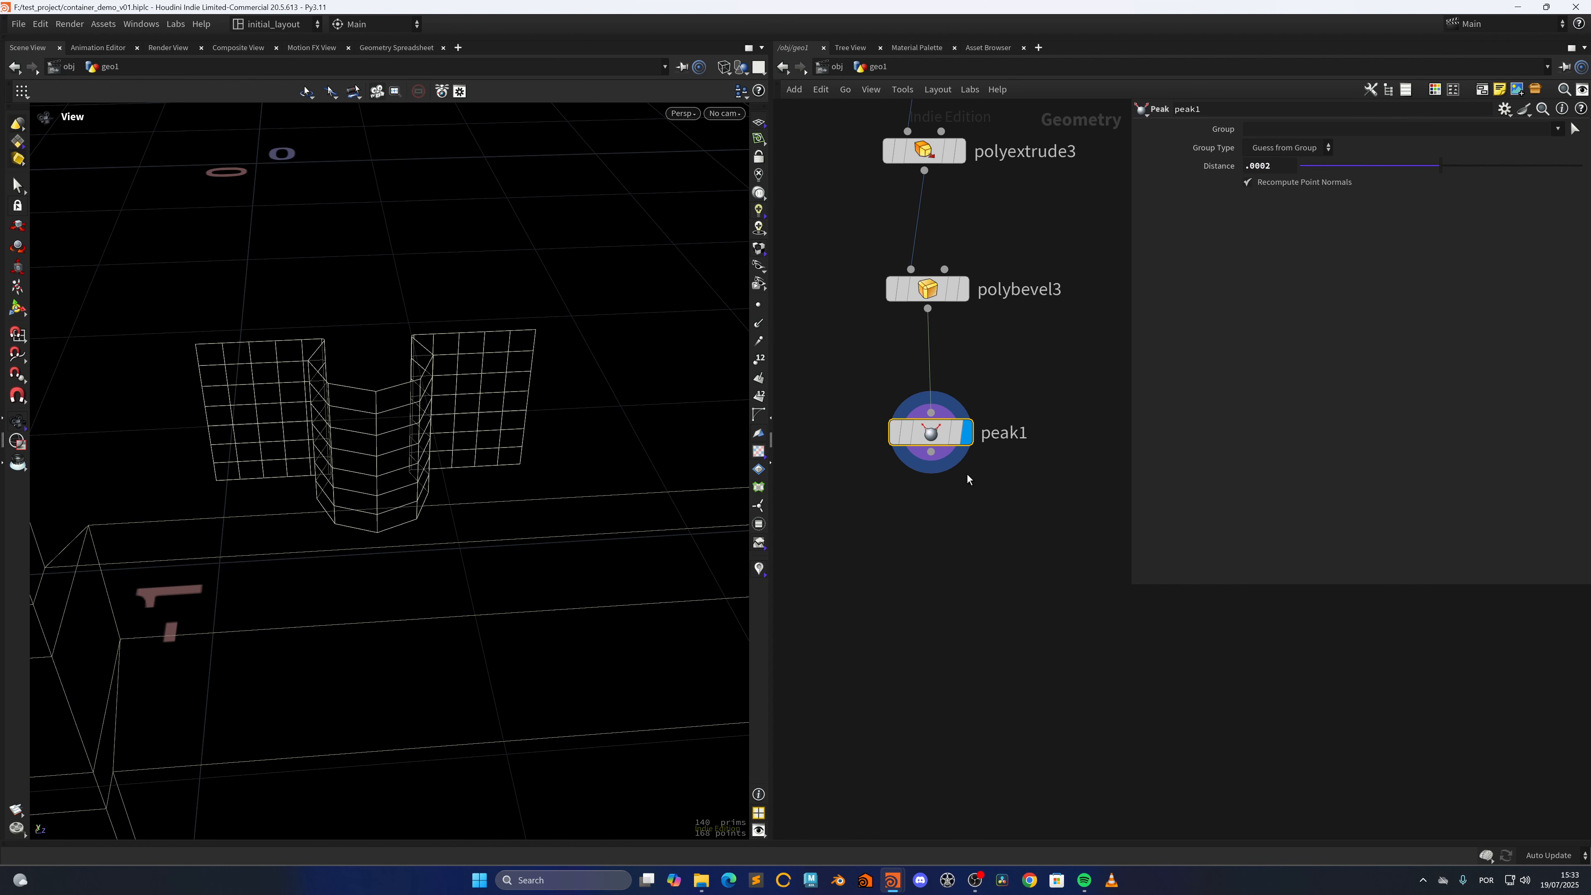
{"action": "key", "text": "Tab"}
{"action": "type", "text": "sub"}
{"action": "key", "text": "Return"}
{"action": "left_click", "coordinate": [897, 592]}
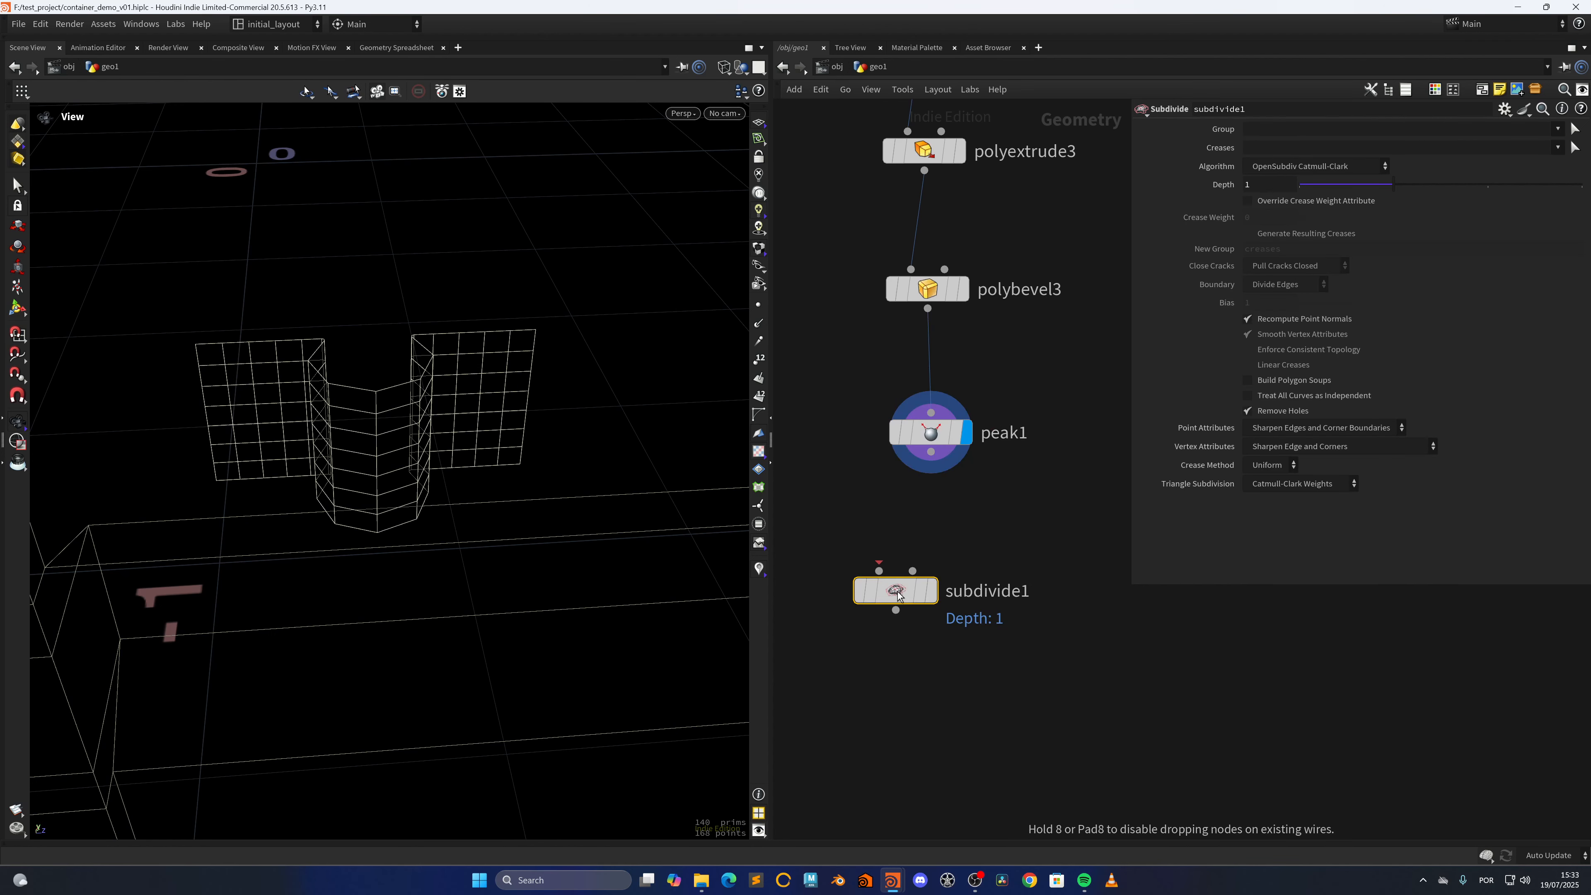
{"action": "left_click_drag", "start_coordinate": [897, 597], "coordinate": [937, 604]}
{"action": "left_click_drag", "start_coordinate": [931, 452], "coordinate": [918, 578]}
{"action": "left_click", "coordinate": [971, 599]}
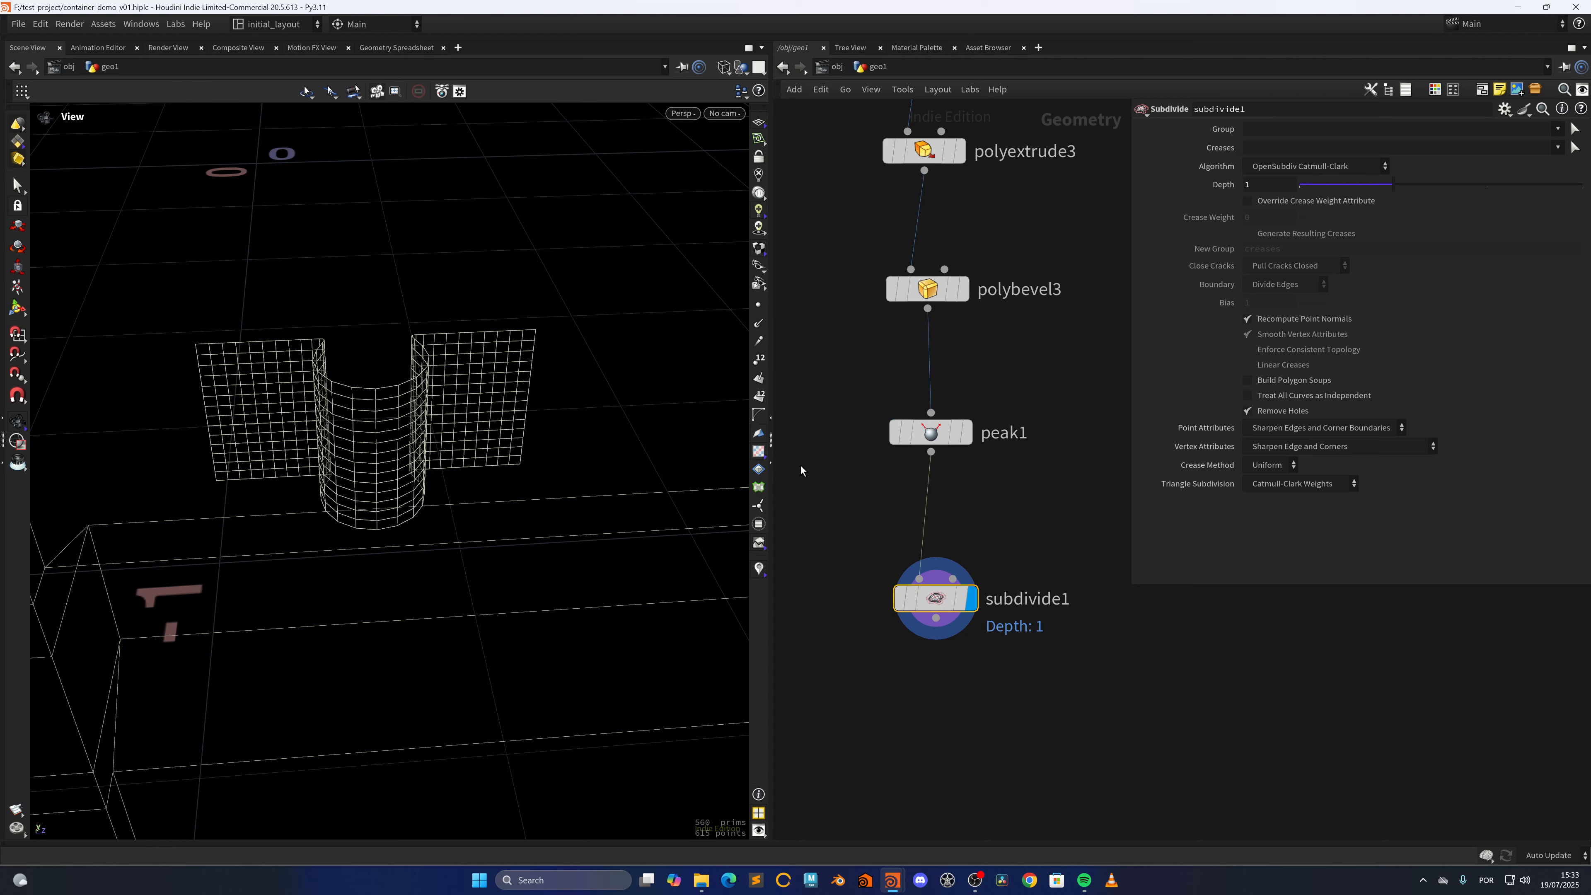
Switch the viewport to shaded display and set subdivide1's Point Attributes to Sharpen Edges Boundaries
{"action": "right_click_drag", "start_coordinate": [465, 373], "coordinate": [579, 390]}
{"action": "left_click_drag", "start_coordinate": [579, 390], "coordinate": [537, 435]}
{"action": "key", "text": "w"}
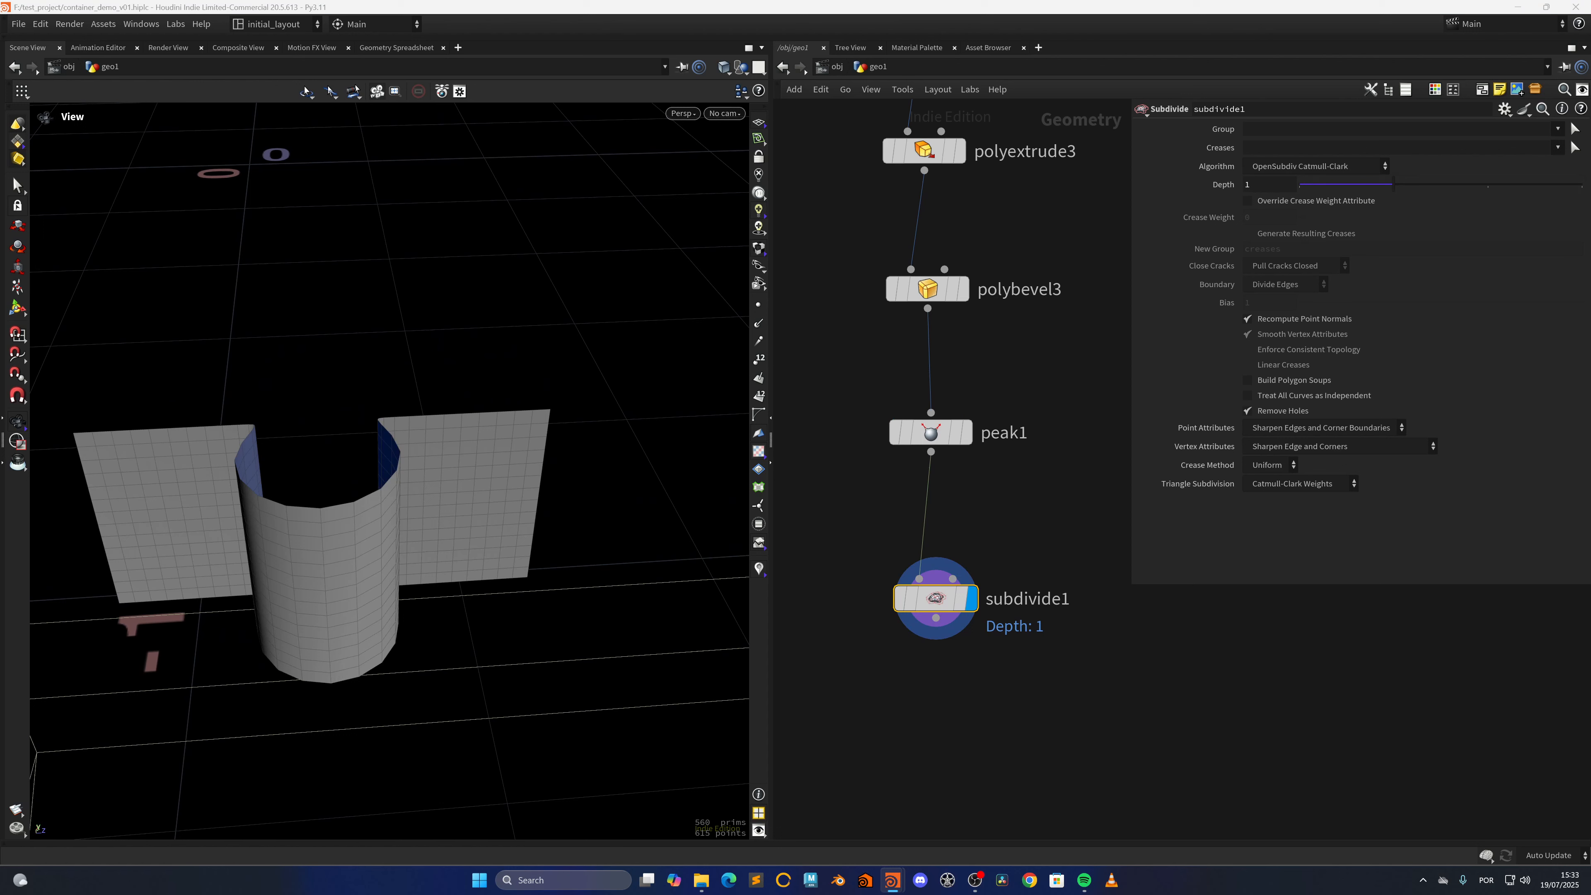
{"action": "left_click", "coordinate": [1301, 429]}
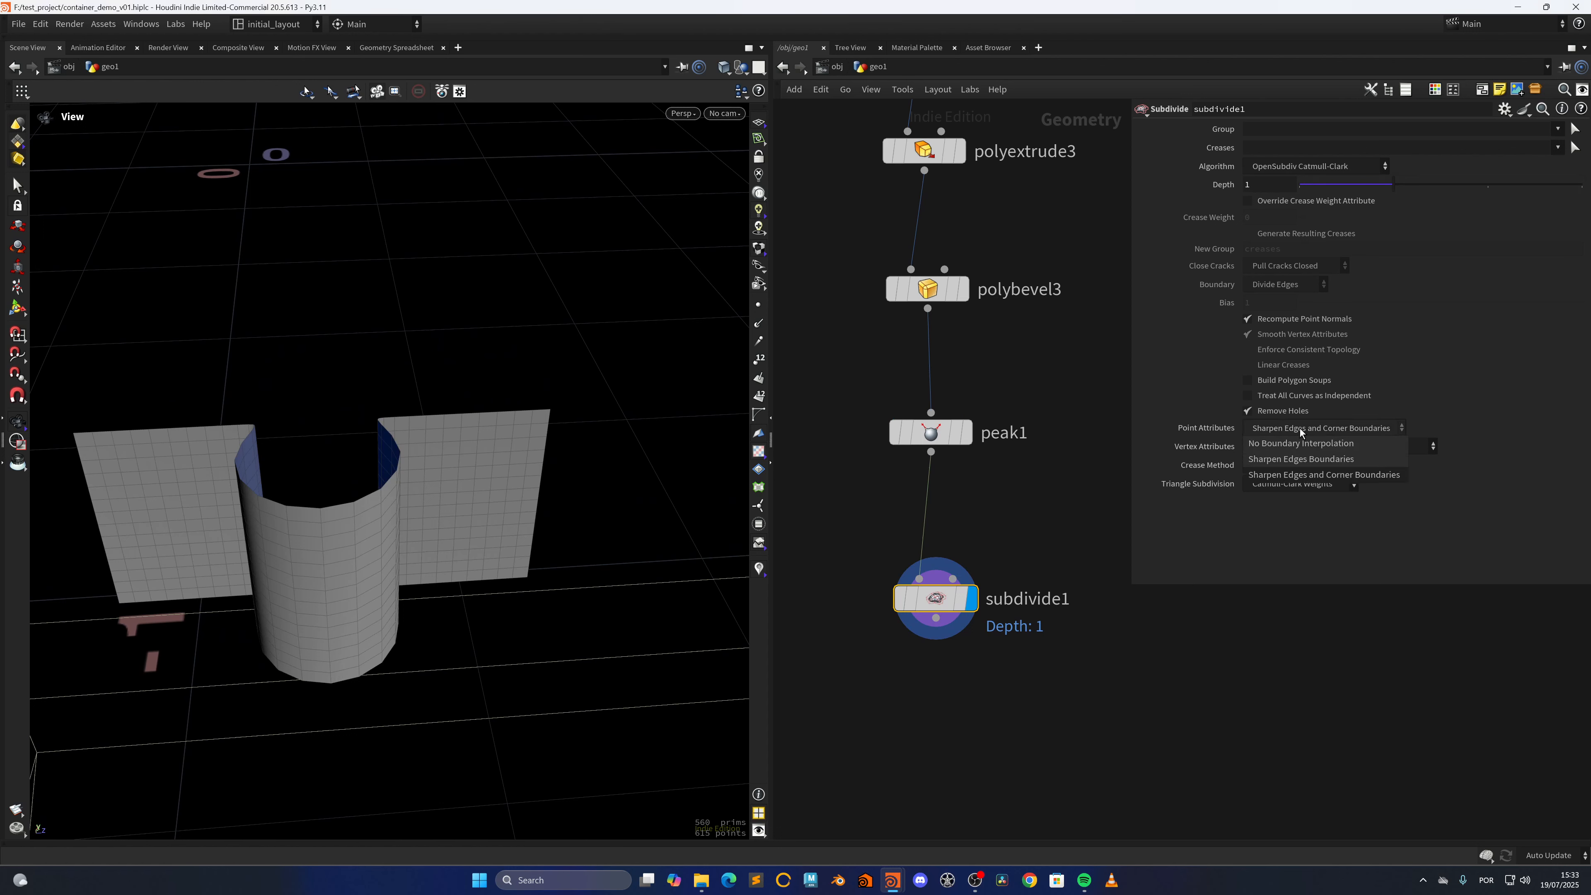
{"action": "left_click", "coordinate": [1301, 459]}
{"action": "left_click_drag", "start_coordinate": [519, 564], "coordinate": [587, 488]}
Add and display a Labs Thicken node after subdivide1, with Both Directions enabled
{"action": "middle_click_drag", "start_coordinate": [938, 698], "coordinate": [943, 644]}
{"action": "key", "text": "Tab"}
{"action": "type", "text": "thick"}
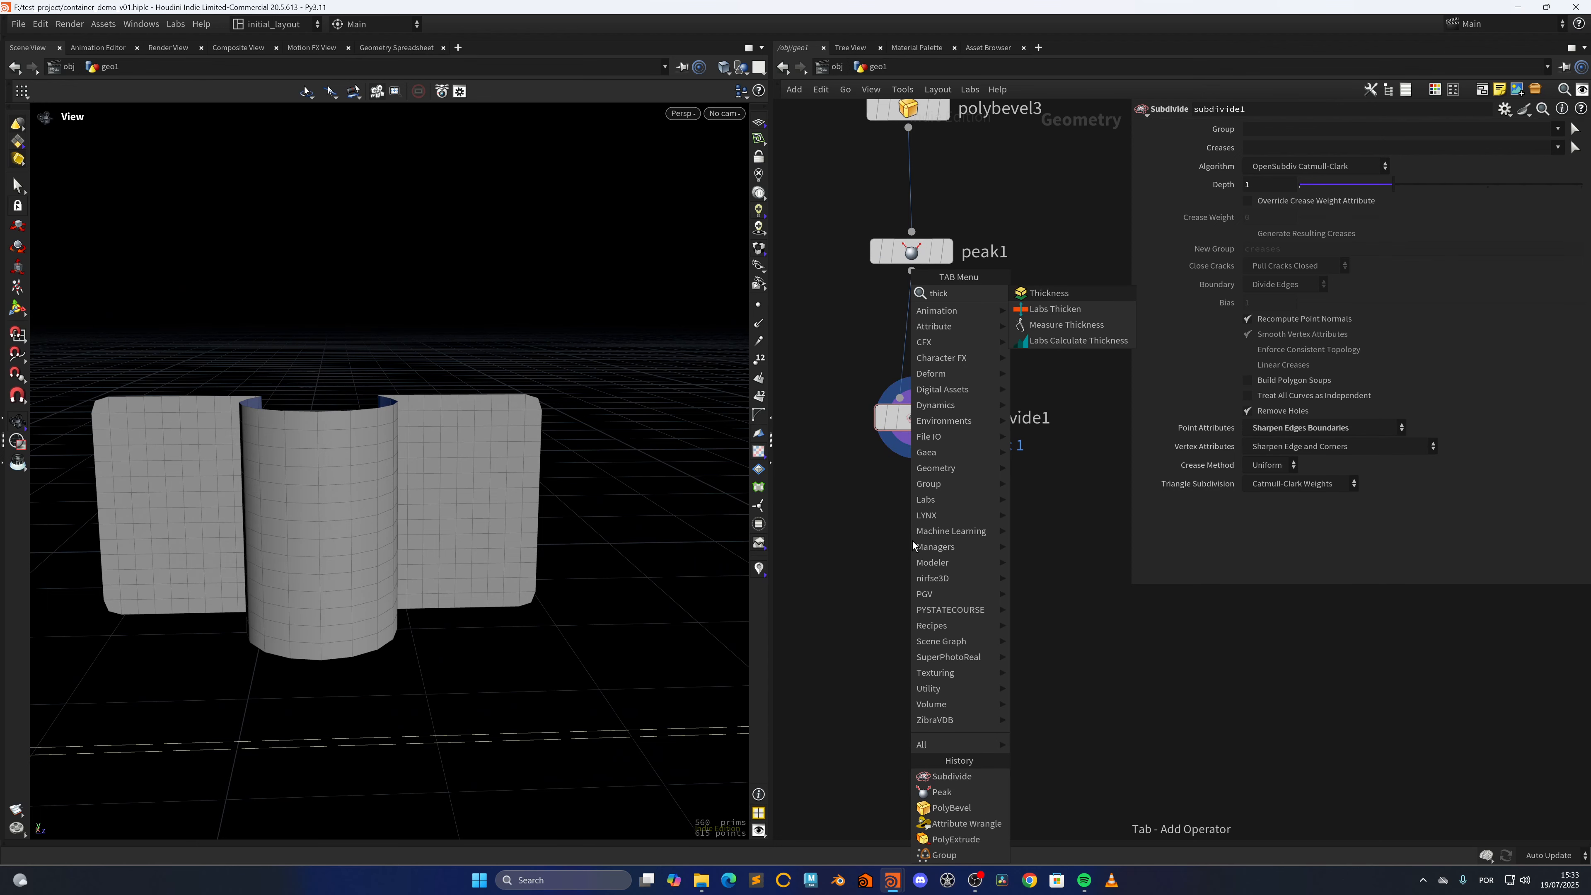
{"action": "key", "text": "Down"}
{"action": "key", "text": "Return"}
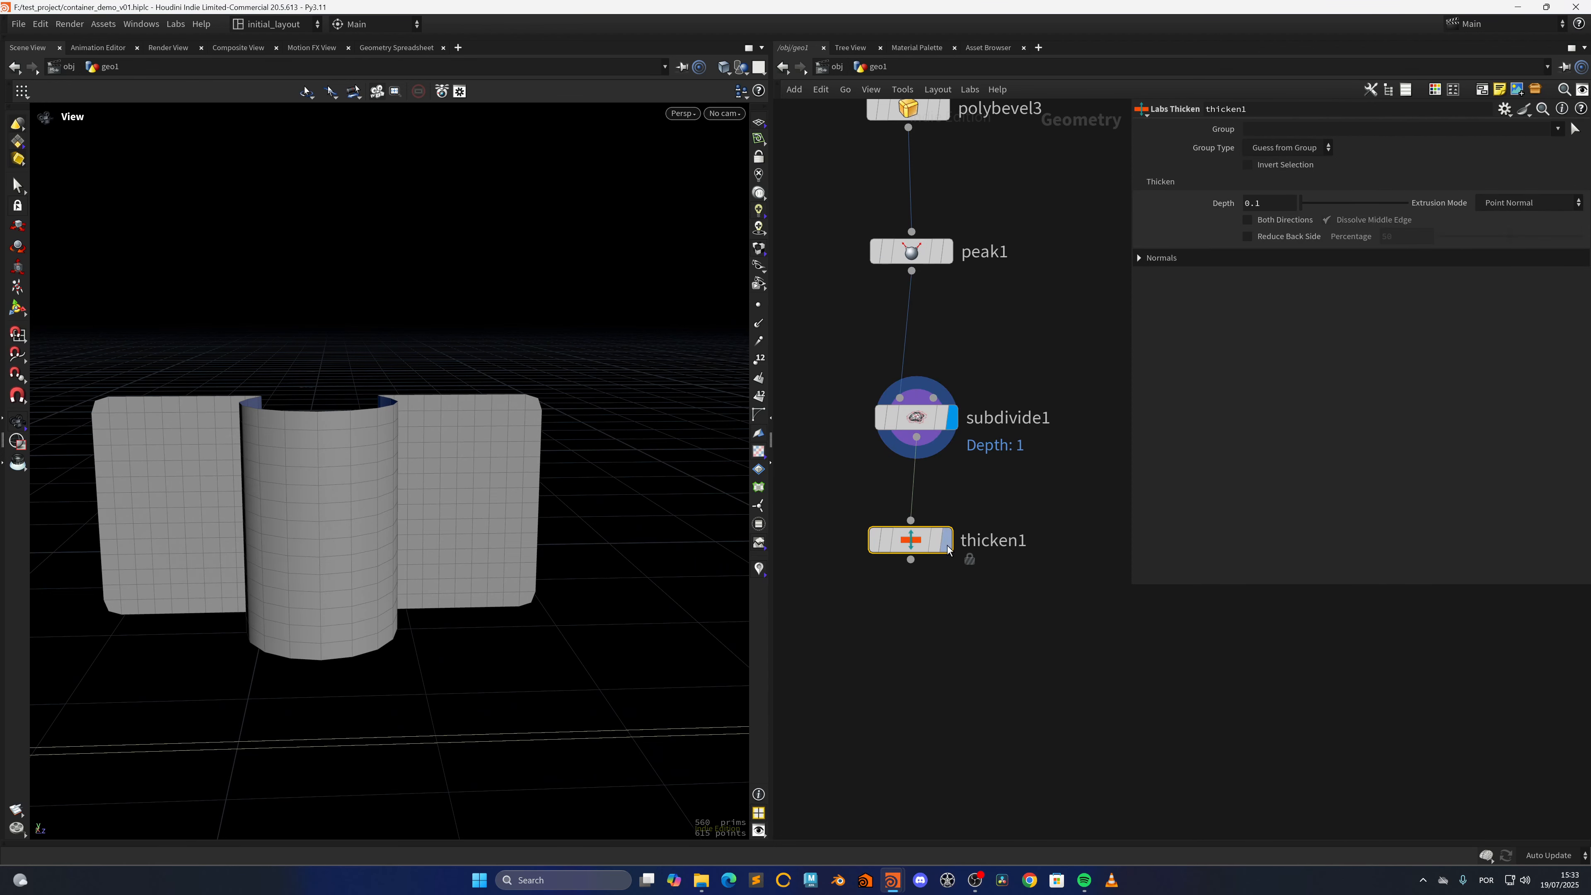
{"action": "left_click", "coordinate": [912, 540]}
{"action": "left_click", "coordinate": [1267, 221]}
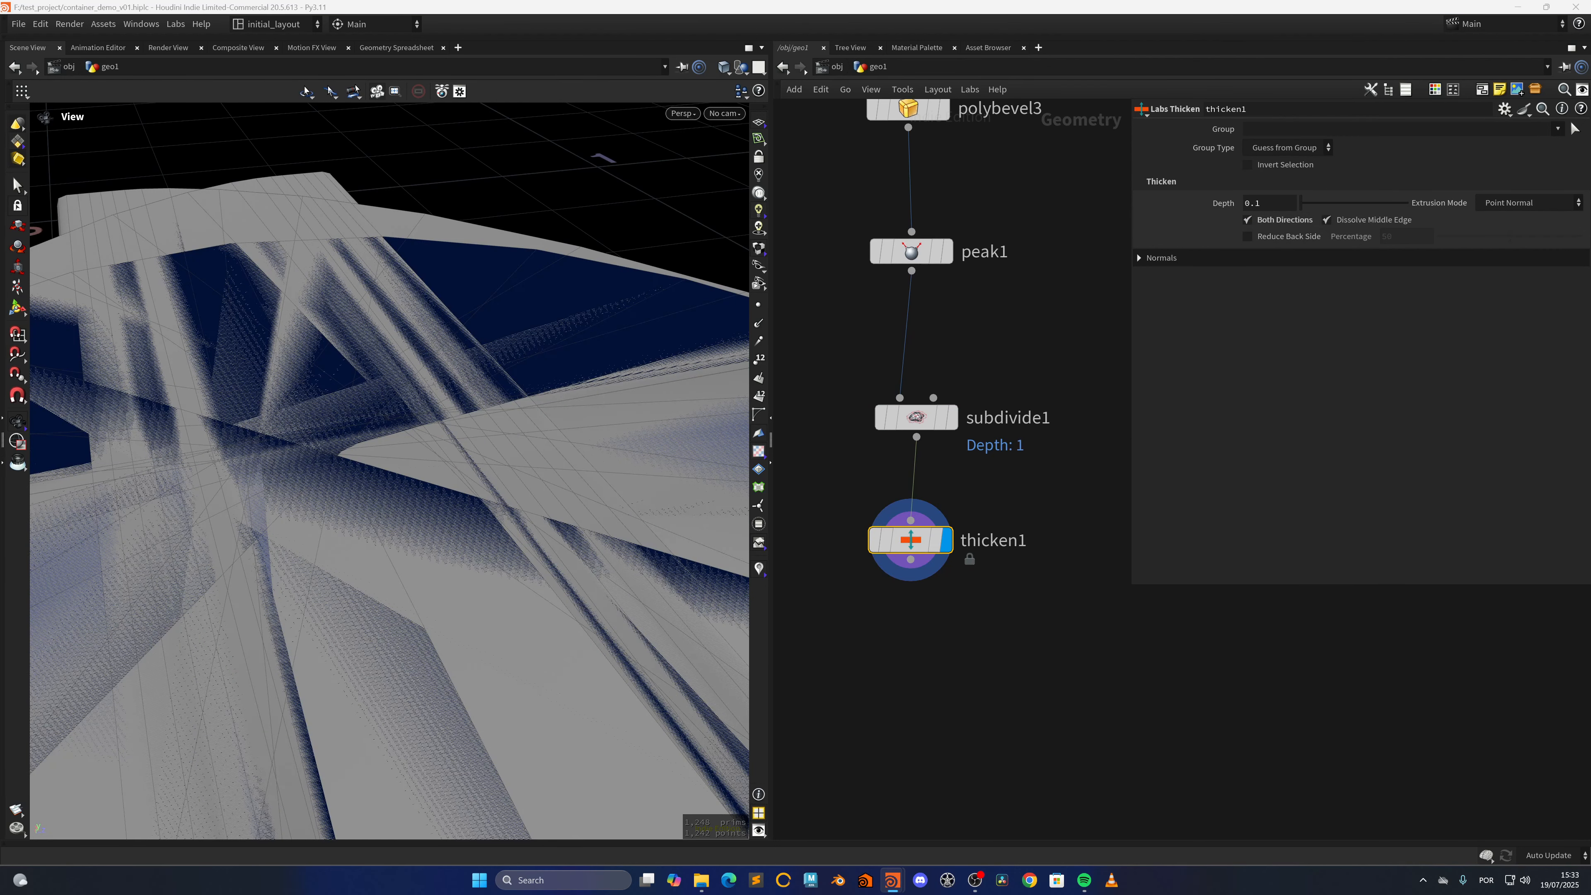
Set thicken1's Depth to 0.001 and save the scene
{"action": "left_click", "coordinate": [1257, 210]}
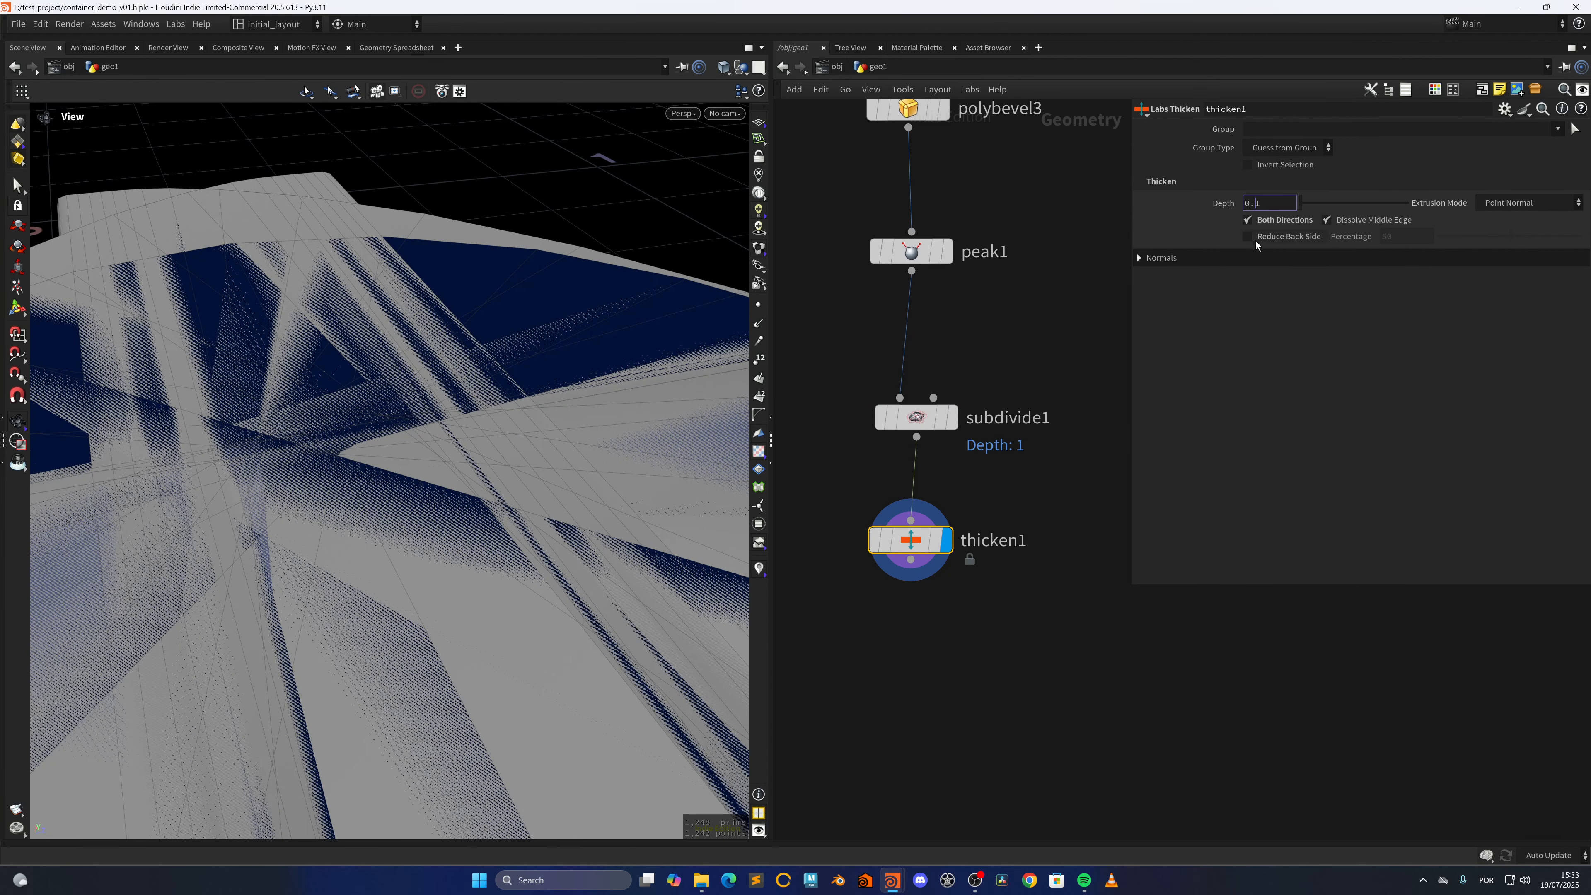
{"action": "key", "text": "Return"}
{"action": "left_click_drag", "start_coordinate": [501, 464], "coordinate": [430, 583]}
{"action": "right_click_drag", "start_coordinate": [442, 513], "coordinate": [456, 440]}
{"action": "middle_click_drag", "start_coordinate": [456, 440], "coordinate": [288, 600]}
{"action": "right_click_drag", "start_coordinate": [182, 670], "coordinate": [196, 627]}
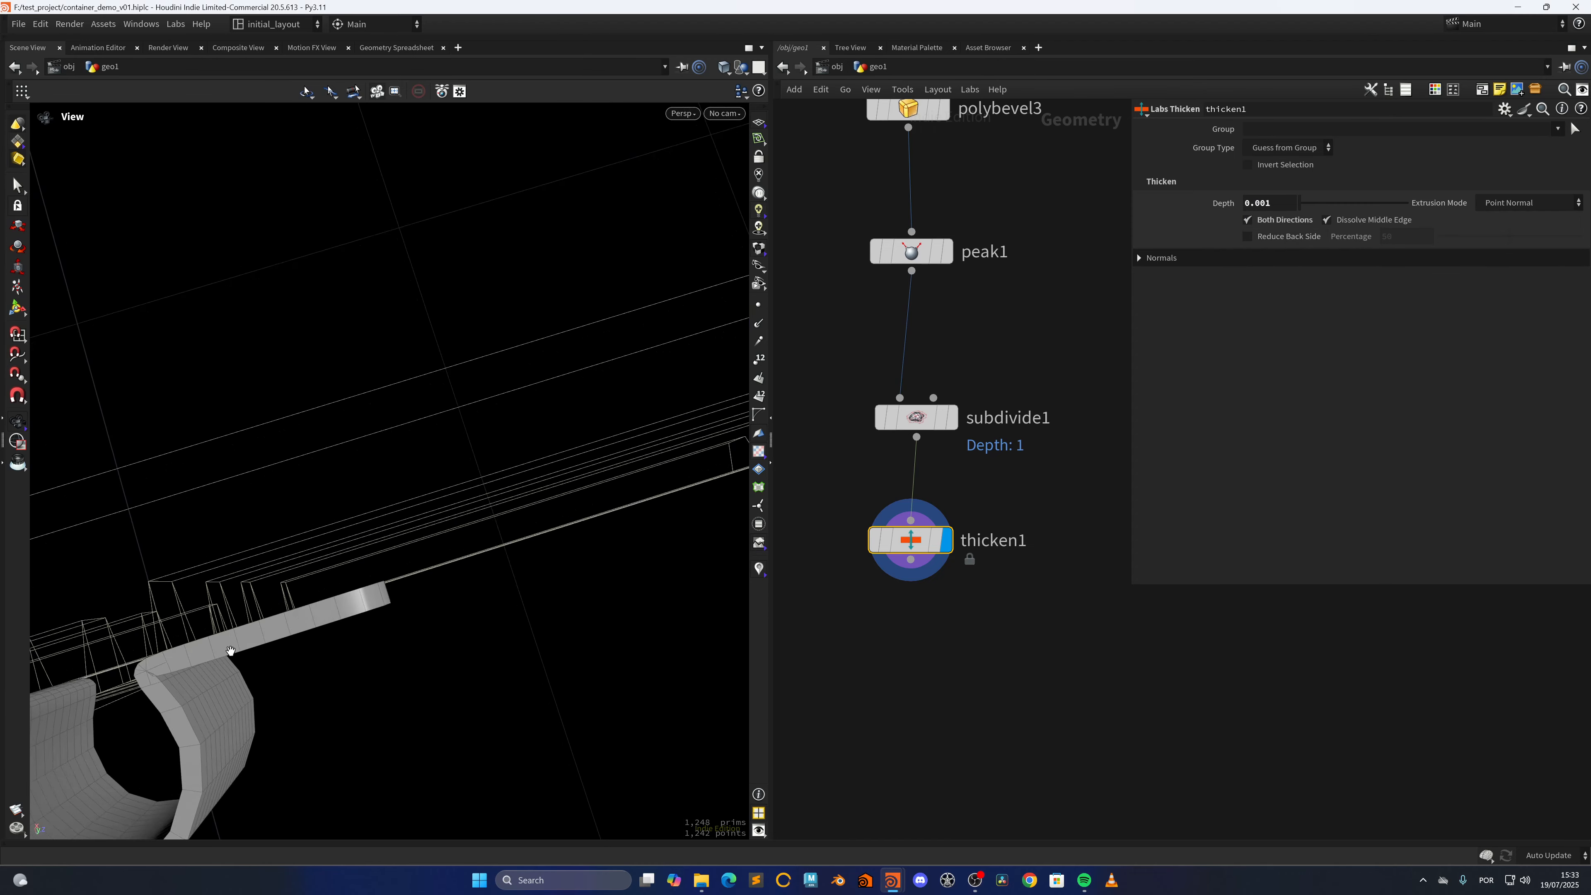
{"action": "middle_click_drag", "start_coordinate": [196, 627], "coordinate": [295, 536]}
{"action": "right_click_drag", "start_coordinate": [295, 535], "coordinate": [284, 639]}
{"action": "left_click_drag", "start_coordinate": [284, 639], "coordinate": [291, 529]}
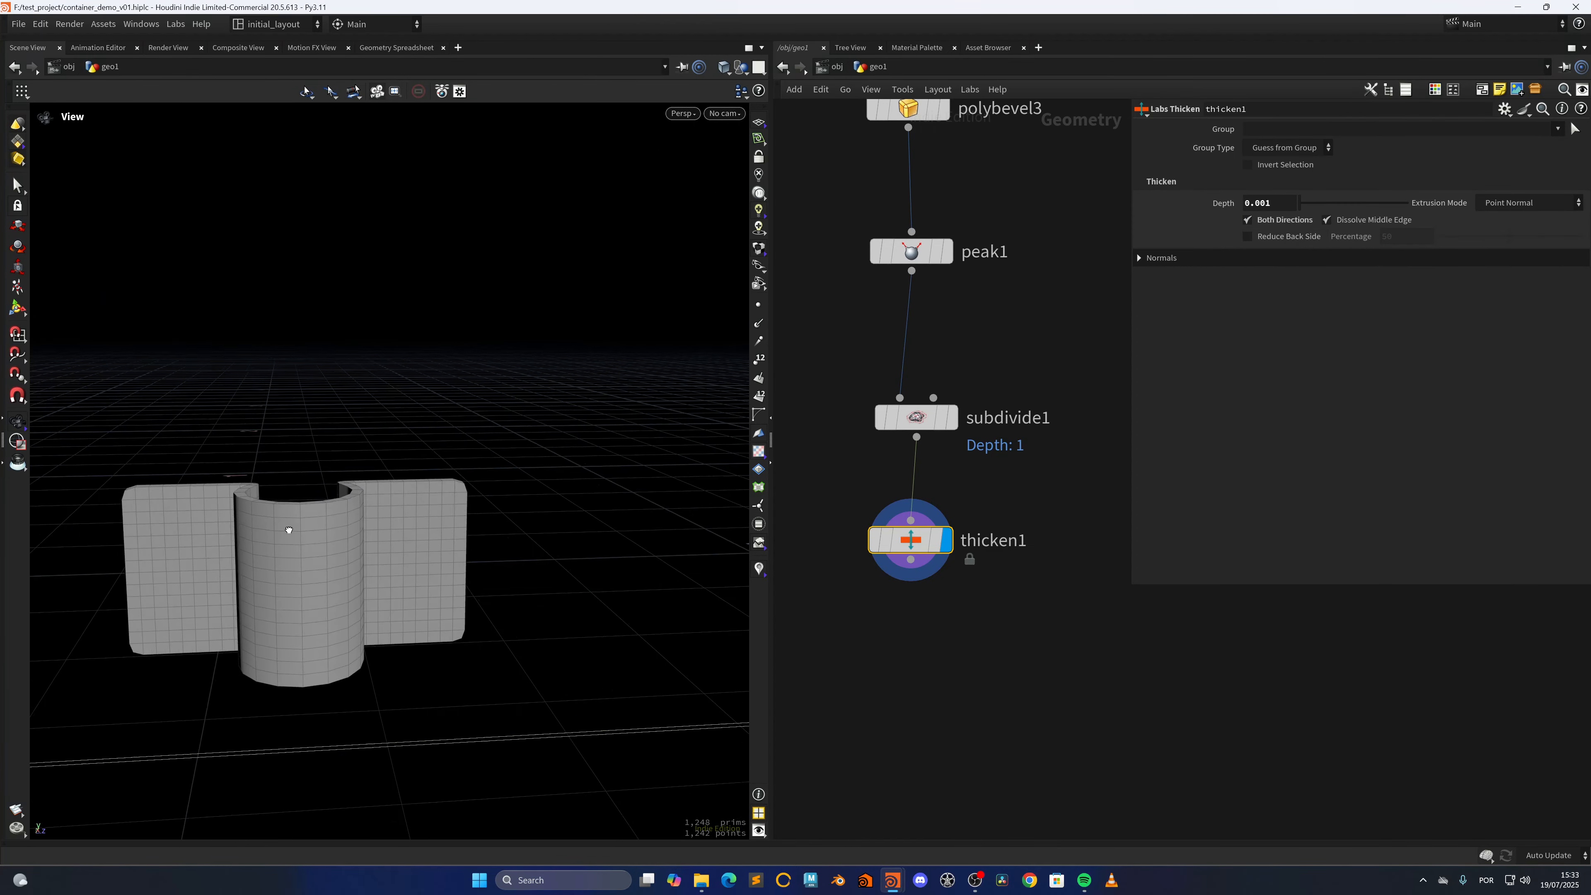
{"action": "right_click_drag", "start_coordinate": [291, 529], "coordinate": [374, 634]}
{"action": "middle_click_drag", "start_coordinate": [375, 634], "coordinate": [494, 550]}
{"action": "key", "text": "ctrl+s"}
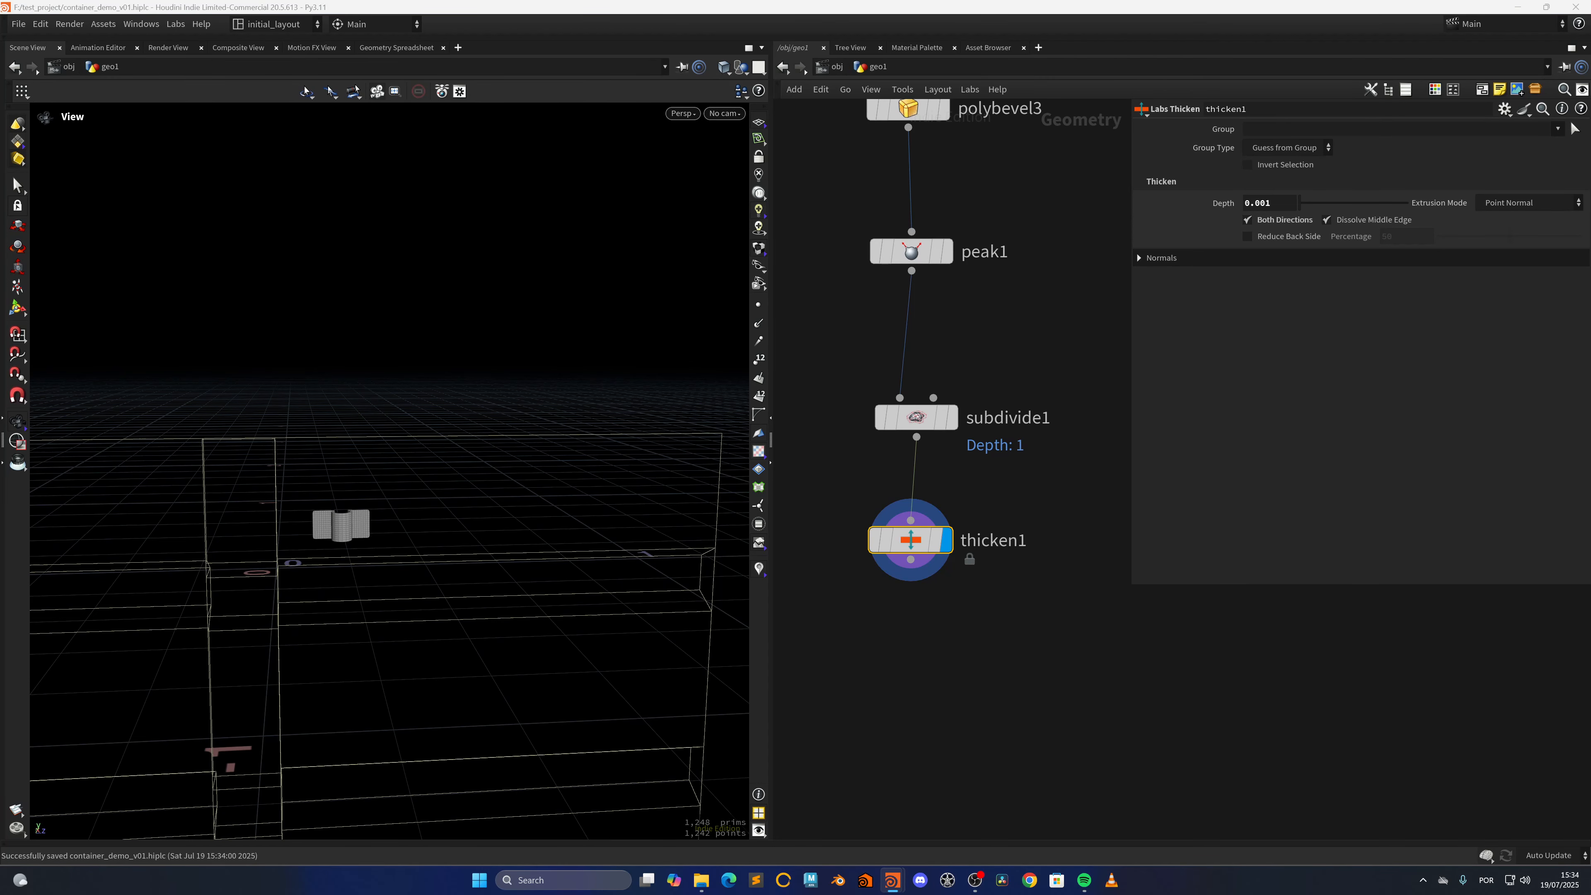
Add and display a Copy and Transform node after thicken1, with Translate Y set to -.2
{"action": "middle_click_drag", "start_coordinate": [932, 678], "coordinate": [955, 550]}
{"action": "key", "text": "Tab"}
{"action": "type", "text": "copy"}
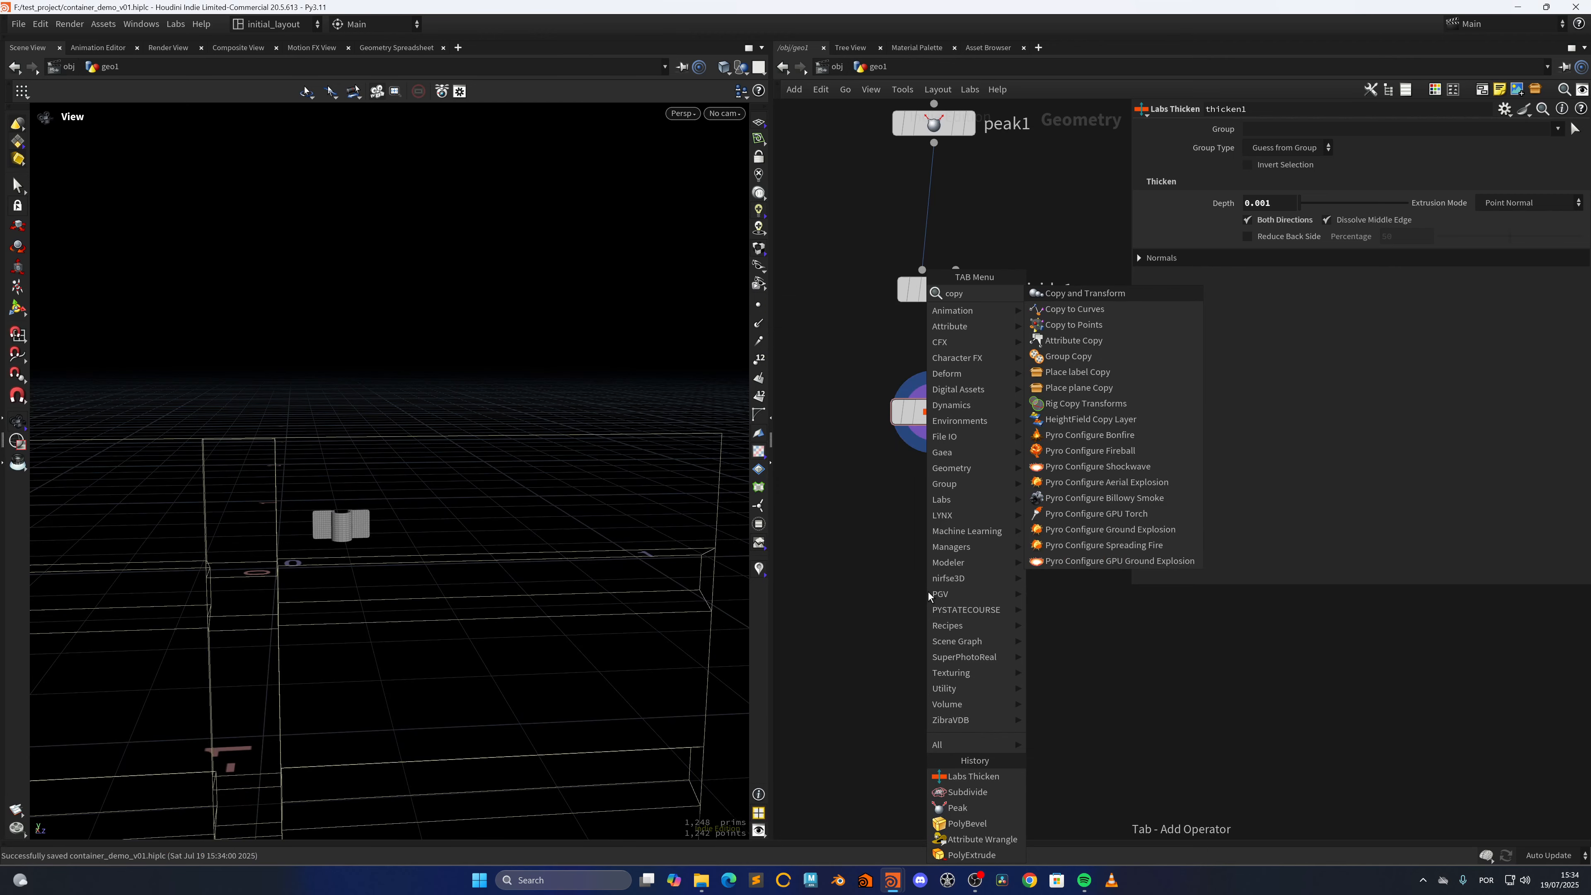
{"action": "key", "text": "Return"}
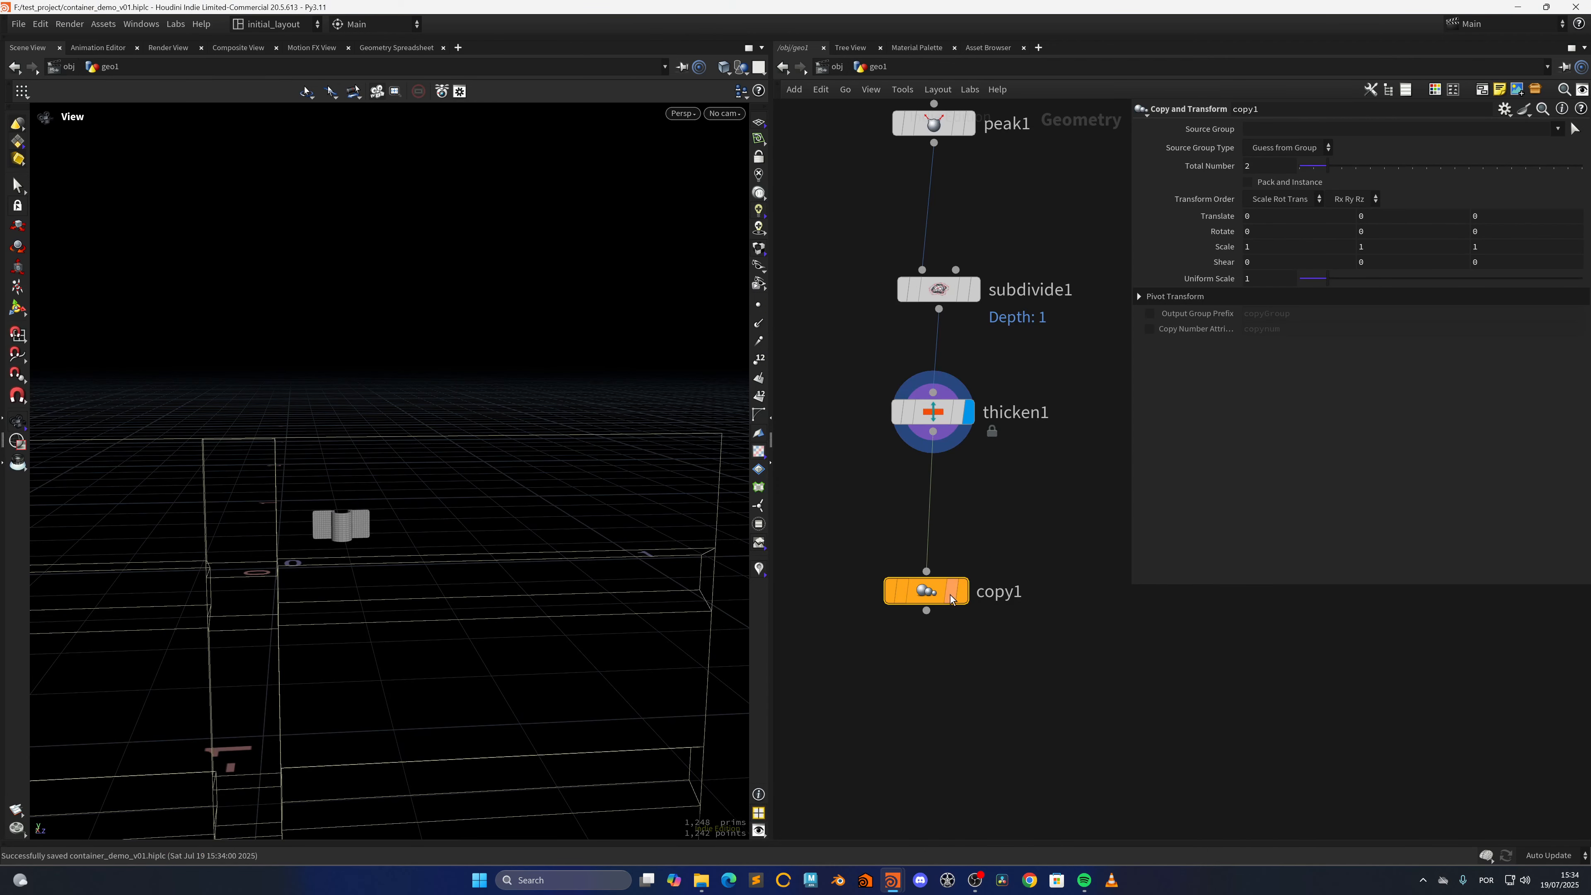
{"action": "left_click", "coordinate": [950, 598]}
{"action": "type", "text": "-.02"}
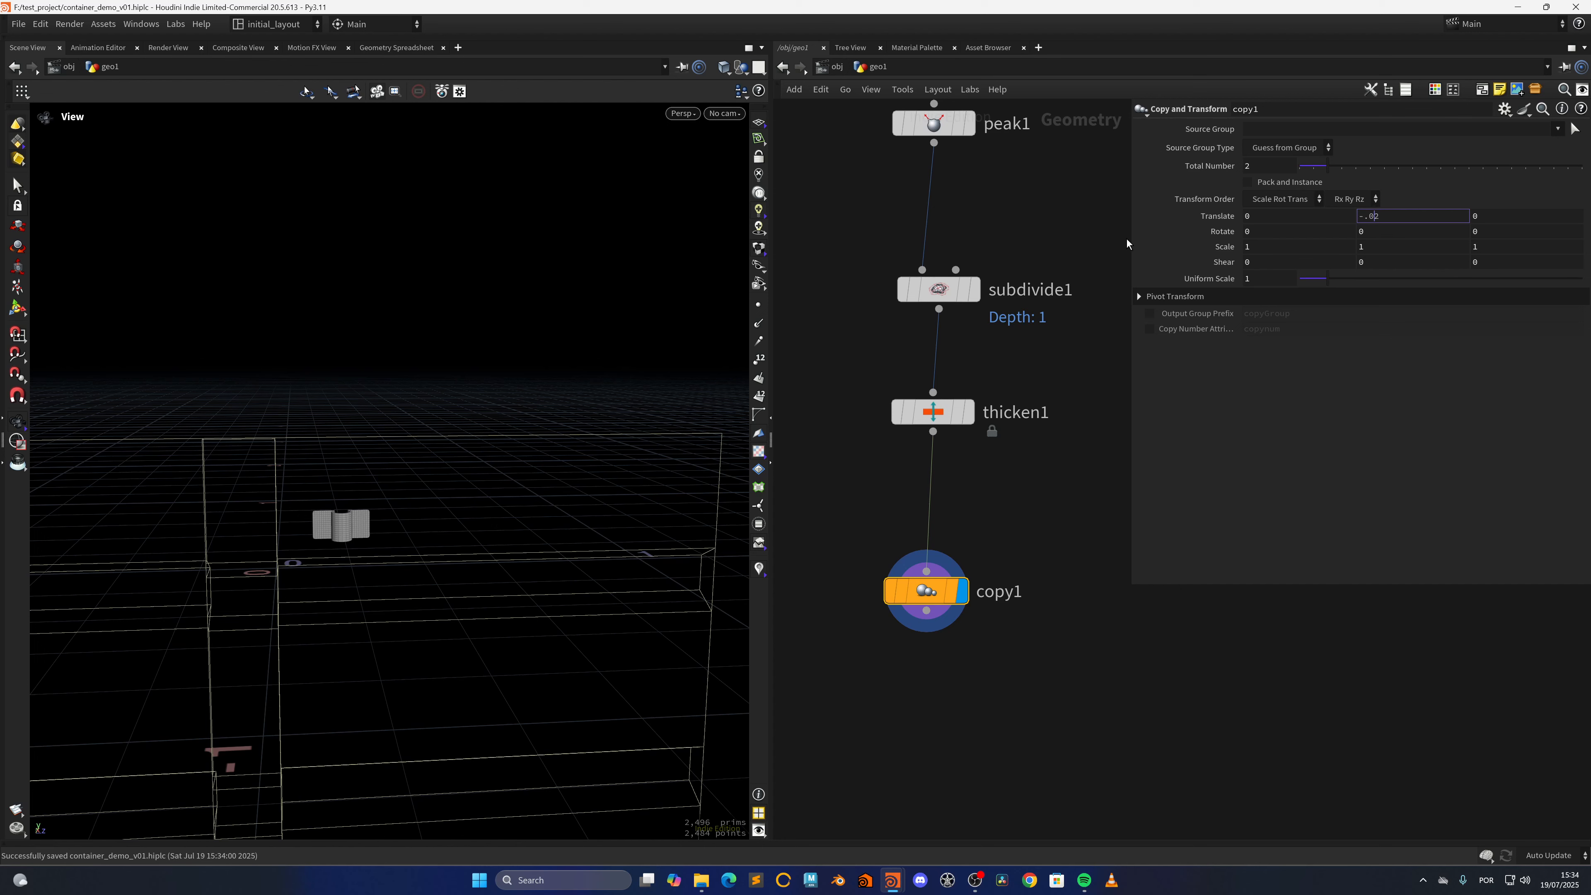
{"action": "key", "text": "Left"}
{"action": "key", "text": "BackSpace"}
{"action": "key", "text": "Return"}
Add a Mirror node after copy1, wired to its output, and display it
{"action": "middle_click_drag", "start_coordinate": [920, 781], "coordinate": [932, 606]}
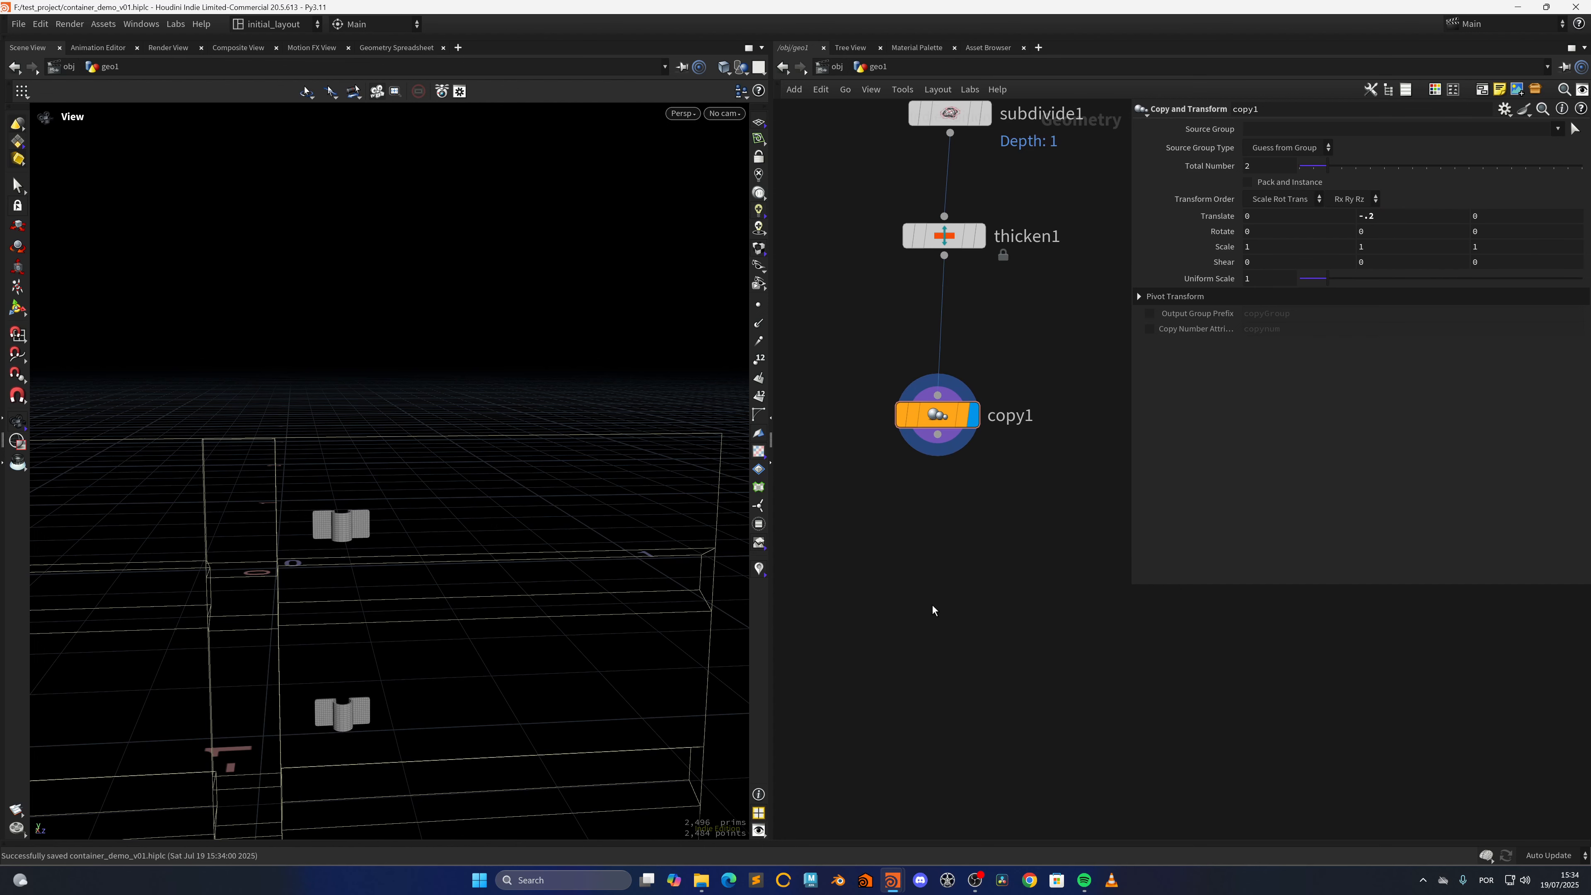
{"action": "key", "text": "Tab"}
{"action": "type", "text": "mnir"}
{"action": "key", "text": "BackSpace"}
{"action": "key", "text": "BackSpace"}
{"action": "key", "text": "BackSpace"}
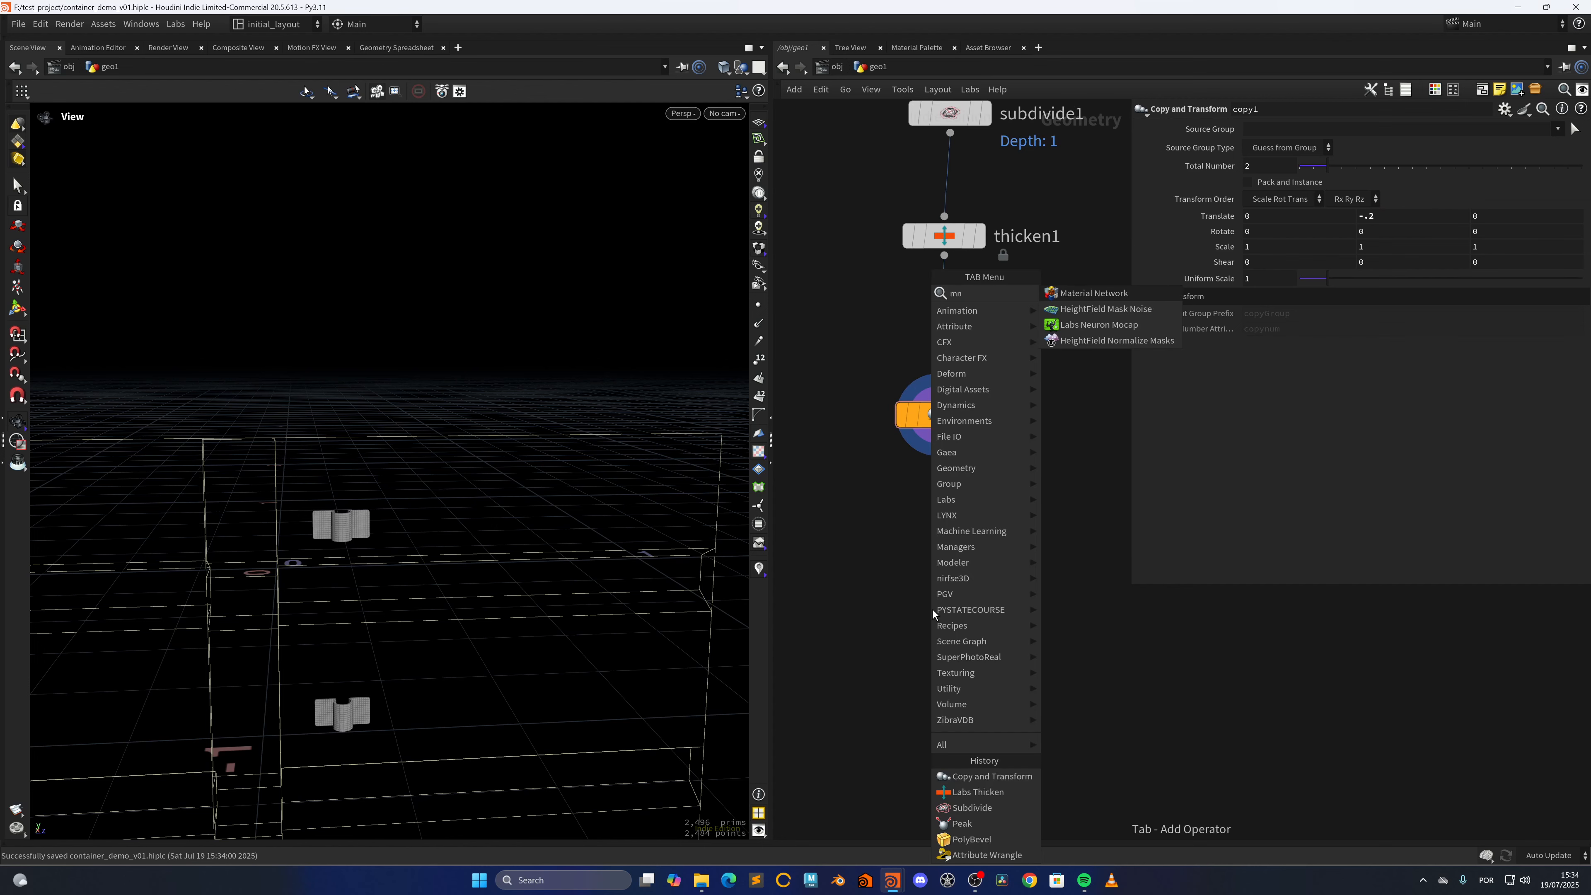
{"action": "type", "text": "ir"}
{"action": "key", "text": "Return"}
{"action": "left_click", "coordinate": [932, 609]}
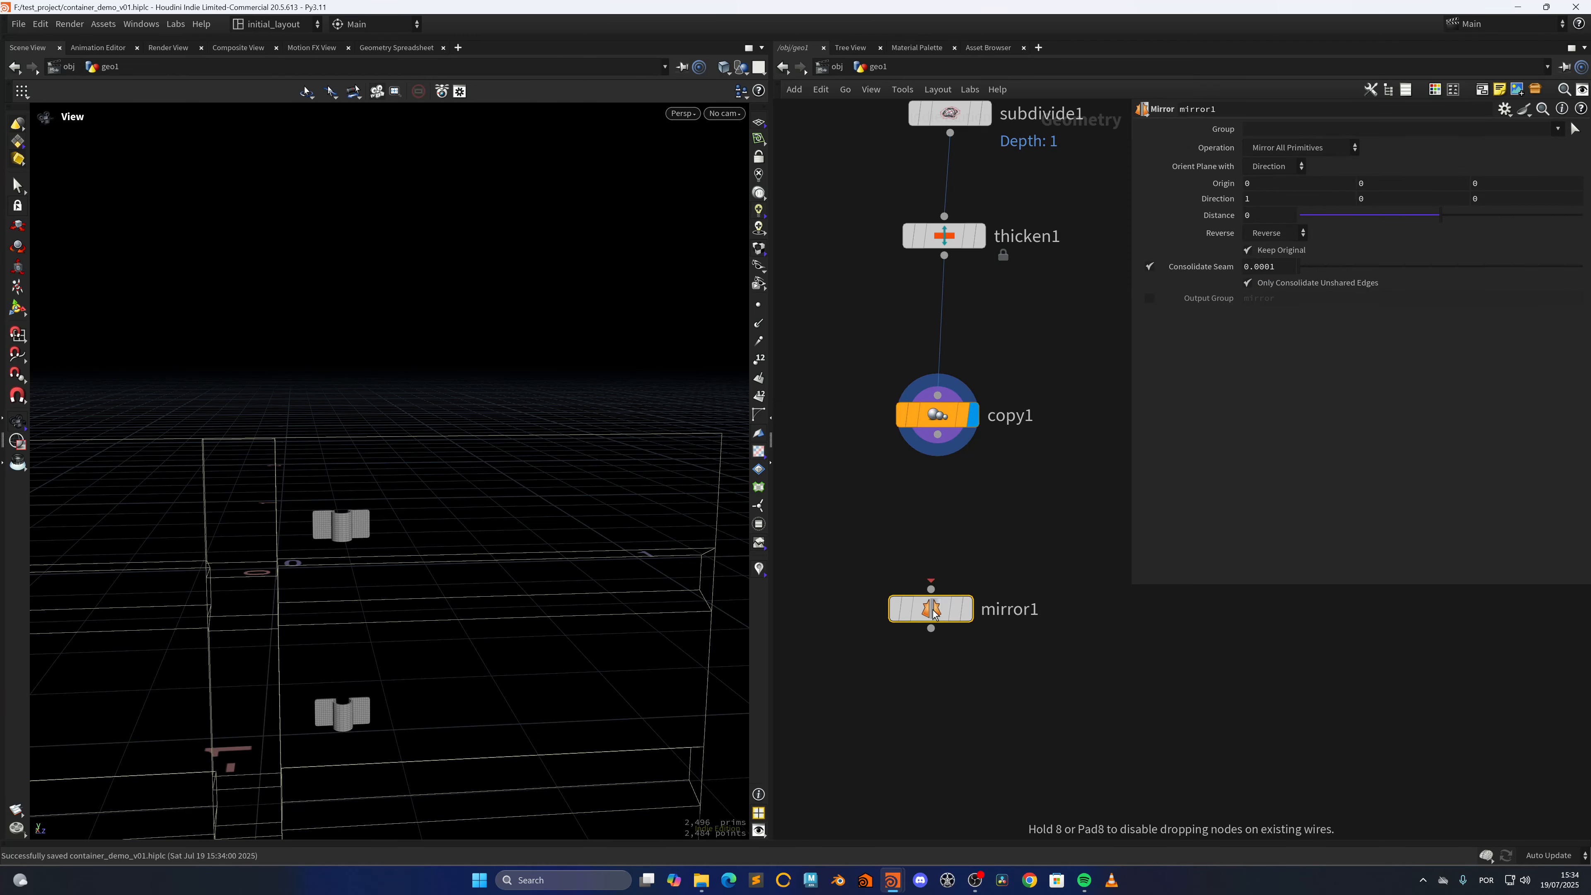
{"action": "left_click", "coordinate": [957, 608]}
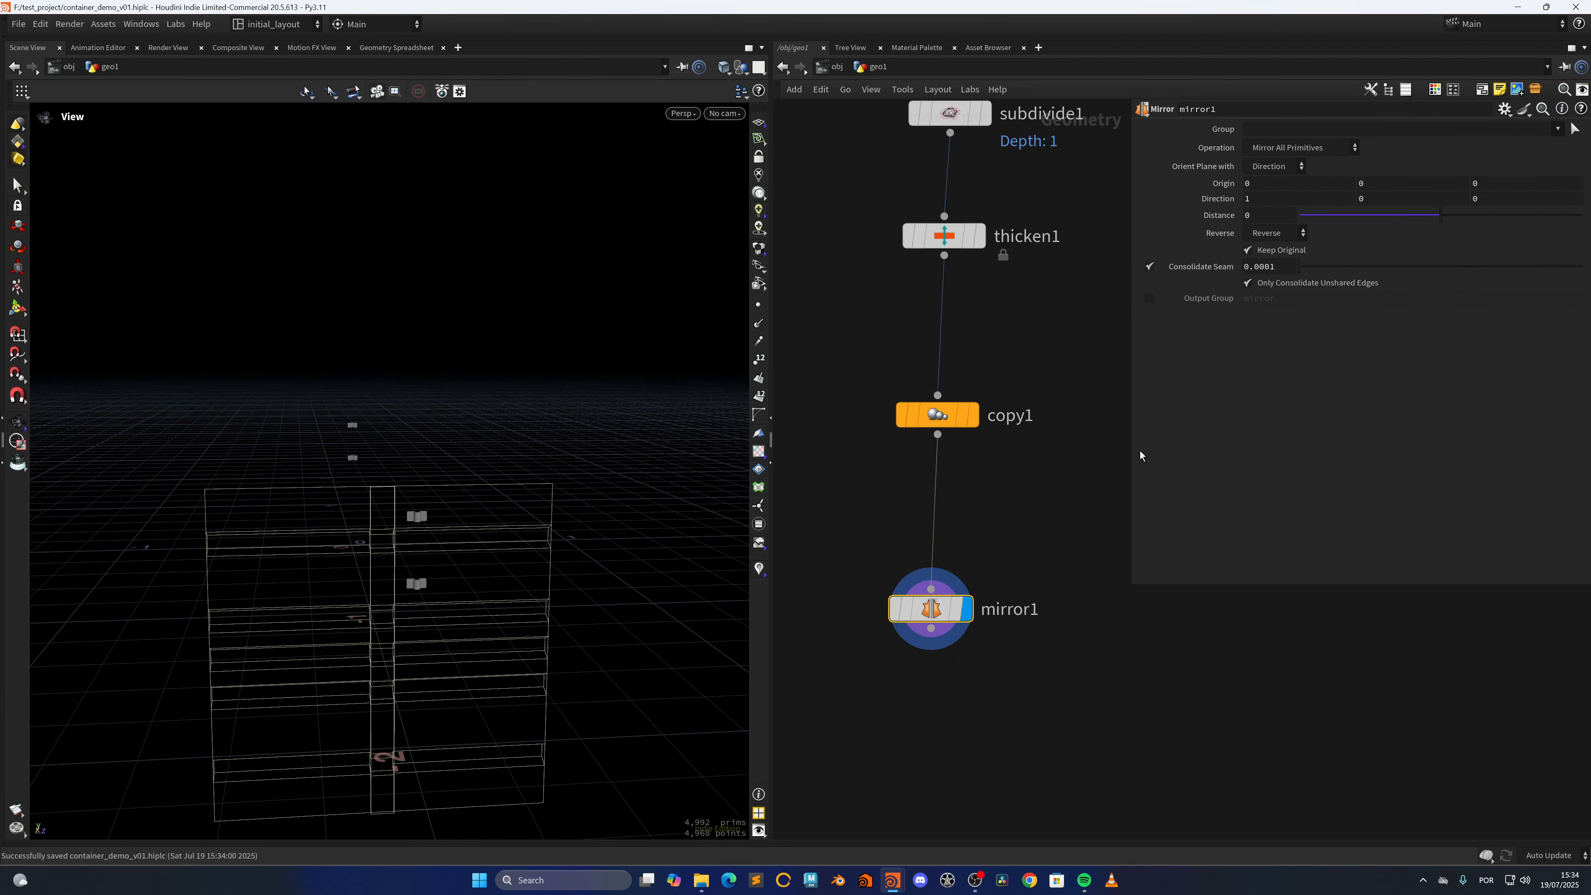
Set mirror1's Direction to 0, 1, 0 so the brackets mirror vertically, and save the scene
{"action": "type", "text": "0"}
{"action": "key", "text": "Tab"}
{"action": "type", "text": "1"}
{"action": "key", "text": "Tab"}
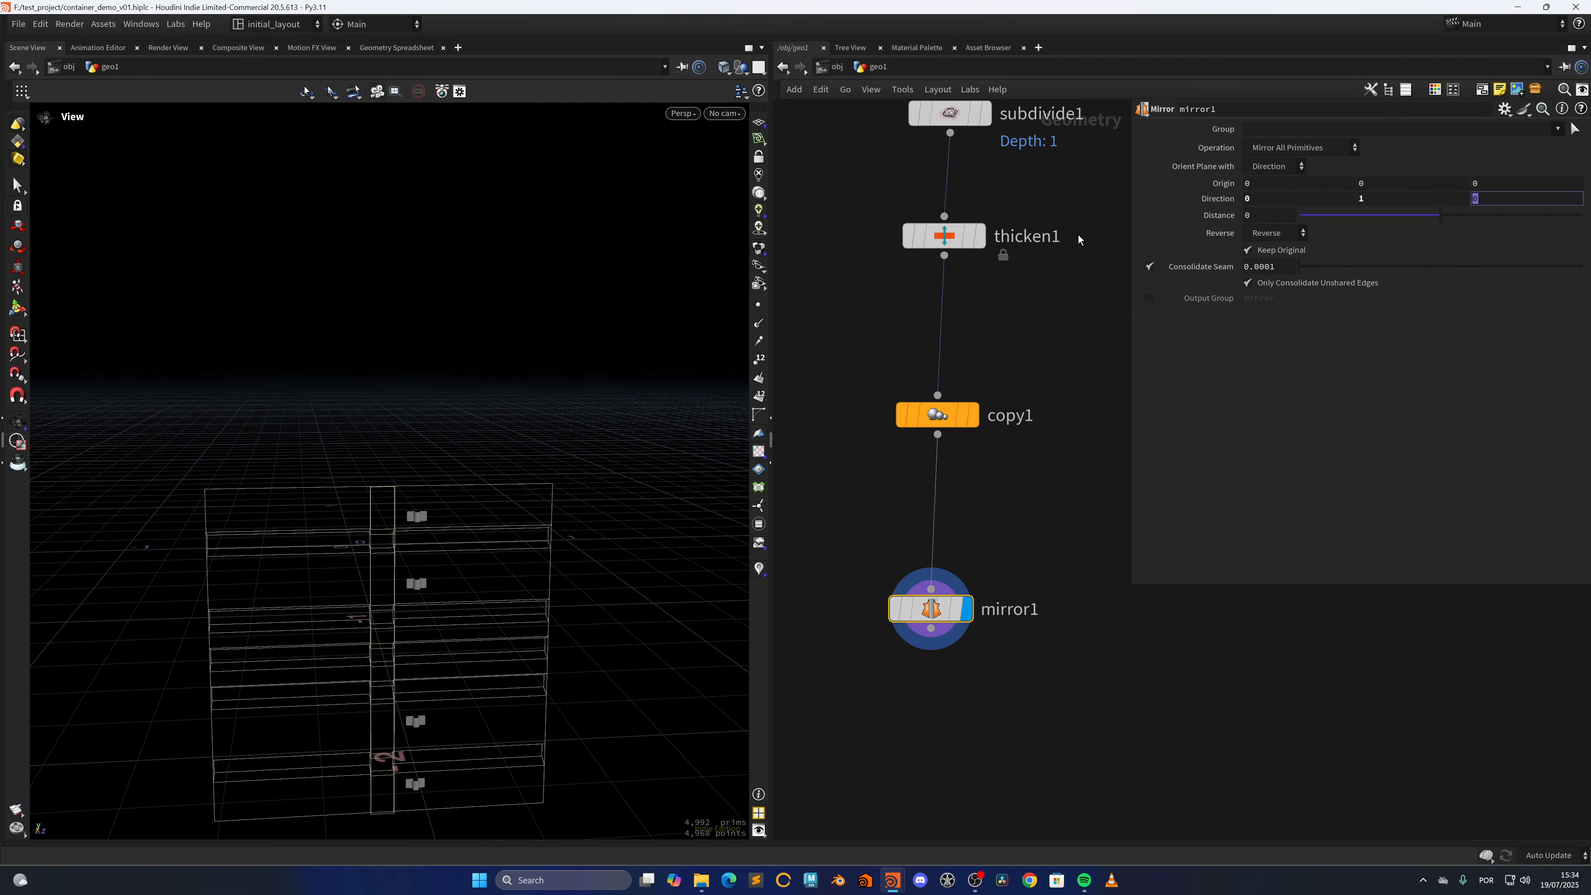
{"action": "scroll", "coordinate": [915, 745], "scroll_direction": "down", "scroll_amount": 1}
{"action": "middle_click_drag", "start_coordinate": [929, 733], "coordinate": [938, 709]}
{"action": "scroll", "coordinate": [939, 709], "scroll_direction": "down", "scroll_amount": 3}
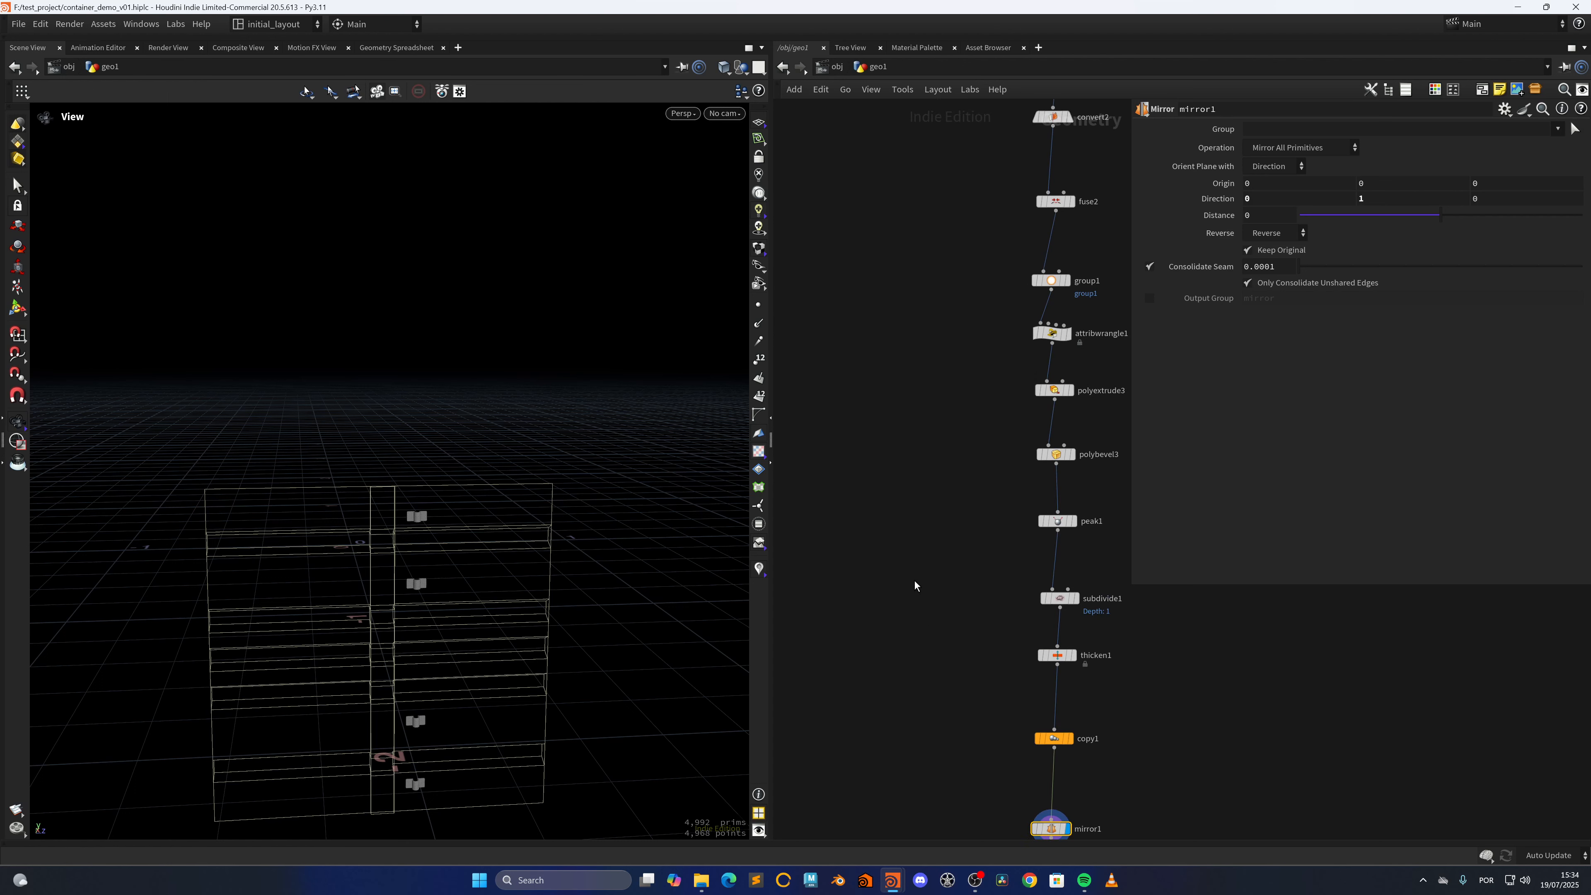
{"action": "key", "text": "ctrl+s"}
Add a Convert node branching from matchsize1's output and display it, keeping the conversion to Polygon
{"action": "scroll", "coordinate": [922, 558], "scroll_direction": "down", "scroll_amount": 2}
{"action": "middle_click_drag", "start_coordinate": [903, 524], "coordinate": [930, 645]}
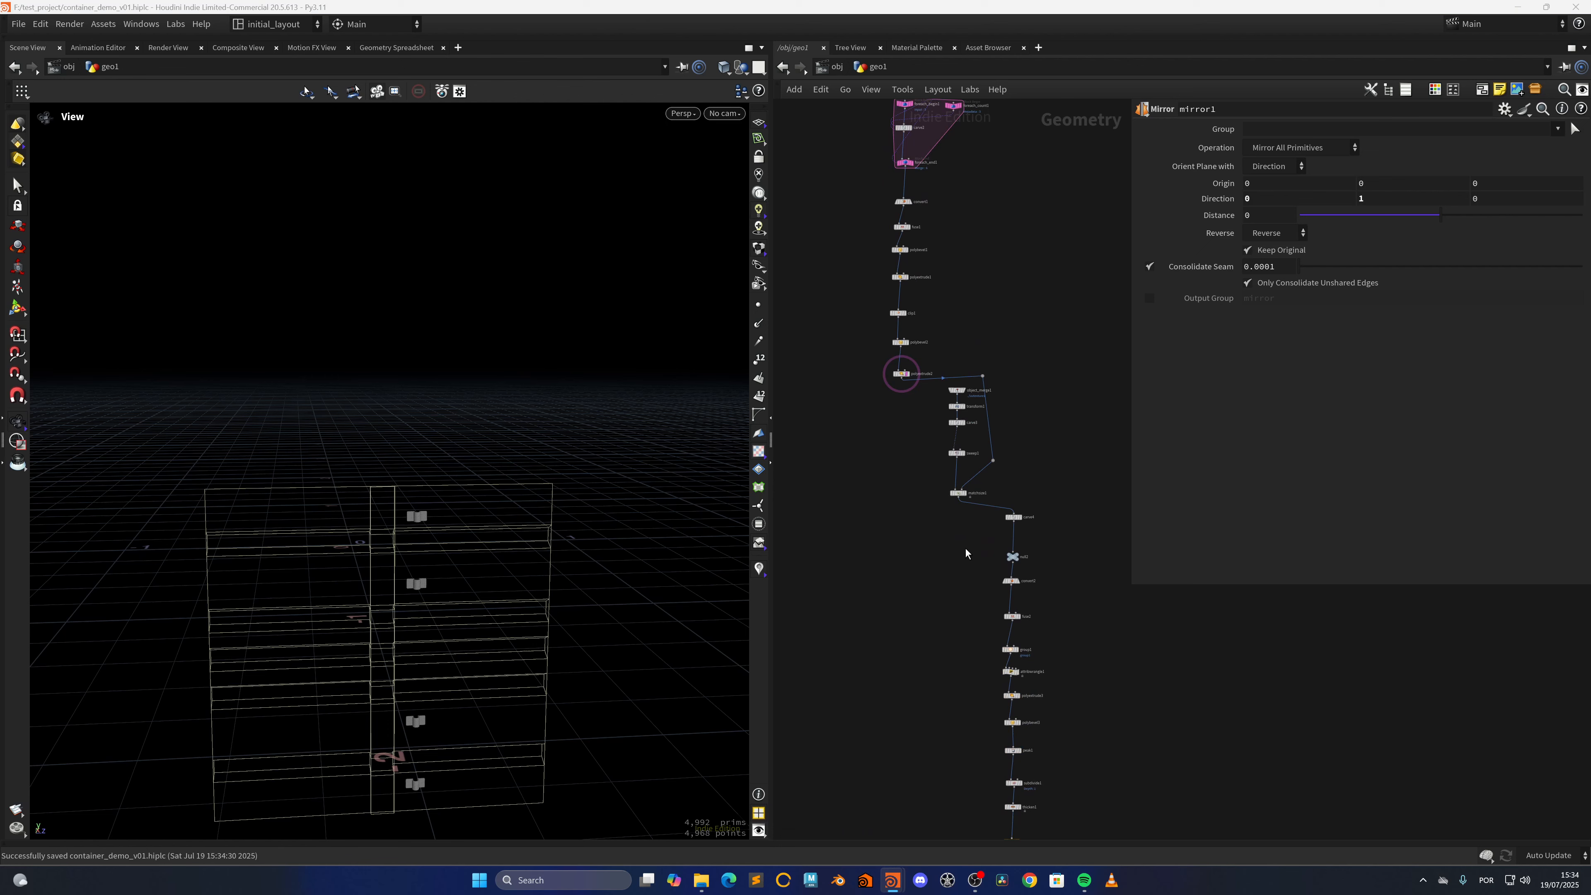
{"action": "scroll", "coordinate": [965, 553], "scroll_direction": "up", "scroll_amount": 5}
{"action": "left_click", "coordinate": [960, 415]}
{"action": "key", "text": "Tab"}
{"action": "type", "text": "con"}
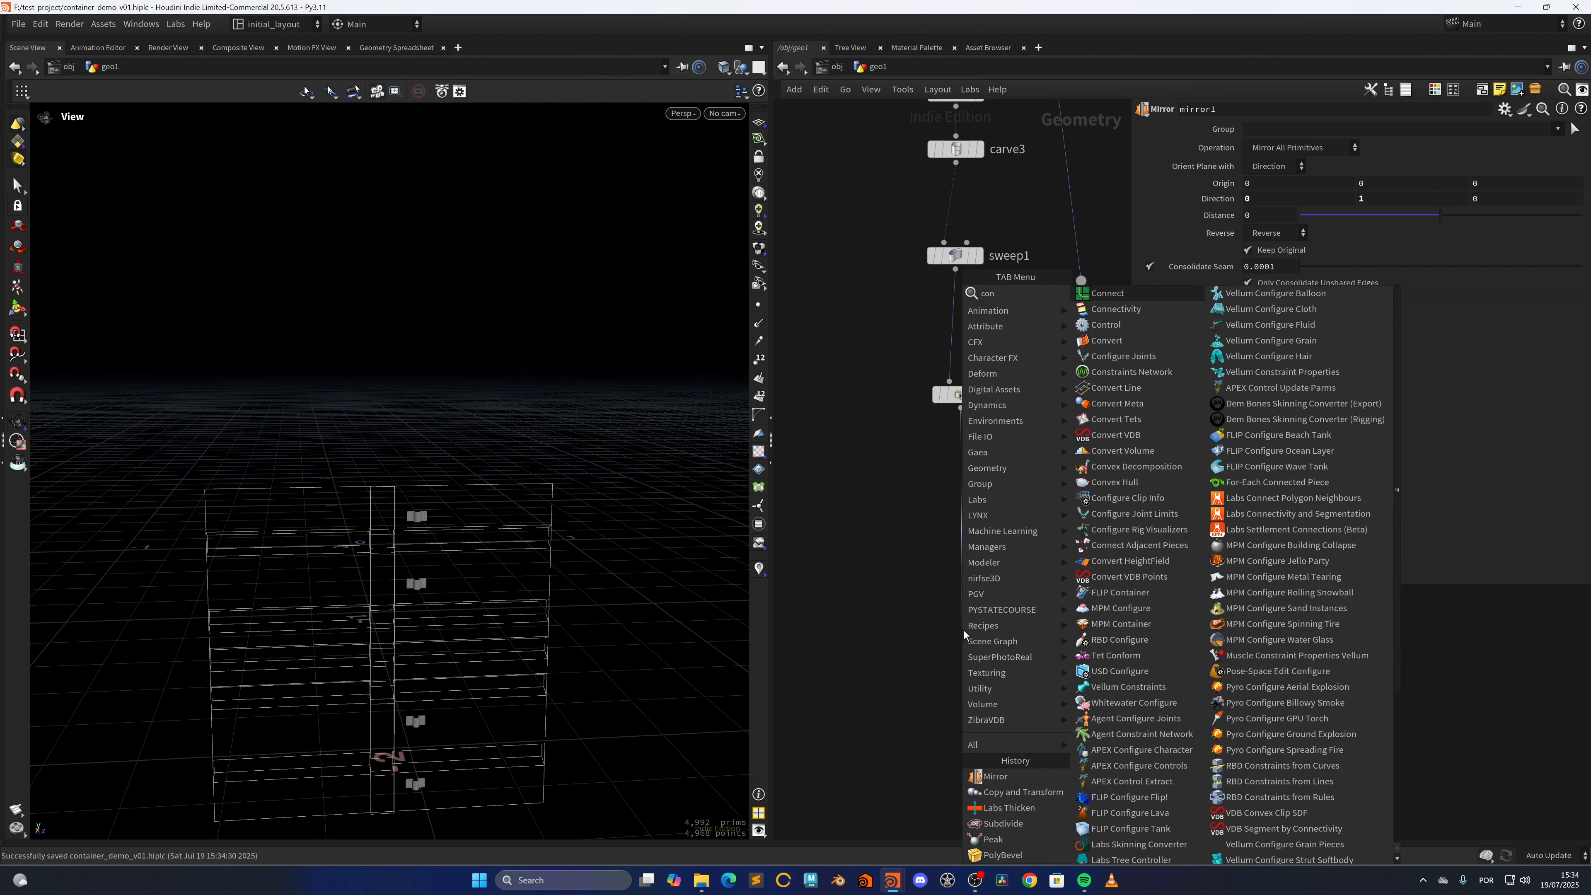
{"action": "type", "text": "v"}
{"action": "key", "text": "Return"}
{"action": "left_click", "coordinate": [963, 631]}
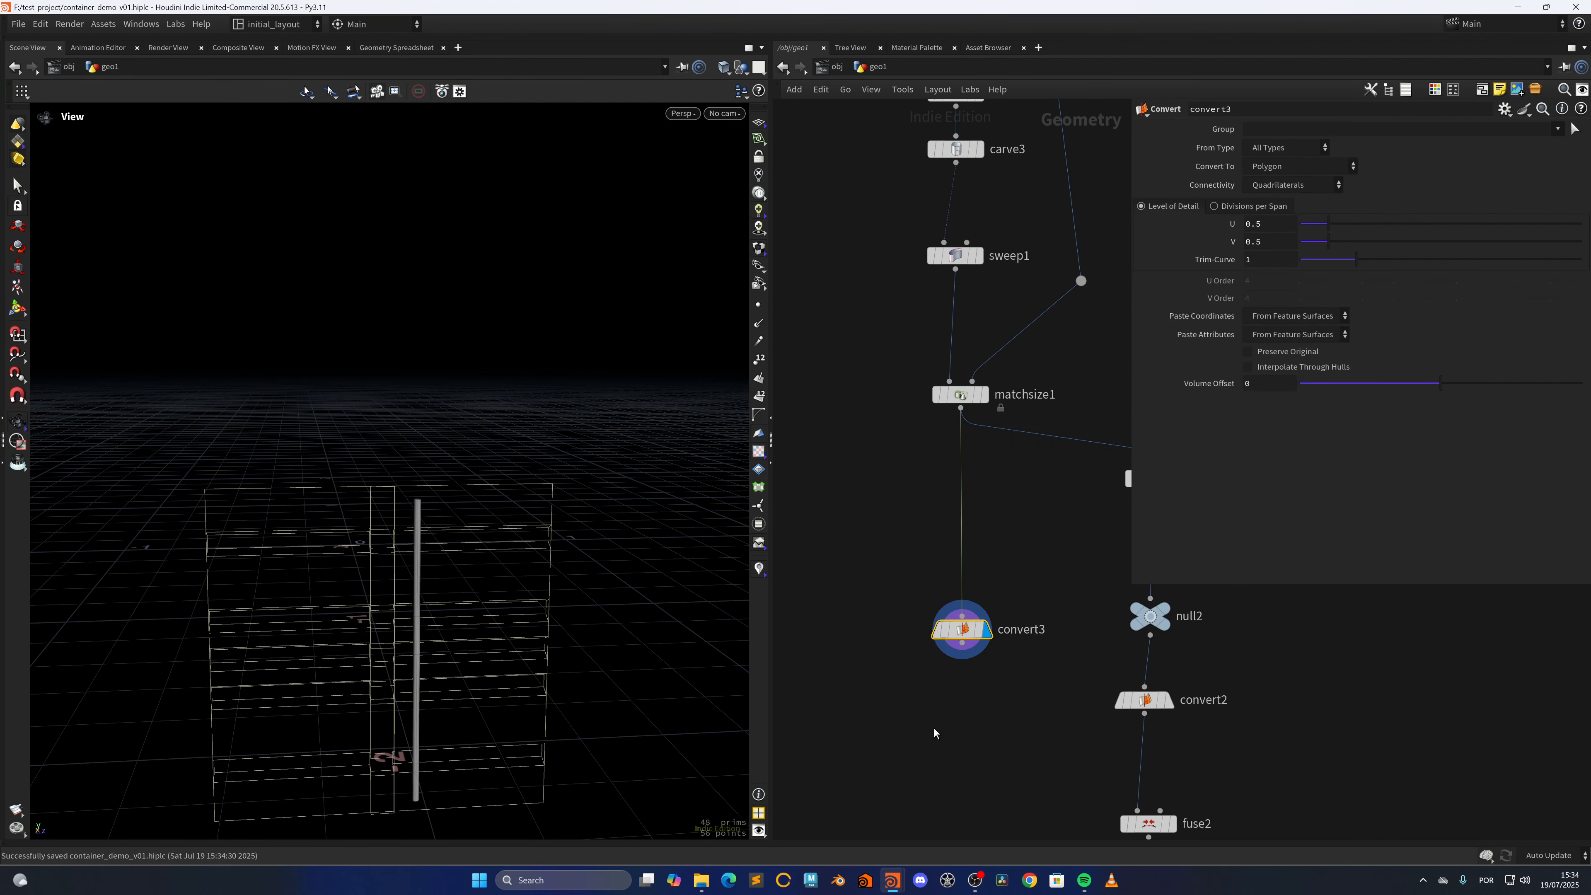
{"action": "middle_click_drag", "start_coordinate": [934, 733], "coordinate": [875, 577]}
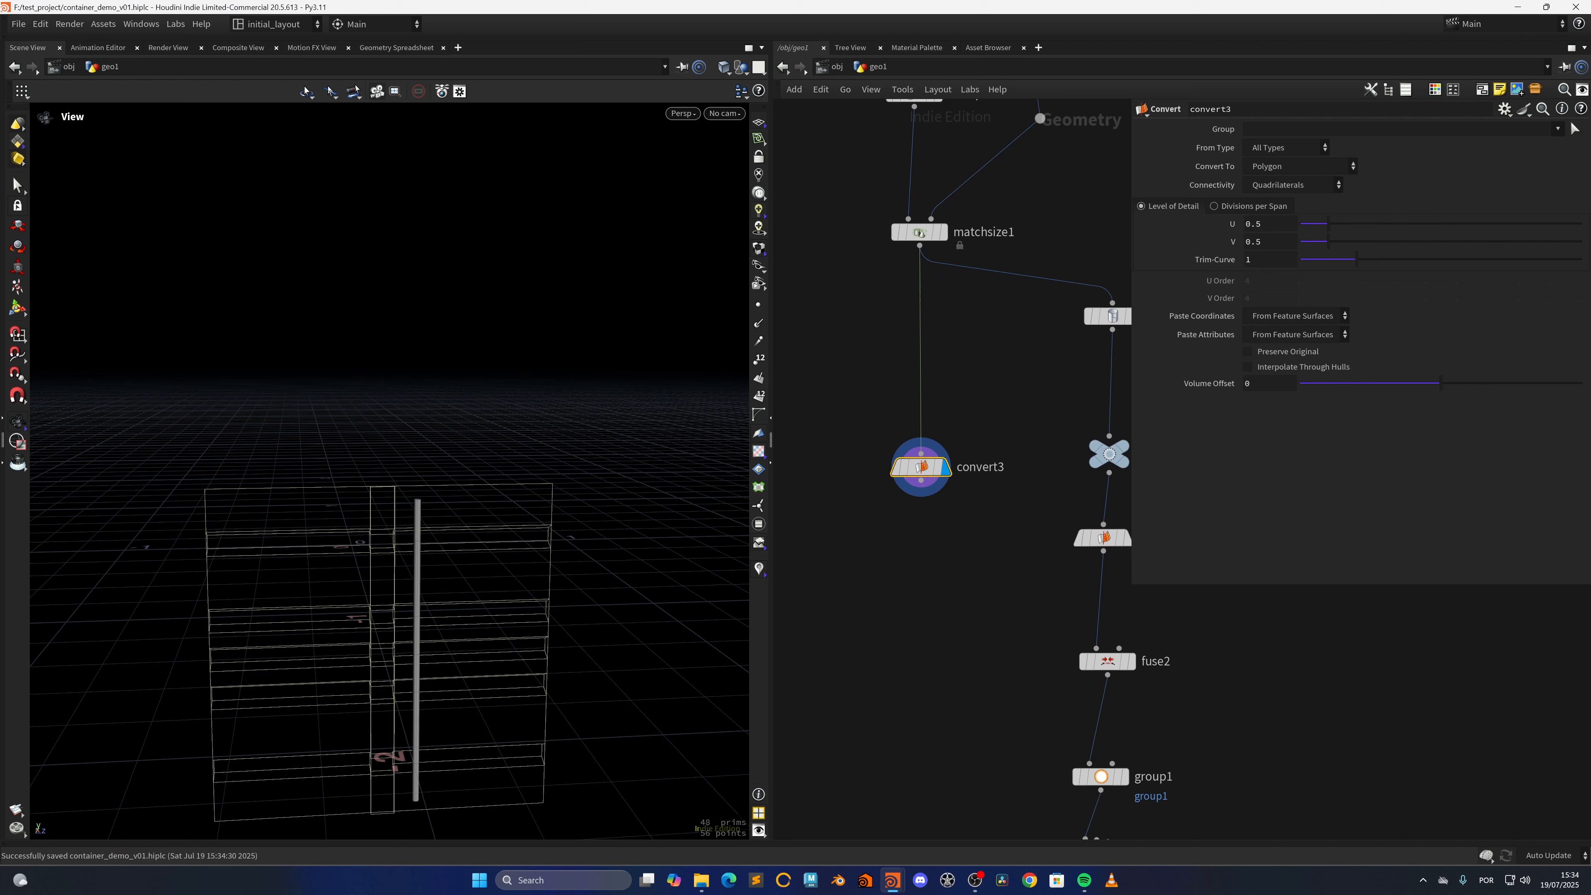
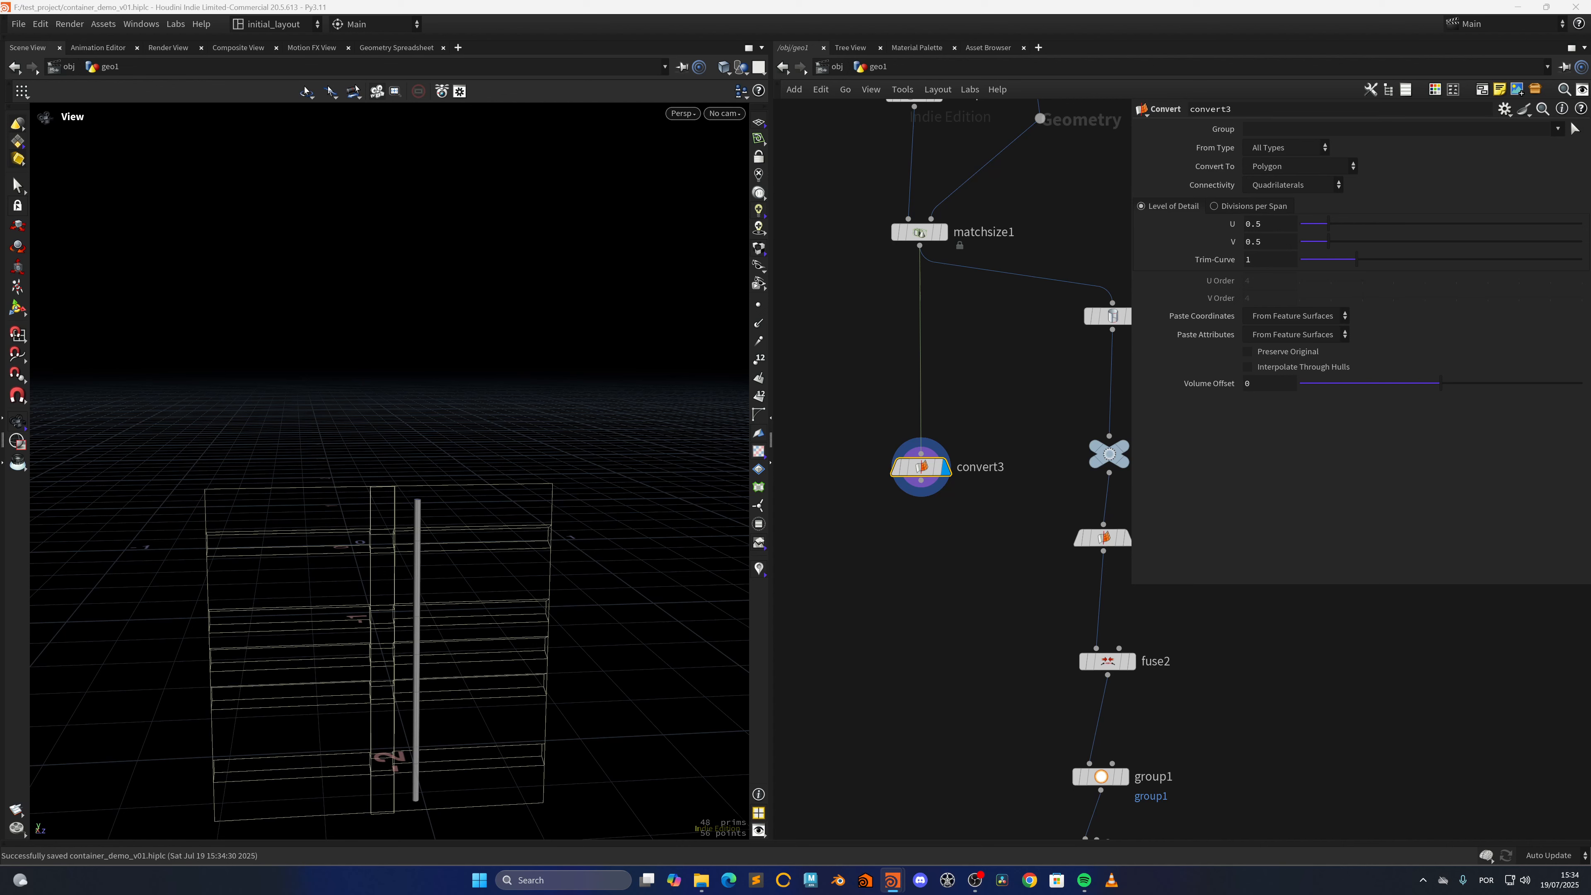
Add a Subdivide node after convert3 and display it
{"action": "key", "text": "Tab"}
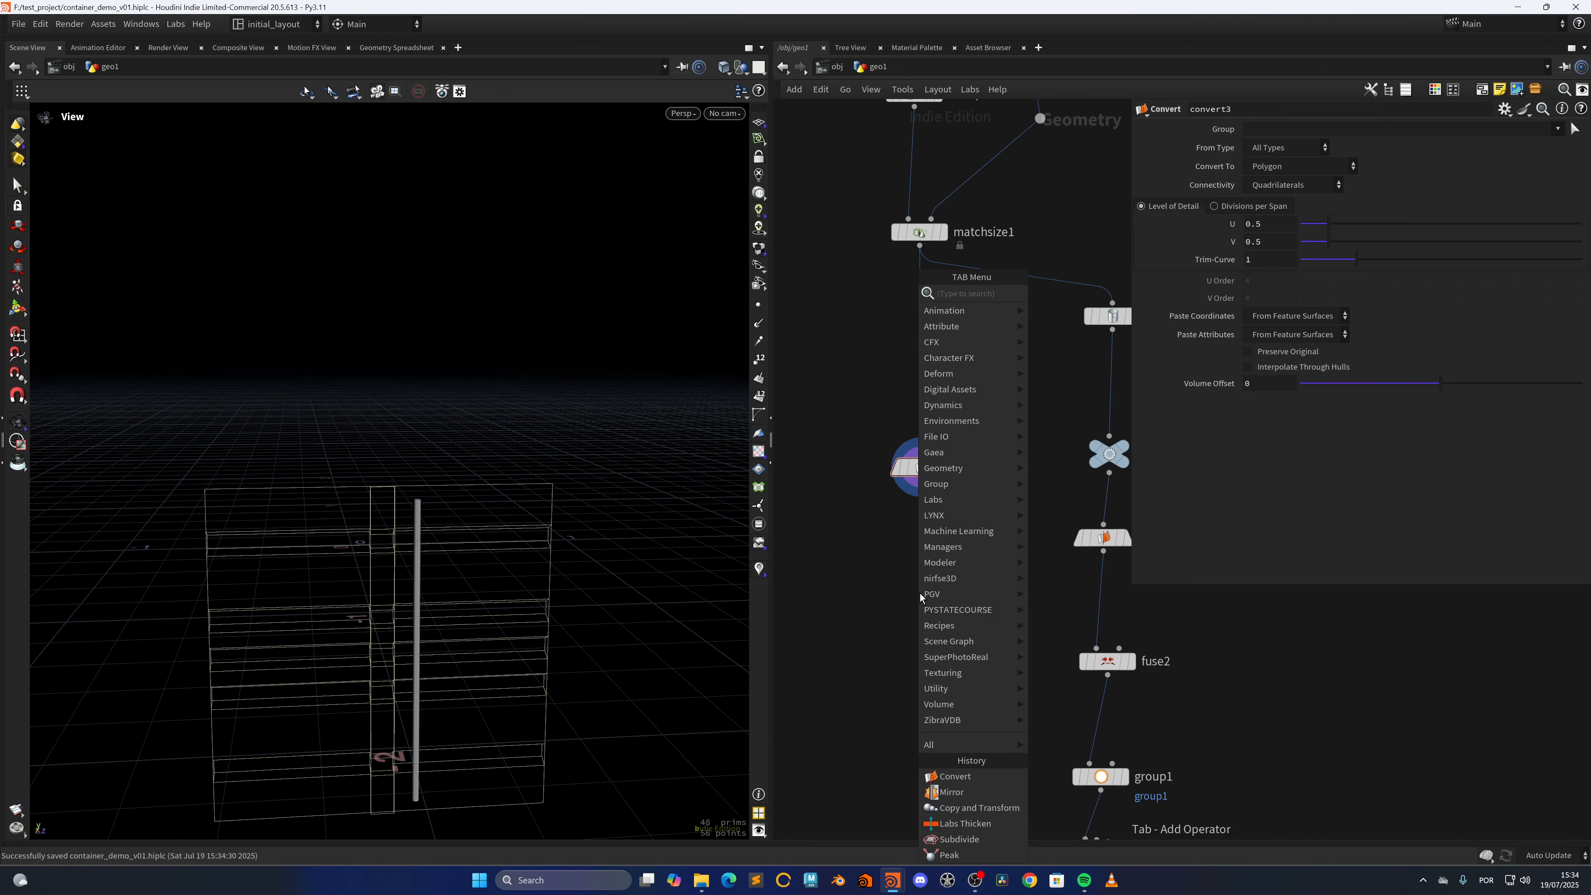
{"action": "type", "text": "sub"}
{"action": "key", "text": "Return"}
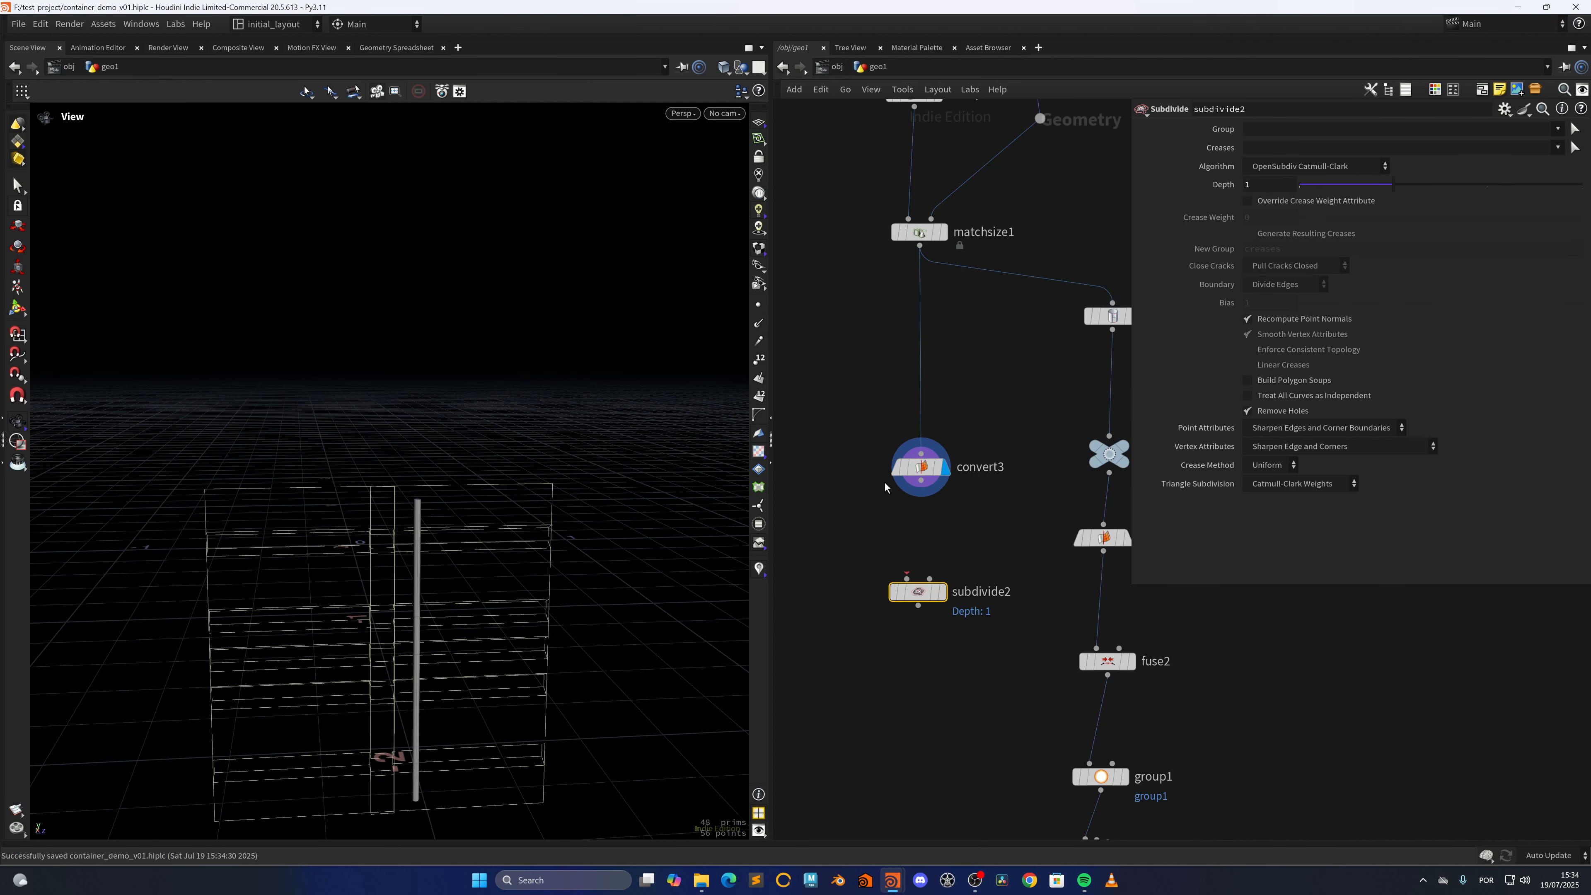
{"action": "left_click", "coordinate": [941, 590]}
Add a PolyFill node after subdivide2, set its Fill Mode to Single Polygon, and display it
{"action": "scroll", "coordinate": [908, 564], "scroll_direction": "down", "scroll_amount": 3}
{"action": "key", "text": "Tab"}
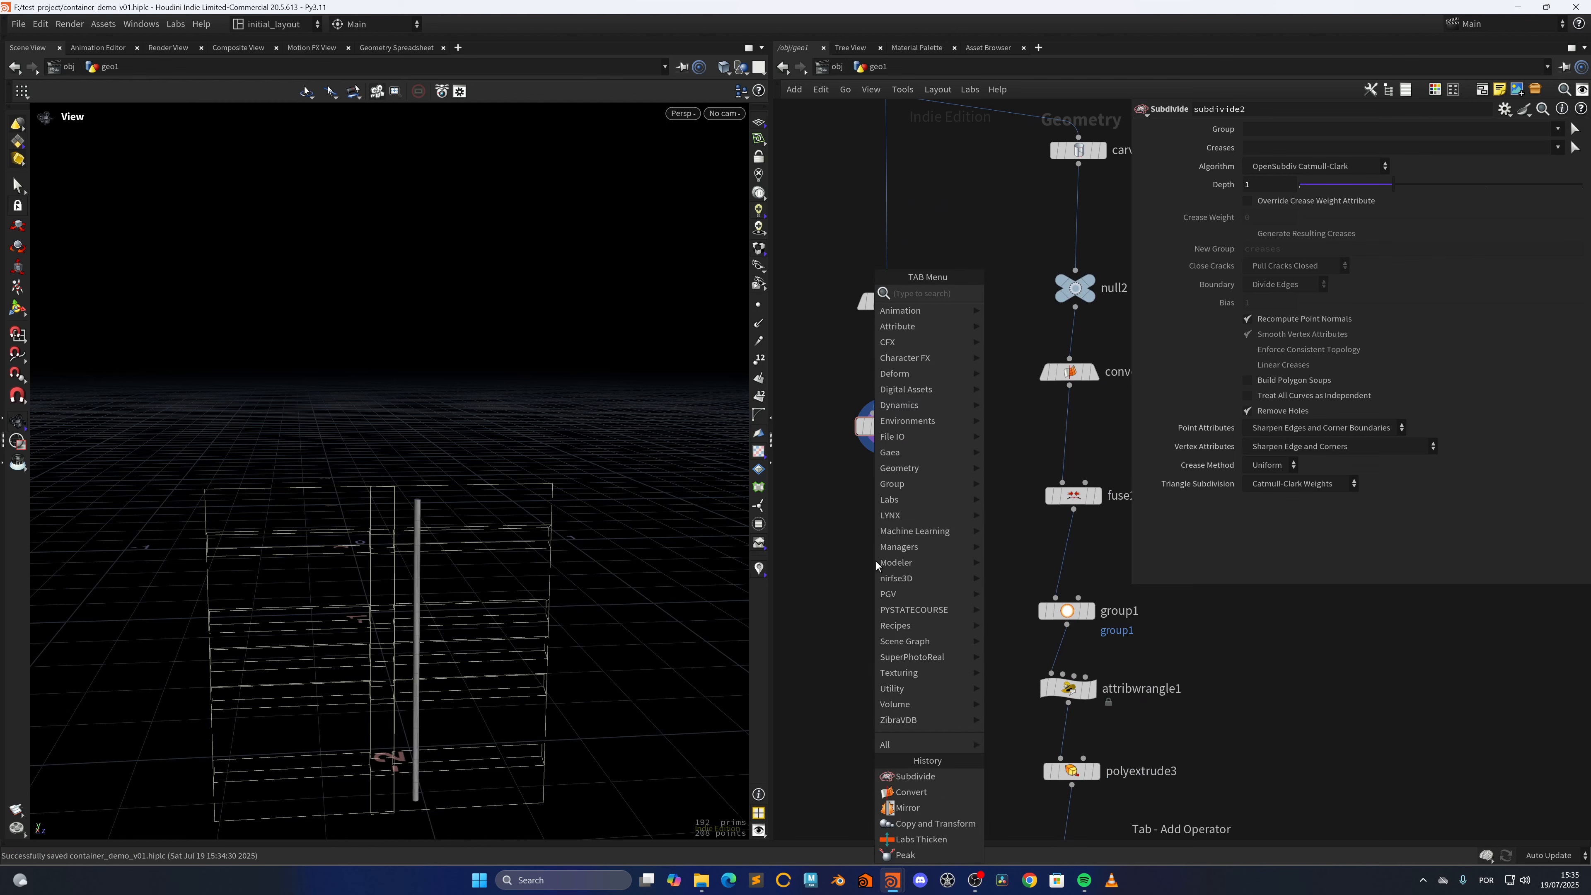
{"action": "type", "text": "pfil"}
{"action": "key", "text": "Return"}
{"action": "left_click", "coordinate": [876, 561]}
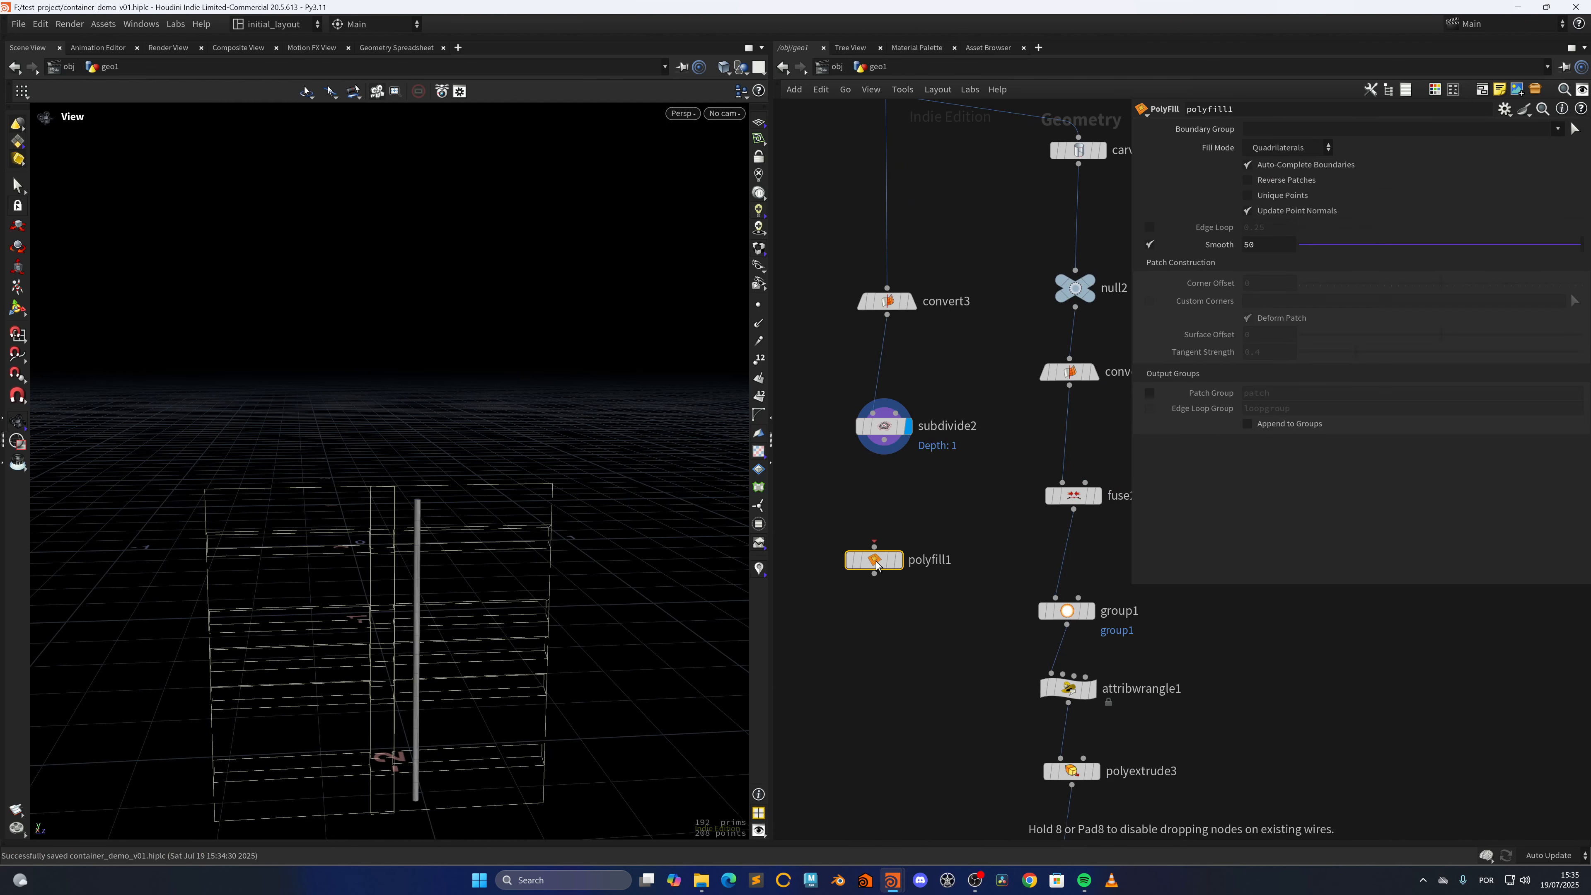
{"action": "left_click", "coordinate": [1280, 149]}
{"action": "left_click", "coordinate": [1278, 162]}
{"action": "left_click", "coordinate": [897, 559]}
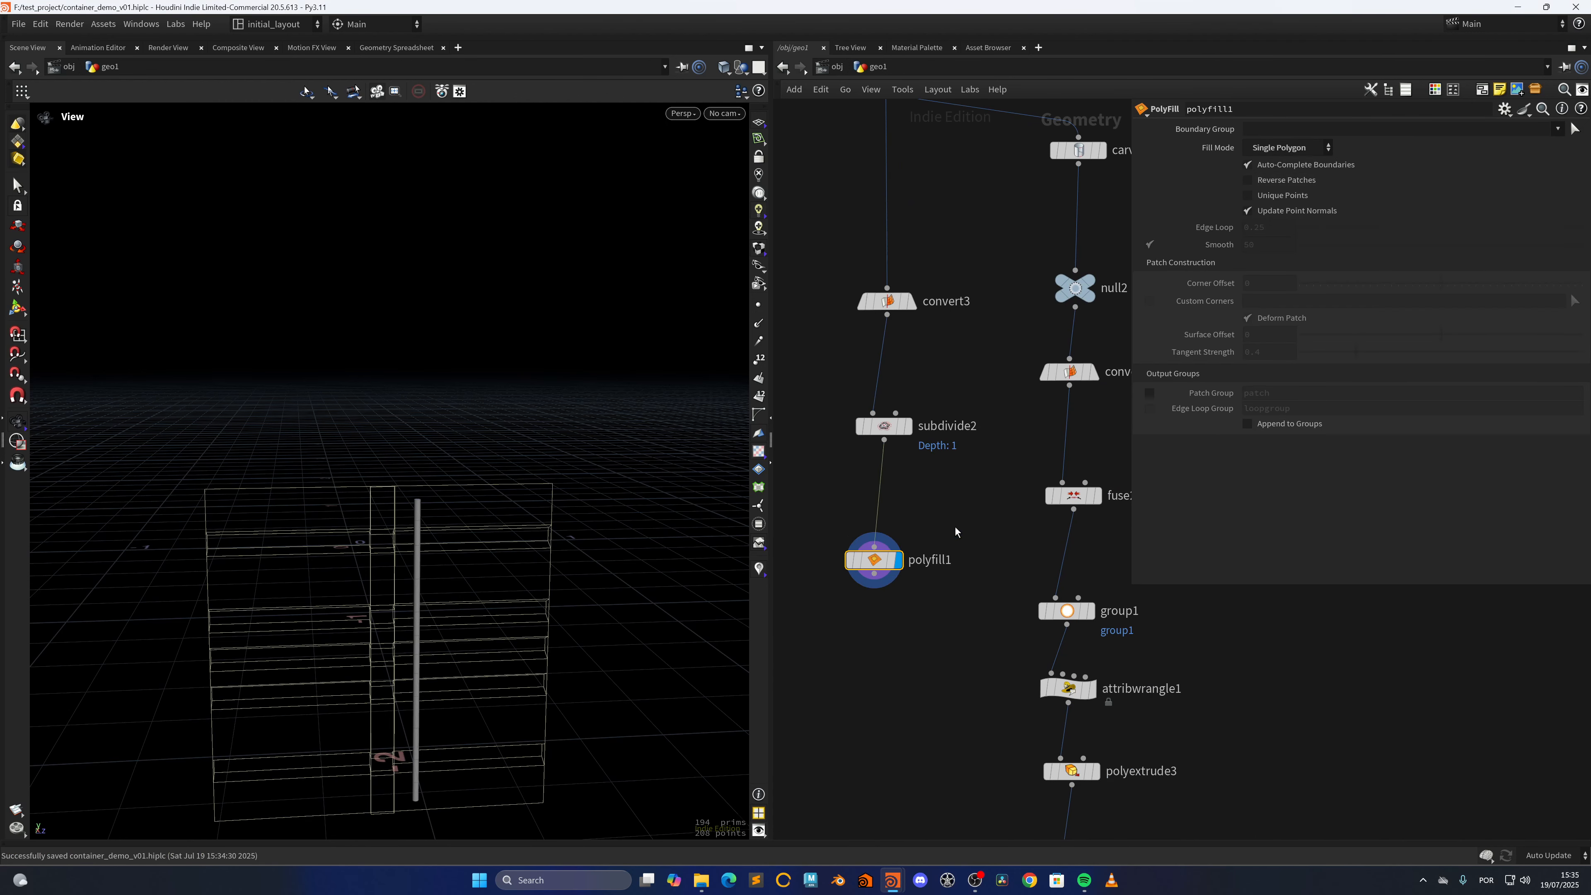
Save the scene and combine polyfill1 and mirror1 in a displayed Merge node
{"action": "scroll", "coordinate": [939, 657], "scroll_direction": "down", "scroll_amount": 5}
{"action": "middle_click_drag", "start_coordinate": [938, 657], "coordinate": [912, 527]}
{"action": "scroll", "coordinate": [917, 596], "scroll_direction": "down", "scroll_amount": 2}
{"action": "middle_click_drag", "start_coordinate": [917, 596], "coordinate": [898, 545]}
{"action": "scroll", "coordinate": [896, 614], "scroll_direction": "up", "scroll_amount": 2}
{"action": "key", "text": "ctrl+s"}
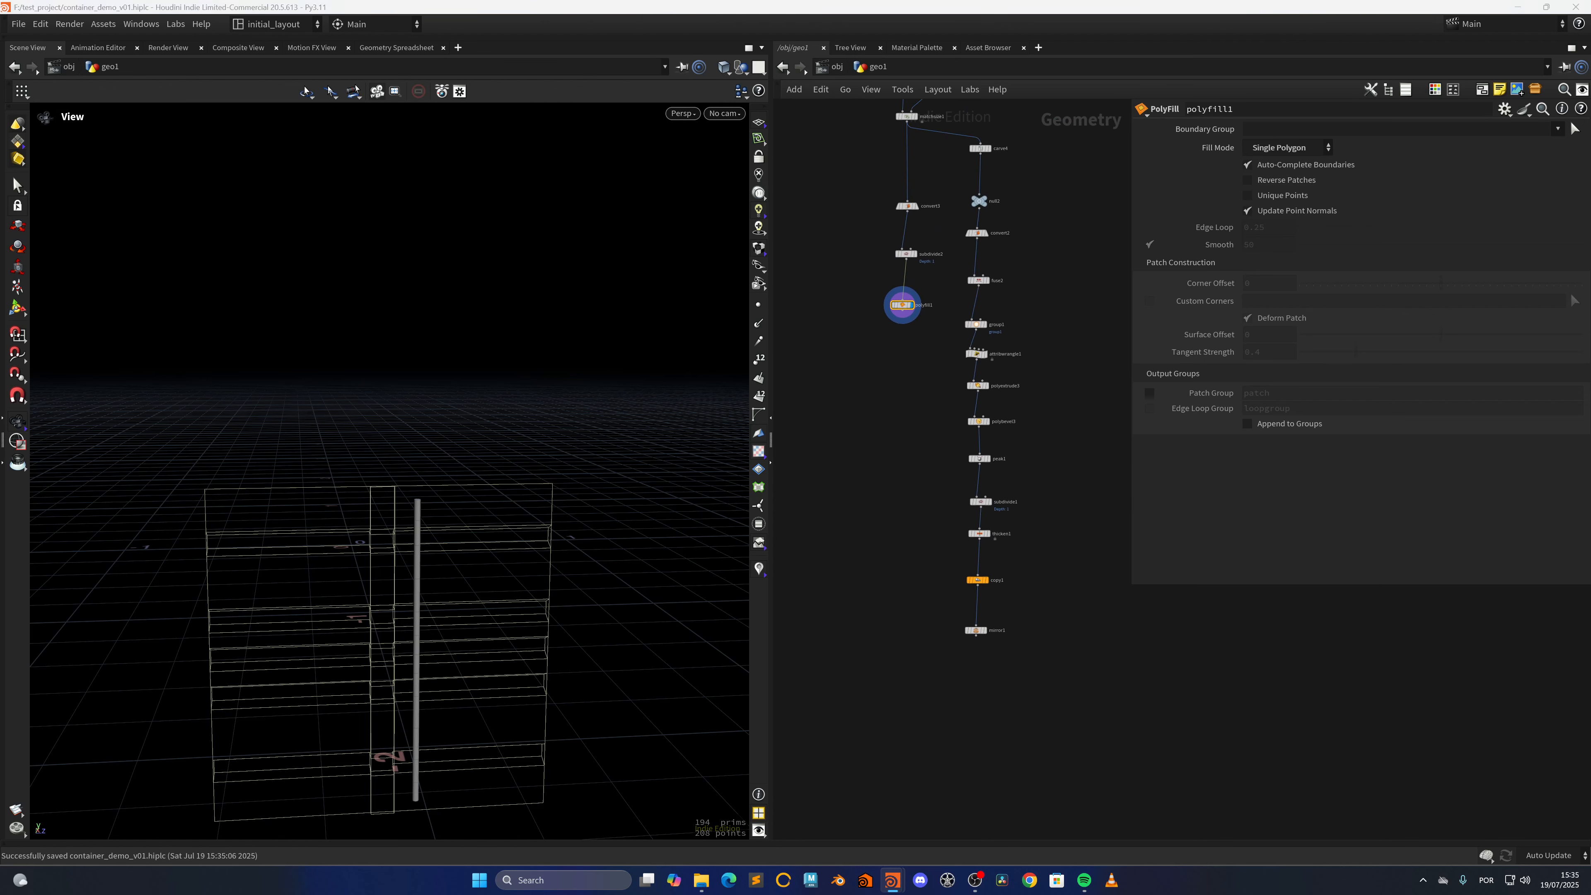
{"action": "left_click_drag", "start_coordinate": [917, 668], "coordinate": [902, 716], "text": "shift"}
{"action": "middle_click_drag", "start_coordinate": [905, 757], "coordinate": [892, 703]}
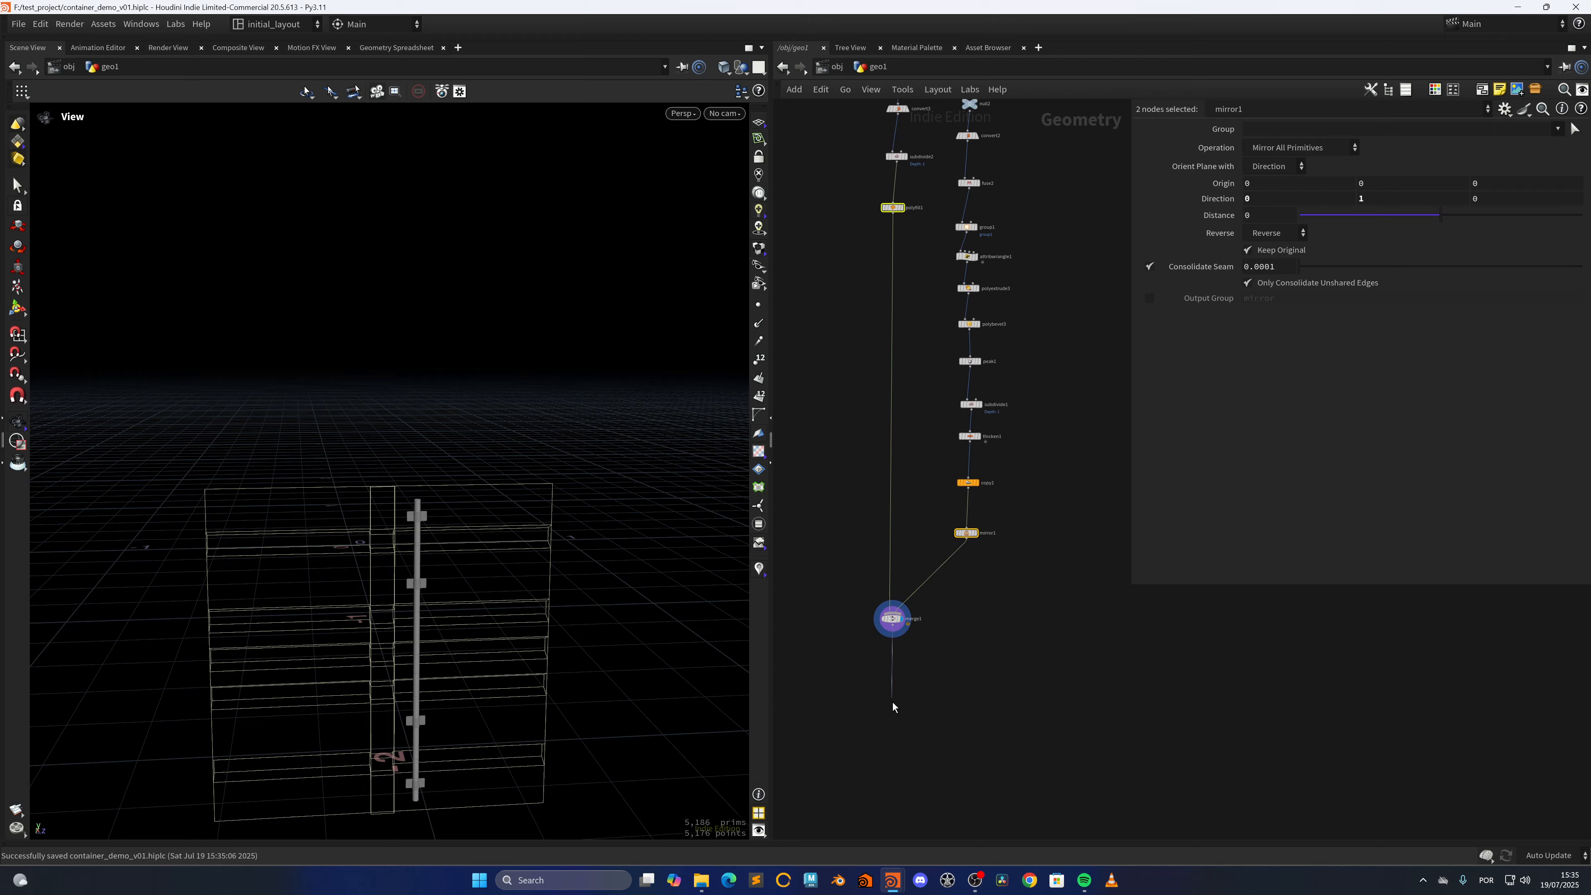
Add a Null node after merge1, display it, and save the scene
{"action": "key", "text": "Tab"}
{"action": "type", "text": "nu"}
{"action": "key", "text": "Return"}
{"action": "left_click", "coordinate": [889, 731]}
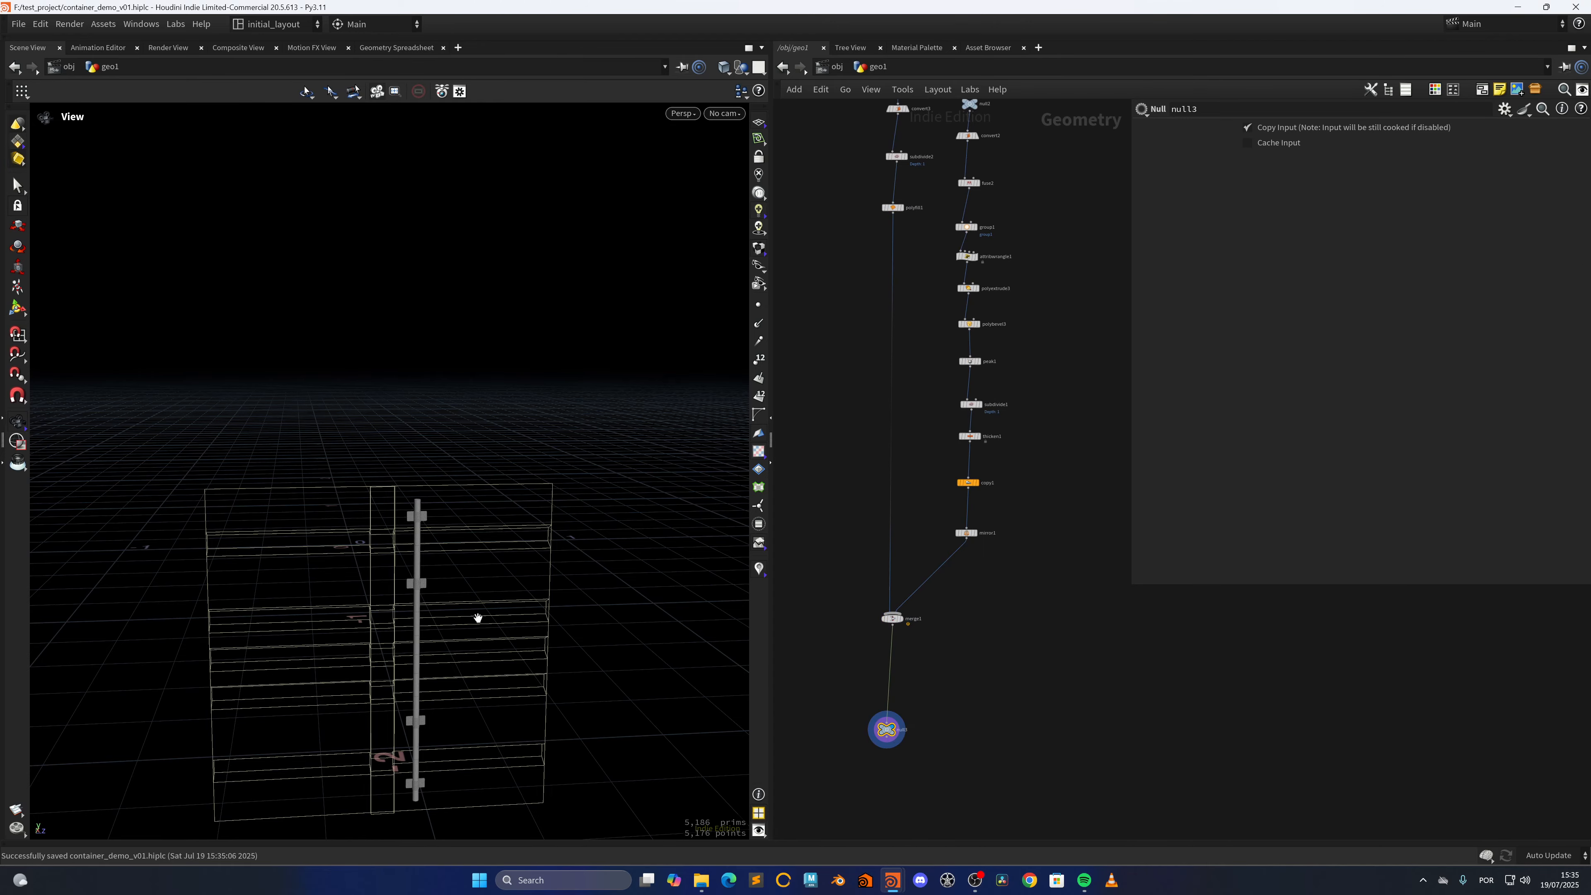
{"action": "key", "text": "f"}
{"action": "left_click_drag", "start_coordinate": [342, 468], "coordinate": [542, 471]}
{"action": "middle_click_drag", "start_coordinate": [542, 471], "coordinate": [455, 516]}
{"action": "key", "text": "ctrl+s"}
Inspect the merged locking bar and its brackets up close and from several angles
{"action": "right_click_drag", "start_coordinate": [324, 393], "coordinate": [550, 304]}
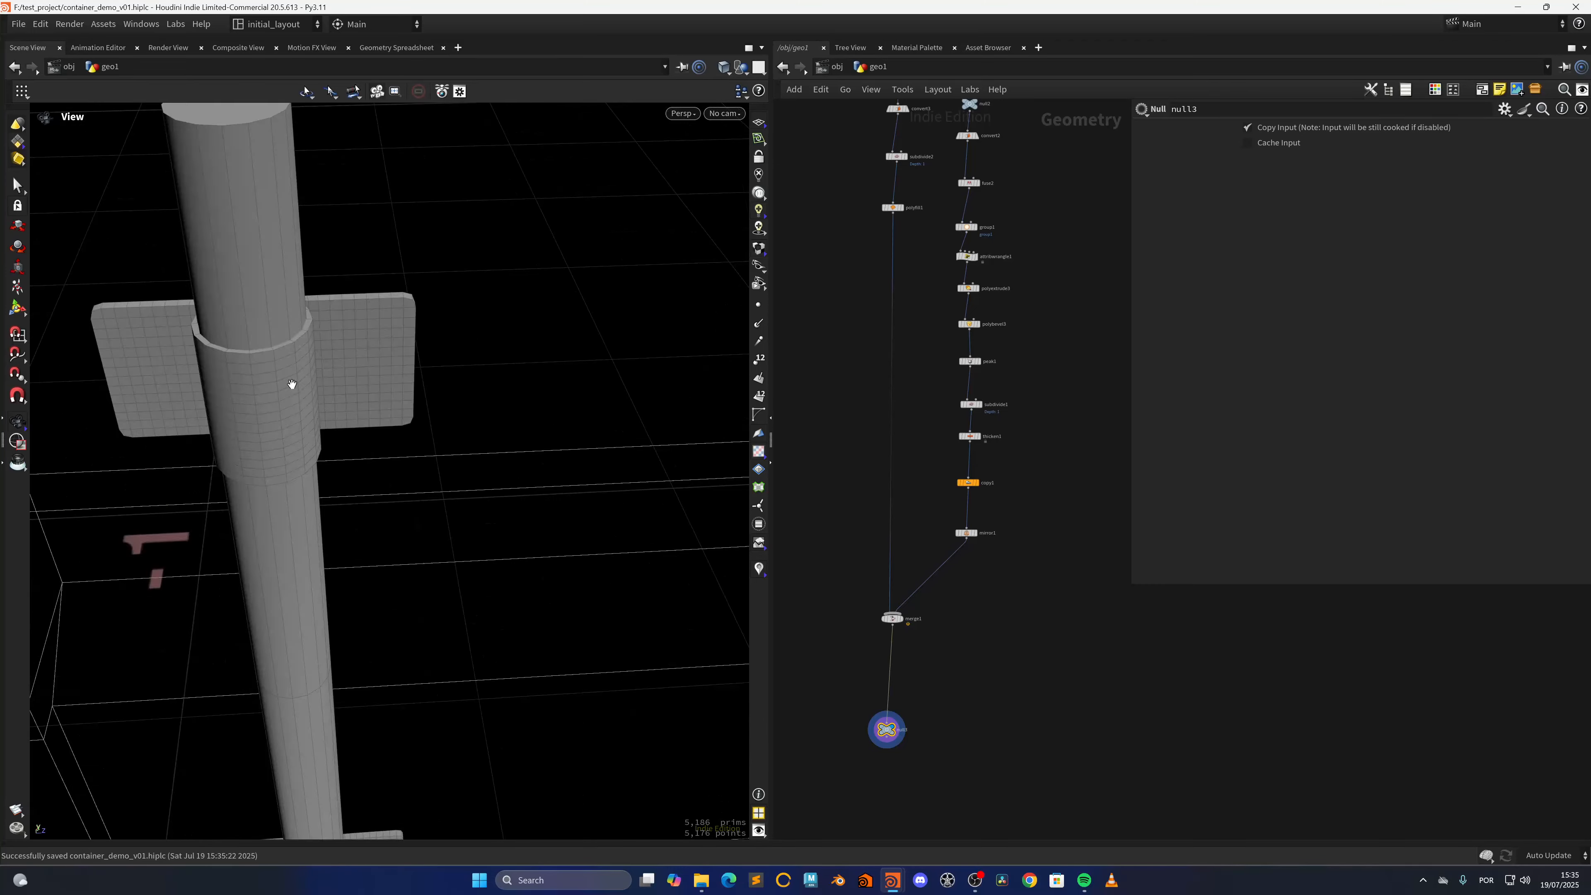
{"action": "left_click_drag", "start_coordinate": [291, 384], "coordinate": [328, 364]}
{"action": "right_click_drag", "start_coordinate": [373, 353], "coordinate": [356, 498]}
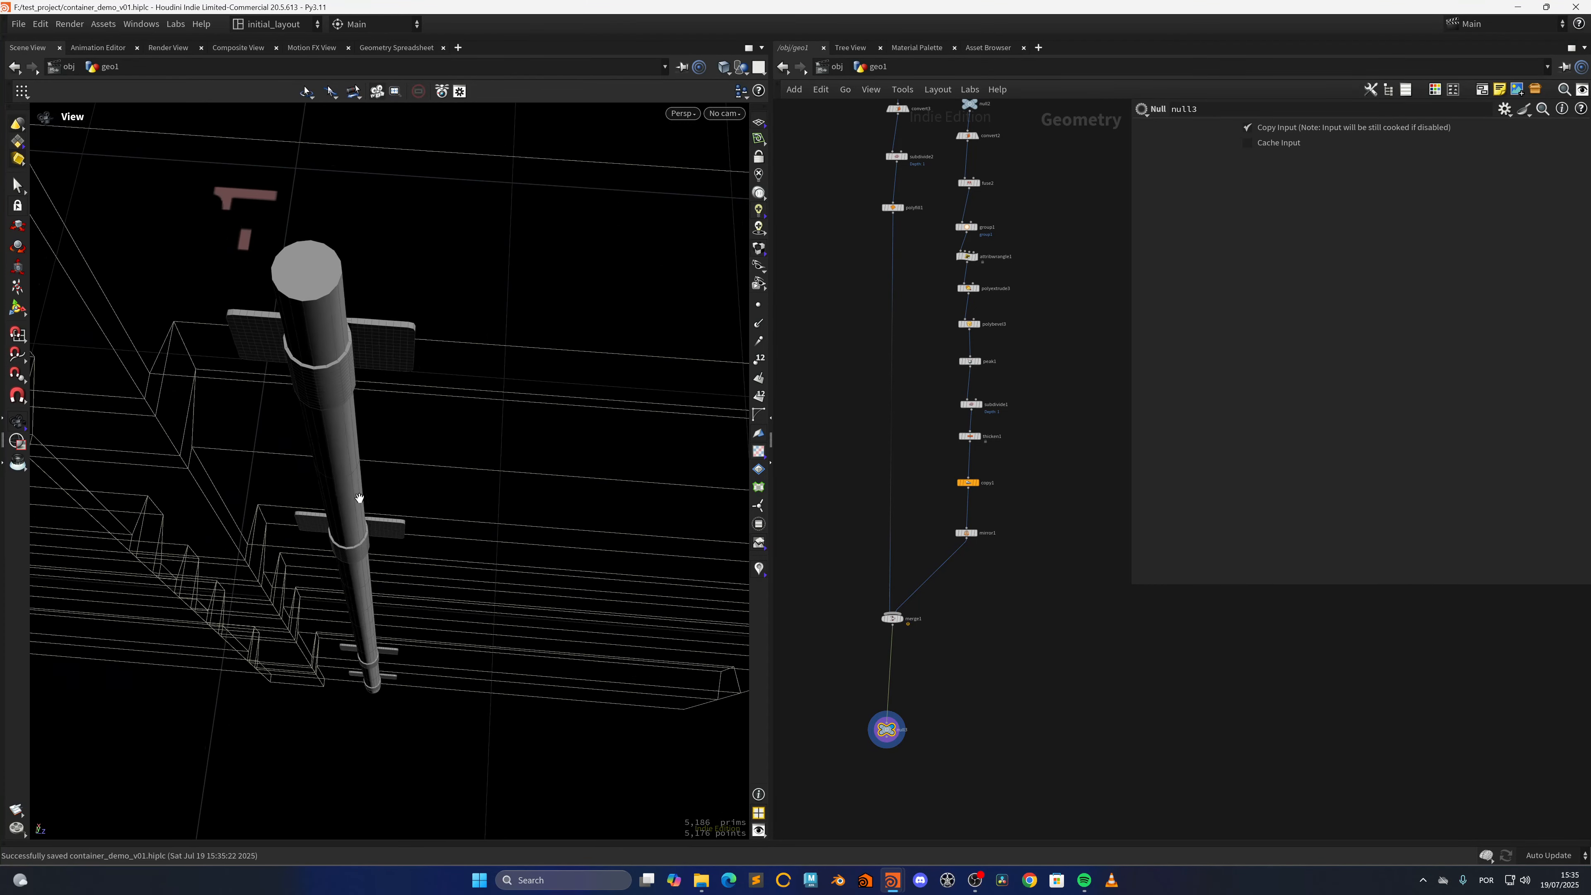
{"action": "left_click_drag", "start_coordinate": [356, 498], "coordinate": [377, 438]}
{"action": "right_click_drag", "start_coordinate": [377, 438], "coordinate": [398, 485]}
{"action": "right_click_drag", "start_coordinate": [323, 341], "coordinate": [331, 608]}
{"action": "middle_click_drag", "start_coordinate": [436, 559], "coordinate": [438, 495]}
Insert a Copy and Transform node between merge1 and null3 and display it
{"action": "middle_click_drag", "start_coordinate": [942, 694], "coordinate": [951, 592]}
{"action": "scroll", "coordinate": [936, 570], "scroll_direction": "up", "scroll_amount": 4}
{"action": "scroll", "coordinate": [918, 568], "scroll_direction": "up", "scroll_amount": 2}
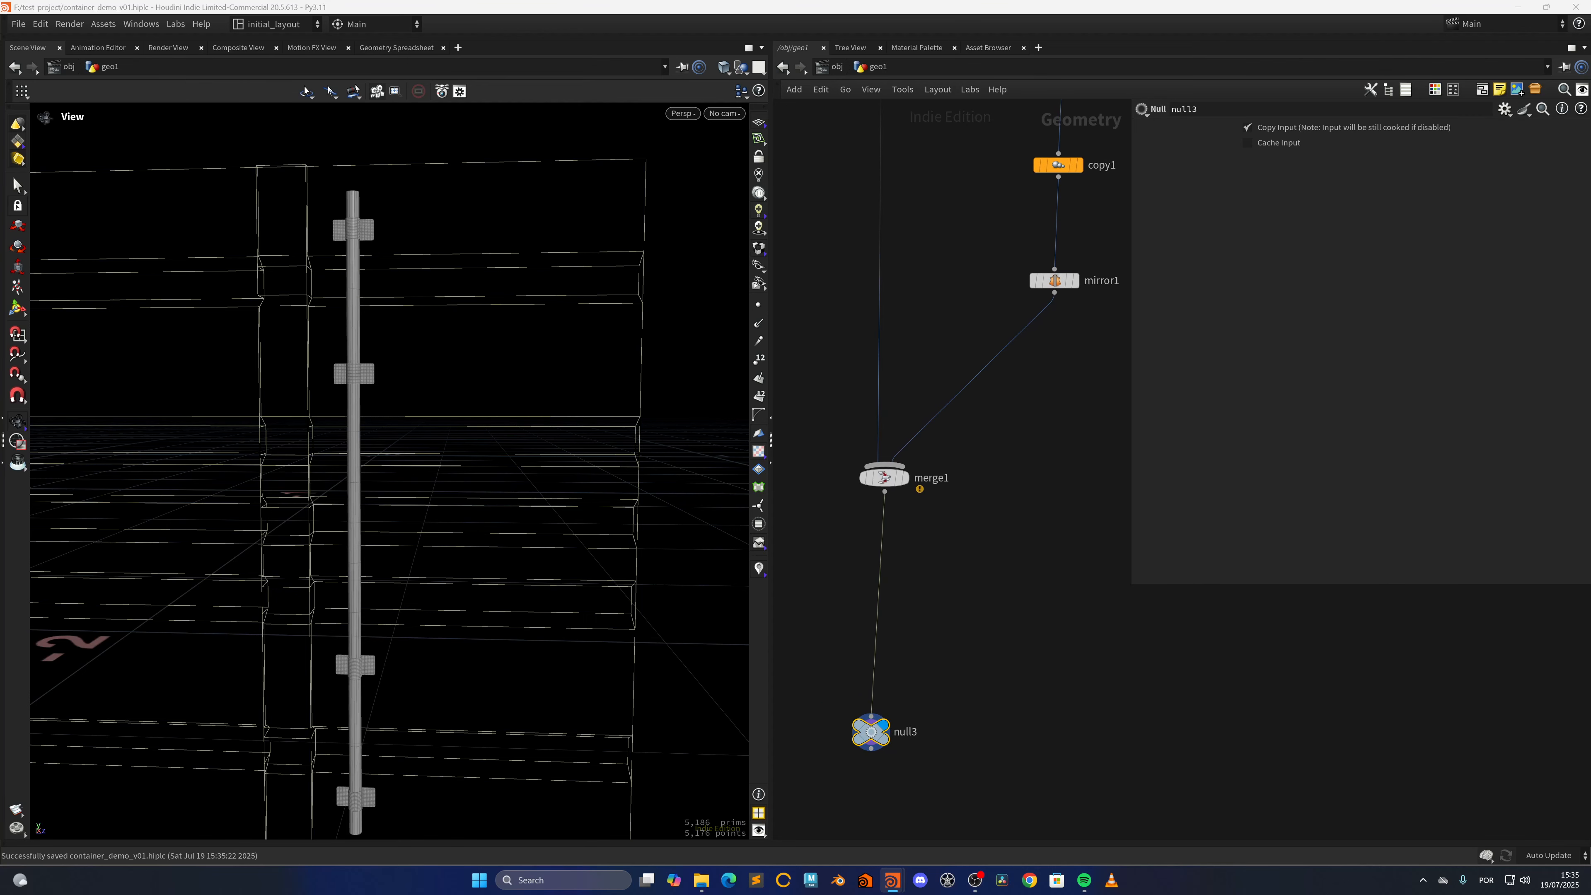
{"action": "key", "text": "Tab"}
{"action": "type", "text": "copy"}
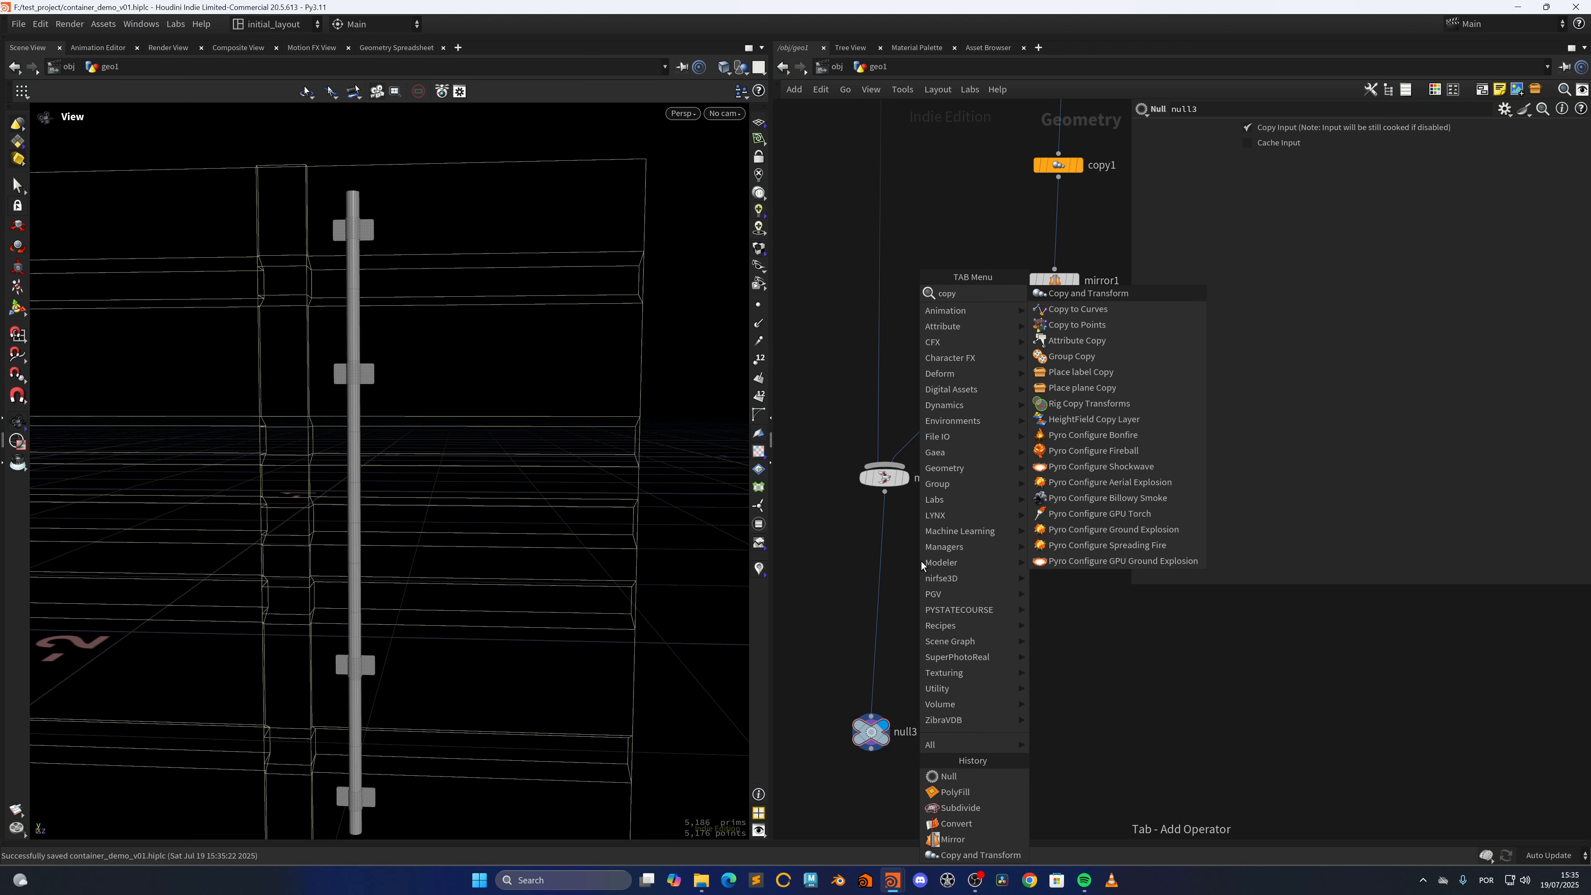
{"action": "key", "text": "Return"}
{"action": "left_click", "coordinate": [871, 552]}
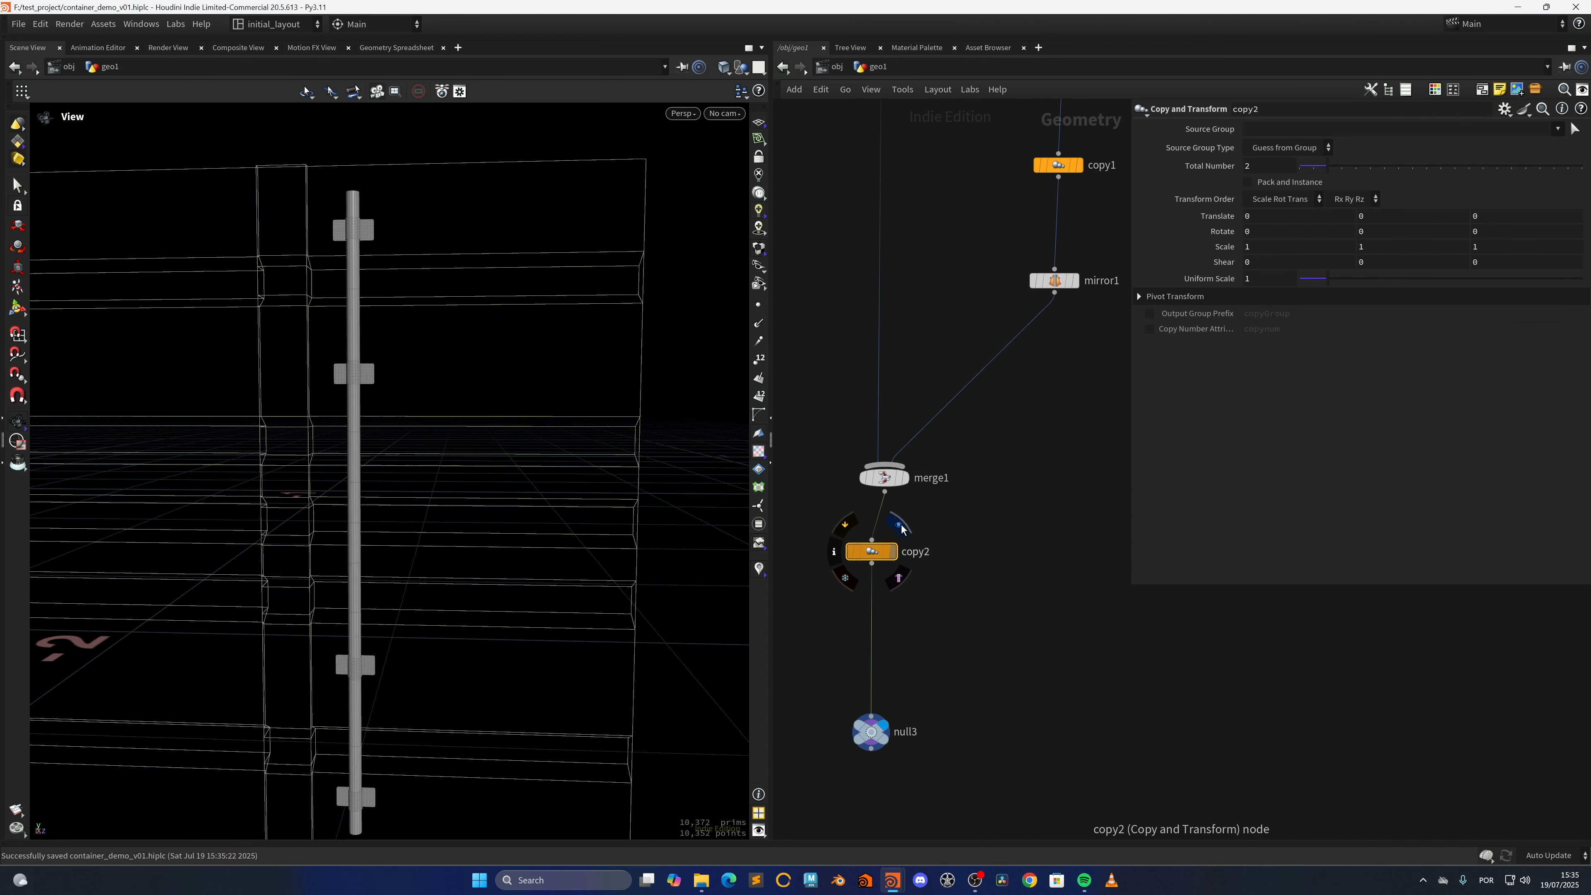
{"action": "left_click", "coordinate": [900, 525]}
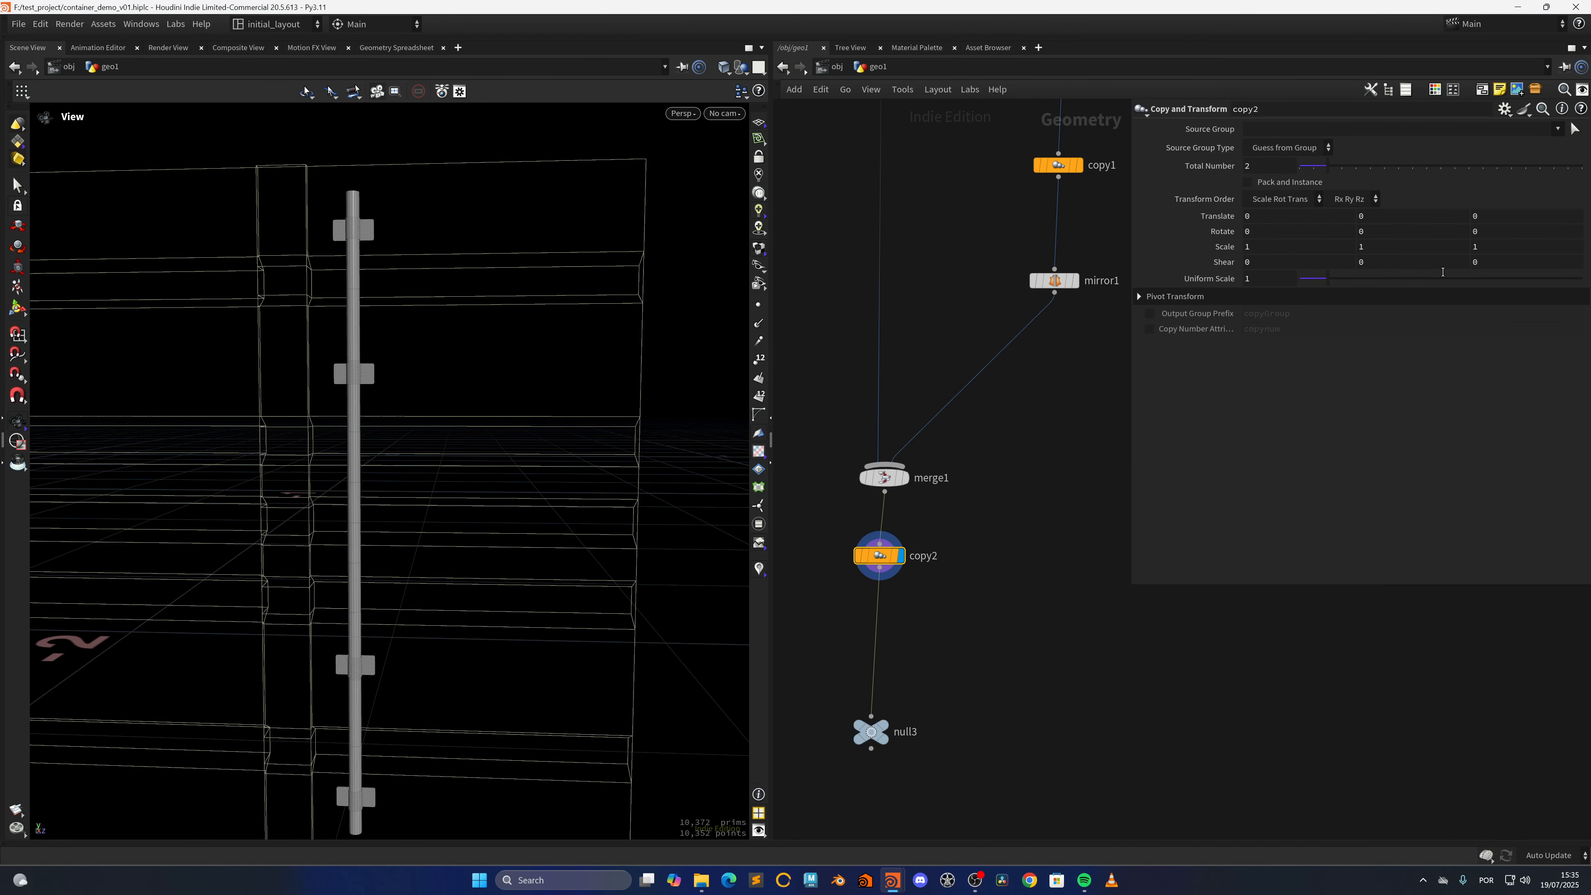
Set copy2's Translate Z to .2 to offset the second locking bar
{"action": "left_click", "coordinate": [1476, 216]}
{"action": "type", "text": "-2"}
{"action": "key", "text": "Return"}
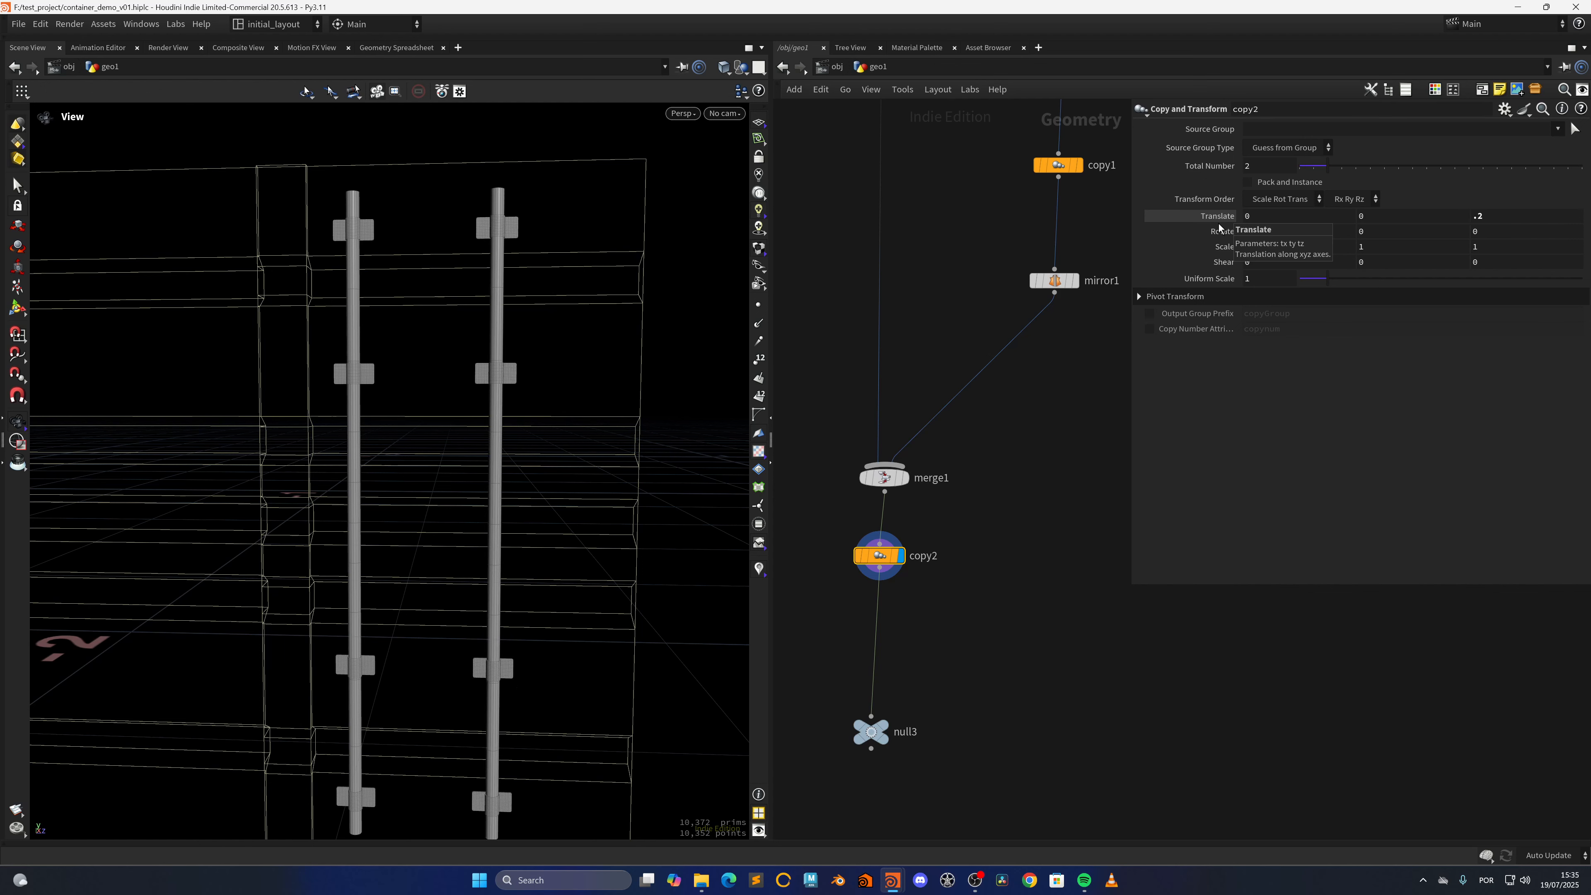
Insert a Mirror node between copy2 and null3 and display it
{"action": "key", "text": "Tab"}
{"action": "type", "text": "mir"}
{"action": "key", "text": "Return"}
{"action": "key", "text": "Return"}
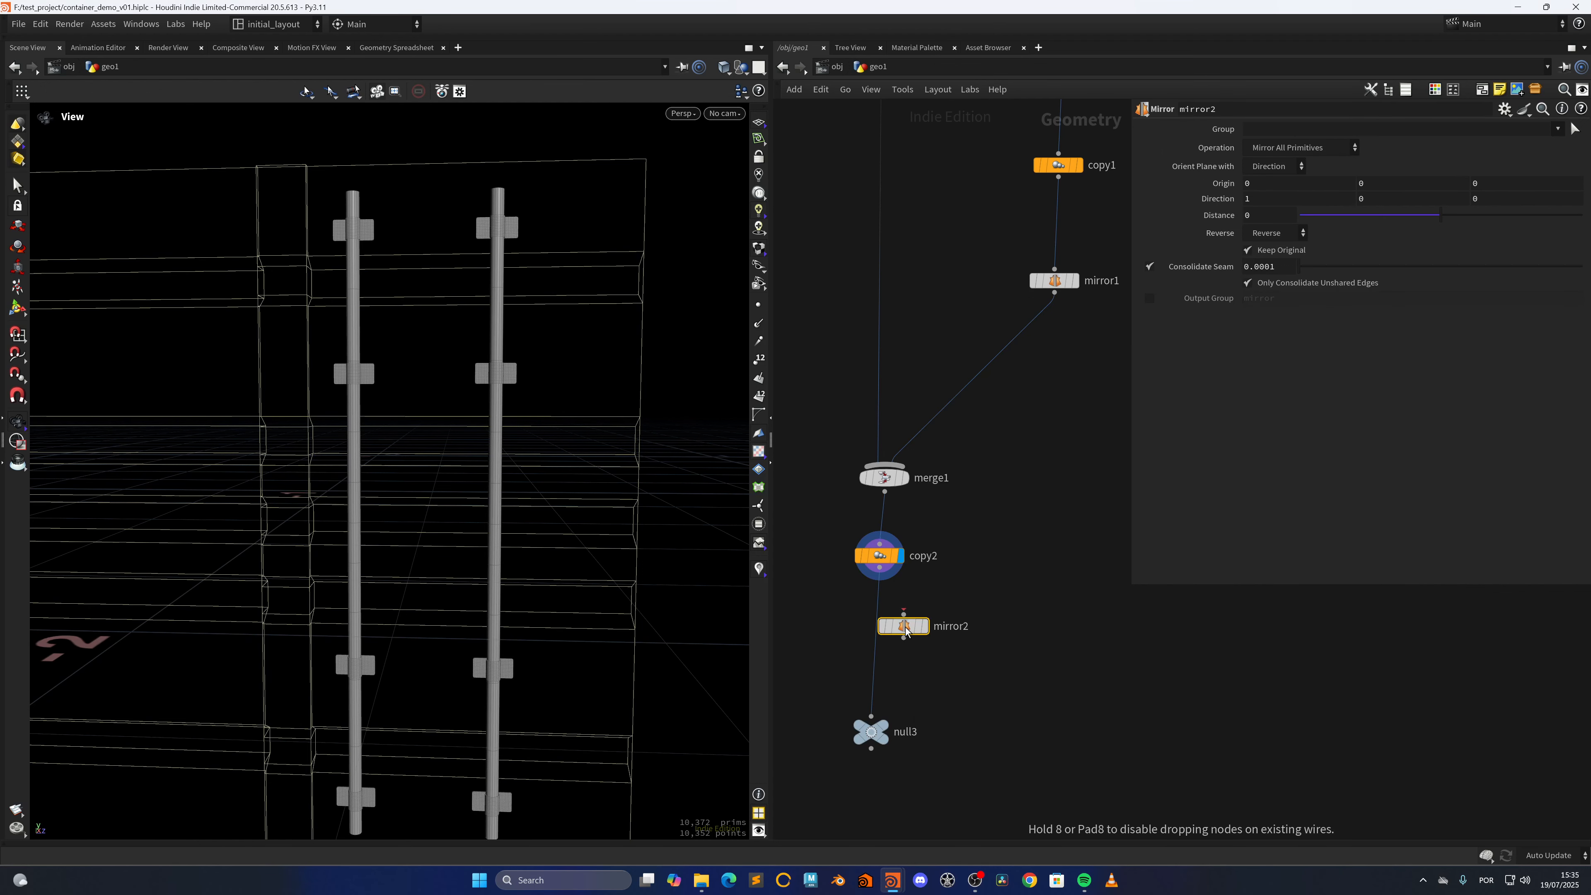
{"action": "left_click_drag", "start_coordinate": [914, 634], "coordinate": [883, 633]}
{"action": "left_click", "coordinate": [892, 625]}
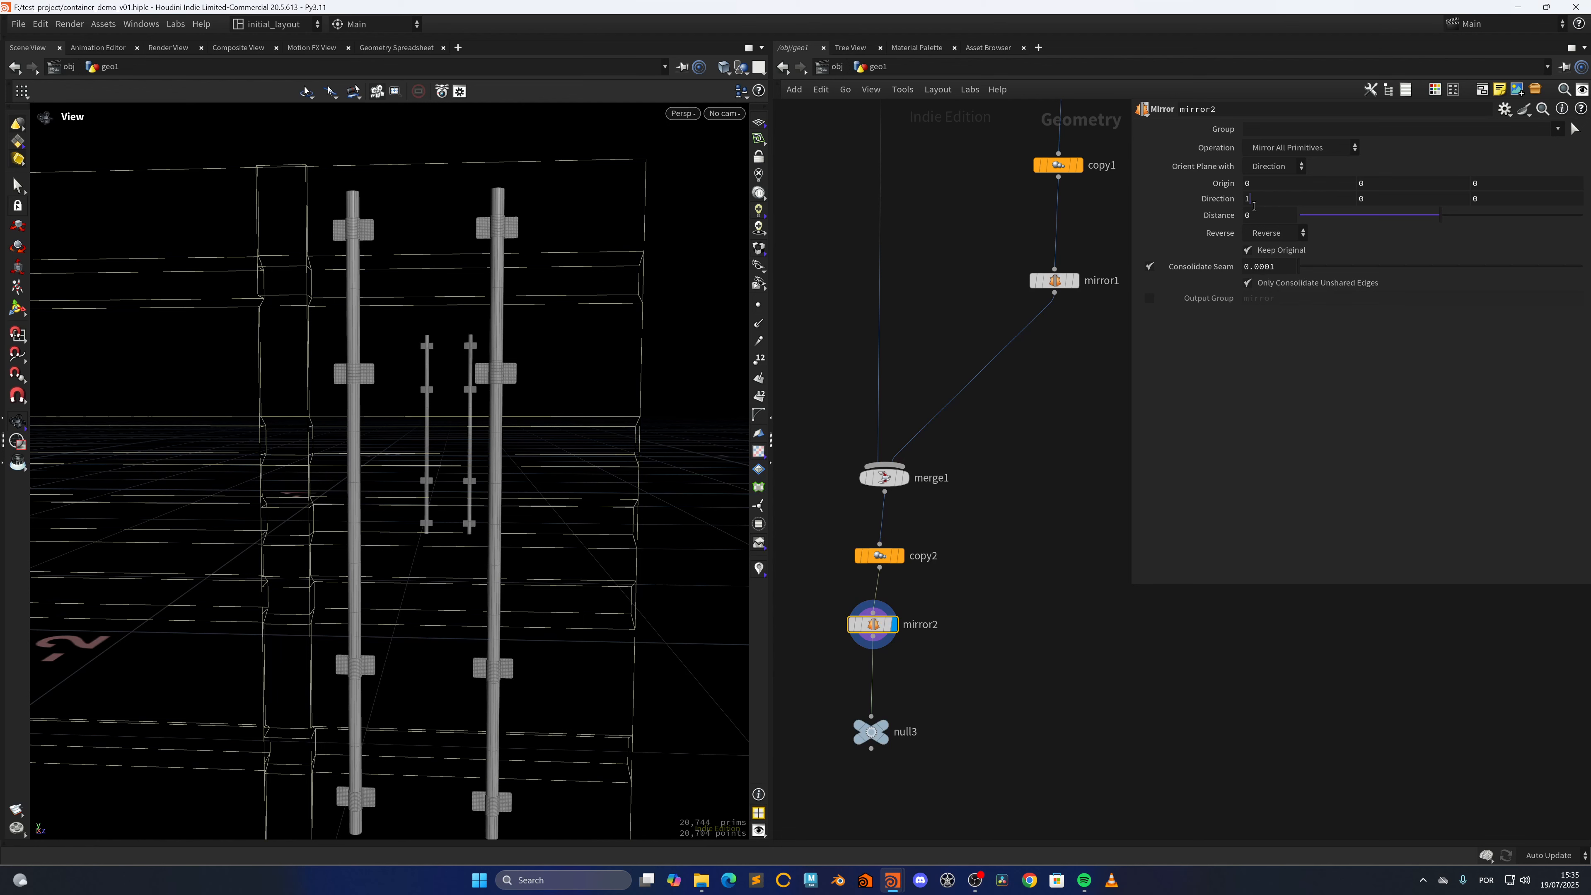
Set mirror2's Direction to 0, 0, 1 to mirror the locking bars onto the other door
{"action": "key", "text": "Tab"}
{"action": "key", "text": "Tab"}
{"action": "type", "text": "1"}
{"action": "key", "text": "Tab"}
{"action": "scroll", "coordinate": [435, 580], "scroll_direction": "down", "scroll_amount": 4}
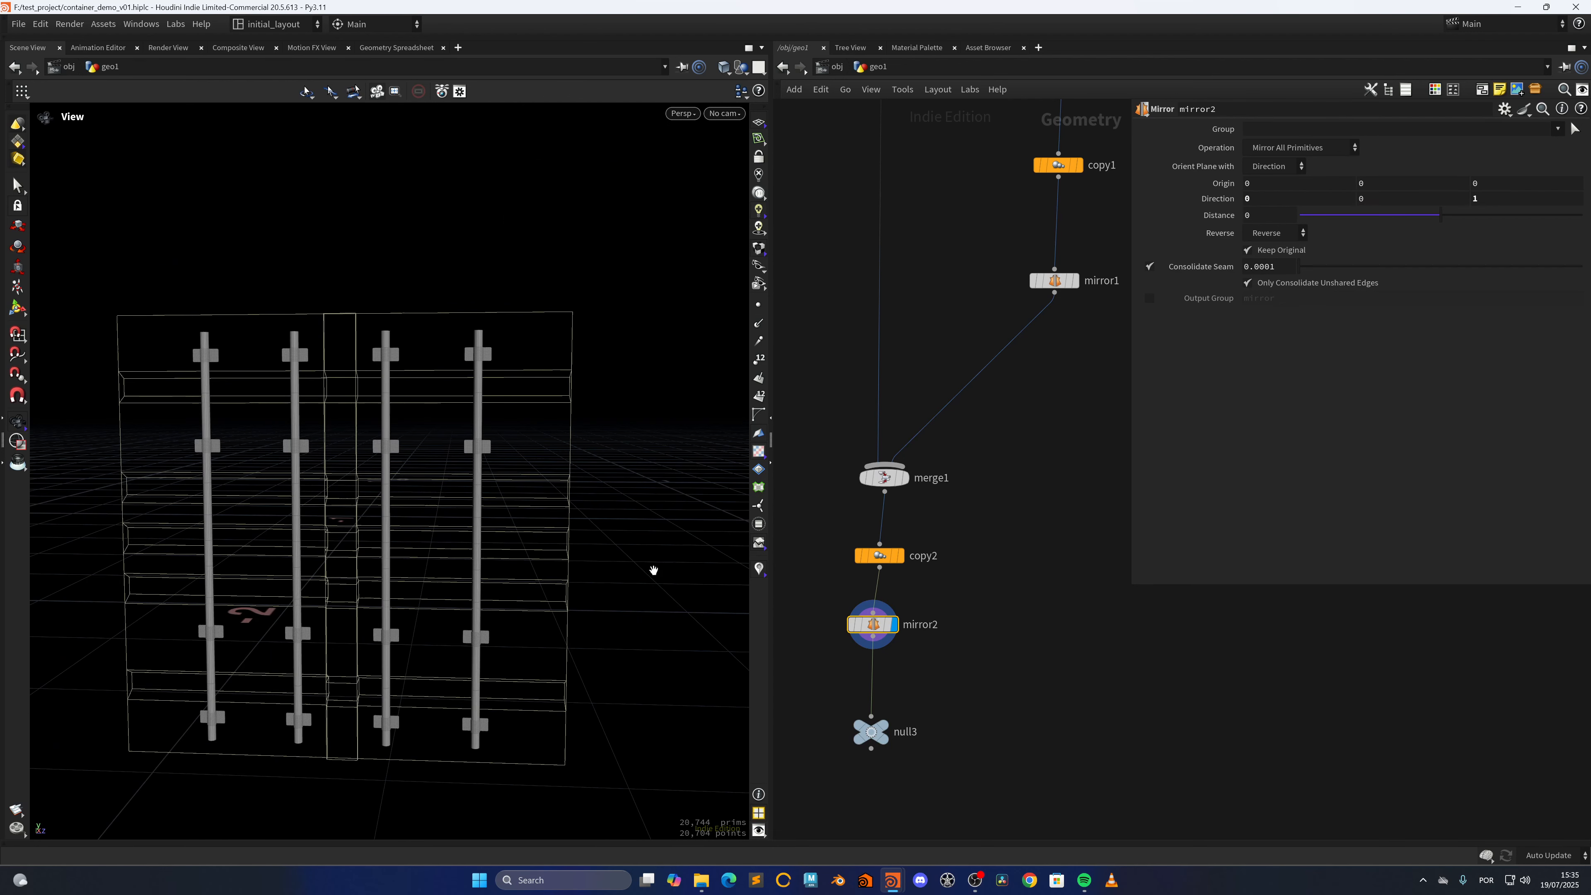
Duplicate mirror2 into the wire before null3, set the duplicate's Direction to 1, 0, 0, and save the scene
{"action": "middle_click_drag", "start_coordinate": [876, 653], "coordinate": [896, 602]}
{"action": "left_click_drag", "start_coordinate": [895, 577], "coordinate": [894, 633], "text": "alt"}
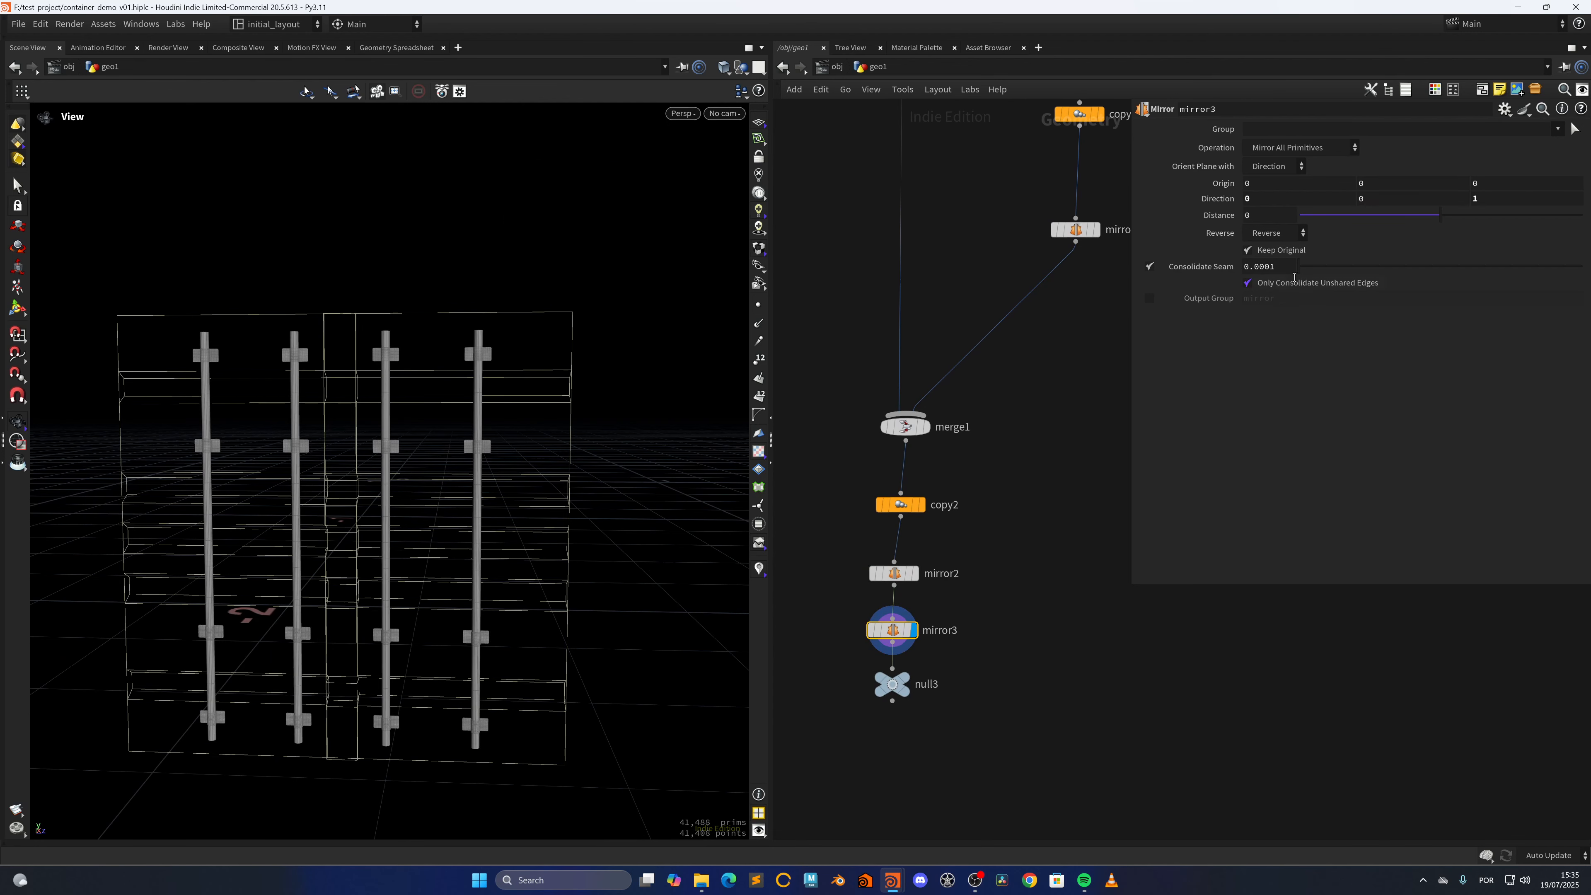
{"action": "left_click_drag", "start_coordinate": [1495, 202], "coordinate": [1342, 215]}
{"action": "type", "text": "0"}
{"action": "key", "text": "shift+Tab"}
{"action": "key", "text": "shift+Tab"}
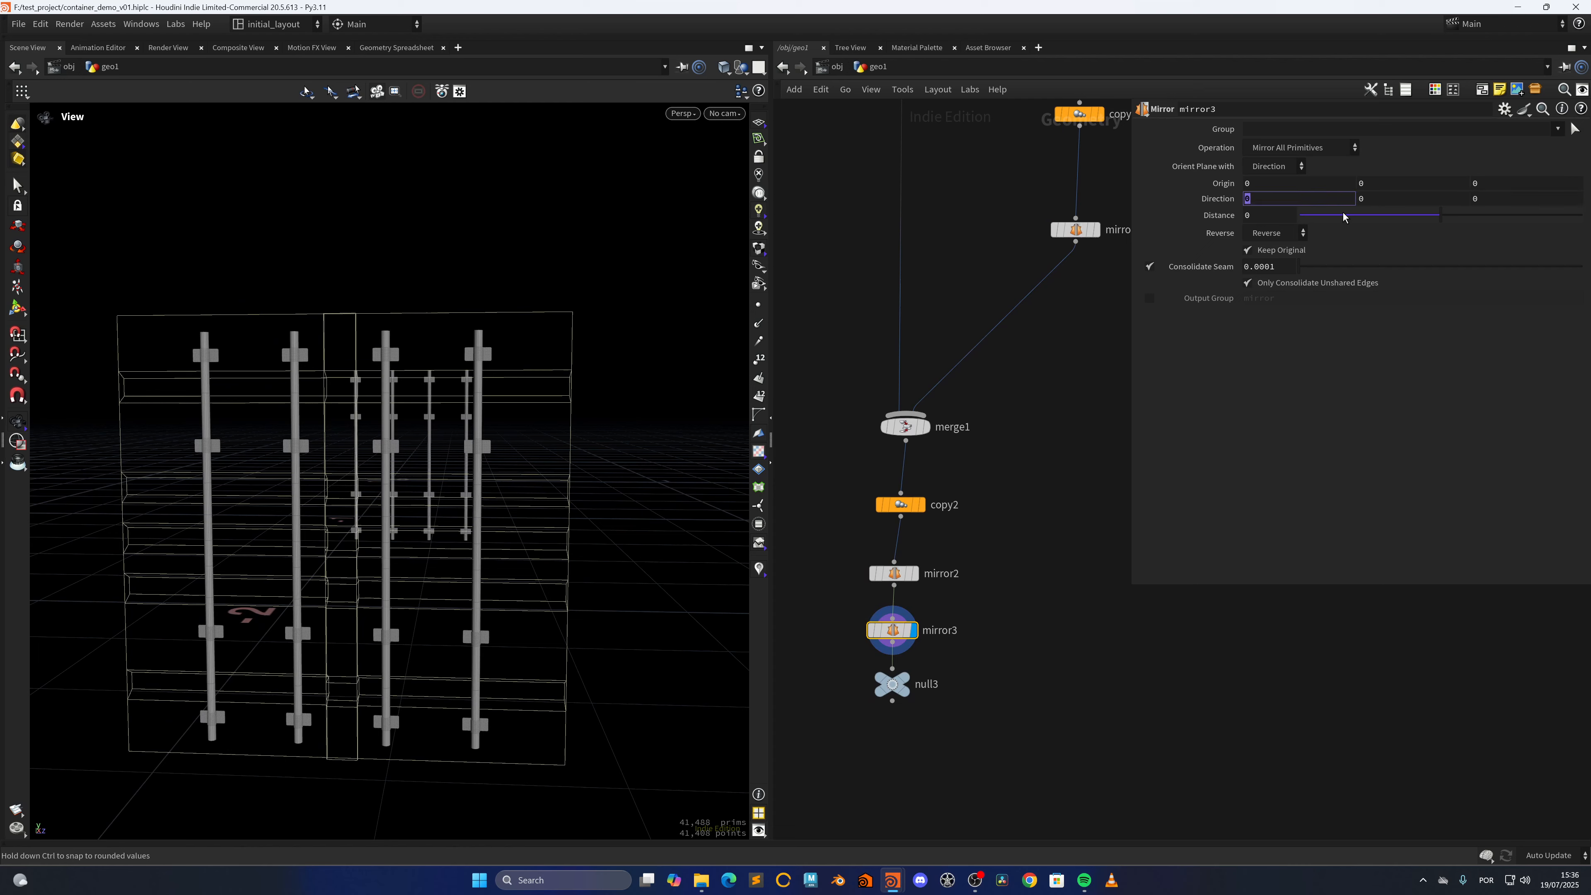
{"action": "type", "text": "1"}
{"action": "key", "text": "Tab"}
{"action": "scroll", "coordinate": [283, 646], "scroll_direction": "down", "scroll_amount": 4}
{"action": "left_click_drag", "start_coordinate": [284, 645], "coordinate": [497, 605]}
{"action": "key", "text": "ctrl+s"}
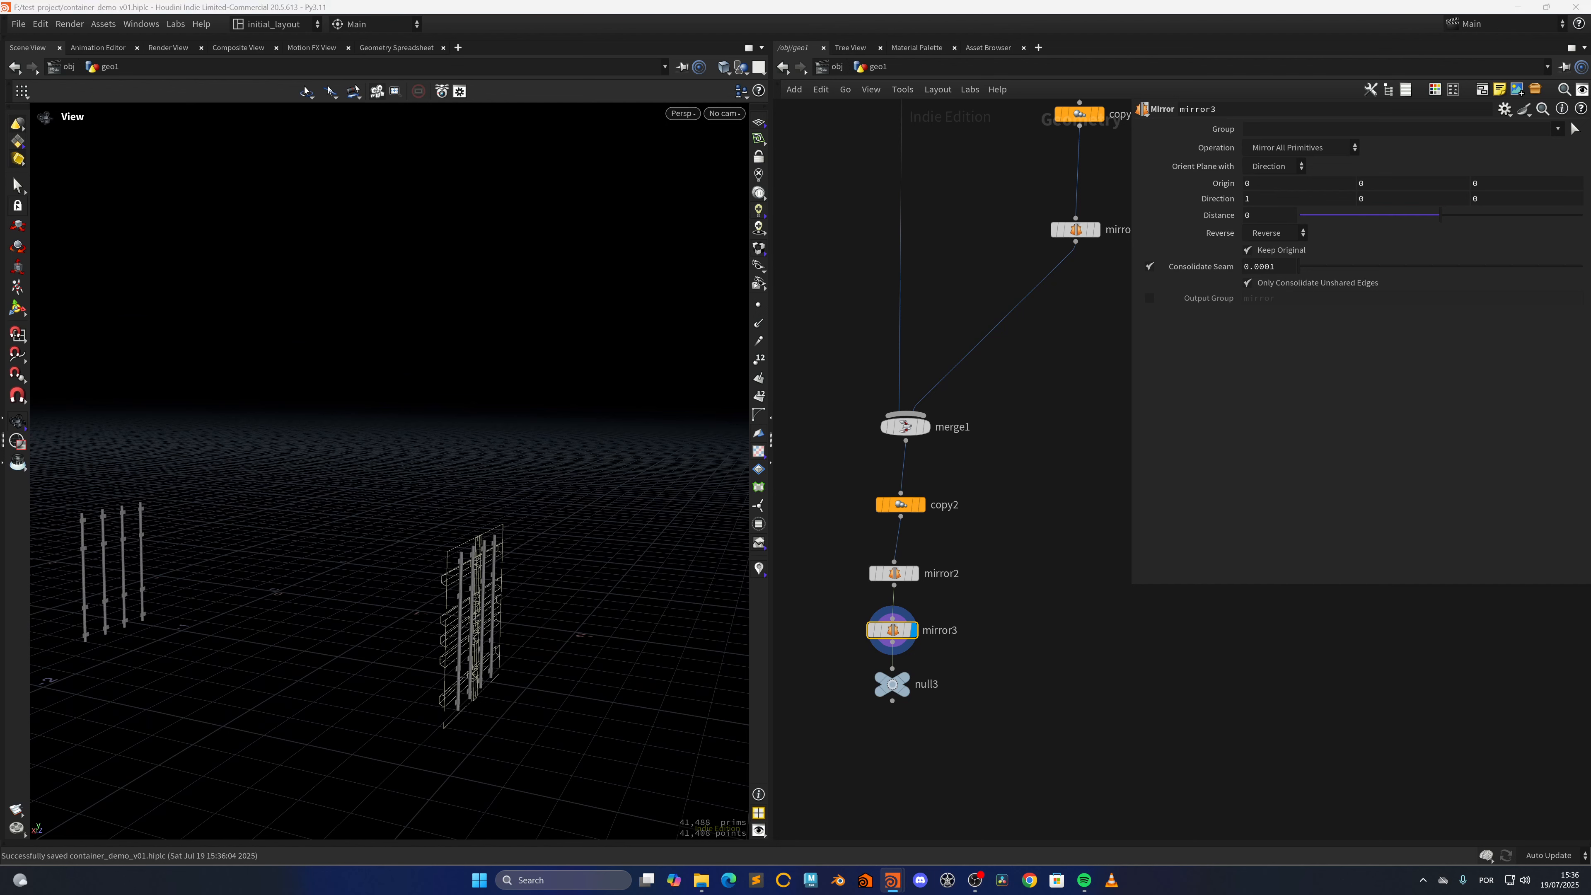
Turn off polyextrude2's template display, wire a new Mirror node to its output, and display the mirror with Direction 1, 0, 0
{"action": "scroll", "coordinate": [989, 290], "scroll_direction": "down", "scroll_amount": 6}
{"action": "mouse_move", "coordinate": [964, 108]}
{"action": "middle_mouse_down"}
{"action": "mouse_move", "coordinate": [943, 330]}
{"action": "mouse_move", "coordinate": [884, 437]}
{"action": "middle_mouse_up"}
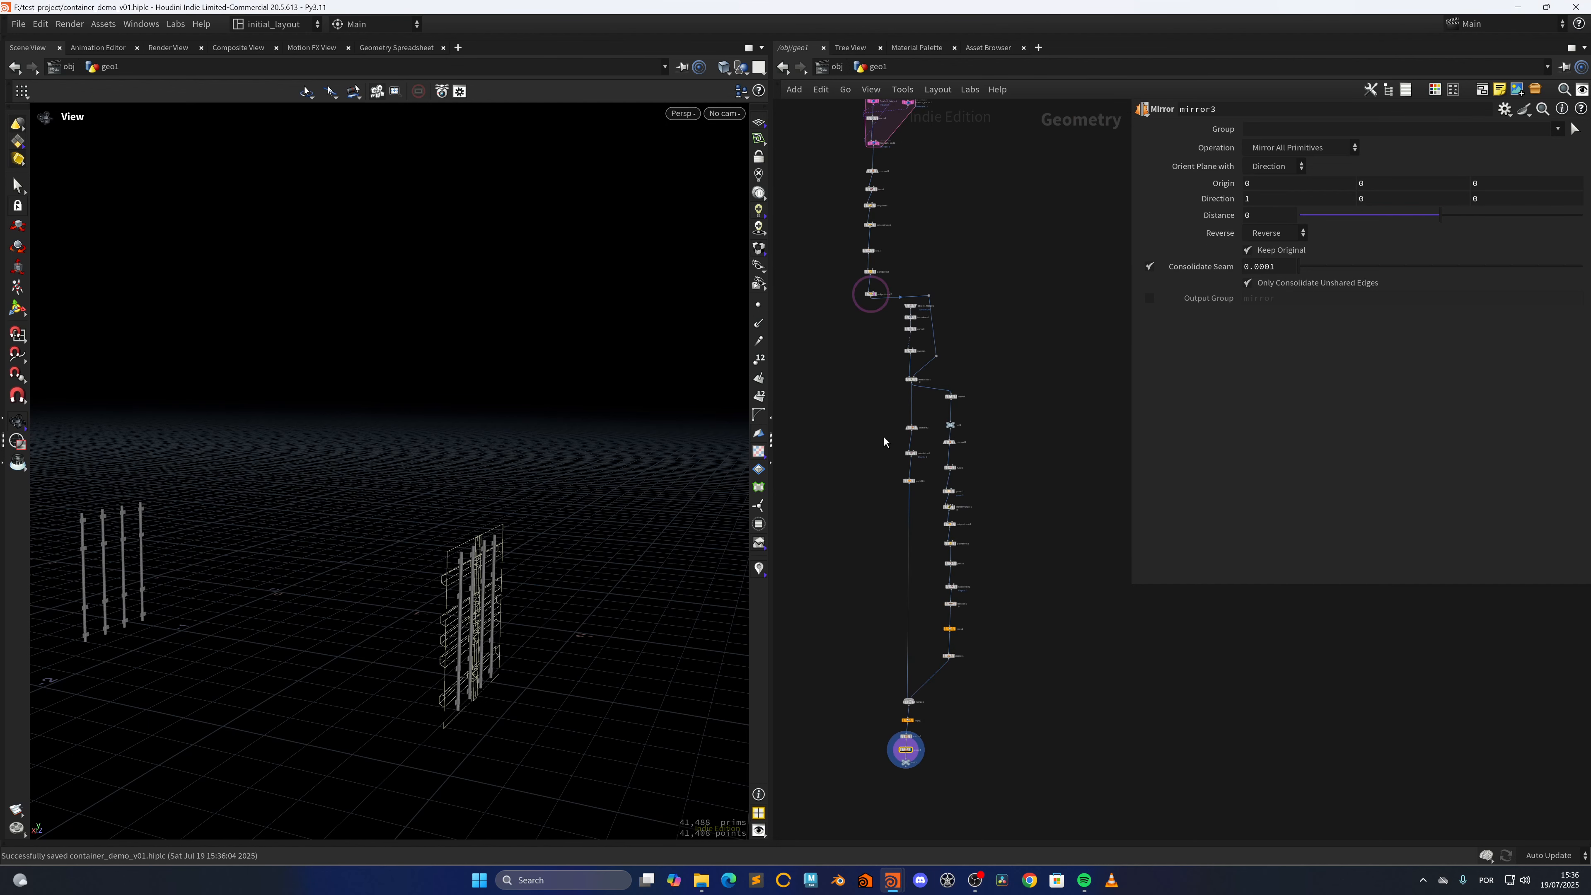
{"action": "scroll", "coordinate": [885, 430], "scroll_direction": "up", "scroll_amount": 5}
{"action": "middle_click_drag", "start_coordinate": [931, 175], "coordinate": [872, 421]}
{"action": "scroll", "coordinate": [845, 341], "scroll_direction": "up", "scroll_amount": 3}
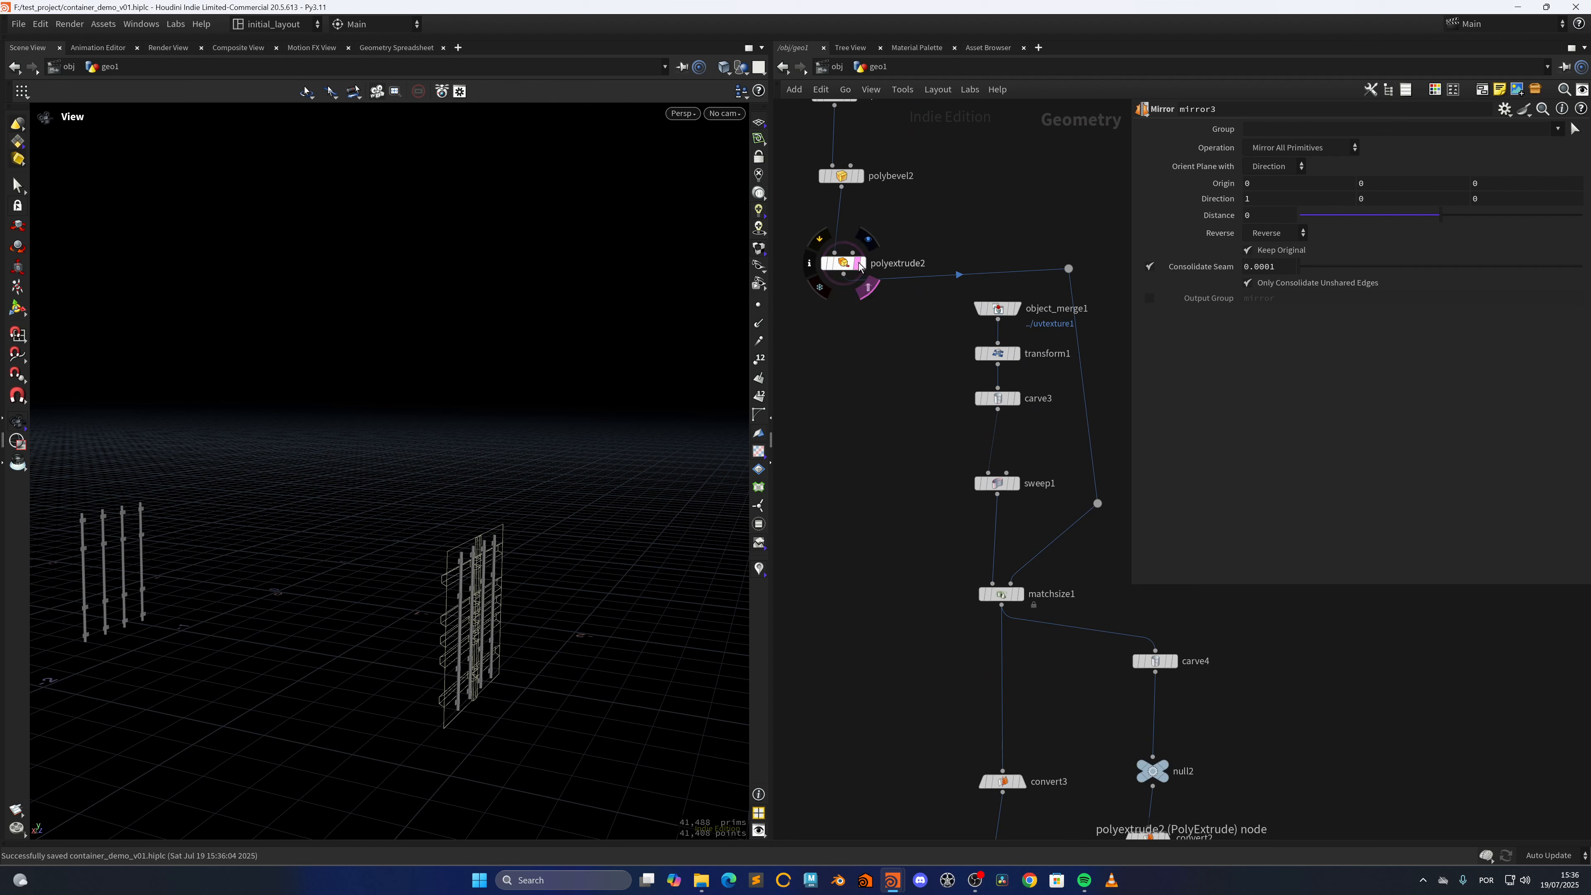
{"action": "left_click", "coordinate": [868, 286]}
{"action": "key", "text": "Tab"}
{"action": "type", "text": "mi"}
{"action": "key", "text": "Return"}
{"action": "left_click", "coordinate": [833, 435]}
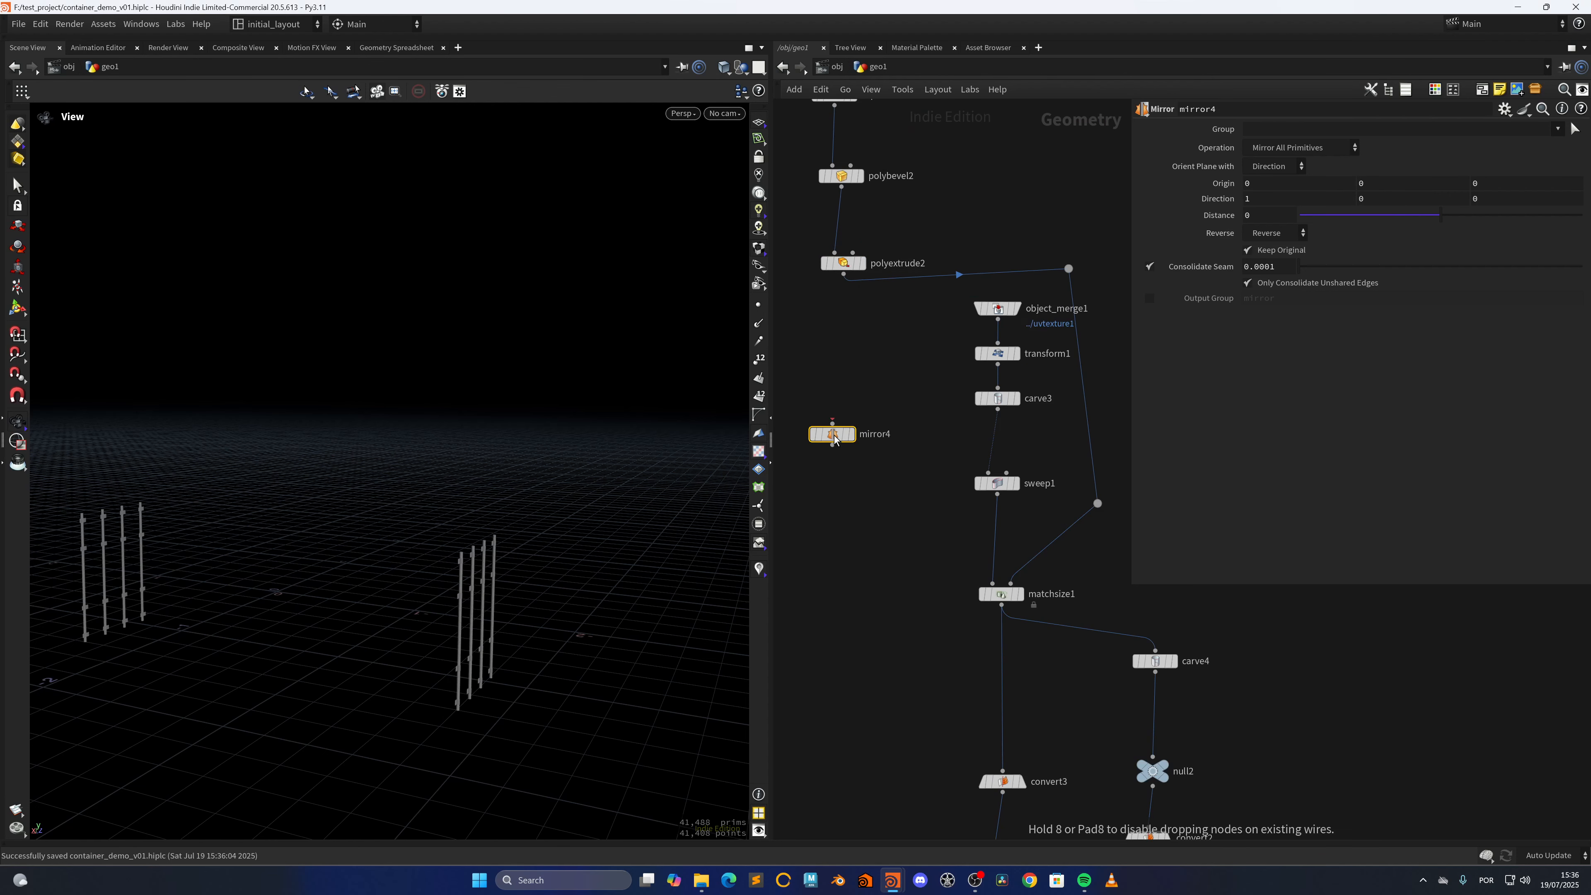
{"action": "left_click_drag", "start_coordinate": [843, 274], "coordinate": [828, 435]}
{"action": "left_click", "coordinate": [852, 433]}
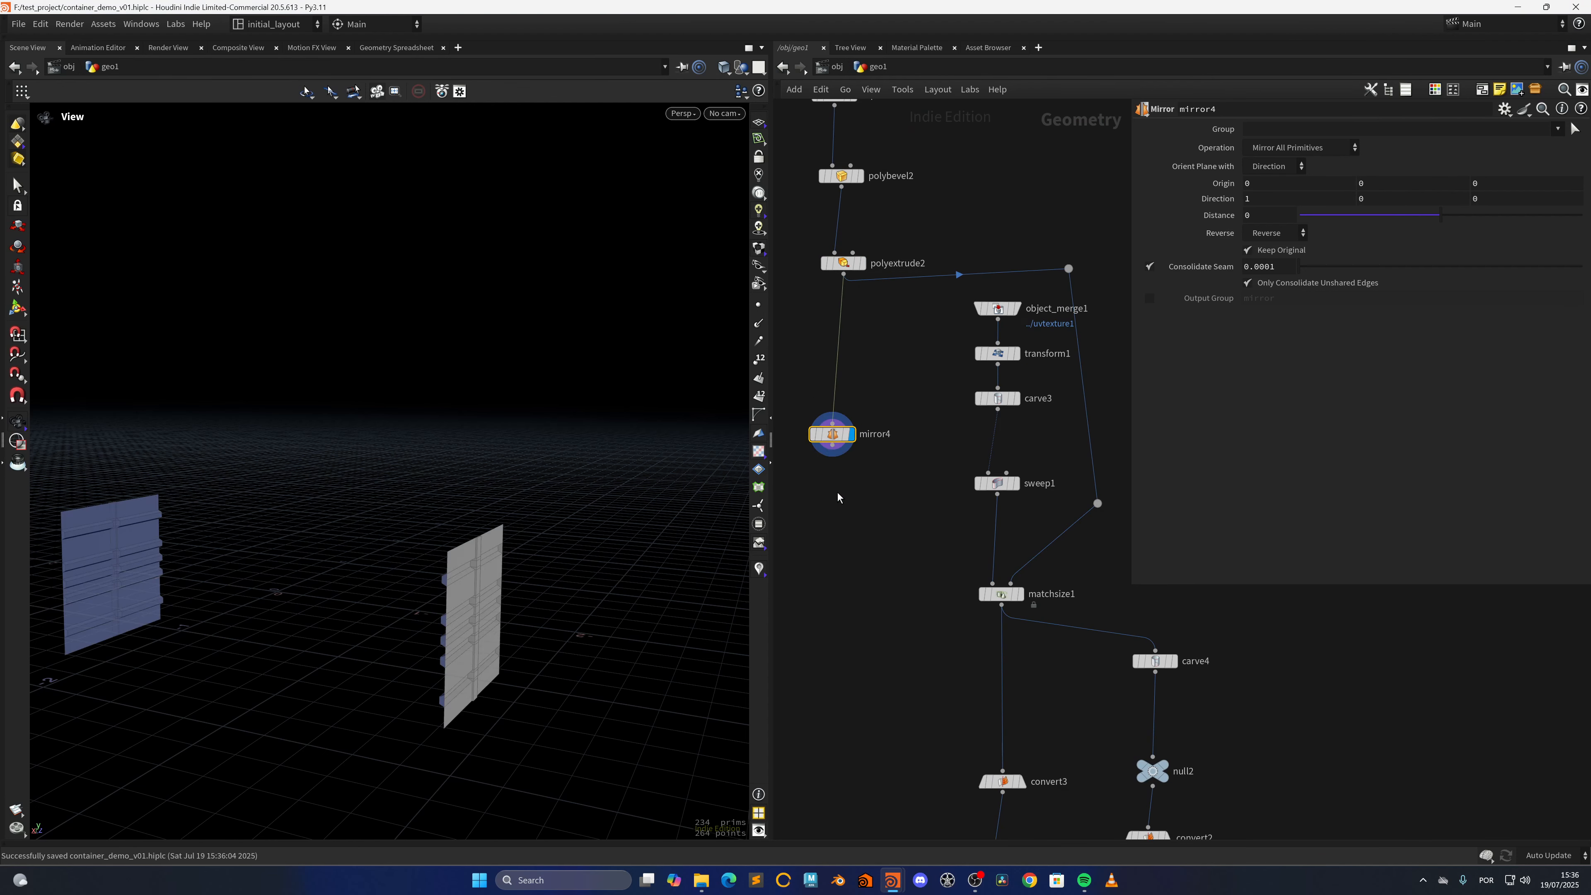
Add a Merge node that combines mirror4 with null3 and display the doors together with their locking bars
{"action": "left_click", "coordinate": [832, 445]}
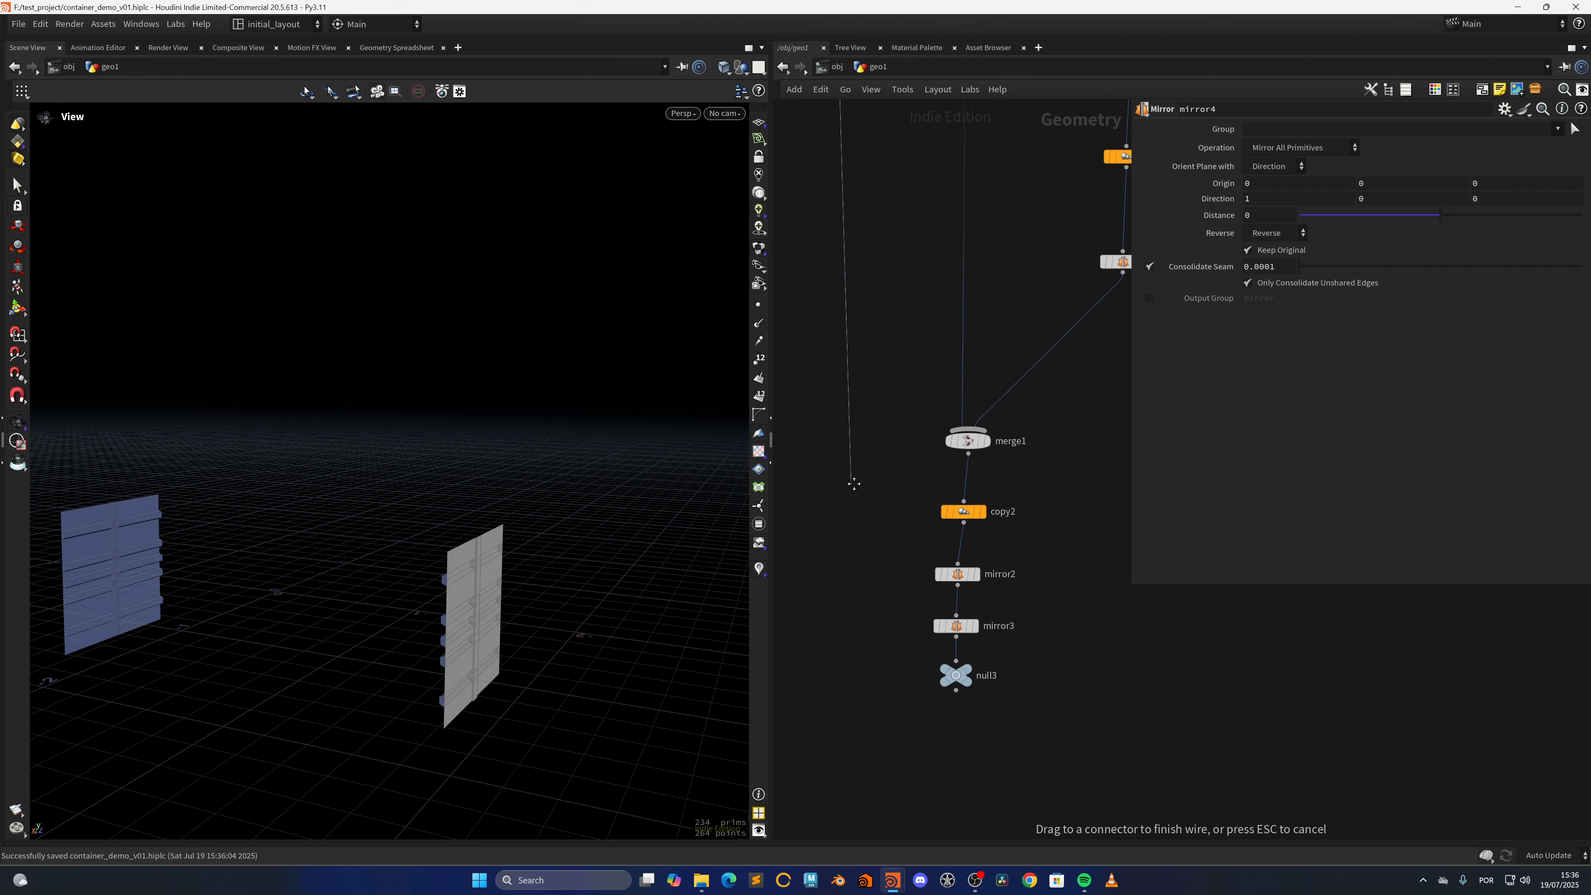
{"action": "key", "text": "Tab"}
{"action": "type", "text": "mer"}
{"action": "key", "text": "Return"}
{"action": "left_click", "coordinate": [835, 758]}
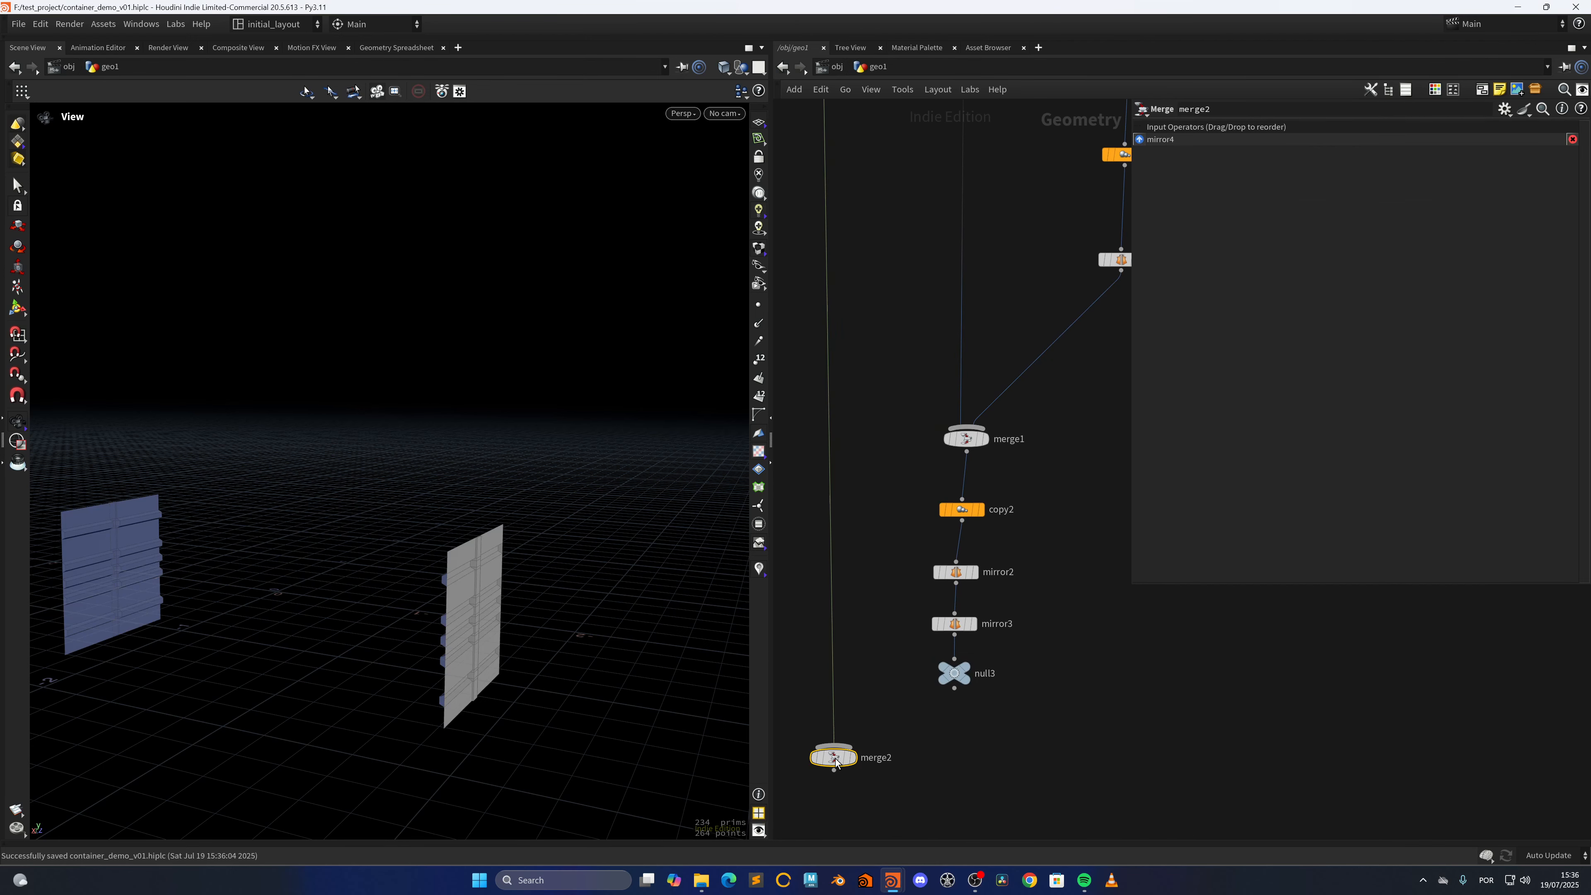
{"action": "scroll", "coordinate": [921, 658], "scroll_direction": "down", "scroll_amount": 5}
{"action": "middle_click_drag", "start_coordinate": [919, 662], "coordinate": [912, 601]}
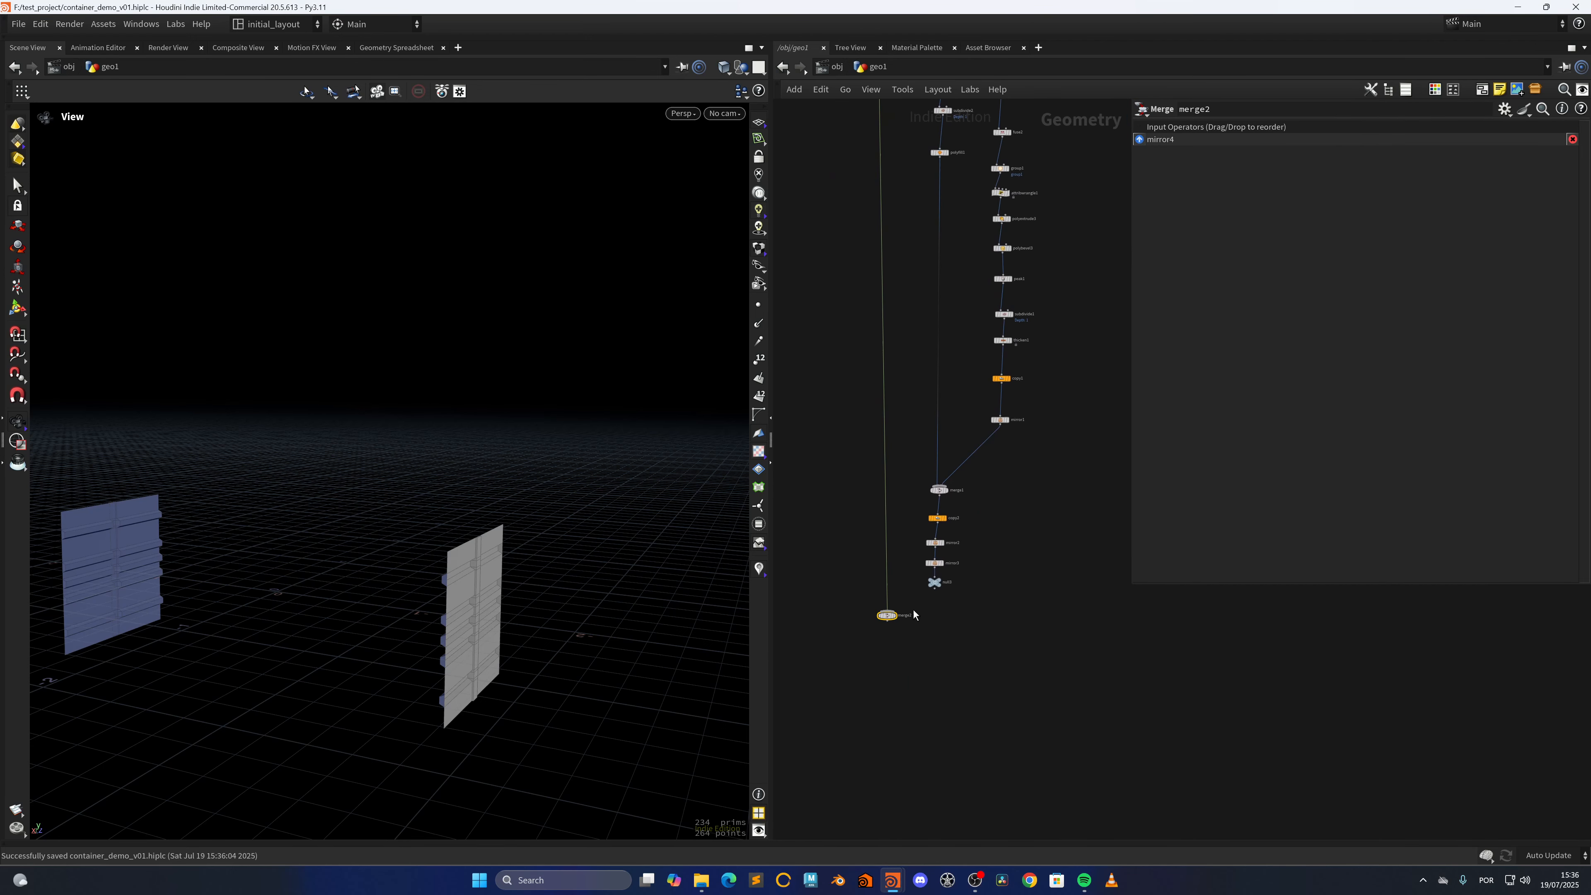
{"action": "scroll", "coordinate": [909, 607], "scroll_direction": "up", "scroll_amount": 5}
{"action": "left_click_drag", "start_coordinate": [986, 565], "coordinate": [877, 628]}
{"action": "left_click", "coordinate": [883, 630]}
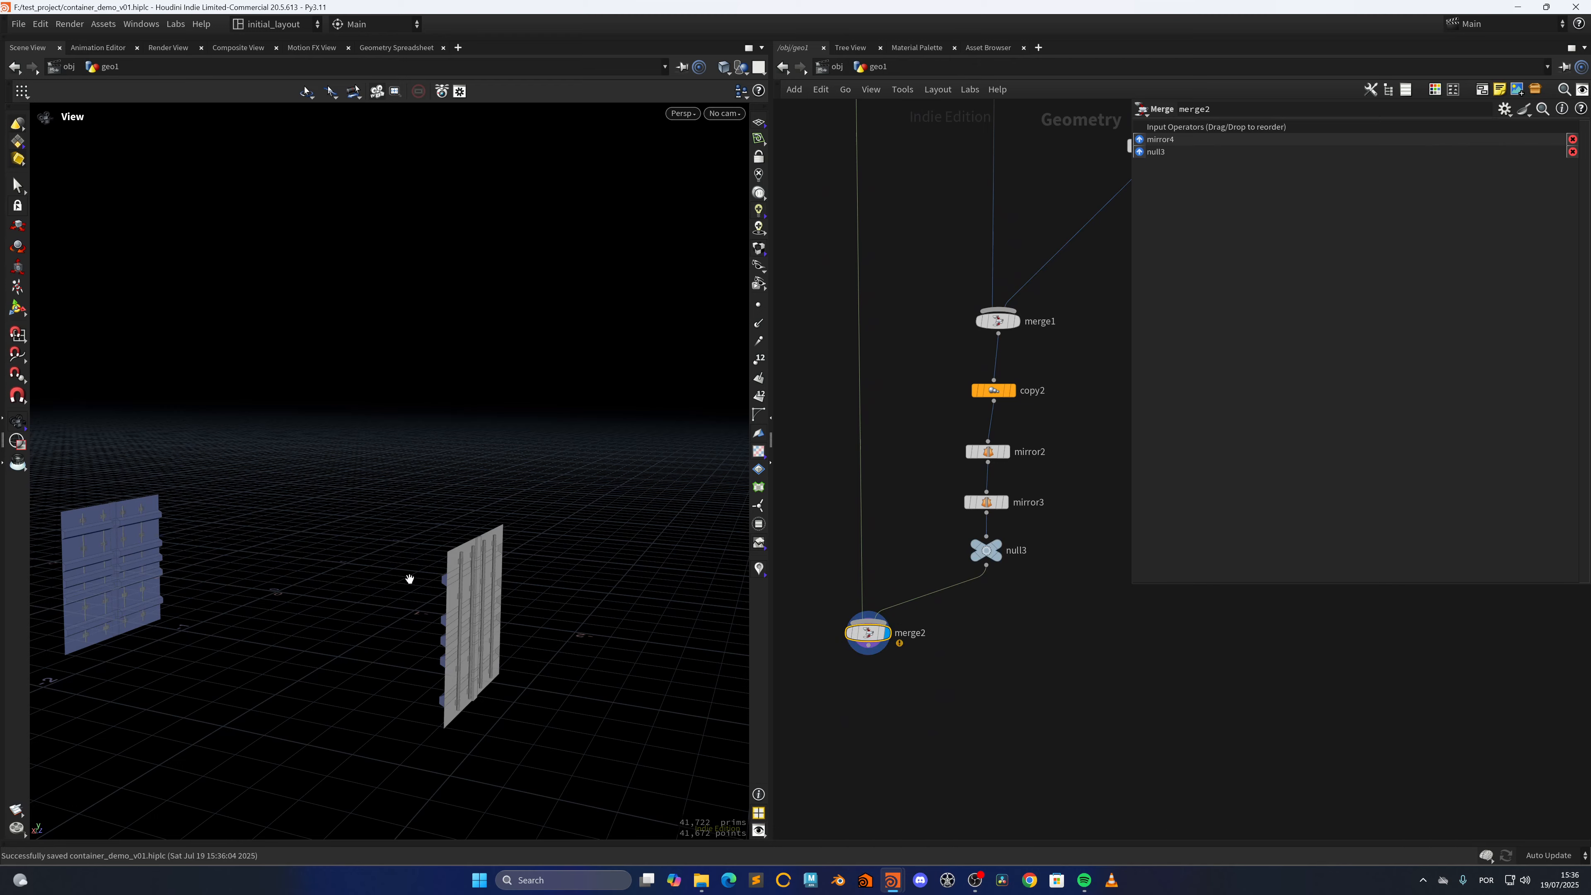
{"action": "mouse_move", "coordinate": [530, 611]}
{"action": "left_mouse_down"}
{"action": "mouse_move", "coordinate": [405, 664]}
{"action": "mouse_move", "coordinate": [349, 604]}
{"action": "mouse_move", "coordinate": [223, 592]}
{"action": "mouse_move", "coordinate": [414, 620]}
{"action": "mouse_move", "coordinate": [500, 665]}
{"action": "mouse_move", "coordinate": [502, 621]}
{"action": "mouse_move", "coordinate": [490, 634]}
{"action": "mouse_move", "coordinate": [525, 632]}
{"action": "mouse_move", "coordinate": [543, 587]}
{"action": "left_mouse_up"}
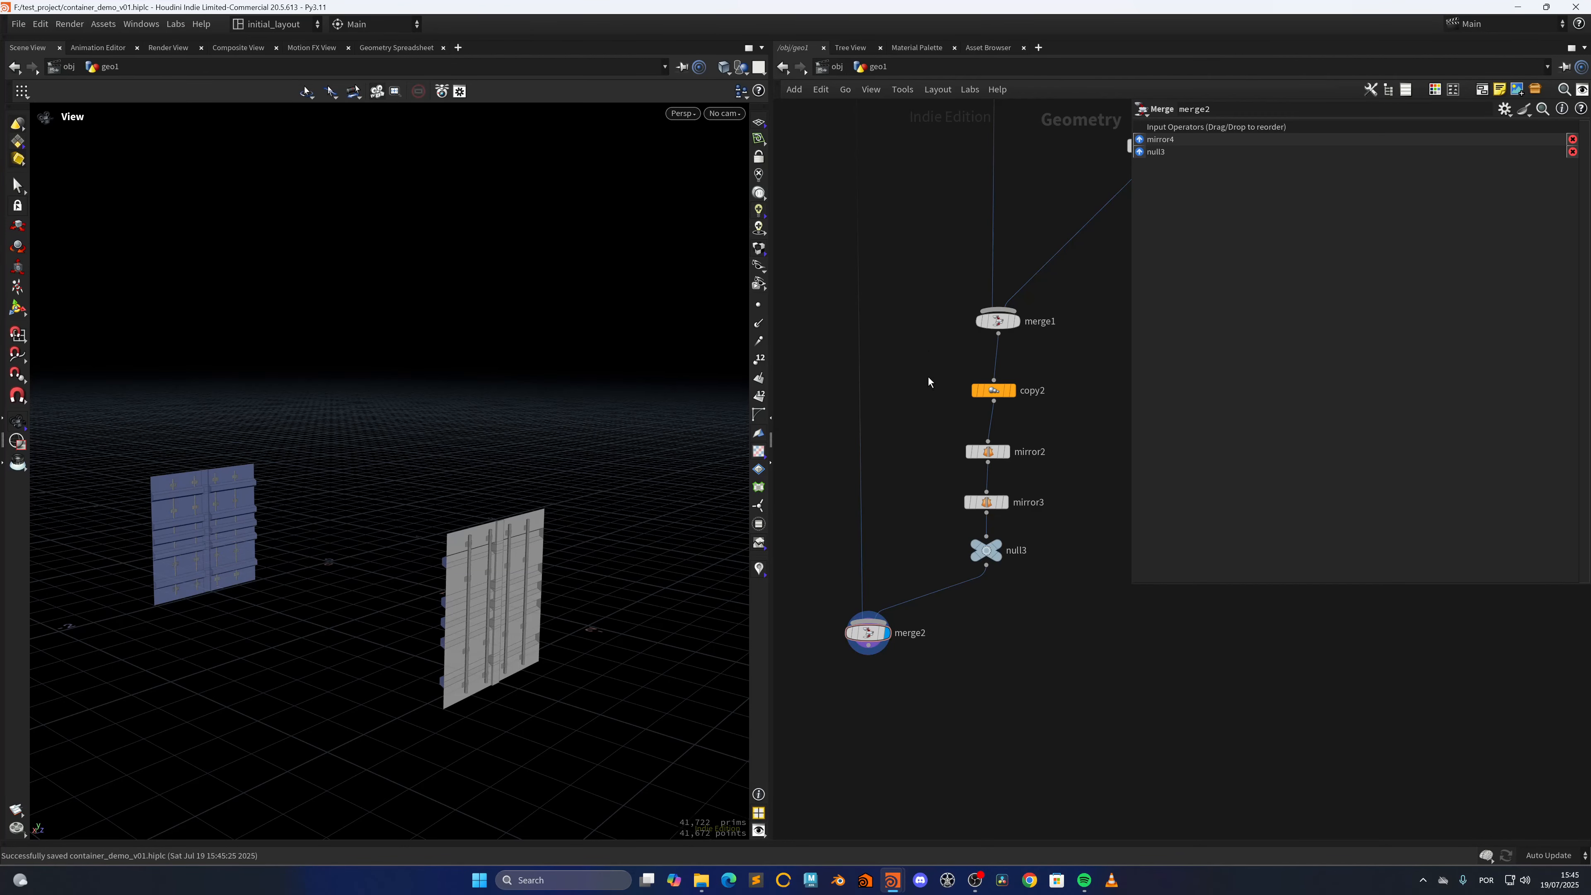
Display split_prim_by_normal1, branch a Blast node from its first output, and display the Blast node
{"action": "scroll", "coordinate": [929, 379], "scroll_direction": "down", "scroll_amount": 6}
{"action": "middle_click_drag", "start_coordinate": [917, 126], "coordinate": [924, 433]}
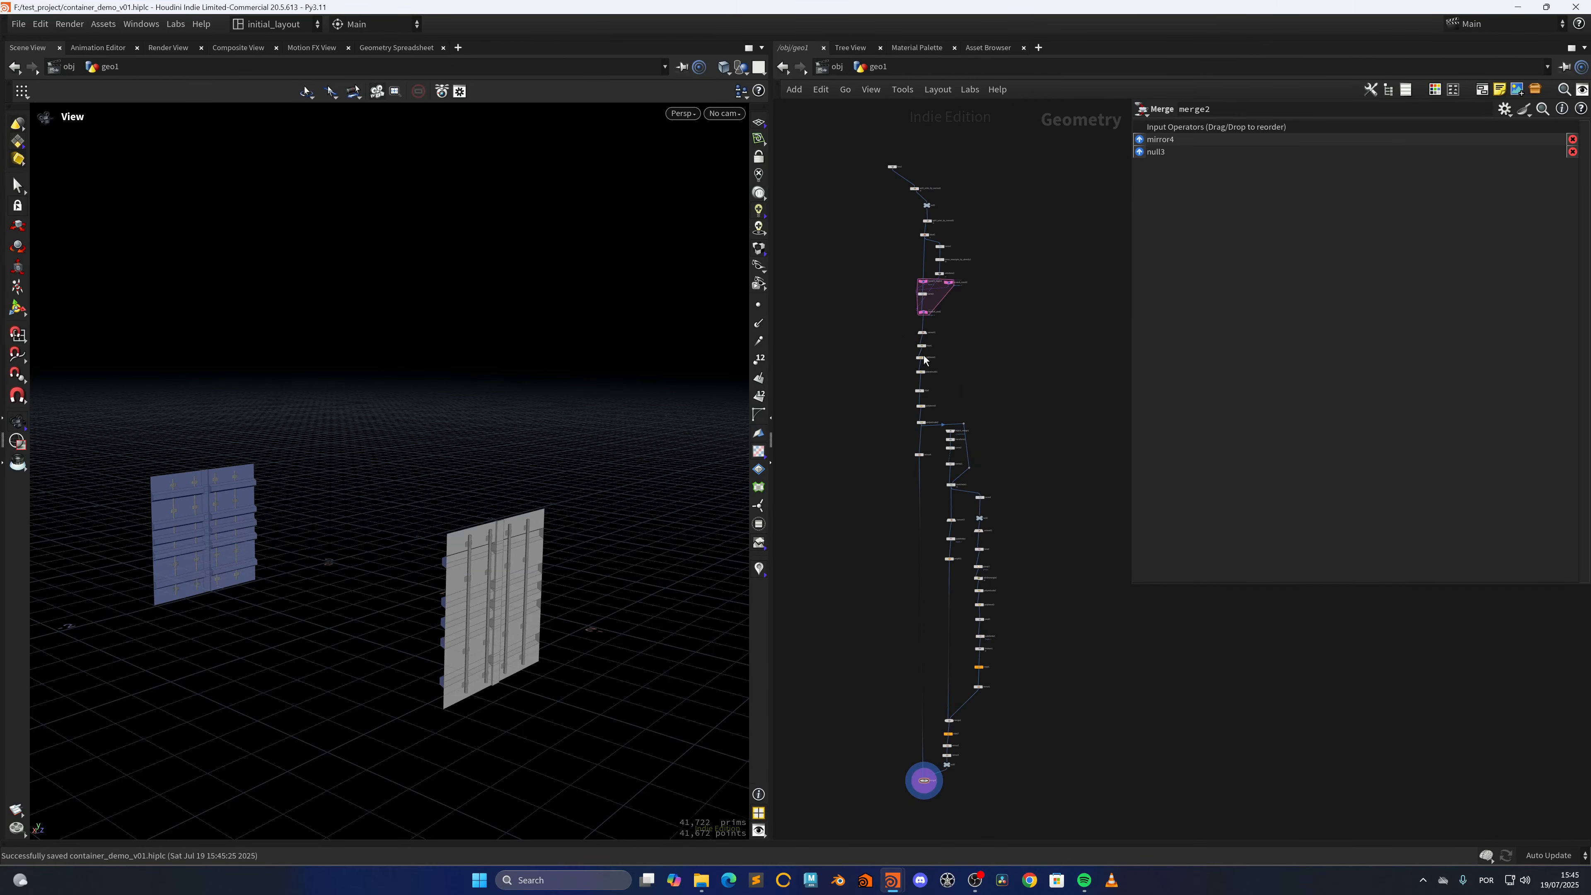
{"action": "middle_click_drag", "start_coordinate": [896, 266], "coordinate": [899, 475]}
{"action": "scroll", "coordinate": [894, 428], "scroll_direction": "up", "scroll_amount": 6}
{"action": "middle_click_drag", "start_coordinate": [957, 399], "coordinate": [871, 479]}
{"action": "left_click", "coordinate": [950, 411]}
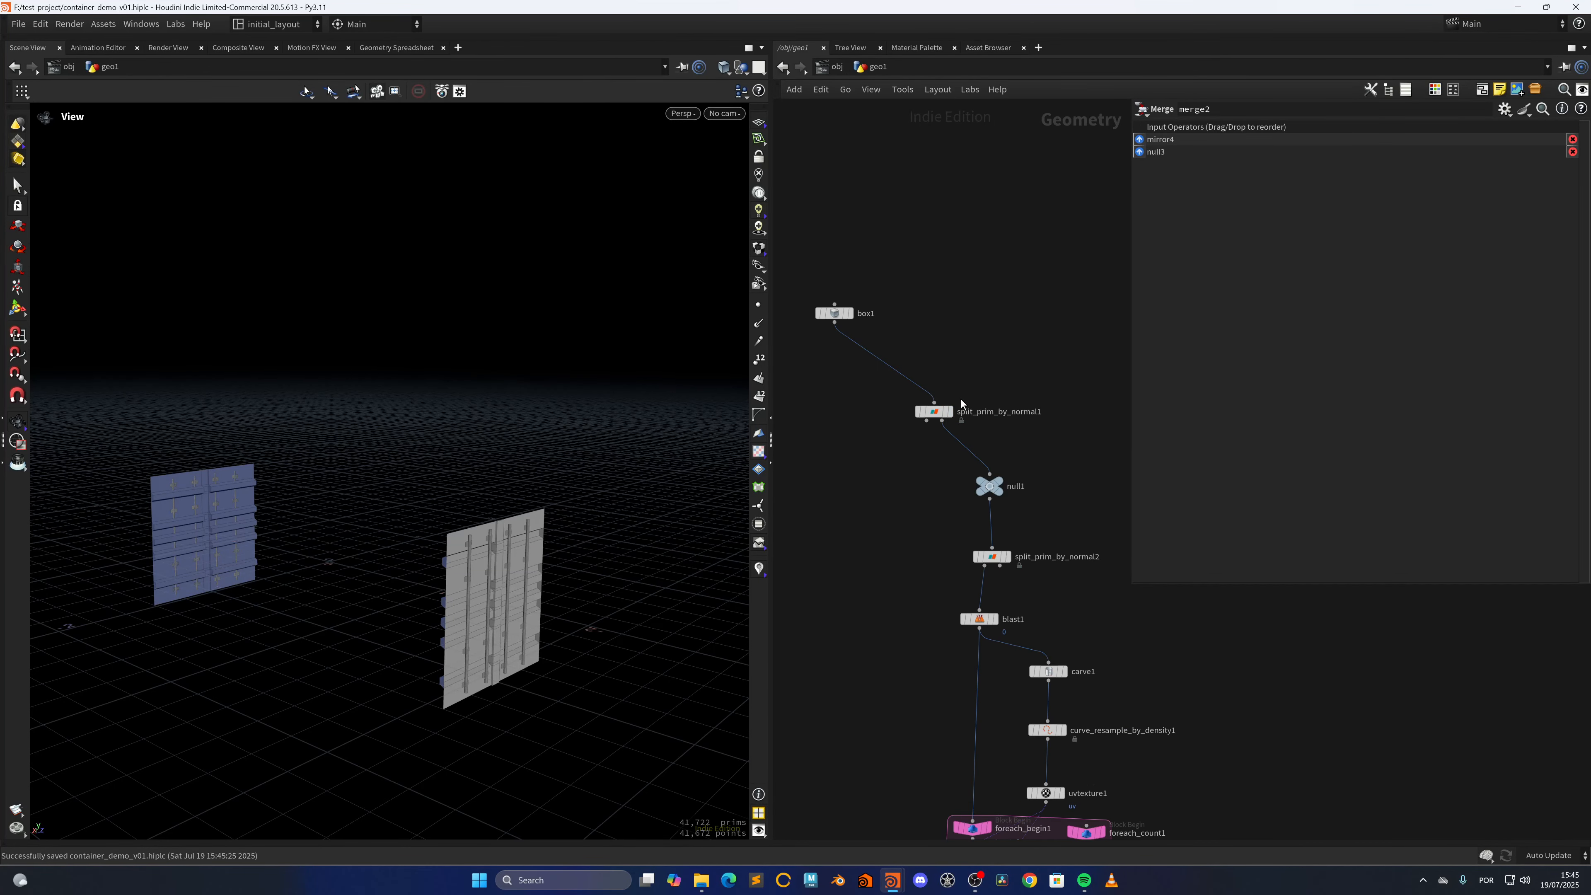
{"action": "scroll", "coordinate": [922, 475], "scroll_direction": "up", "scroll_amount": 3}
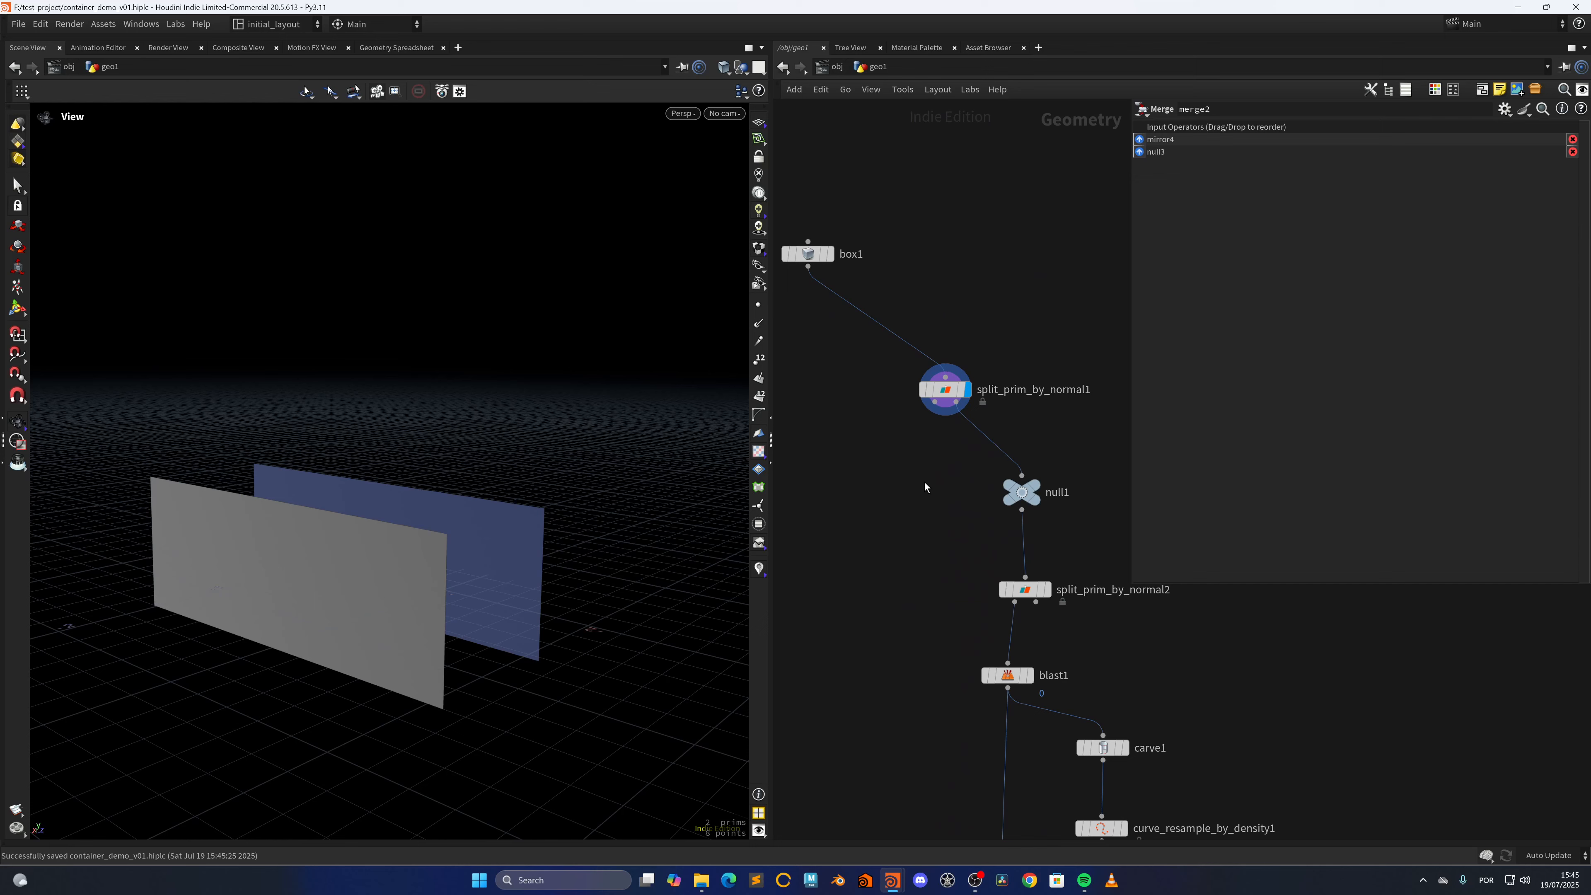
{"action": "key", "text": "Tab"}
{"action": "type", "text": "blas"}
{"action": "key", "text": "Return"}
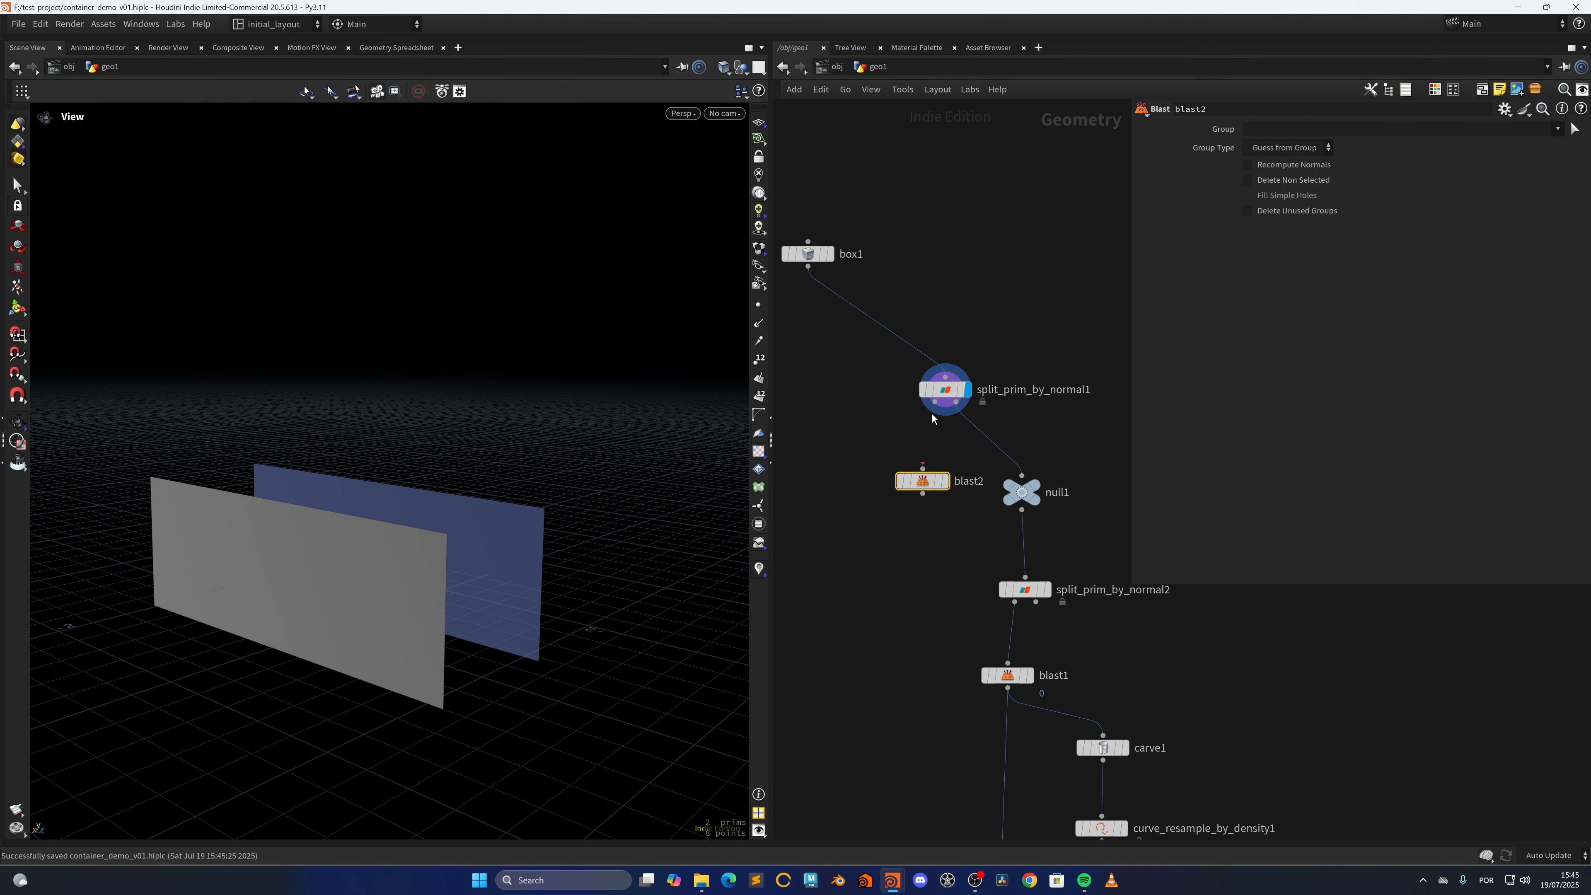
{"action": "left_click", "coordinate": [852, 492]}
{"action": "left_click", "coordinate": [868, 491]}
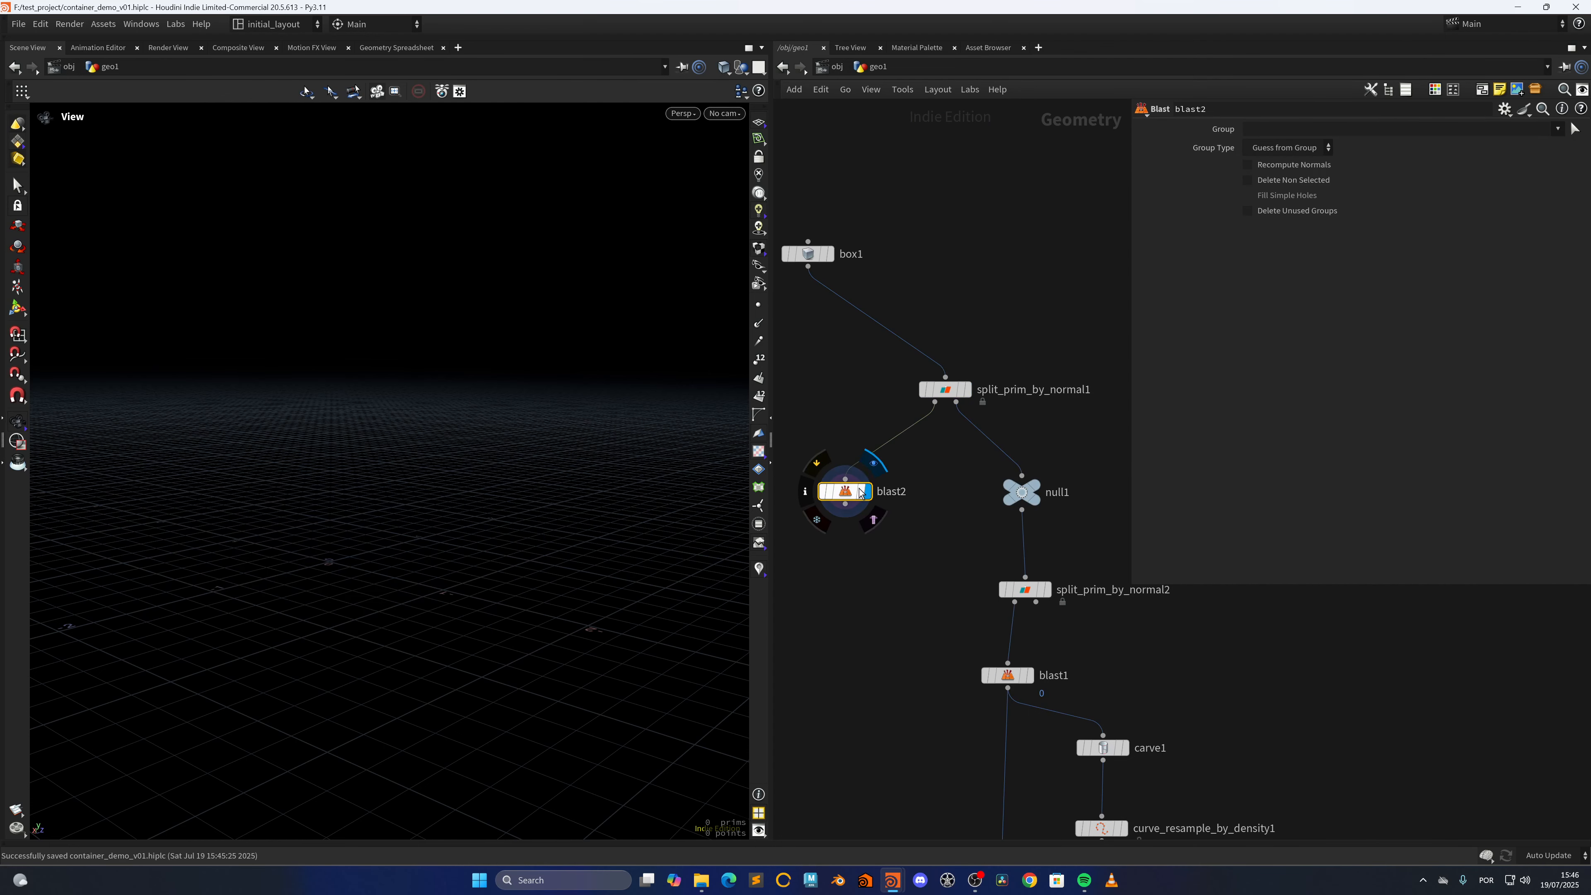
Make blast2 keep only primitive group 0 by enabling Delete Non Selected
{"action": "left_click", "coordinate": [1247, 180]}
{"action": "left_click", "coordinate": [1288, 131]}
{"action": "type", "text": "0"}
{"action": "key", "text": "Return"}
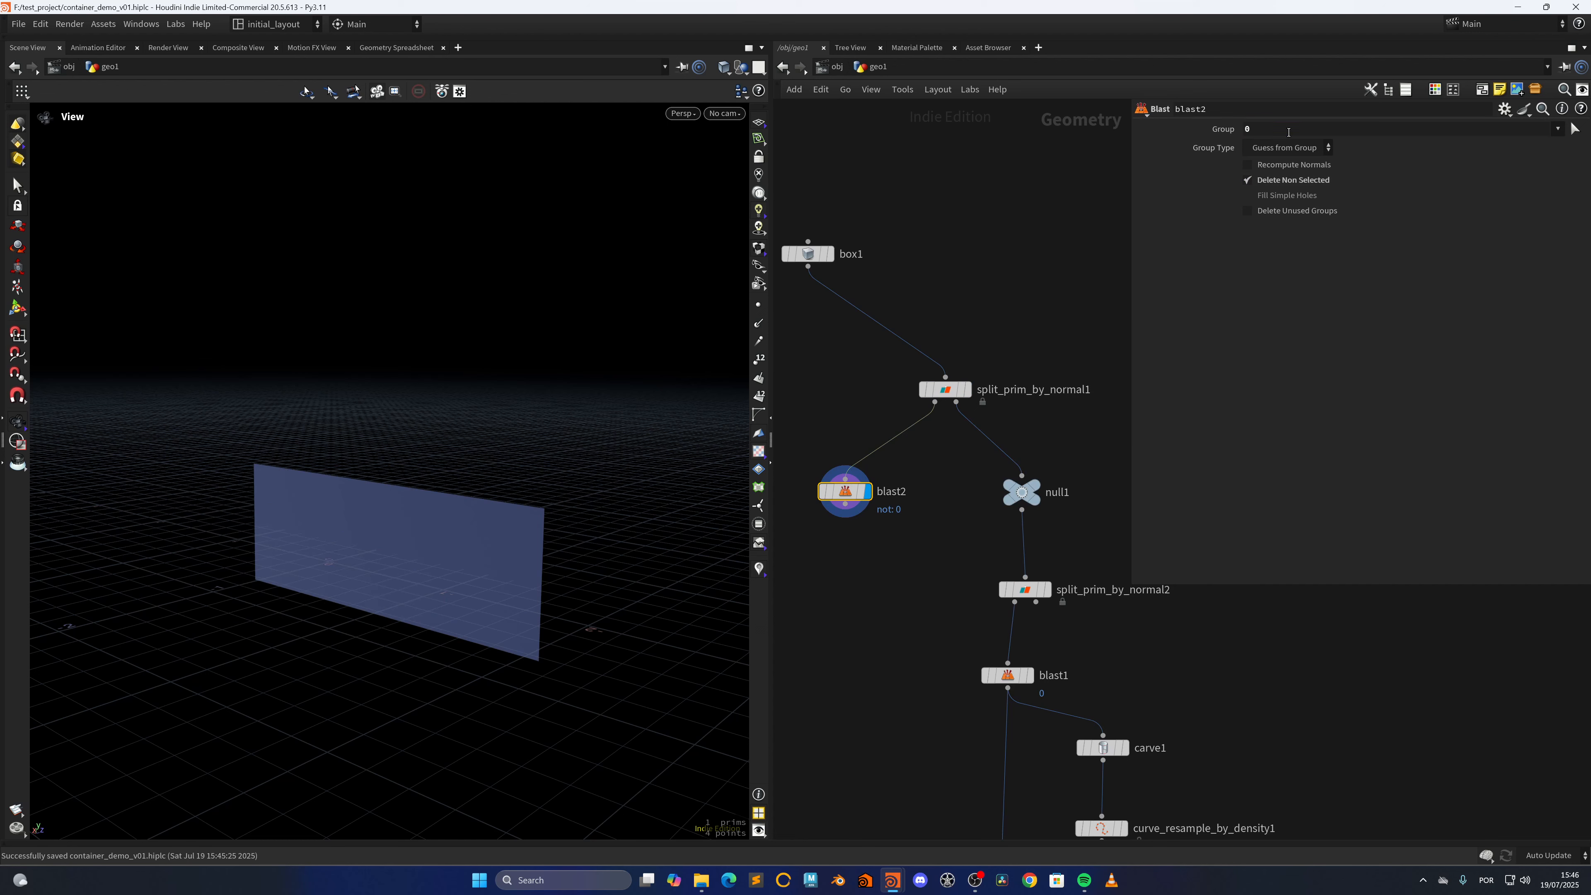
Add a Null node below blast2, wired to its output, and display it
{"action": "key", "text": "Tab"}
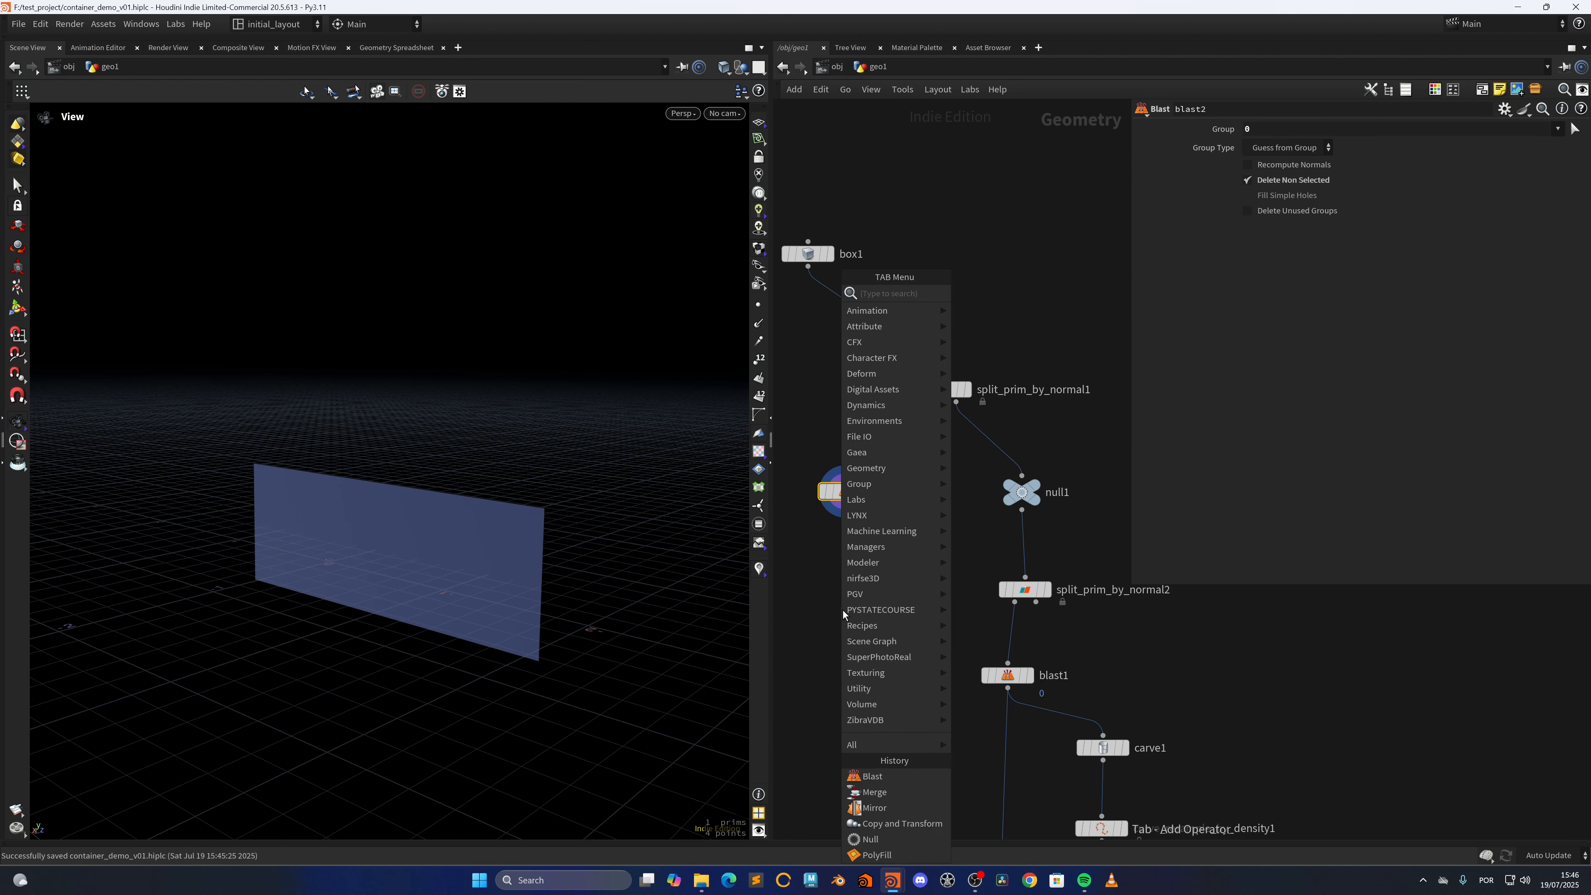
{"action": "type", "text": "null"}
{"action": "key", "text": "Return"}
{"action": "left_click", "coordinate": [842, 611]}
{"action": "middle_click_drag", "start_coordinate": [868, 713], "coordinate": [880, 599]}
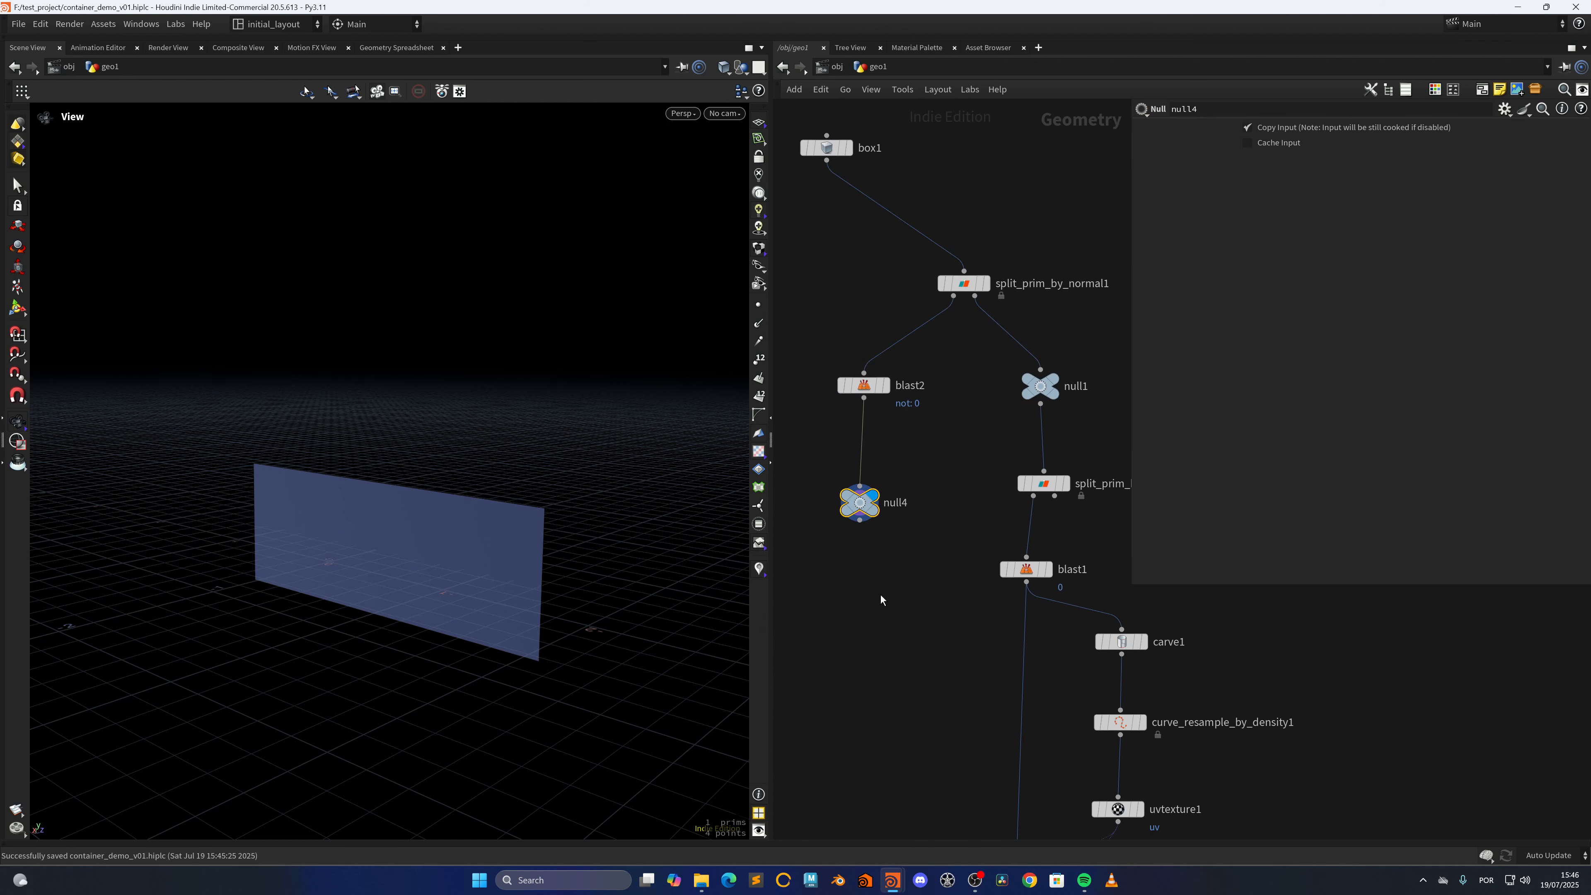
Add a Convert node wired after null4 and display it
{"action": "key", "text": "Tab"}
{"action": "type", "text": "convert"}
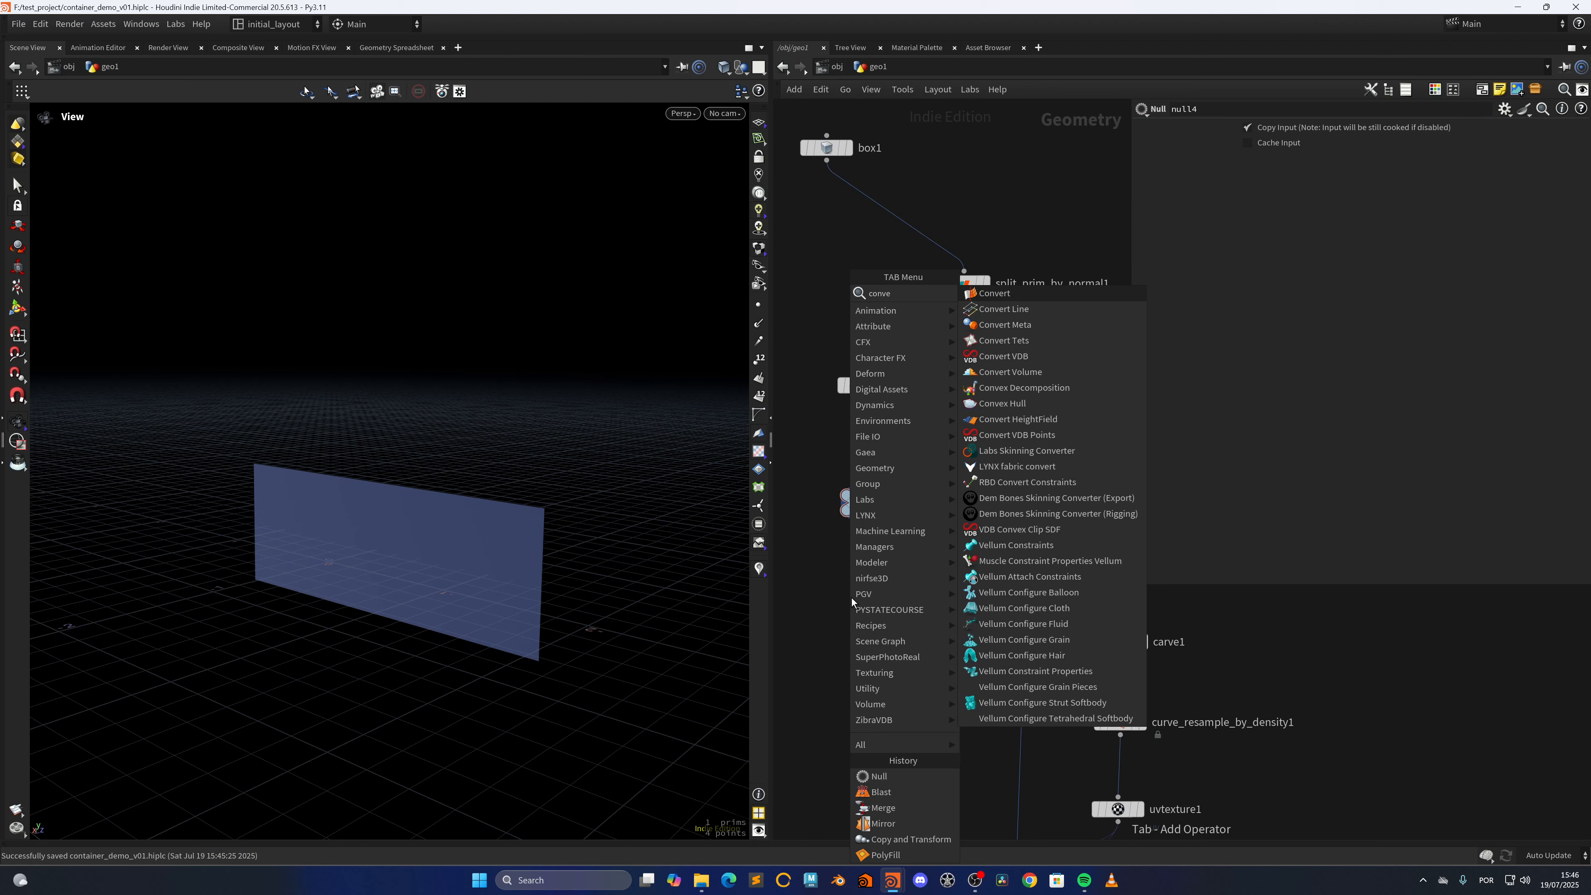
{"action": "key", "text": "Return"}
{"action": "left_click_drag", "start_coordinate": [859, 520], "coordinate": [860, 600]}
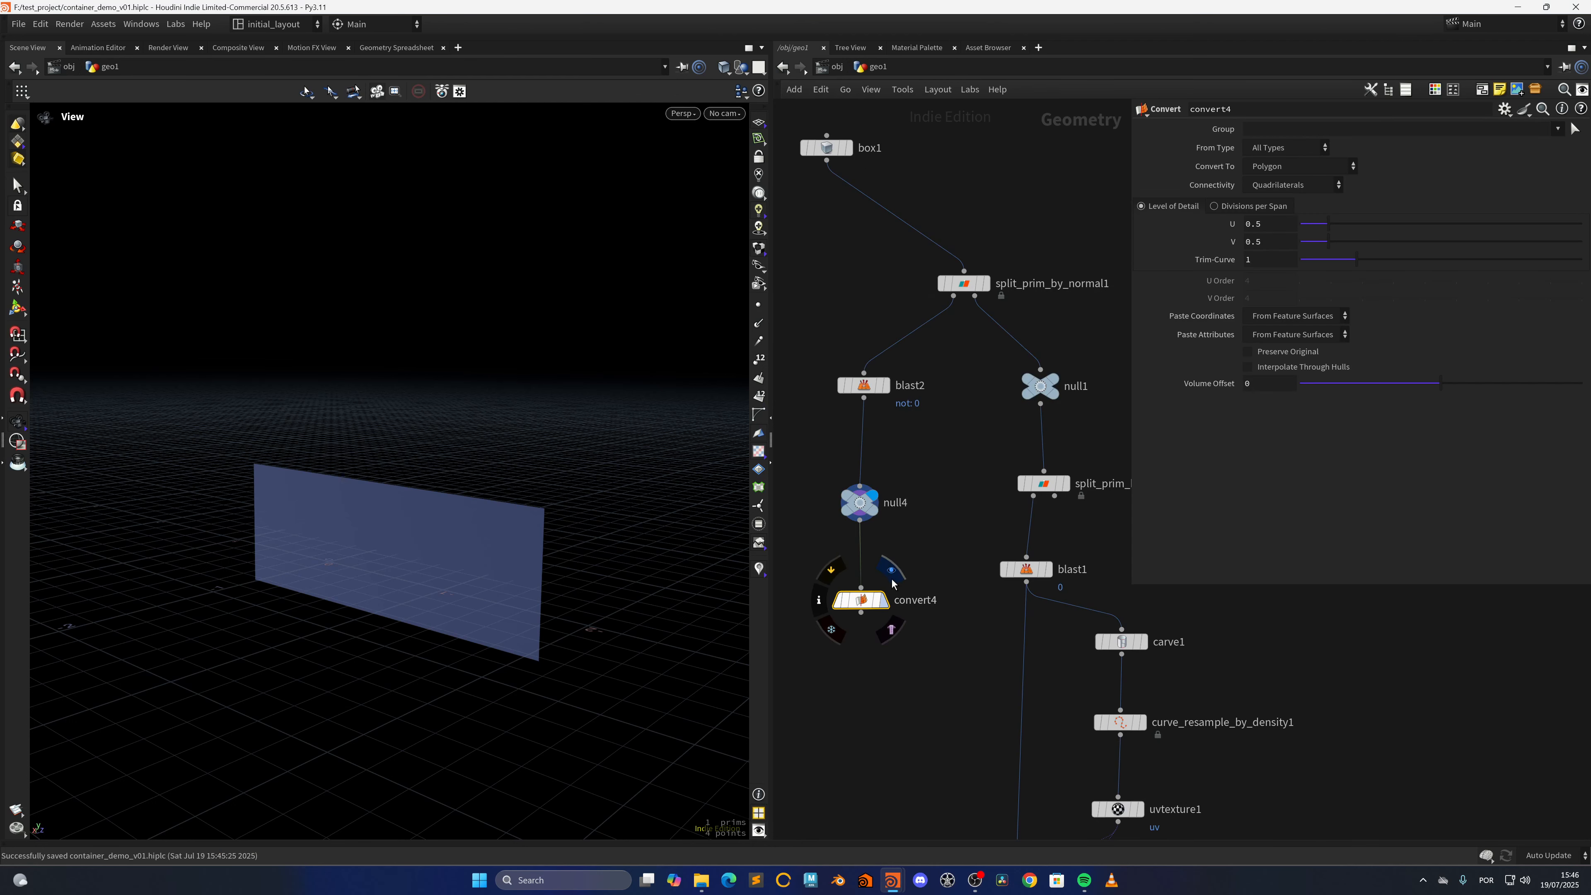
{"action": "left_click", "coordinate": [883, 600]}
{"action": "middle_click_drag", "start_coordinate": [892, 671], "coordinate": [872, 577]}
Add and display a Divide node after convert4, with Convex Polygons turned off and Bricker Polygons turned on
{"action": "key", "text": "Tab"}
{"action": "type", "text": "divi"}
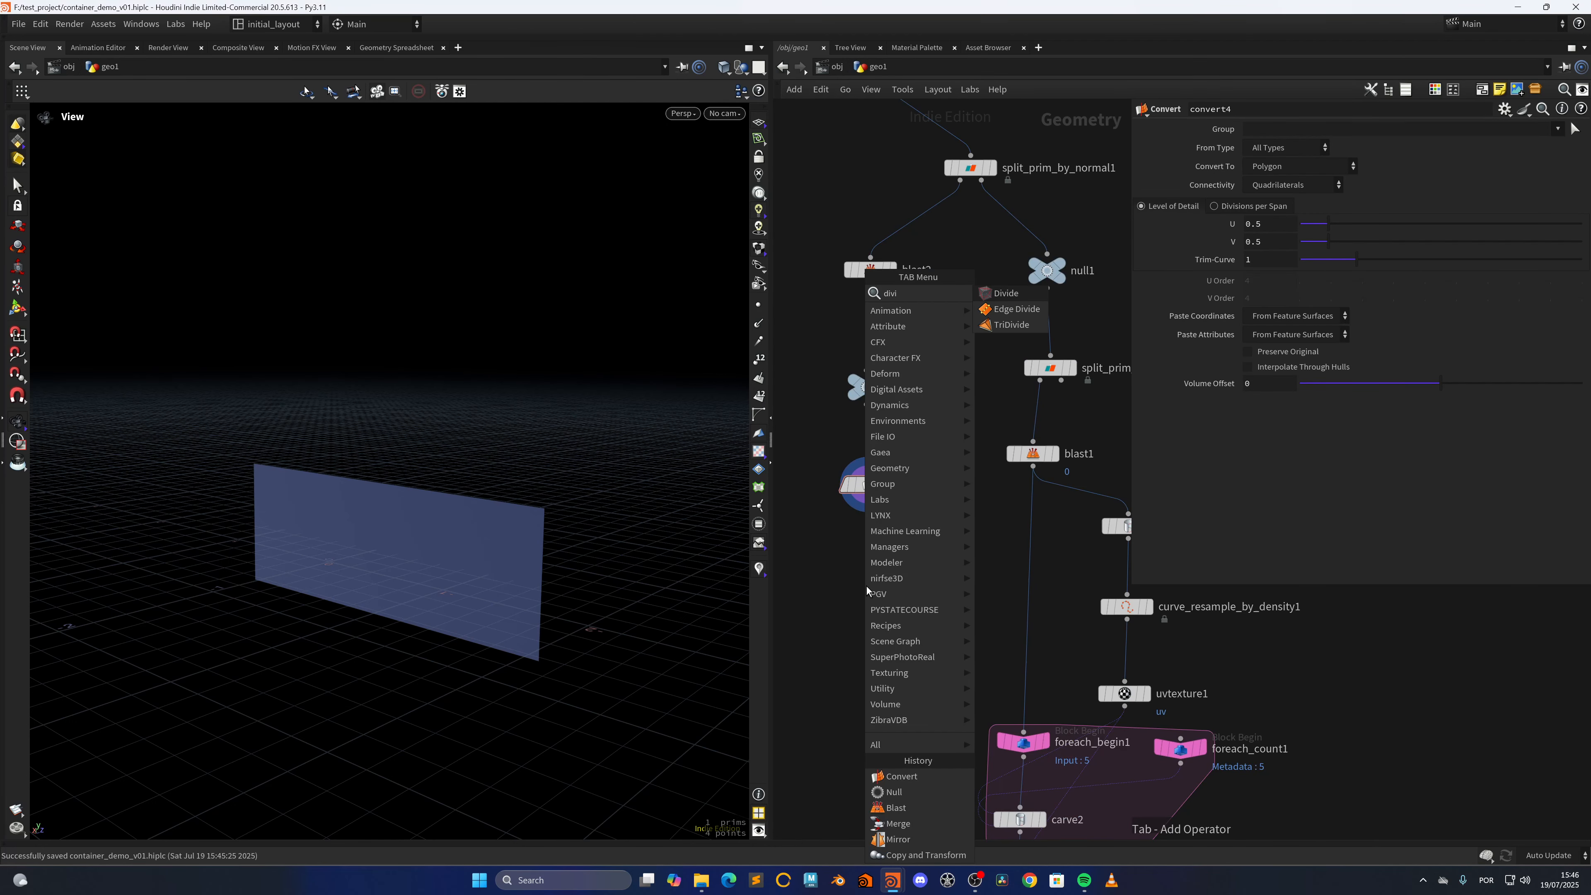
{"action": "key", "text": "Return"}
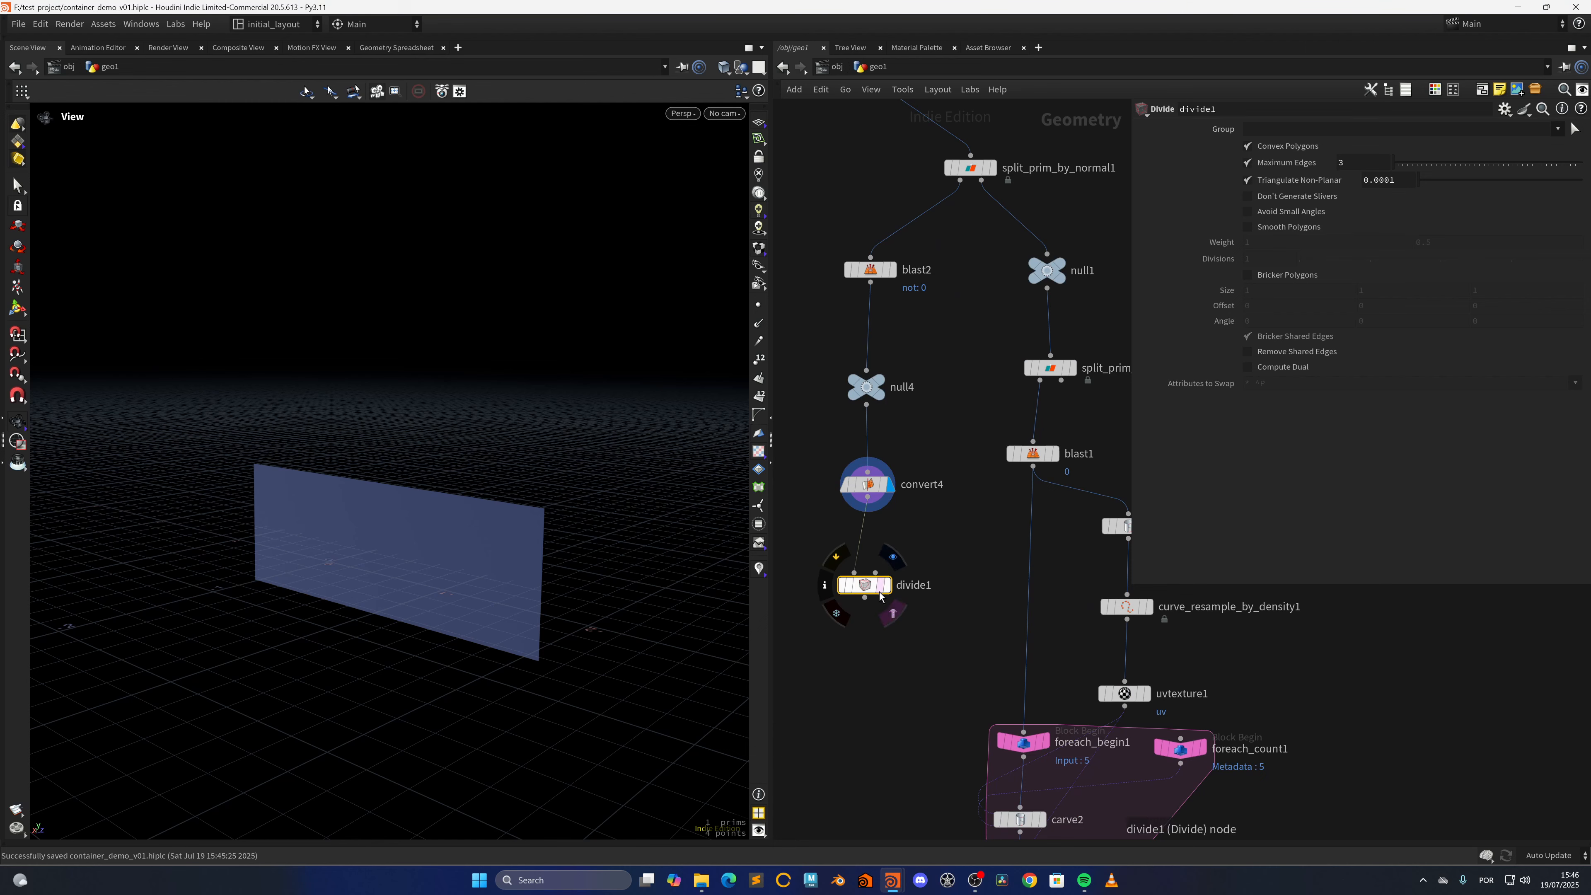
{"action": "key", "text": "f"}
{"action": "scroll", "coordinate": [548, 507], "scroll_direction": "down", "scroll_amount": 3}
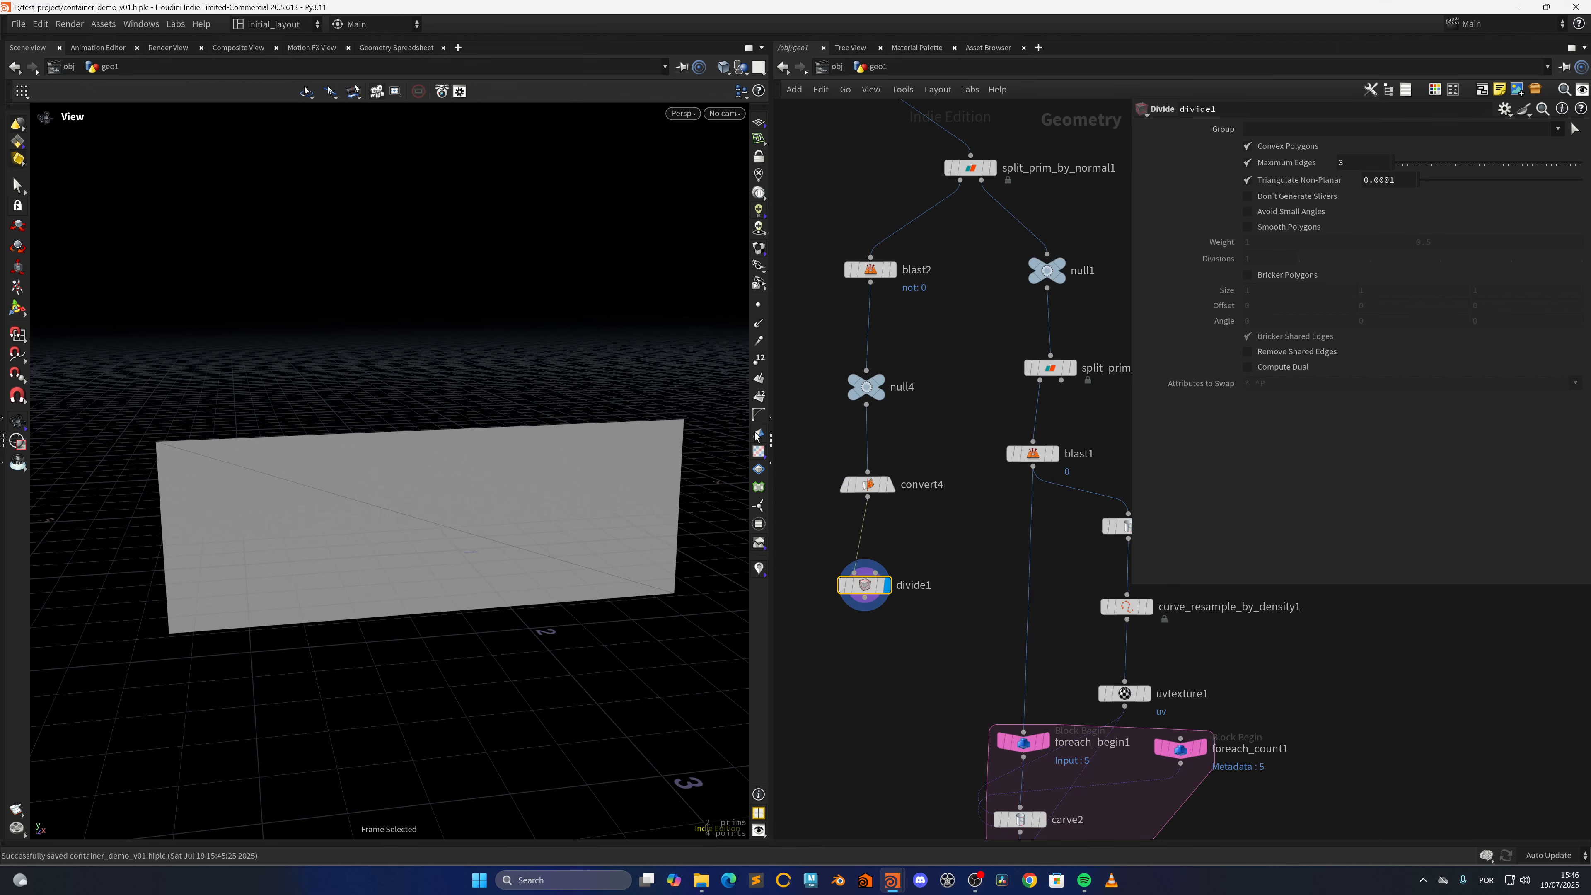
{"action": "left_click", "coordinate": [1286, 147]}
{"action": "left_click", "coordinate": [1284, 275]}
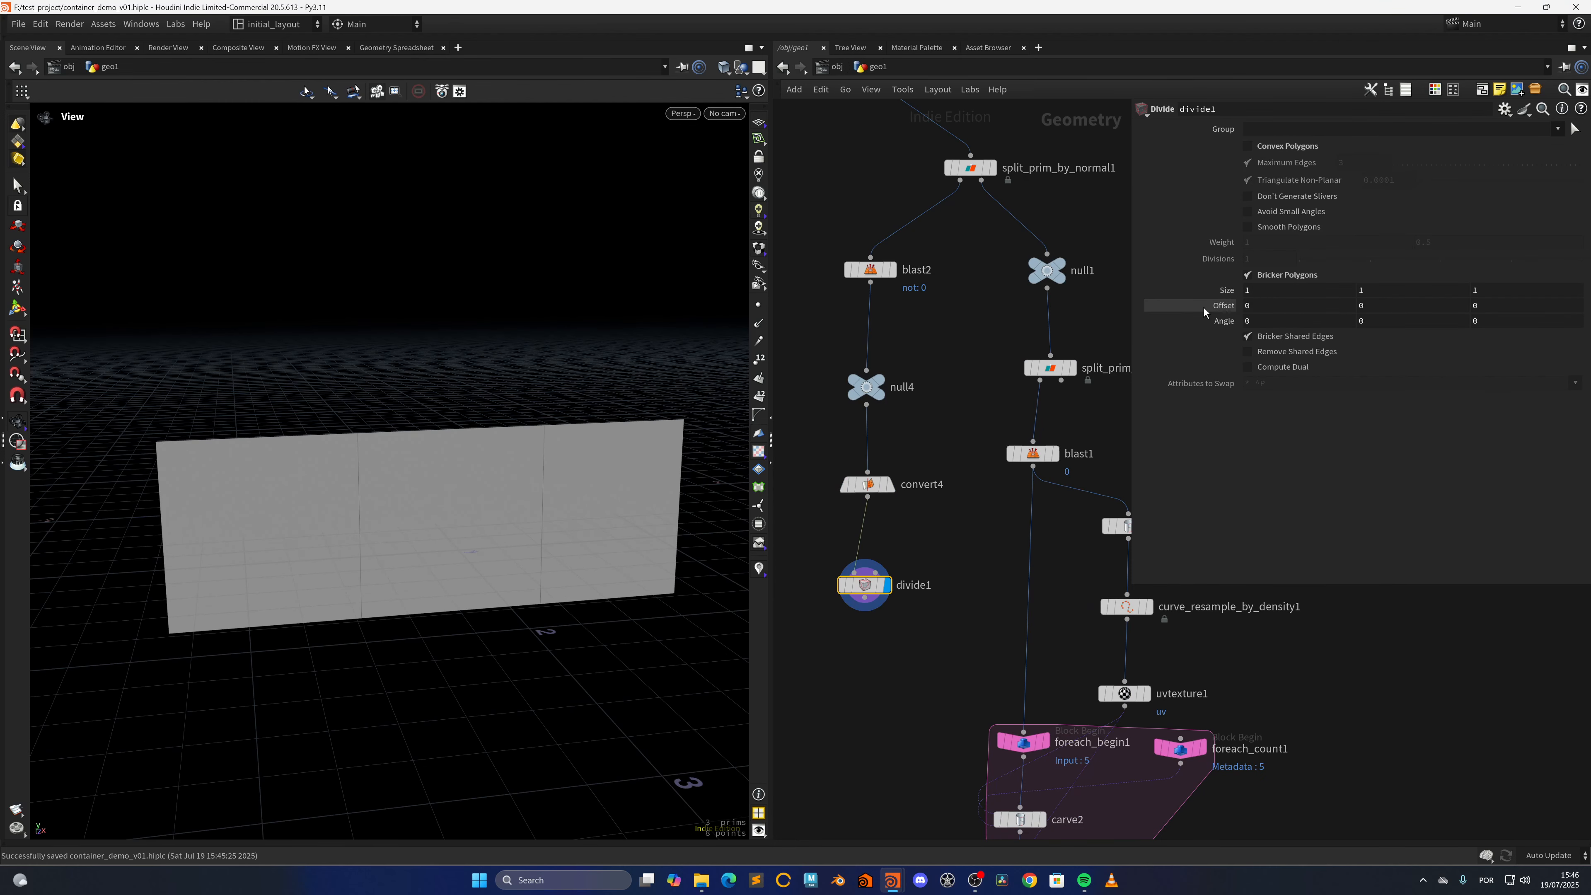
Set divide1's X bricker Size to the expression bbox(0,D_XSIZE)/40
{"action": "left_click", "coordinate": [1259, 292]}
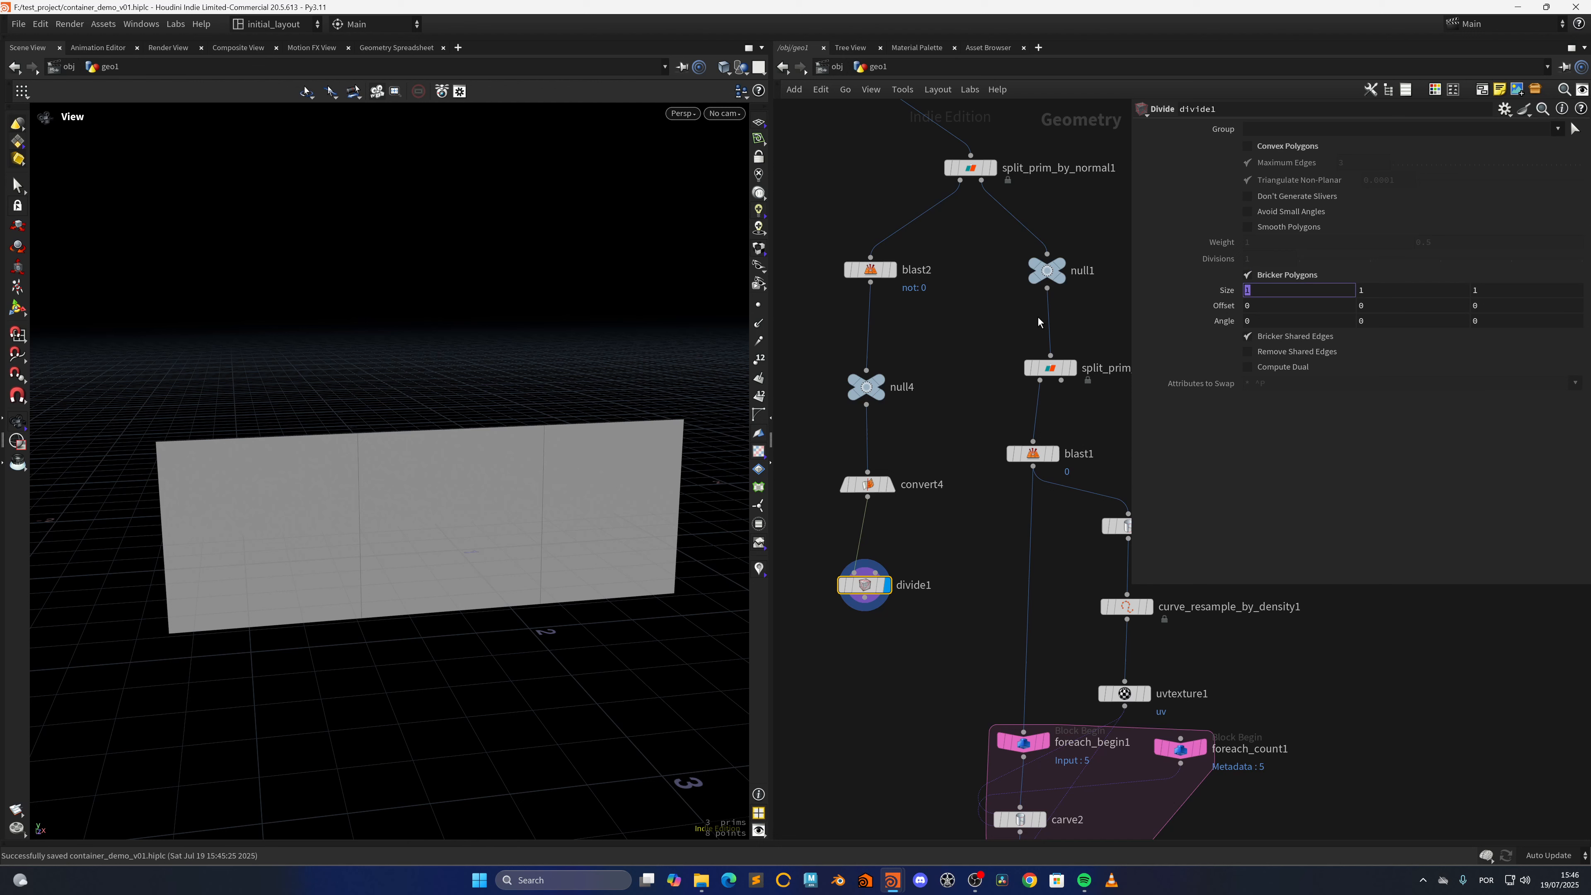
{"action": "type", "text": "bbox()"}
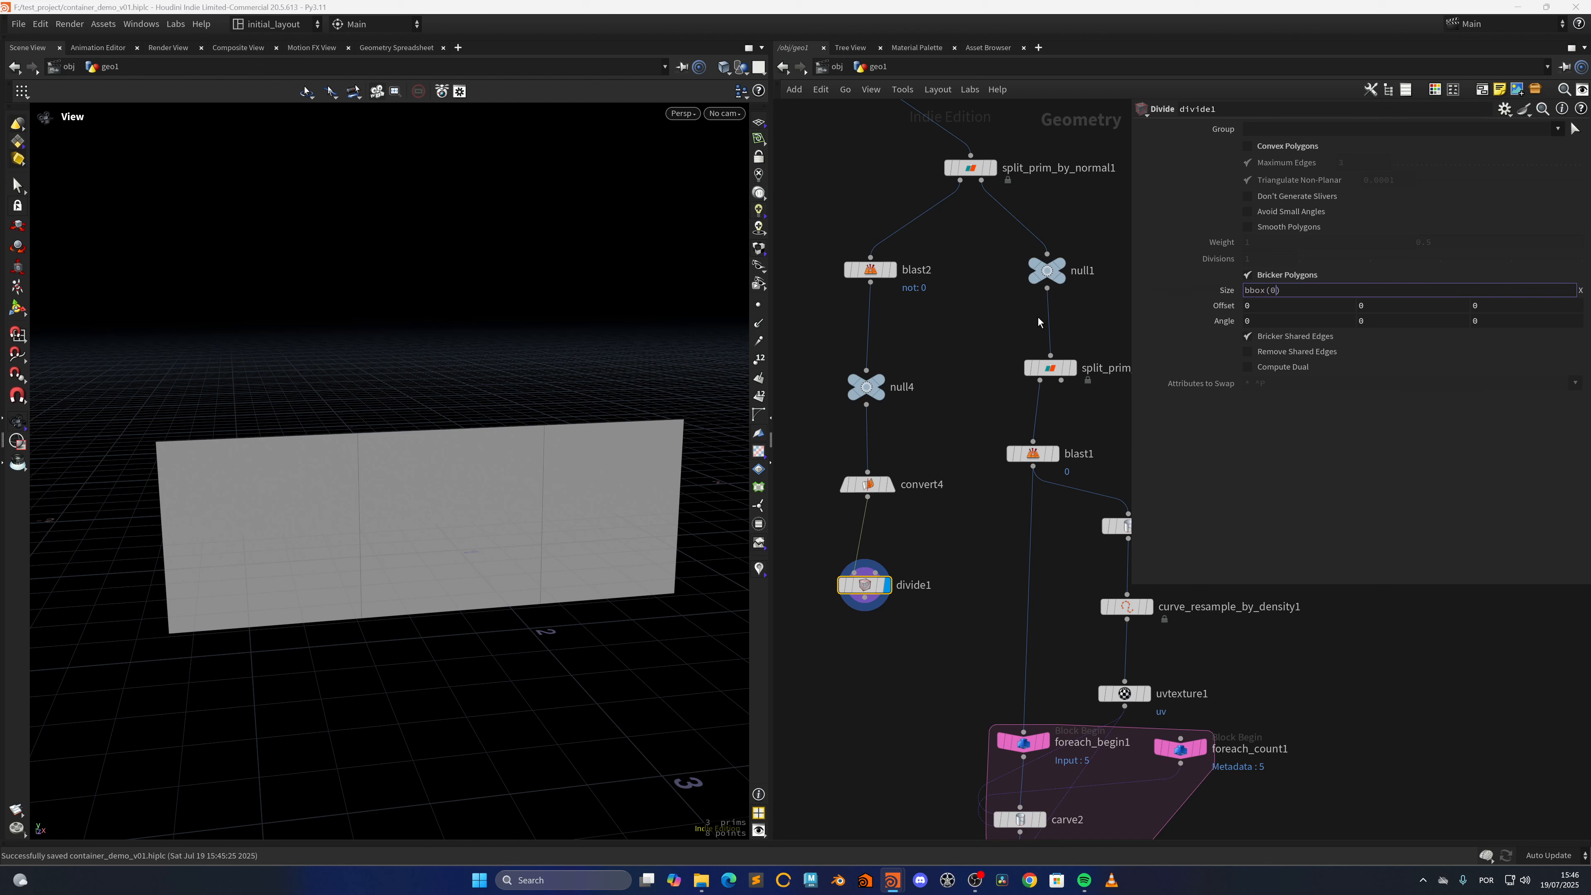
{"action": "type", "text": "D_/20"}
{"action": "key", "text": "Return"}
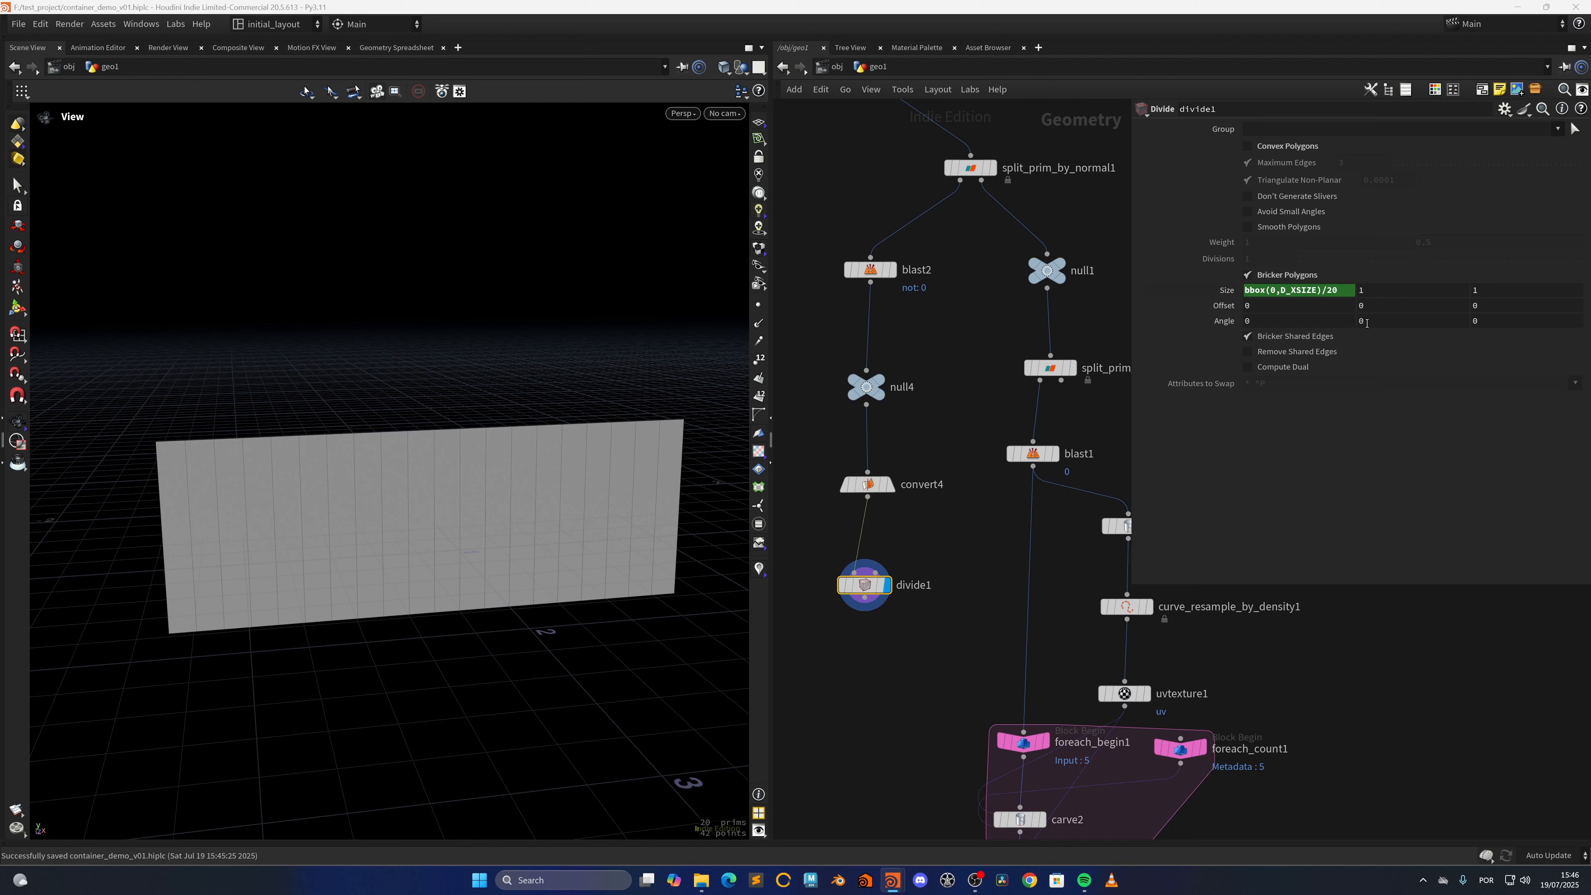
{"action": "left_click_drag", "start_coordinate": [1334, 296], "coordinate": [1324, 328]}
{"action": "type", "text": "4"}
{"action": "key", "text": "Return"}
Add a PolyExtrude node wired after divide1 and display it
{"action": "middle_click_drag", "start_coordinate": [918, 672], "coordinate": [895, 491]}
{"action": "key", "text": "Tab"}
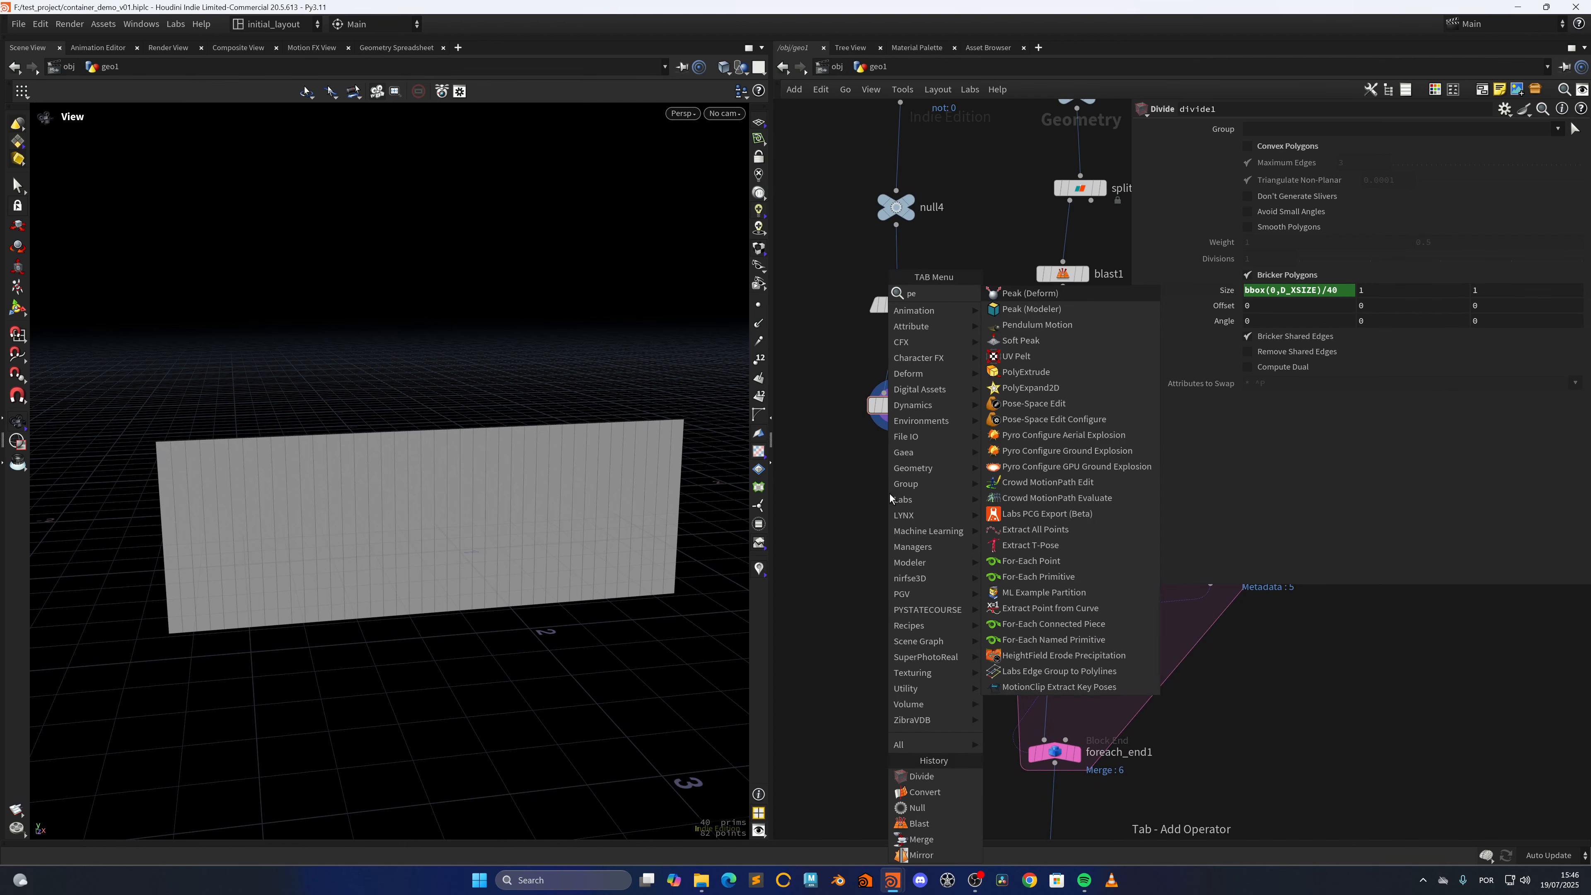
{"action": "type", "text": "polyext"}
{"action": "key", "text": "Return"}
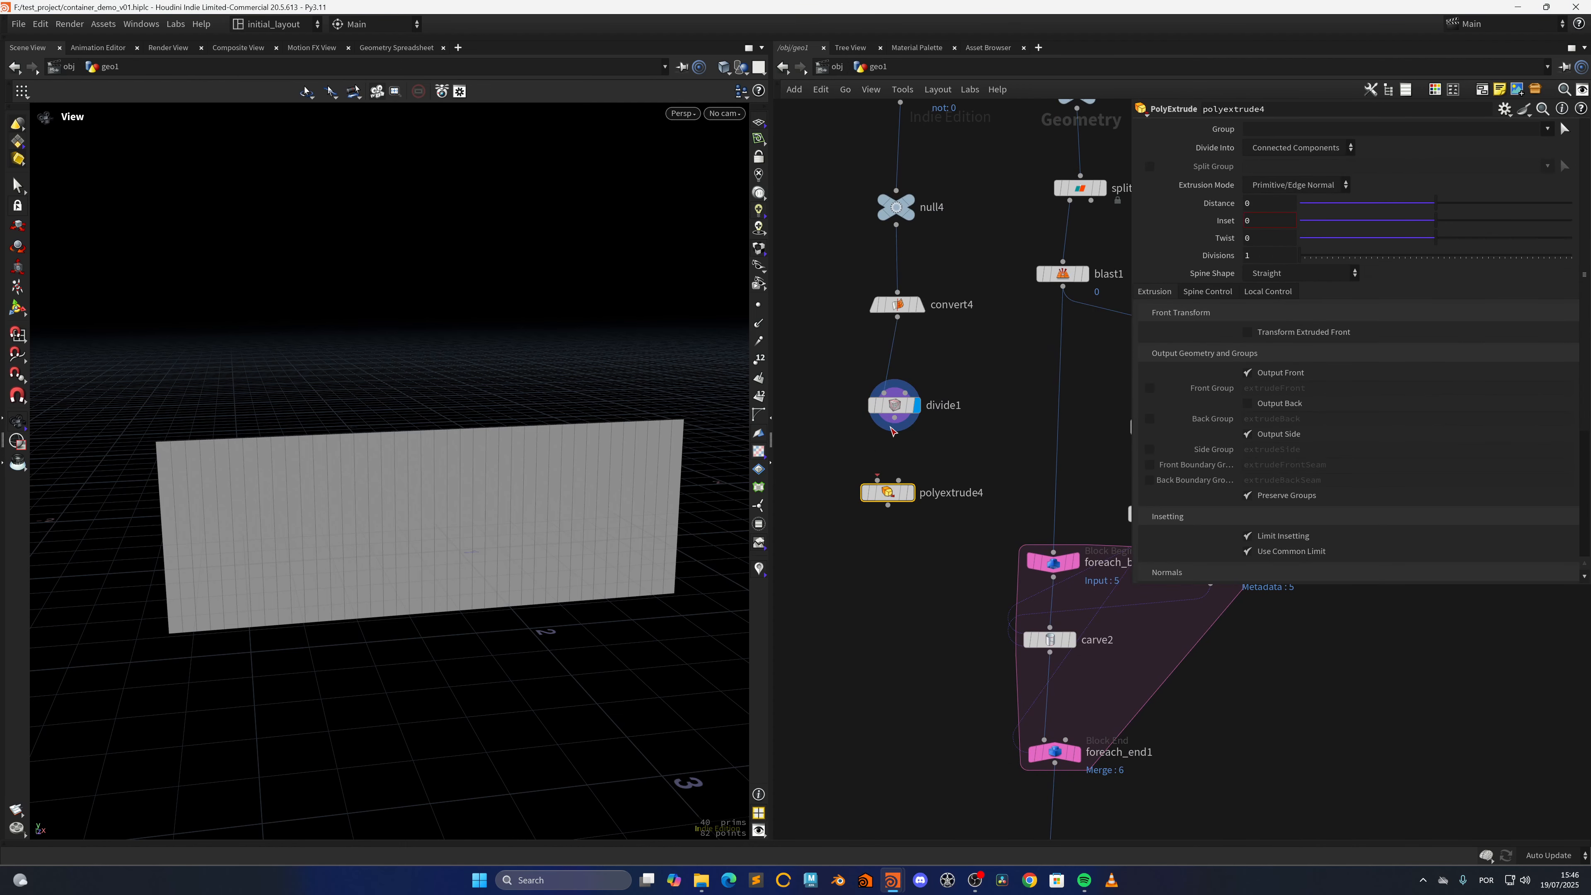
{"action": "left_click", "coordinate": [900, 500]}
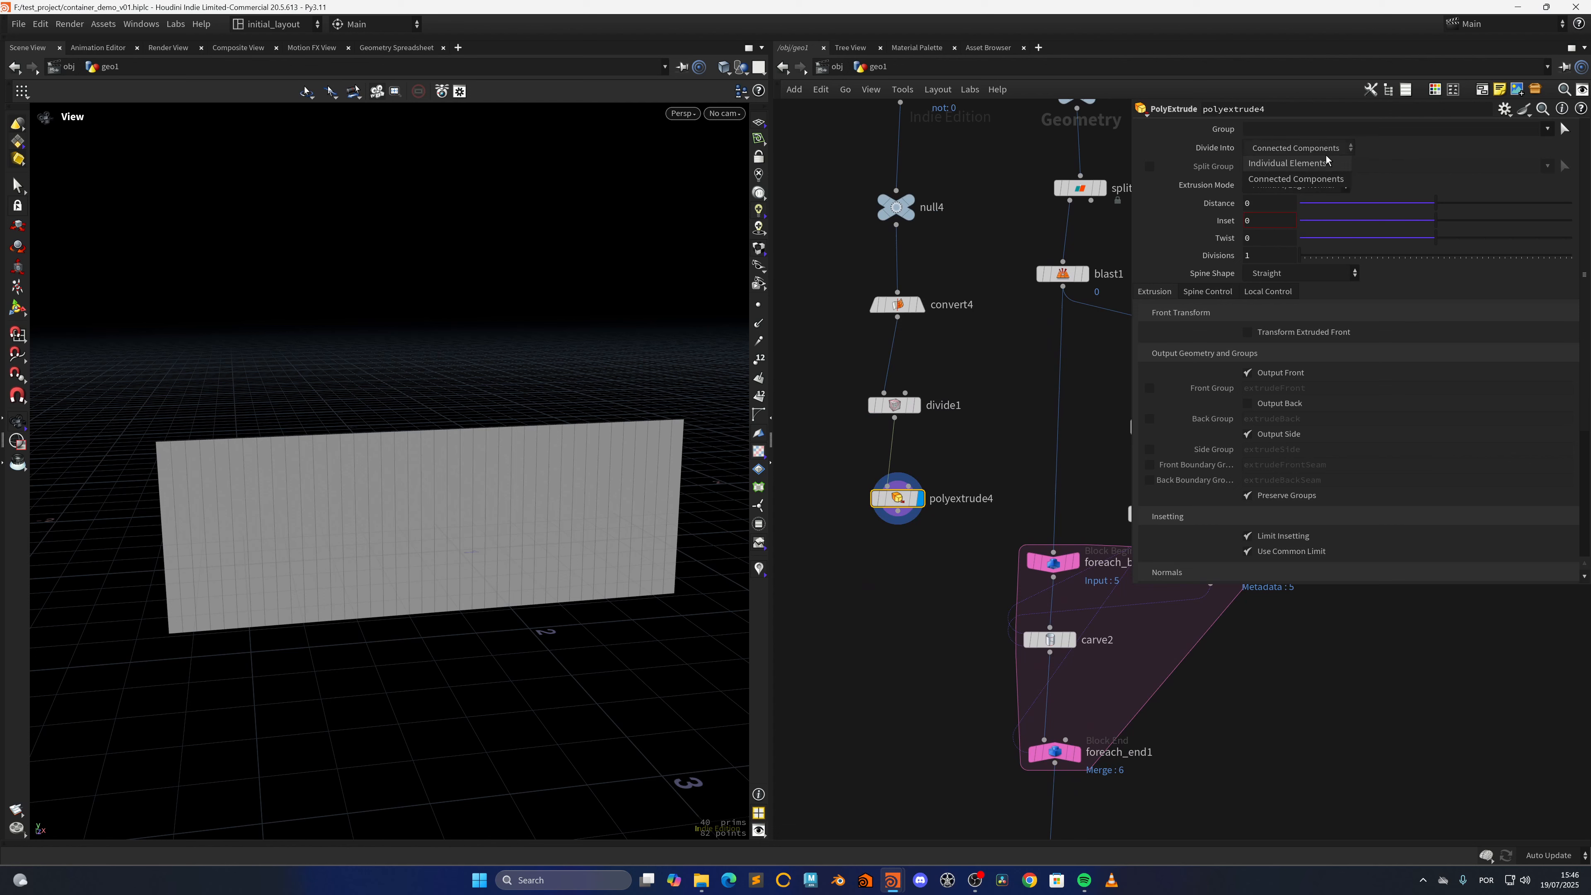
Set polyextrude4 to extrude Individual Elements by a Distance of about 0.126, limited to the group *:2
{"action": "left_click", "coordinate": [1299, 147]}
{"action": "left_click", "coordinate": [1290, 161]}
{"action": "left_click", "coordinate": [1435, 204]}
{"action": "left_click_drag", "start_coordinate": [1438, 209], "coordinate": [1451, 203]}
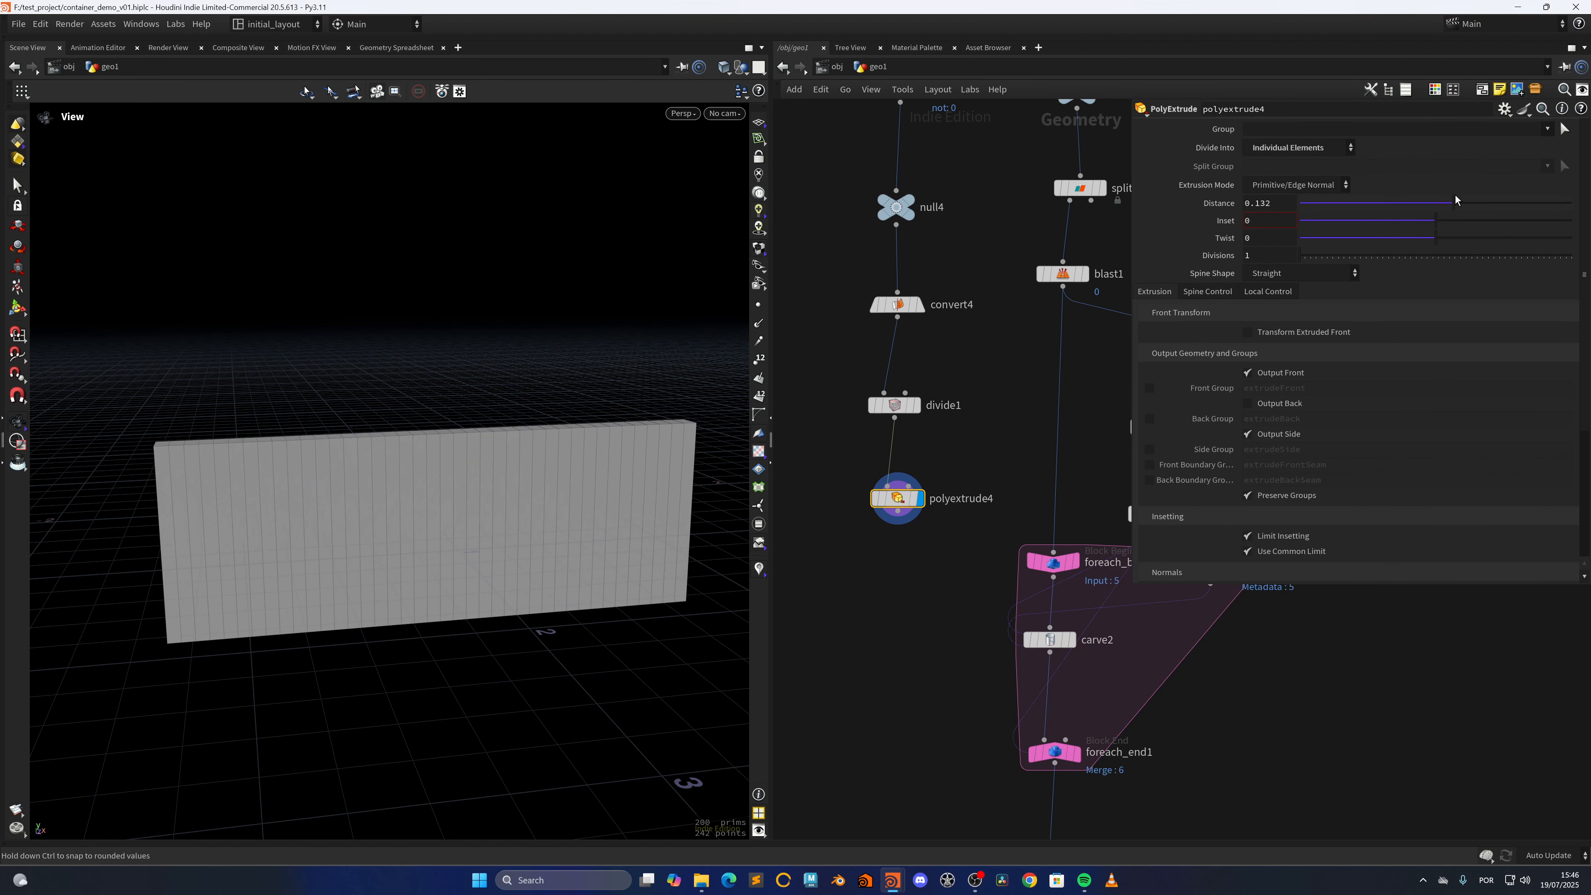
{"action": "left_click", "coordinate": [1292, 133]}
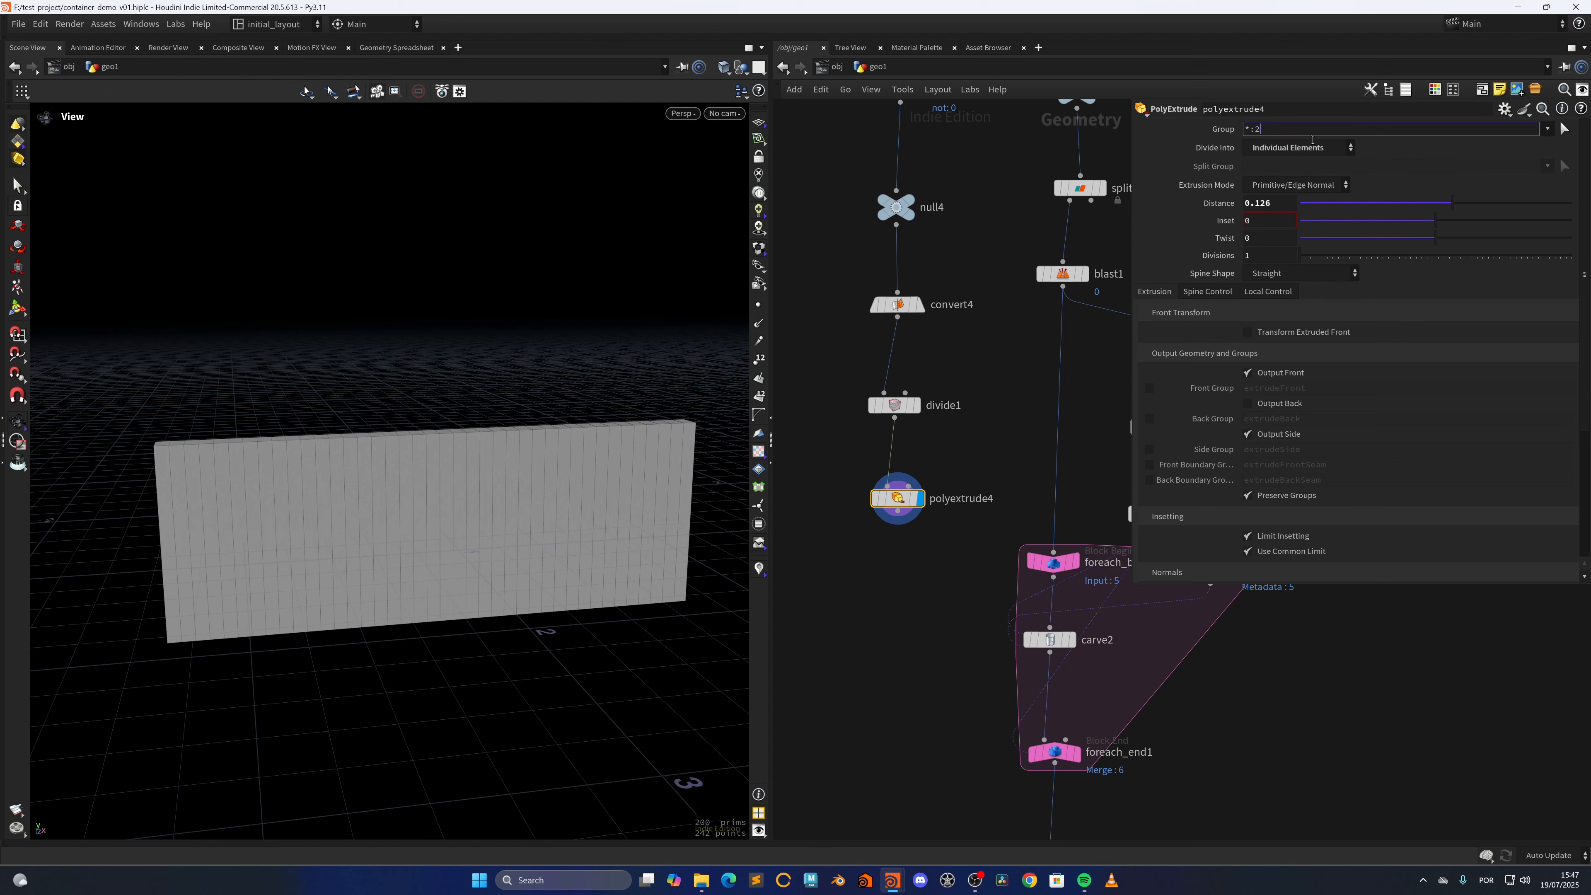
{"action": "key", "text": "Return"}
{"action": "left_click_drag", "start_coordinate": [373, 453], "coordinate": [413, 522]}
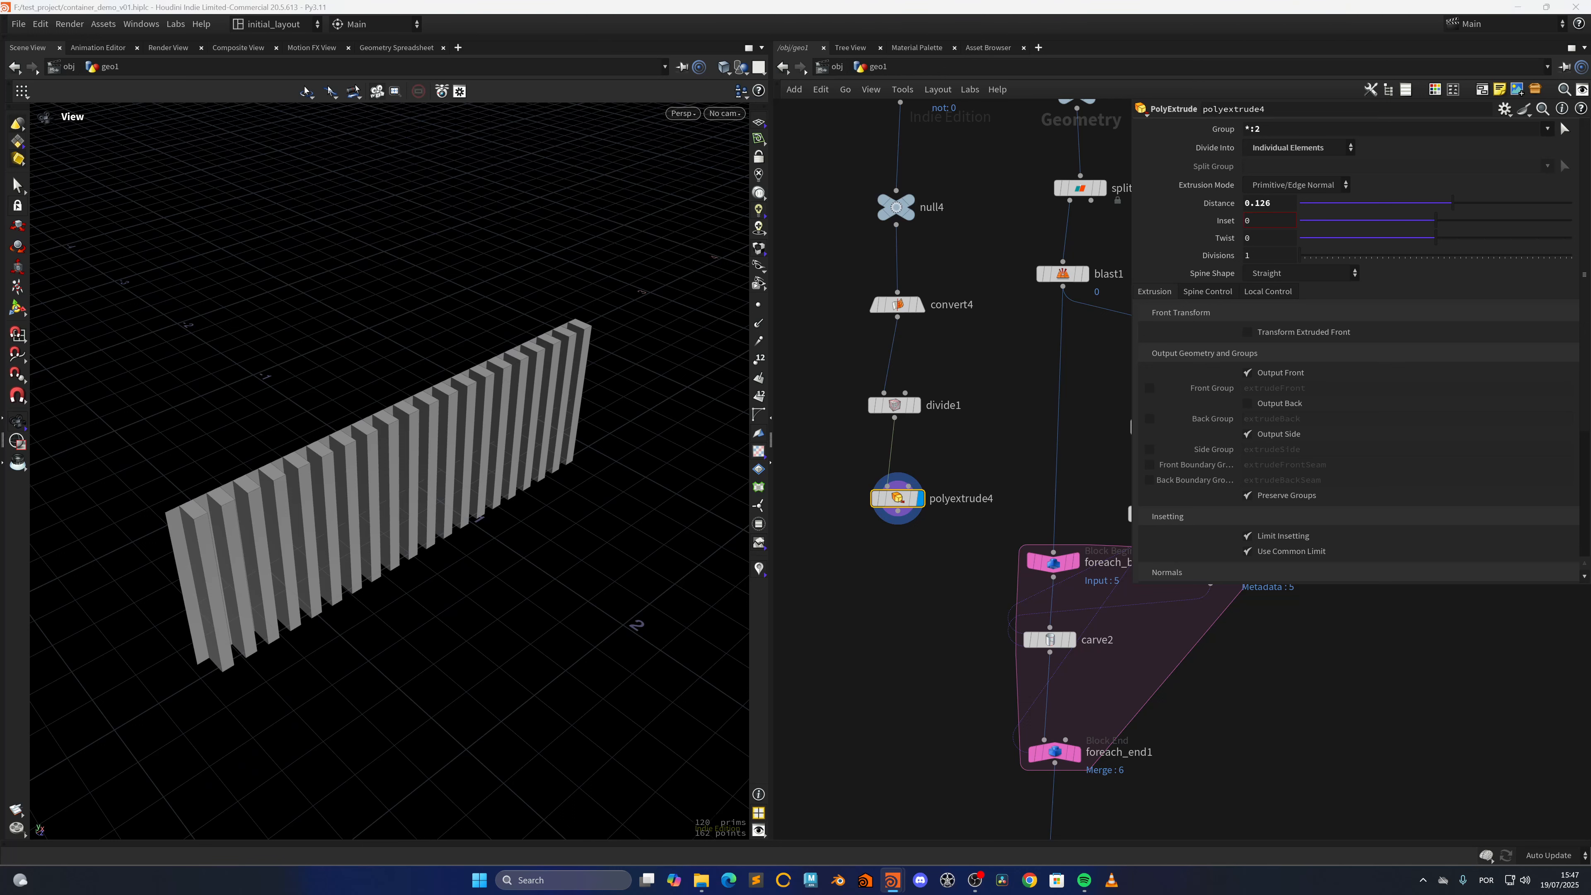
Set polyextrude4's Distance to 0.03 and its Inset to .015
{"action": "double_click", "coordinate": [1262, 203]}
{"action": "type", "text": "03"}
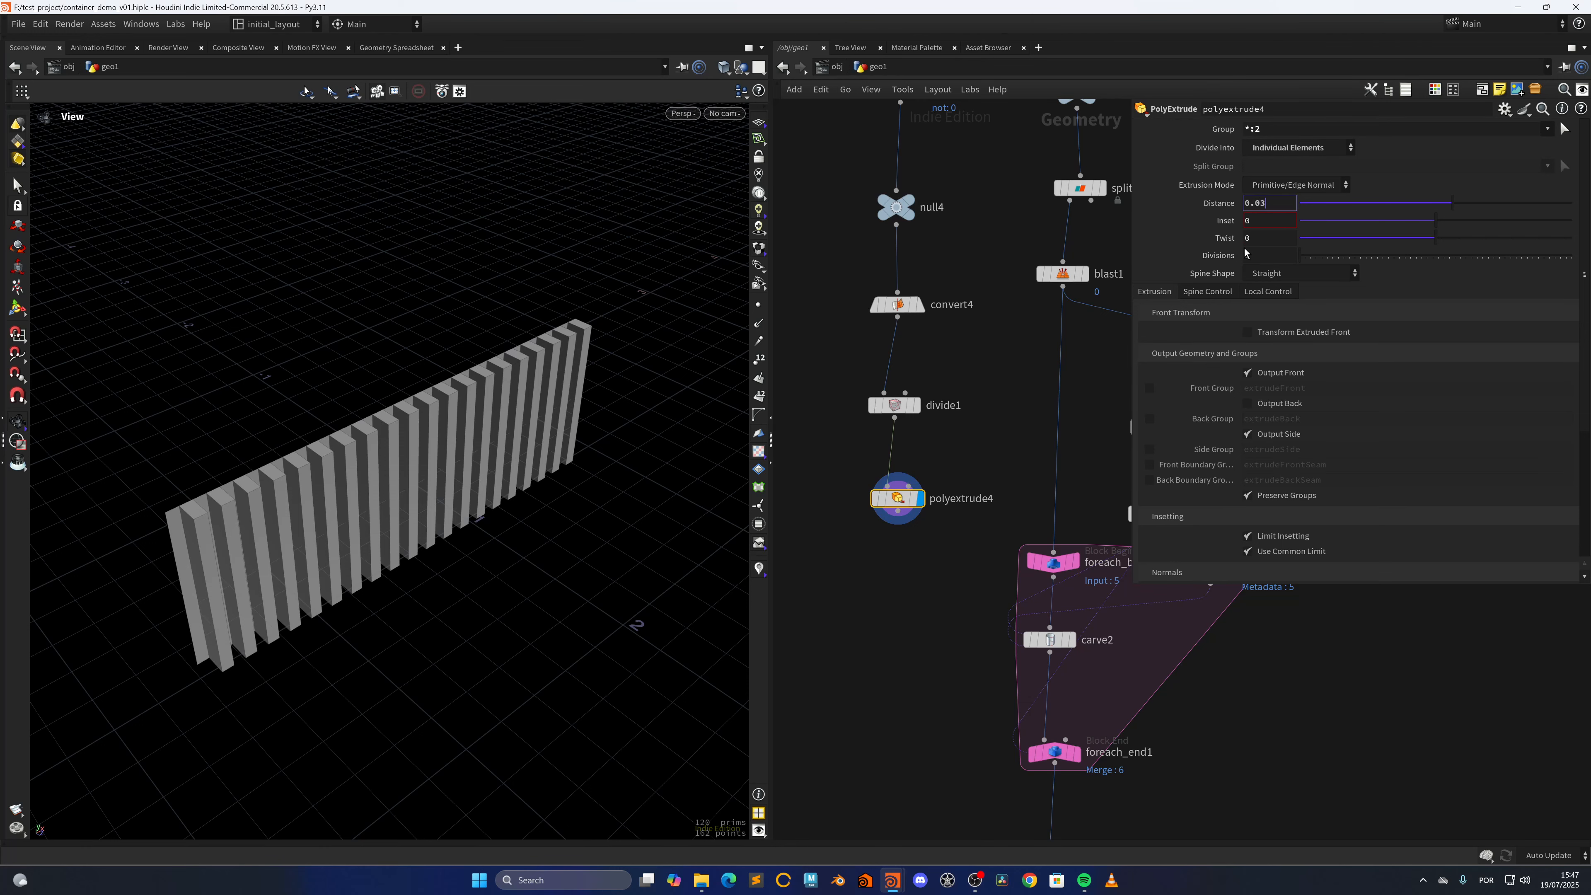
{"action": "key", "text": "Return"}
{"action": "double_click", "coordinate": [1247, 222]}
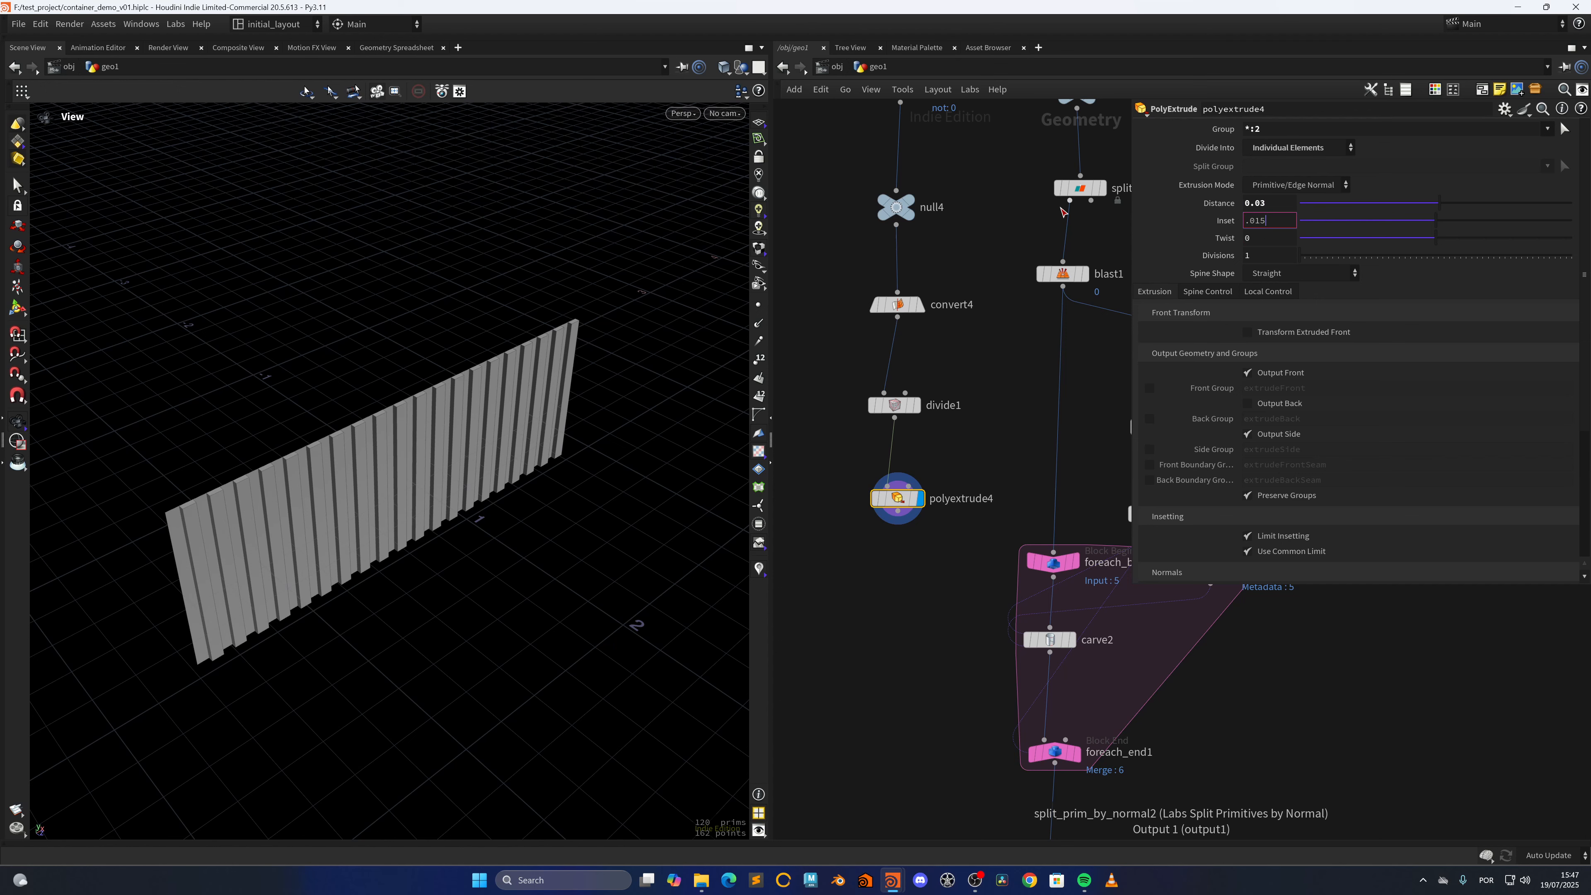
{"action": "key", "text": "Return"}
{"action": "left_click_drag", "start_coordinate": [508, 442], "coordinate": [409, 415]}
{"action": "right_click_drag", "start_coordinate": [368, 414], "coordinate": [472, 376]}
{"action": "left_click_drag", "start_coordinate": [370, 423], "coordinate": [421, 440]}
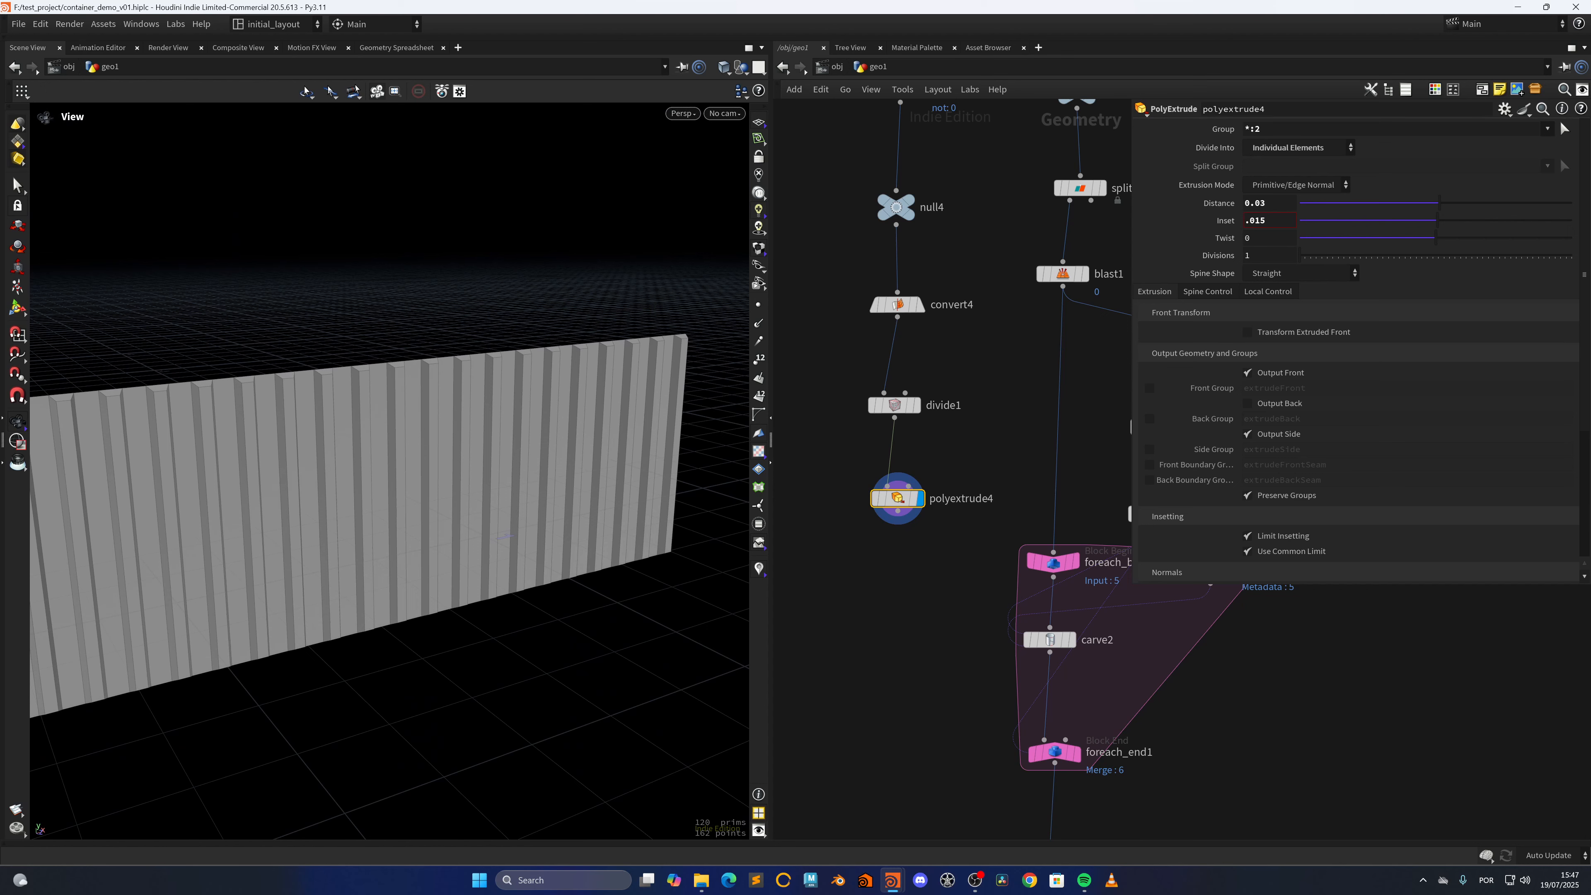
{"action": "left_click_drag", "start_coordinate": [439, 320], "coordinate": [471, 436]}
Turn on Transform Extruded Front with Global transform space on polyextrude4 and copy the Inset parameter
{"action": "left_click", "coordinate": [1280, 334]}
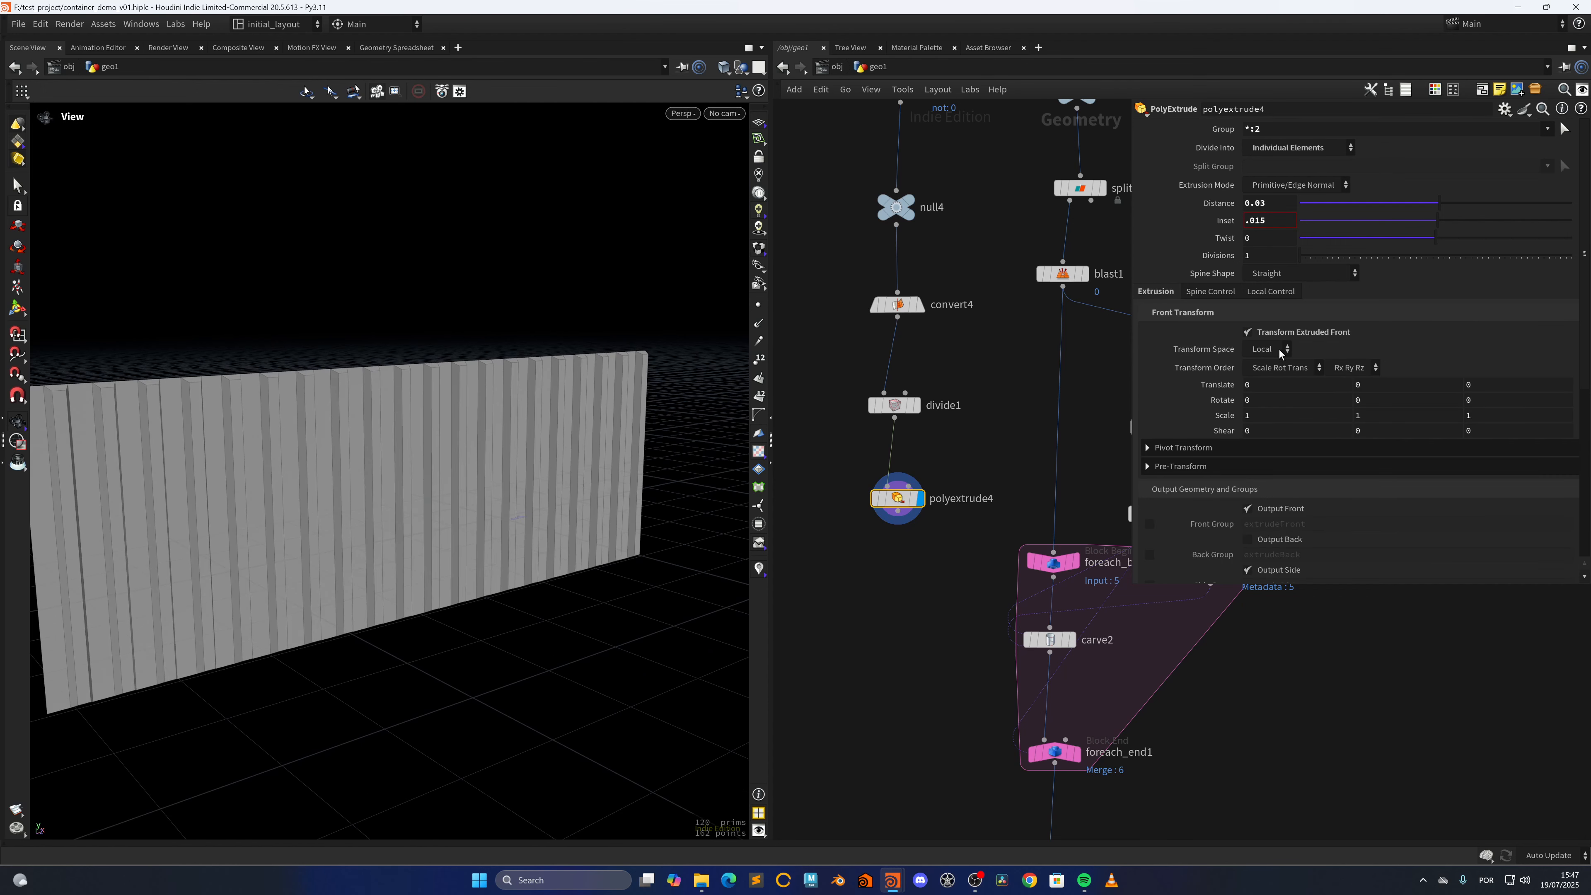
{"action": "left_click", "coordinate": [1376, 415]}
{"action": "right_click", "coordinate": [1273, 223]}
{"action": "left_click", "coordinate": [1309, 333]}
Set the extruded front's Y Scale to the expression 1+(ch("inset")*1), pasting the Inset as a reference
{"action": "left_click", "coordinate": [1374, 416]}
{"action": "type", "text": "+"}
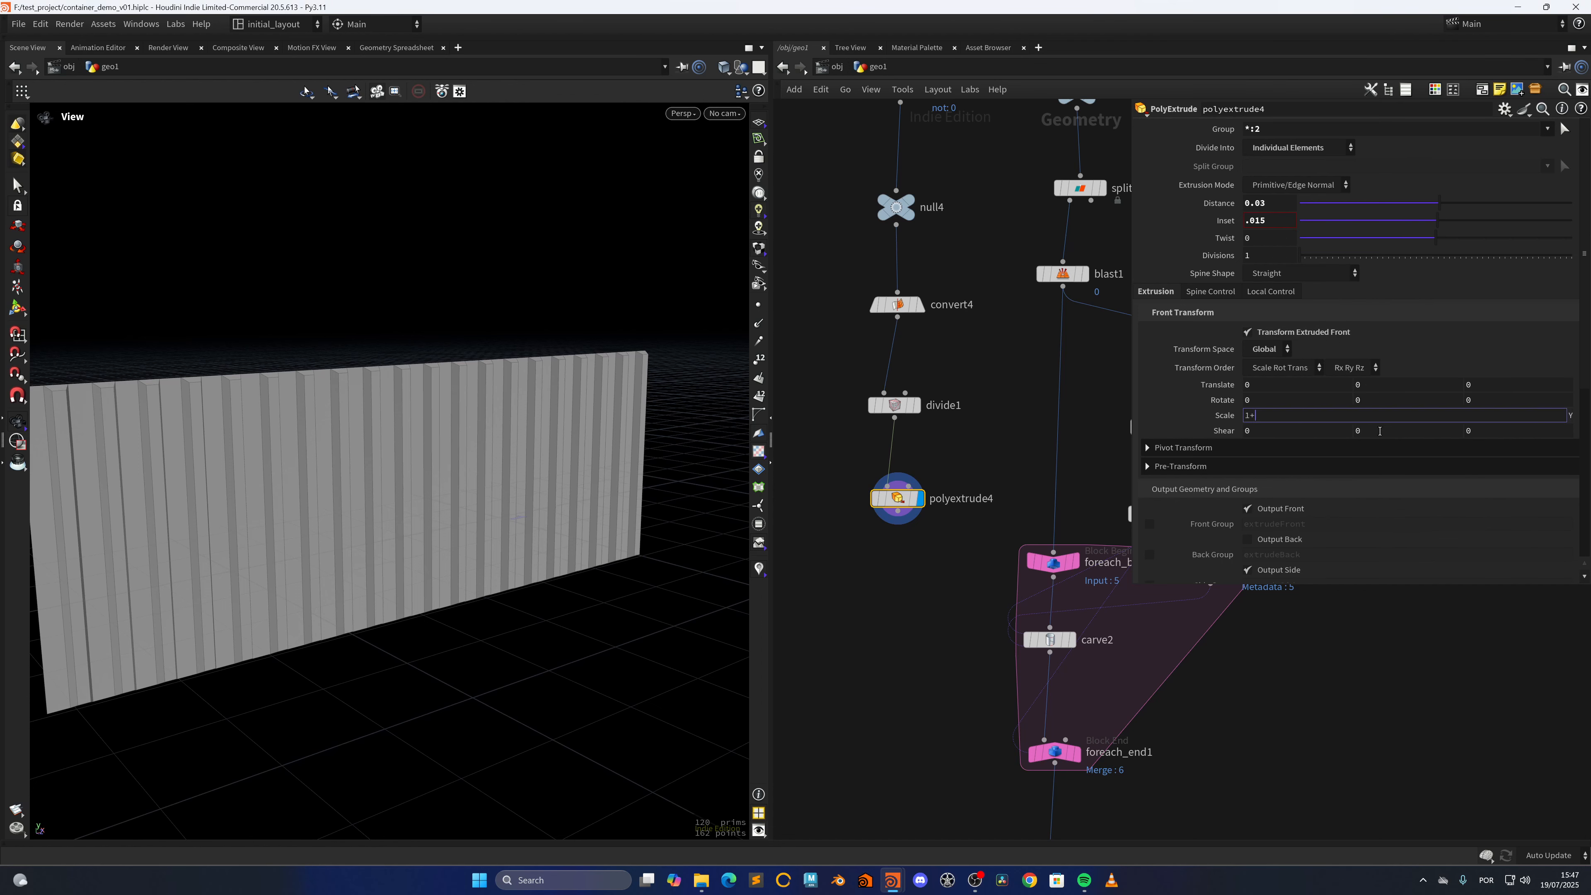
{"action": "right_click", "coordinate": [1272, 417]}
{"action": "left_click", "coordinate": [1335, 573]}
{"action": "key", "text": "Left"}
{"action": "key", "text": "Left"}
{"action": "key", "text": "Left"}
{"action": "key", "text": "Left"}
{"action": "key", "text": "Left"}
{"action": "key", "text": "Left"}
{"action": "key", "text": "Left"}
{"action": "key", "text": "Left"}
{"action": "key", "text": "Left"}
{"action": "key", "text": "Left"}
{"action": "type", "text": "("}
{"action": "key", "text": "End"}
{"action": "type", "text": "*1)"}
{"action": "key", "text": "Return"}
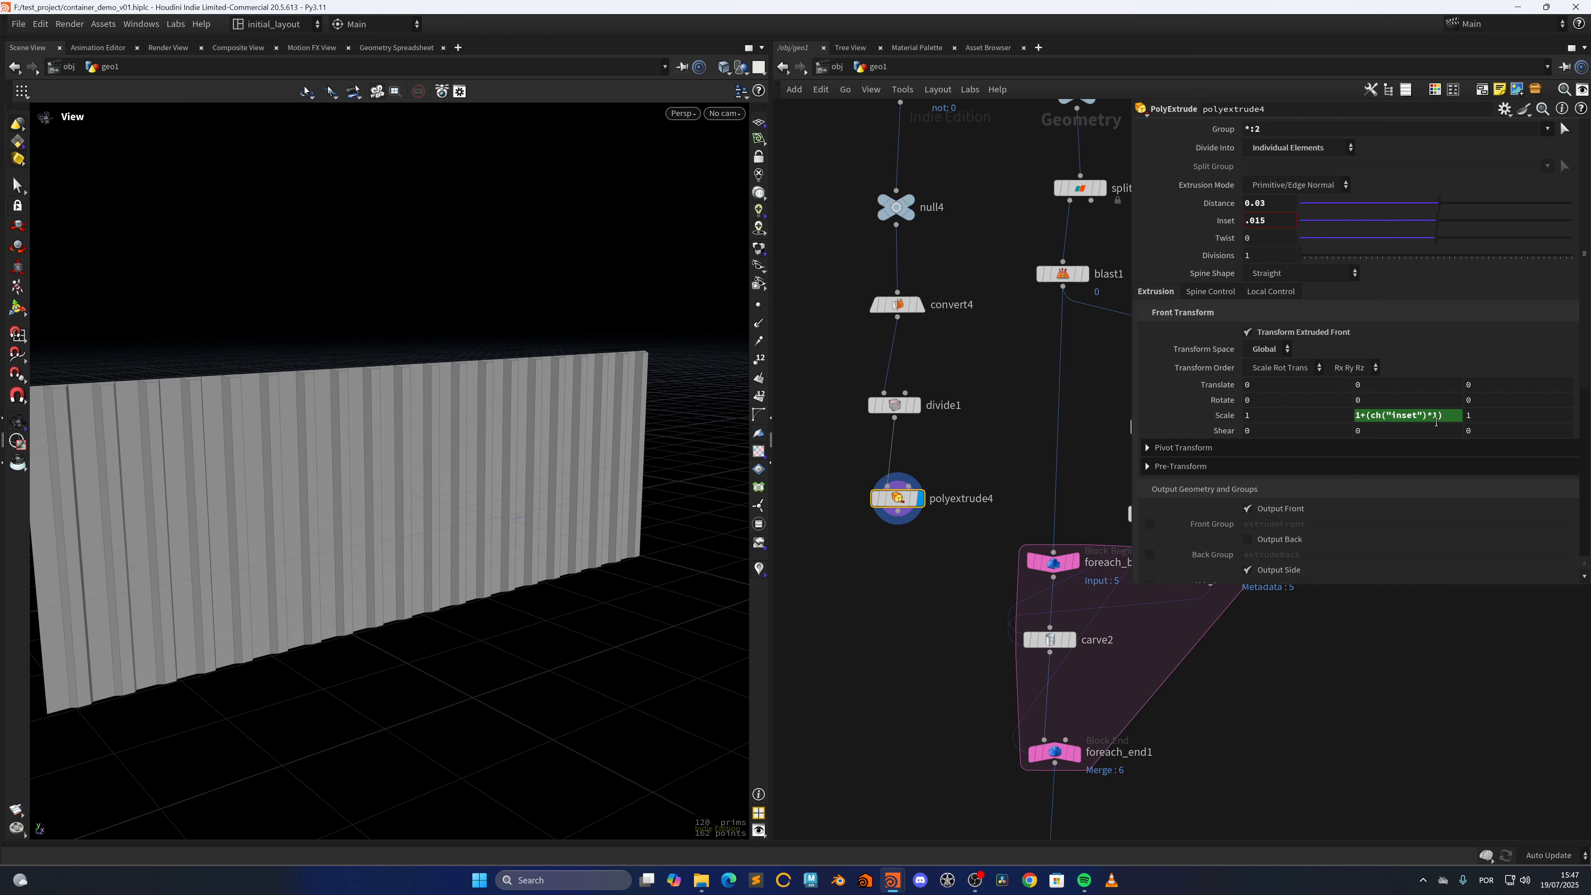
Change the inset multiplier in the Y Scale expression to 2 and save the scene
{"action": "left_click_drag", "start_coordinate": [1429, 414], "coordinate": [1441, 414]}
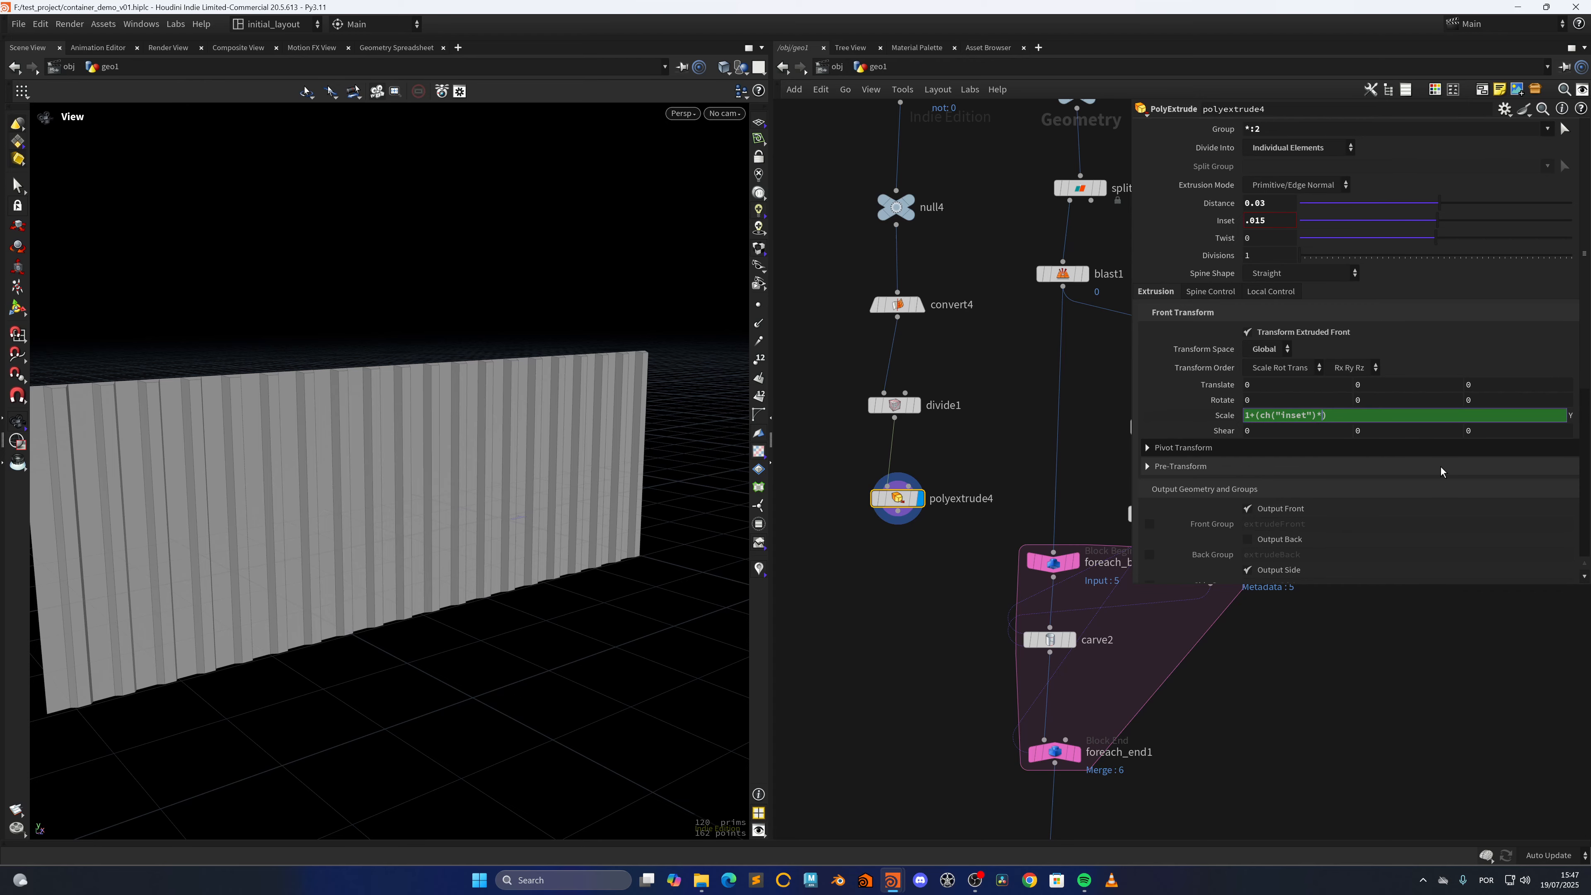
{"action": "type", "text": "2"}
{"action": "key", "text": "Return"}
{"action": "left_click_drag", "start_coordinate": [422, 433], "coordinate": [525, 490], "text": "alt"}
{"action": "key", "text": "ctrl+s"}
Add a Match Size node wired after polyextrude4 and display it
{"action": "middle_click_drag", "start_coordinate": [904, 615], "coordinate": [921, 562]}
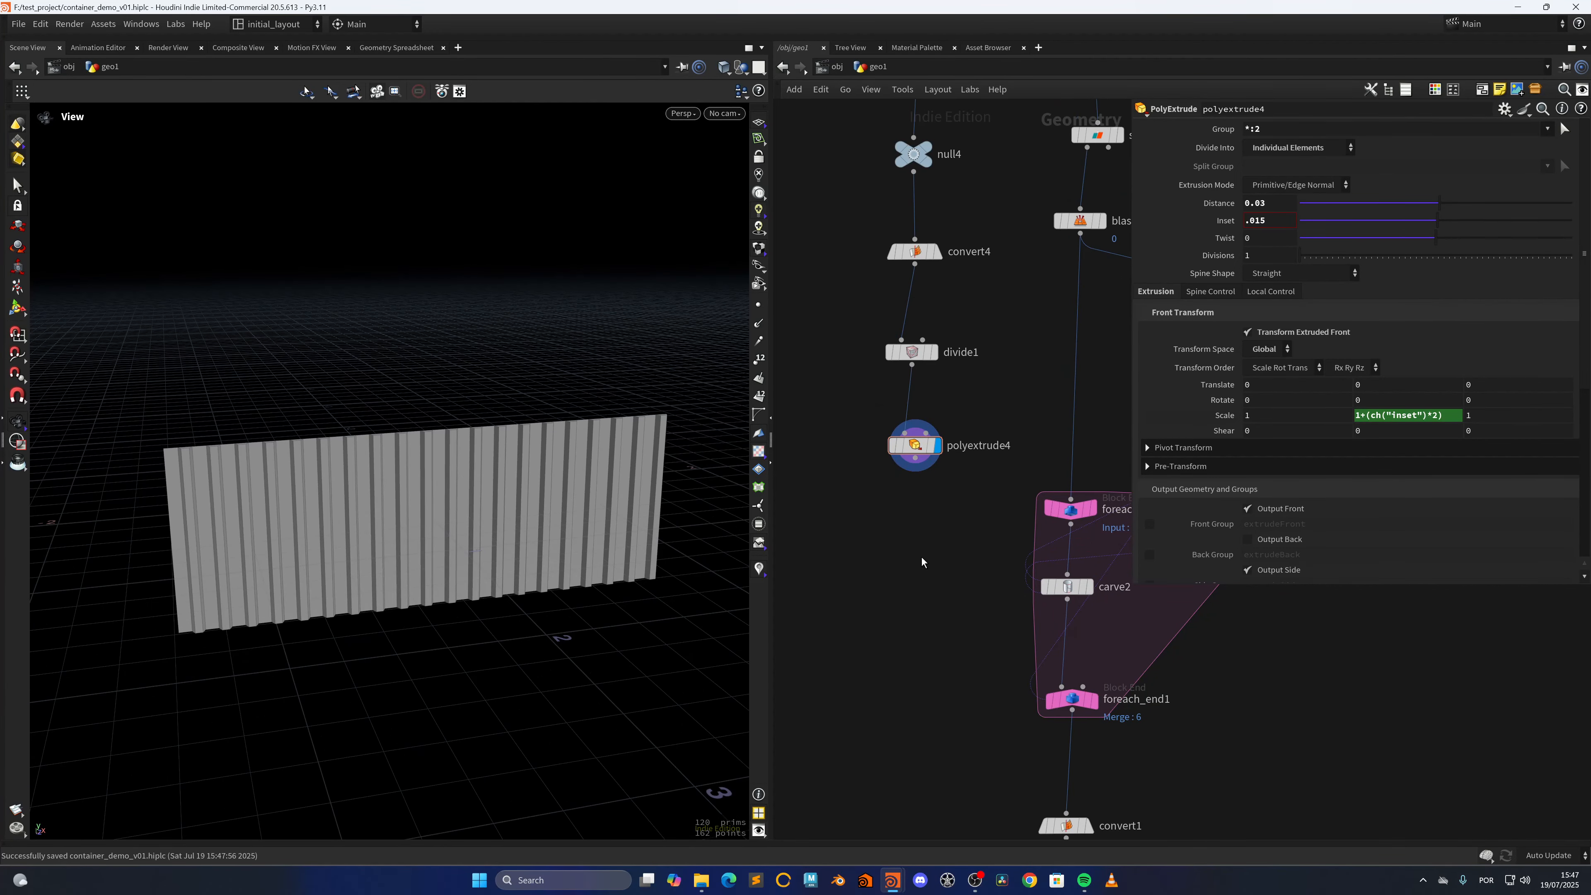
{"action": "key", "text": "Tab"}
{"action": "type", "text": "matchs"}
{"action": "key", "text": "Return"}
{"action": "left_click", "coordinate": [920, 558]}
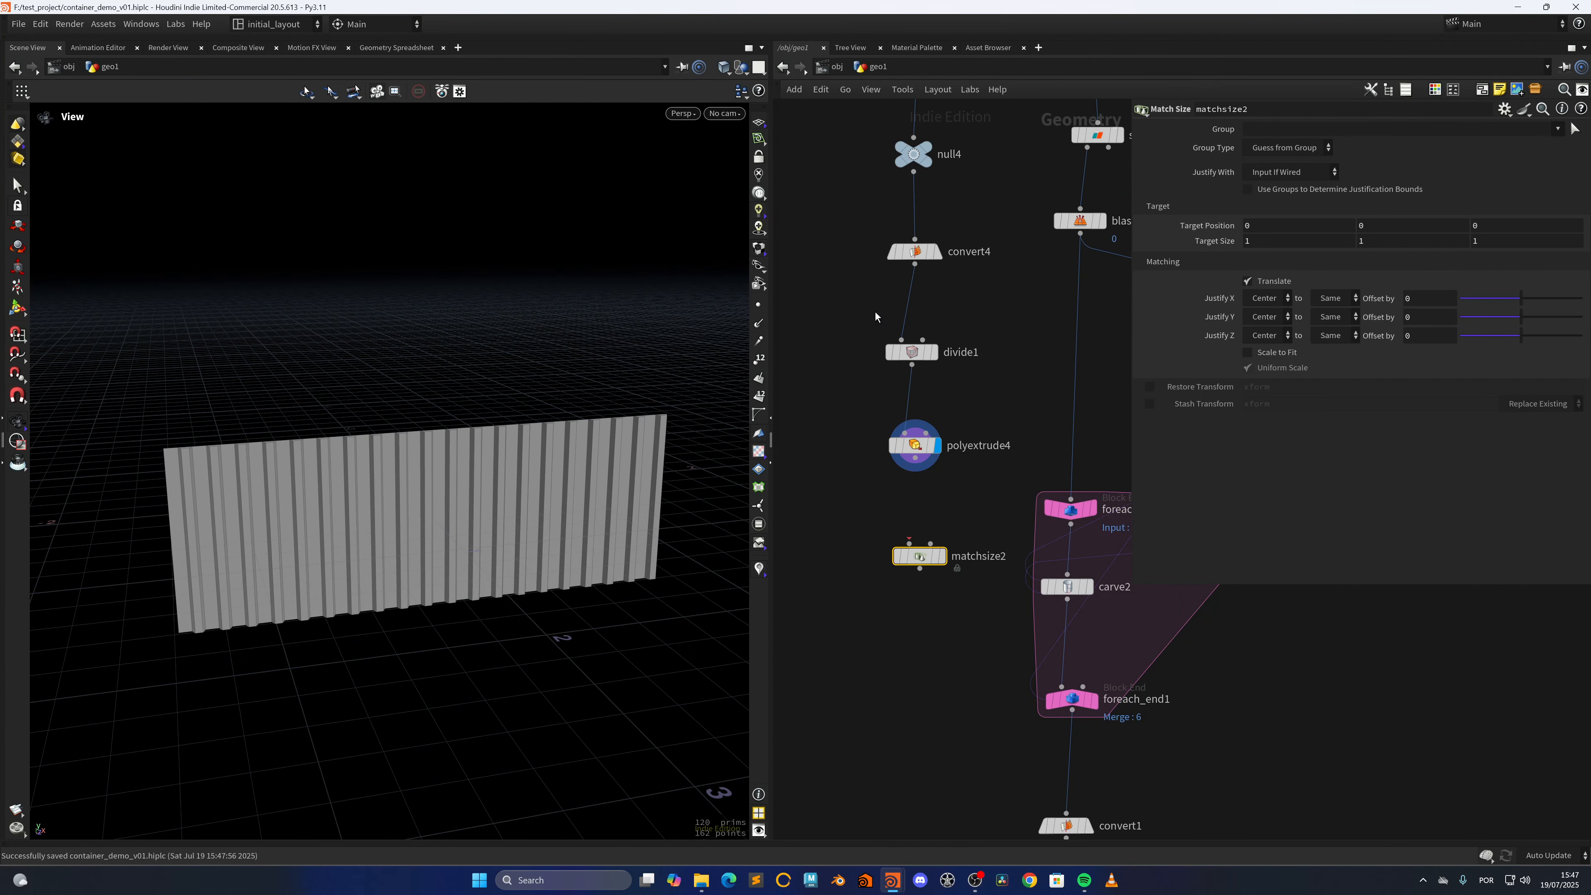
{"action": "left_click_drag", "start_coordinate": [915, 458], "coordinate": [909, 544]}
{"action": "left_click", "coordinate": [942, 556]}
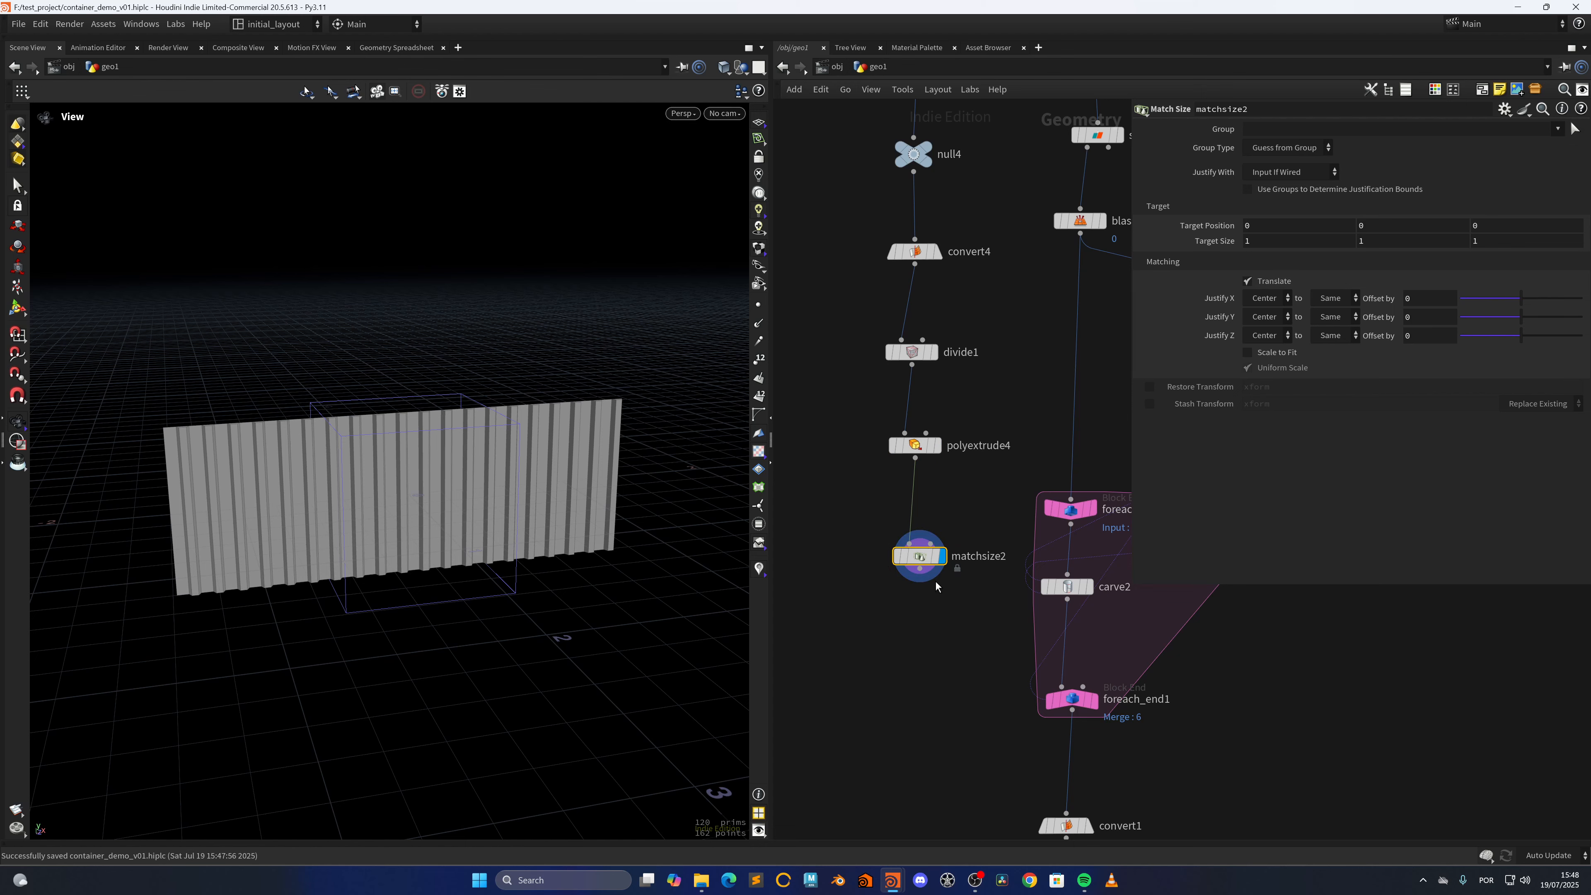
Branch a Labs Split Primitives by Normal node from box1's output and display it
{"action": "scroll", "coordinate": [842, 455], "scroll_direction": "down", "scroll_amount": 3}
{"action": "middle_click_drag", "start_coordinate": [839, 457], "coordinate": [871, 627]}
{"action": "middle_click_drag", "start_coordinate": [850, 415], "coordinate": [893, 510]}
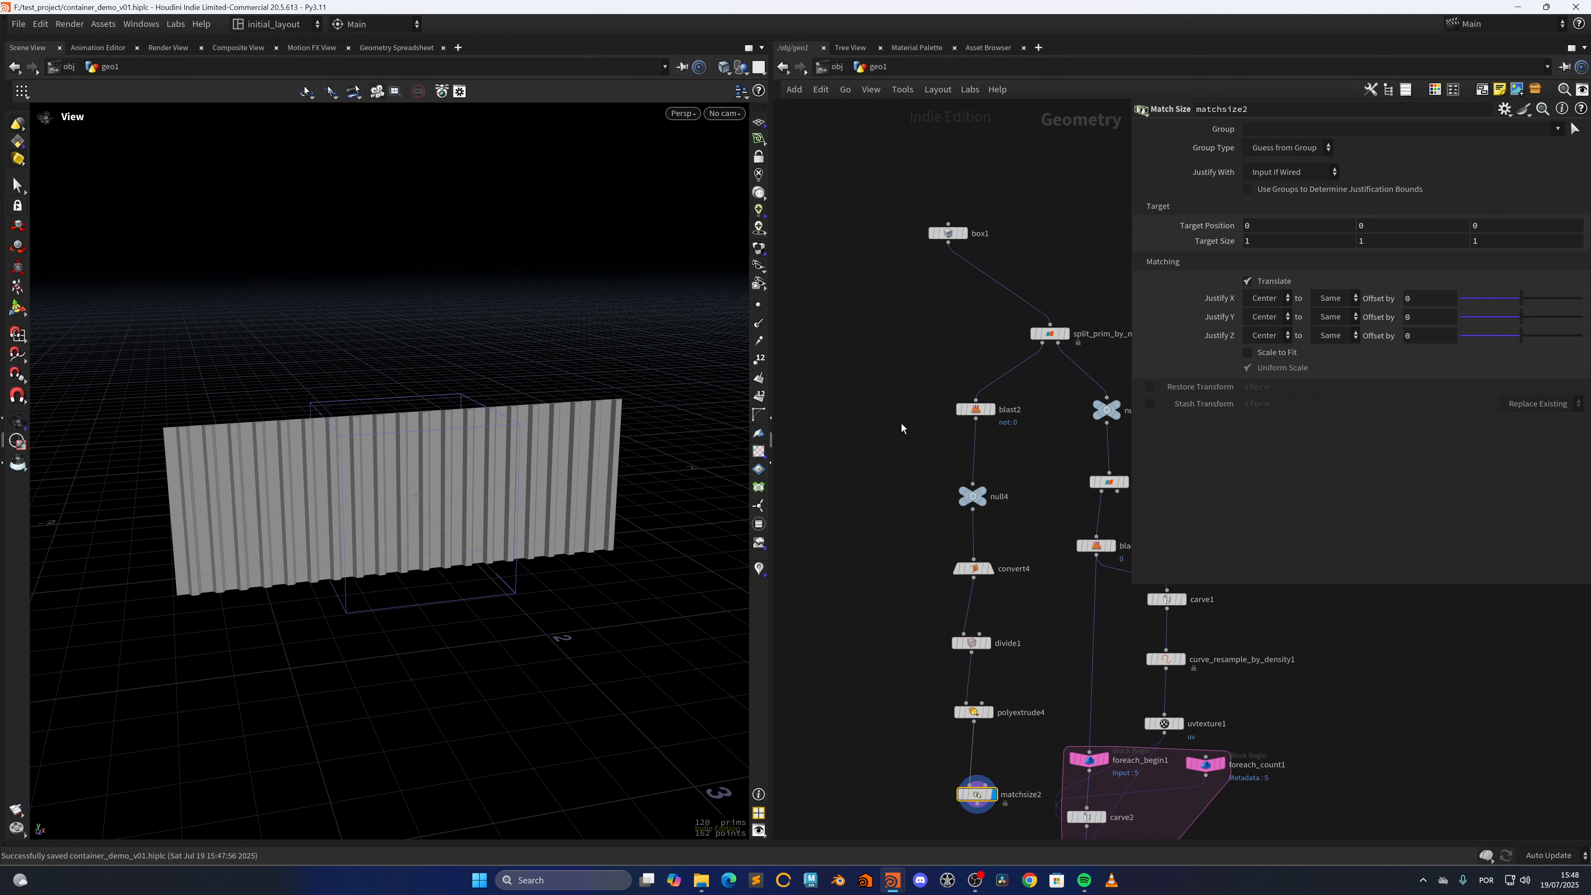
{"action": "left_click", "coordinate": [949, 243]}
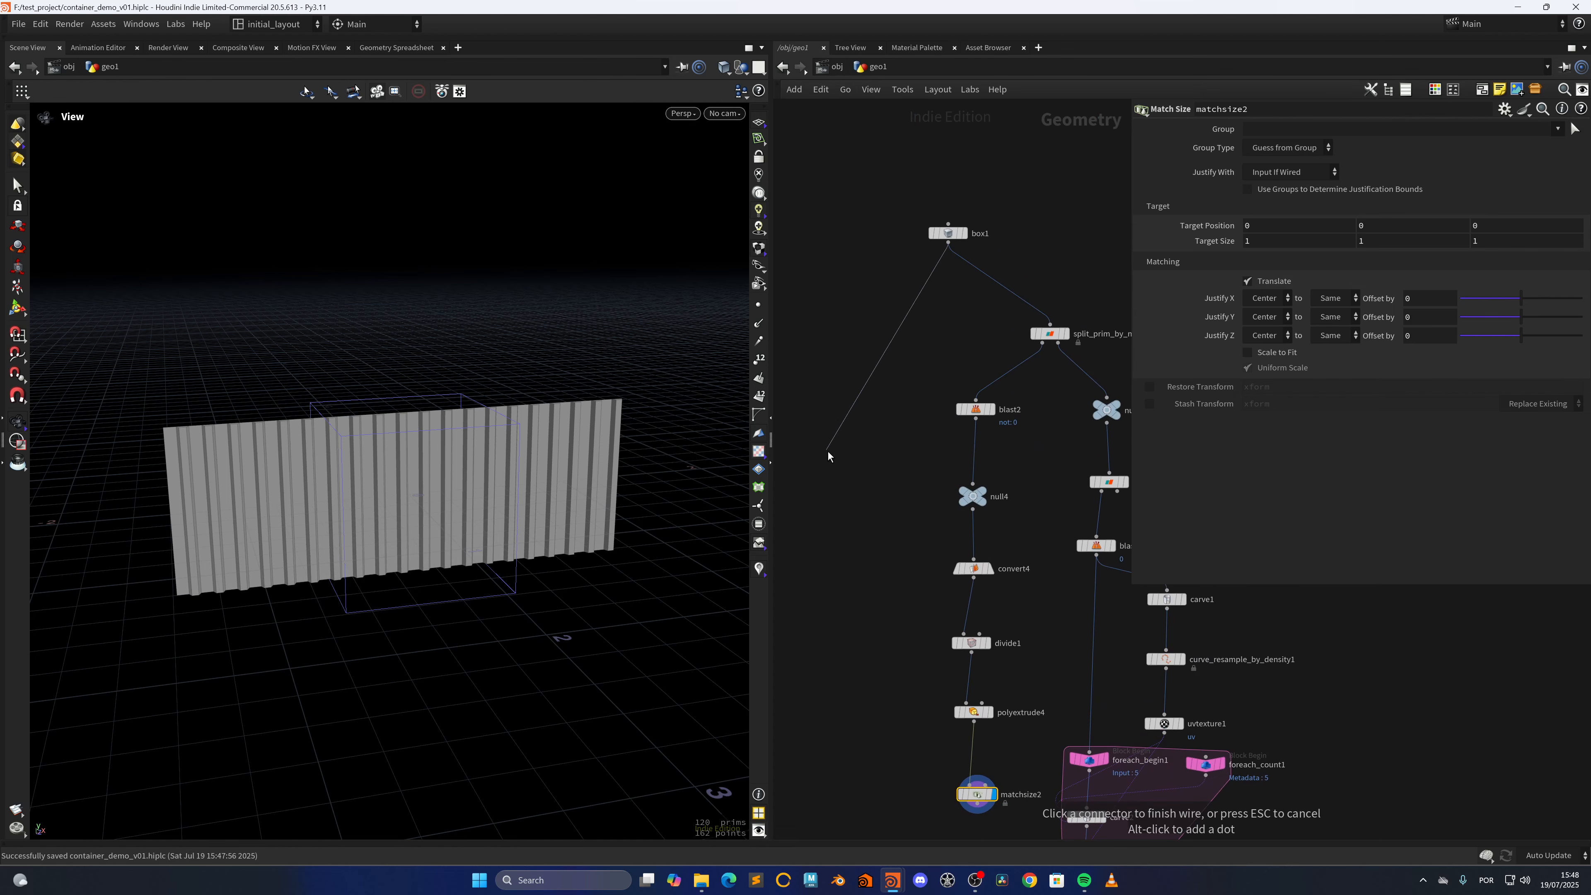
{"action": "key", "text": "Tab"}
{"action": "type", "text": "splin"}
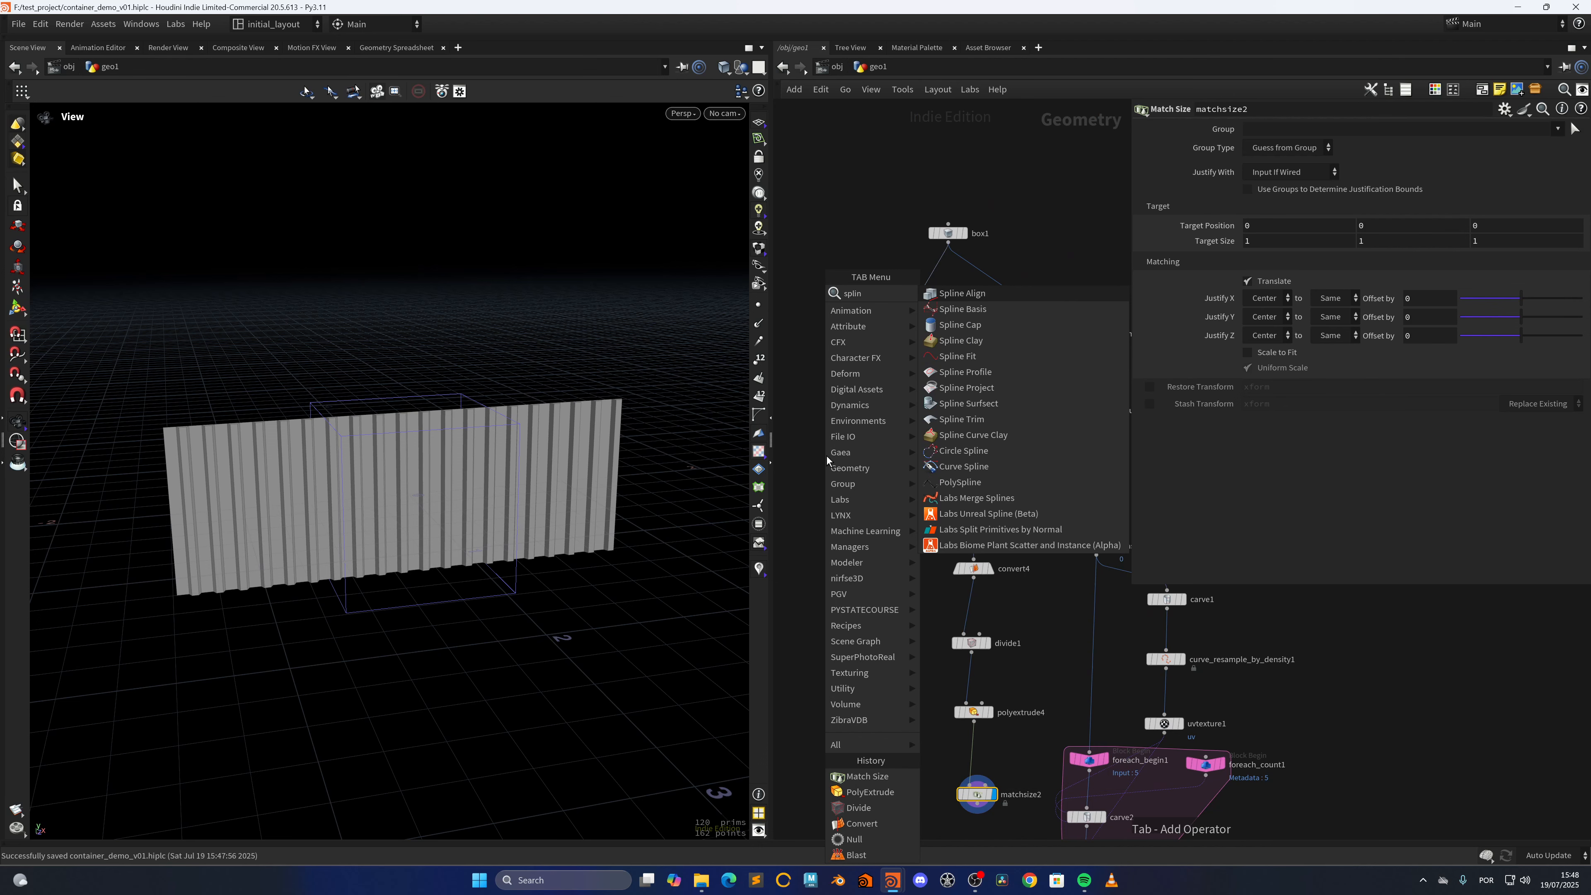
{"action": "key", "text": "Down"}
{"action": "key", "text": "Down"}
{"action": "key", "text": "Down"}
{"action": "key", "text": "Down"}
{"action": "key", "text": "Down"}
{"action": "key", "text": "Down"}
{"action": "key", "text": "Down"}
{"action": "key", "text": "Down"}
{"action": "key", "text": "Down"}
{"action": "key", "text": "Down"}
{"action": "key", "text": "Down"}
{"action": "key", "text": "Down"}
{"action": "key", "text": "Down"}
{"action": "key", "text": "Down"}
{"action": "key", "text": "Down"}
{"action": "key", "text": "Return"}
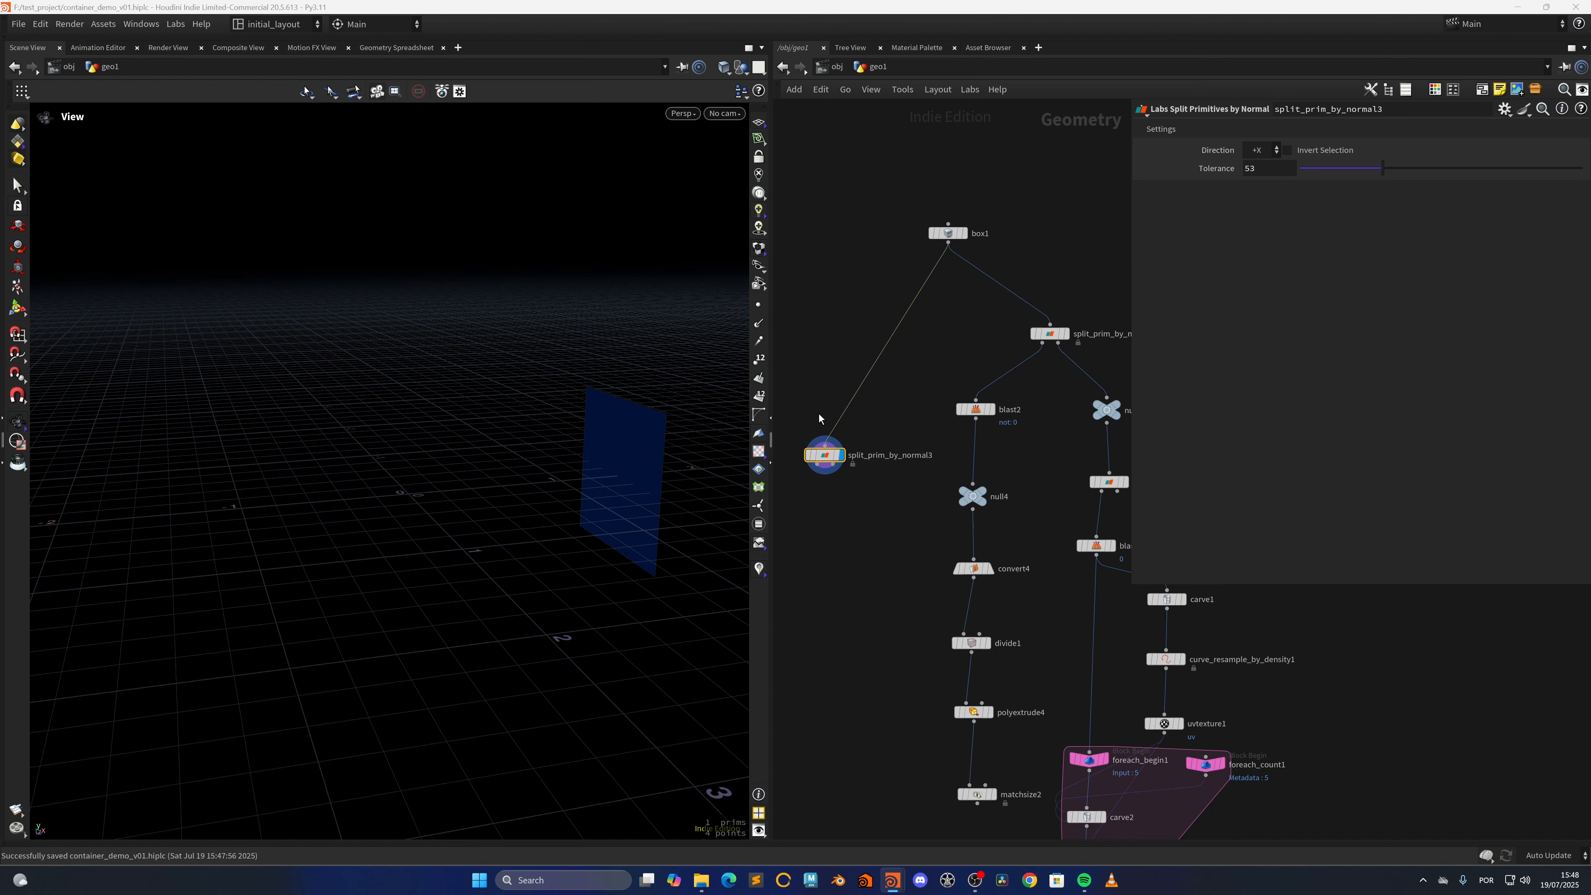
Set split_prim_by_normal3's Direction to X and turn on Invert Selection
{"action": "left_click", "coordinate": [1277, 150]}
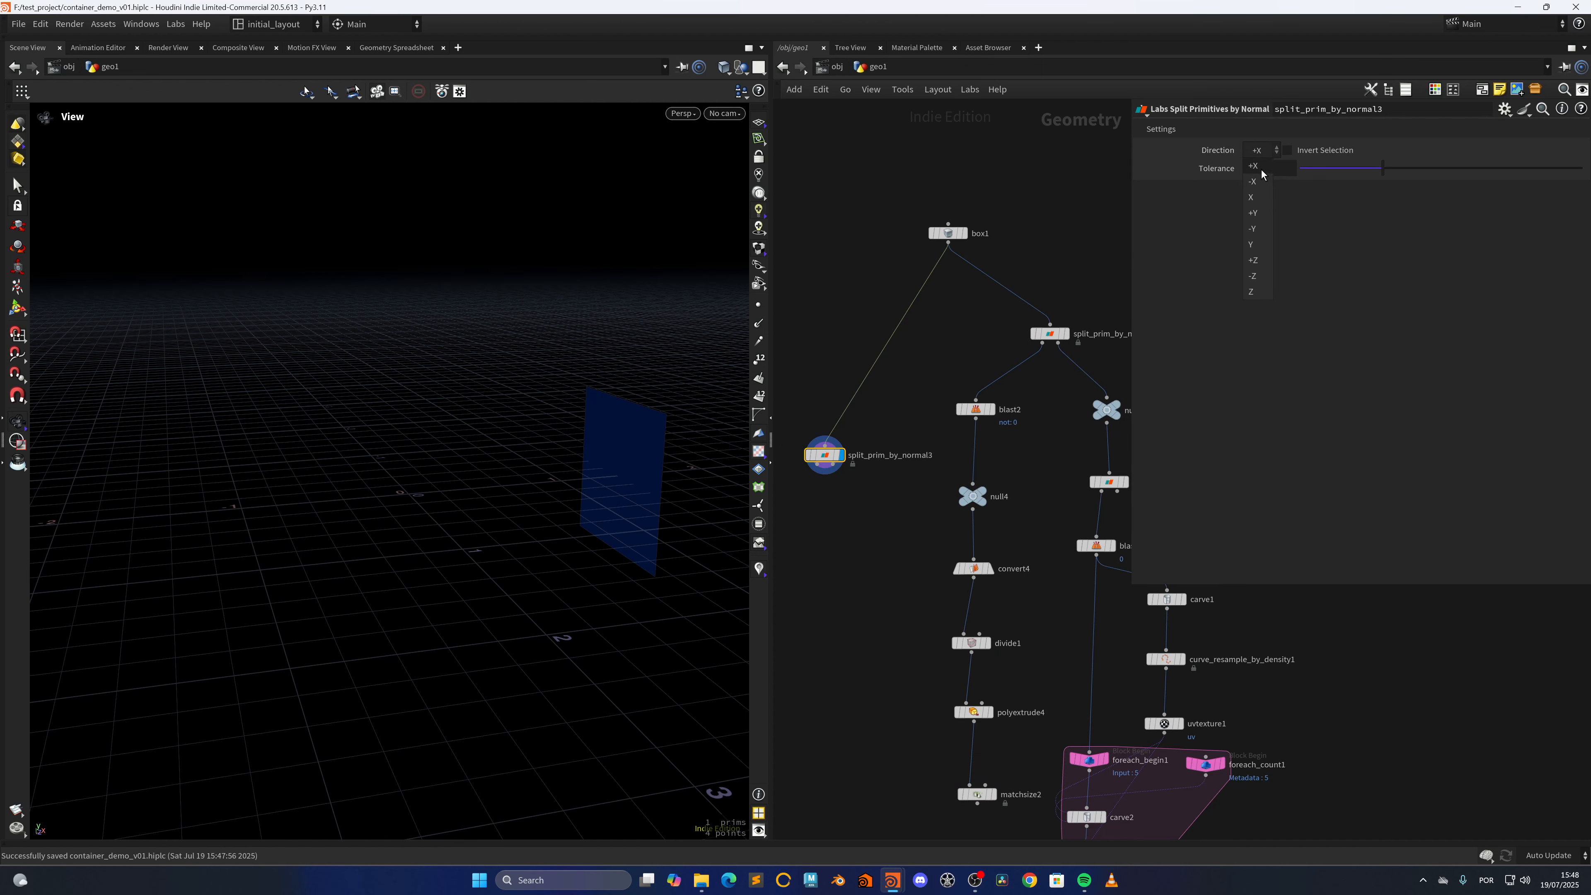
{"action": "left_click", "coordinate": [1260, 208]}
{"action": "left_click", "coordinate": [1326, 152]}
{"action": "left_click_drag", "start_coordinate": [314, 533], "coordinate": [687, 508]}
Add a Normal node after split_prim_by_normal3, display it and set Add Normals to to Primitives
{"action": "middle_click_drag", "start_coordinate": [854, 563], "coordinate": [904, 484]}
{"action": "scroll", "coordinate": [880, 479], "scroll_direction": "up", "scroll_amount": 3}
{"action": "left_click", "coordinate": [857, 459]}
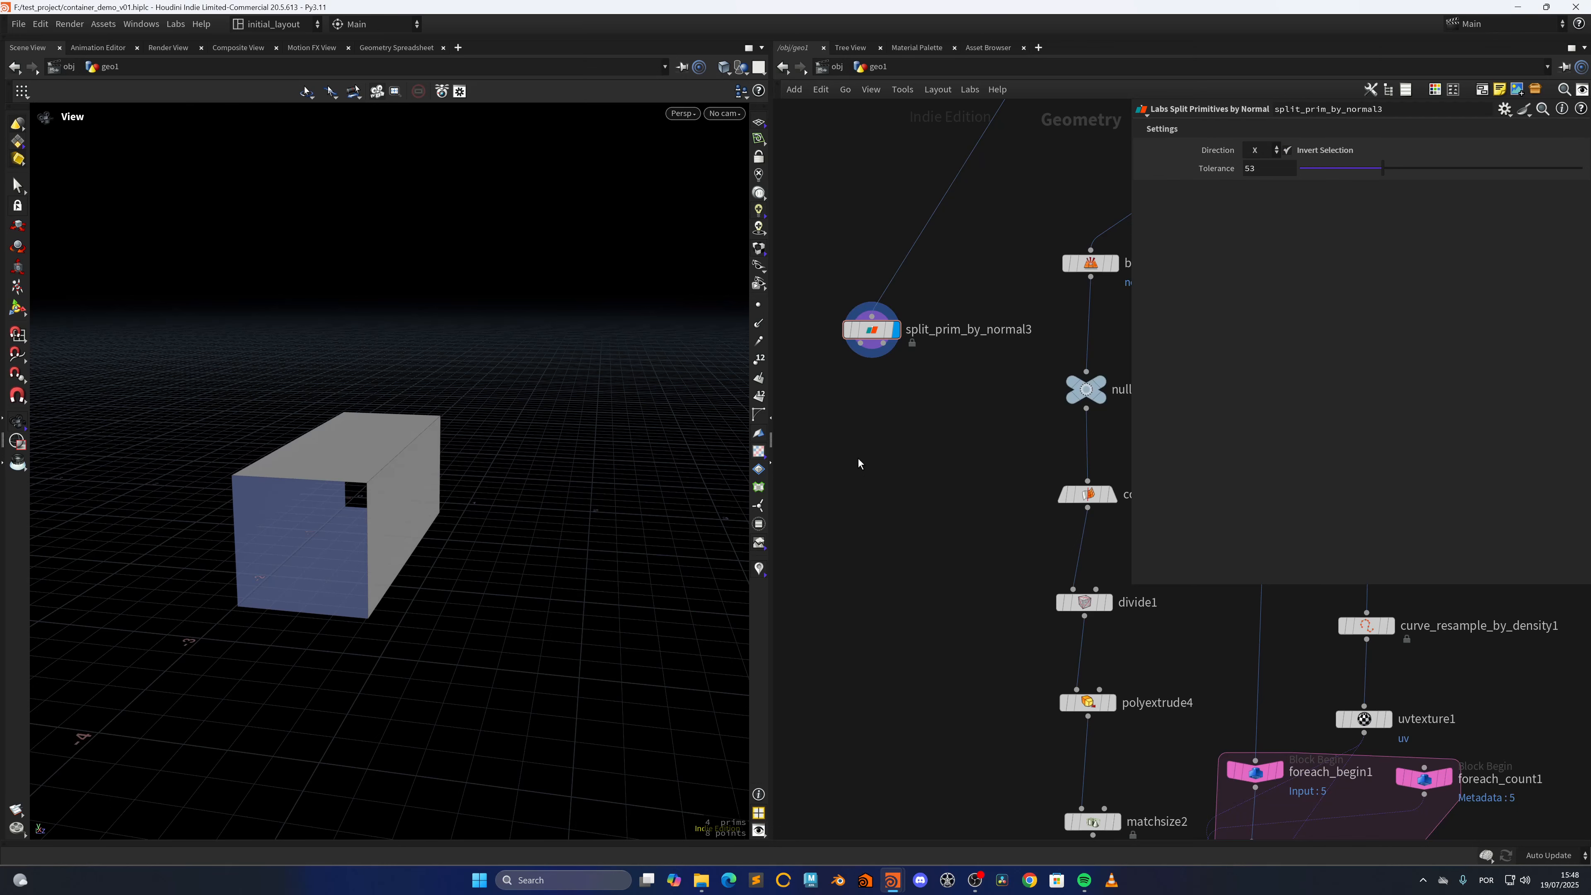
{"action": "key", "text": "Tab"}
{"action": "type", "text": "blast"}
{"action": "key", "text": "Return"}
{"action": "left_click", "coordinate": [857, 458]}
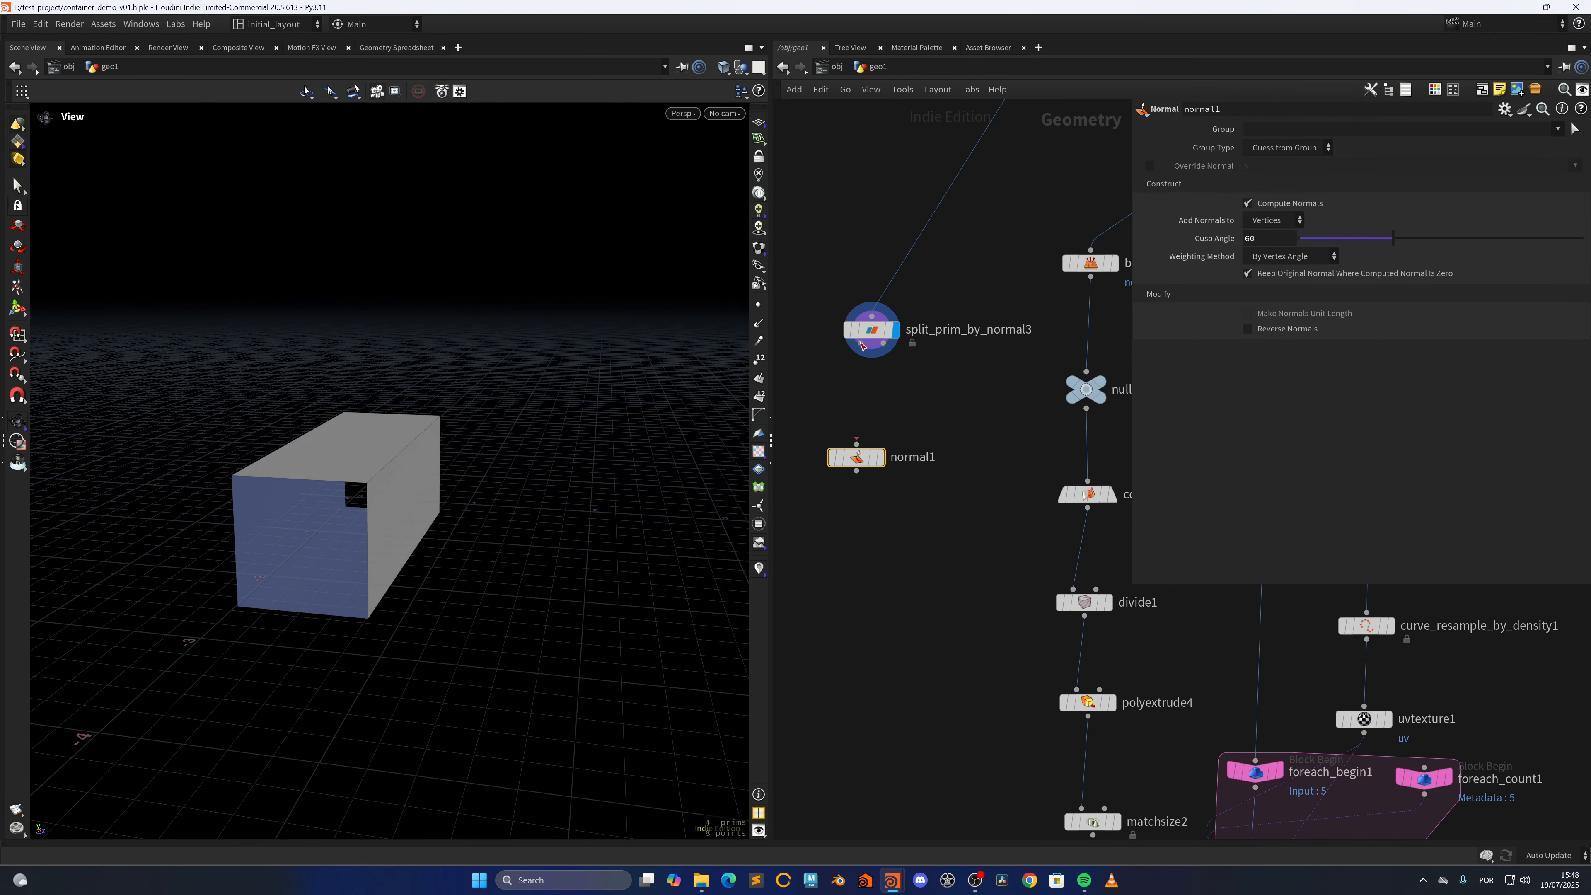
{"action": "left_click", "coordinate": [1271, 220]}
{"action": "left_click", "coordinate": [1270, 268]}
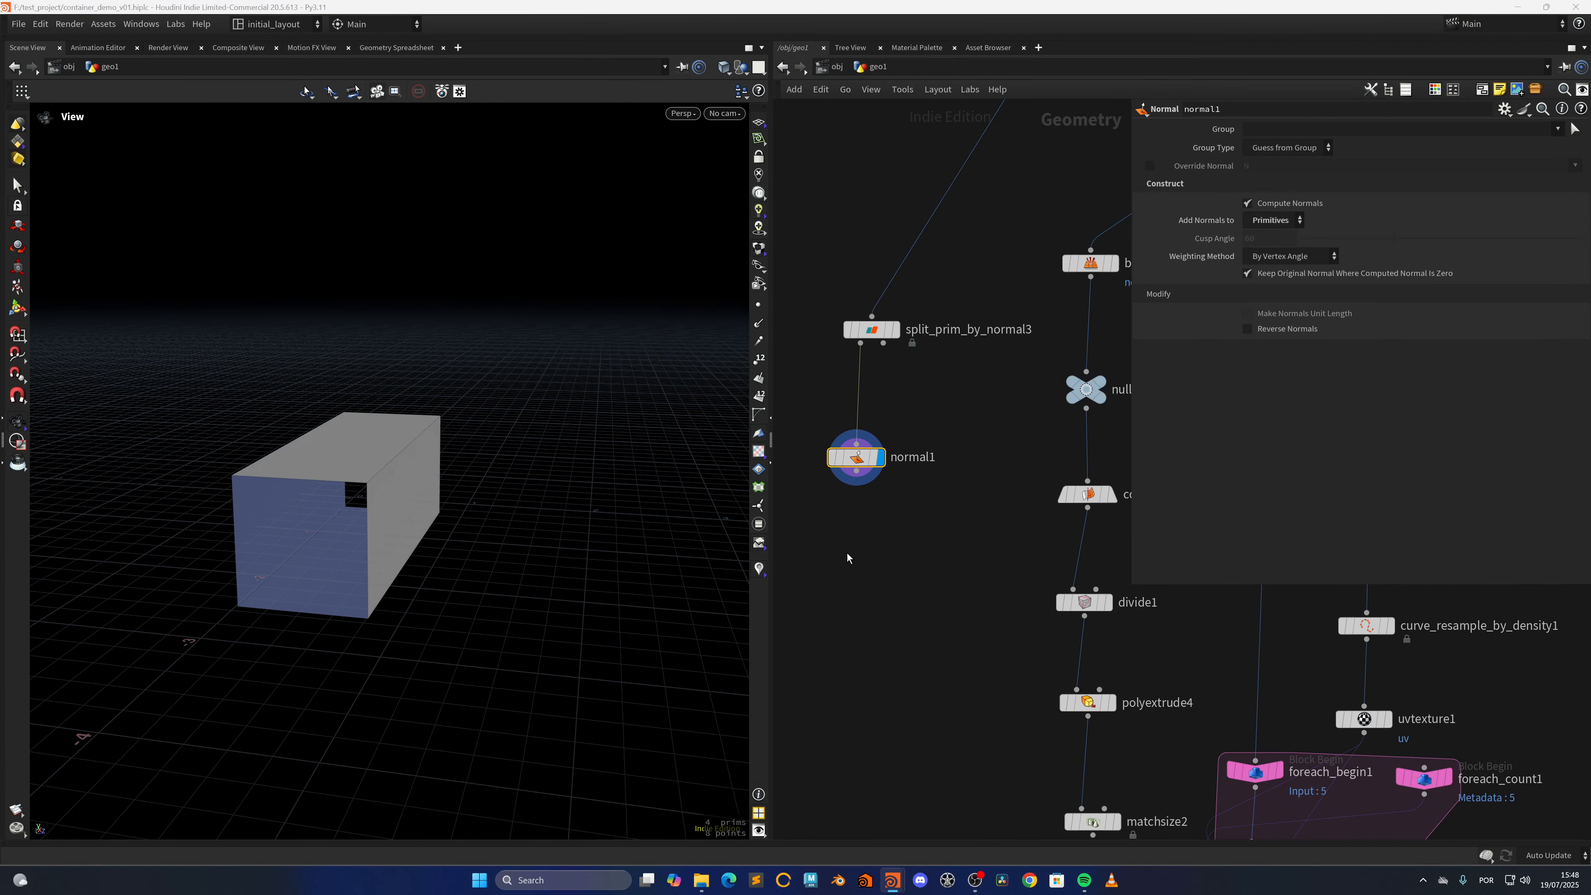
Add an Extract Centroid node wired after normal1, display it and set Run Over to Primitives
{"action": "middle_click_drag", "start_coordinate": [839, 570], "coordinate": [867, 497]}
{"action": "key", "text": "Tab"}
{"action": "type", "text": "extract"}
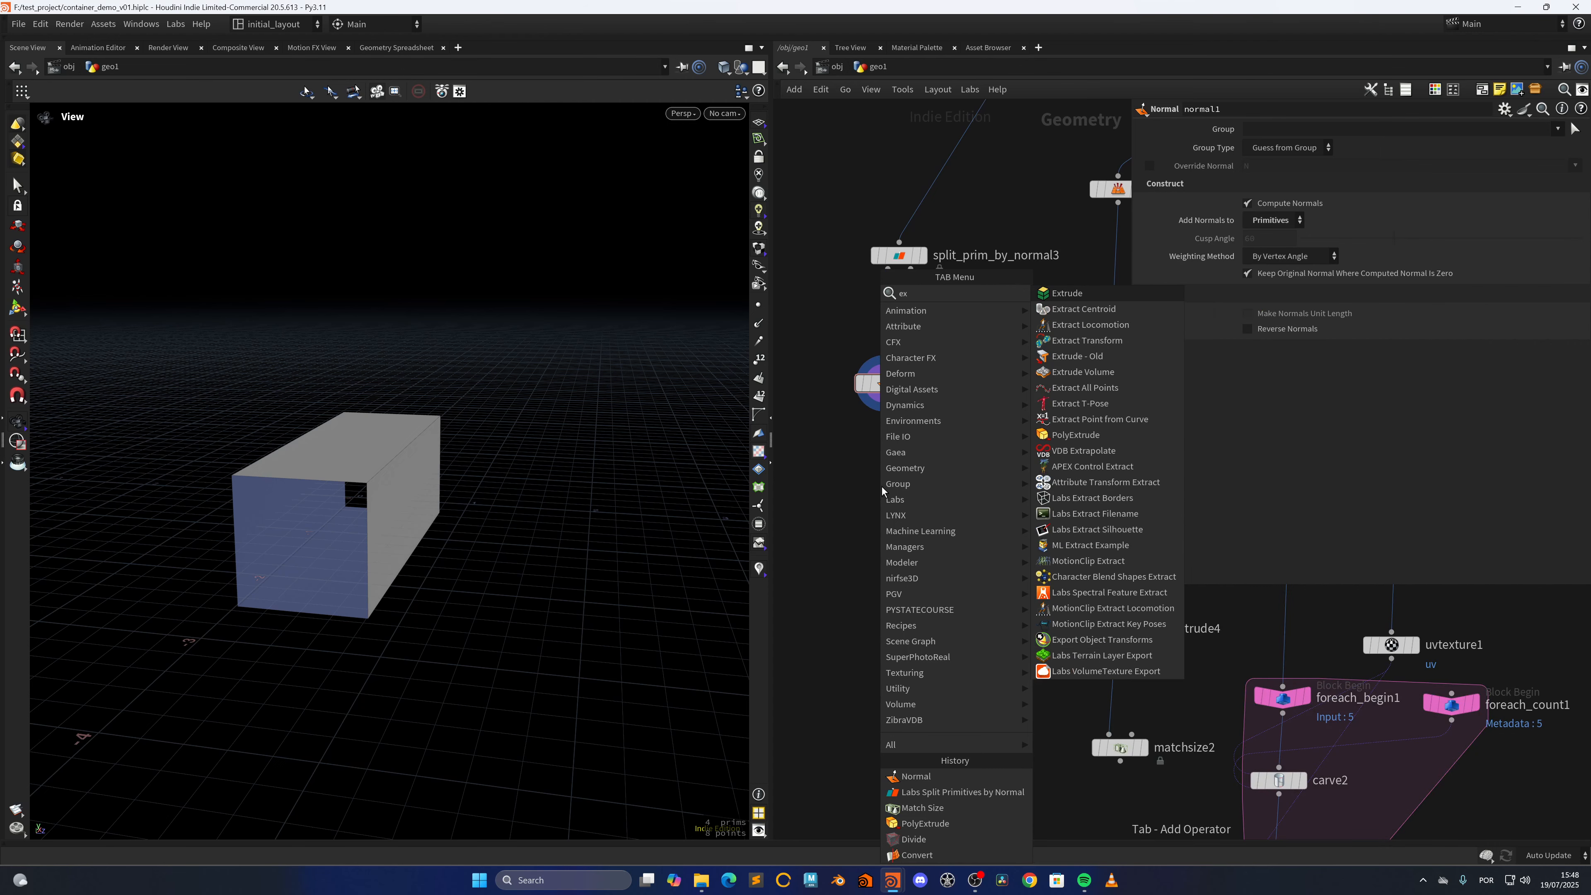
{"action": "key", "text": "Return"}
{"action": "left_click", "coordinate": [881, 486]}
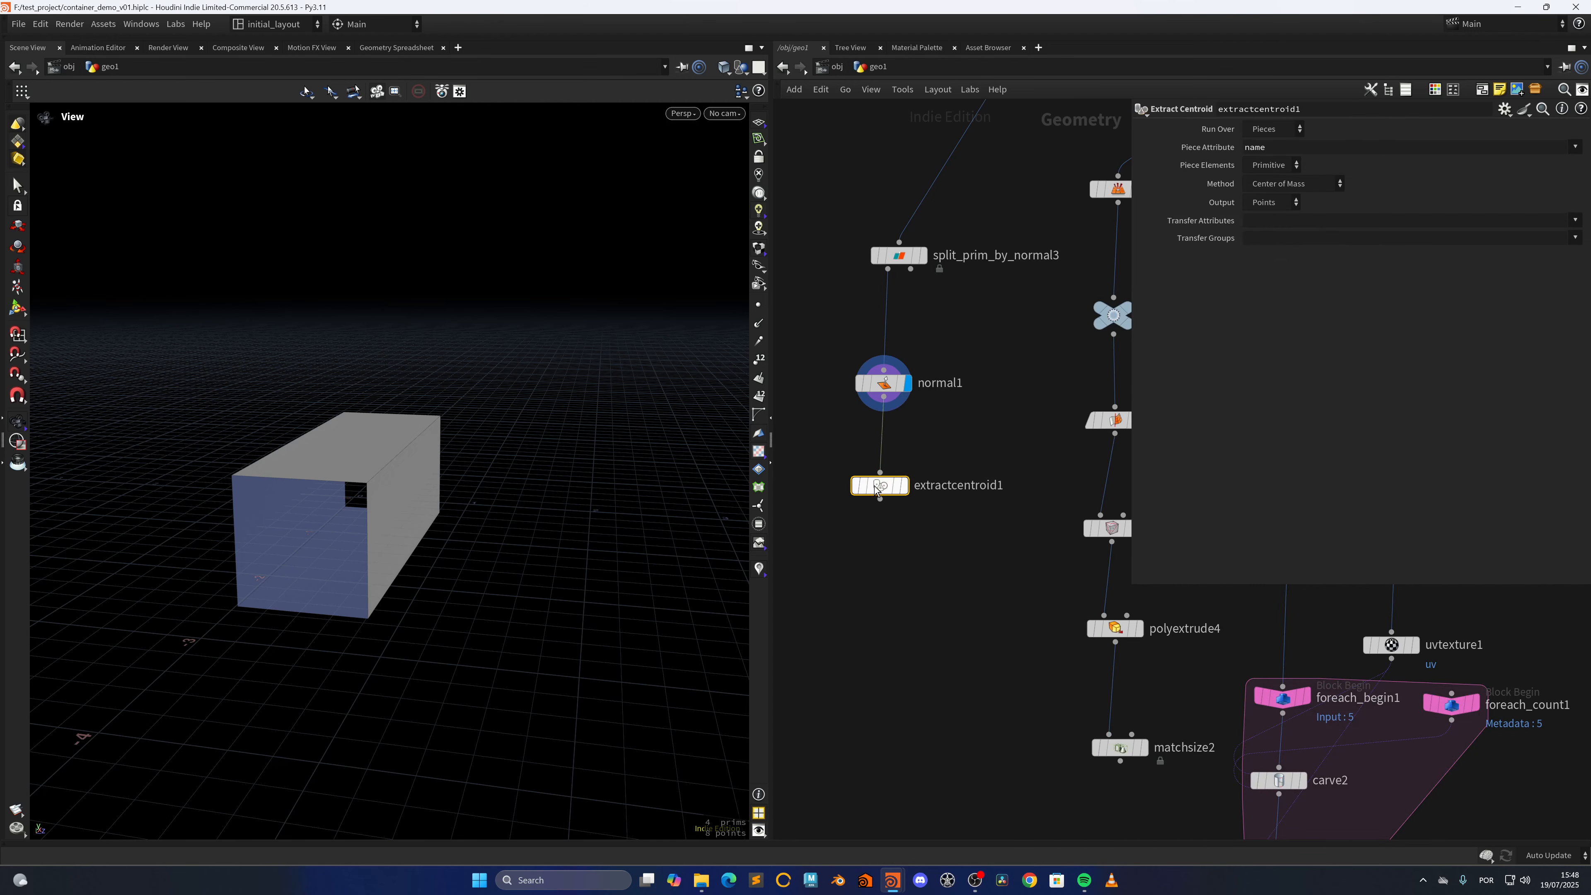
{"action": "left_click", "coordinate": [1274, 135]}
{"action": "left_click", "coordinate": [1271, 148]}
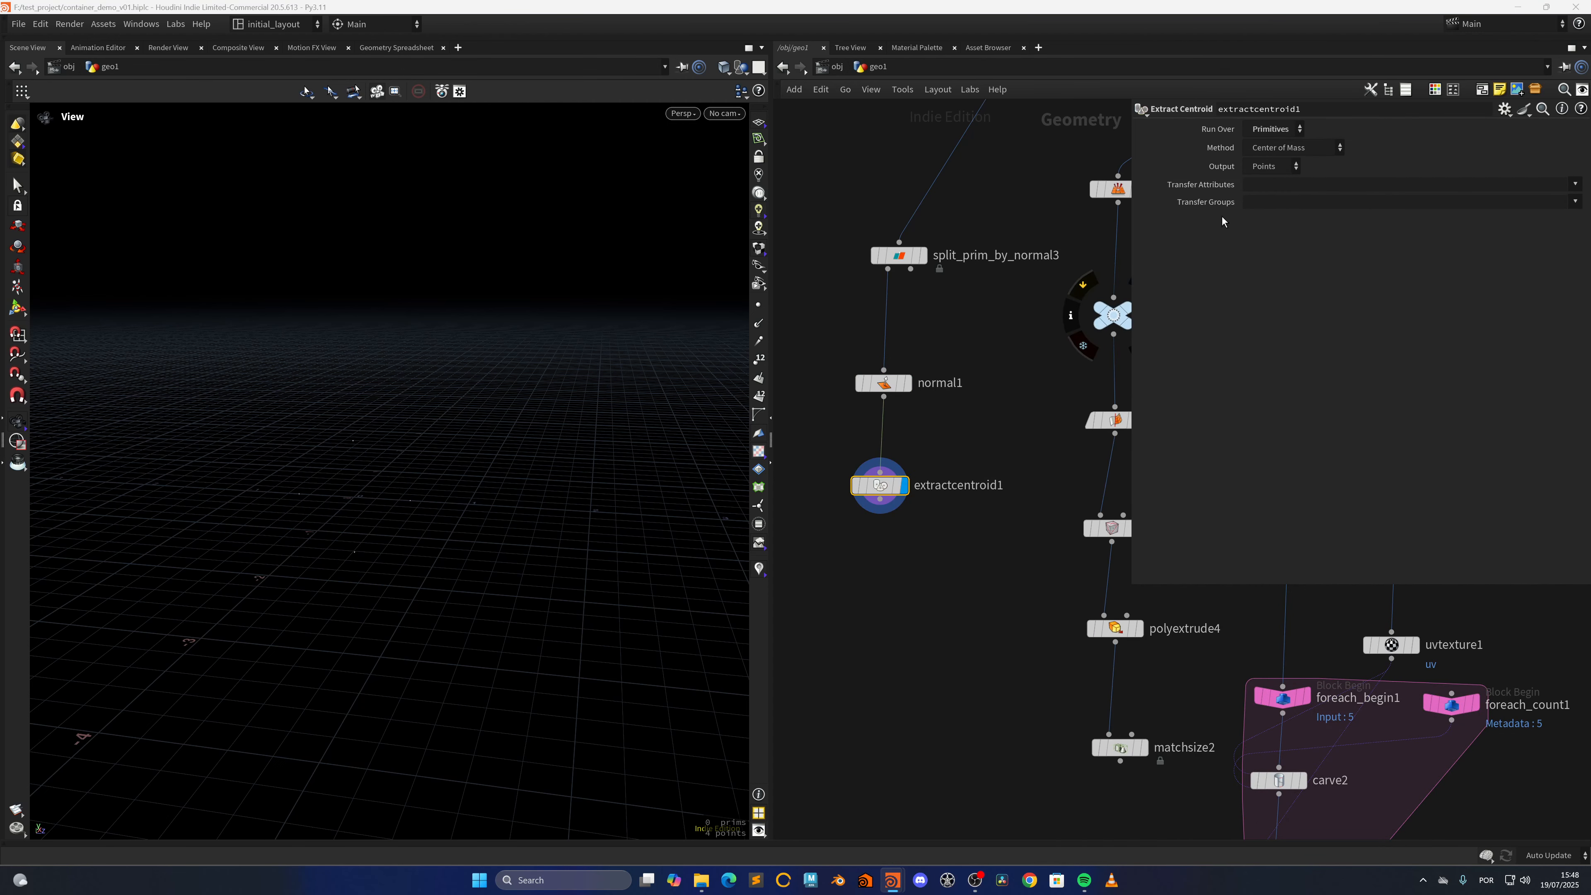
Set extractcentroid1's Transfer Attributes to N and save the scene
{"action": "left_click", "coordinate": [1575, 185]}
{"action": "left_click", "coordinate": [1562, 205]}
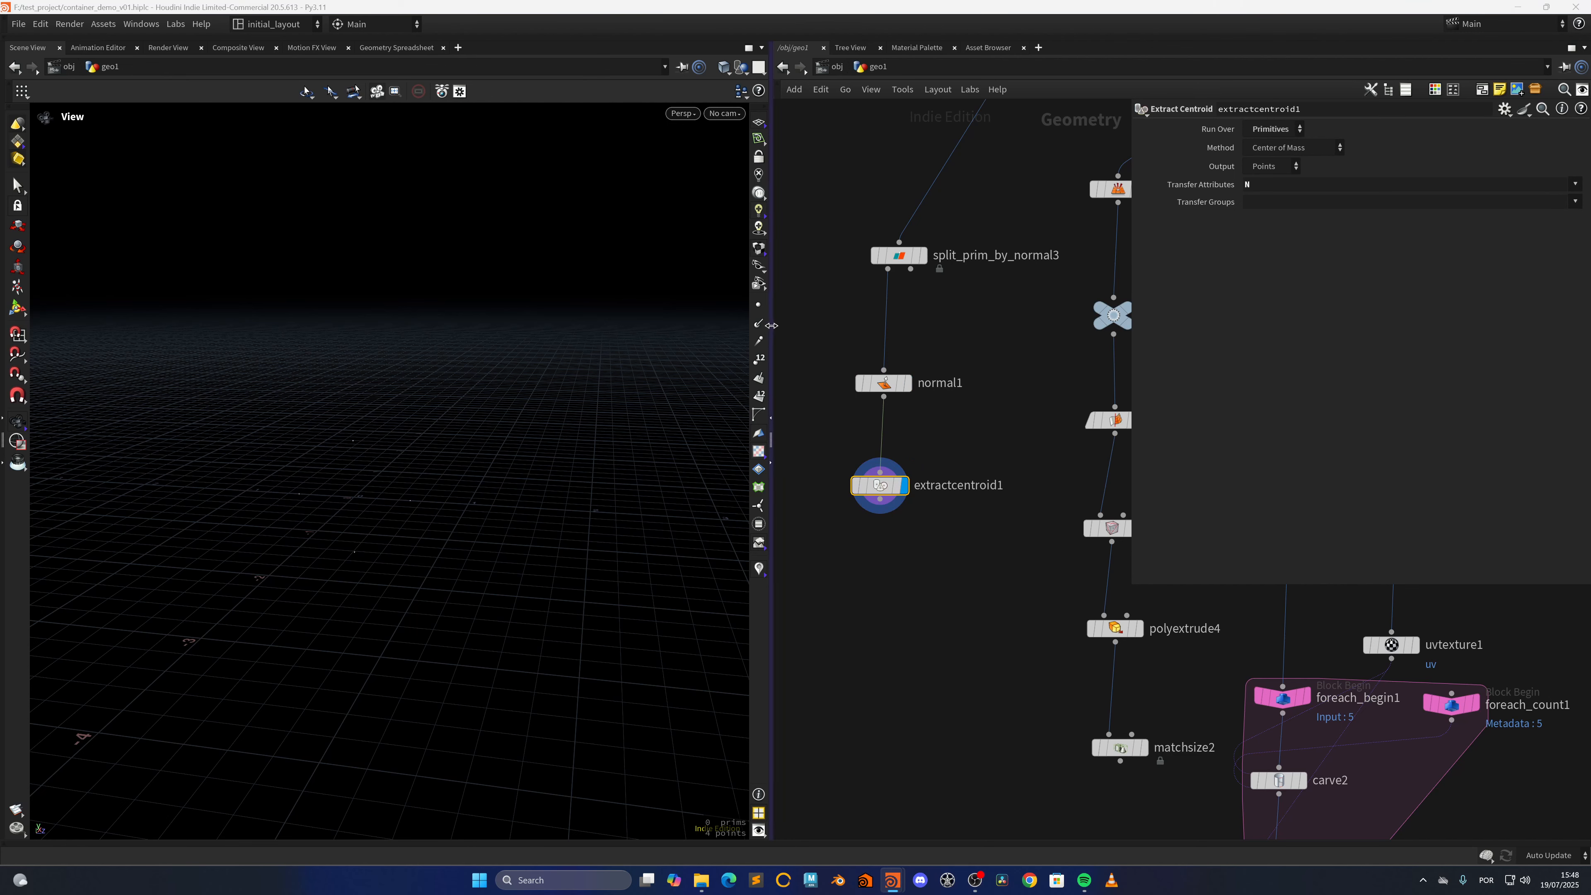
{"action": "key", "text": "ctrl+s"}
{"action": "scroll", "coordinate": [538, 526], "scroll_direction": "down", "scroll_amount": 5}
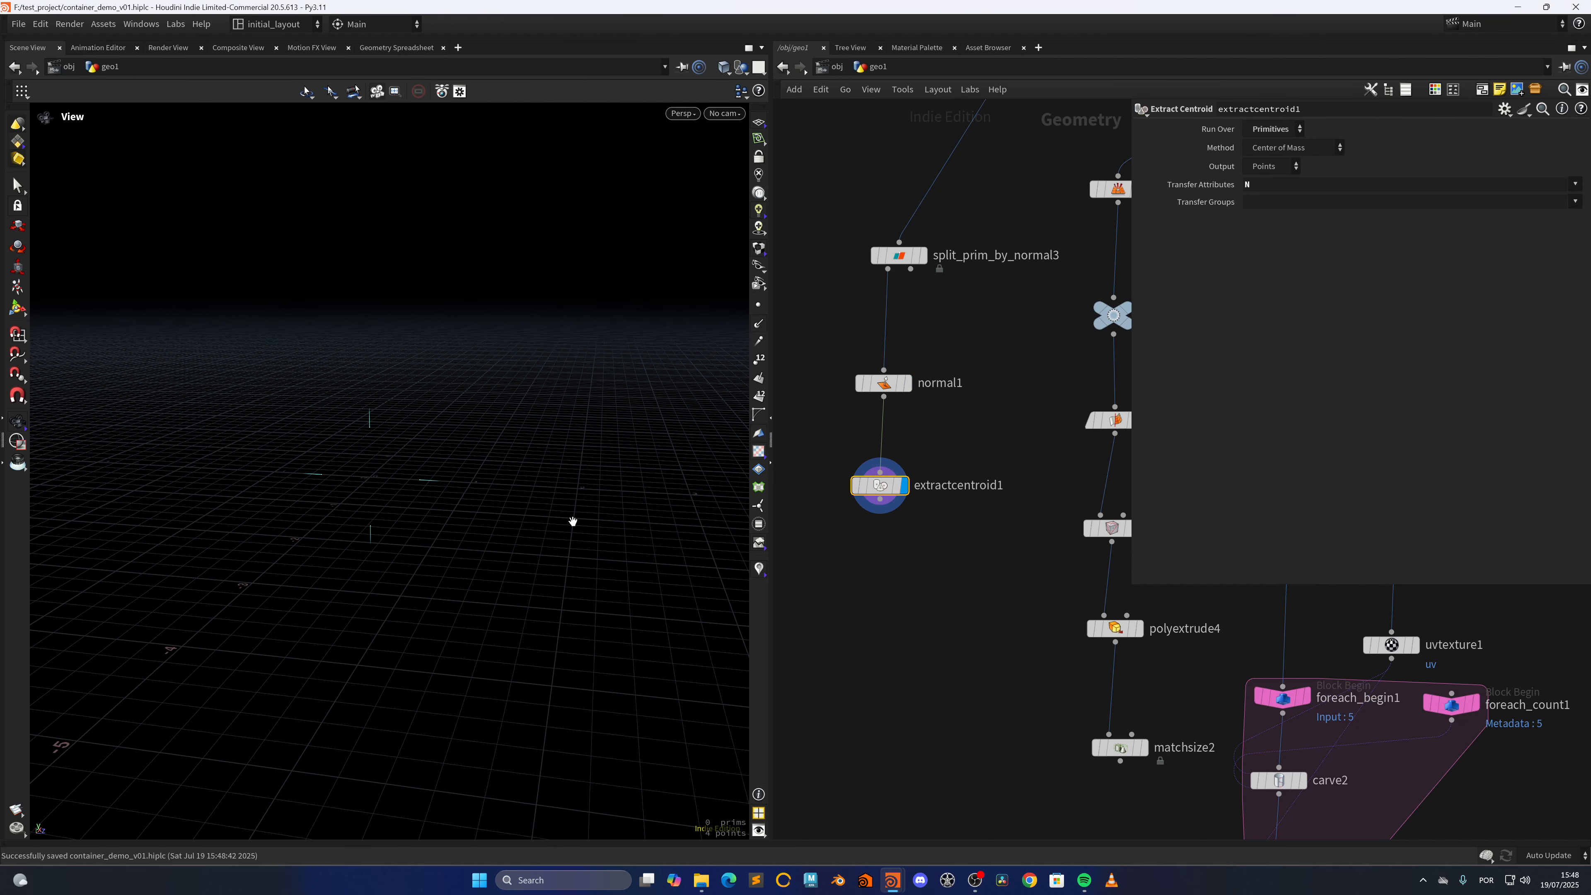
Add a Copy to Points node with matchsize2 as source geometry and extractcentroid1 as target points, and display it
{"action": "scroll", "coordinate": [902, 645], "scroll_direction": "down", "scroll_amount": 5}
{"action": "key", "text": "Tab"}
{"action": "type", "text": "c"}
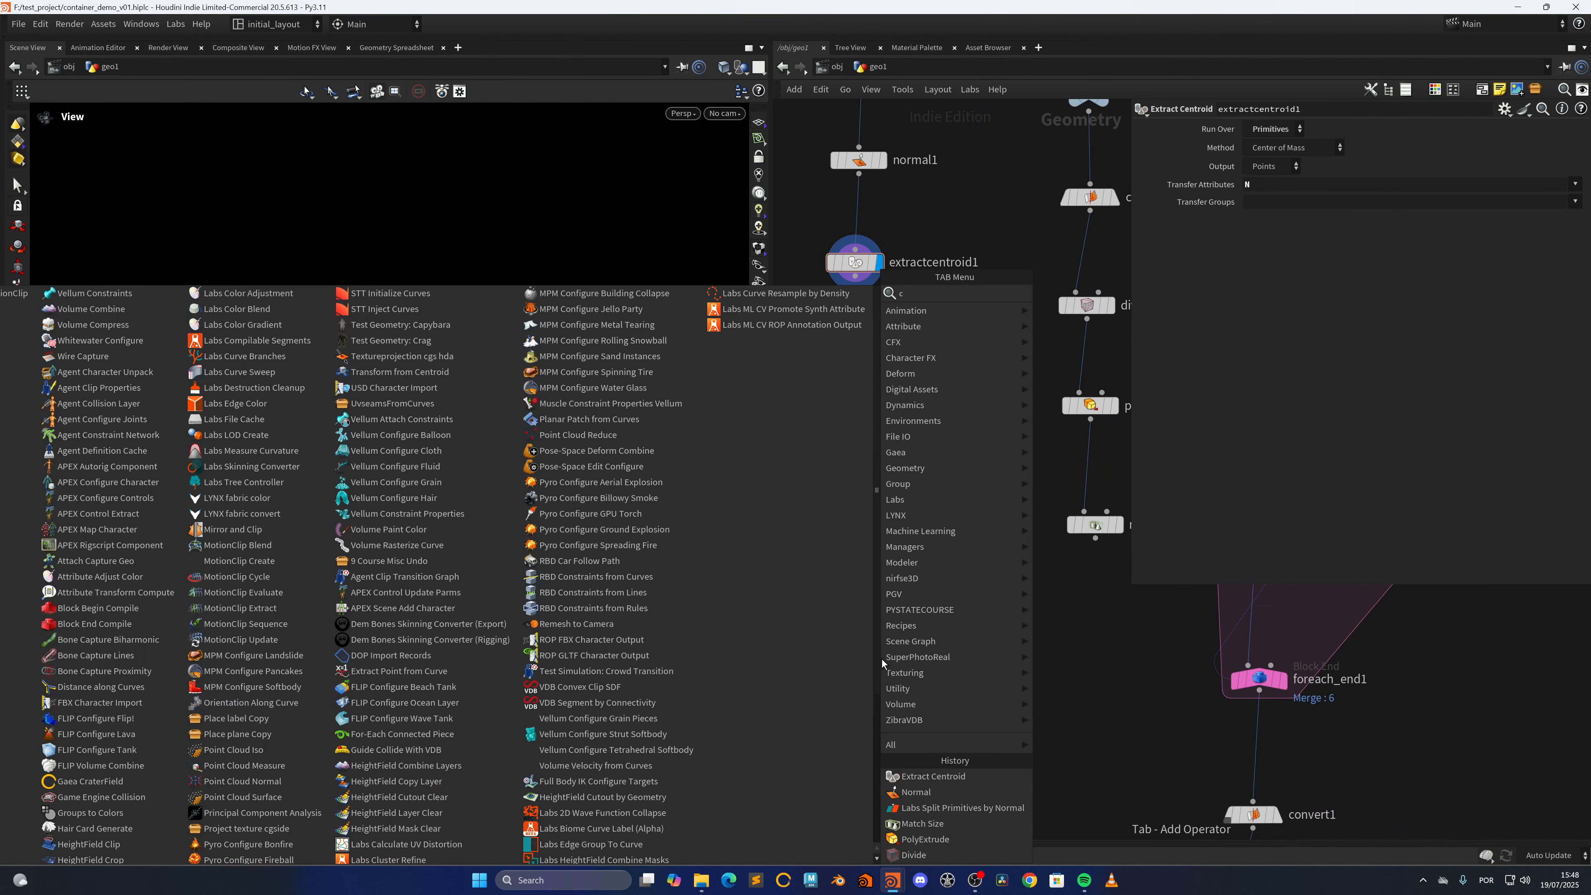
{"action": "type", "text": "tp"}
{"action": "key", "text": "Return"}
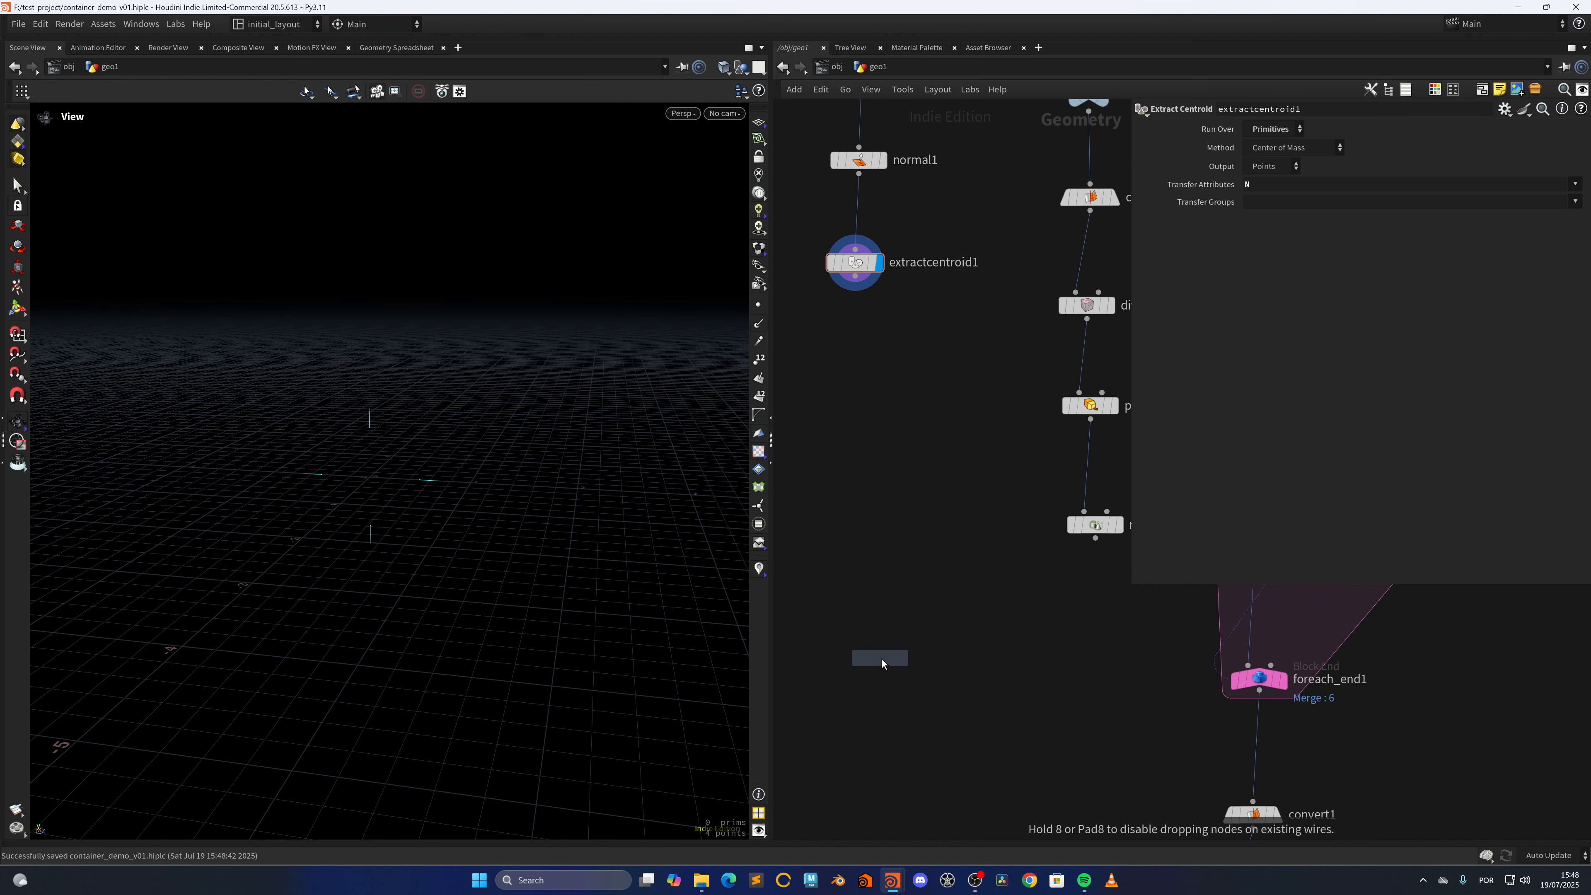
{"action": "left_click", "coordinate": [881, 659]}
{"action": "mouse_move", "coordinate": [868, 644]}
{"action": "left_mouse_down"}
{"action": "mouse_move", "coordinate": [1094, 538]}
{"action": "mouse_move", "coordinate": [848, 660]}
{"action": "left_mouse_up"}
{"action": "left_click_drag", "start_coordinate": [859, 648], "coordinate": [855, 277]}
{"action": "left_click", "coordinate": [869, 661]}
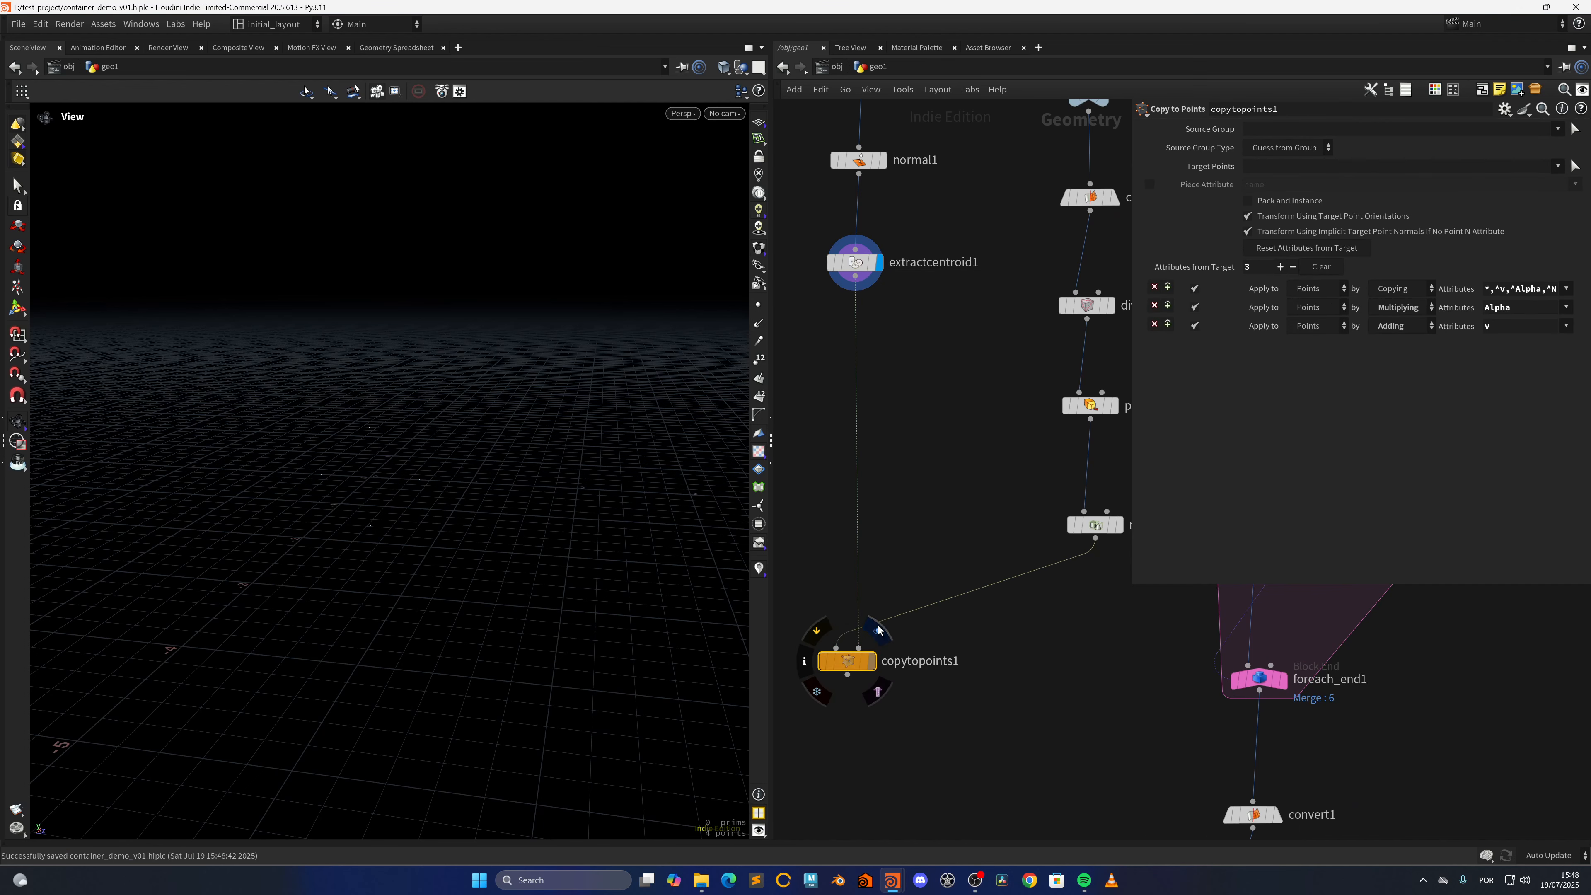
Insert a Peak node between extractcentroid1 and copytopoints1 and turn off Recompute Point Normals
{"action": "left_click_drag", "start_coordinate": [347, 462], "coordinate": [401, 477]}
{"action": "scroll", "coordinate": [905, 467], "scroll_direction": "down", "scroll_amount": 1}
{"action": "scroll", "coordinate": [905, 467], "scroll_direction": "down", "scroll_amount": 1}
{"action": "middle_click_drag", "start_coordinate": [912, 429], "coordinate": [910, 497]}
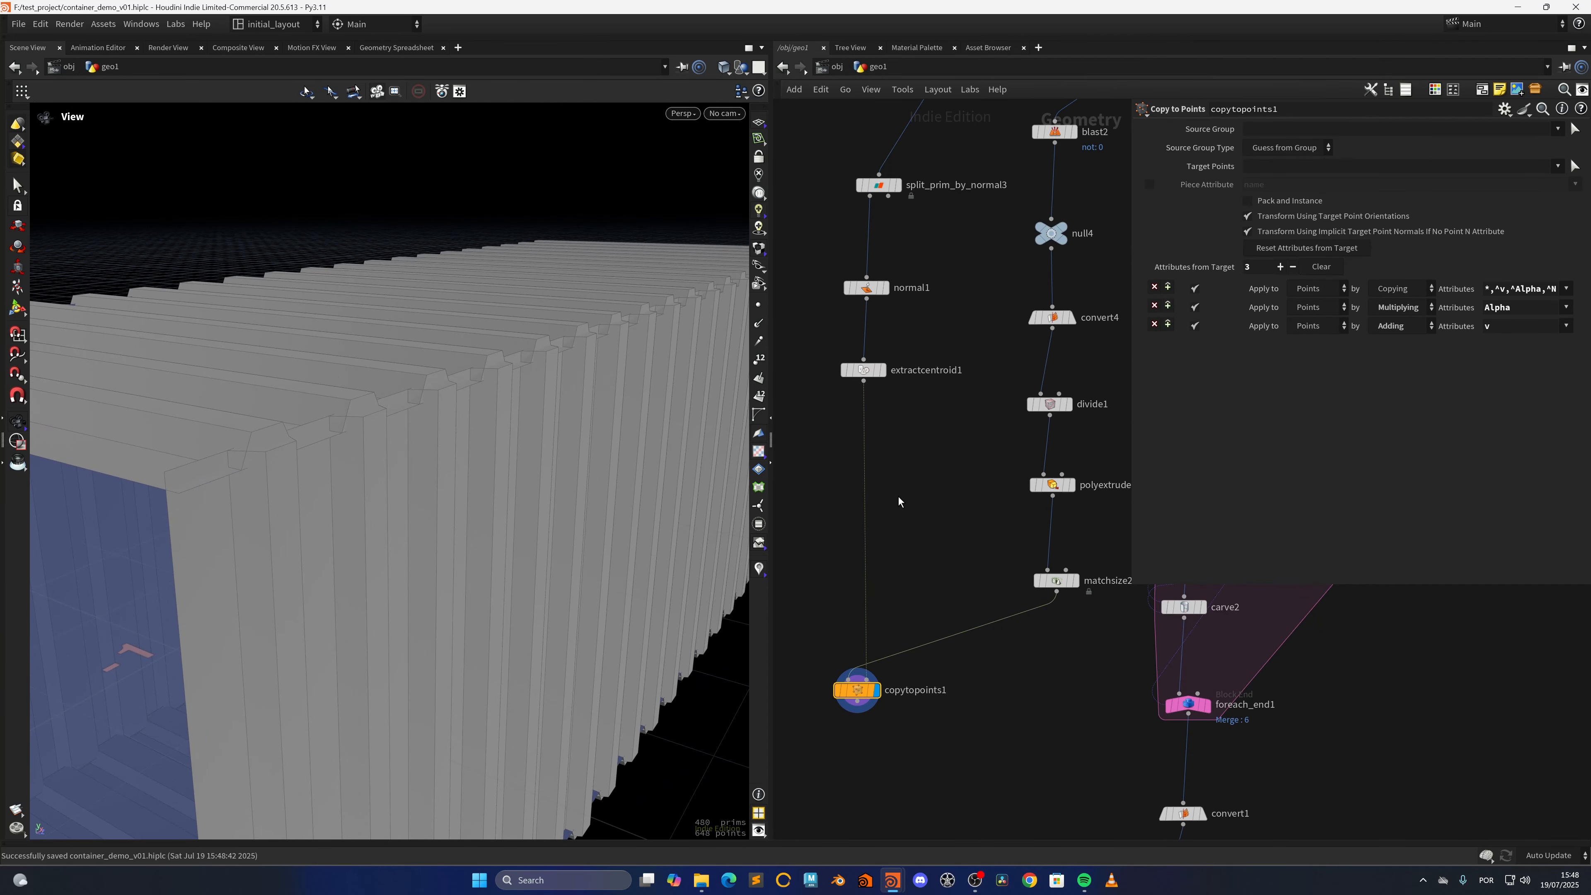
{"action": "key", "text": "Tab"}
{"action": "type", "text": "pea"}
{"action": "key", "text": "Return"}
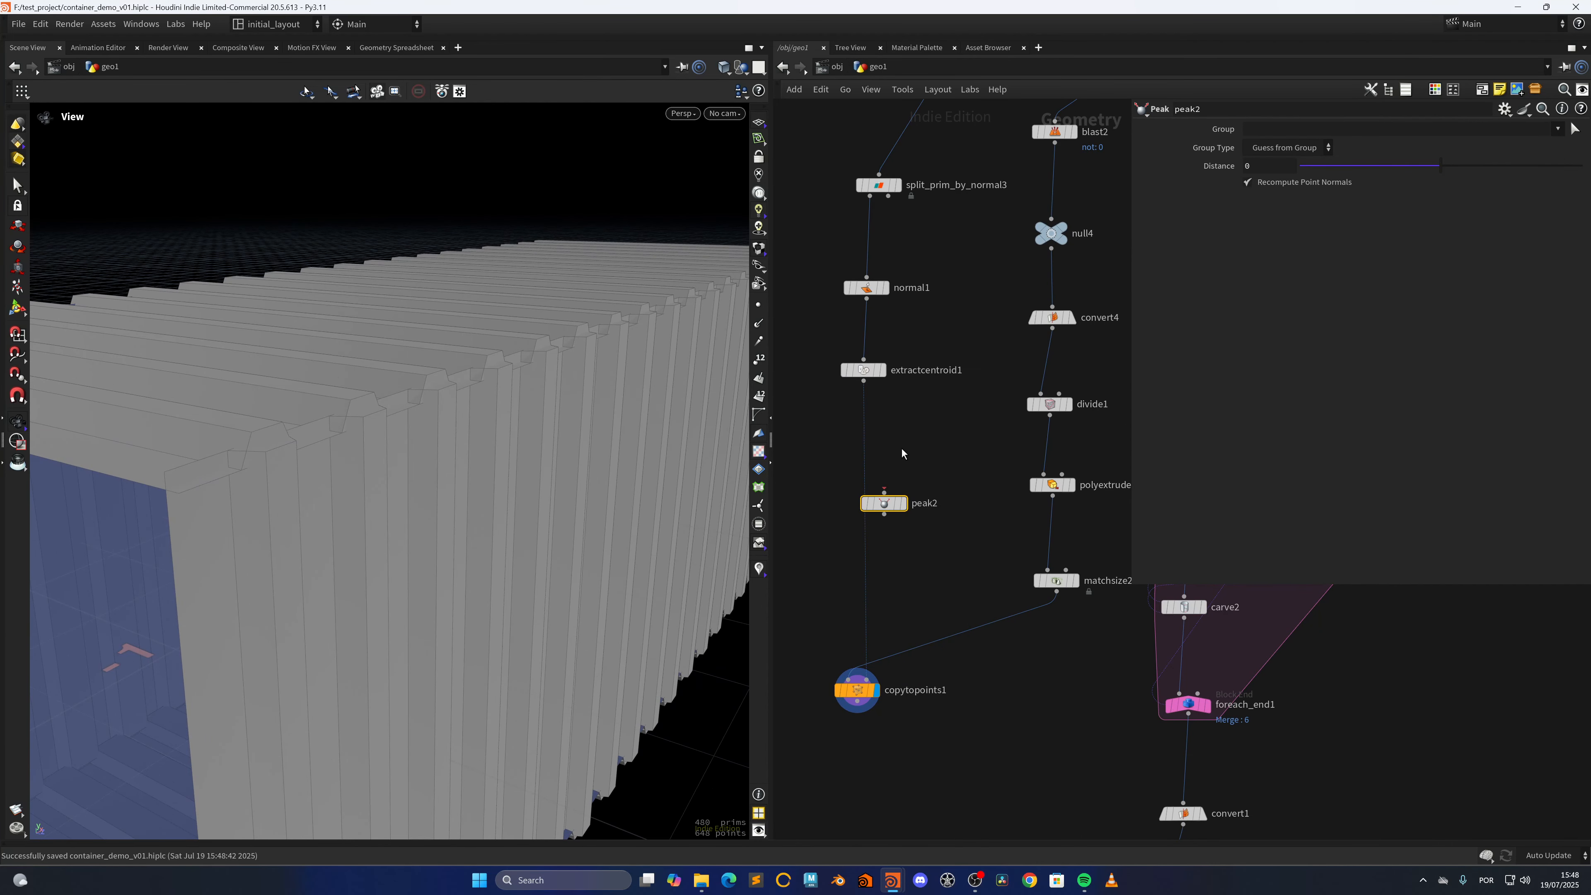
{"action": "left_click", "coordinate": [876, 501]}
{"action": "left_click", "coordinate": [1290, 183]}
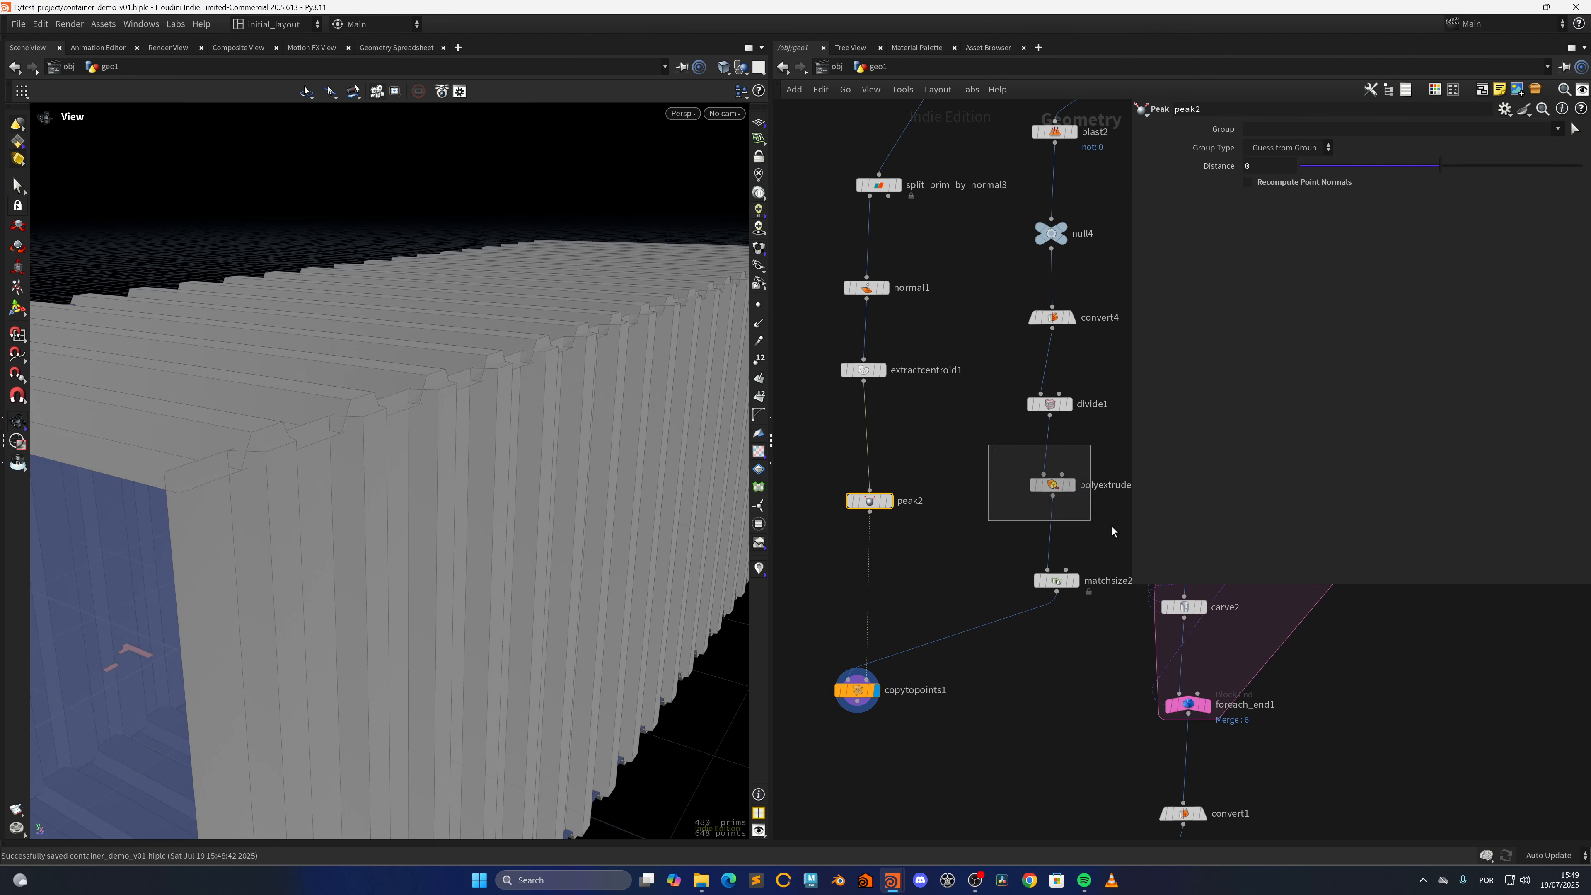
Copy polyextrude4's Distance parameter and paste it as a relative reference into peak2's Distance
{"action": "left_click", "coordinate": [1052, 484]}
{"action": "right_click", "coordinate": [1276, 203]}
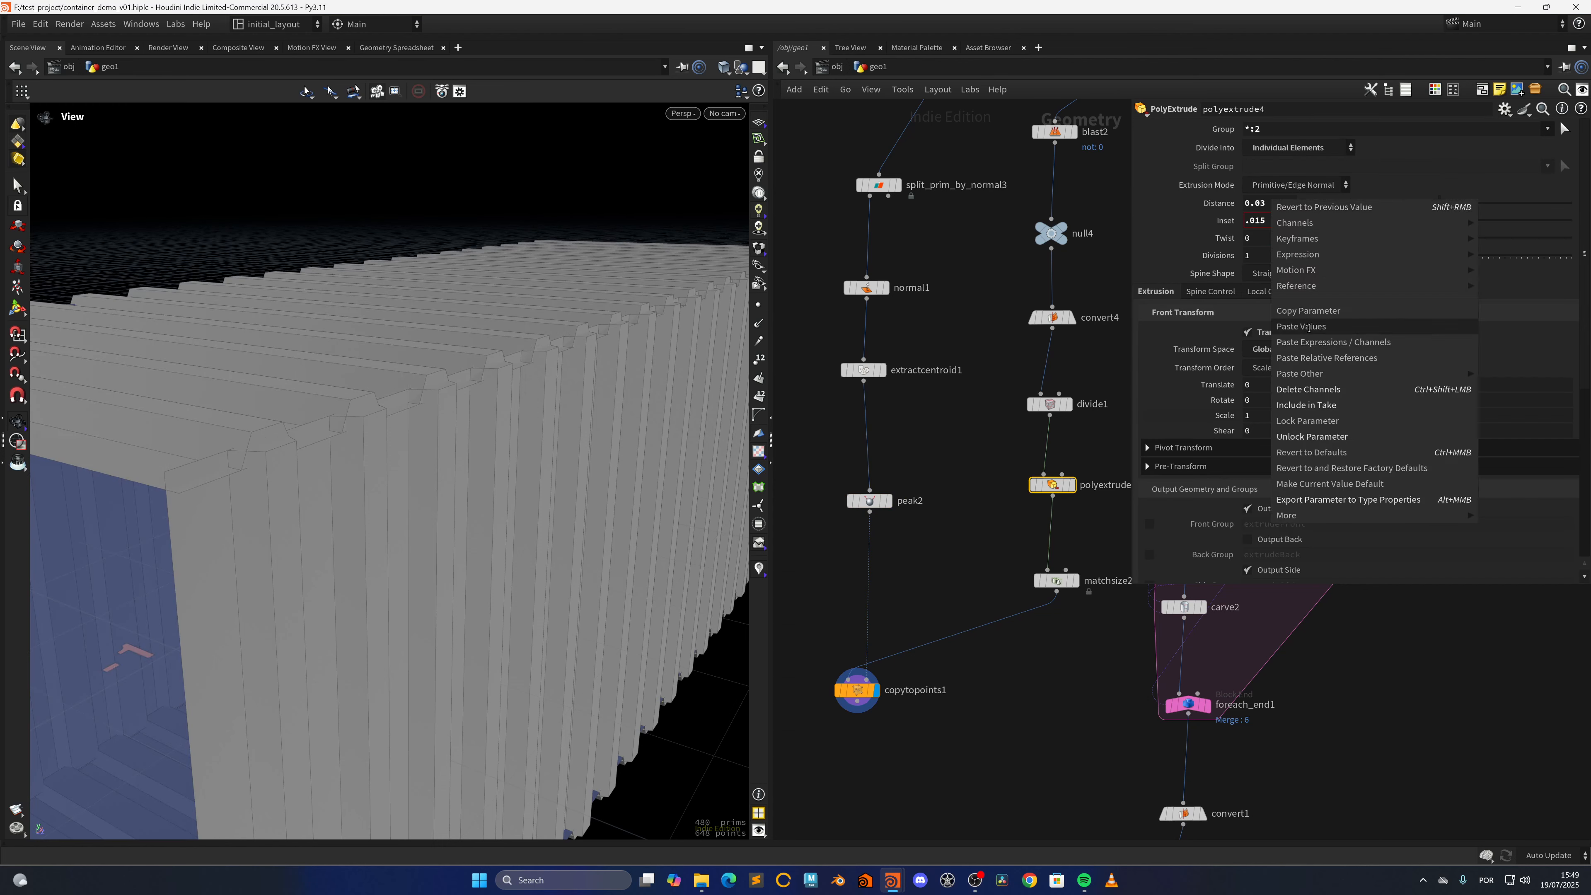
{"action": "left_click", "coordinate": [1314, 305]}
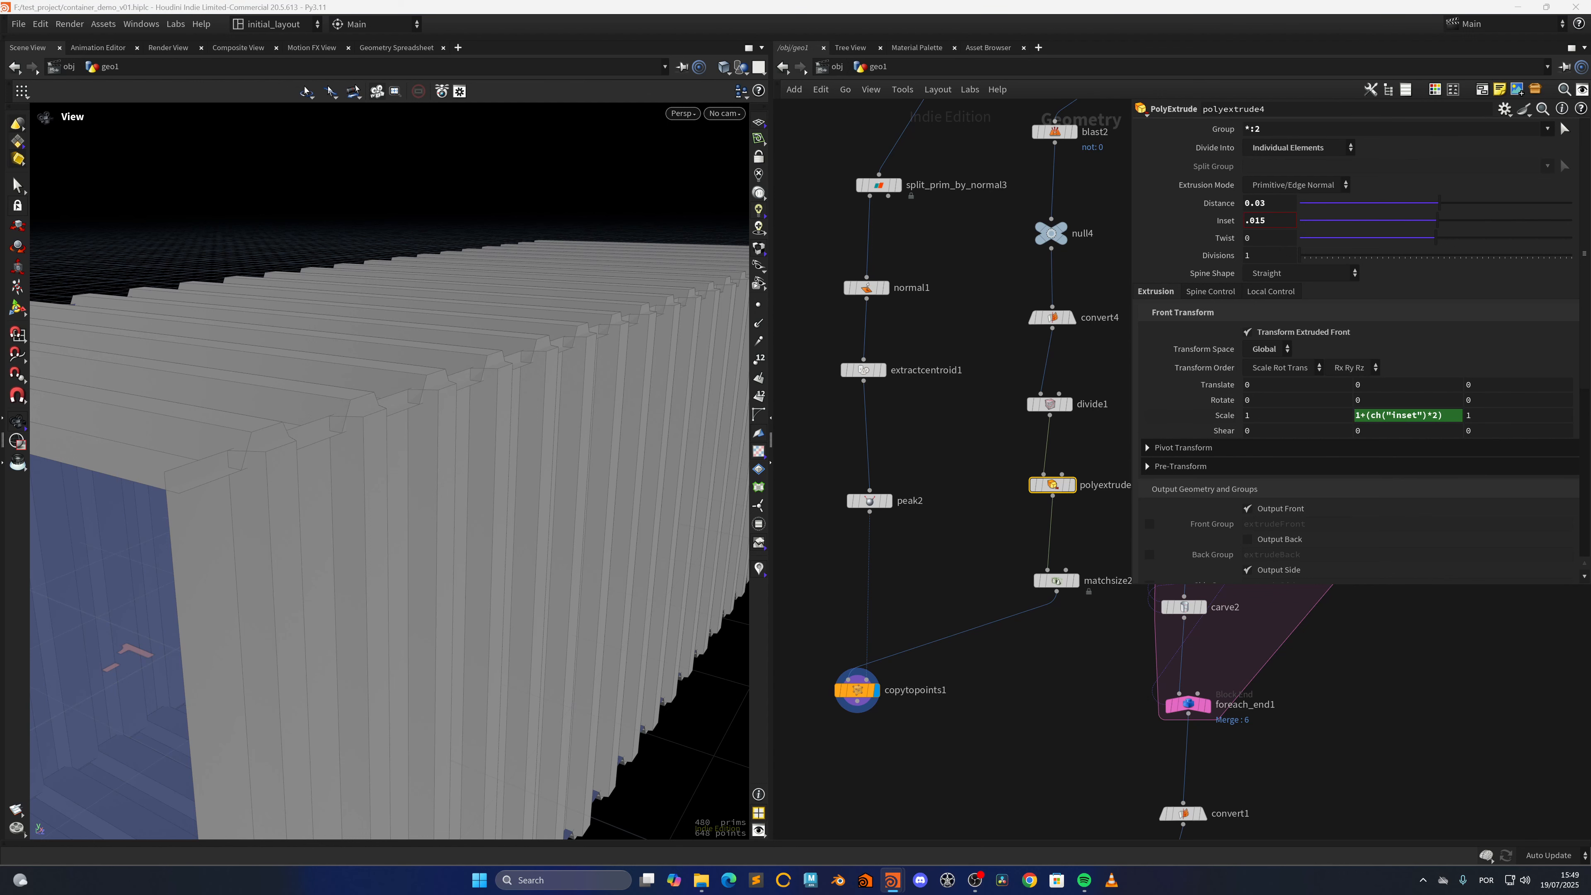
{"action": "left_click", "coordinate": [869, 500]}
{"action": "right_click", "coordinate": [1262, 168]}
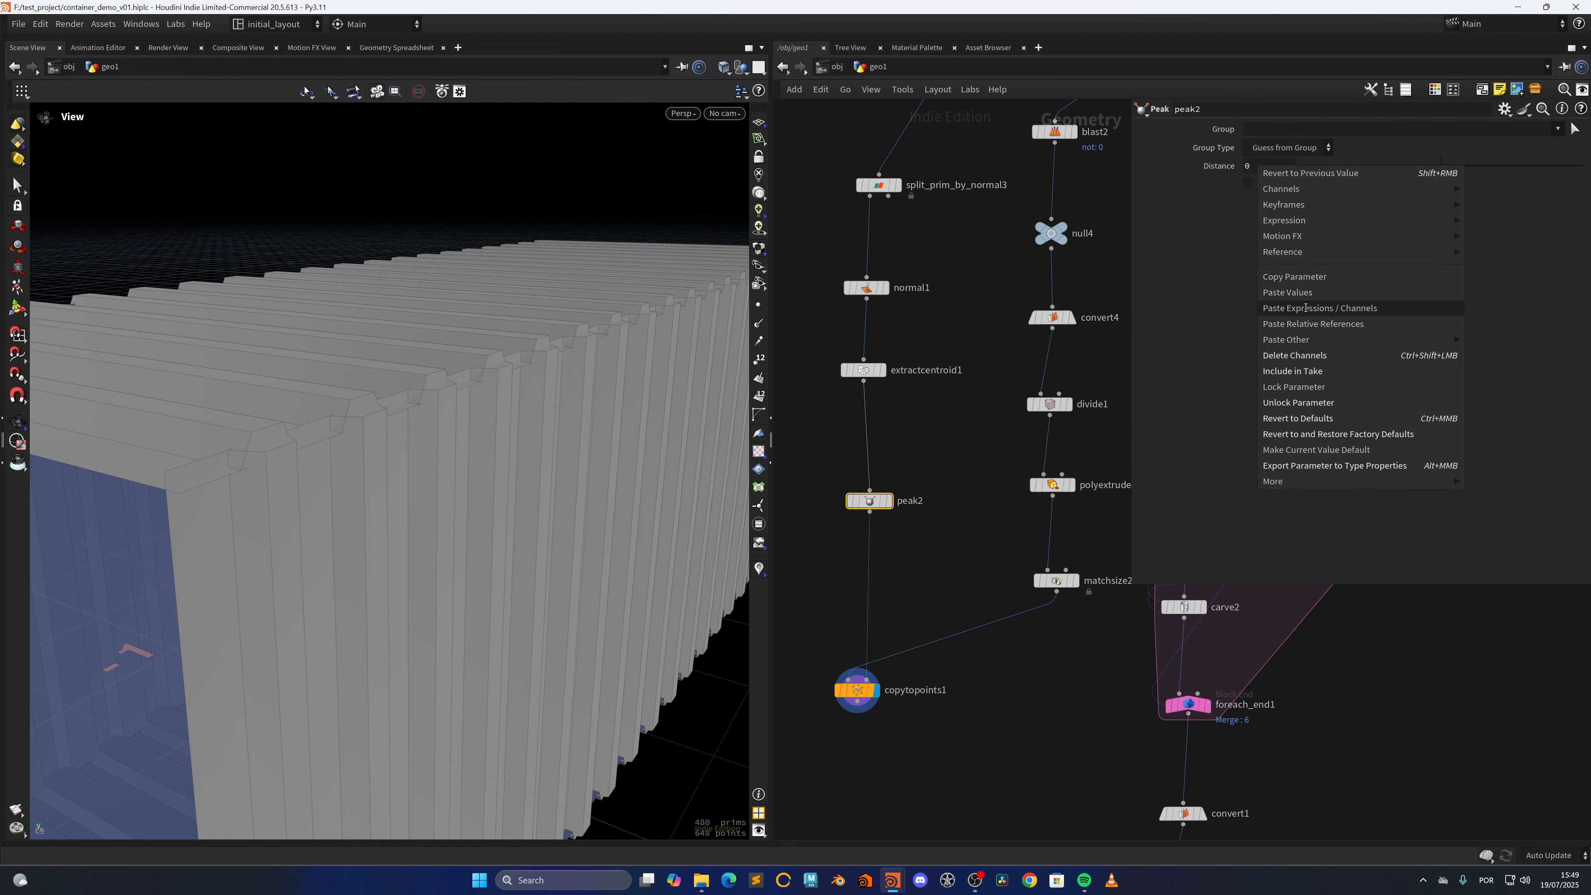
{"action": "left_click", "coordinate": [1233, 307]}
Divide peak2's Distance expression by 2 so it reads ch("../polyextrude4/dist")/2, and save the scene
{"action": "left_click", "coordinate": [1391, 168]}
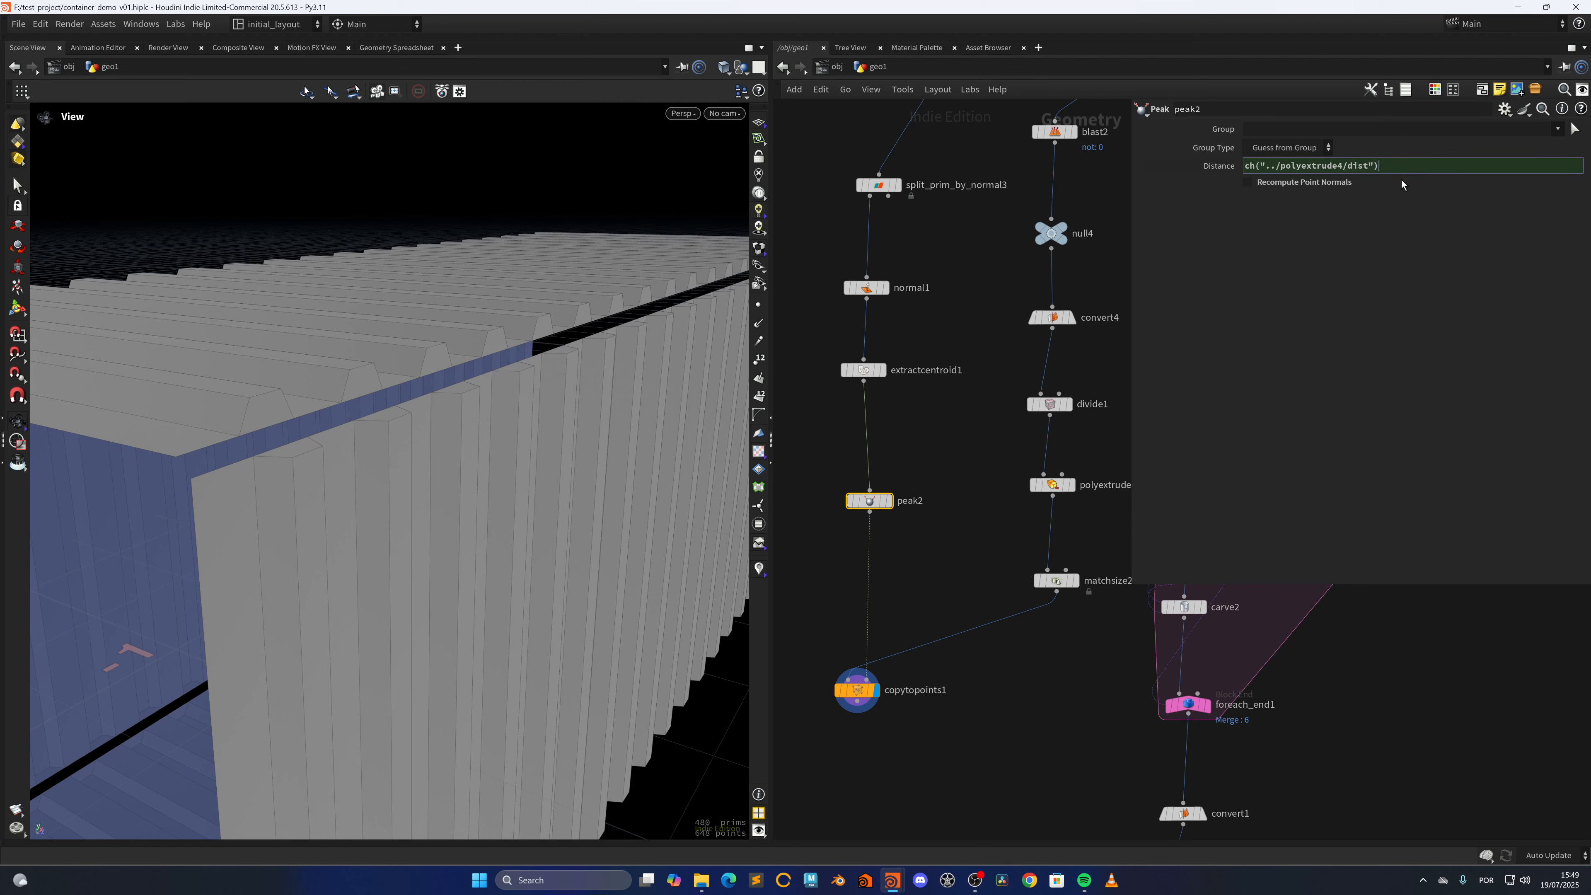
{"action": "type", "text": "/2"}
{"action": "key", "text": "Return"}
{"action": "left_click_drag", "start_coordinate": [427, 412], "coordinate": [498, 419]}
{"action": "scroll", "coordinate": [500, 423], "scroll_direction": "down", "scroll_amount": 3}
{"action": "key", "text": "ctrl+s"}
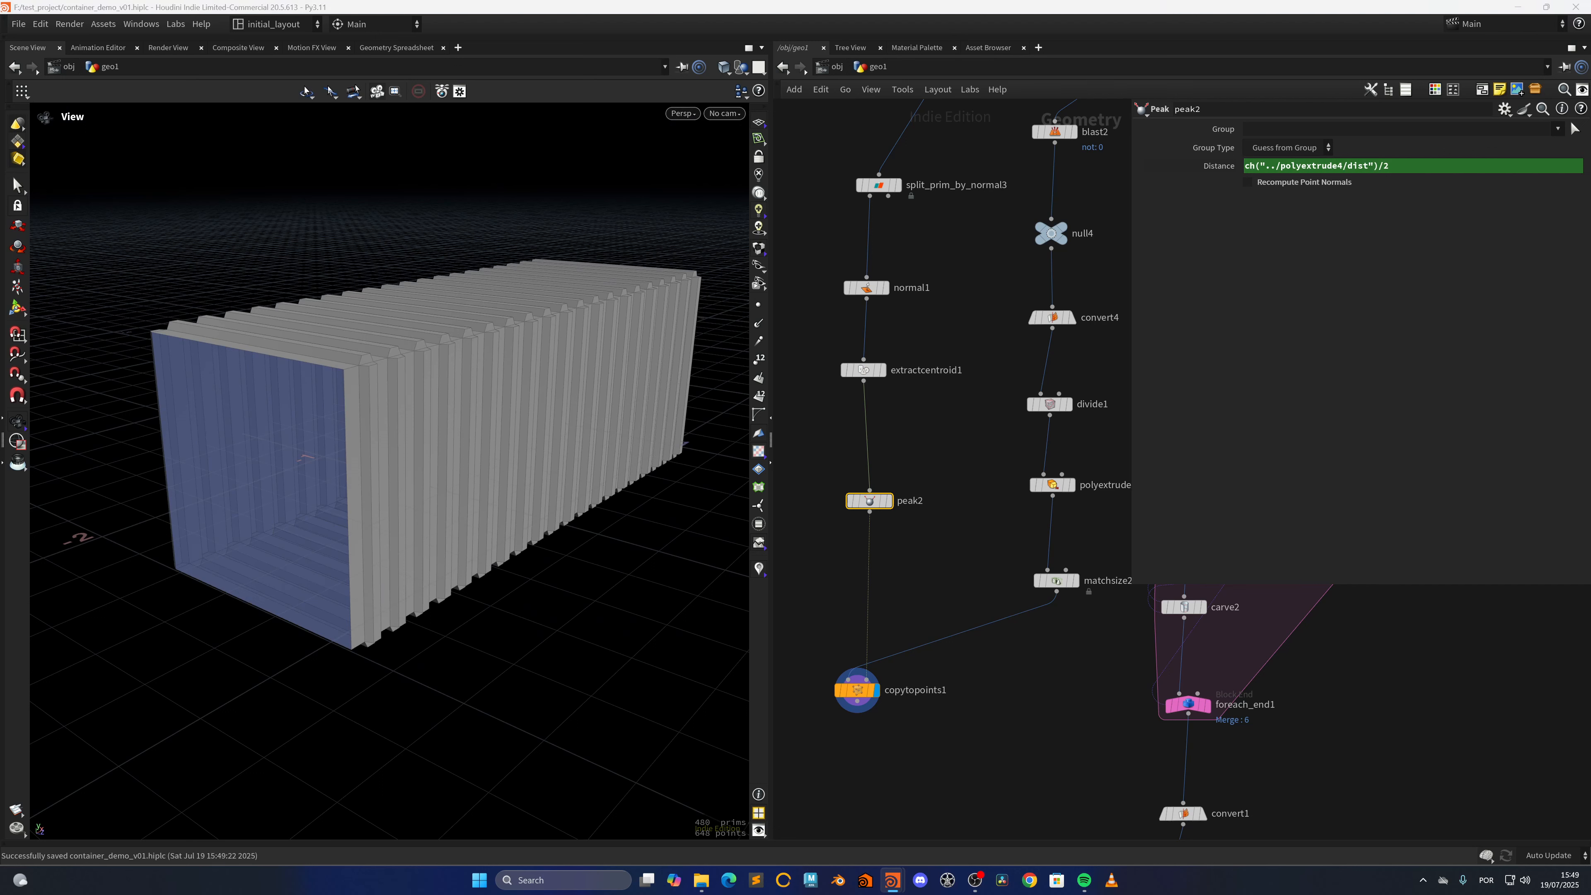
Merge the copytopoints1 walls with the merge2 door output in a new Merge node and display it
{"action": "scroll", "coordinate": [933, 577], "scroll_direction": "down", "scroll_amount": 6}
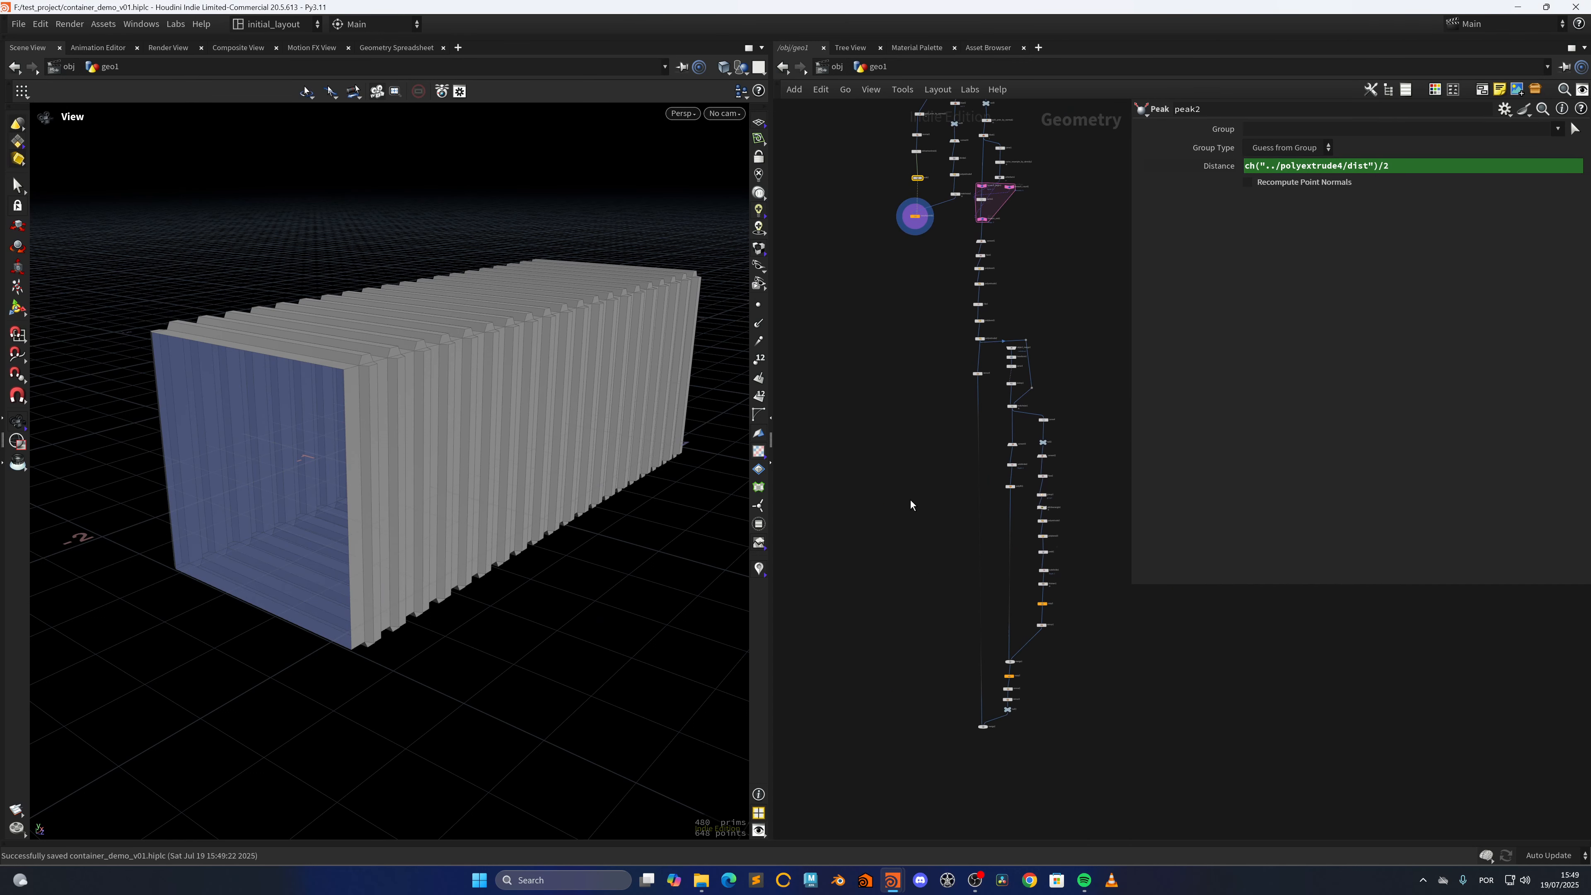
{"action": "scroll", "coordinate": [909, 434], "scroll_direction": "up", "scroll_amount": 10}
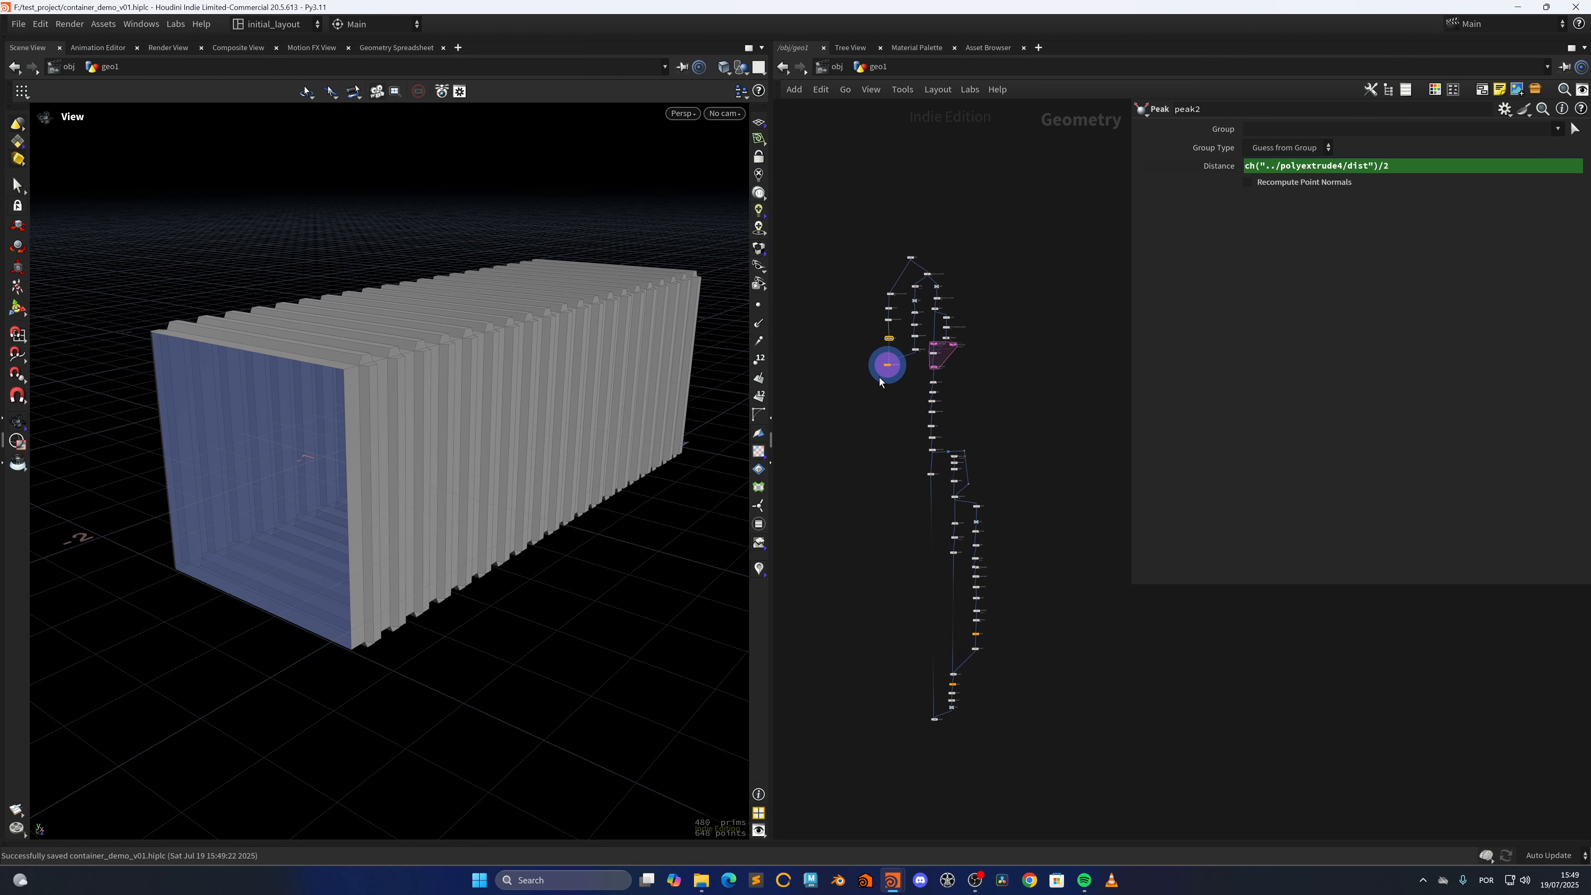
{"action": "left_click", "coordinate": [964, 276]}
{"action": "scroll", "coordinate": [1015, 640], "scroll_direction": "down", "scroll_amount": 8}
{"action": "middle_click_drag", "start_coordinate": [958, 739], "coordinate": [880, 565]}
{"action": "scroll", "coordinate": [927, 514], "scroll_direction": "up", "scroll_amount": 4}
{"action": "scroll", "coordinate": [889, 557], "scroll_direction": "up", "scroll_amount": 3}
{"action": "left_click", "coordinate": [948, 399], "text": "shift"}
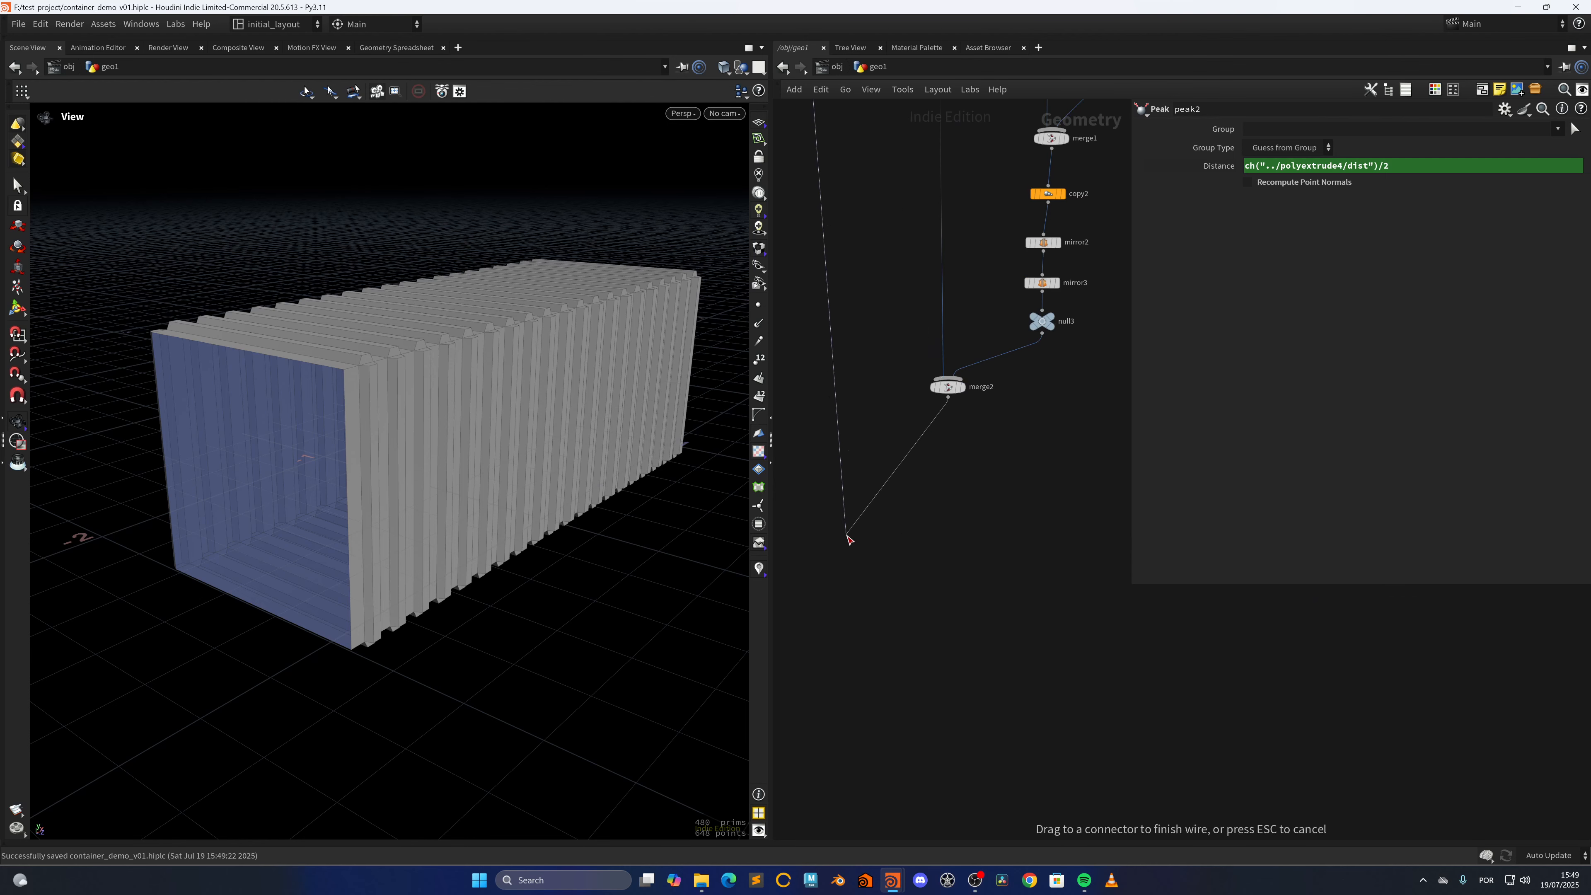
{"action": "left_click", "coordinate": [833, 574]}
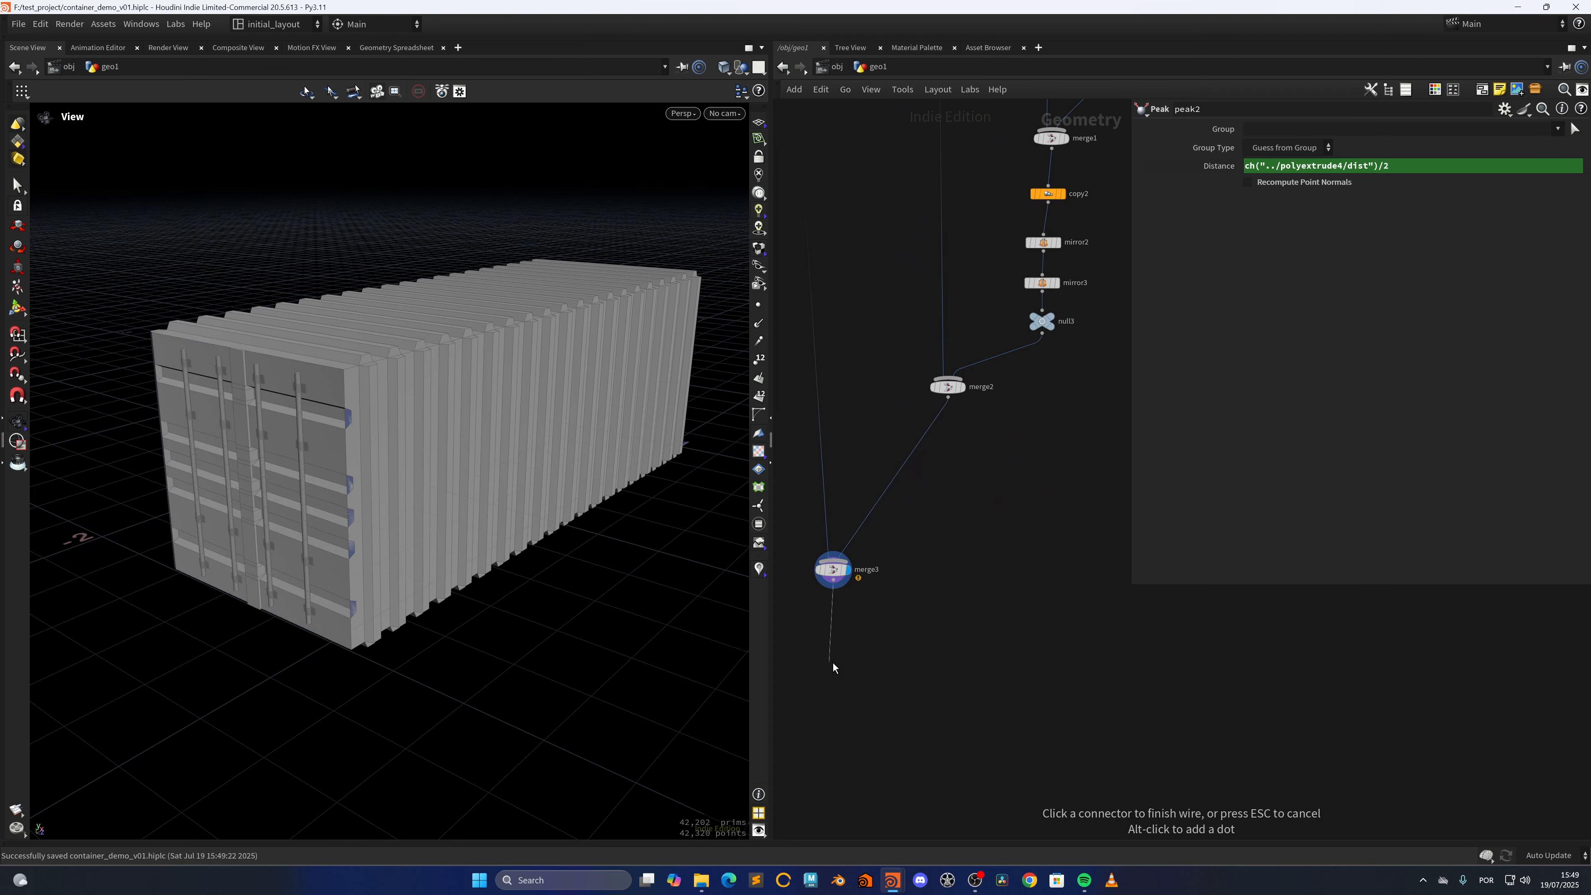
{"action": "key", "text": "Escape"}
Examine how the corrugated walls and roof fit the doors from several sides of the merged container
{"action": "right_click_drag", "start_coordinate": [479, 466], "coordinate": [366, 483]}
{"action": "left_click_drag", "start_coordinate": [366, 483], "coordinate": [570, 486]}
{"action": "middle_click_drag", "start_coordinate": [103, 467], "coordinate": [351, 544]}
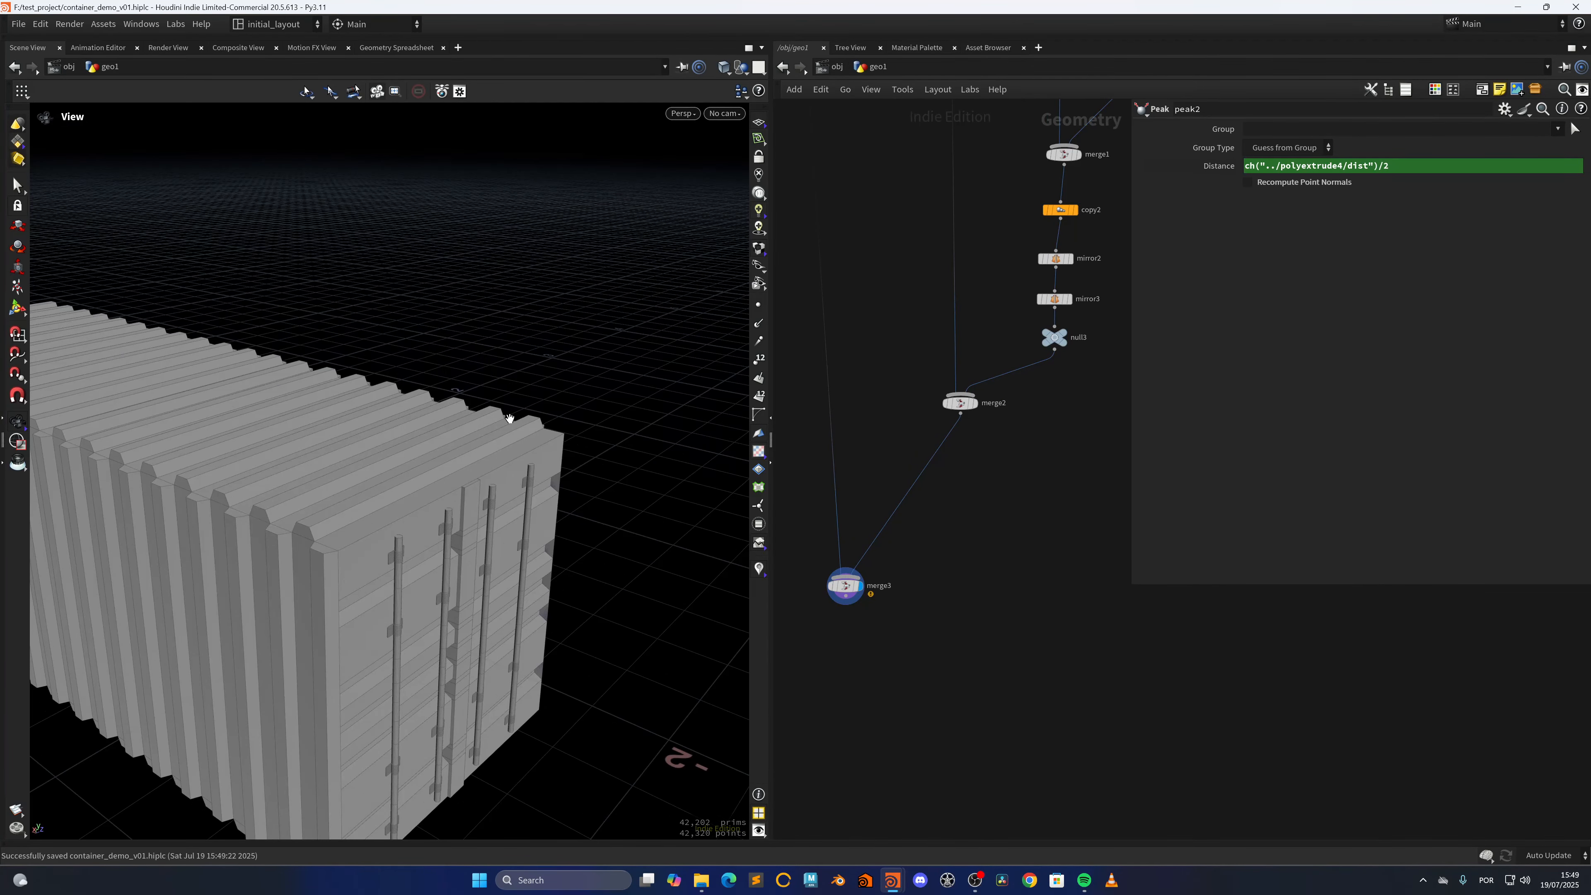
{"action": "left_click_drag", "start_coordinate": [431, 451], "coordinate": [297, 481]}
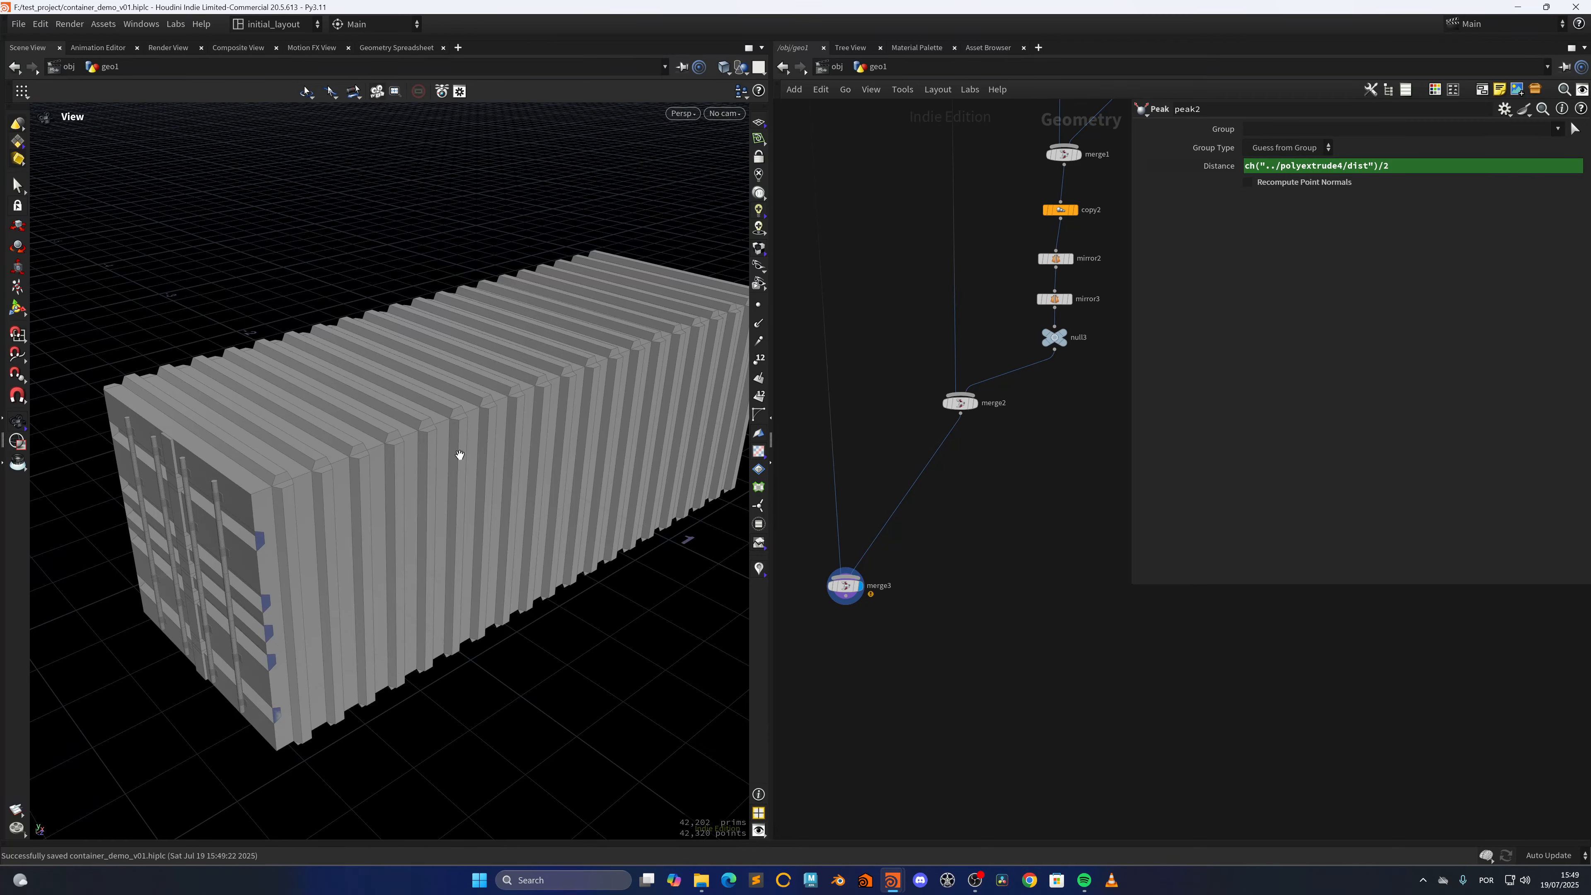
{"action": "right_click_drag", "start_coordinate": [460, 455], "coordinate": [280, 516]}
{"action": "left_click_drag", "start_coordinate": [280, 516], "coordinate": [342, 516]}
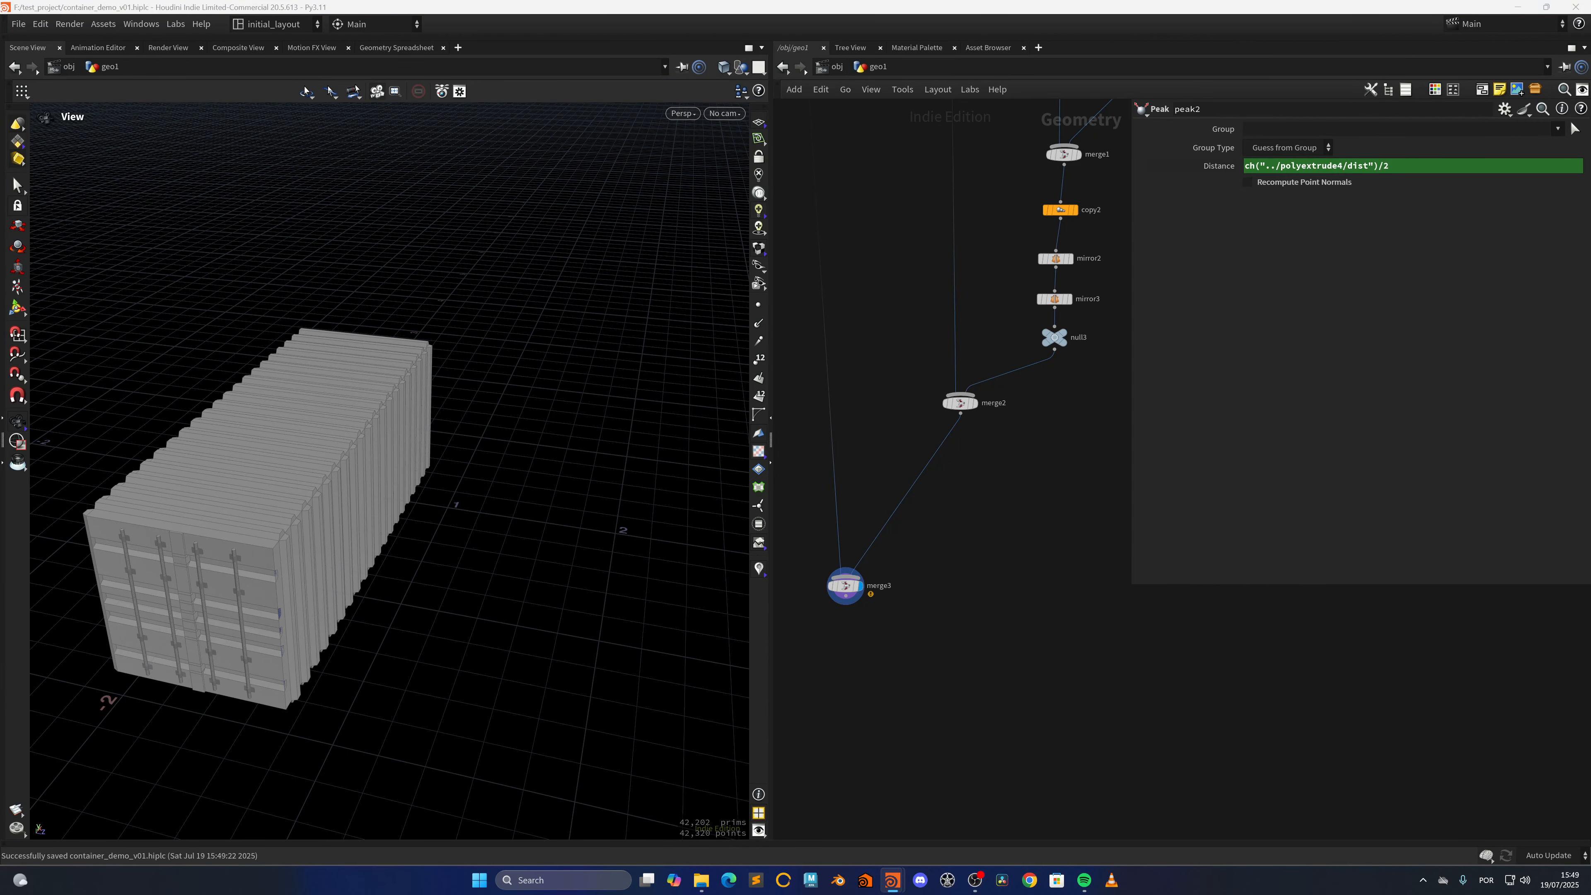
Copy the box1 node at the start of the network
{"action": "scroll", "coordinate": [884, 320], "scroll_direction": "down", "scroll_amount": 8}
{"action": "middle_click_drag", "start_coordinate": [885, 319], "coordinate": [854, 491]}
{"action": "scroll", "coordinate": [851, 281], "scroll_direction": "up", "scroll_amount": 6}
{"action": "left_click", "coordinate": [920, 388]}
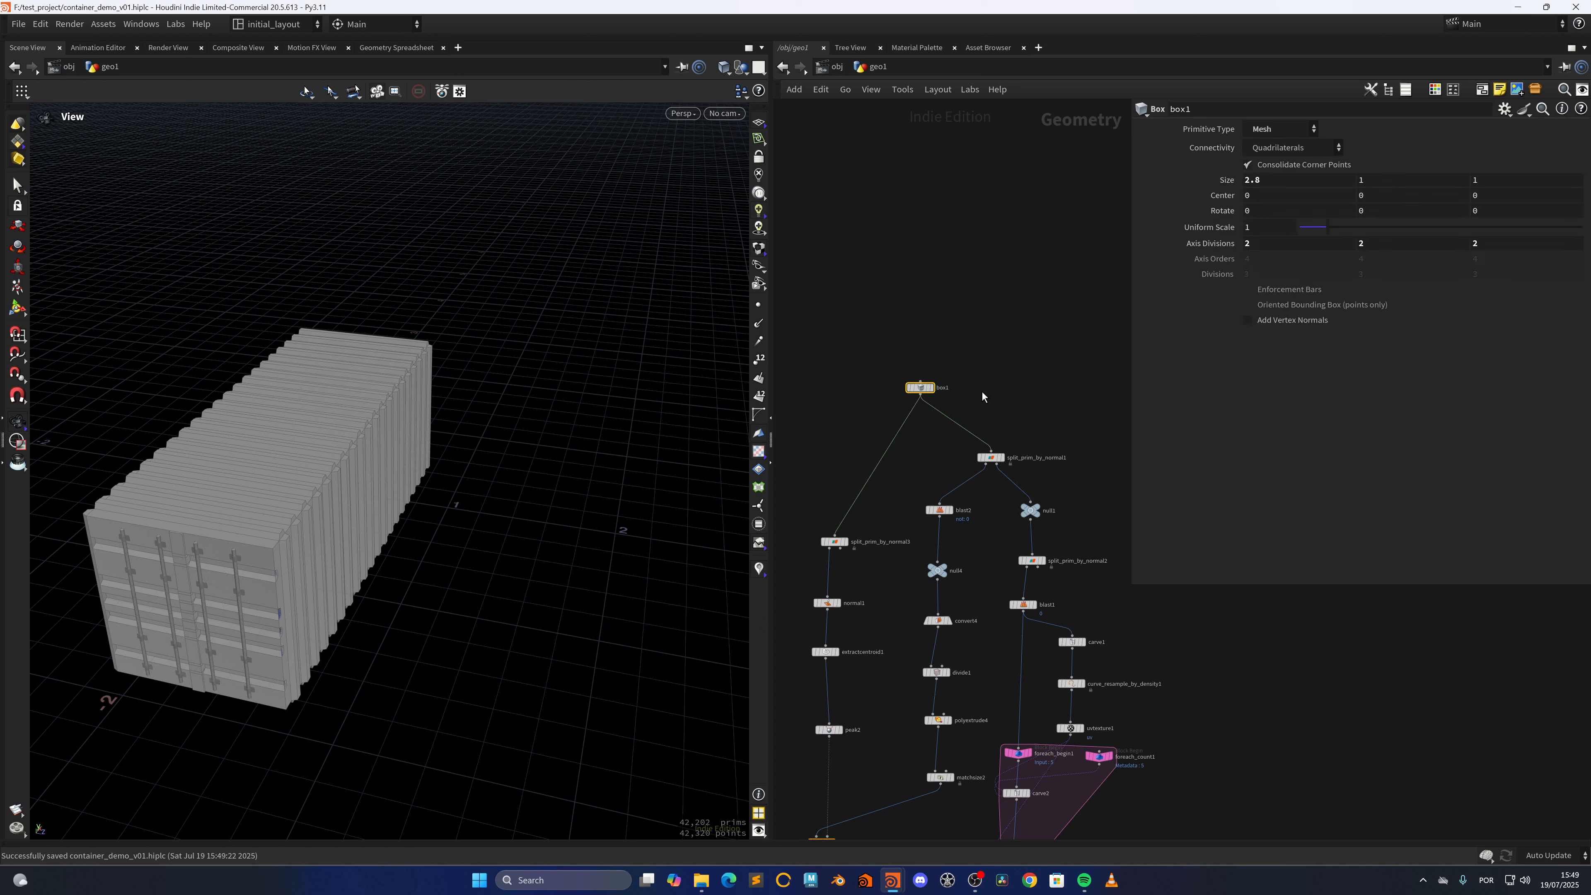
{"action": "key", "text": "ctrl+z"}
{"action": "left_click_drag", "start_coordinate": [870, 402], "coordinate": [902, 466]}
{"action": "key", "text": "ctrl+x"}
{"action": "scroll", "coordinate": [901, 479], "scroll_direction": "down", "scroll_amount": 9}
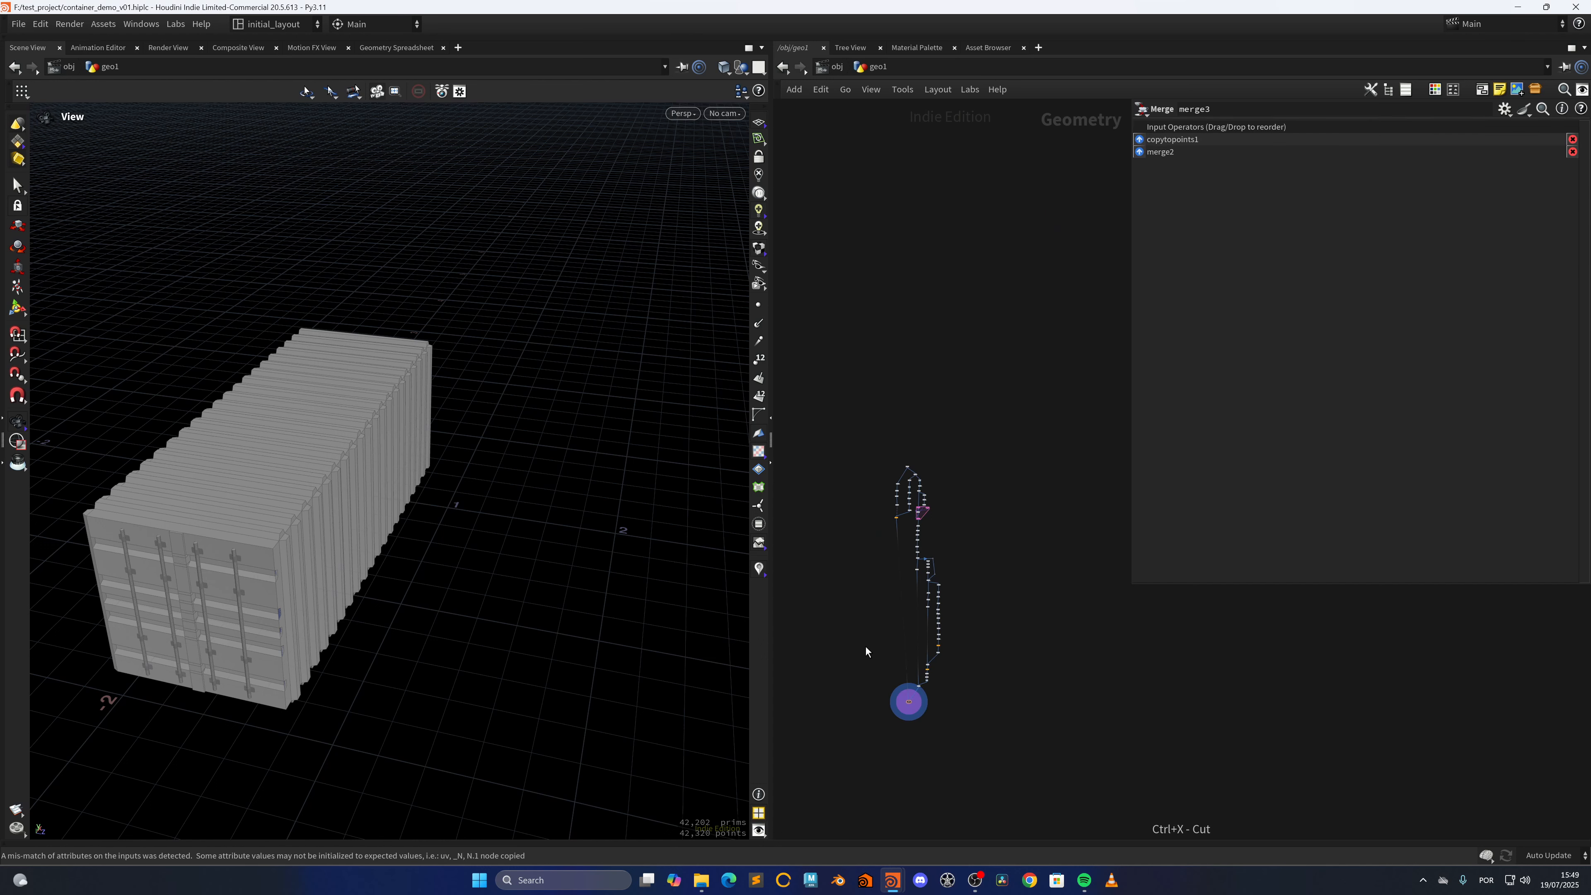
Move merge3 aside, paste the copied box as an Object Merge node referencing ../box1 in empty network space, and display it
{"action": "middle_click_drag", "start_coordinate": [915, 580], "coordinate": [959, 188]}
{"action": "scroll", "coordinate": [876, 480], "scroll_direction": "up", "scroll_amount": 9}
{"action": "middle_click_drag", "start_coordinate": [906, 771], "coordinate": [926, 398]}
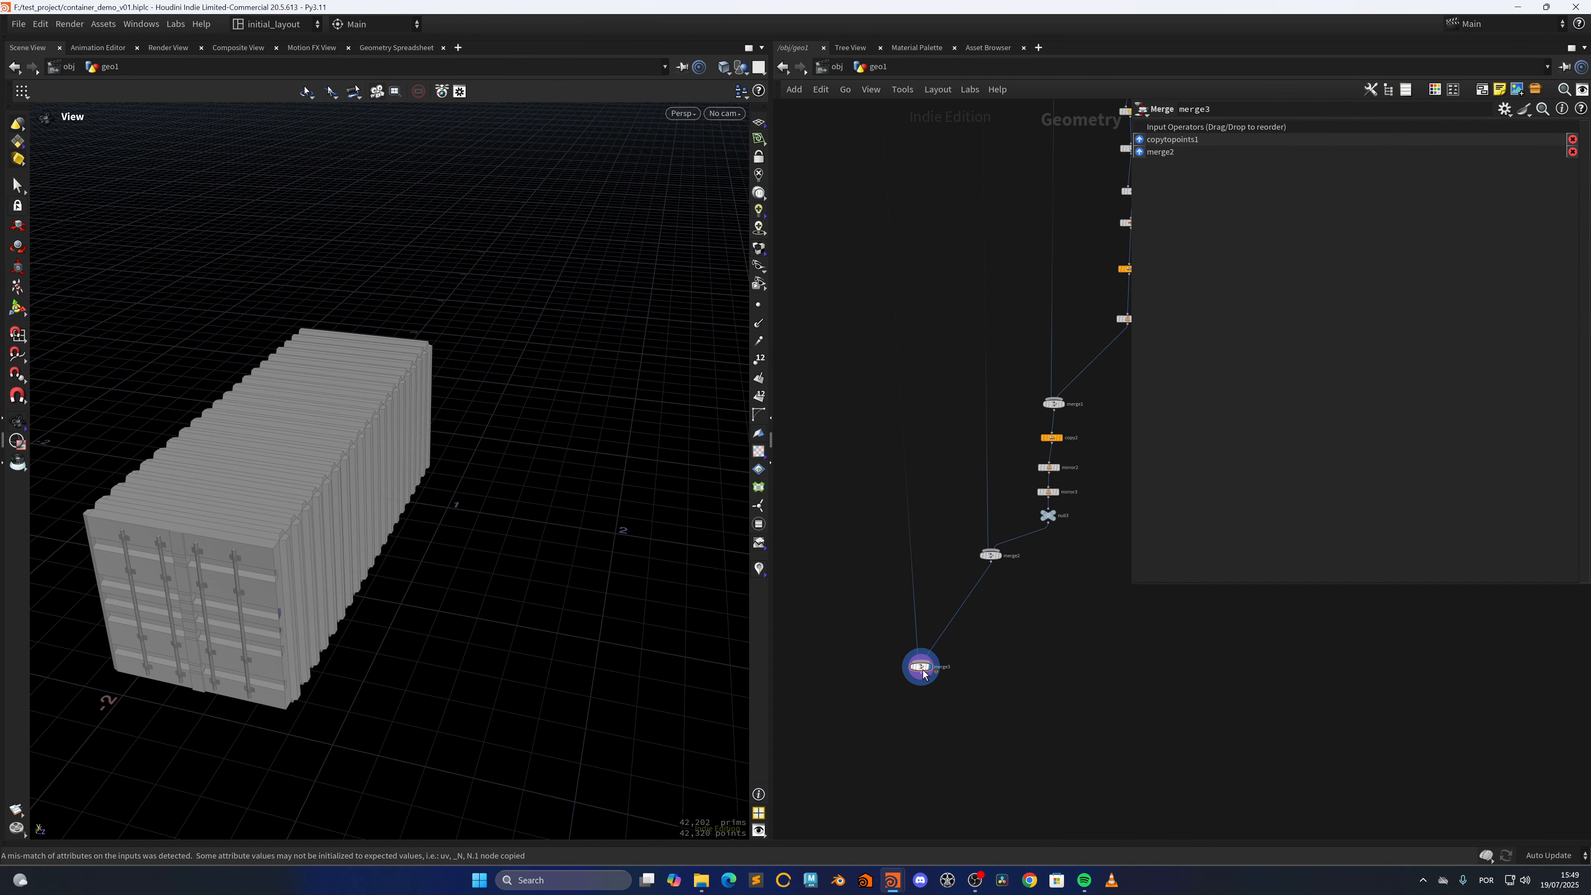
{"action": "left_click_drag", "start_coordinate": [921, 673], "coordinate": [837, 691]}
{"action": "middle_click_drag", "start_coordinate": [888, 231], "coordinate": [896, 737]}
{"action": "key", "text": "ctrl+v"}
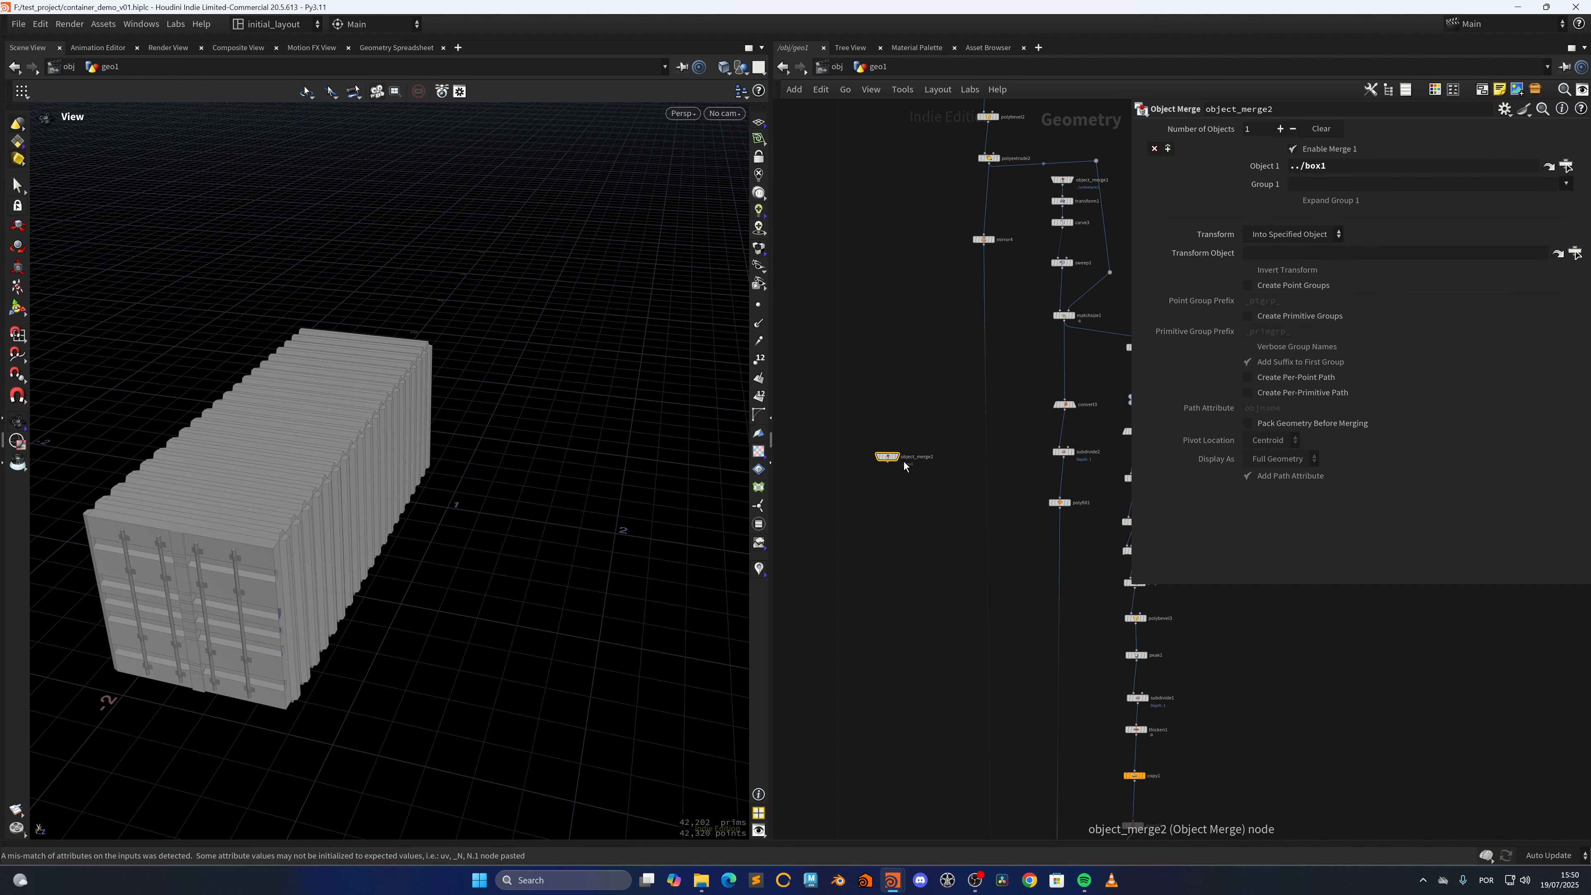
{"action": "left_click", "coordinate": [895, 459]}
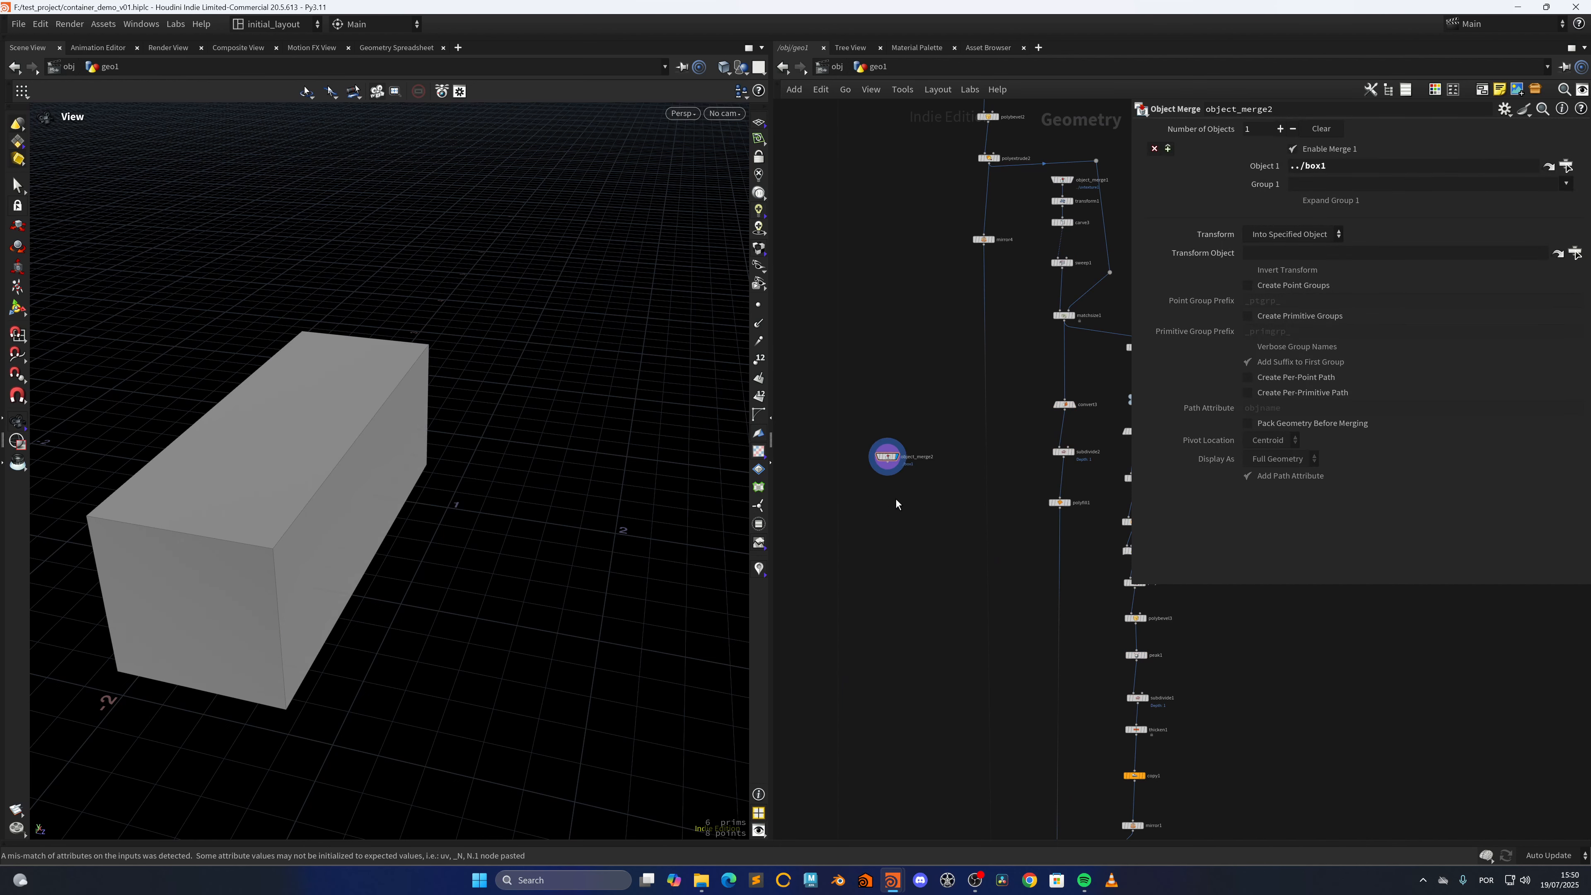
Add a Convert node wired after object_merge2 and display it
{"action": "scroll", "coordinate": [885, 501], "scroll_direction": "up", "scroll_amount": 3}
{"action": "key", "text": "Tab"}
{"action": "type", "text": "conv"}
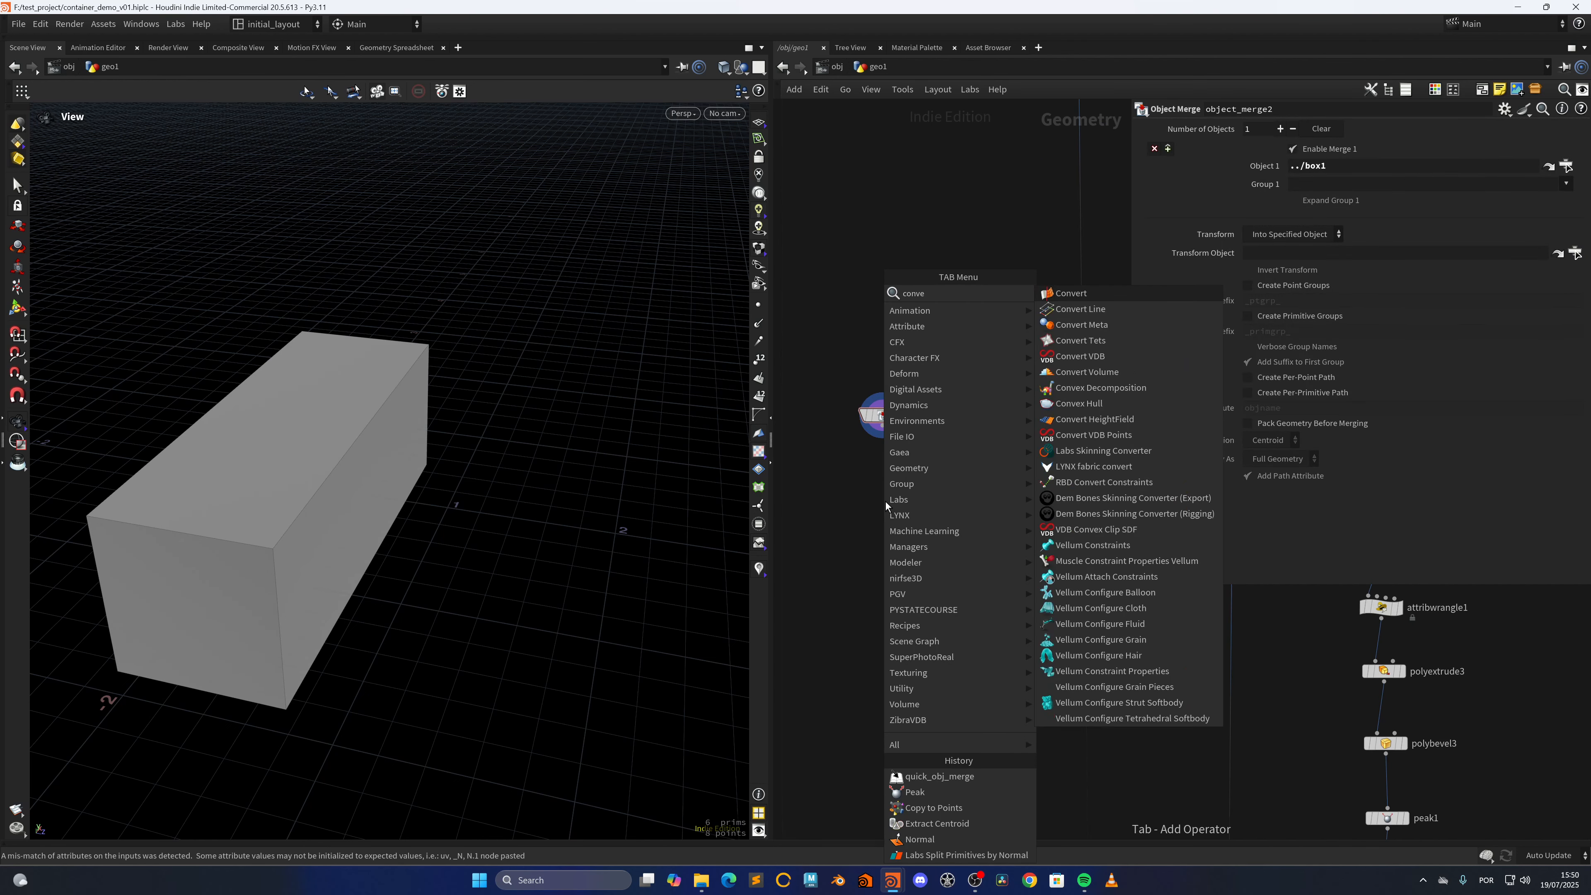
{"action": "key", "text": "Return"}
{"action": "left_click", "coordinate": [885, 501]}
{"action": "left_click_drag", "start_coordinate": [882, 427], "coordinate": [884, 487]}
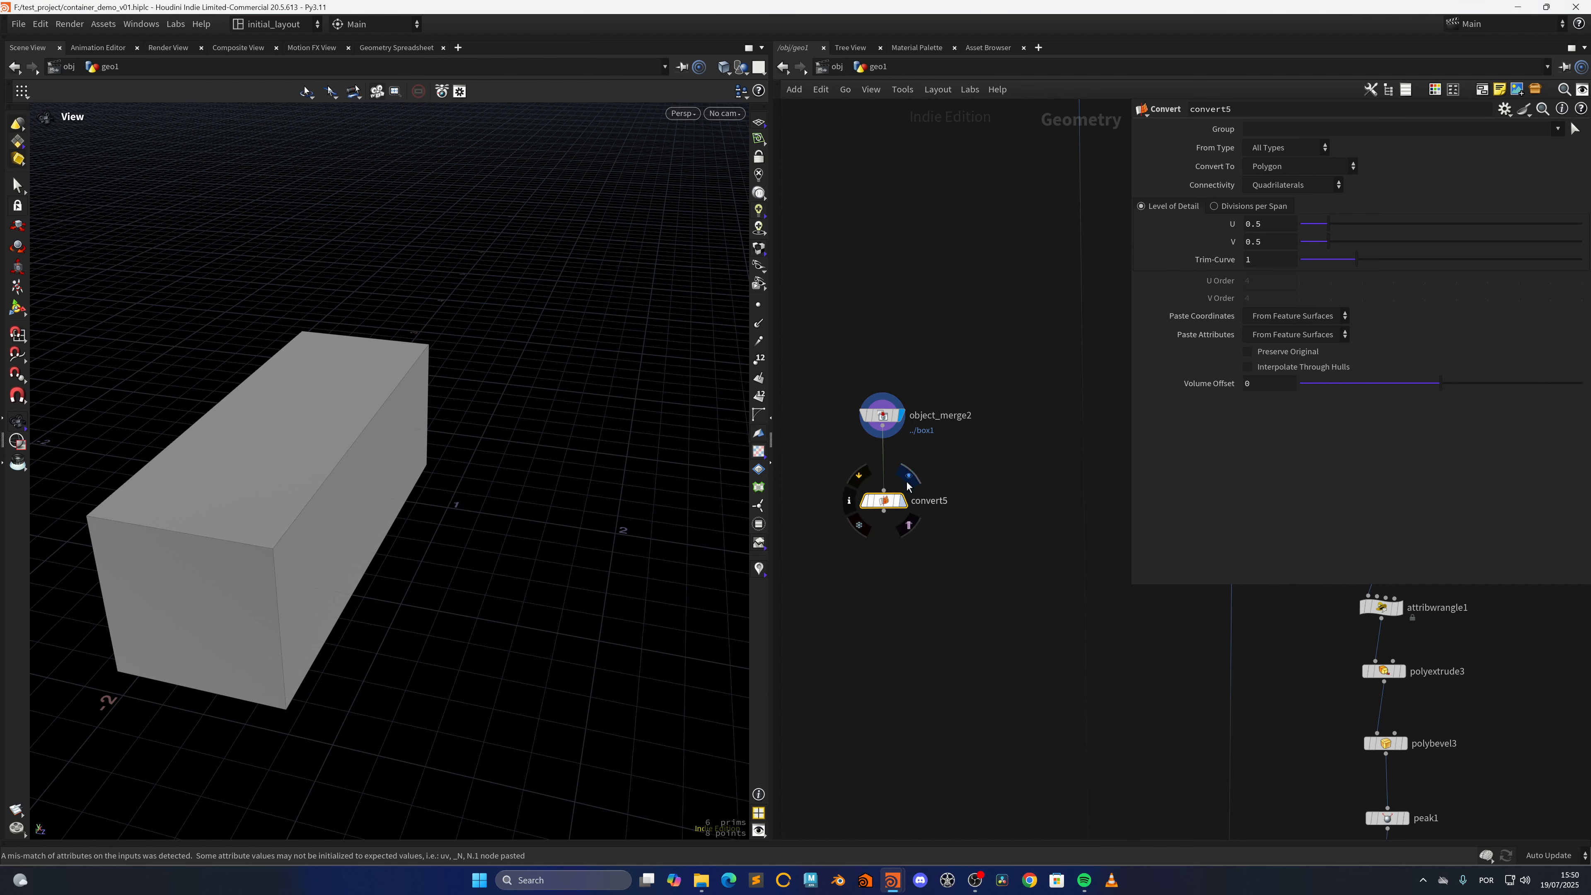
{"action": "left_click", "coordinate": [901, 500]}
Add a Fuse node wired after convert5 and display it
{"action": "key", "text": "Tab"}
{"action": "left_click", "coordinate": [893, 595]}
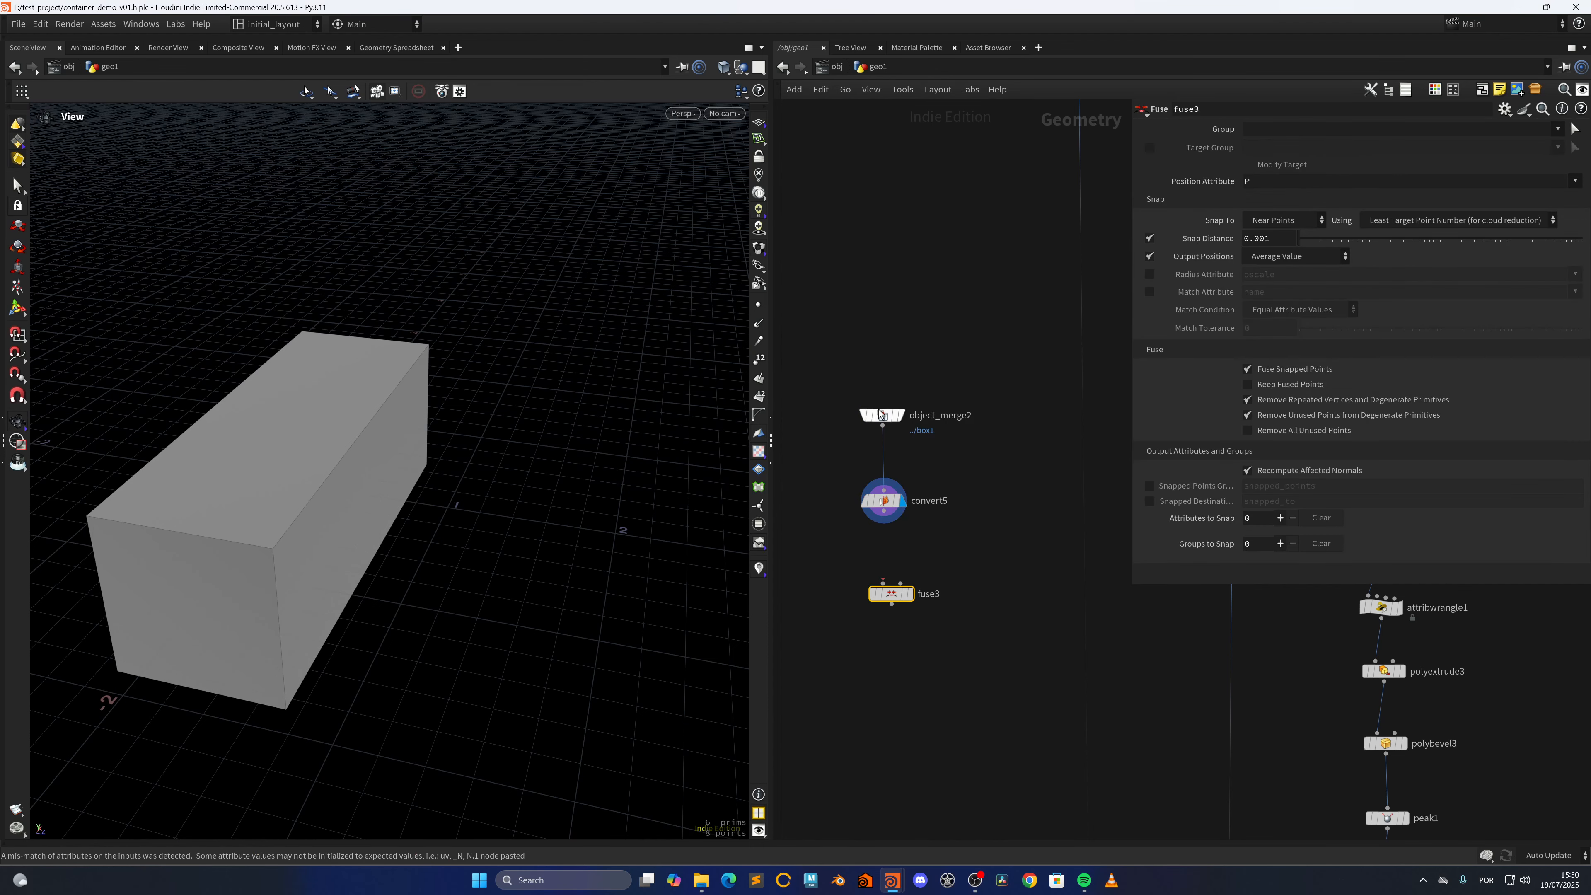
{"action": "left_click_drag", "start_coordinate": [883, 510], "coordinate": [882, 583]}
{"action": "left_click", "coordinate": [910, 594]}
{"action": "middle_click_drag", "start_coordinate": [905, 686], "coordinate": [893, 598]}
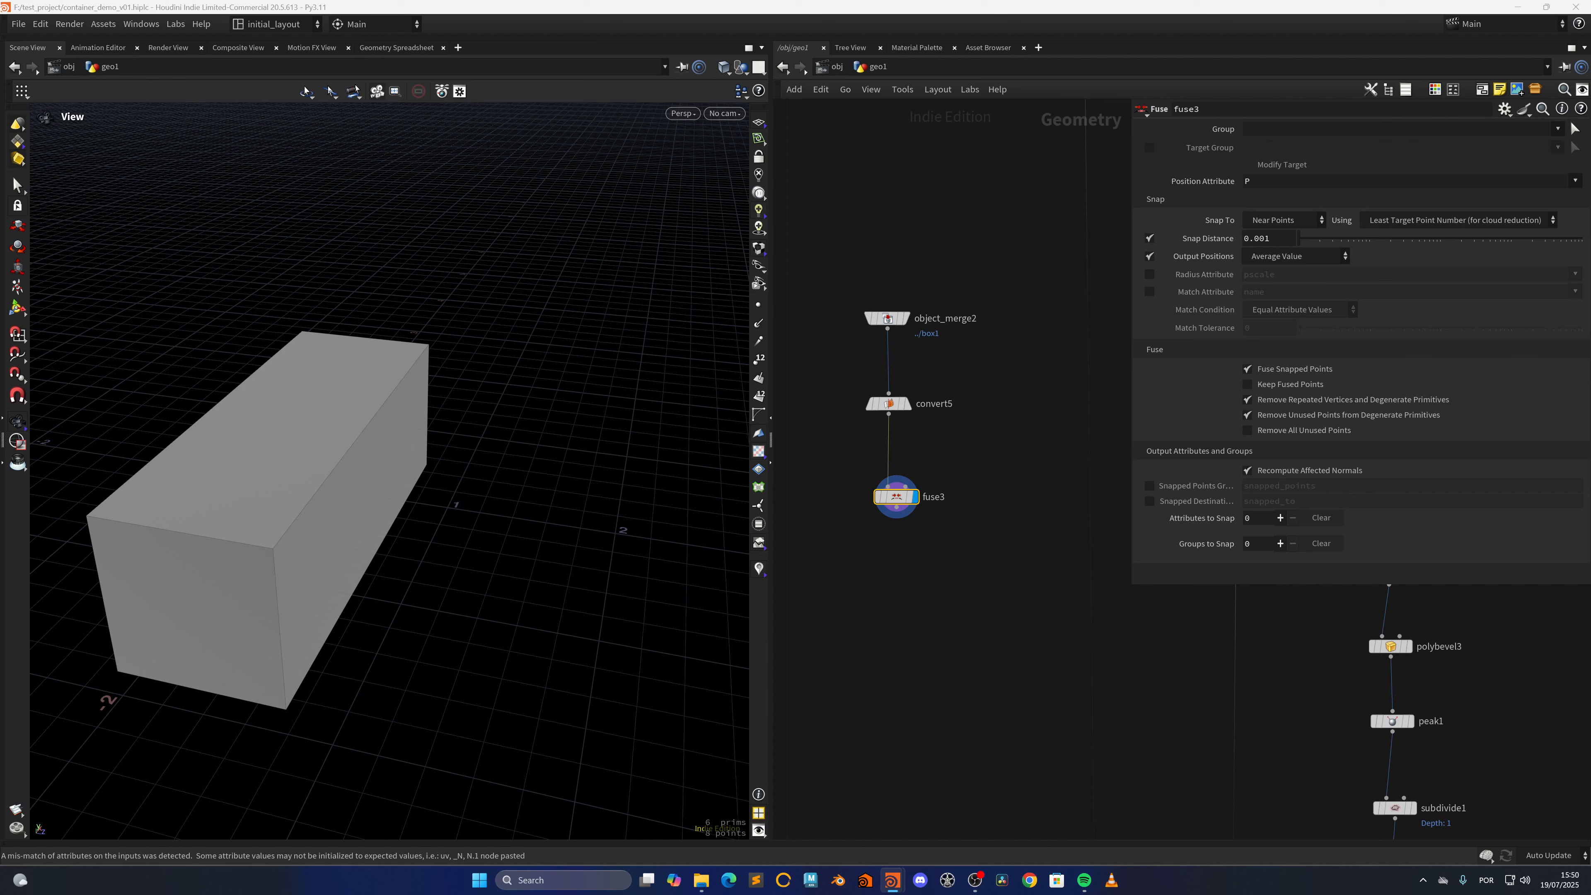
Add a Peak node wired after fuse3, display it, and set its distance to 0.02
{"action": "left_click", "coordinate": [907, 589]}
{"action": "key", "text": "Tab"}
{"action": "type", "text": "polyex"}
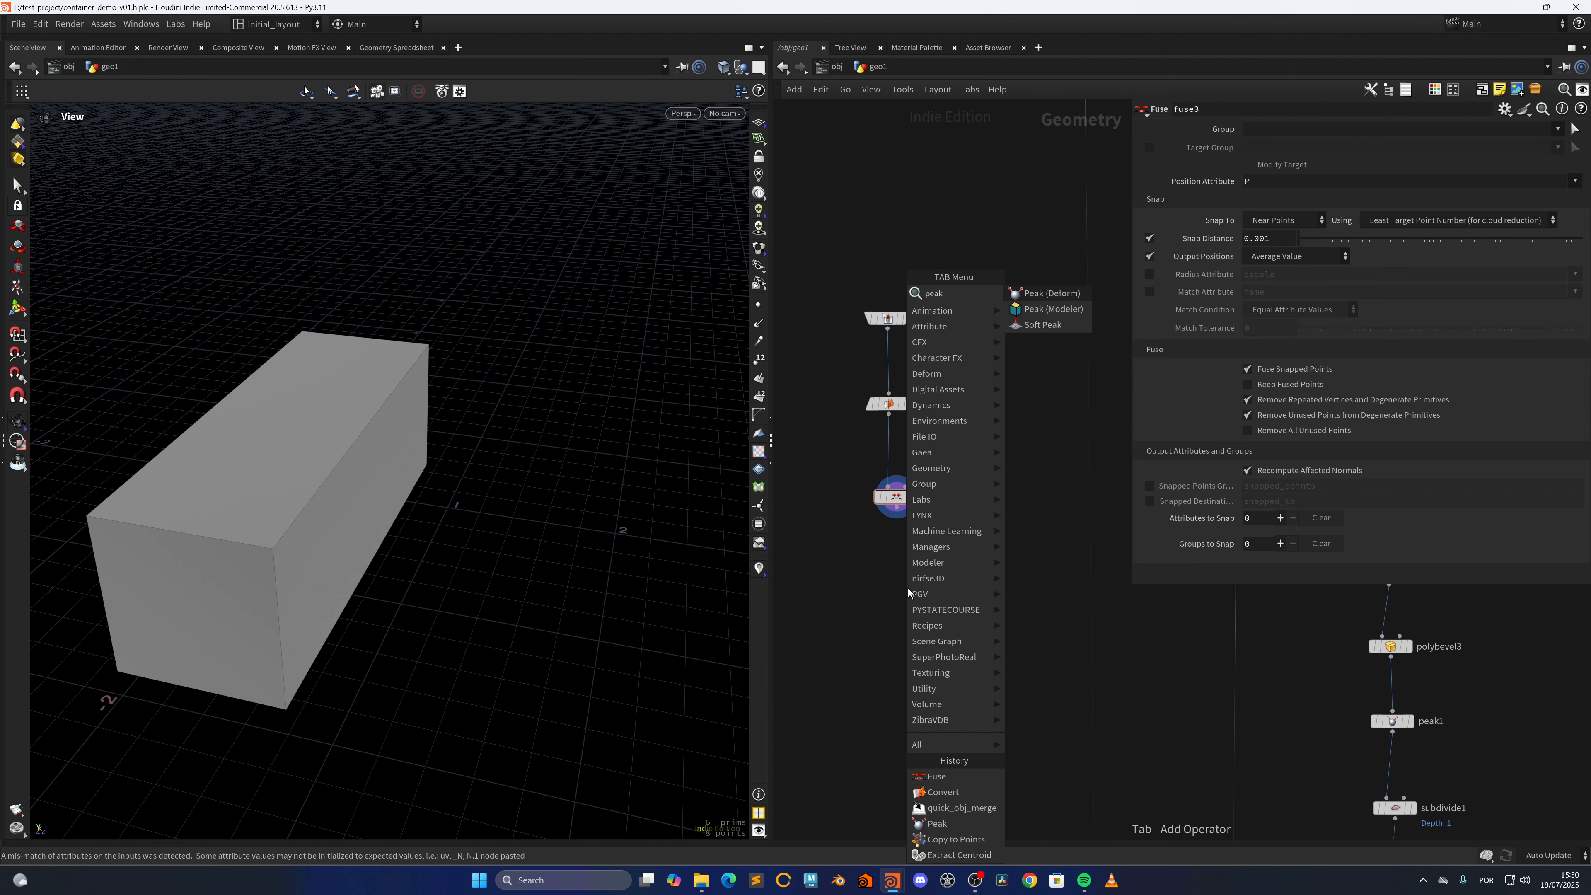
{"action": "key", "text": "Return"}
{"action": "left_click", "coordinate": [907, 589]}
{"action": "left_click", "coordinate": [924, 587]}
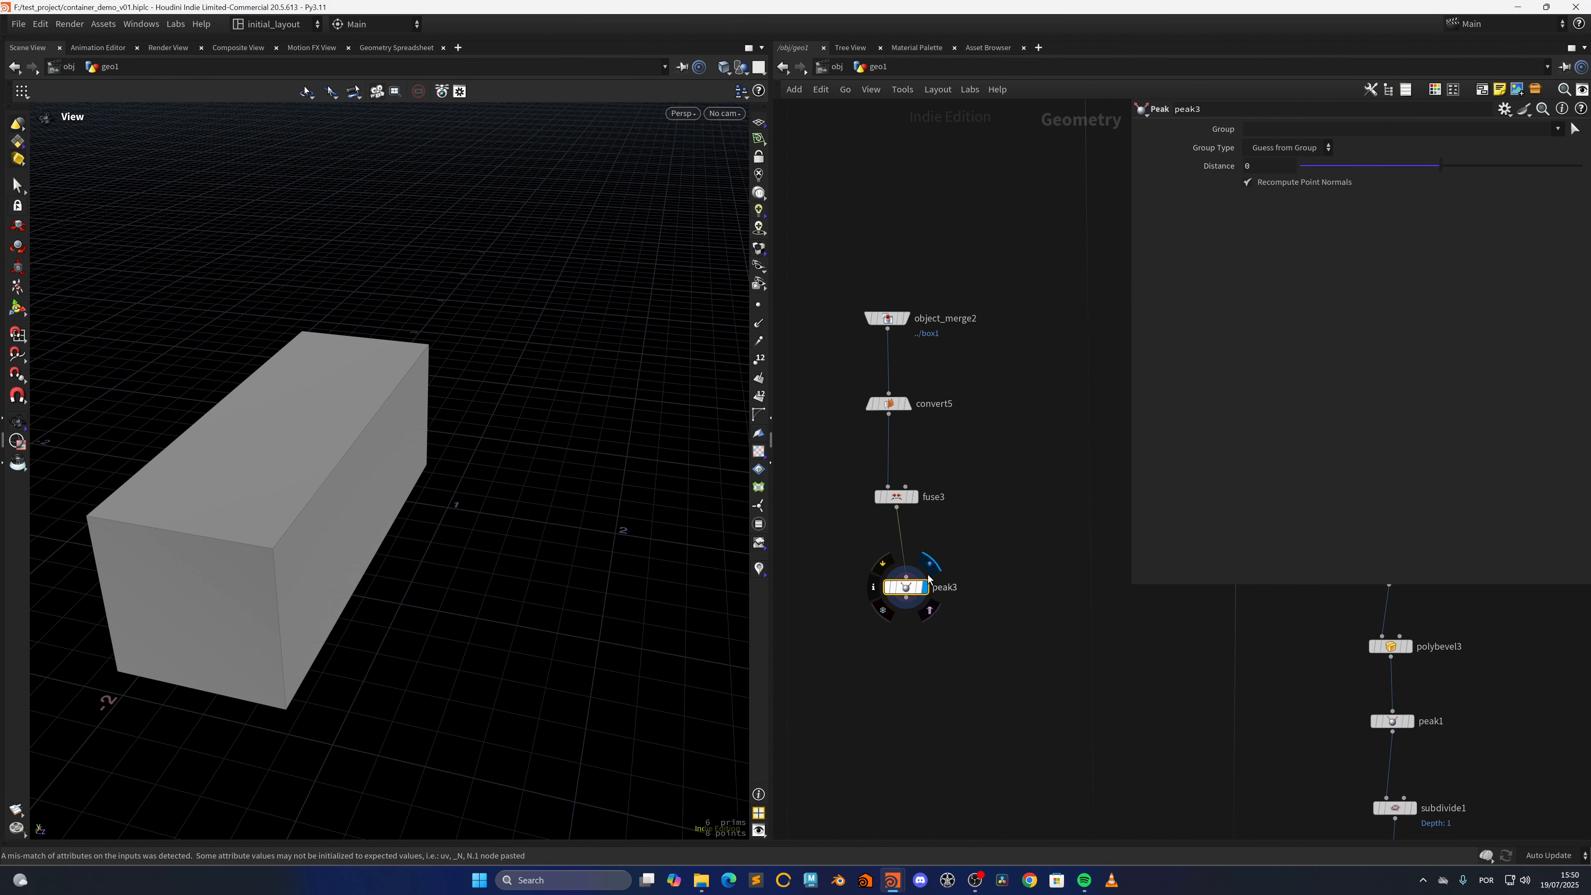
{"action": "left_click_drag", "start_coordinate": [907, 587], "coordinate": [900, 590]}
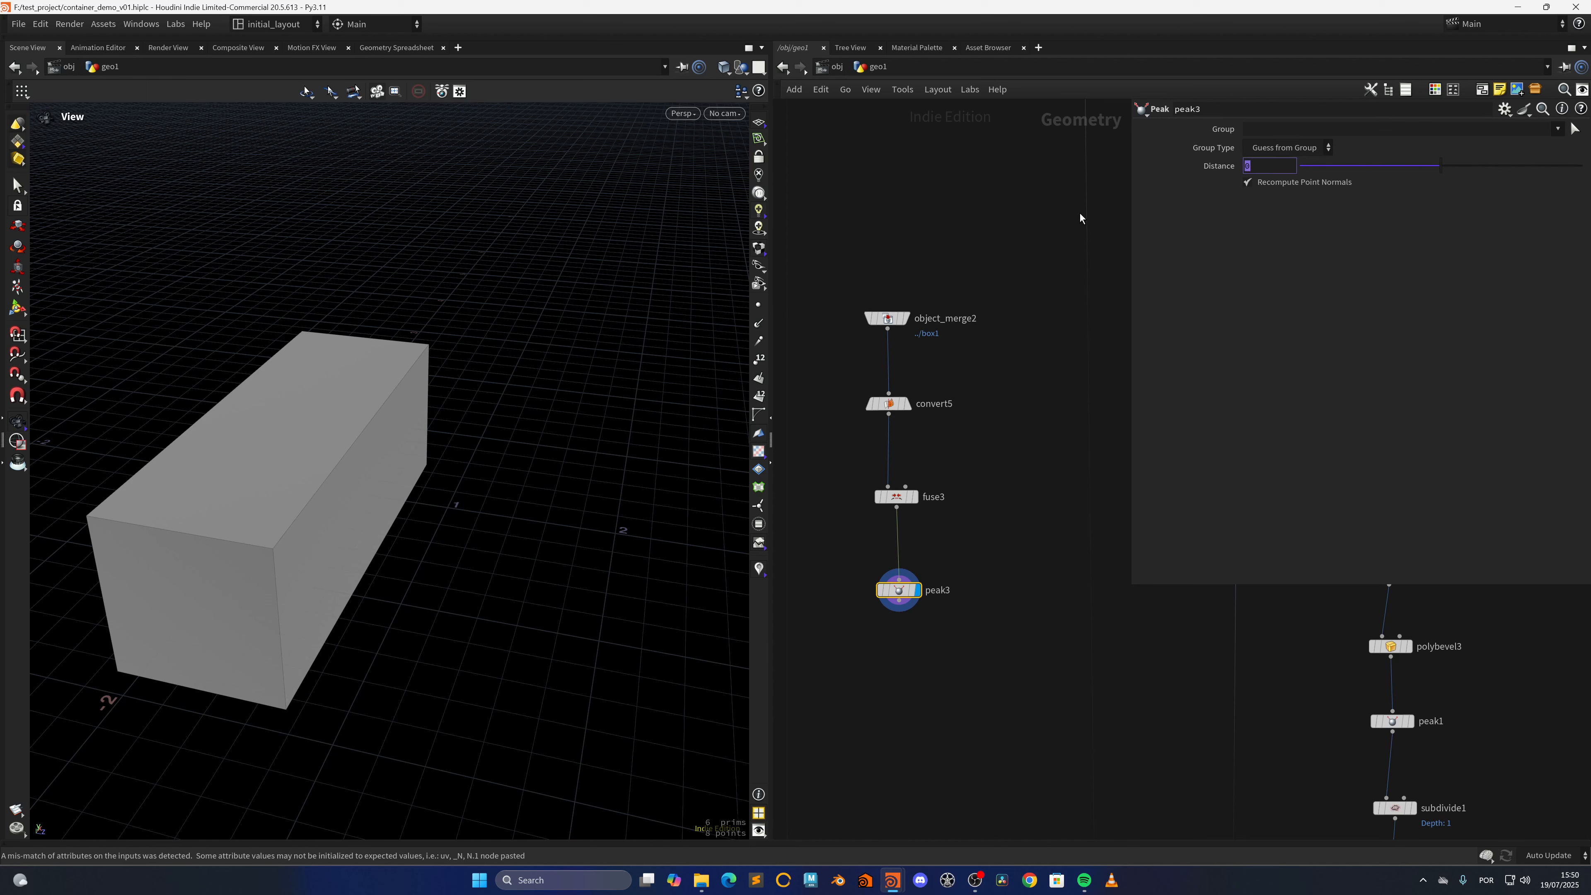
{"action": "type", "text": ".02"}
{"action": "key", "text": "Return"}
Add a Sweep node wired after peak3, set its surface shape to Square Tube, and display it
{"action": "middle_click_drag", "start_coordinate": [905, 669], "coordinate": [913, 614]}
{"action": "key", "text": "Tab"}
{"action": "type", "text": "sweep"}
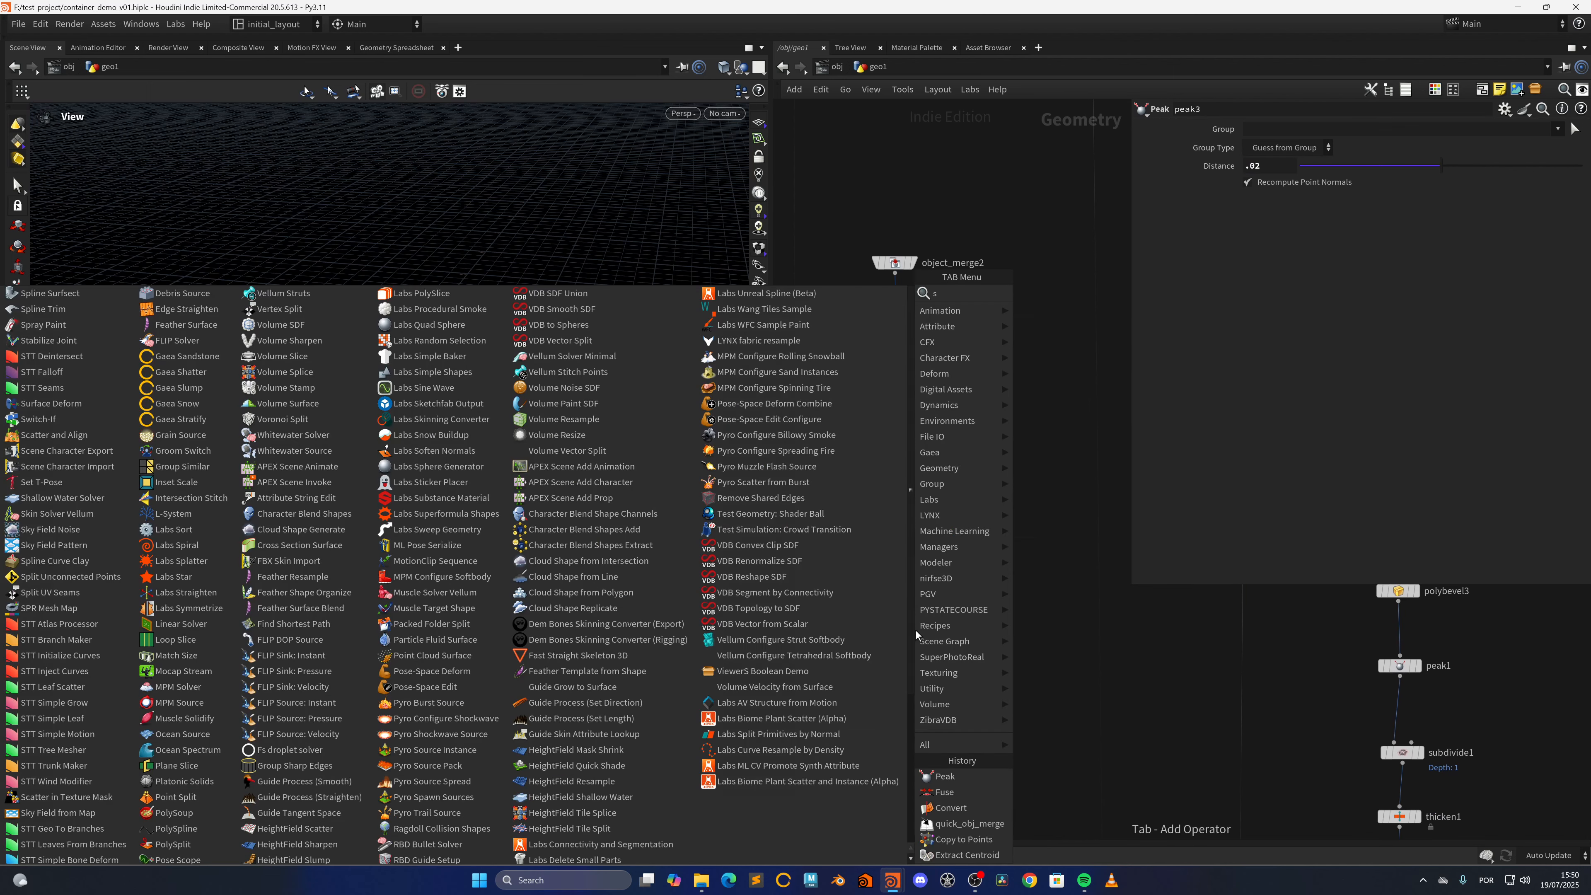
{"action": "key", "text": "Return"}
{"action": "left_click", "coordinate": [915, 630]}
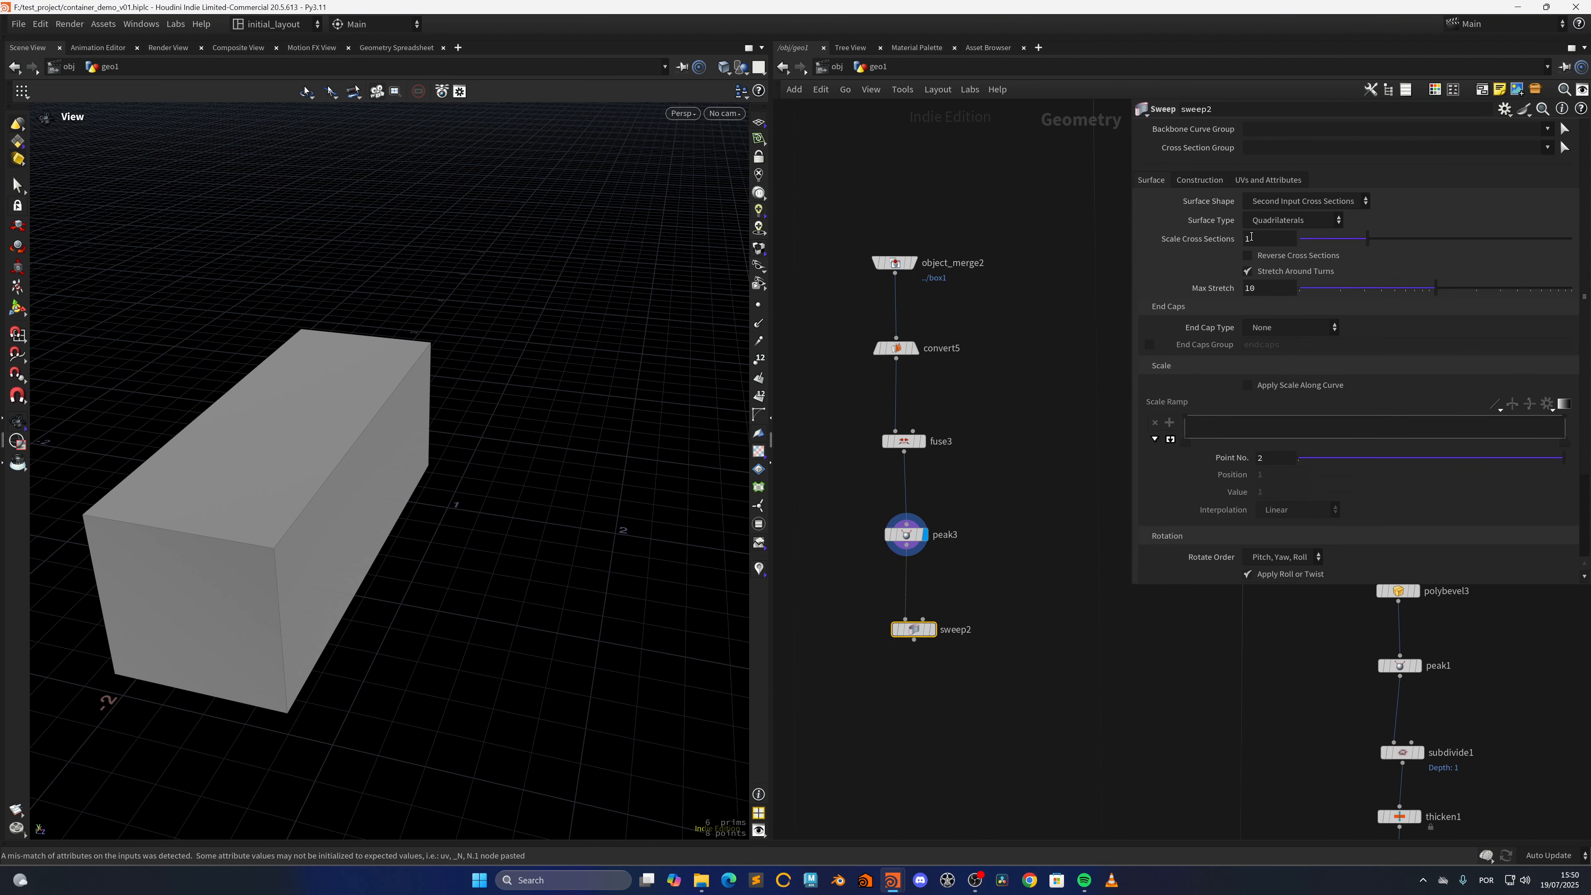
{"action": "left_click", "coordinate": [1295, 202]}
{"action": "left_click", "coordinate": [1277, 249]}
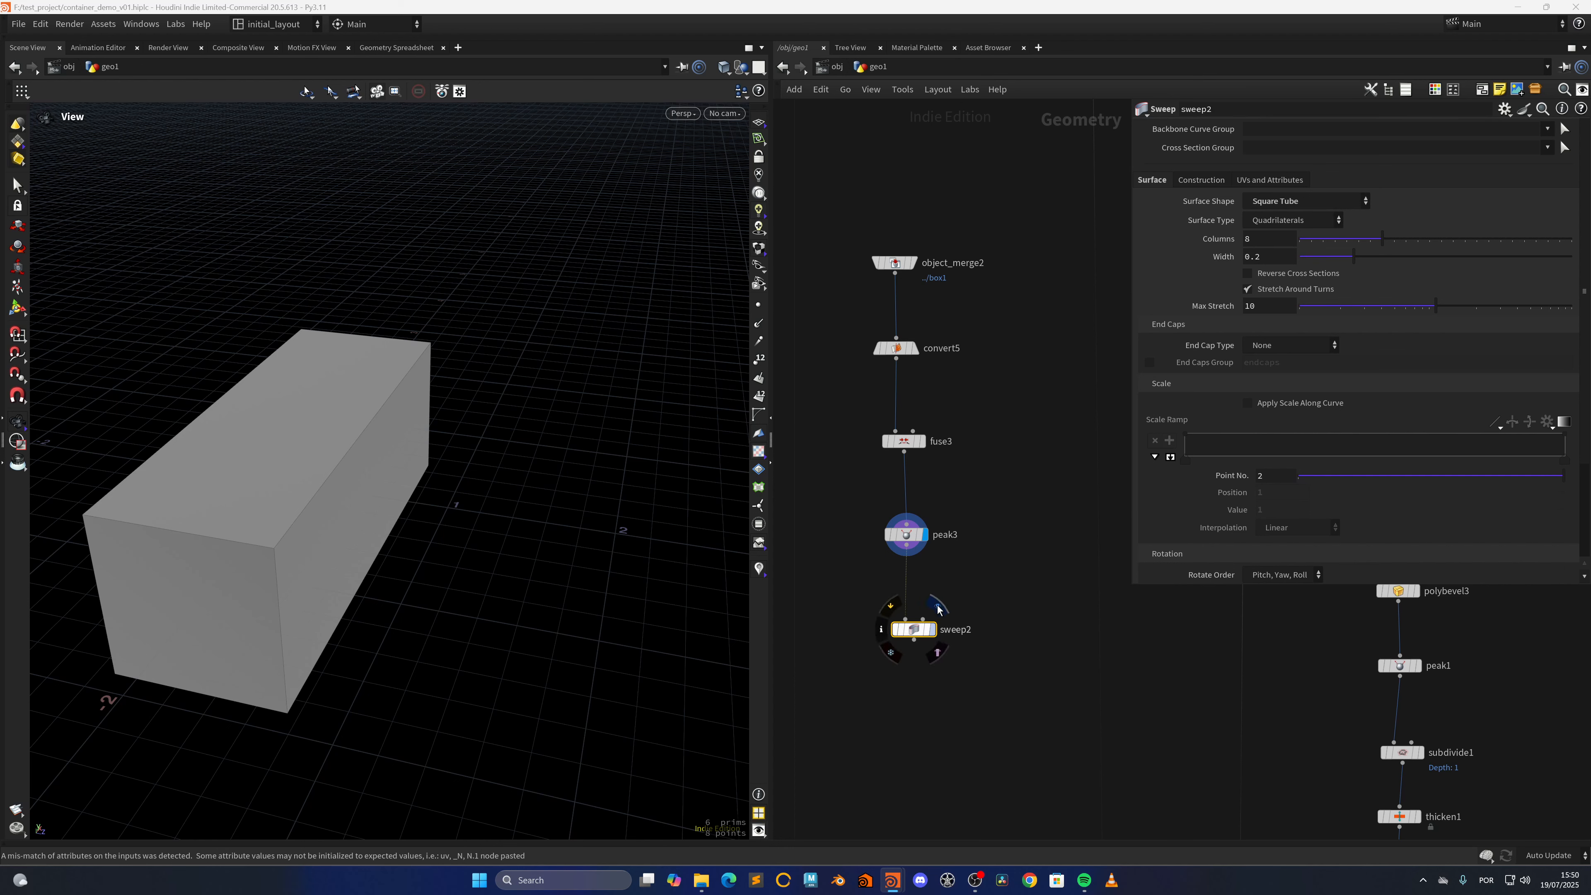
{"action": "left_click", "coordinate": [938, 606]}
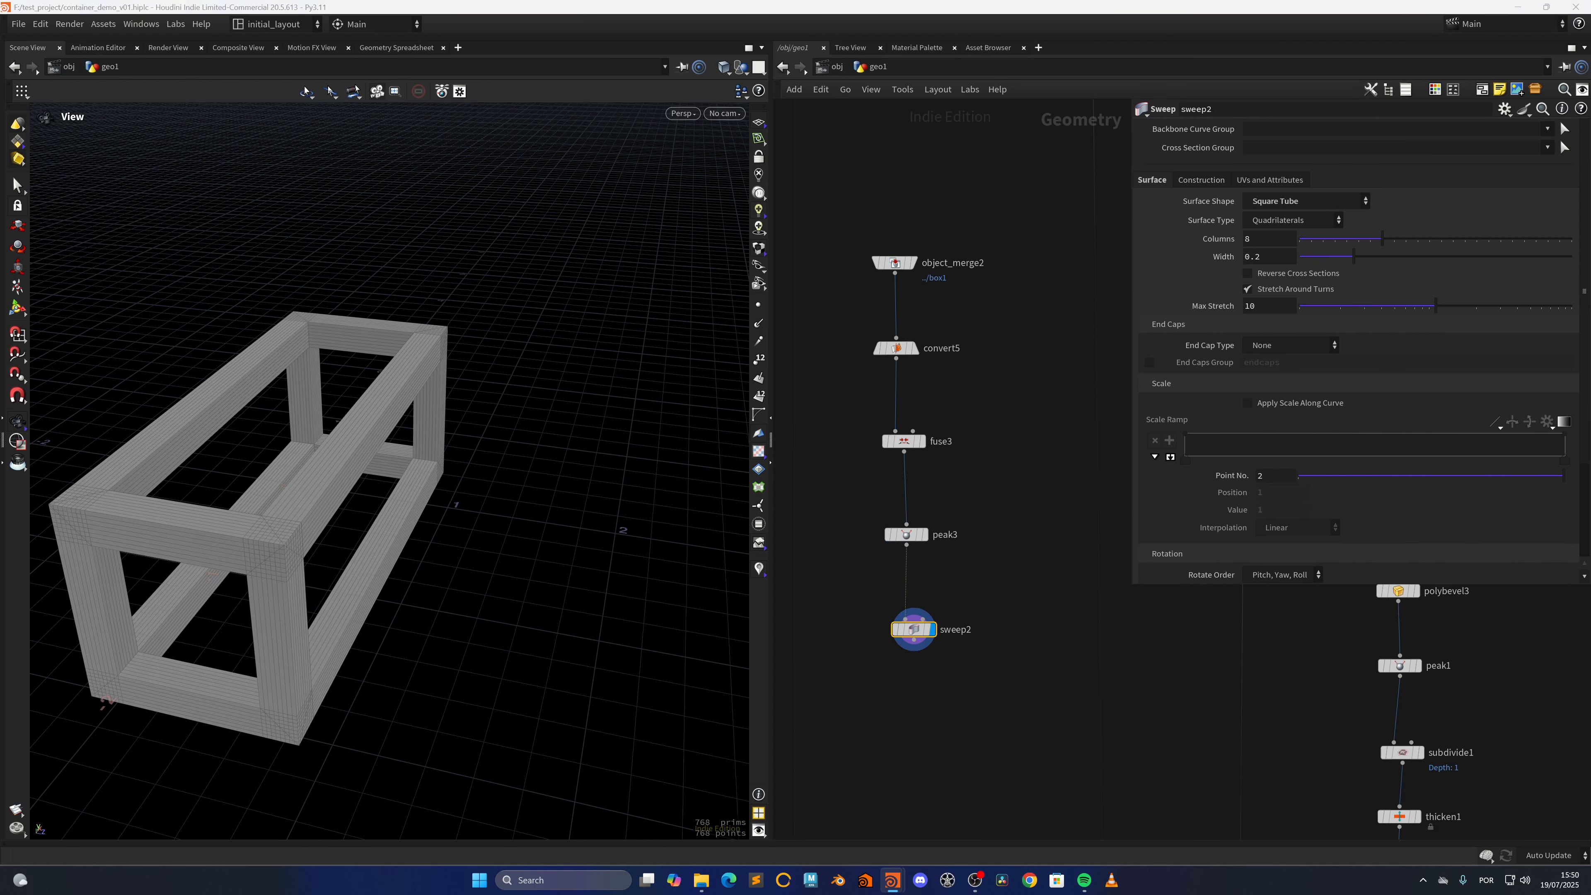
Set the square tube sweep's width to 0.04 and its columns to 1
{"action": "double_click", "coordinate": [1256, 257]}
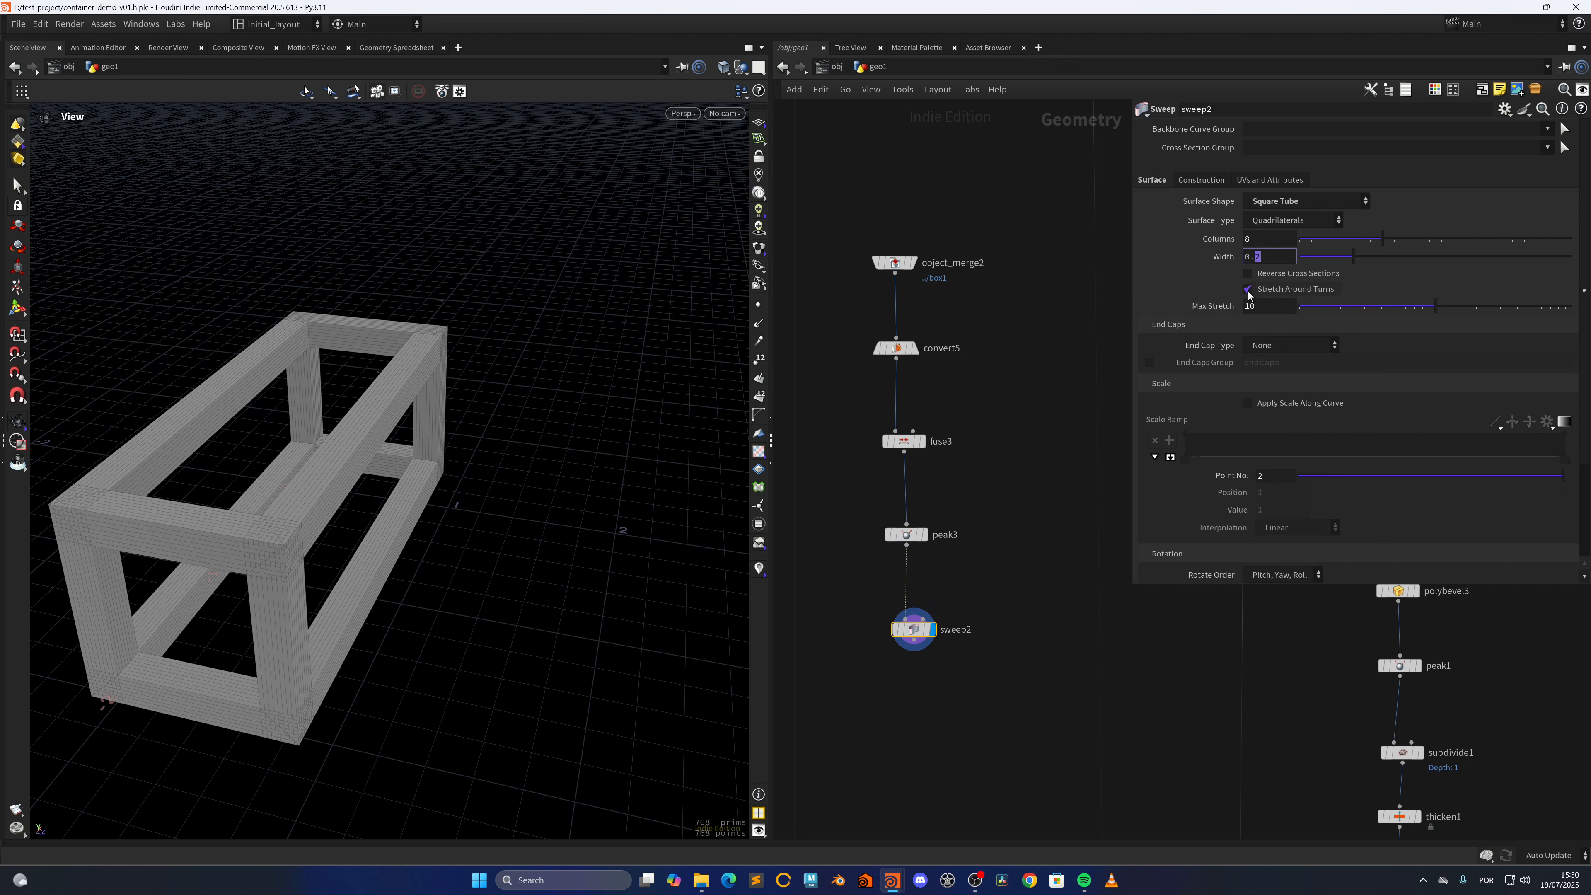
{"action": "type", "text": "04"}
{"action": "key", "text": "Return"}
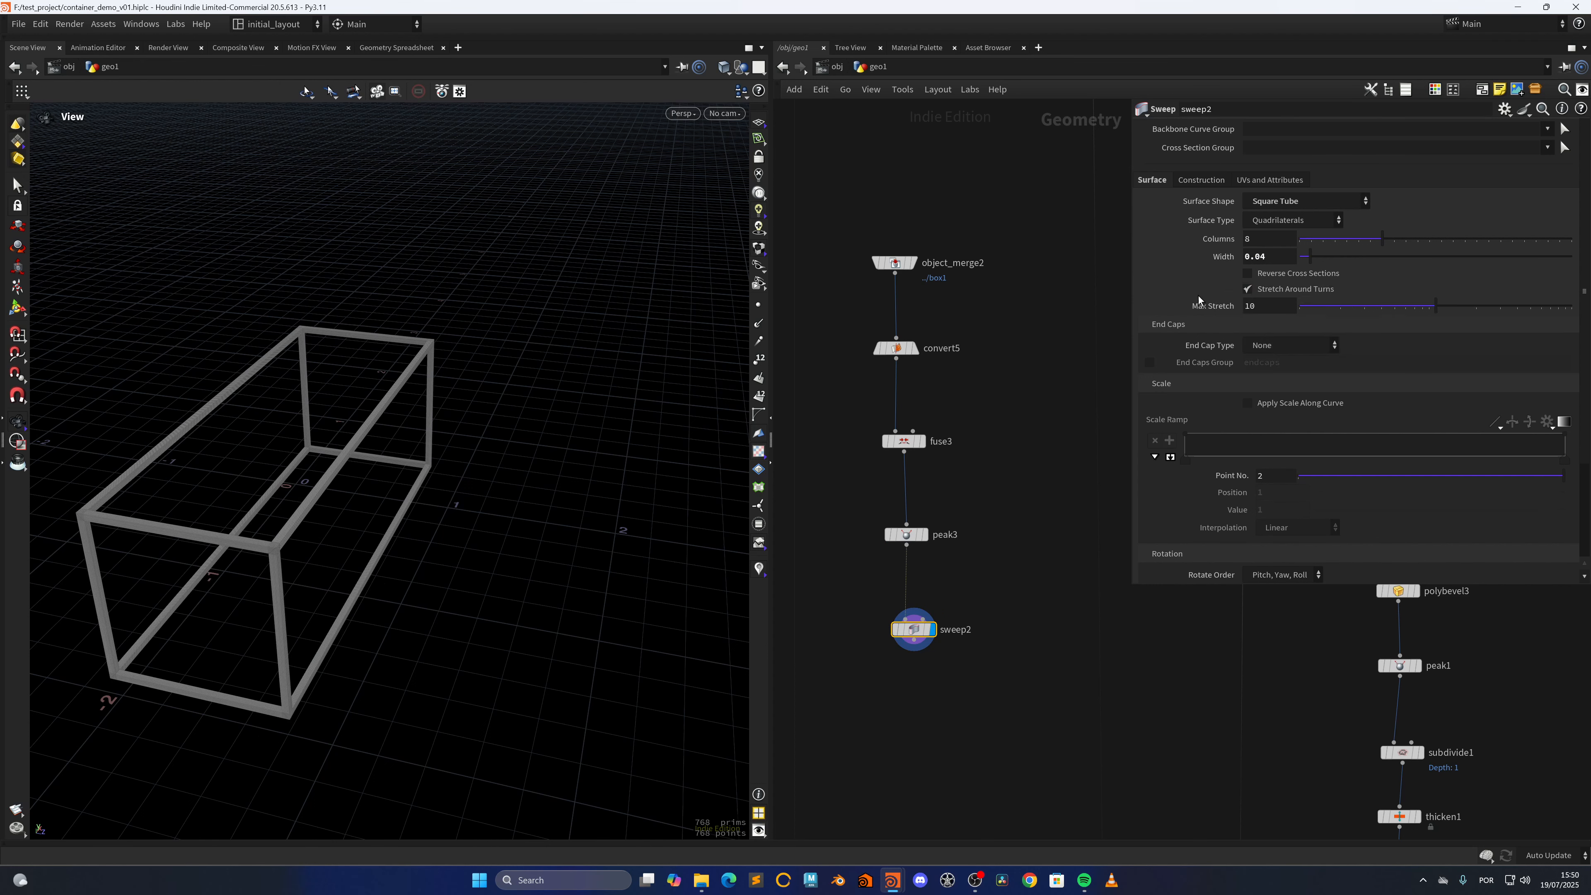
{"action": "double_click", "coordinate": [1261, 247]}
{"action": "type", "text": "1"}
{"action": "key", "text": "Return"}
Insert a Merge node into the wire running from copytopoints1 to merge3, and connect sweep2 into it
{"action": "scroll", "coordinate": [955, 720], "scroll_direction": "down", "scroll_amount": 5}
{"action": "key", "text": "Tab"}
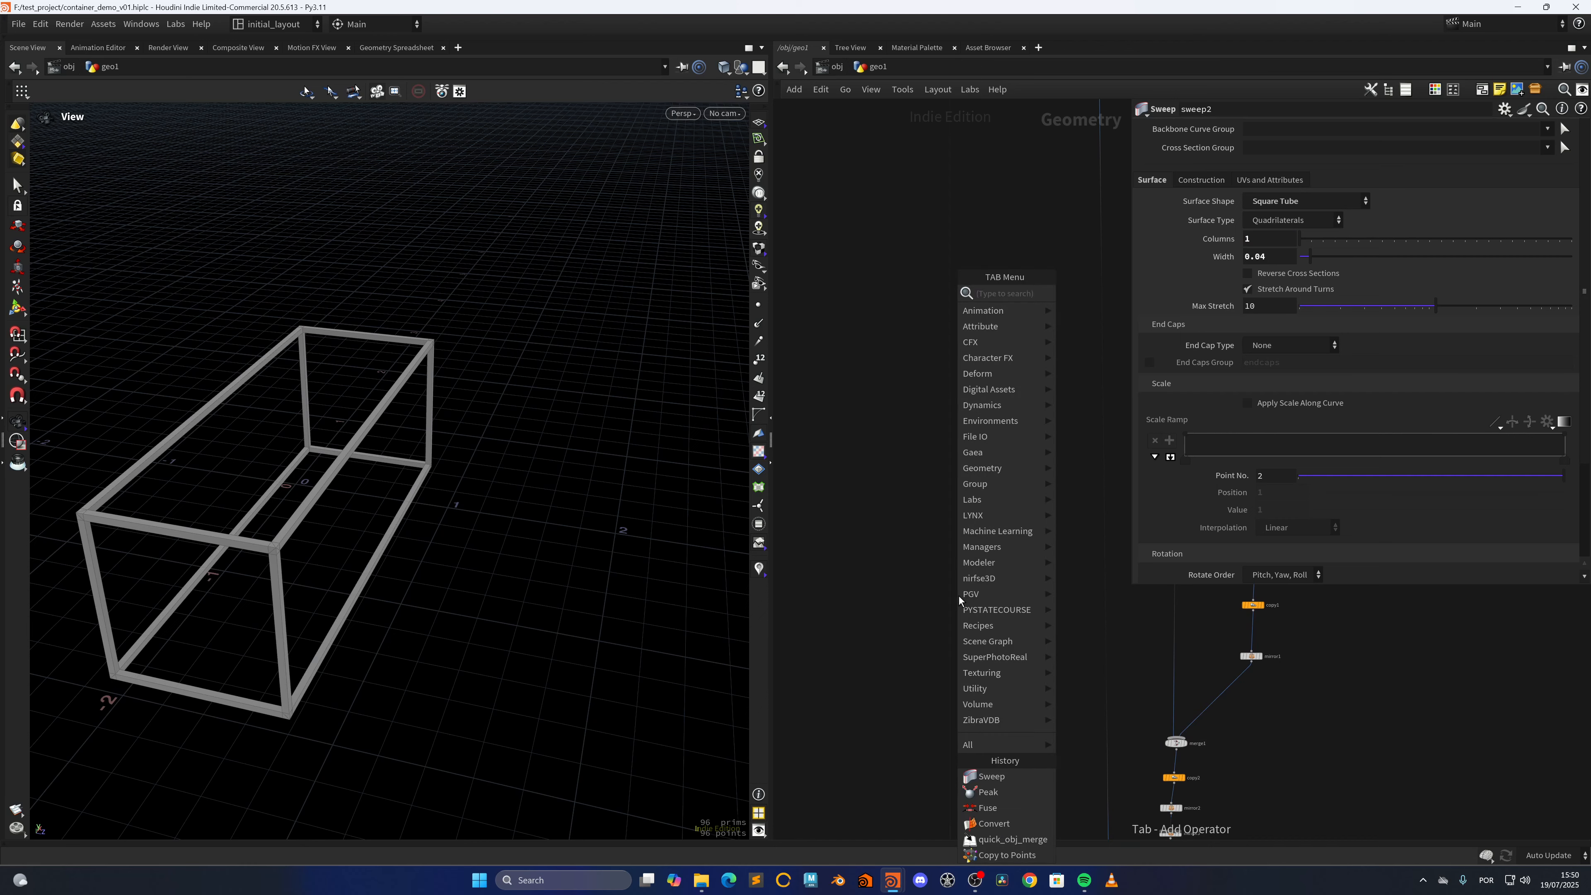
{"action": "type", "text": "mer"}
{"action": "key", "text": "Return"}
{"action": "left_click", "coordinate": [959, 596]}
{"action": "left_click_drag", "start_coordinate": [957, 593], "coordinate": [948, 596]}
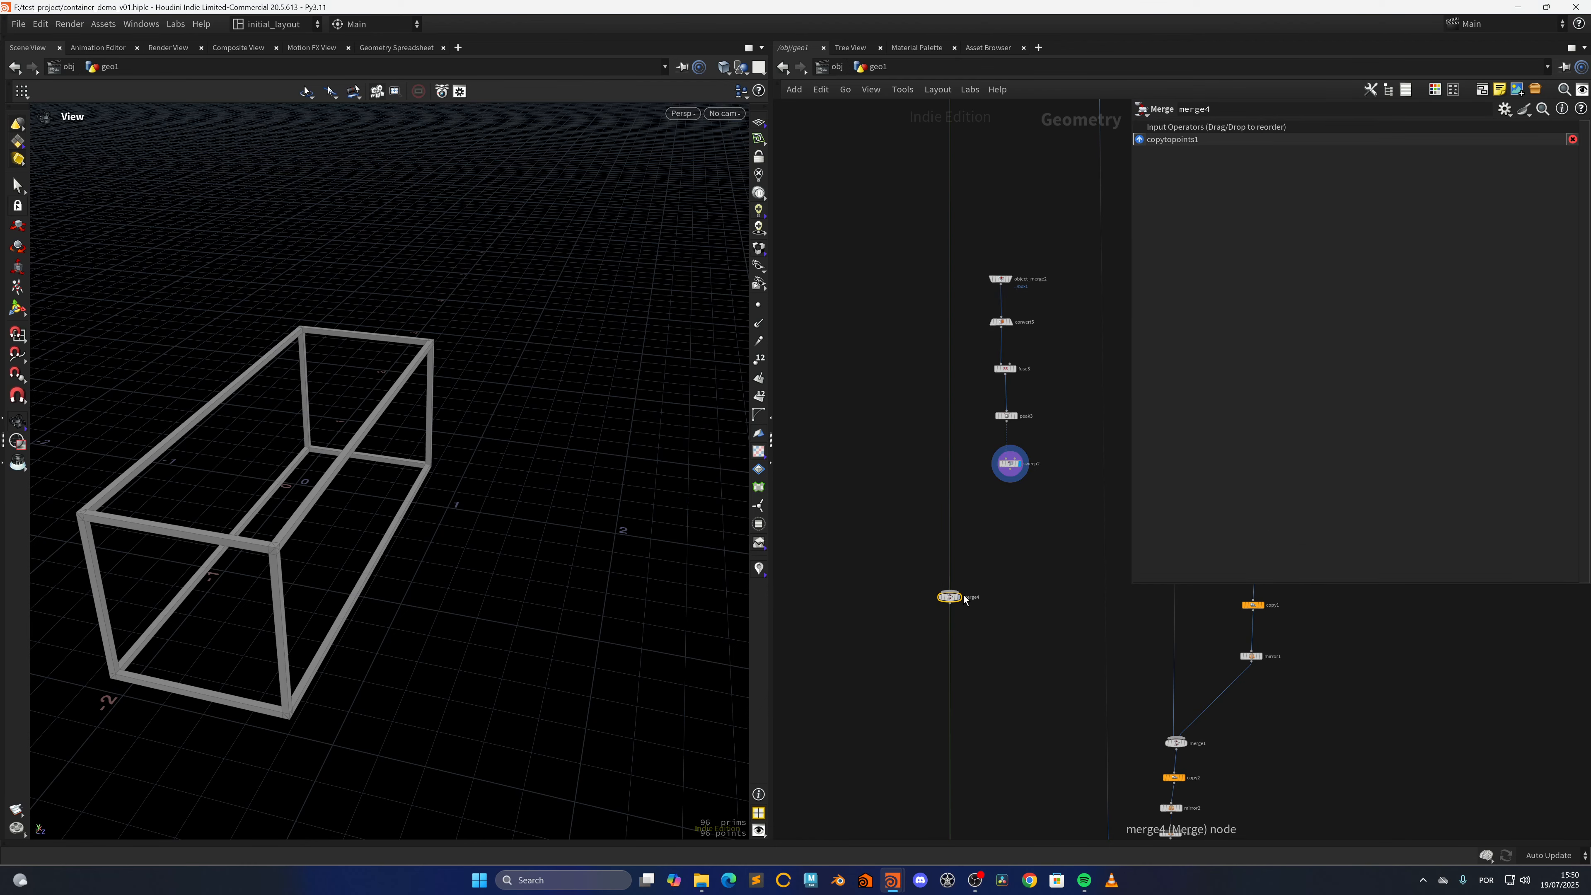
{"action": "left_click_drag", "start_coordinate": [1010, 469], "coordinate": [950, 591]}
Add a Null node wired after merge3 at the end of the network and display it
{"action": "middle_click_drag", "start_coordinate": [998, 697], "coordinate": [955, 281]}
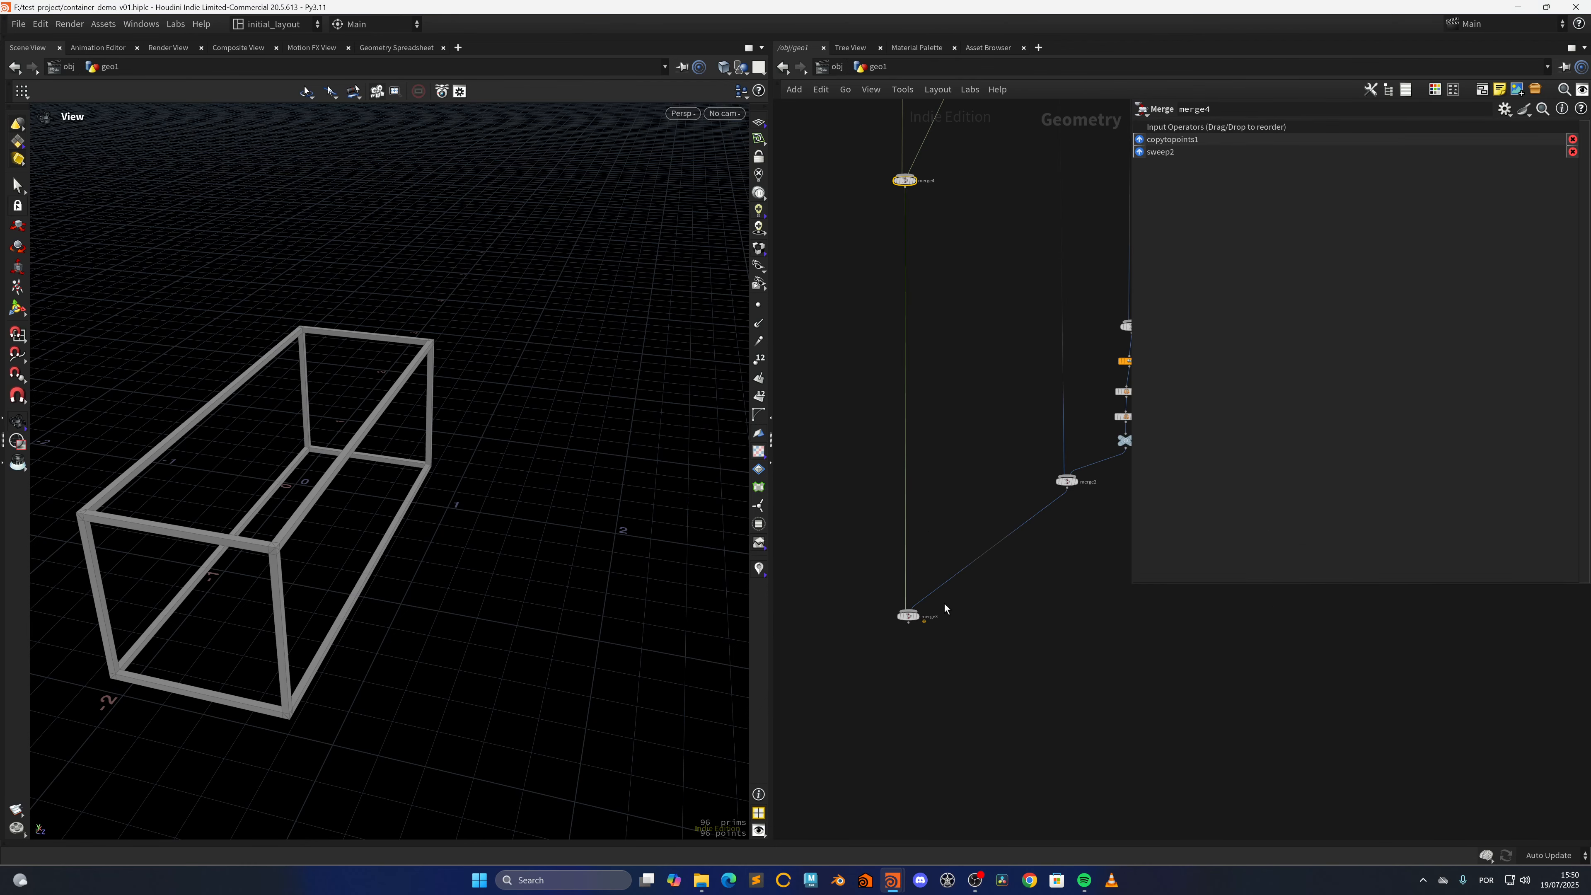
{"action": "left_click", "coordinate": [908, 624]}
{"action": "key", "text": "Tab"}
{"action": "type", "text": "nul"}
{"action": "key", "text": "Return"}
{"action": "left_click", "coordinate": [914, 711]}
{"action": "left_click", "coordinate": [917, 710]}
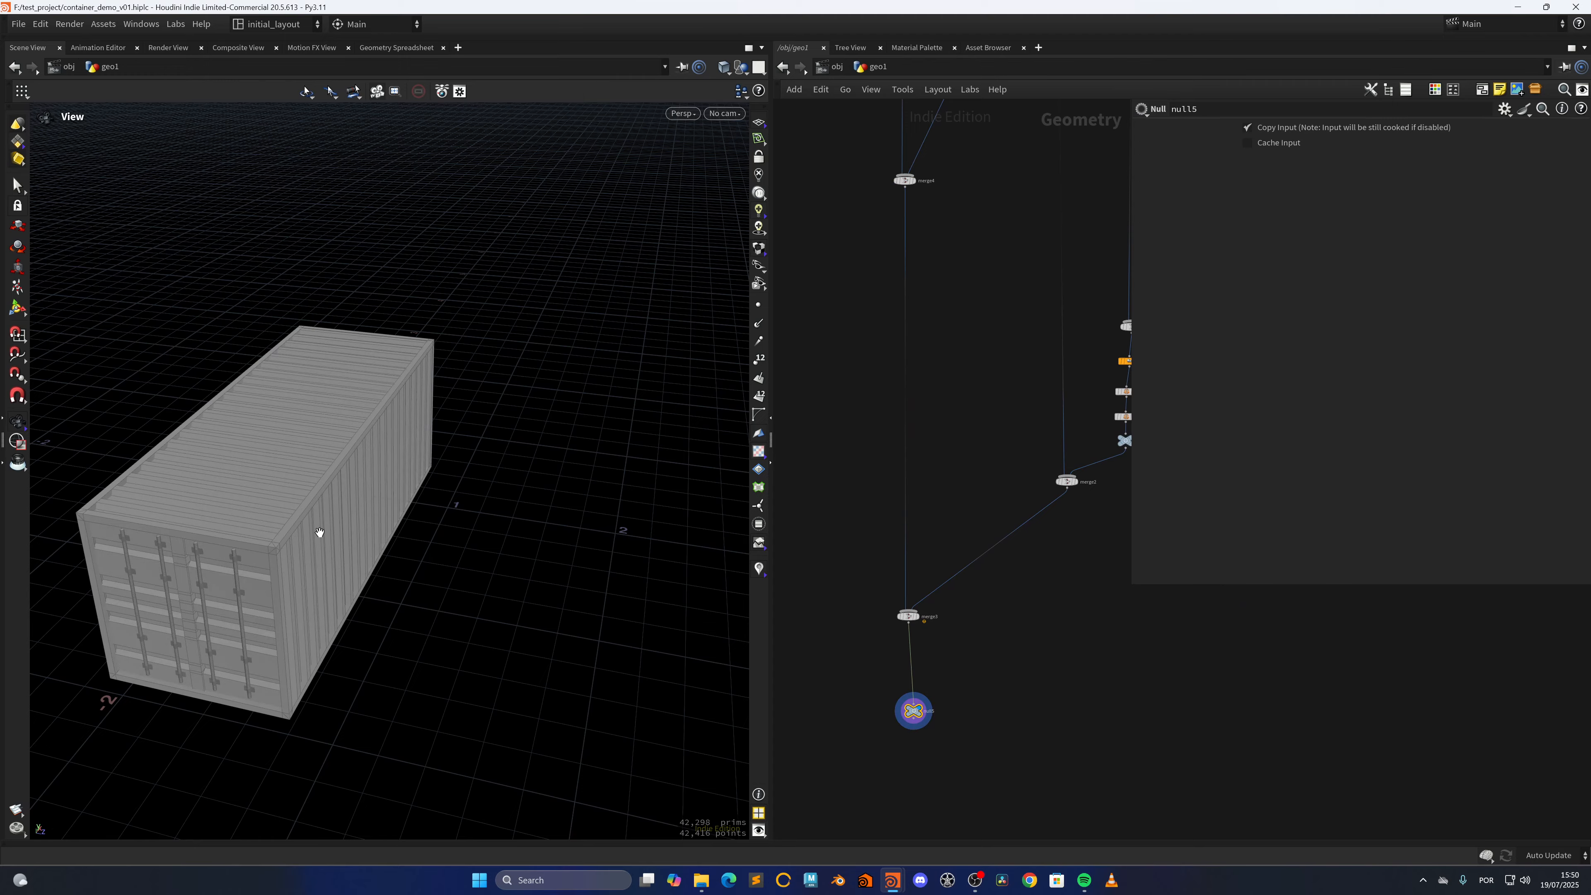
Inspect the assembled container's doors, corrugated walls and edge frame from several angles, and review the full node network
{"action": "mouse_move", "coordinate": [319, 532]}
{"action": "left_mouse_down"}
{"action": "mouse_move", "coordinate": [405, 522]}
{"action": "mouse_move", "coordinate": [341, 561]}
{"action": "mouse_move", "coordinate": [441, 469]}
{"action": "mouse_move", "coordinate": [285, 561]}
{"action": "mouse_move", "coordinate": [390, 505]}
{"action": "mouse_move", "coordinate": [416, 550]}
{"action": "left_mouse_up"}
{"action": "key", "text": "shift+w"}
{"action": "key", "text": "shift+w"}
{"action": "right_click_drag", "start_coordinate": [436, 529], "coordinate": [401, 582]}
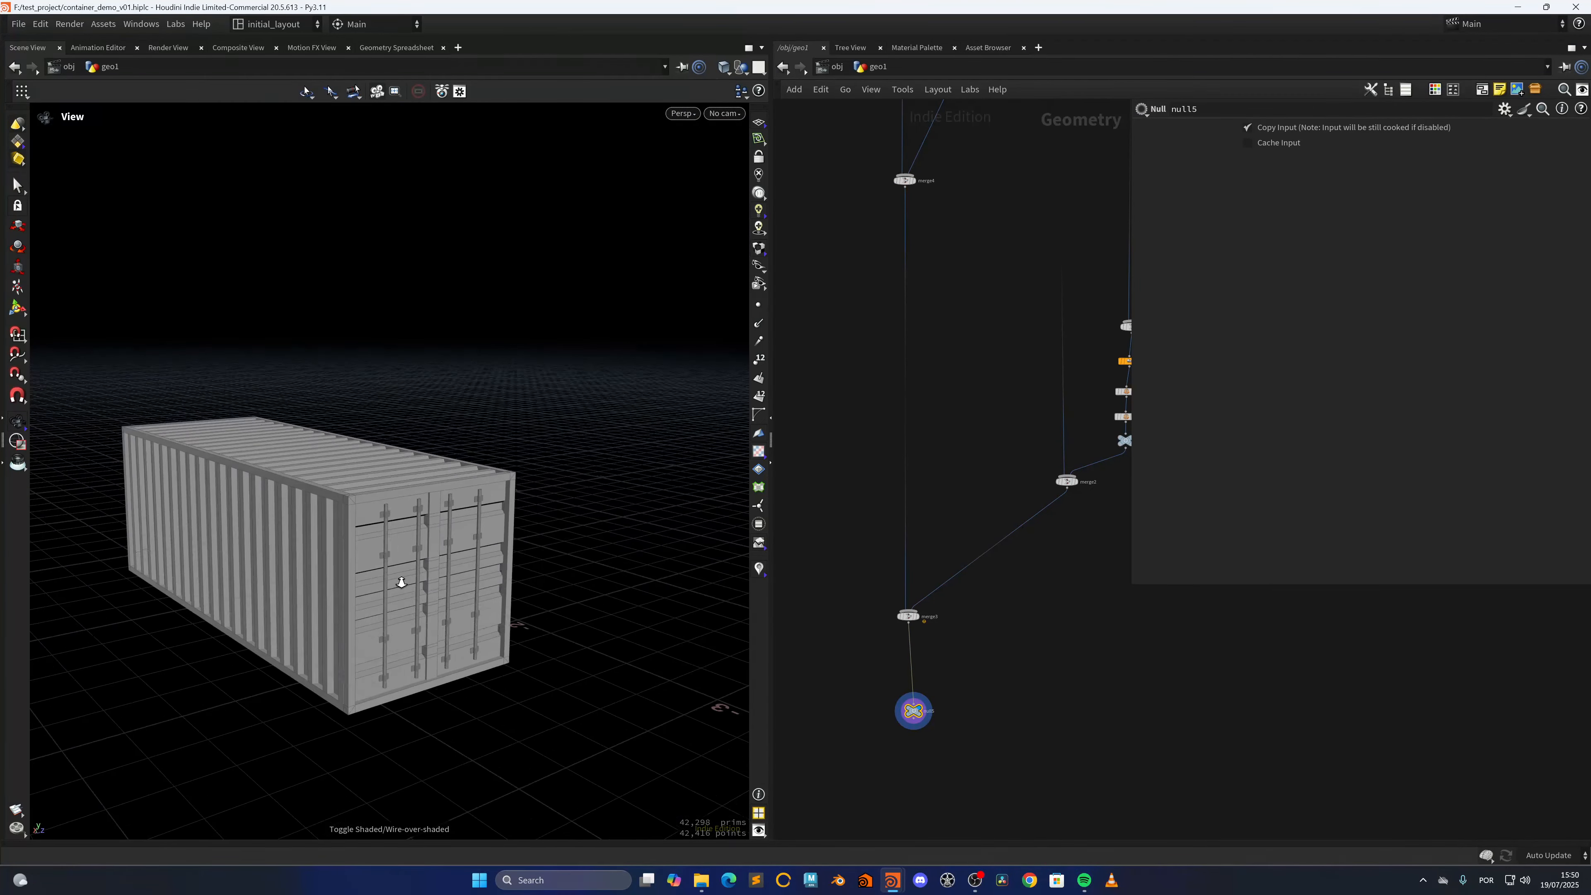
{"action": "left_click_drag", "start_coordinate": [402, 582], "coordinate": [419, 550]}
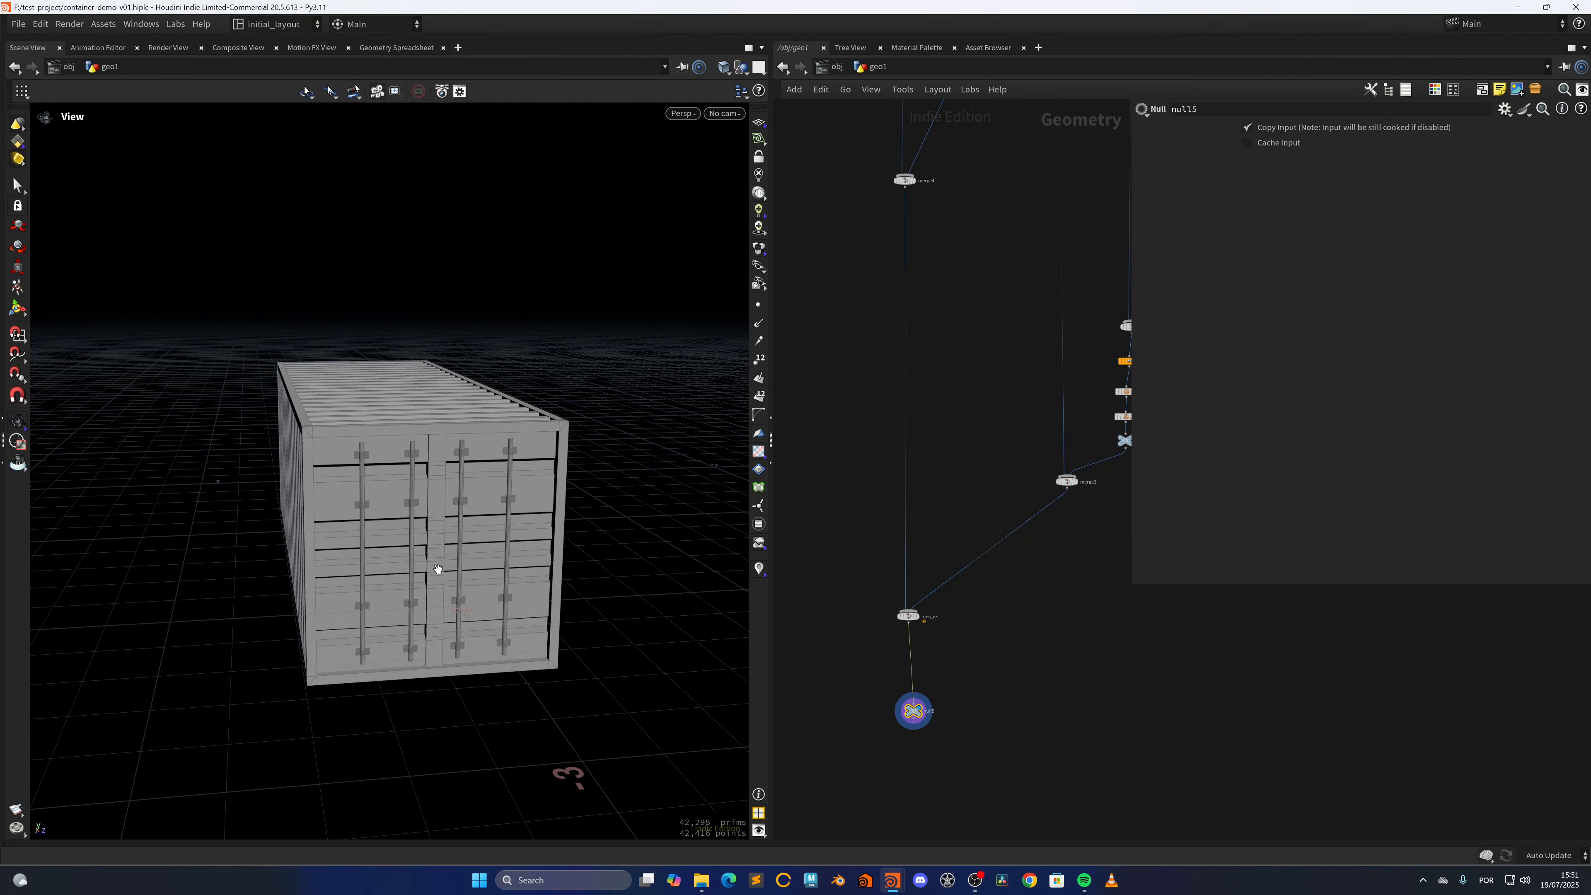
{"action": "left_click_drag", "start_coordinate": [438, 568], "coordinate": [351, 560]}
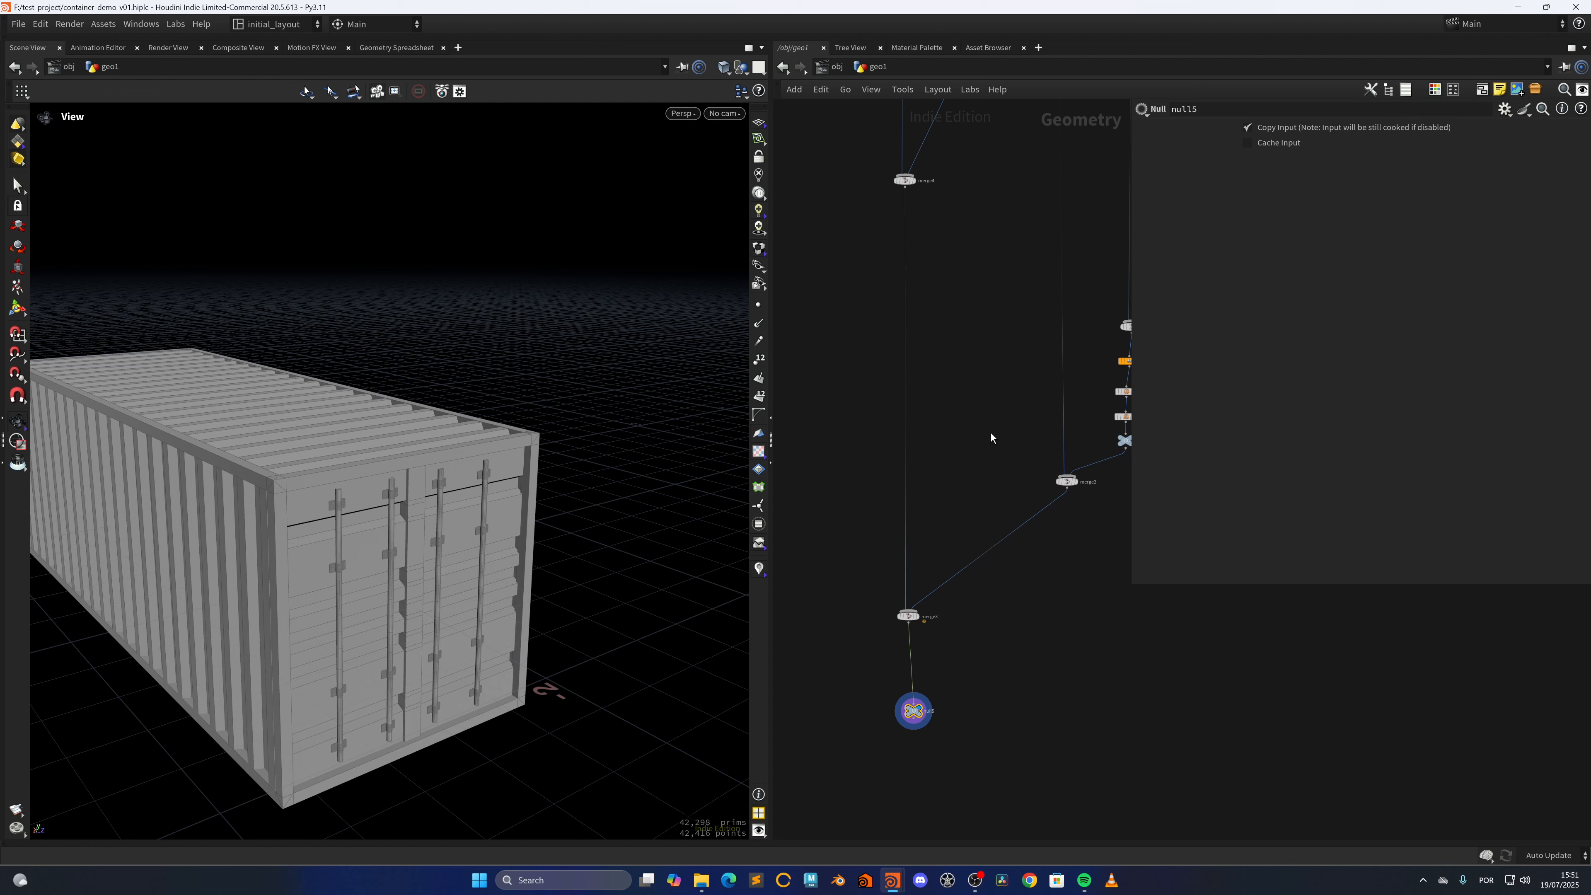
{"action": "scroll", "coordinate": [990, 437], "scroll_direction": "down", "scroll_amount": 10}
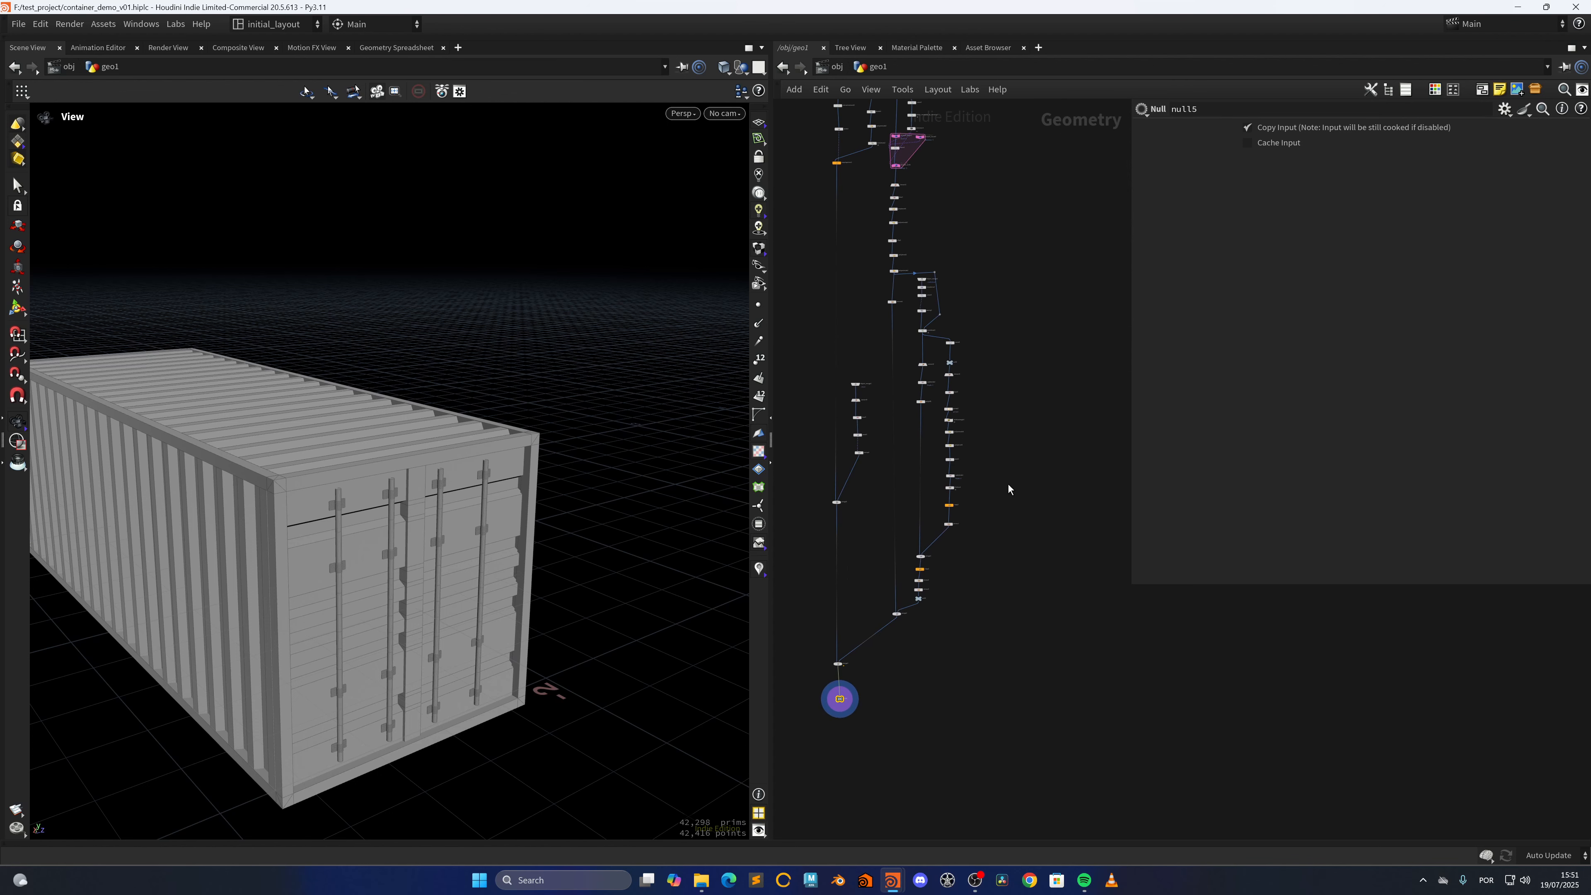